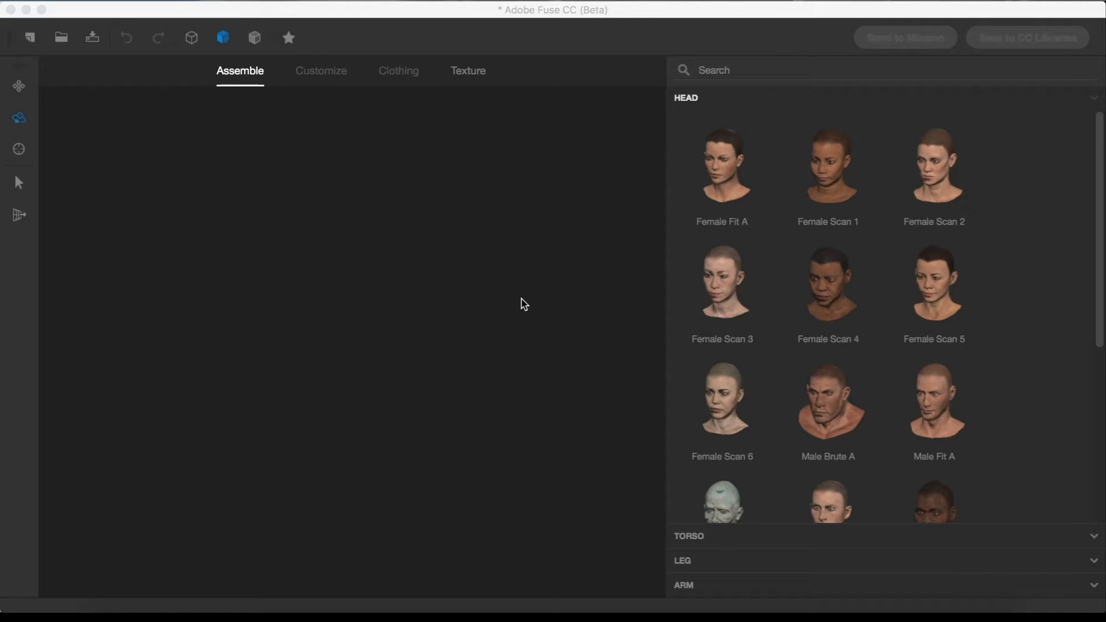
# Step: Switch to Preview to read the Required Materials and Workflow Outline pages, and return to Fuse
pyautogui.click(801, 615)
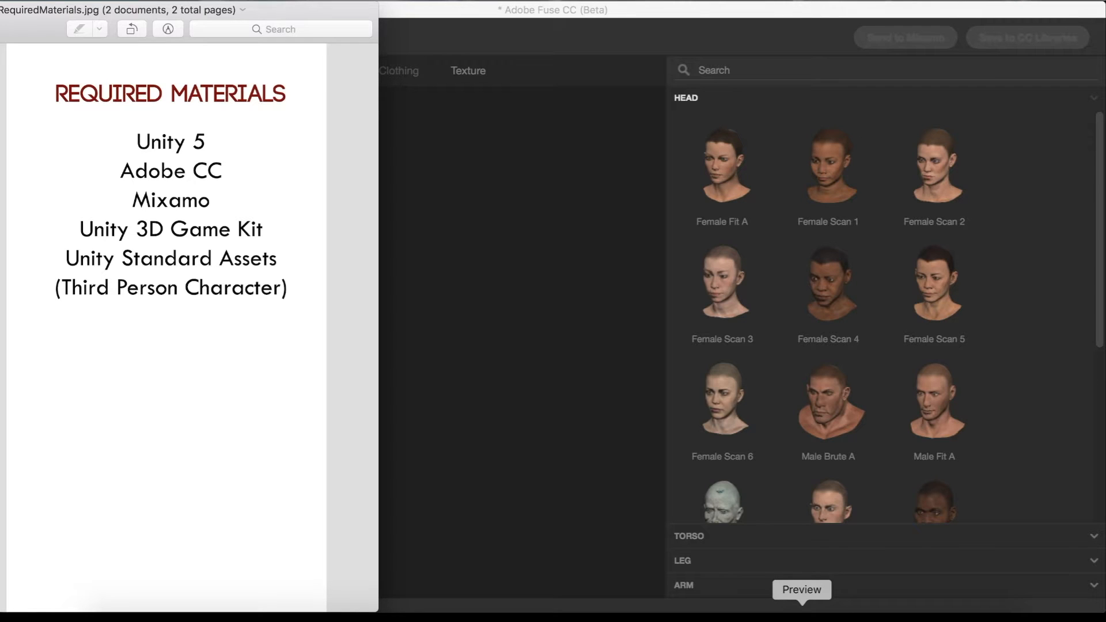
pyautogui.press('Down')
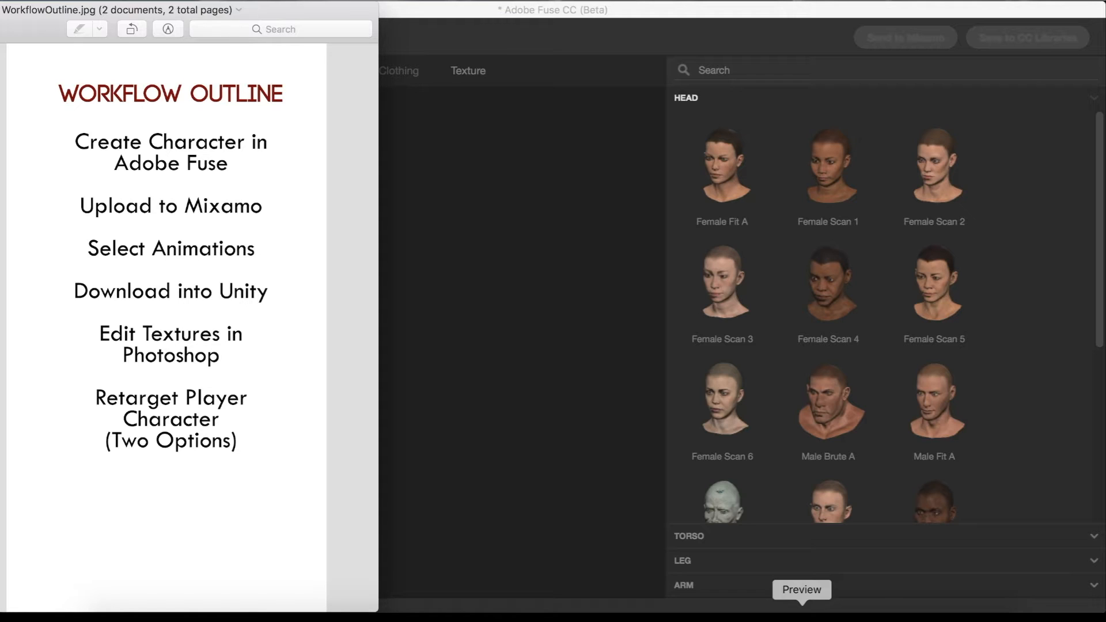
pyautogui.click(490, 162)
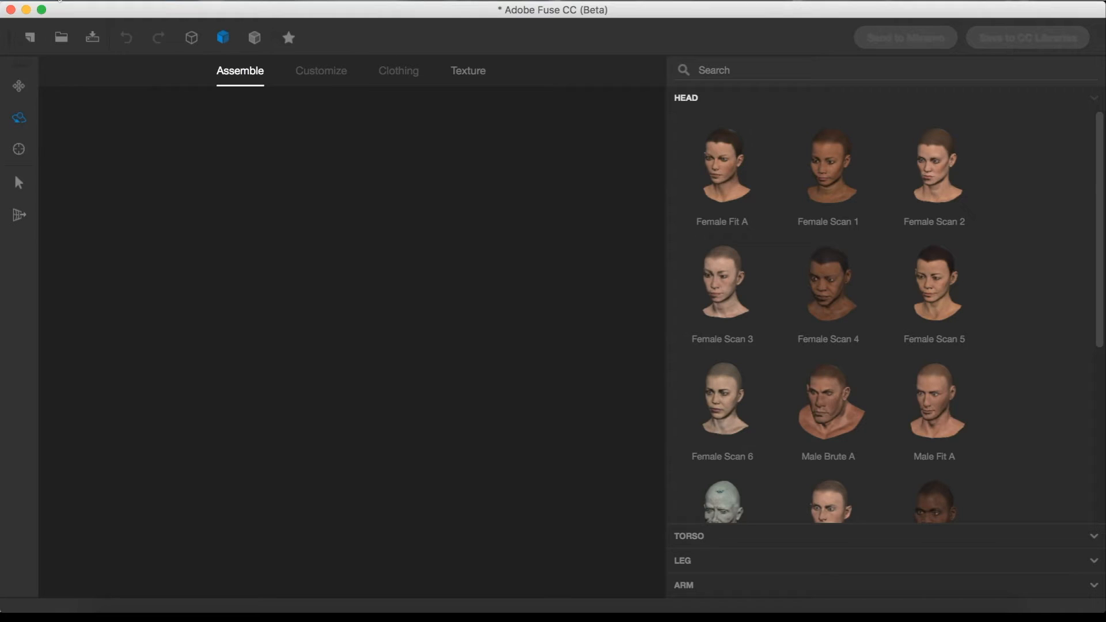
# Step: Set the Maximum Adjustment Shape Value to 300 in the Fuse preferences
pyautogui.click(60, 1)
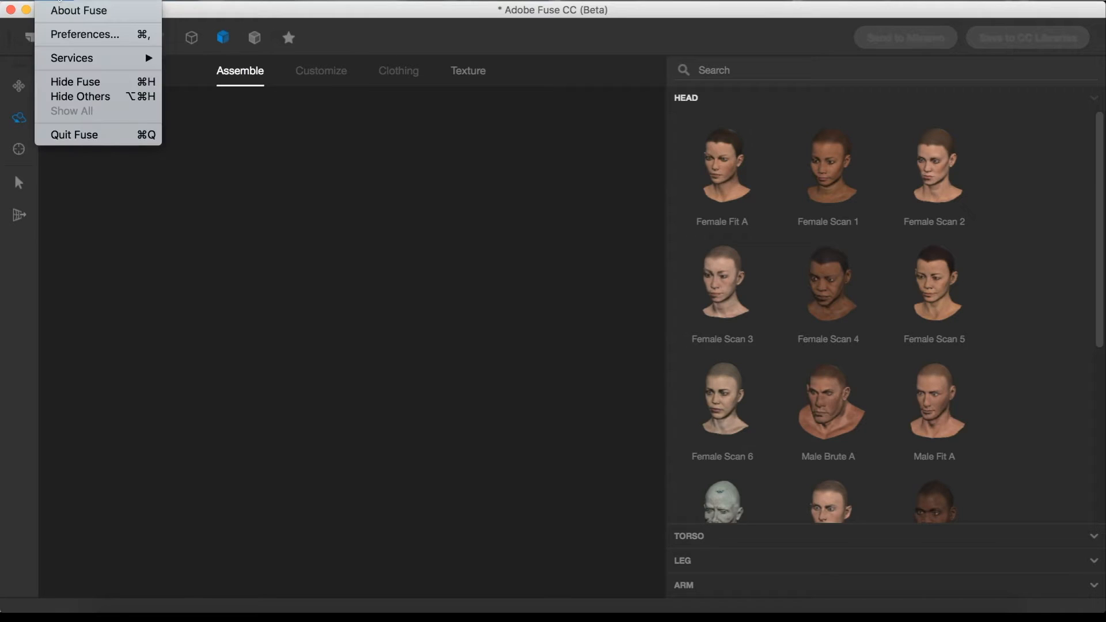
pyautogui.click(99, 36)
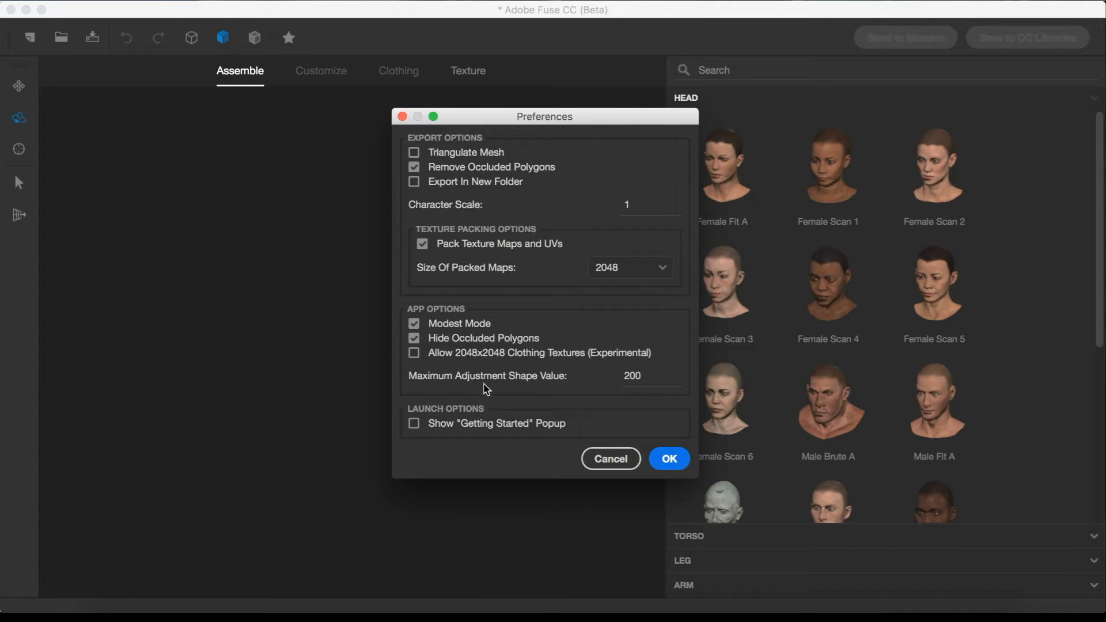
pyautogui.click(646, 376)
pyautogui.moveTo(645, 375); pyautogui.dragTo(620, 380)
pyautogui.write('3')
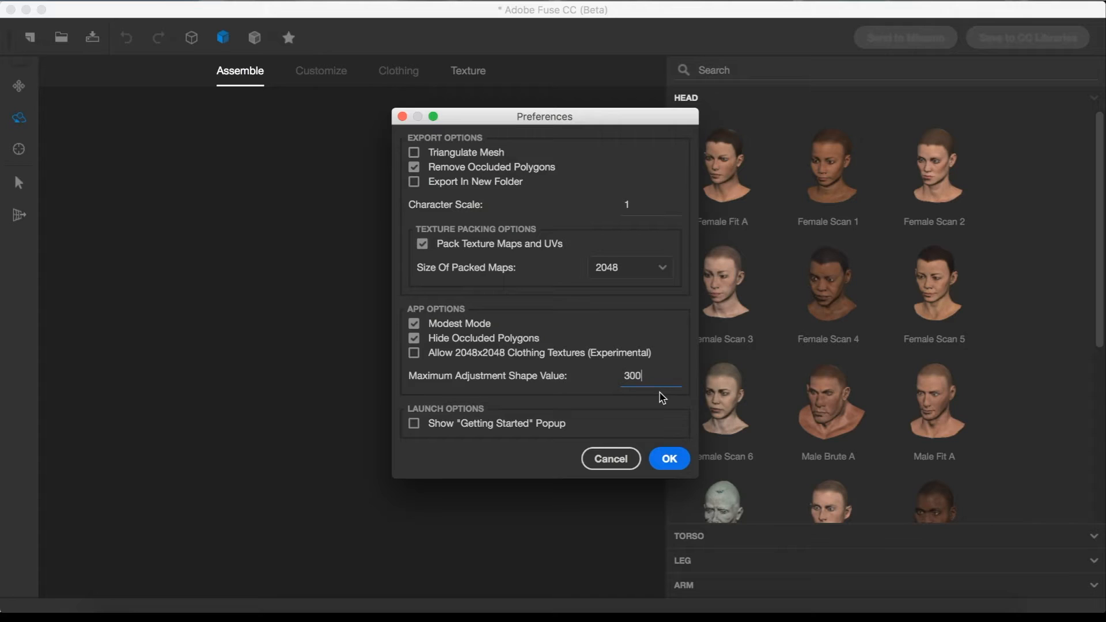
pyautogui.click(670, 458)
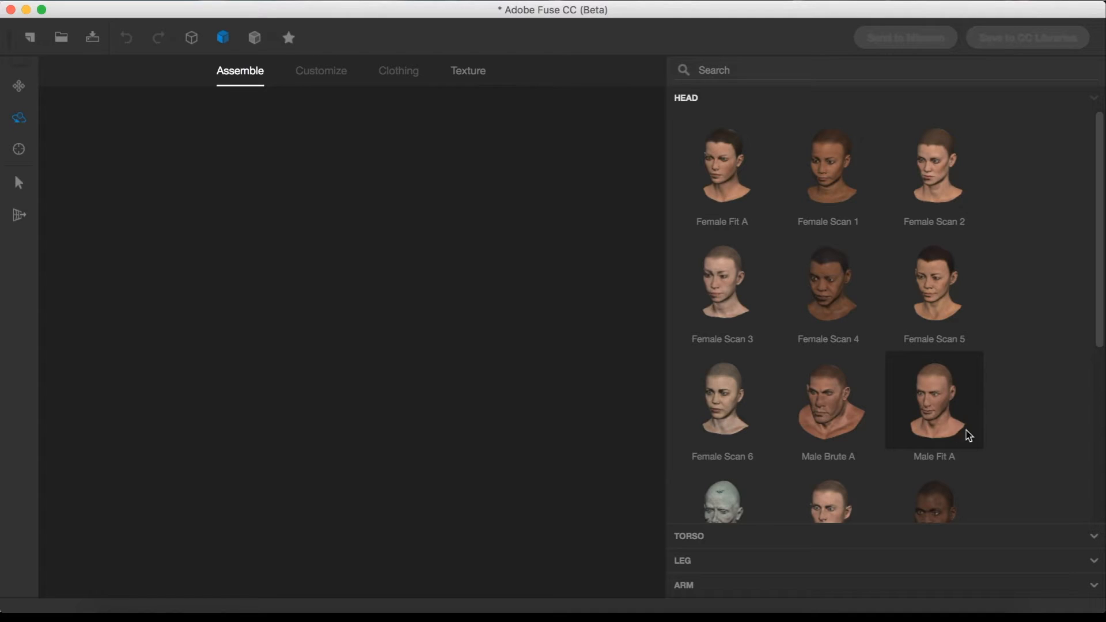
# Step: Assemble a complete male body using the Male Fit A head, torso and legs, and add matching arms
pyautogui.click(941, 456)
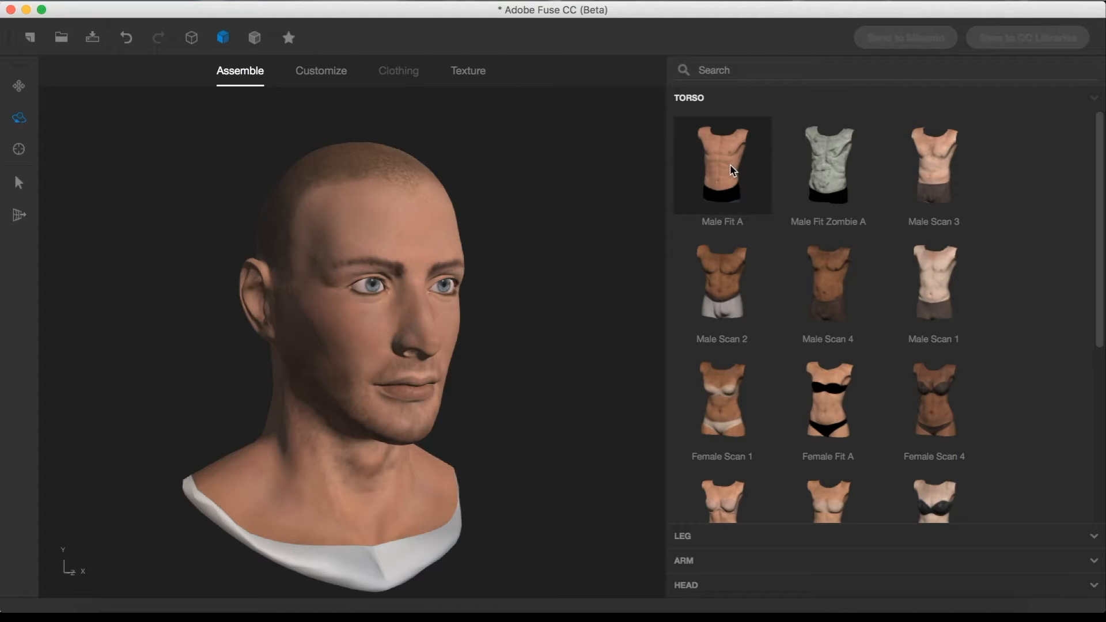
pyautogui.click(730, 165)
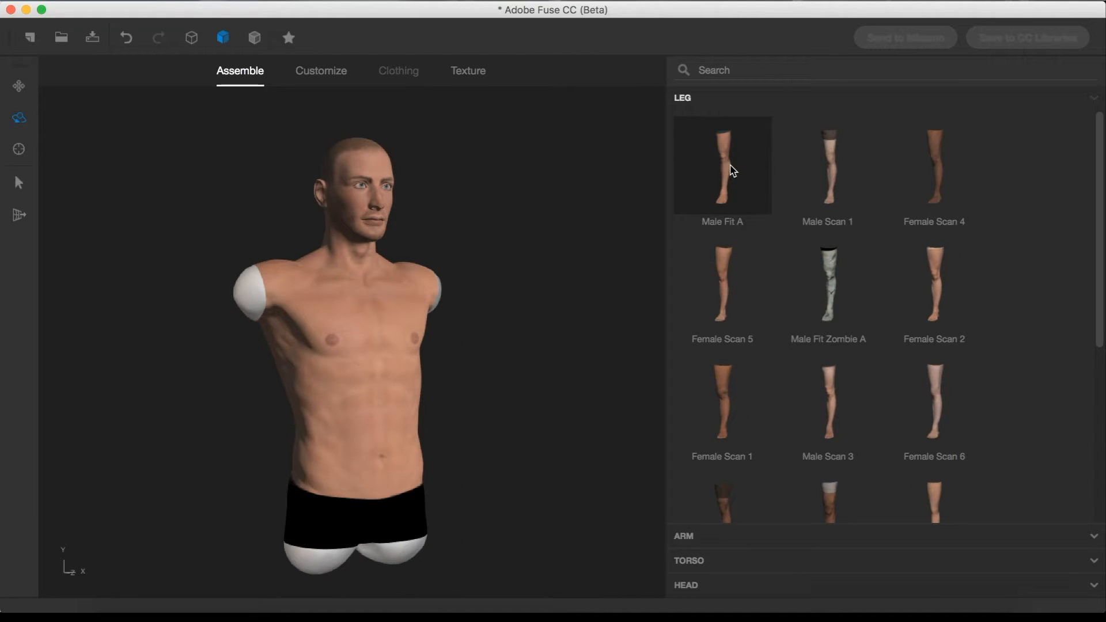
pyautogui.click(731, 171)
pyautogui.moveTo(476, 313); pyautogui.dragTo(454, 309)
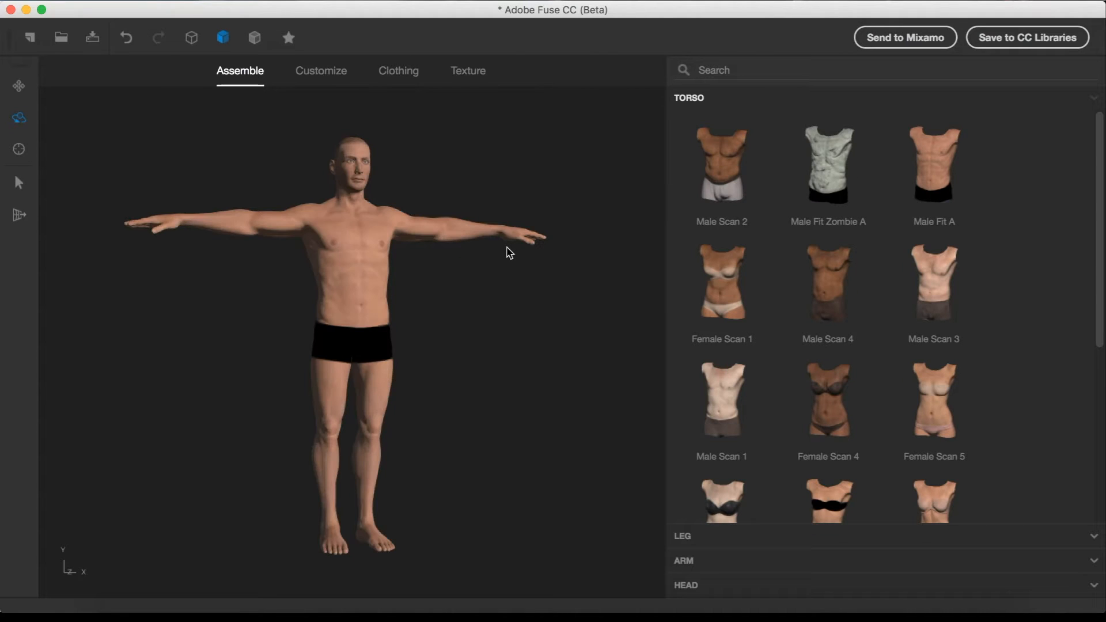
pyautogui.moveTo(516, 301)
pyautogui.mouseDown()
pyautogui.moveTo(391, 312)
pyautogui.moveTo(499, 296)
pyautogui.moveTo(403, 296)
pyautogui.moveTo(441, 304)
pyautogui.moveTo(521, 286)
pyautogui.mouseUp()
pyautogui.moveTo(433, 279)
pyautogui.mouseDown()
pyautogui.moveTo(506, 288)
pyautogui.moveTo(439, 284)
pyautogui.mouseUp()
pyautogui.moveTo(498, 302); pyautogui.dragTo(442, 301)
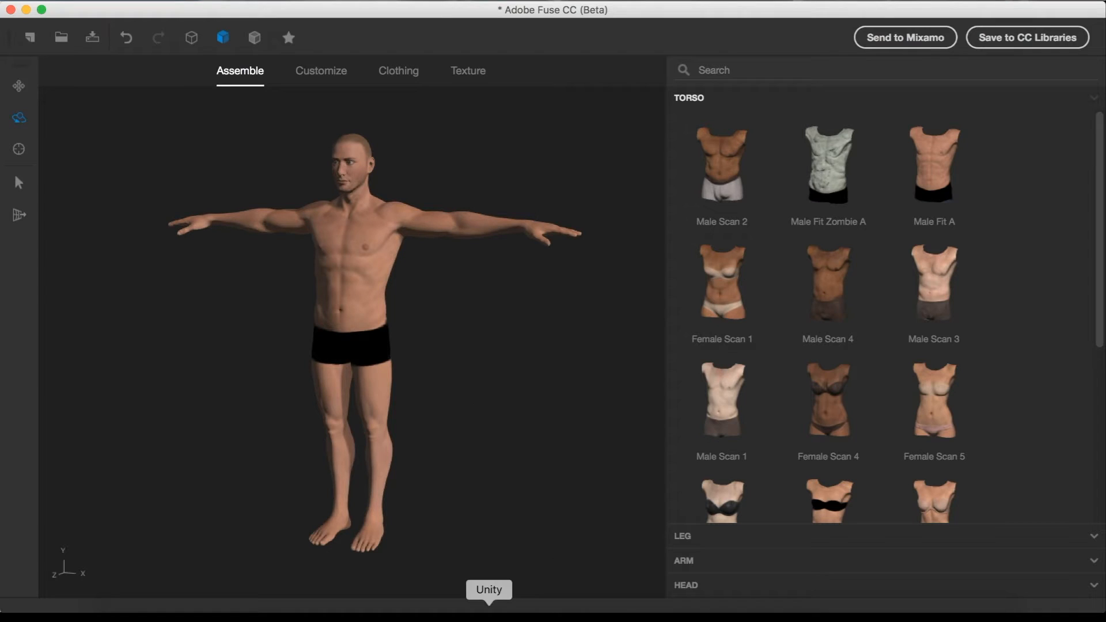
# Step: Switch to Unity to examine the props, houses and trees in the Test scene from several angles, and return to Fuse
pyautogui.click(488, 608)
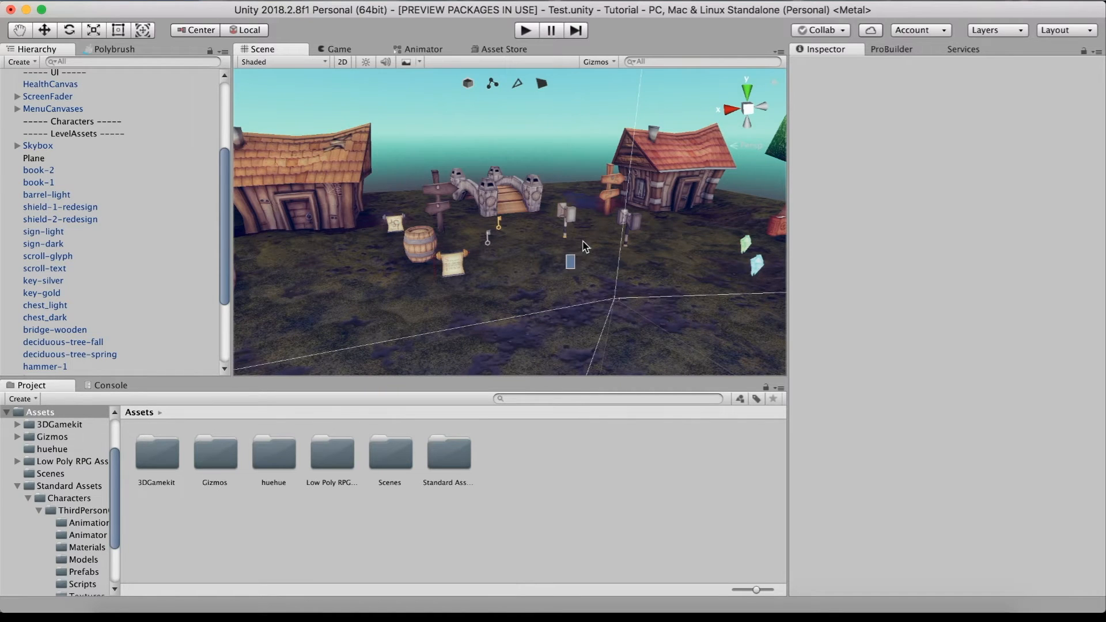
pyautogui.keyDown('alt'); pyautogui.moveTo(599, 233); pyautogui.dragTo(710, 225); pyautogui.keyUp('alt')
pyautogui.scroll(4, 710, 224)
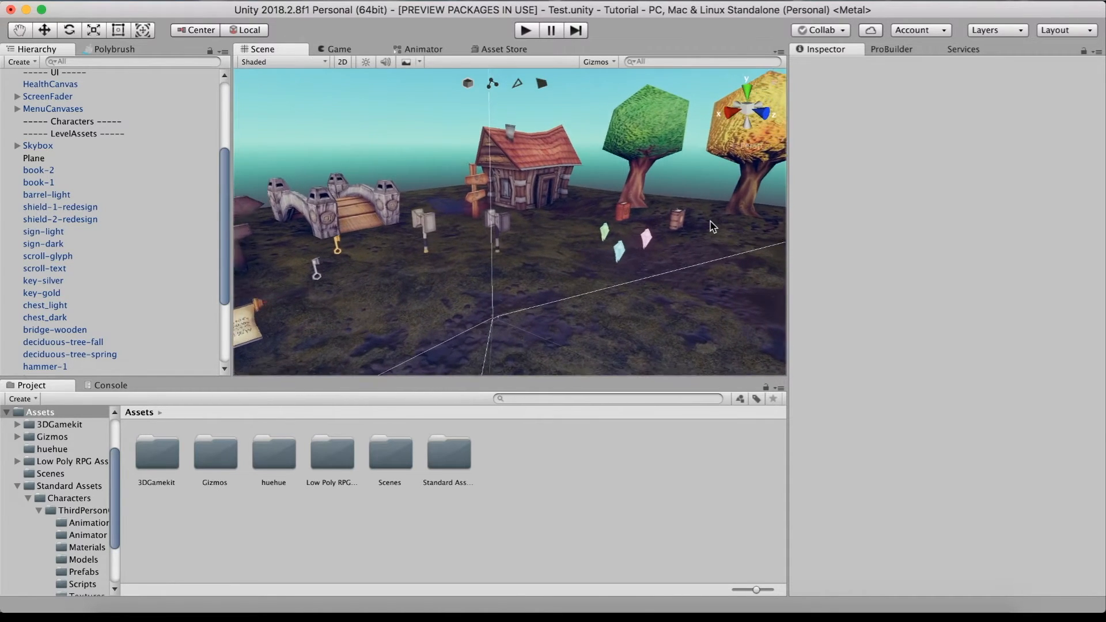
pyautogui.moveTo(596, 230)
pyautogui.mouseDown(button='right')
pyautogui.moveTo(672, 168)
pyautogui.moveTo(566, 234)
pyautogui.moveTo(655, 179)
pyautogui.moveTo(337, 203)
pyautogui.mouseUp(button='right')
pyautogui.scroll(4, 673, 168)
pyautogui.scroll(4, 565, 234)
pyautogui.scroll(5, 655, 179)
pyautogui.moveTo(455, 197)
pyautogui.mouseDown(button='right')
pyautogui.moveTo(350, 203)
pyautogui.moveTo(404, 201)
pyautogui.moveTo(292, 173)
pyautogui.moveTo(435, 196)
pyautogui.moveTo(331, 207)
pyautogui.moveTo(527, 219)
pyautogui.moveTo(666, 246)
pyautogui.mouseUp(button='right')
pyautogui.moveTo(508, 220); pyautogui.dragTo(749, 223, button='right')
pyautogui.scroll(-5, 603, 234)
pyautogui.scroll(-5, 603, 234)
pyautogui.moveTo(603, 234); pyautogui.dragTo(528, 254, button='right')
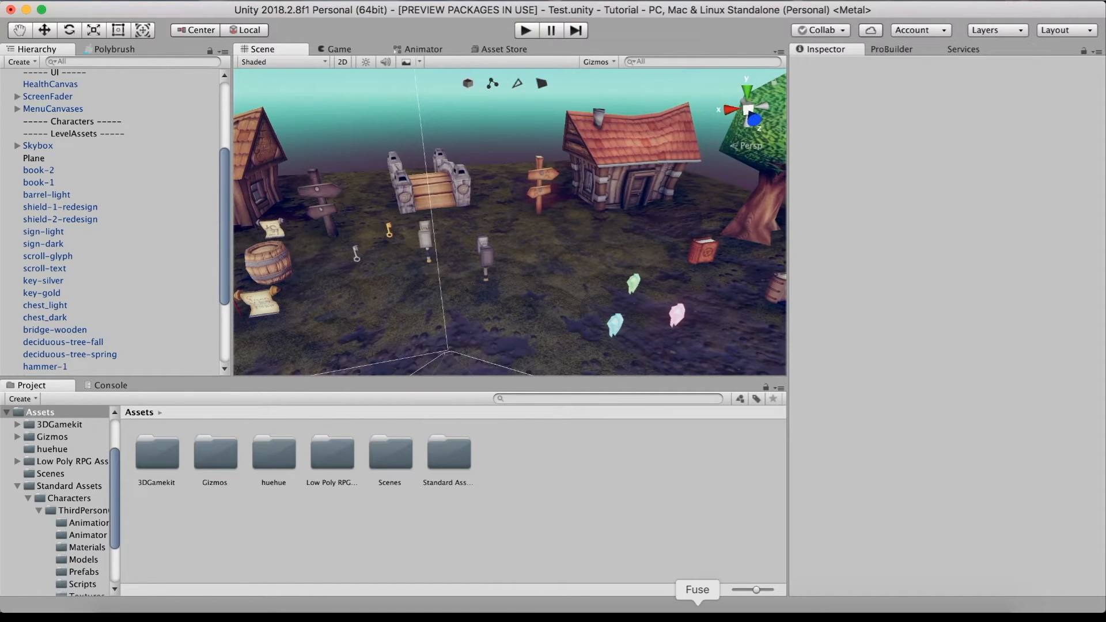
pyautogui.click(697, 615)
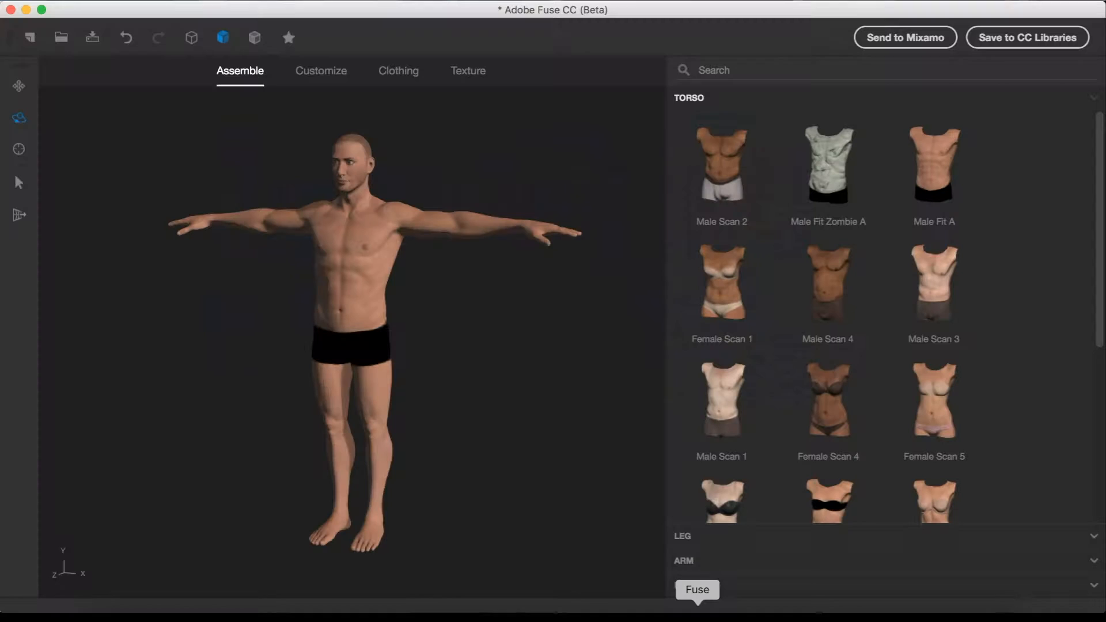
# Step: Set the character's Forearm Small / Big value to about 277 in the arm customization settings
pyautogui.click(321, 84)
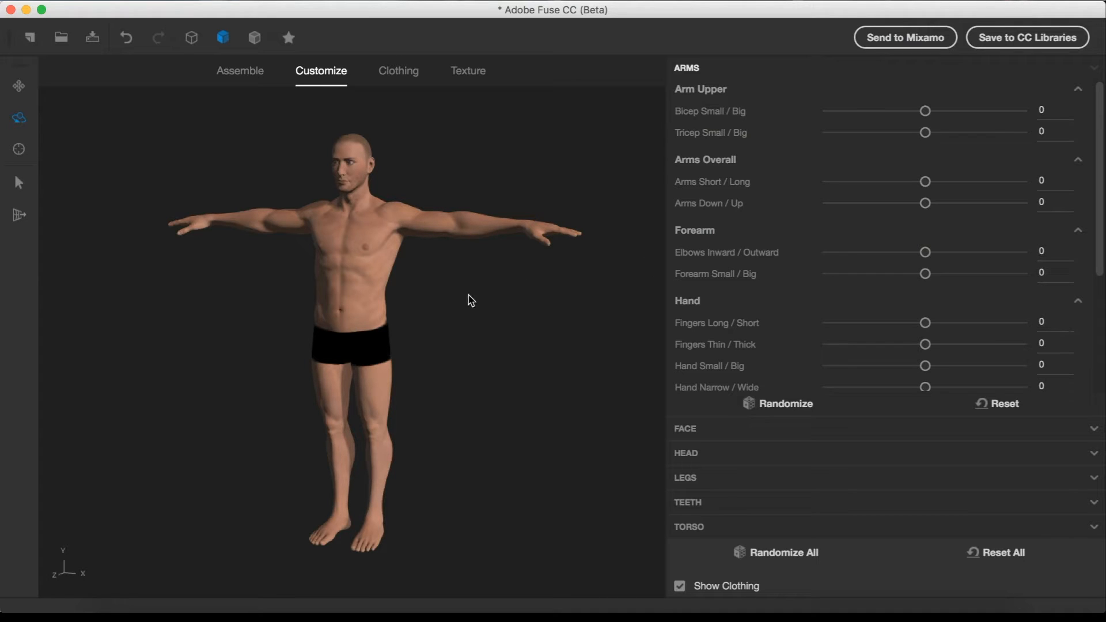
pyautogui.moveTo(469, 299); pyautogui.dragTo(518, 294)
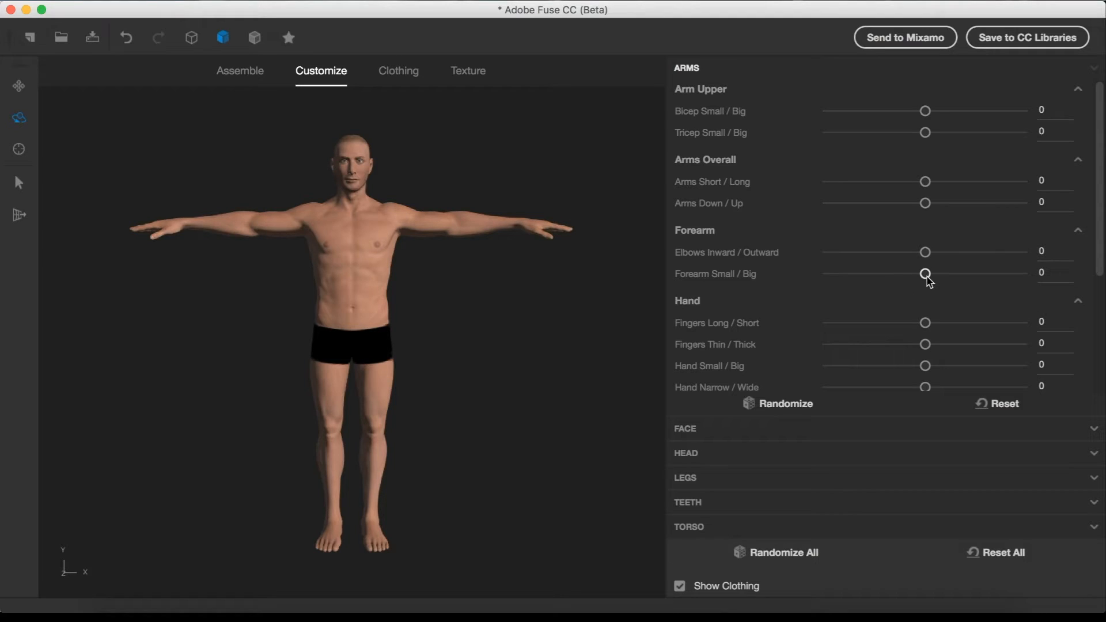
pyautogui.moveTo(928, 282); pyautogui.dragTo(1023, 290)
pyautogui.moveTo(519, 290)
pyautogui.mouseDown()
pyautogui.moveTo(395, 316)
pyautogui.moveTo(525, 328)
pyautogui.moveTo(562, 304)
pyautogui.moveTo(511, 302)
pyautogui.mouseUp()
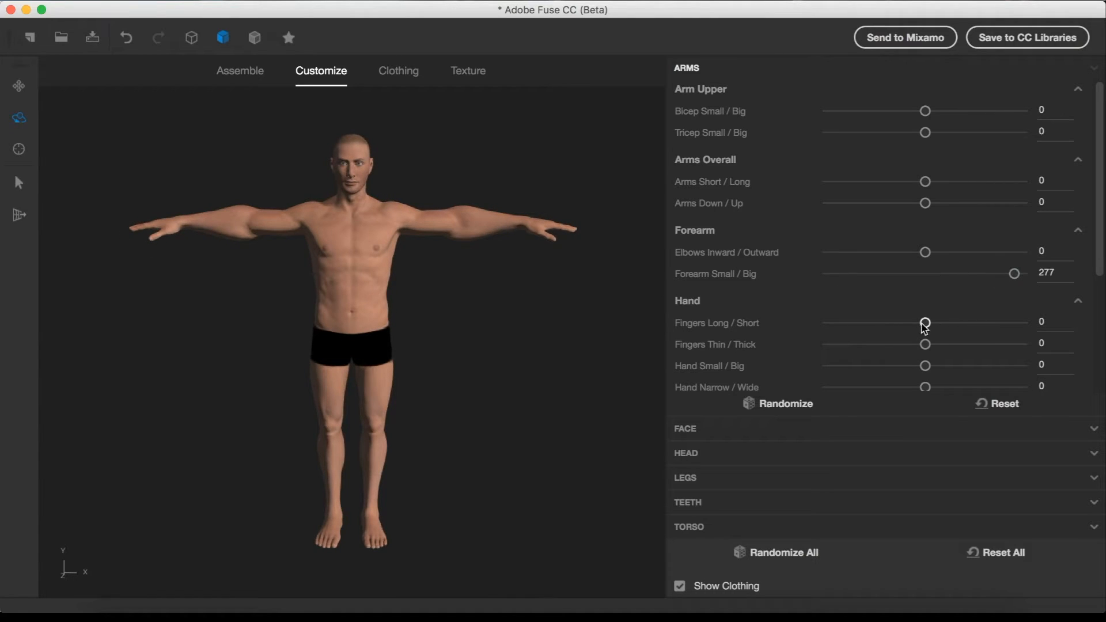
pyautogui.moveTo(925, 323)
pyautogui.mouseDown()
pyautogui.moveTo(1002, 328)
pyautogui.moveTo(822, 330)
pyautogui.moveTo(925, 343)
pyautogui.mouseUp()
# Step: Show the head customization values and randomize all of the character's body and face shapes repeatedly
pyautogui.click(773, 453)
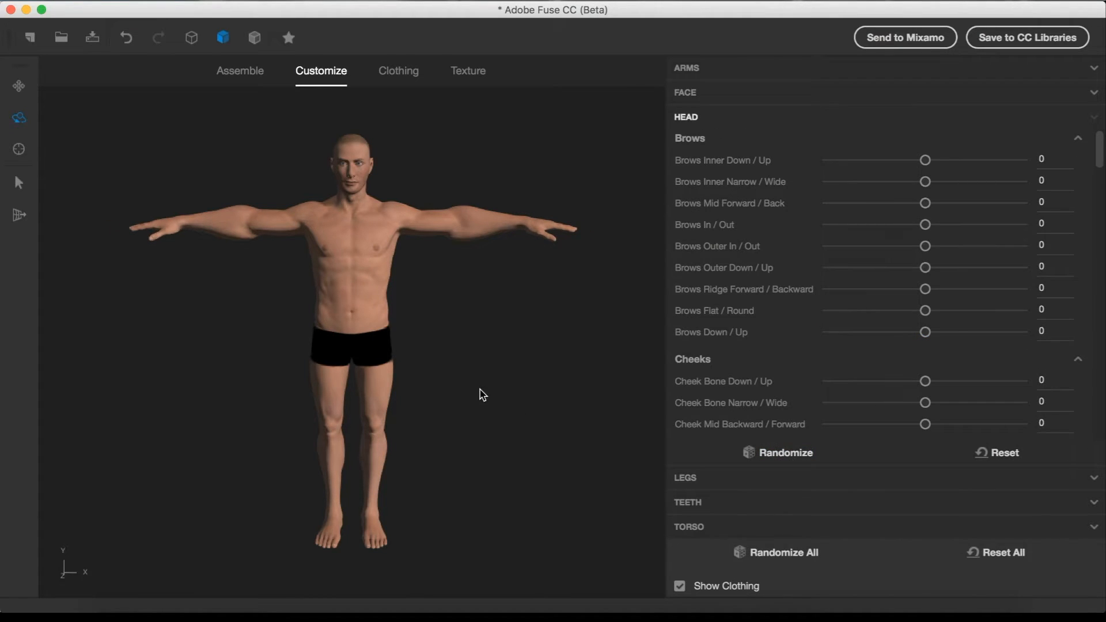
pyautogui.moveTo(481, 395); pyautogui.dragTo(565, 398)
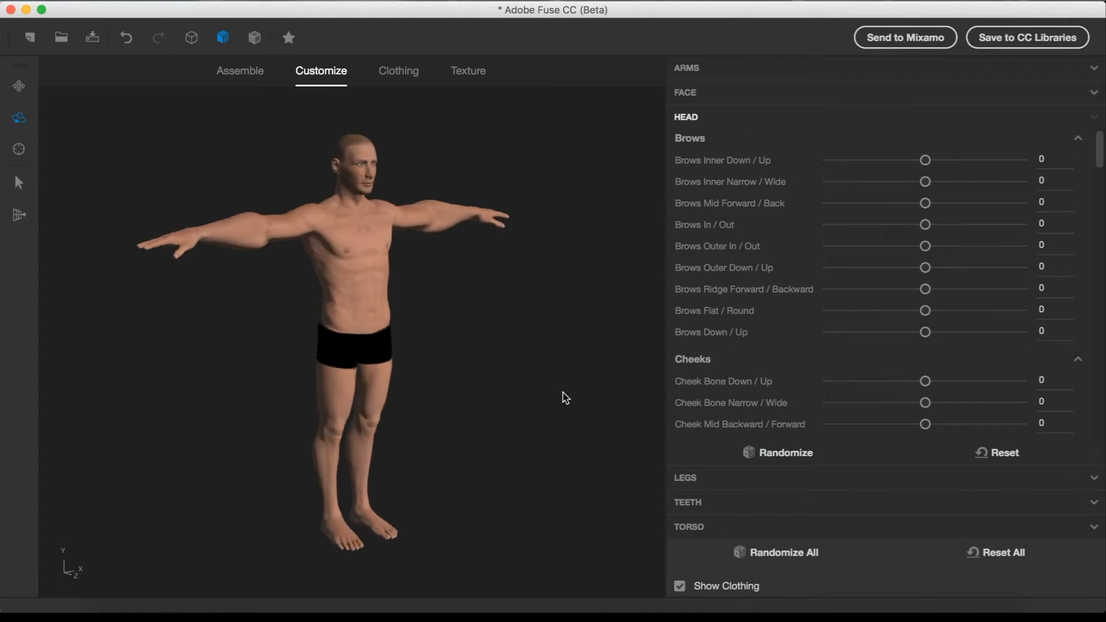
pyautogui.click(782, 554)
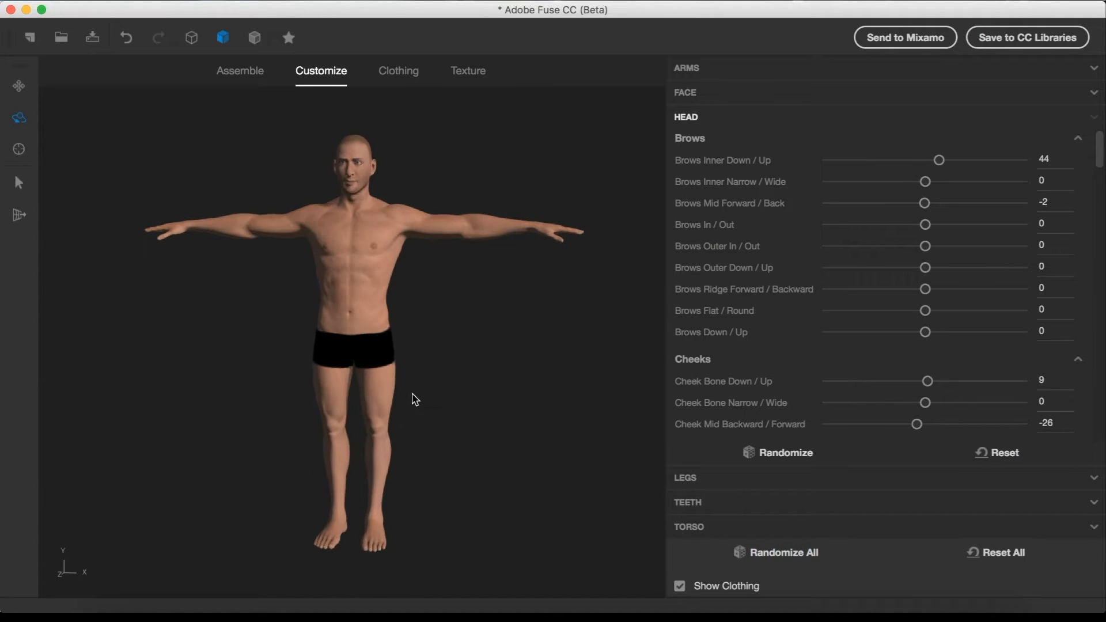
pyautogui.click(769, 554)
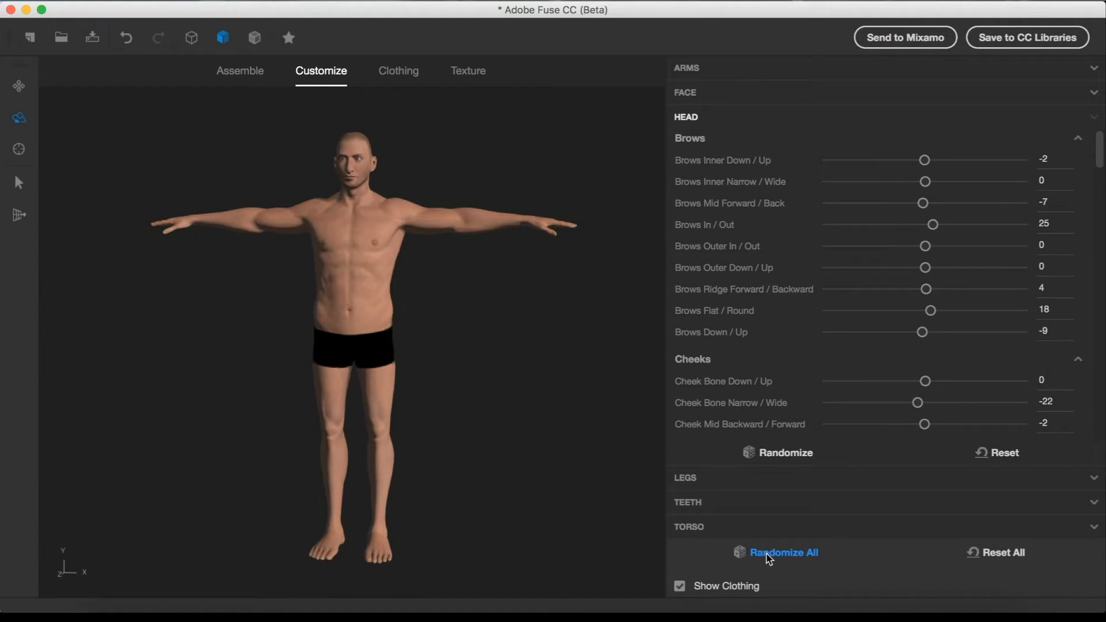
pyautogui.click(798, 554)
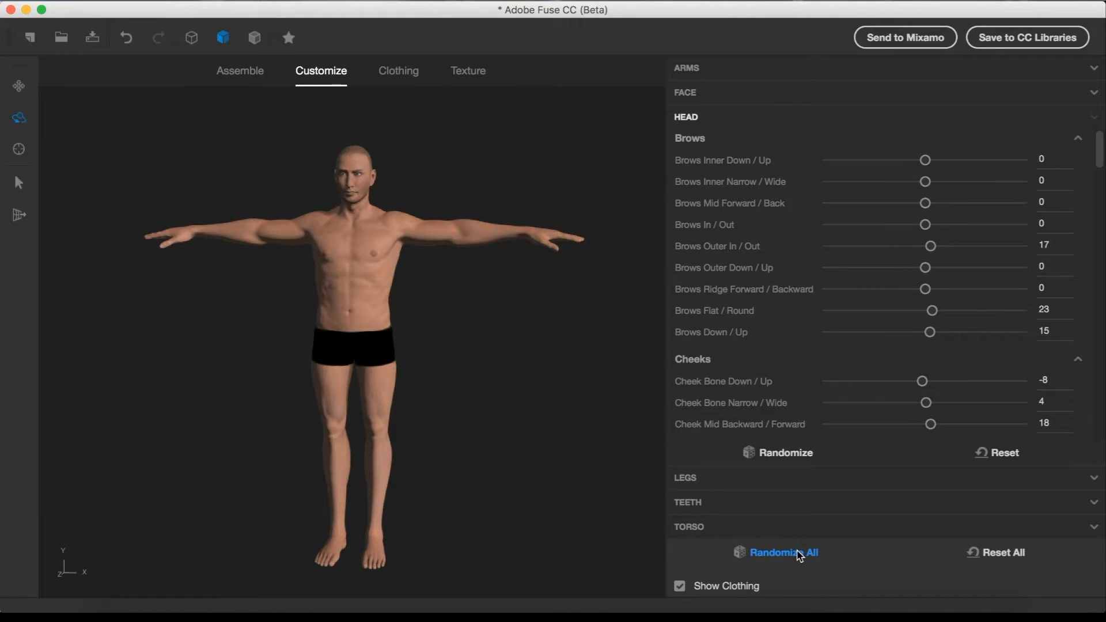
pyautogui.click(799, 554)
pyautogui.click(798, 554)
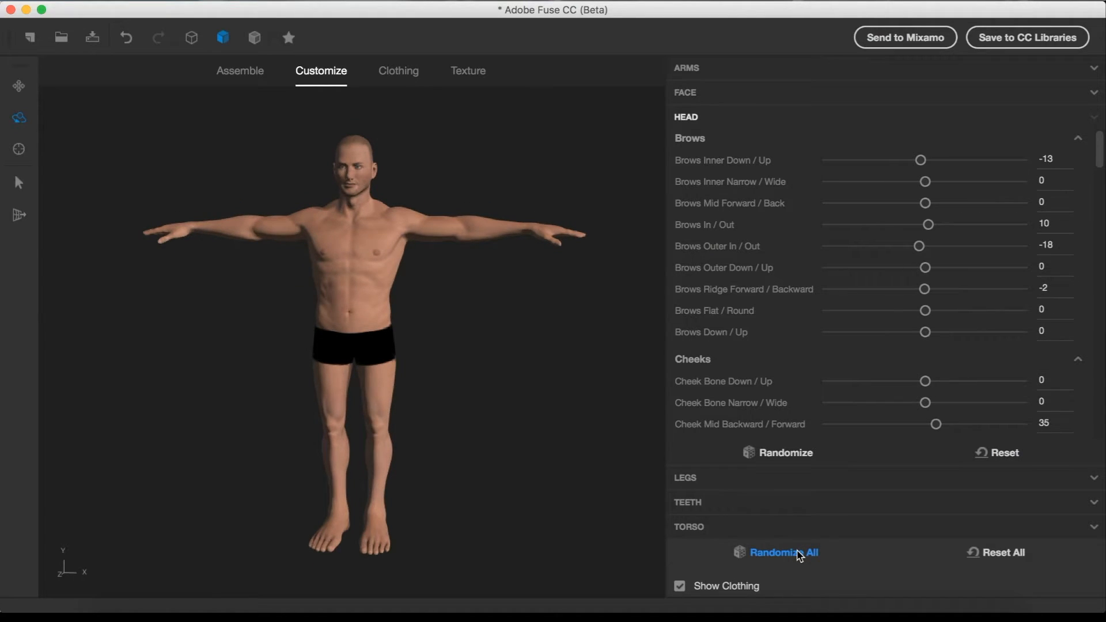
pyautogui.click(799, 554)
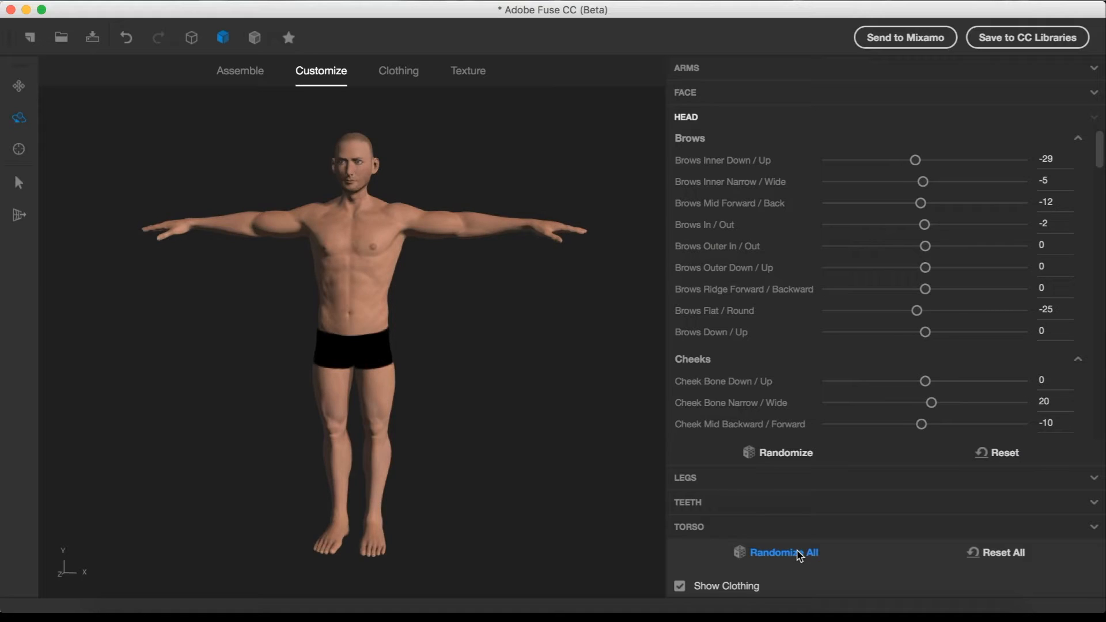
pyautogui.click(799, 554)
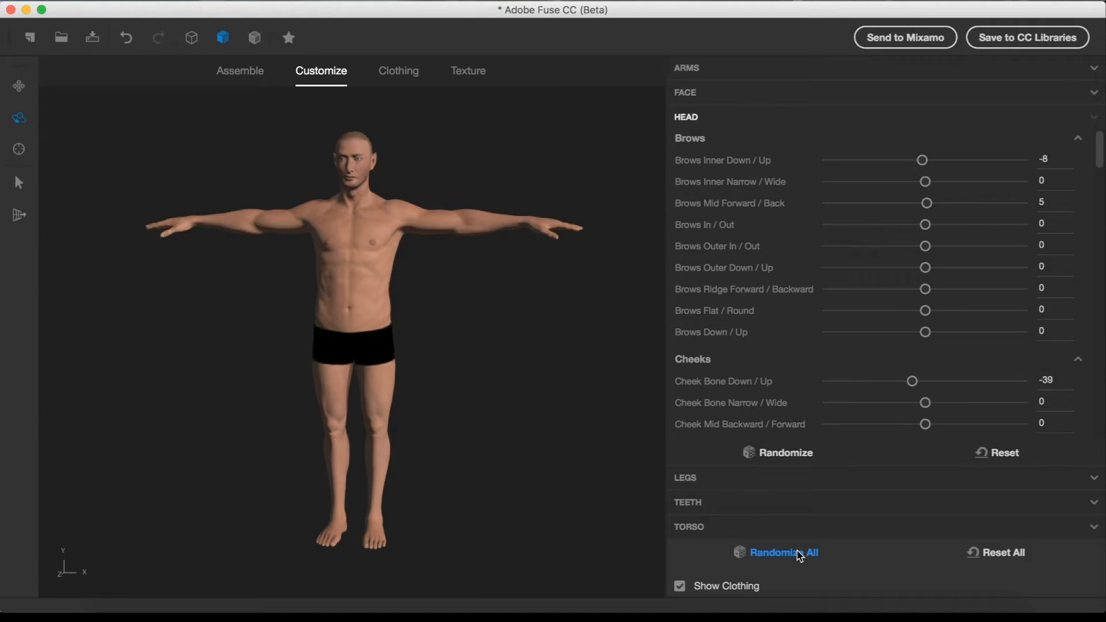
pyautogui.click(799, 554)
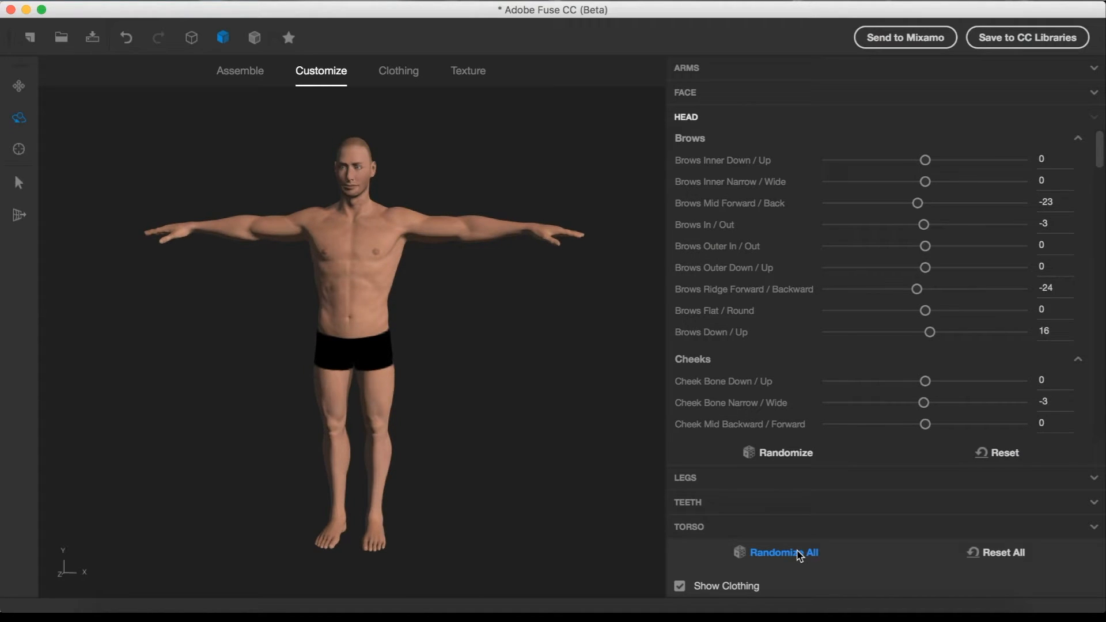
pyautogui.click(798, 555)
pyautogui.click(799, 554)
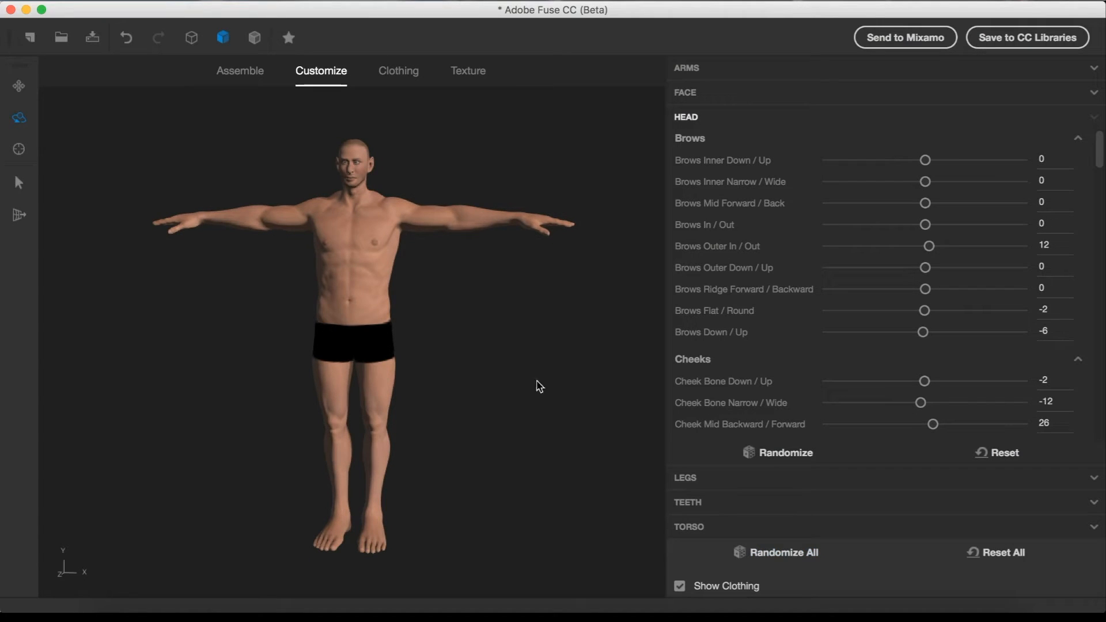
pyautogui.click(782, 554)
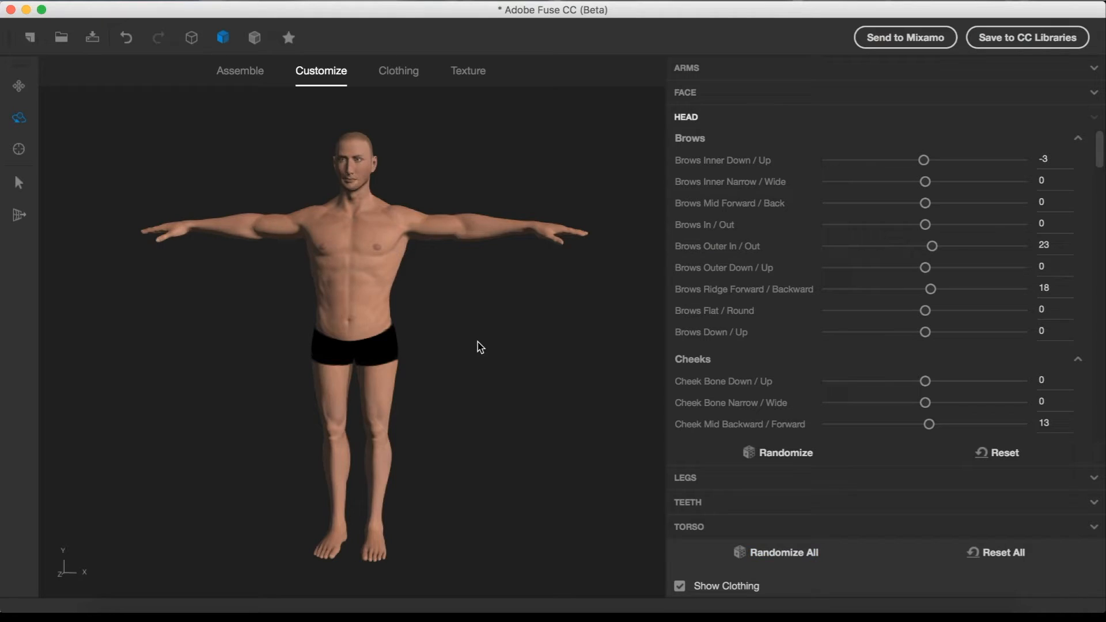
# Step: Examine the character's head and shoulders close up from a three-quarter angle
pyautogui.scroll(2, 412, 196)
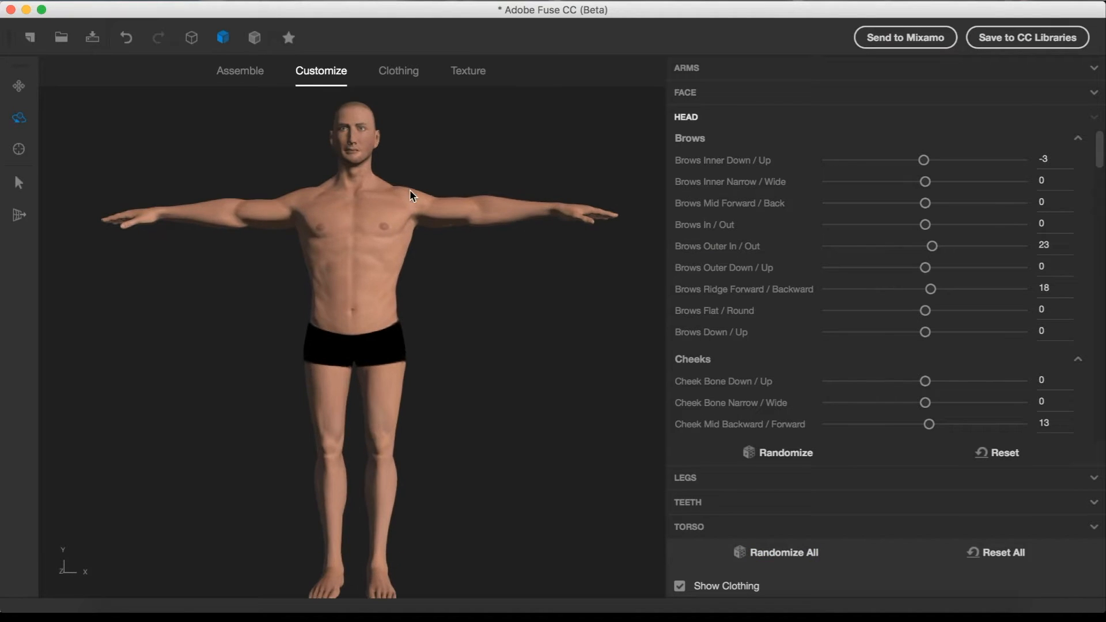
pyautogui.click(19, 85)
pyautogui.click(438, 210)
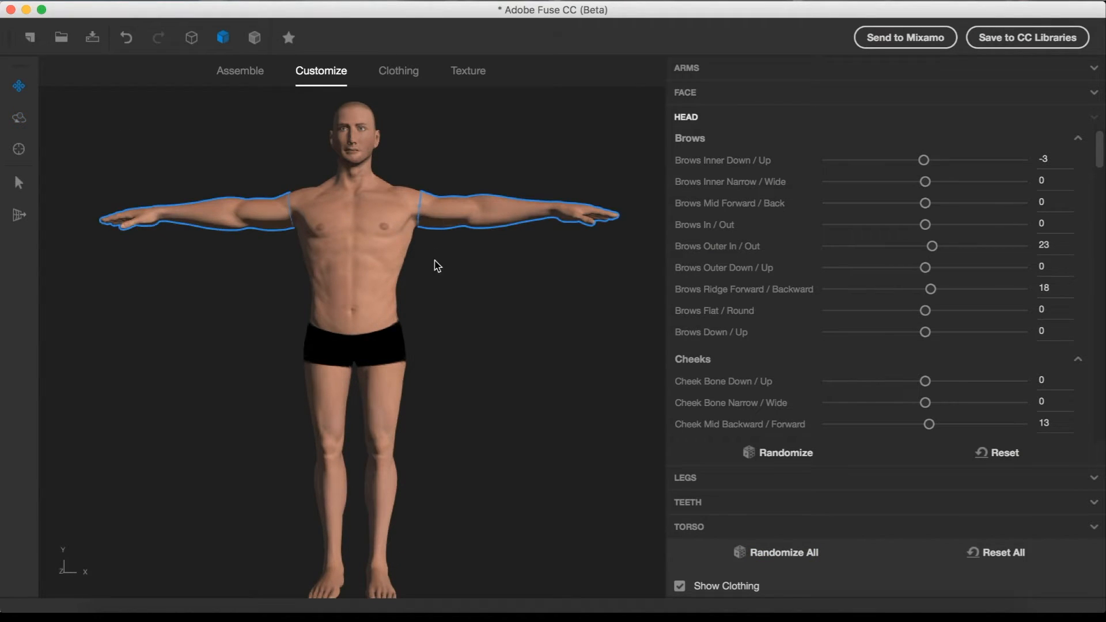
pyautogui.moveTo(438, 275); pyautogui.dragTo(467, 430, button='middle')
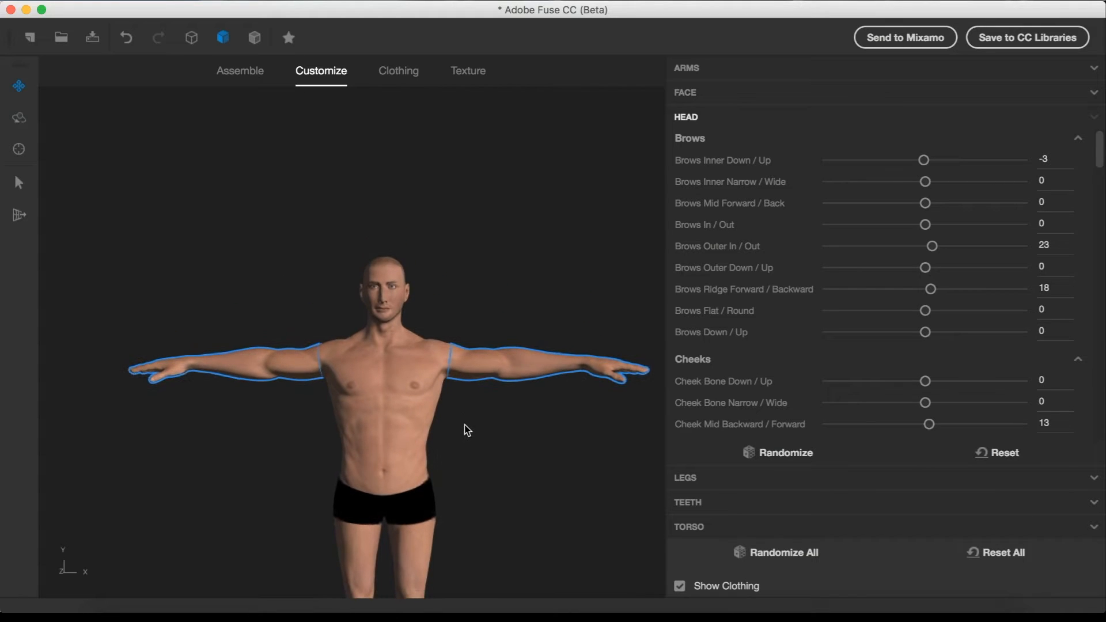
pyautogui.scroll(4, 444, 358)
pyautogui.moveTo(444, 358); pyautogui.dragTo(446, 419, button='middle')
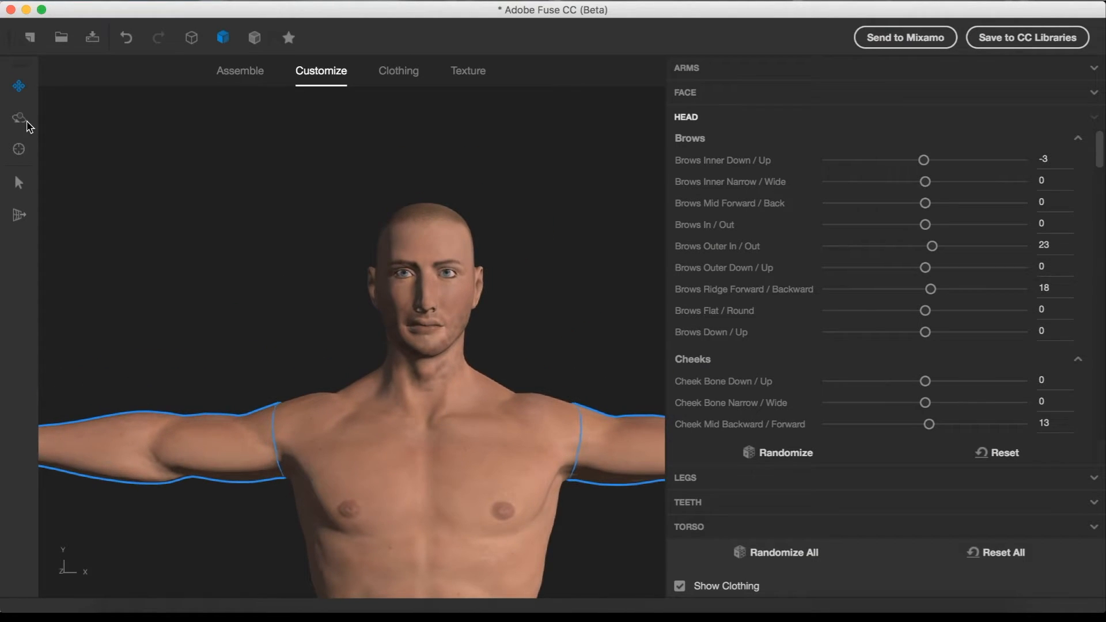
pyautogui.click(19, 118)
pyautogui.moveTo(546, 358); pyautogui.dragTo(588, 375)
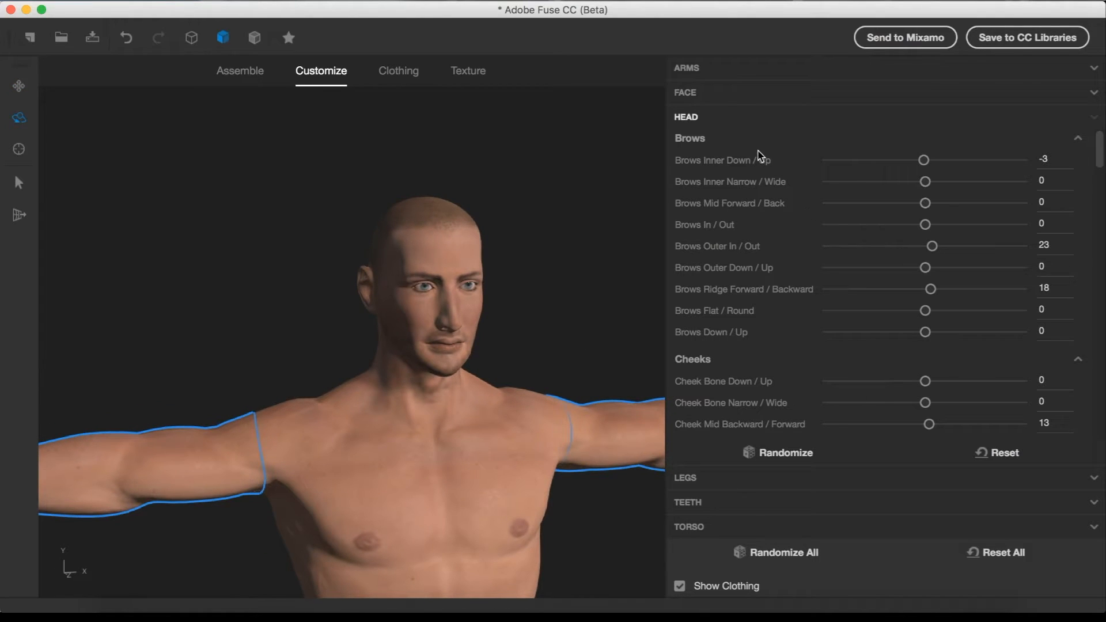
# Step: Try out the Confused and Happy expressions on the character's face
pyautogui.click(715, 100)
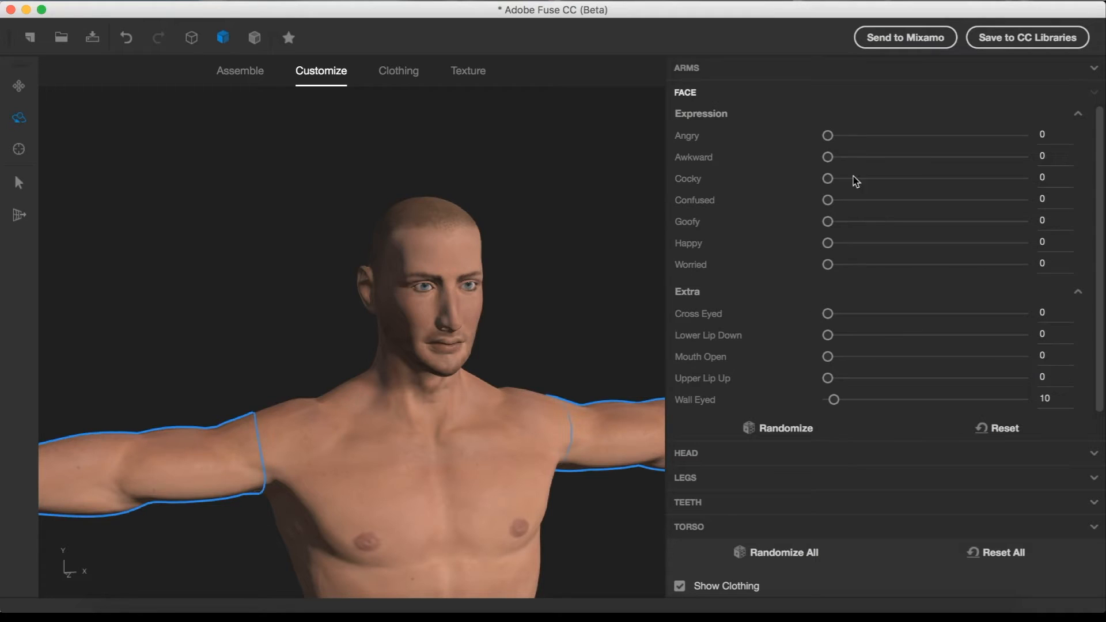
pyautogui.moveTo(827, 200); pyautogui.dragTo(802, 207)
pyautogui.moveTo(829, 244); pyautogui.dragTo(816, 274)
# Step: Set the head's Ears Small / Big to about 44 and Ears Rounded / Pointy to about 78
pyautogui.click(727, 455)
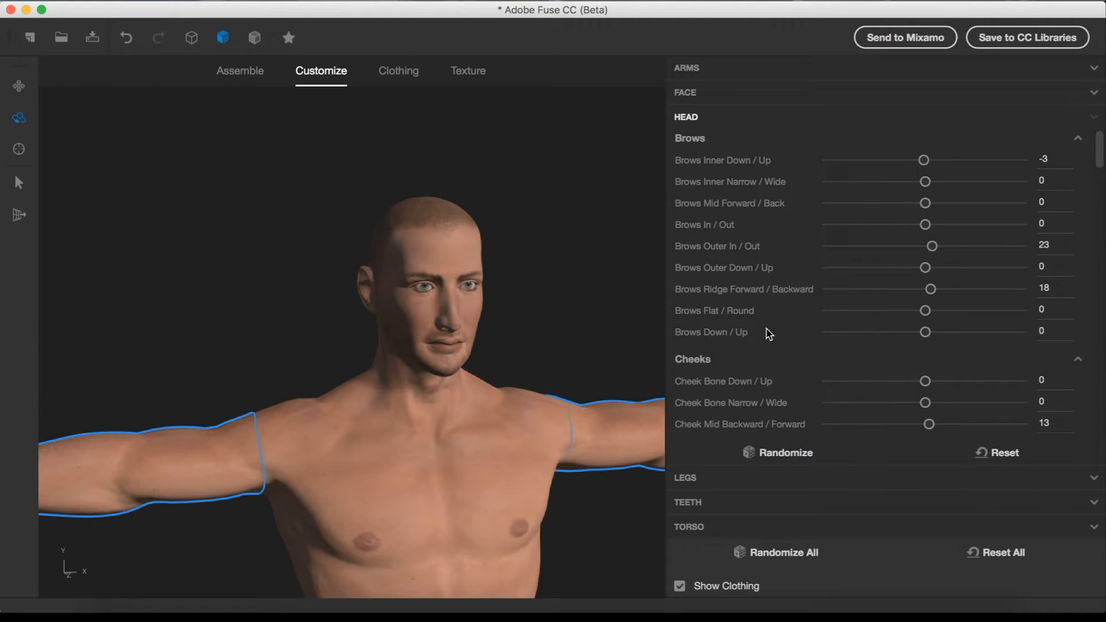
pyautogui.scroll(-12, 781, 328)
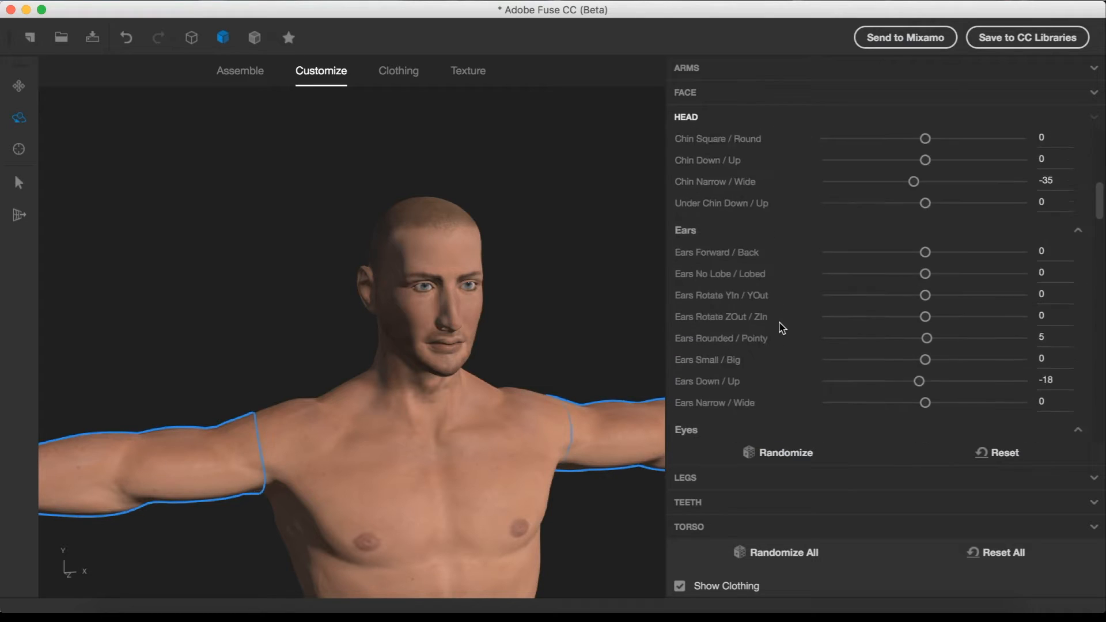
pyautogui.scroll(1, 781, 328)
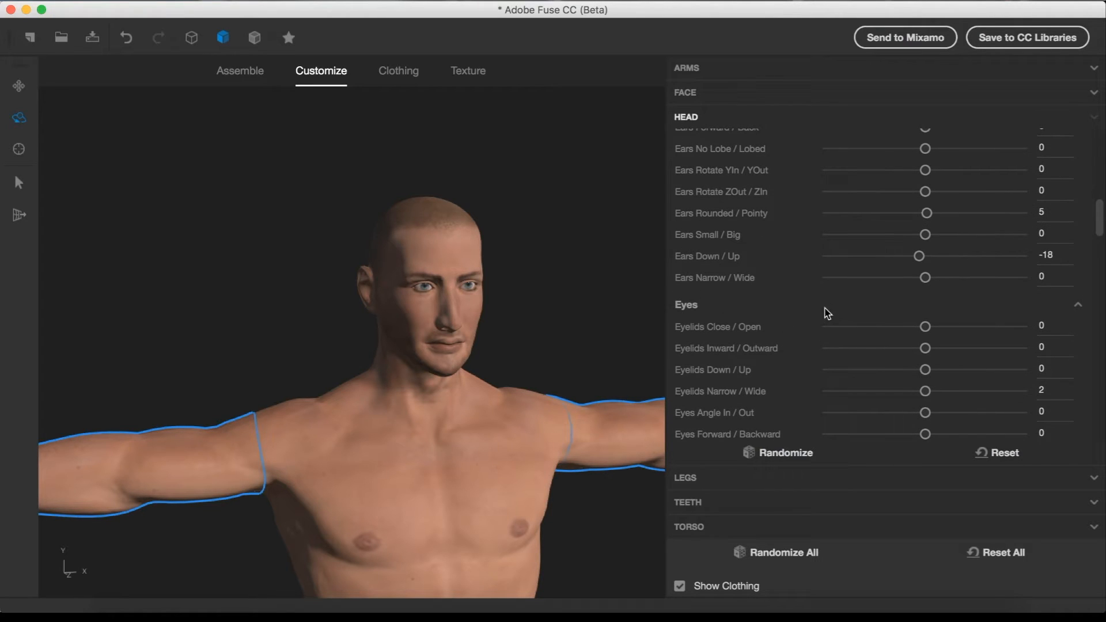
pyautogui.moveTo(926, 236); pyautogui.dragTo(958, 219)
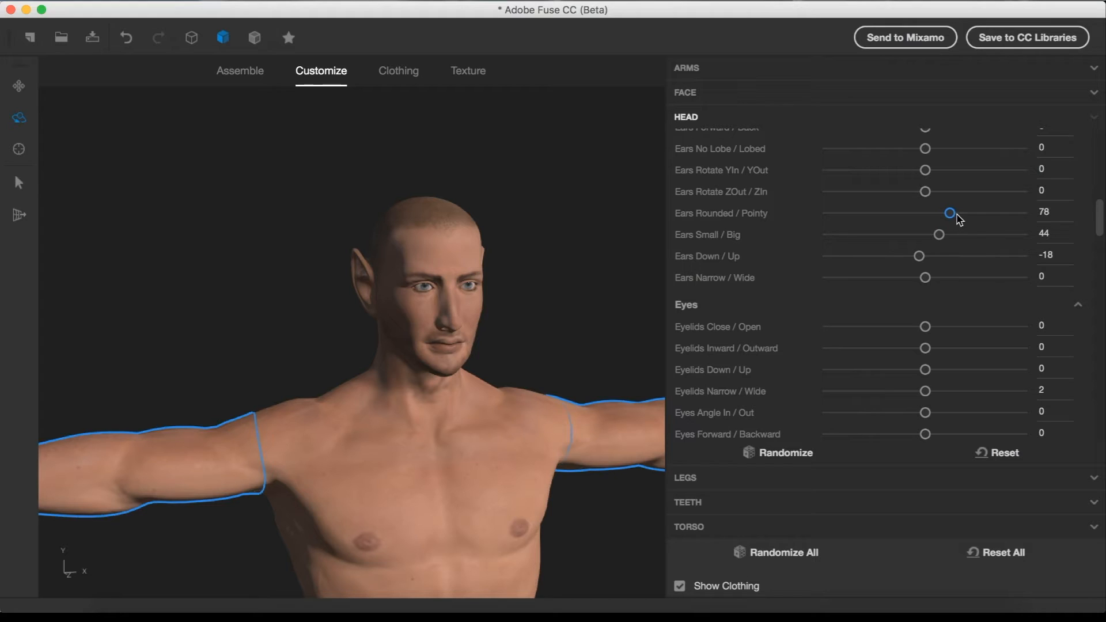
# Step: Enlarge and reshape the eyes with Eyes Small / Big at about 173 and Eyes Slim / Almond at about 42
pyautogui.scroll(-5, 933, 320)
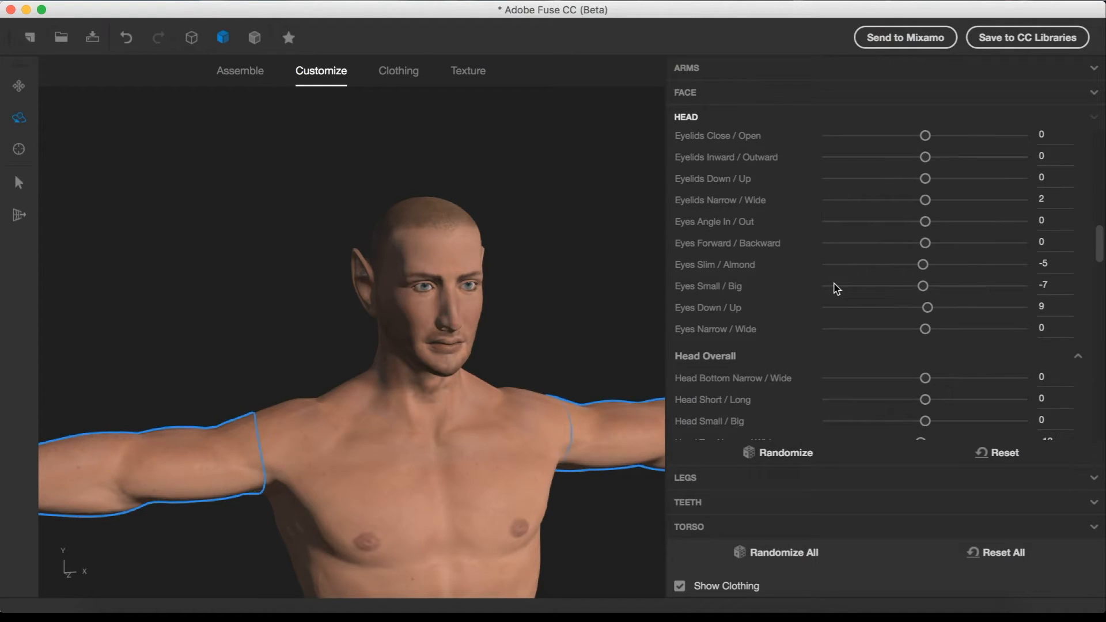
pyautogui.moveTo(927, 288); pyautogui.dragTo(996, 293)
pyautogui.moveTo(619, 297)
pyautogui.mouseDown()
pyautogui.moveTo(668, 289)
pyautogui.moveTo(600, 299)
pyautogui.moveTo(619, 306)
pyautogui.mouseUp()
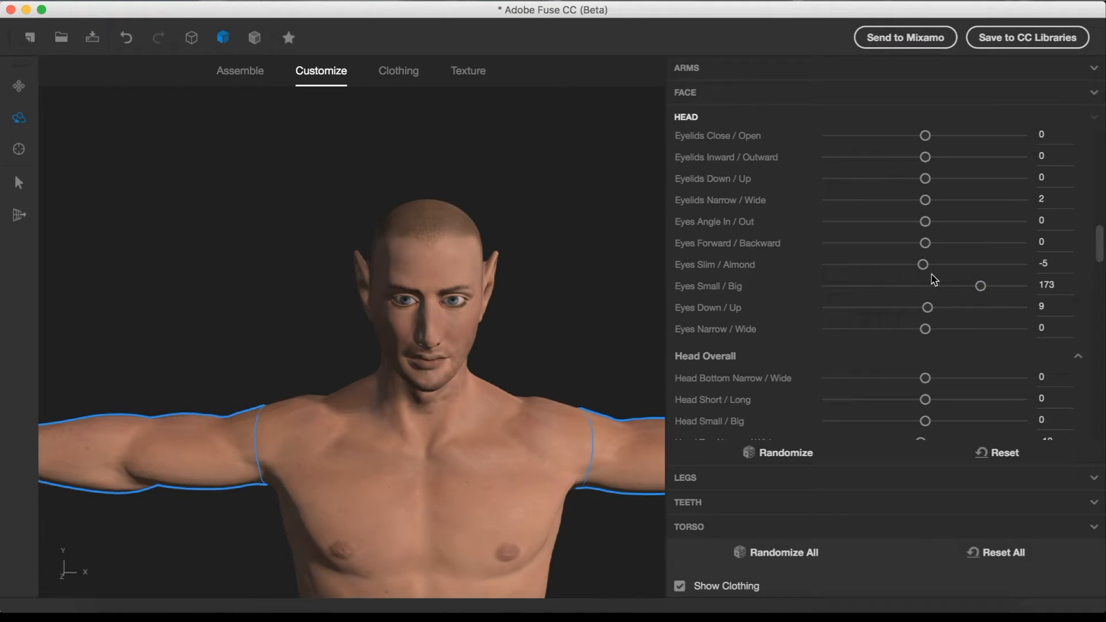
pyautogui.moveTo(929, 265); pyautogui.dragTo(946, 265)
pyautogui.moveTo(545, 313); pyautogui.dragTo(585, 293)
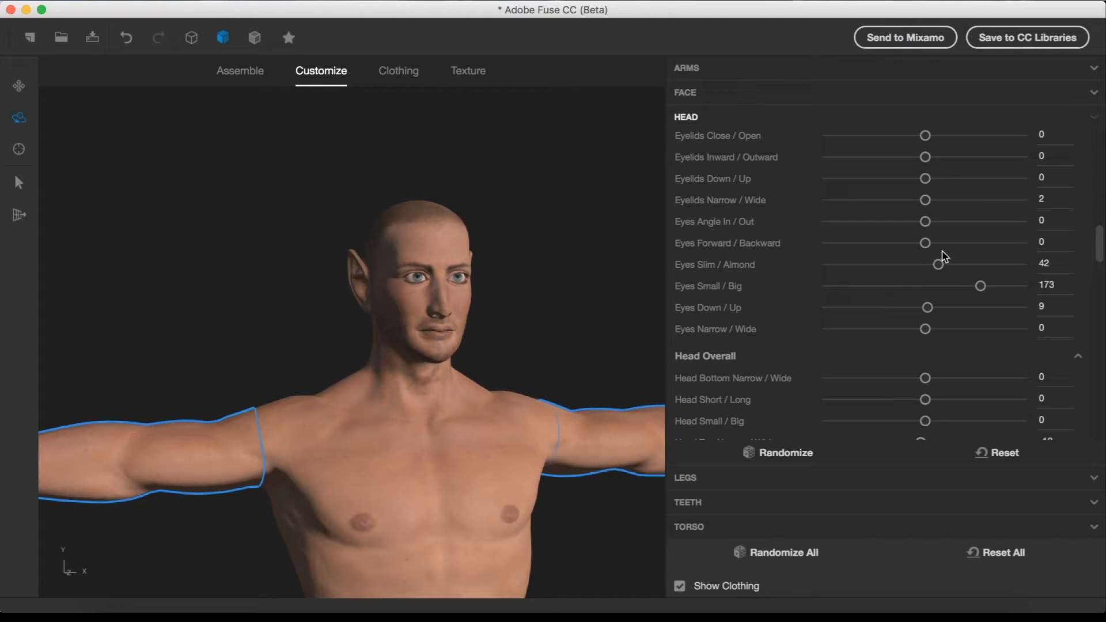
# Step: Set Eyes Forward / Backward to about 96 and Eyes Narrow / Wide to about 76
pyautogui.moveTo(927, 246); pyautogui.dragTo(965, 247)
pyautogui.moveTo(590, 297)
pyautogui.mouseDown()
pyautogui.moveTo(639, 293)
pyautogui.moveTo(615, 306)
pyautogui.moveTo(528, 294)
pyautogui.moveTo(595, 292)
pyautogui.mouseUp()
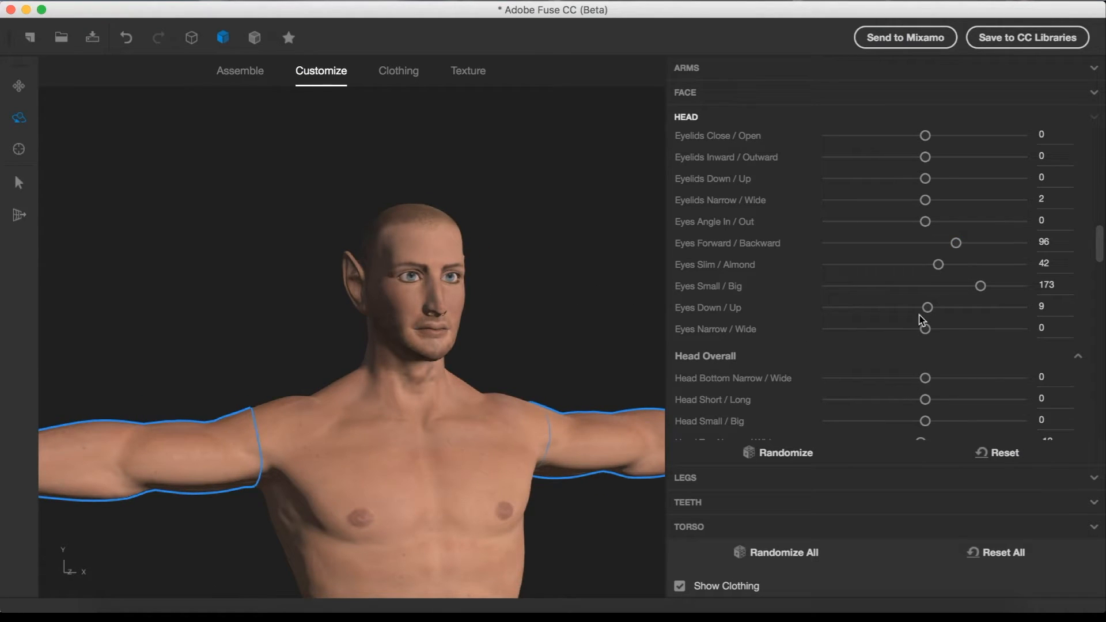
pyautogui.moveTo(925, 329); pyautogui.dragTo(955, 335)
pyautogui.moveTo(530, 284); pyautogui.dragTo(471, 281)
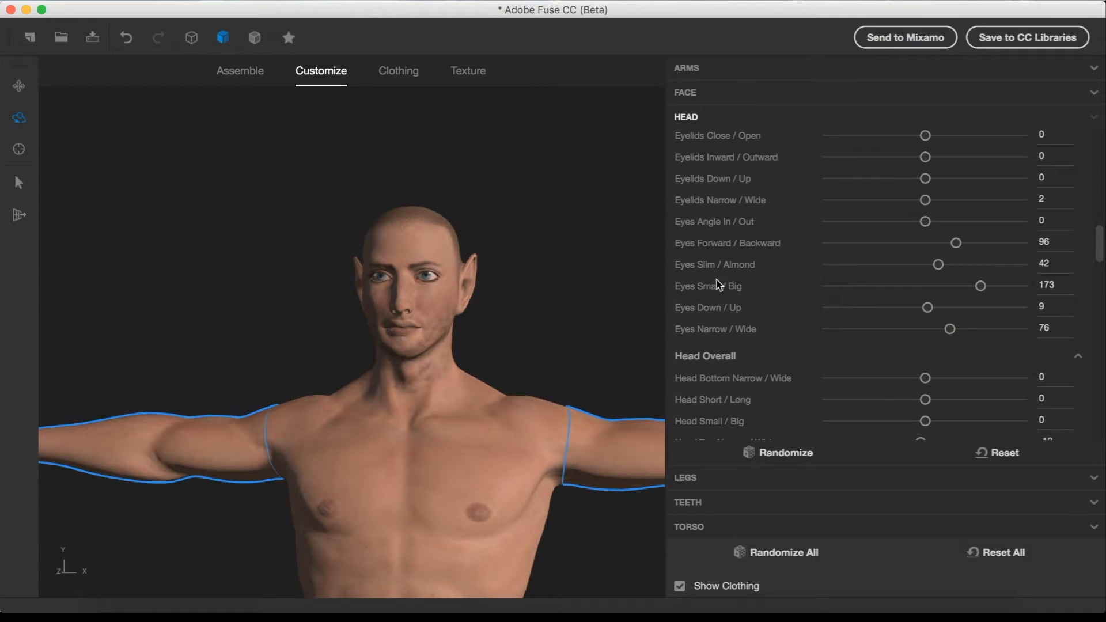
# Step: Set the nose's Nose Ridge Backward / Forward value to about 55
pyautogui.scroll(-5, 827, 320)
pyautogui.scroll(3, 827, 320)
pyautogui.scroll(-5, 828, 320)
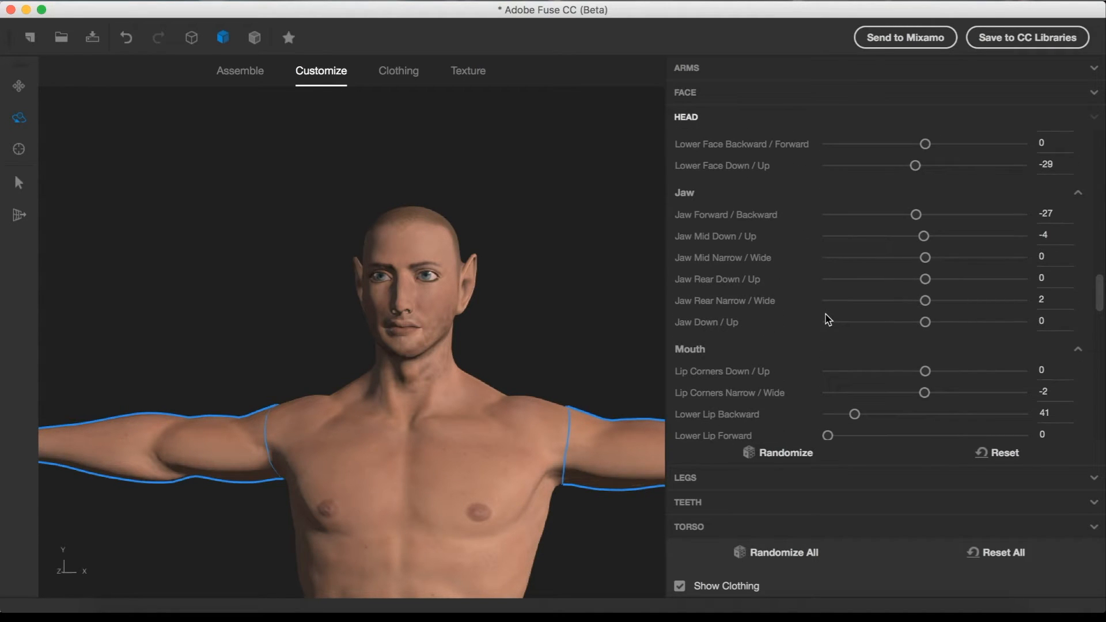
pyautogui.scroll(5, 827, 318)
pyautogui.scroll(-3, 828, 318)
pyautogui.scroll(3, 822, 345)
pyautogui.scroll(-8, 822, 345)
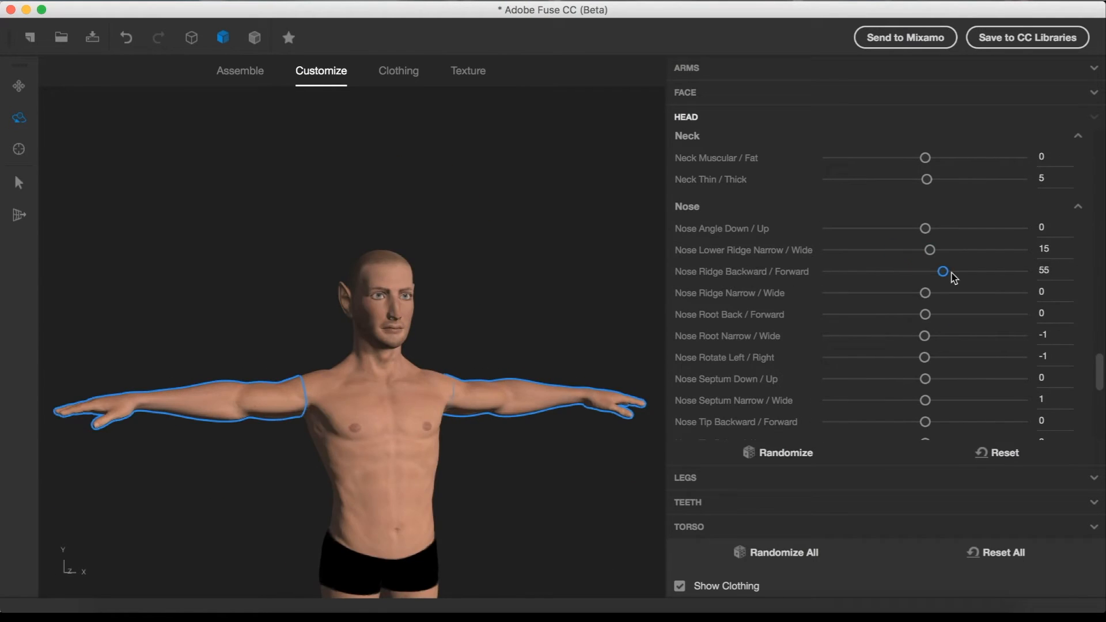
pyautogui.moveTo(927, 272); pyautogui.dragTo(948, 272)
# Step: Lower one and raise another of the head shape values listed after the nose ridge settings
pyautogui.scroll(-4, 948, 274)
pyautogui.moveTo(925, 364); pyautogui.dragTo(904, 364)
pyautogui.moveTo(438, 345); pyautogui.dragTo(391, 346)
pyautogui.moveTo(921, 384); pyautogui.dragTo(947, 384)
pyautogui.scroll(4, 947, 385)
pyautogui.moveTo(518, 323); pyautogui.dragTo(490, 340)
# Step: Glance at the torso settings, return to the head settings and lower another head shape value
pyautogui.click(824, 527)
pyautogui.click(749, 117)
pyautogui.moveTo(927, 420); pyautogui.dragTo(887, 420)
pyautogui.scroll(5, 906, 213)
pyautogui.scroll(-5, 852, 244)
pyautogui.moveTo(490, 340); pyautogui.dragTo(460, 337)
pyautogui.scroll(-3, 426, 337)
pyautogui.scroll(5, 891, 270)
pyautogui.scroll(-5, 891, 270)
# Step: Raise one of the leg shape values slightly above its neutral setting
pyautogui.click(805, 478)
pyautogui.moveTo(925, 206); pyautogui.dragTo(951, 206)
pyautogui.moveTo(426, 345); pyautogui.dragTo(484, 340)
# Step: Reshape the arms by lowering three arm values and slightly raising one
pyautogui.click(797, 68)
pyautogui.moveTo(937, 274); pyautogui.dragTo(891, 274)
pyautogui.moveTo(484, 339); pyautogui.dragTo(426, 340)
pyautogui.moveTo(925, 181); pyautogui.dragTo(937, 182)
pyautogui.moveTo(506, 495); pyautogui.dragTo(454, 523)
pyautogui.moveTo(927, 110); pyautogui.dragTo(887, 111)
pyautogui.moveTo(925, 133); pyautogui.dragTo(895, 133)
pyautogui.moveTo(507, 444)
pyautogui.mouseDown()
pyautogui.moveTo(382, 442)
pyautogui.moveTo(507, 437)
pyautogui.mouseUp()
pyautogui.scroll(8, 536, 313)
pyautogui.moveTo(534, 308); pyautogui.dragTo(610, 311)
# Step: Return to the head settings and fine-tune four more head shape values while checking the face
pyautogui.click(805, 453)
pyautogui.moveTo(925, 225); pyautogui.dragTo(859, 246)
pyautogui.moveTo(925, 182); pyautogui.dragTo(948, 183)
pyautogui.moveTo(495, 322); pyautogui.dragTo(530, 322)
pyautogui.scroll(-10, 797, 251)
pyautogui.moveTo(925, 365); pyautogui.dragTo(955, 366)
pyautogui.moveTo(924, 408); pyautogui.dragTo(916, 408)
pyautogui.moveTo(633, 328); pyautogui.dragTo(593, 328)
# Step: Turn the ears outward by setting Ears Rotate ZOut / ZIn to about -153
pyautogui.scroll(-8, 510, 353)
pyautogui.scroll(8, 365, 527)
pyautogui.scroll(-10, 824, 294)
pyautogui.scroll(15, 824, 294)
pyautogui.moveTo(925, 257); pyautogui.dragTo(878, 266)
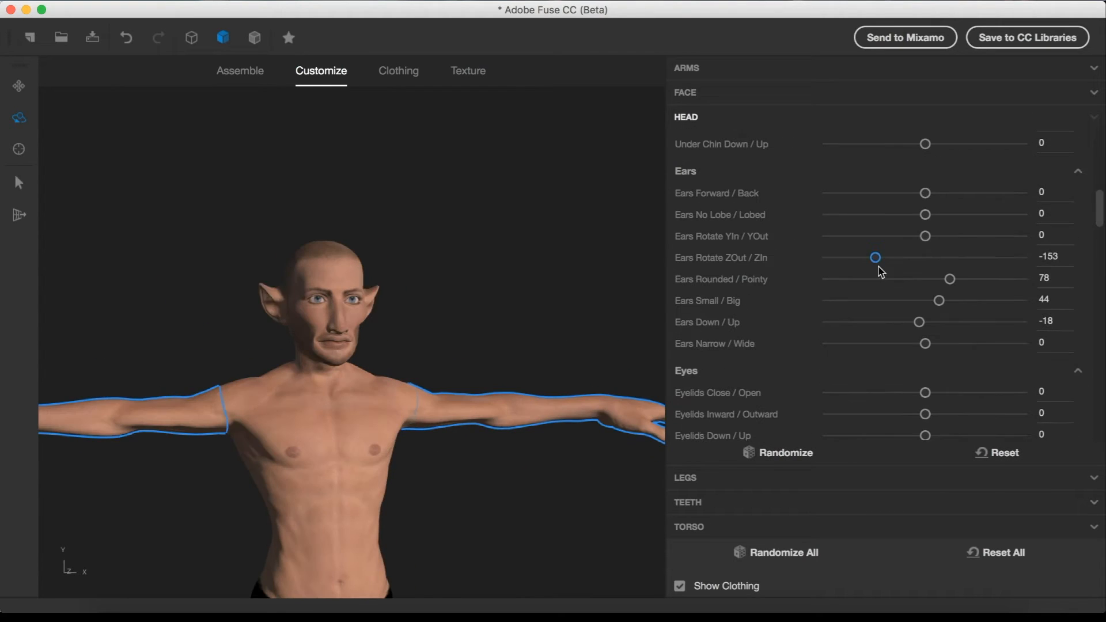
# Step: Show the clothing choices, switch to Unity to examine the Test scene's style, and return to Fuse
pyautogui.click(399, 71)
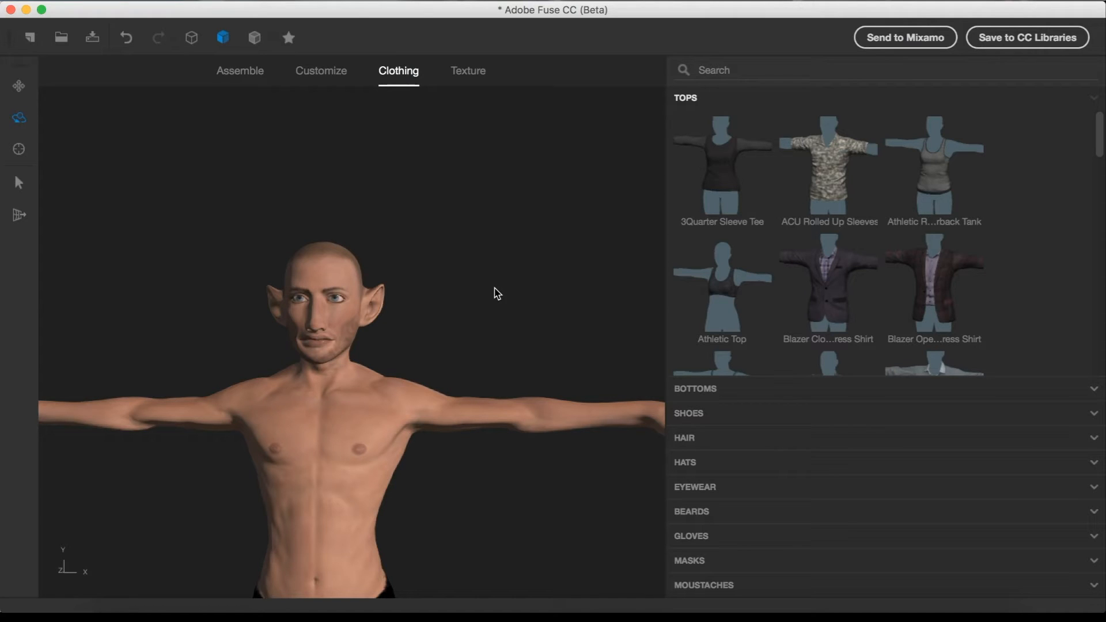
pyautogui.moveTo(494, 289); pyautogui.dragTo(543, 291)
pyautogui.scroll(-6, 461, 335)
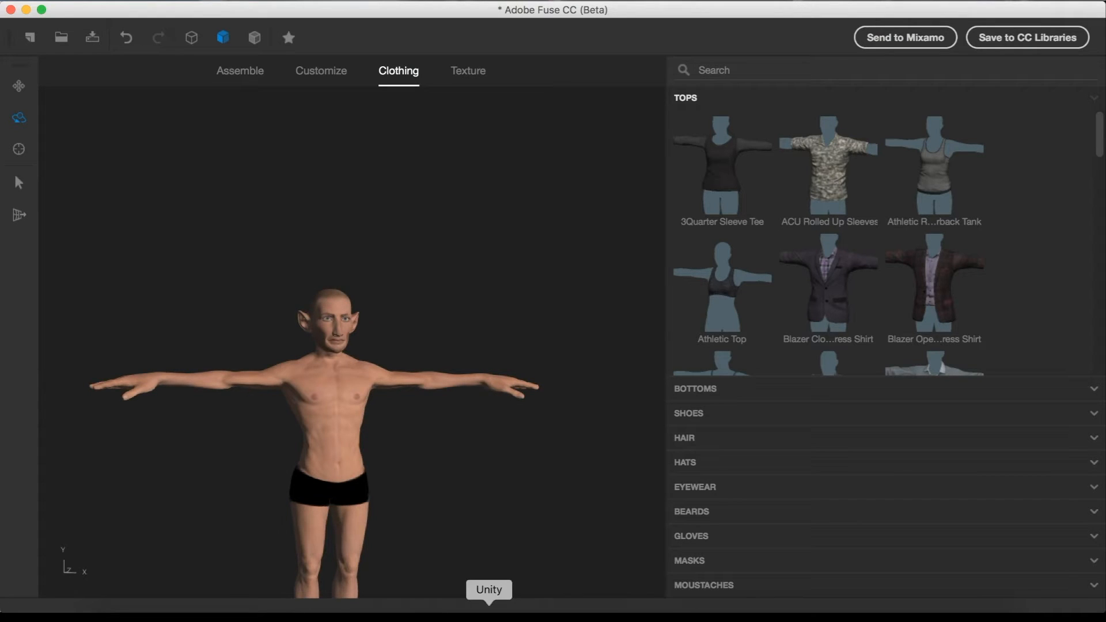
pyautogui.click(488, 607)
pyautogui.keyDown('alt'); pyautogui.moveTo(553, 311); pyautogui.dragTo(586, 278); pyautogui.keyUp('alt')
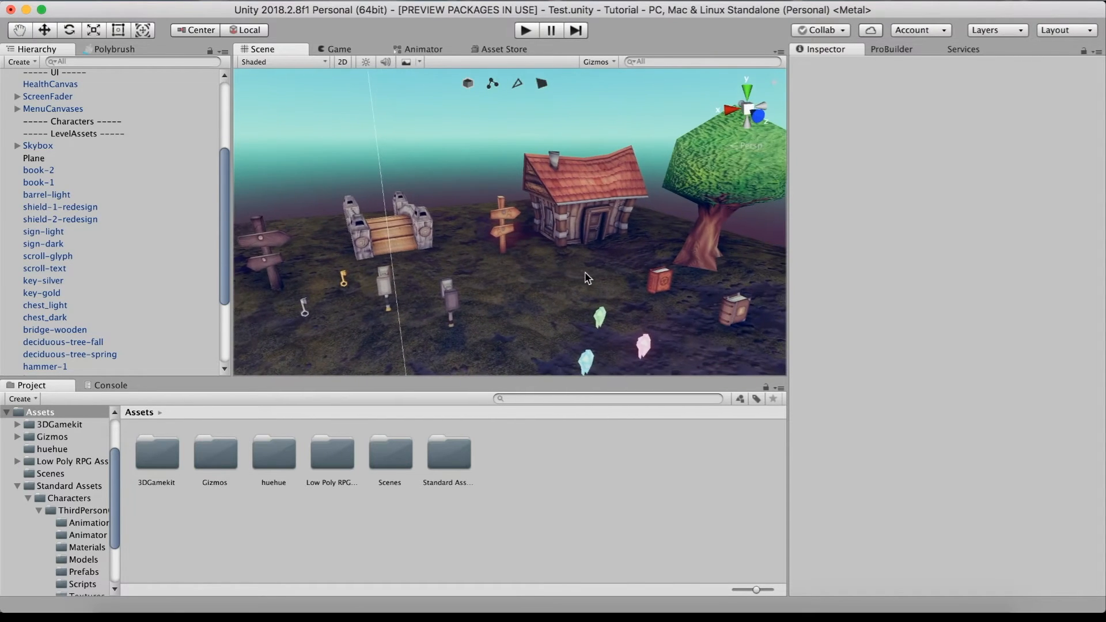
pyautogui.click(698, 604)
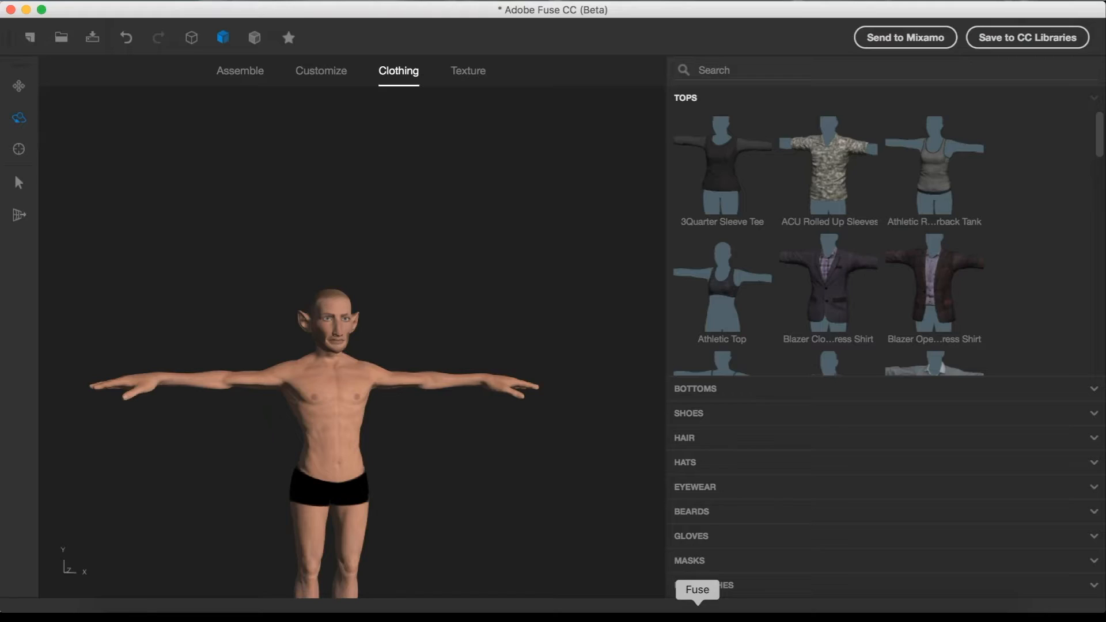
# Step: Dress the character in the Dress Shirt Tucked top
pyautogui.scroll(-3, 807, 309)
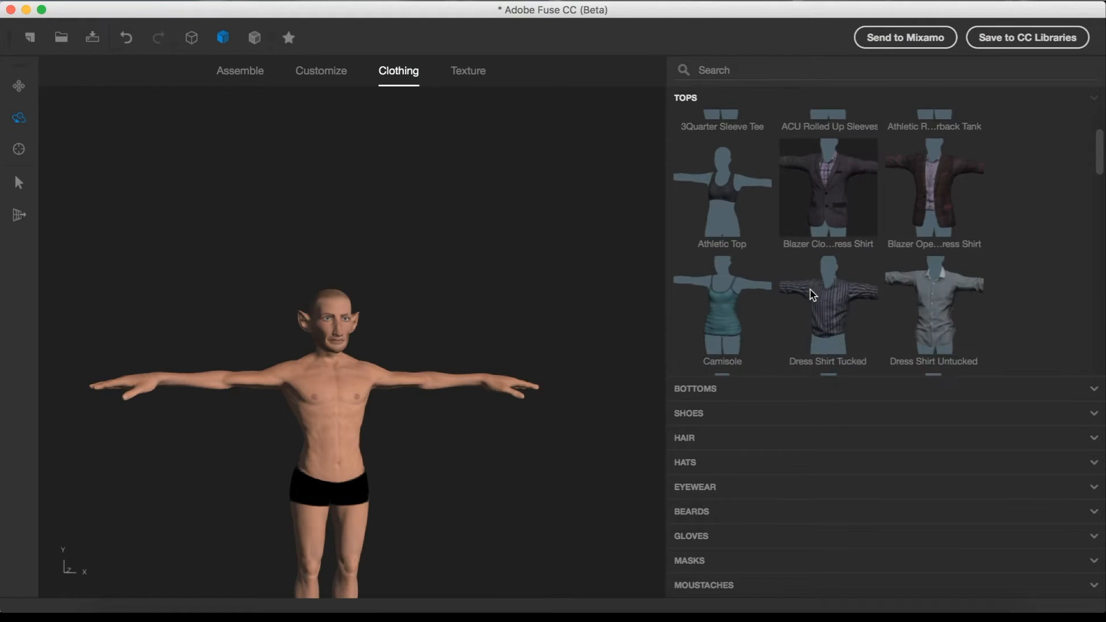
pyautogui.click(838, 309)
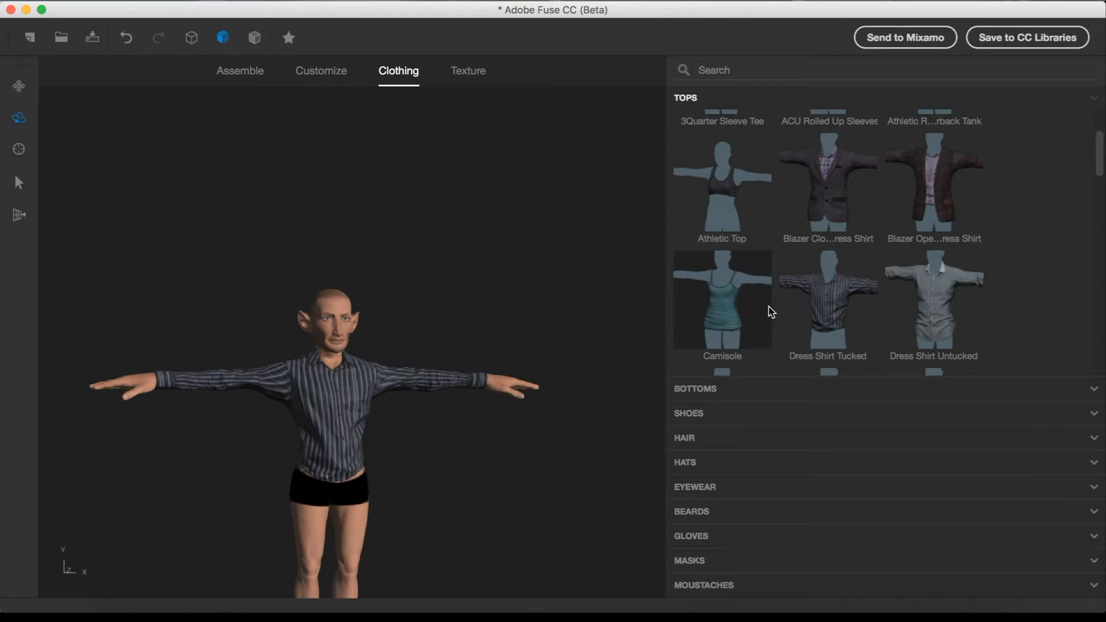
# Step: Look through the whole collection of tops for one that suits the character
pyautogui.scroll(-5, 771, 311)
pyautogui.scroll(-8, 770, 311)
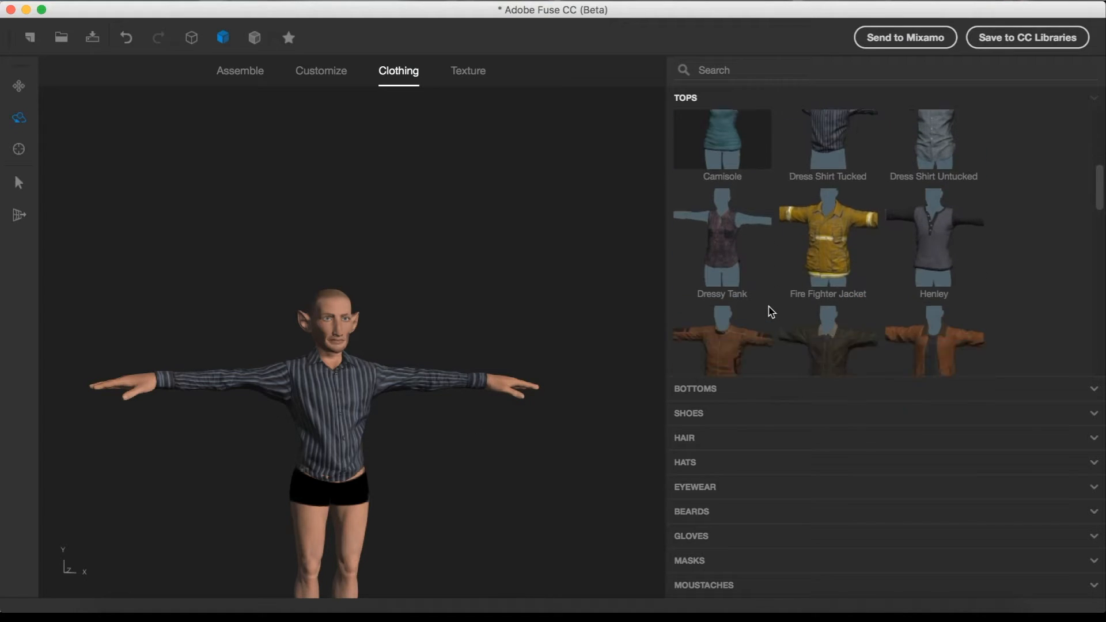
pyautogui.scroll(-10, 771, 311)
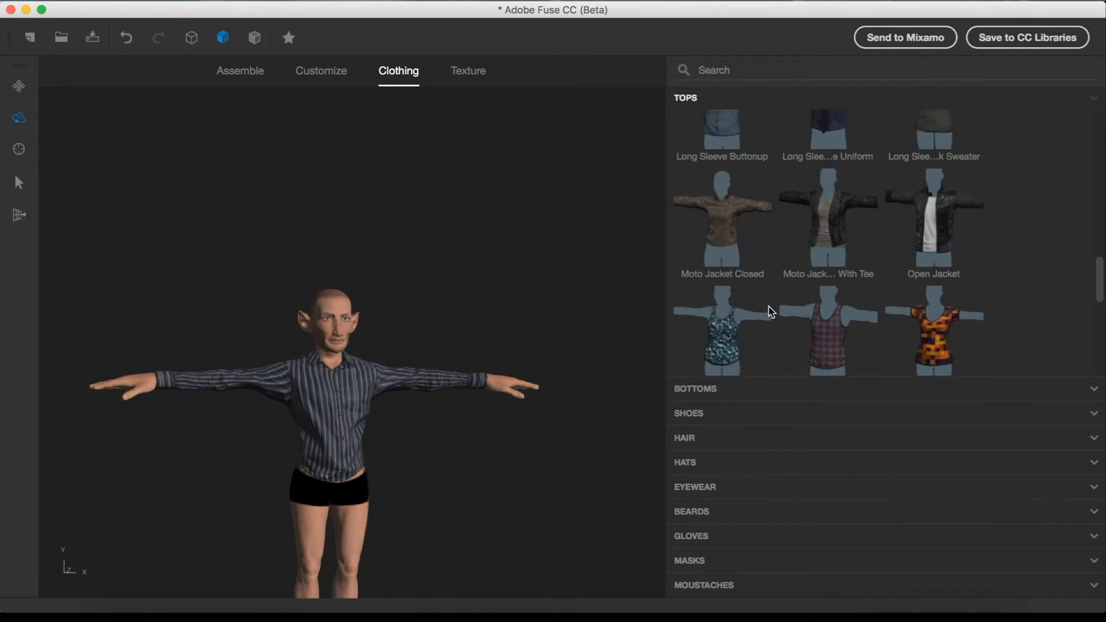
pyautogui.scroll(15, 770, 311)
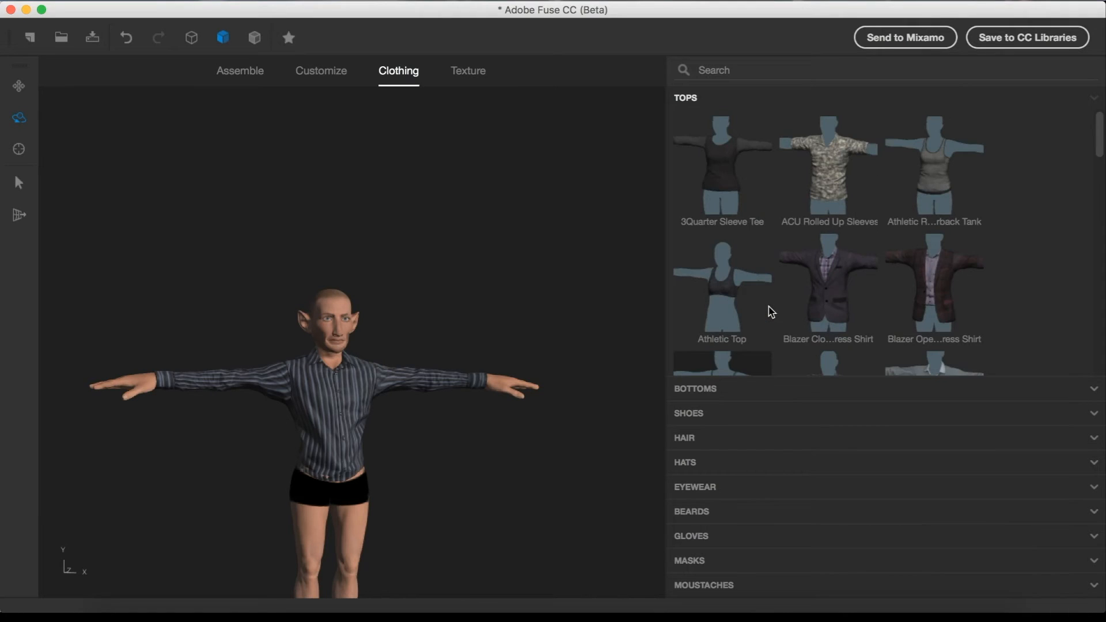
pyautogui.scroll(-10, 869, 218)
pyautogui.scroll(-8, 869, 217)
pyautogui.scroll(15, 869, 218)
pyautogui.scroll(-15, 868, 219)
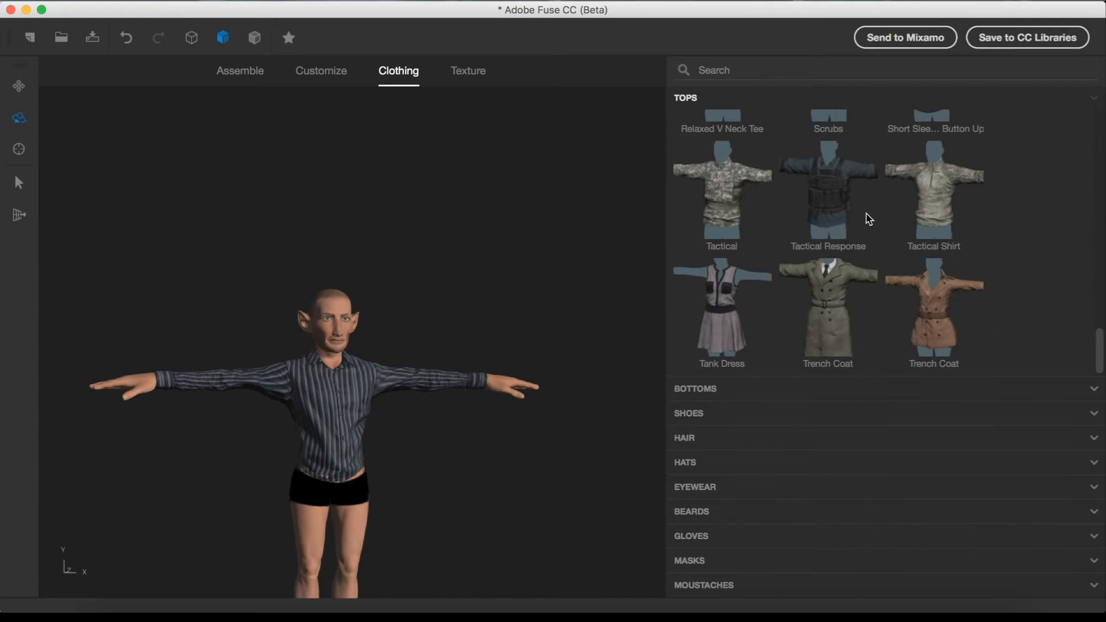
pyautogui.scroll(10, 793, 245)
pyautogui.scroll(5, 795, 246)
pyautogui.scroll(-2, 716, 264)
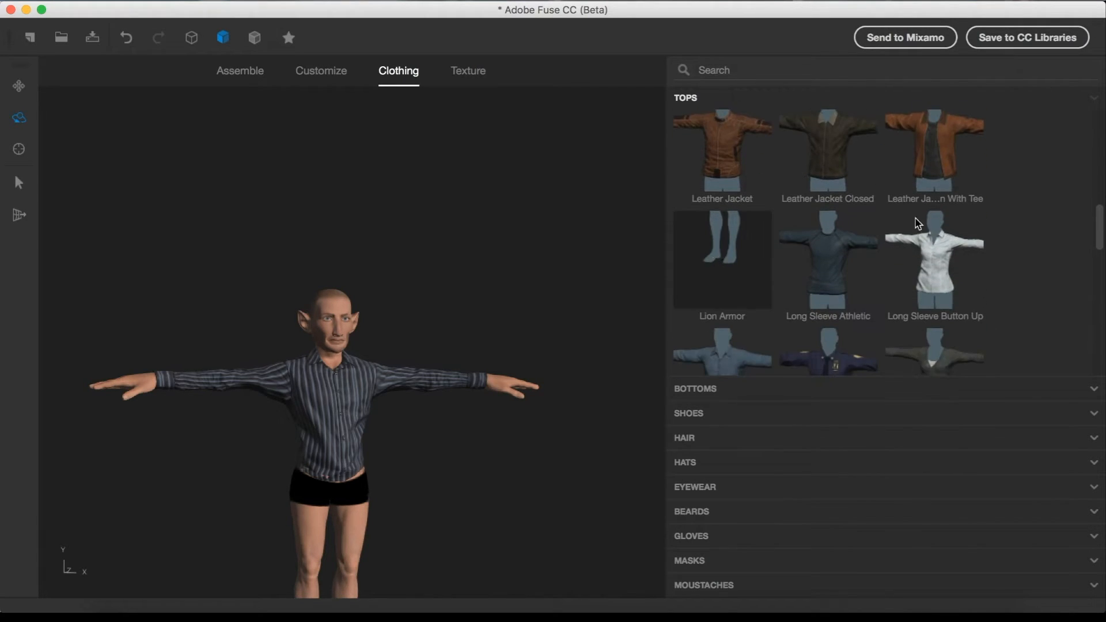
# Step: Put the Knee Length Boots on the character and check them from another angle
pyautogui.click(829, 387)
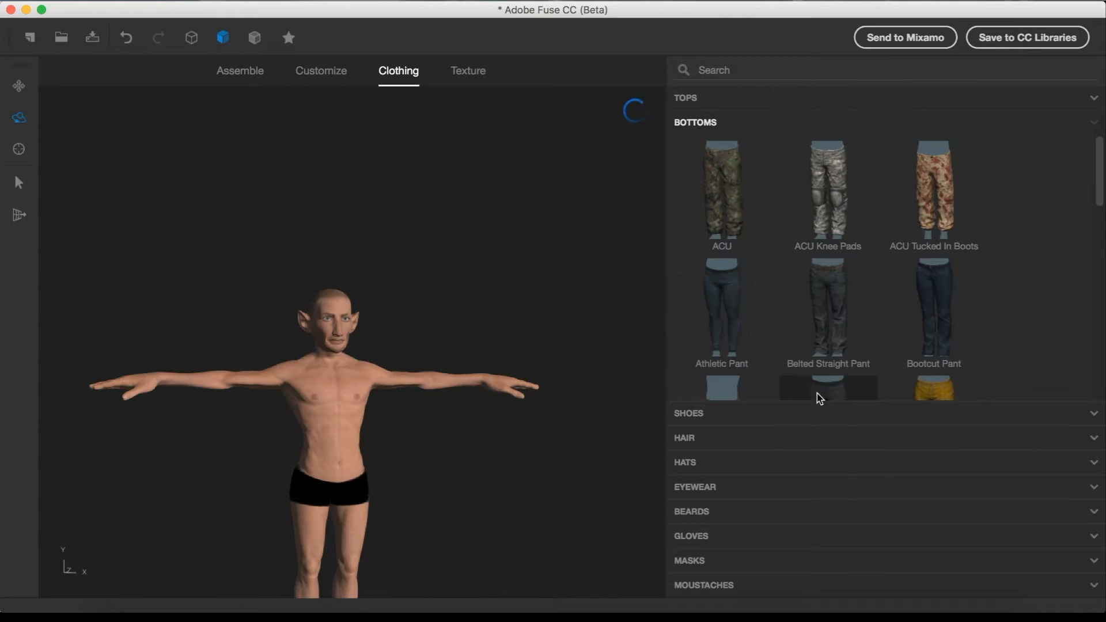
pyautogui.click(772, 417)
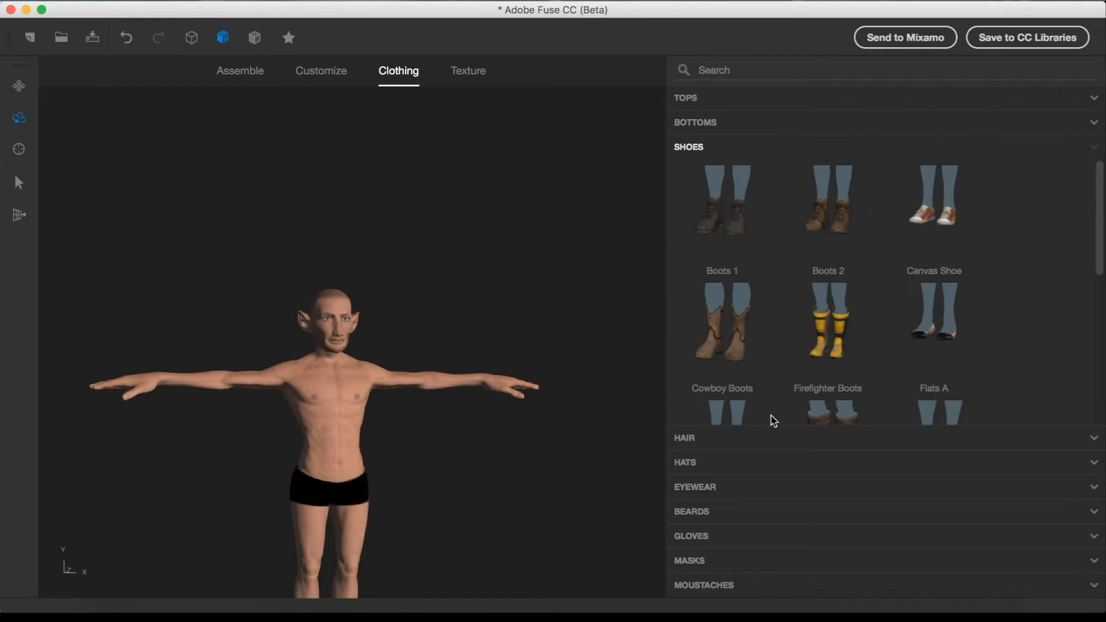
pyautogui.scroll(-3, 864, 313)
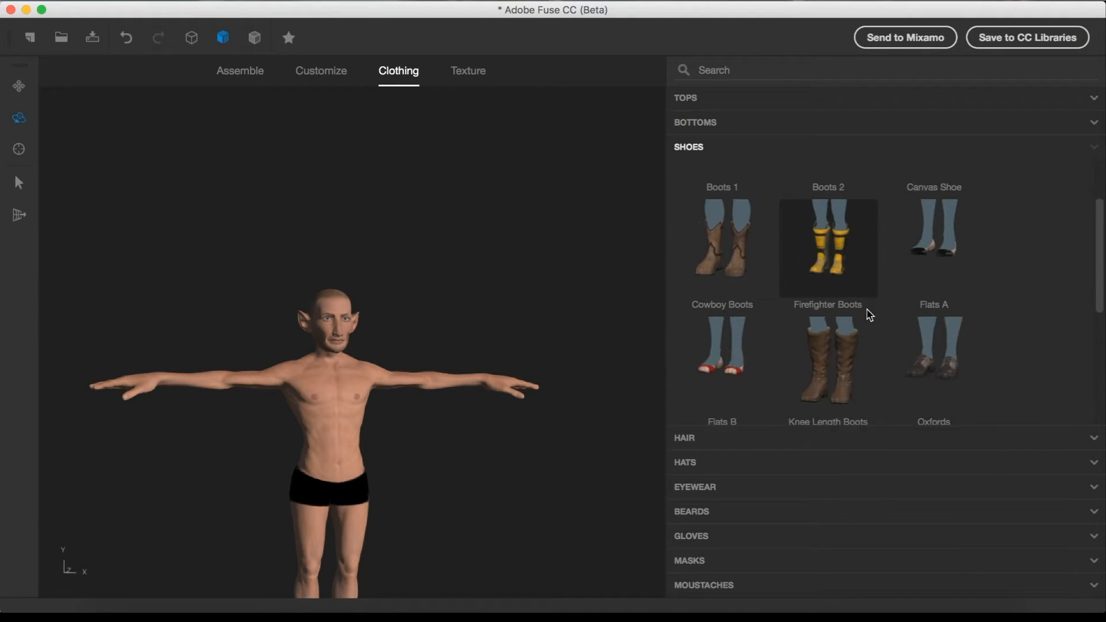
pyautogui.click(852, 339)
pyautogui.moveTo(536, 439); pyautogui.dragTo(455, 458)
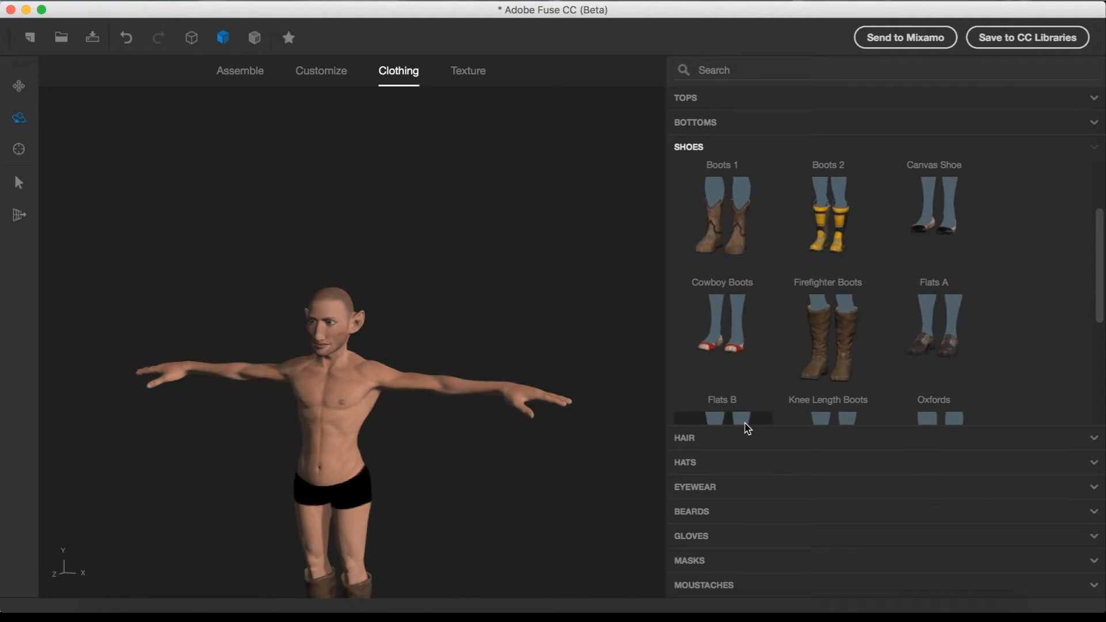
# Step: Browse the bottoms collection and dress the character in the Sangu Armor
pyautogui.click(697, 124)
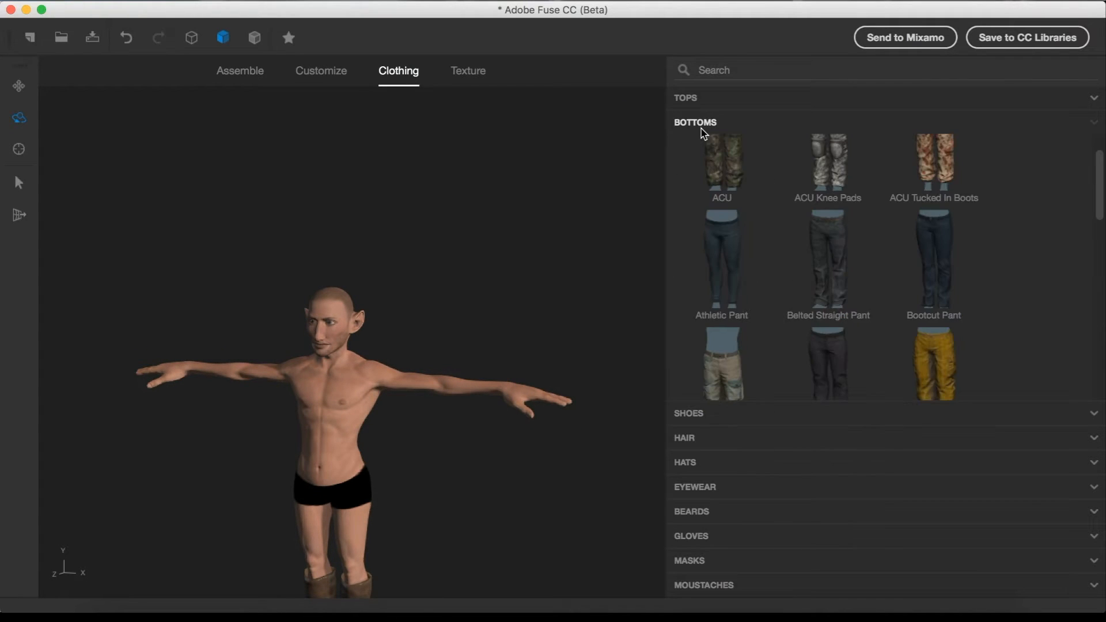
pyautogui.scroll(-5, 789, 314)
pyautogui.scroll(-10, 789, 313)
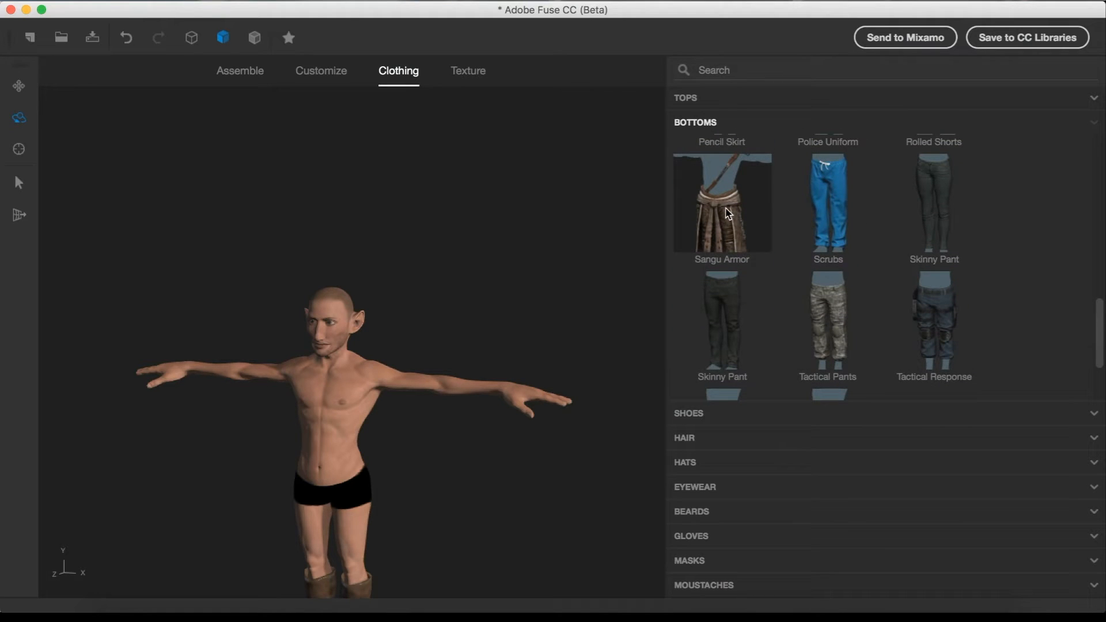
pyautogui.click(727, 216)
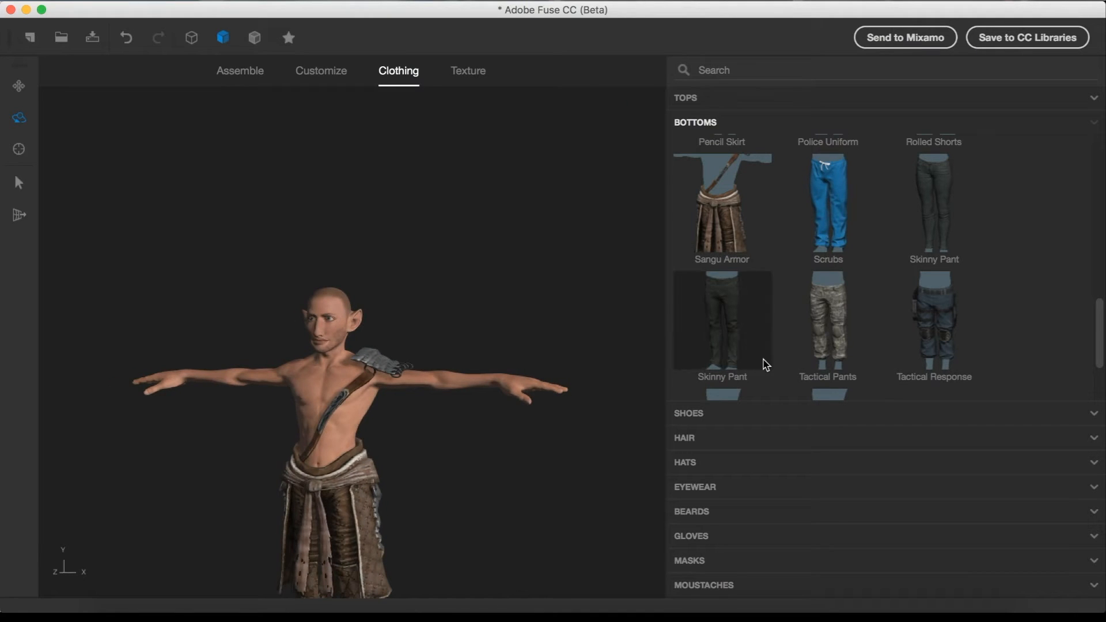
# Step: Give the character the Alpha Braid Crown hairstyle and check it from the front
pyautogui.click(742, 439)
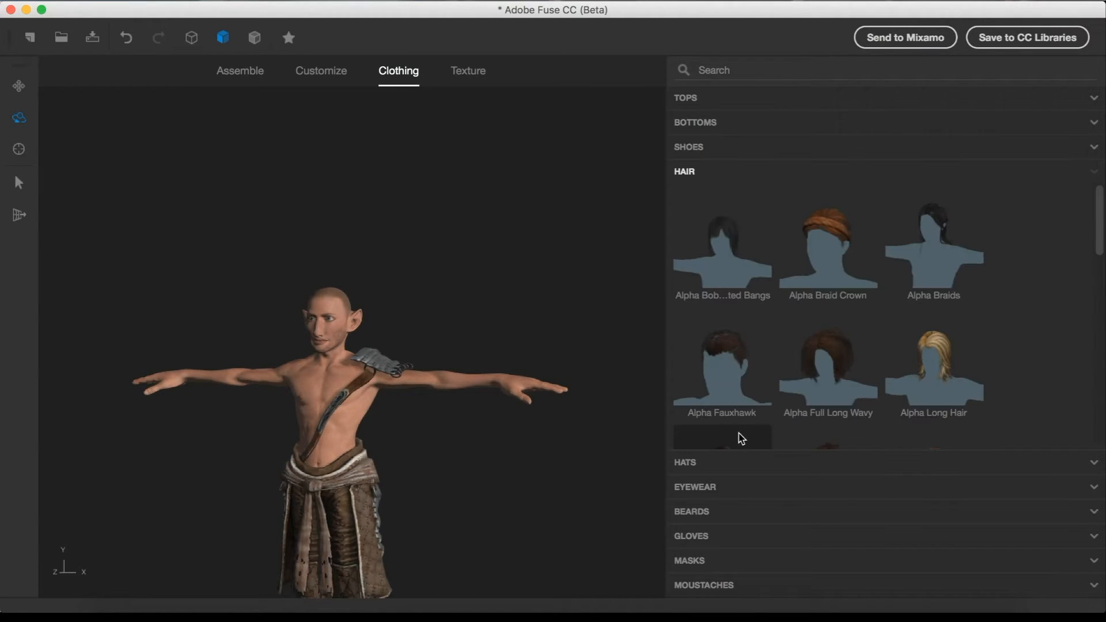
pyautogui.click(840, 274)
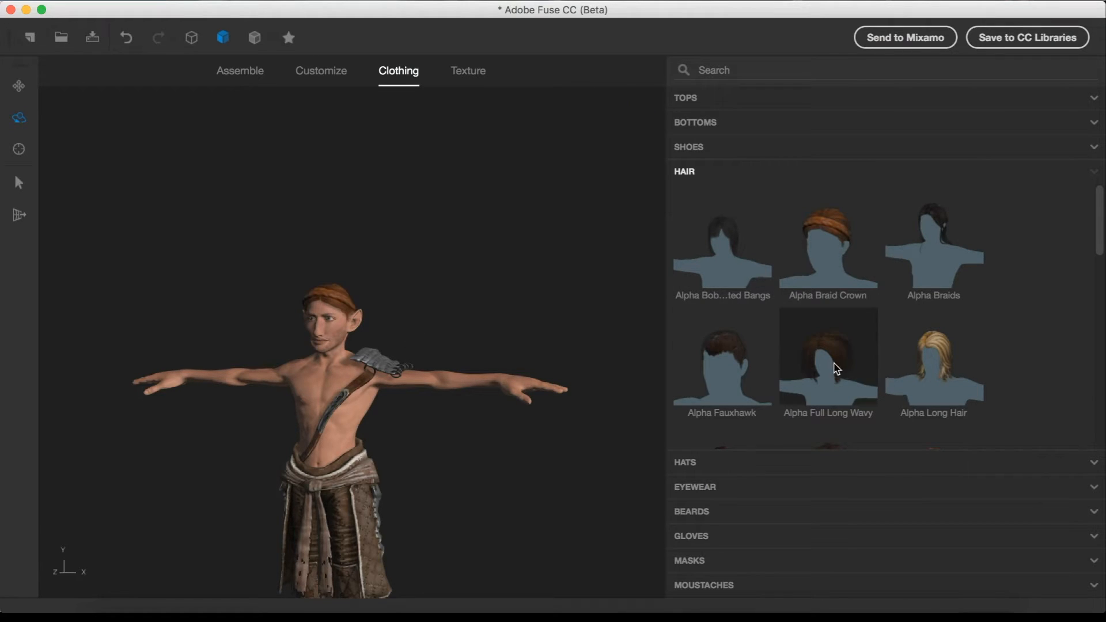
pyautogui.moveTo(428, 452); pyautogui.dragTo(516, 447)
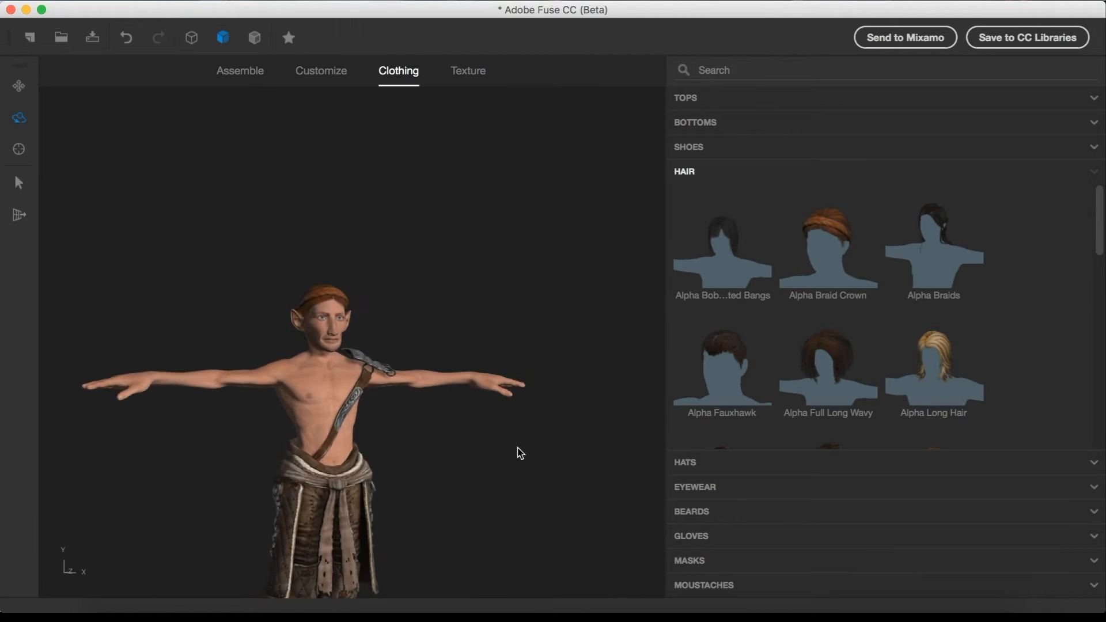
# Step: Add the Alpha Thick Goatee beard and check the dressed character from the front, side and back
pyautogui.click(749, 514)
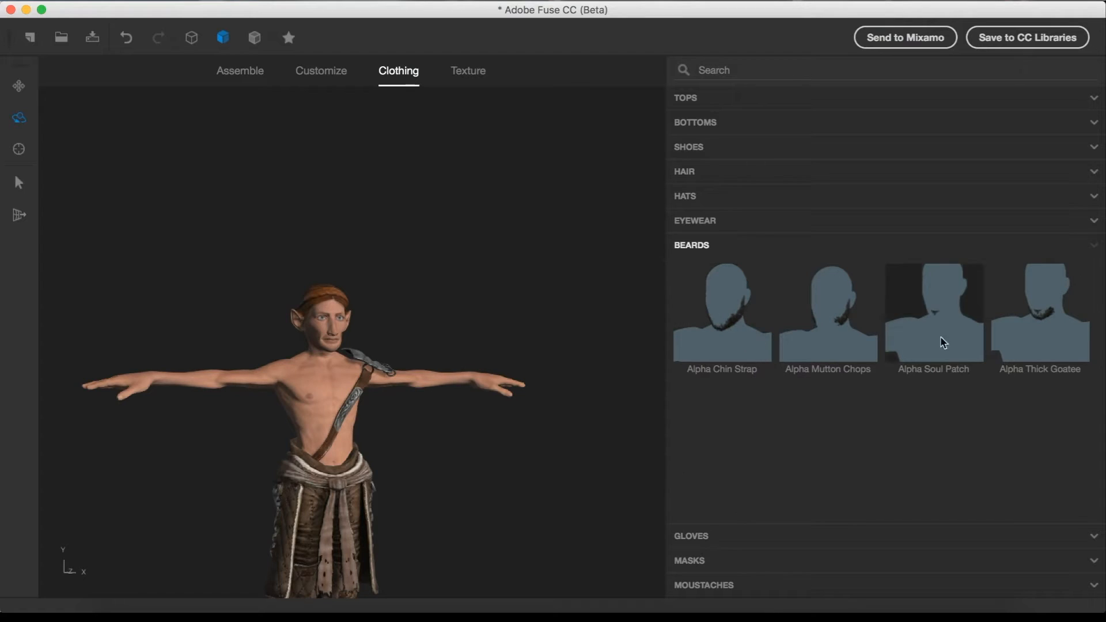
pyautogui.click(1017, 335)
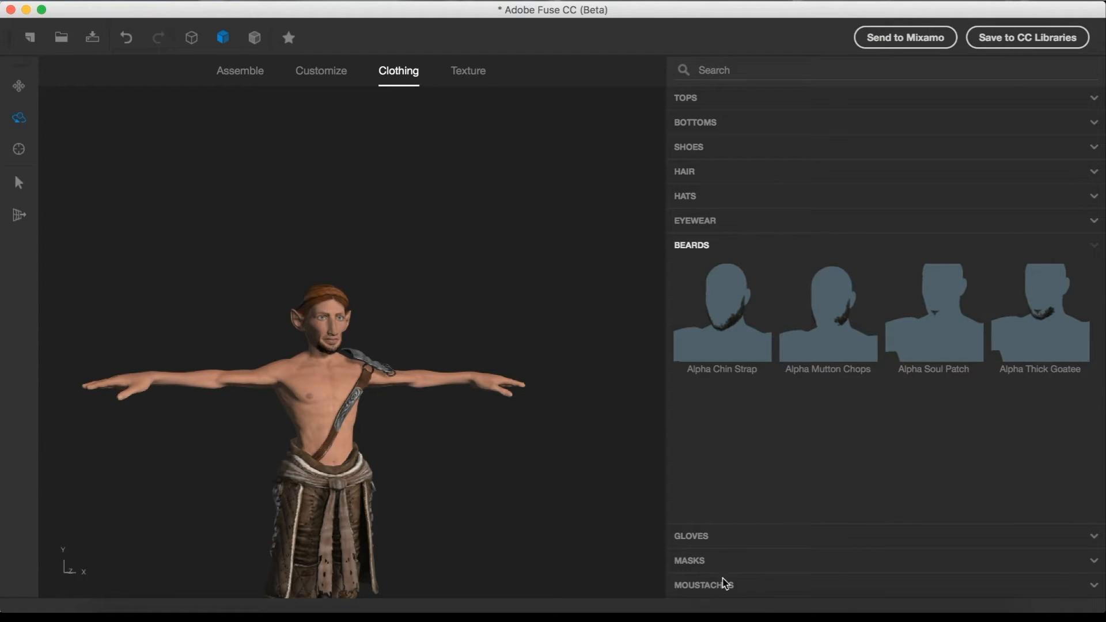
pyautogui.moveTo(502, 532); pyautogui.dragTo(391, 532)
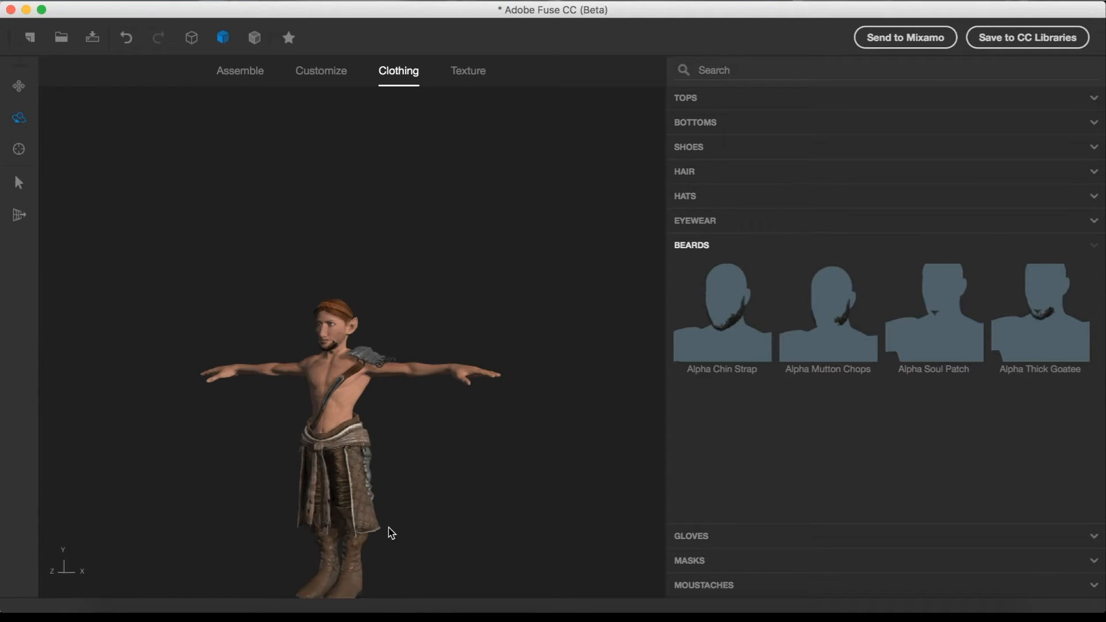
pyautogui.moveTo(403, 440); pyautogui.dragTo(496, 450)
pyautogui.moveTo(414, 441); pyautogui.dragTo(227, 427)
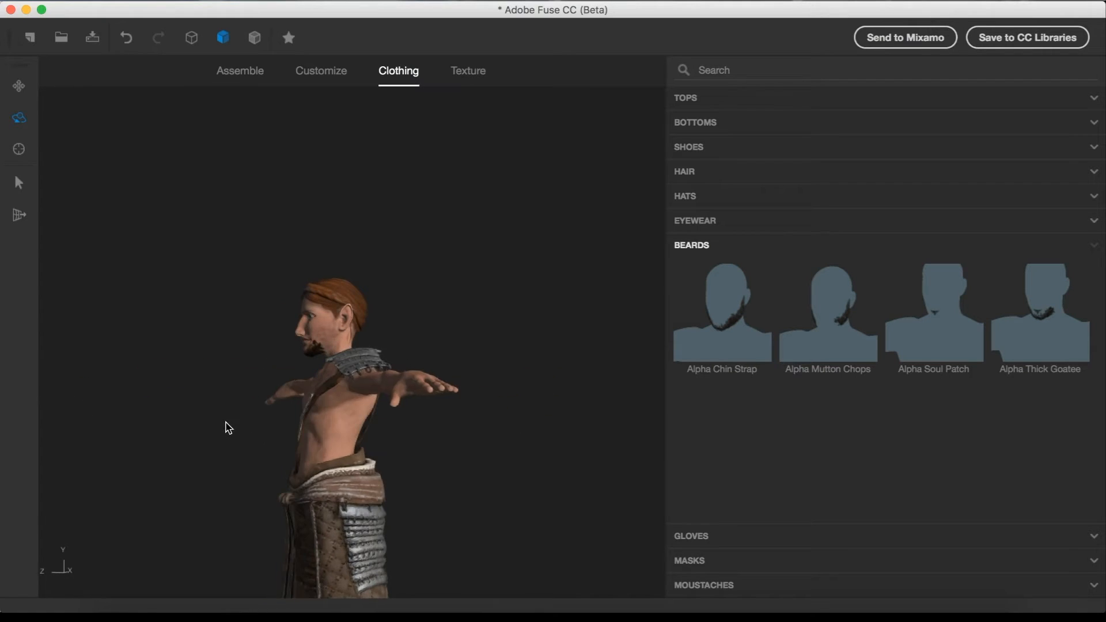
pyautogui.moveTo(375, 452); pyautogui.dragTo(244, 455)
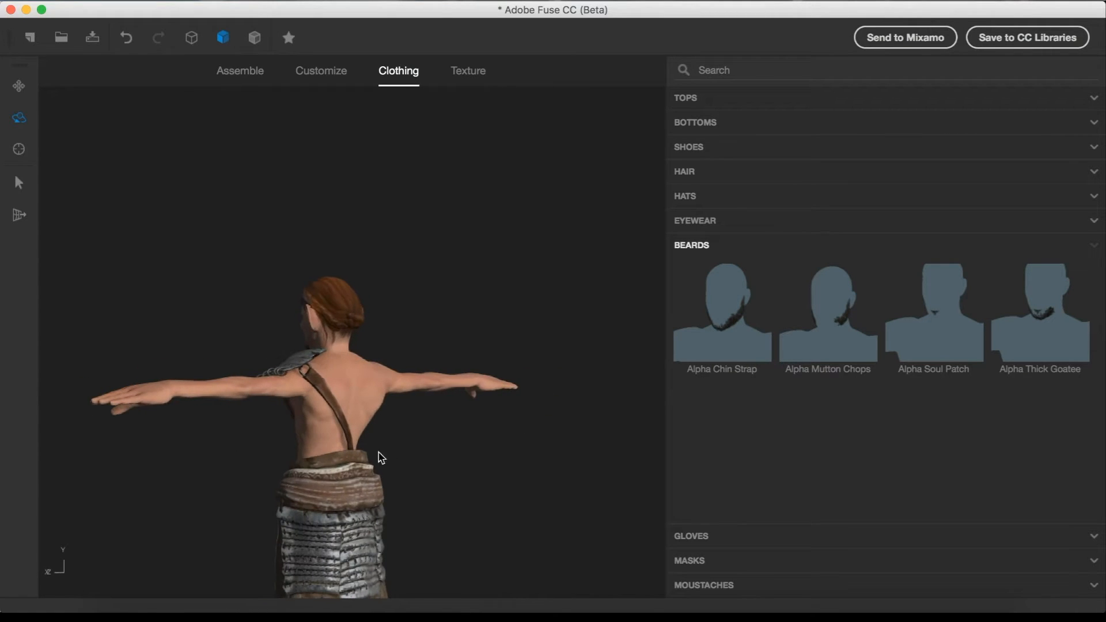
pyautogui.moveTo(380, 457); pyautogui.dragTo(262, 459)
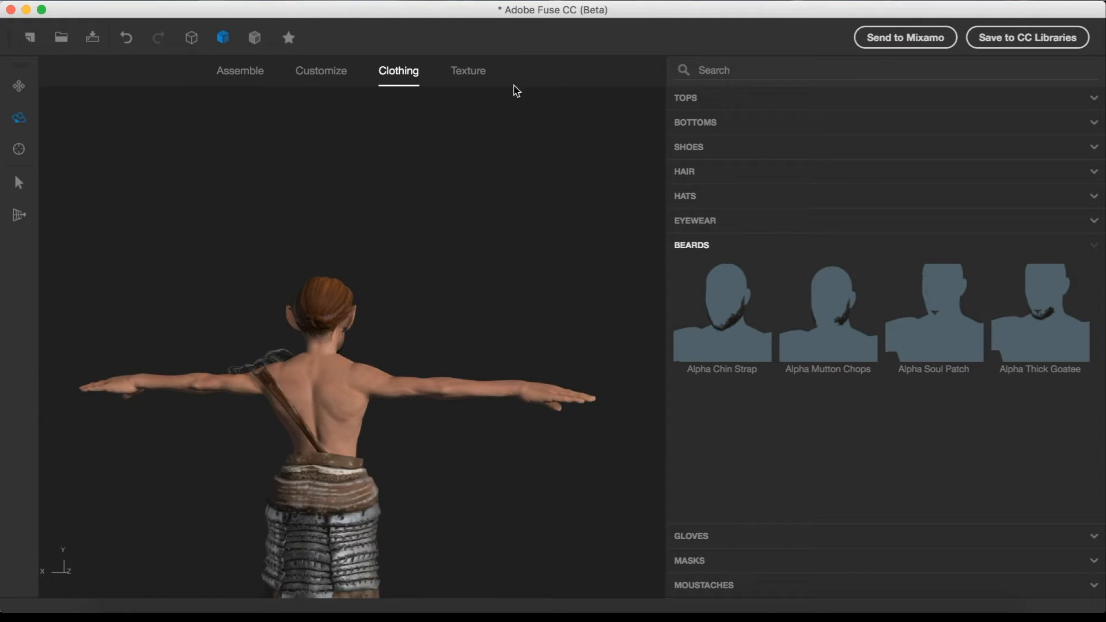
# Step: Show the texture parameters of the Sangu Armor and examine the armor's materials from the front
pyautogui.click(461, 76)
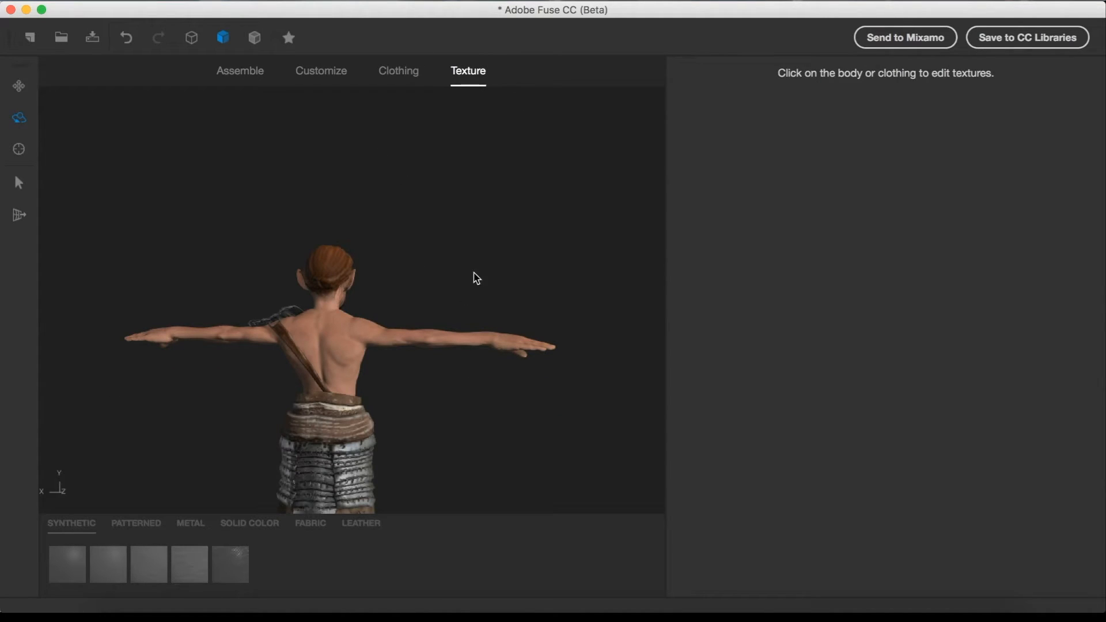
pyautogui.click(353, 442)
pyautogui.moveTo(481, 414); pyautogui.dragTo(300, 405)
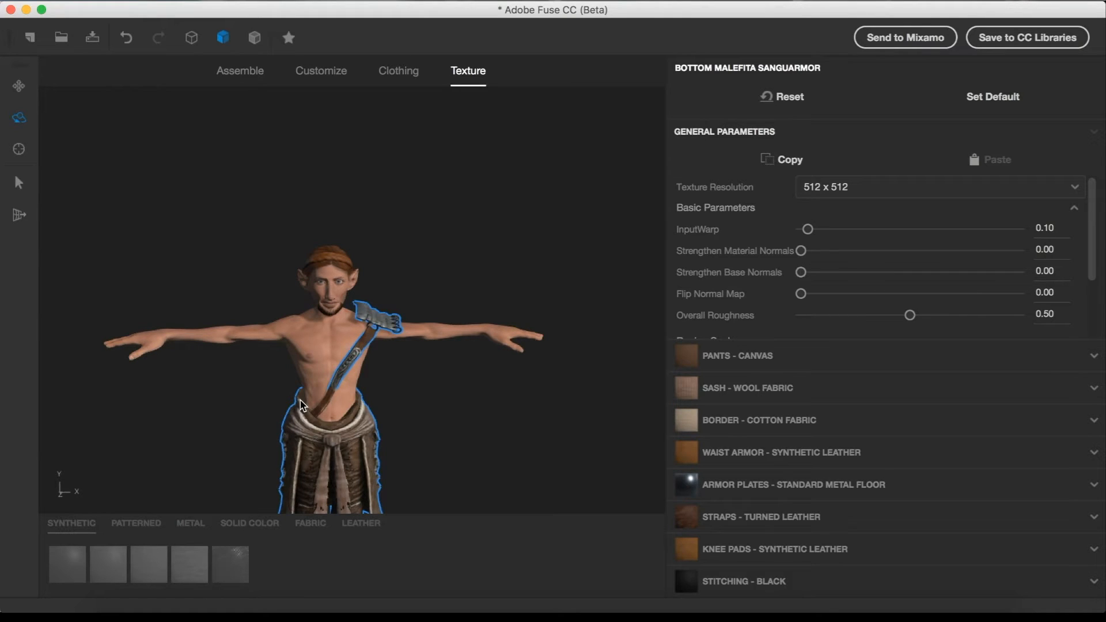
pyautogui.moveTo(482, 391); pyautogui.dragTo(412, 388)
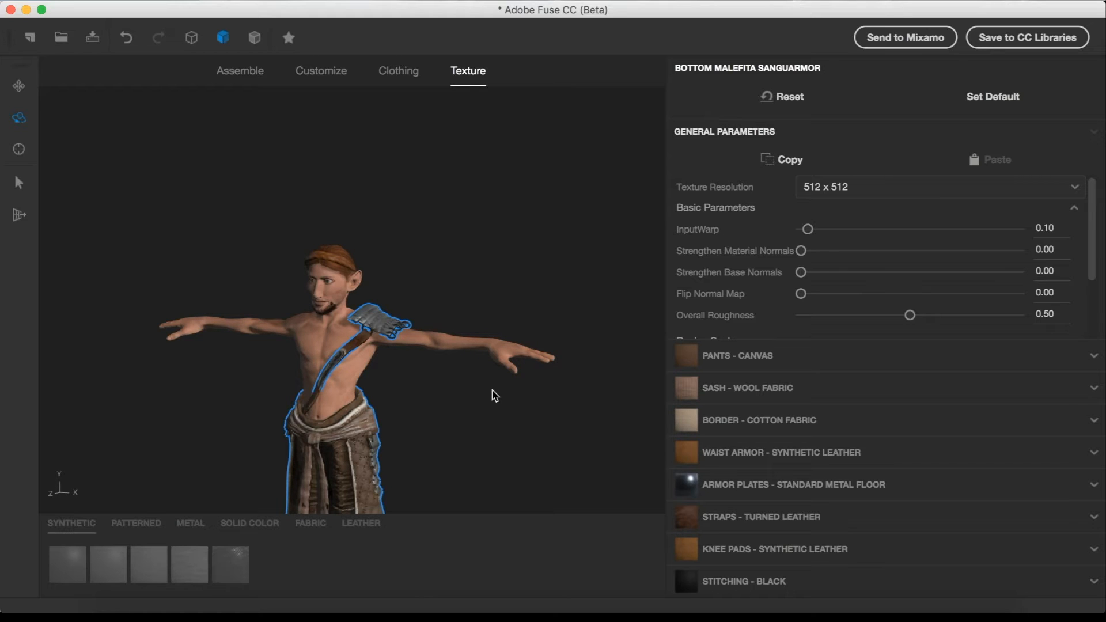
pyautogui.moveTo(443, 411); pyautogui.dragTo(454, 393)
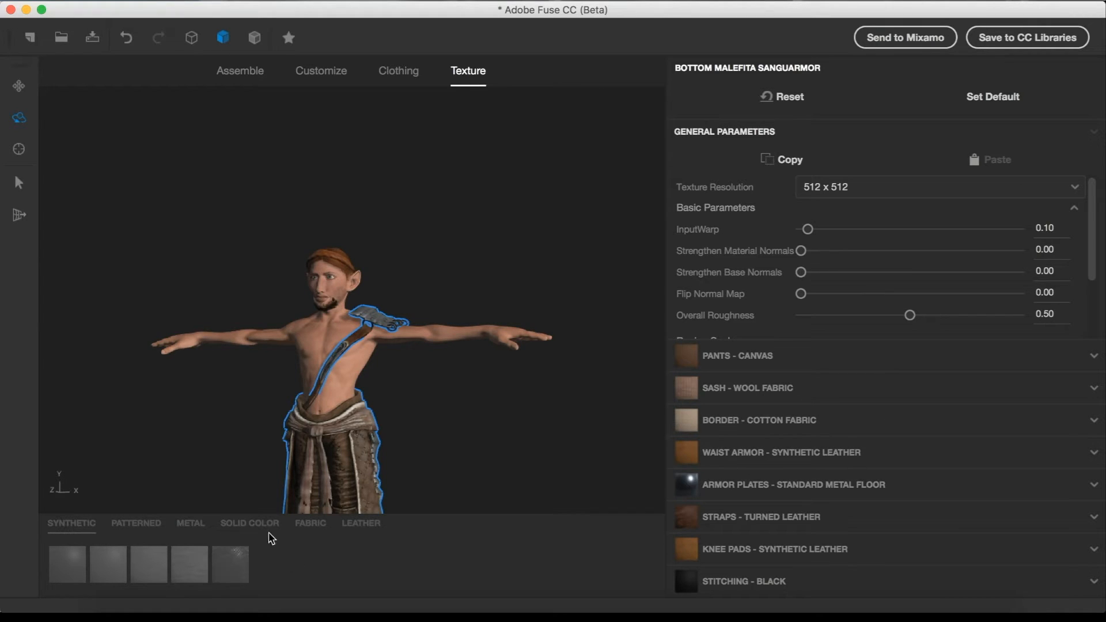
# Step: Set the body's skin color to the light tan basic color with RGB 198, 147, 121 and check the result
pyautogui.click(333, 327)
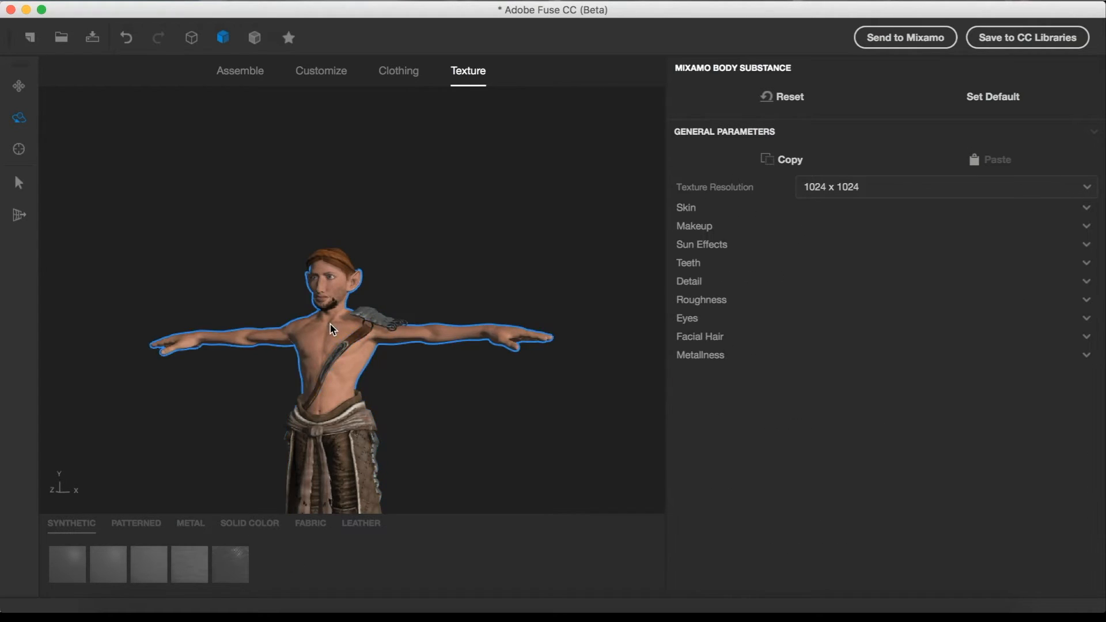
pyautogui.click(749, 214)
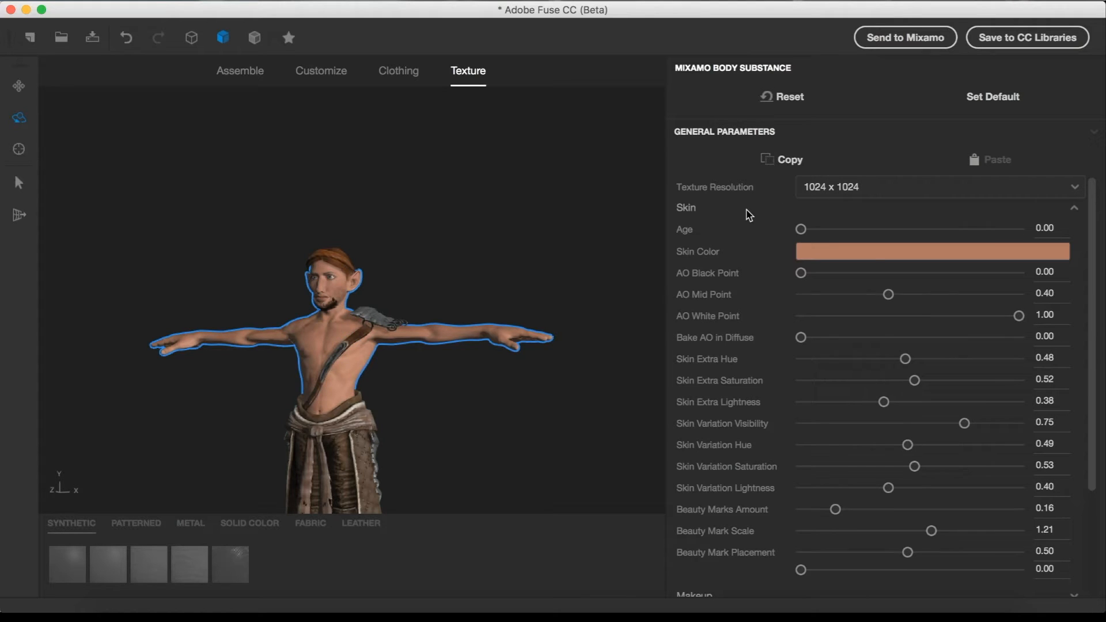
pyautogui.click(875, 256)
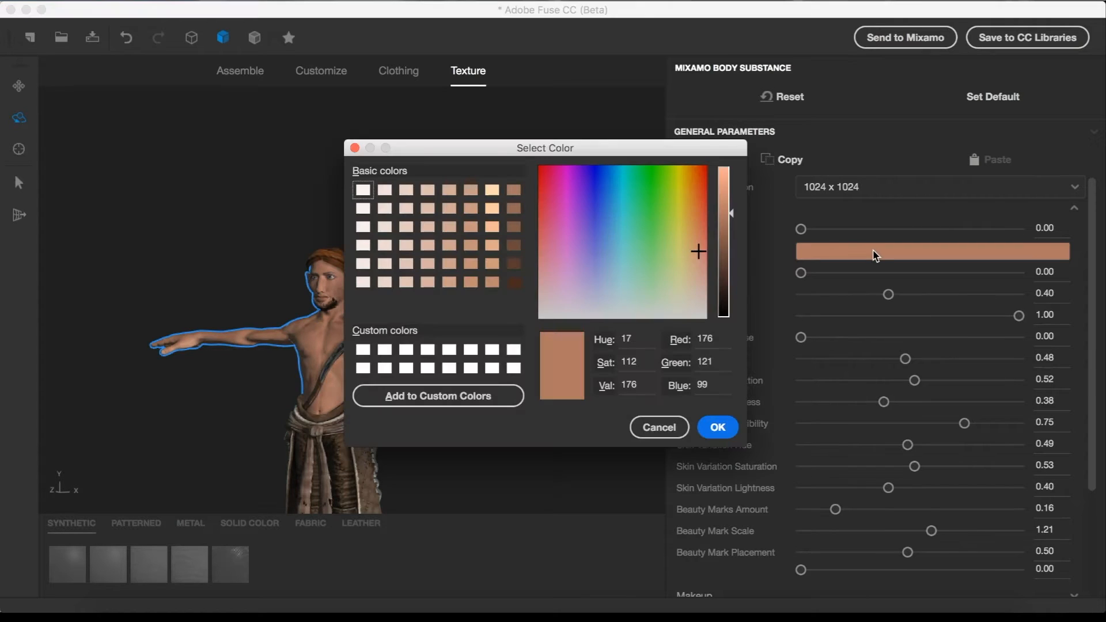
pyautogui.click(451, 210)
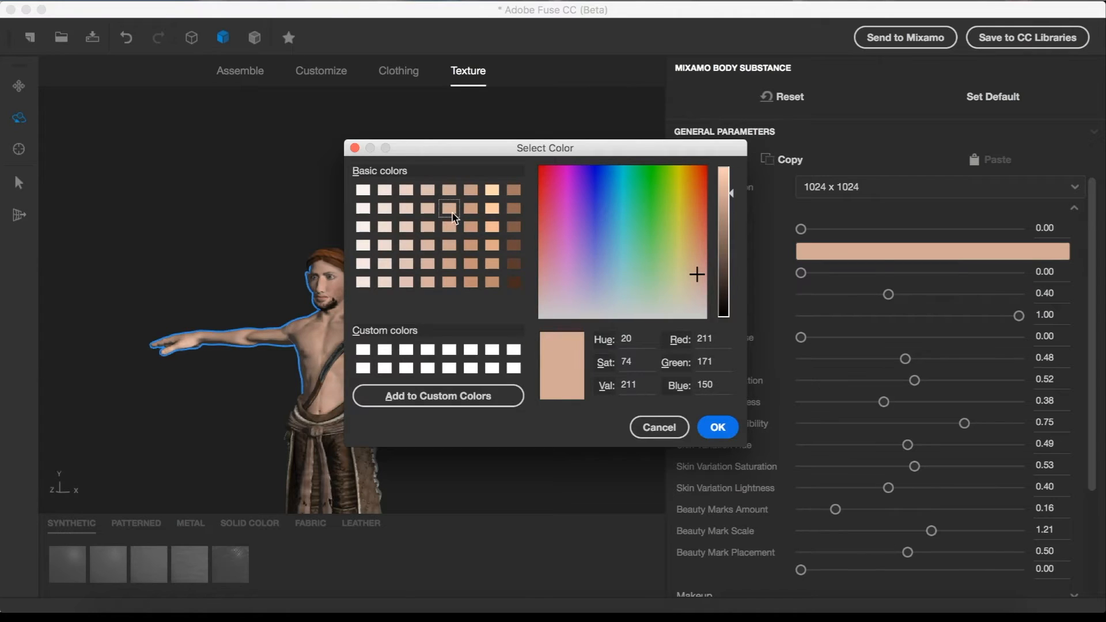
pyautogui.click(471, 246)
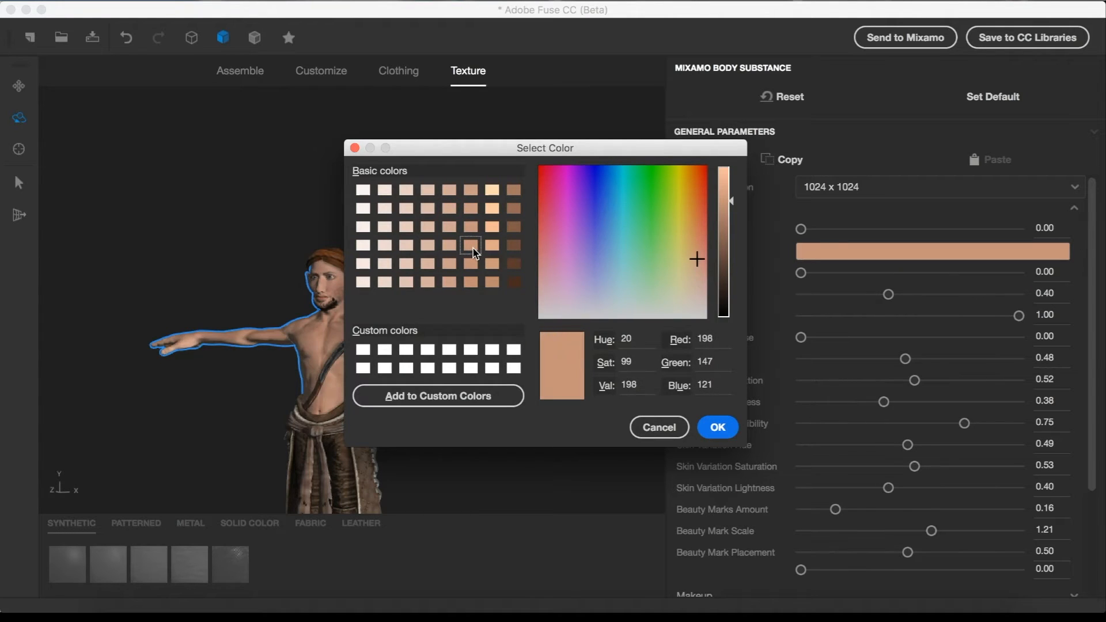
pyautogui.click(718, 427)
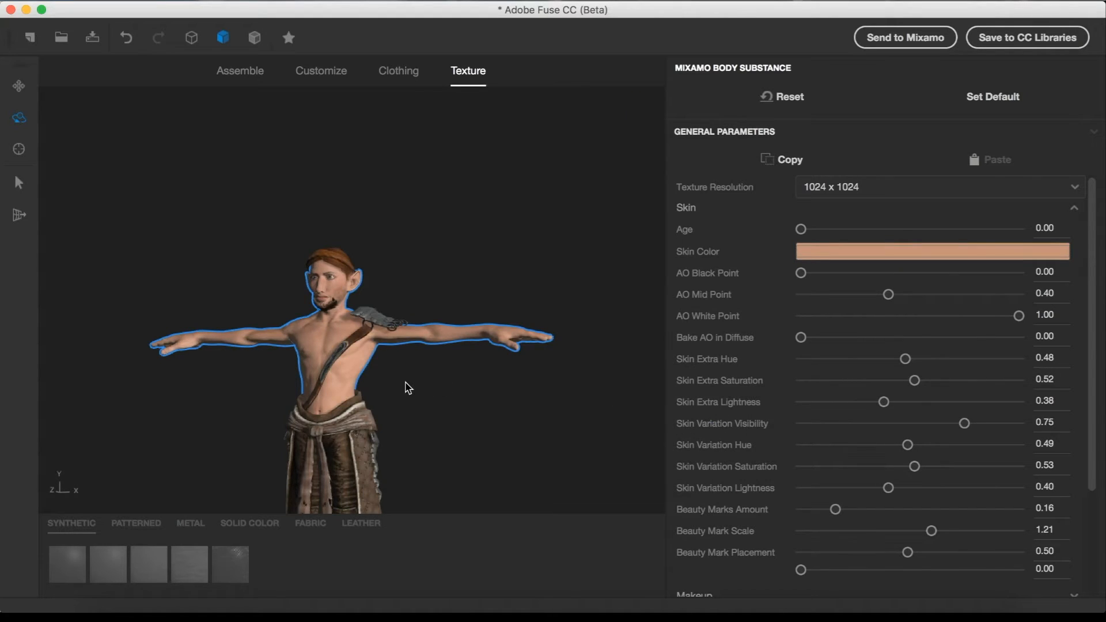
pyautogui.moveTo(409, 387); pyautogui.dragTo(504, 402)
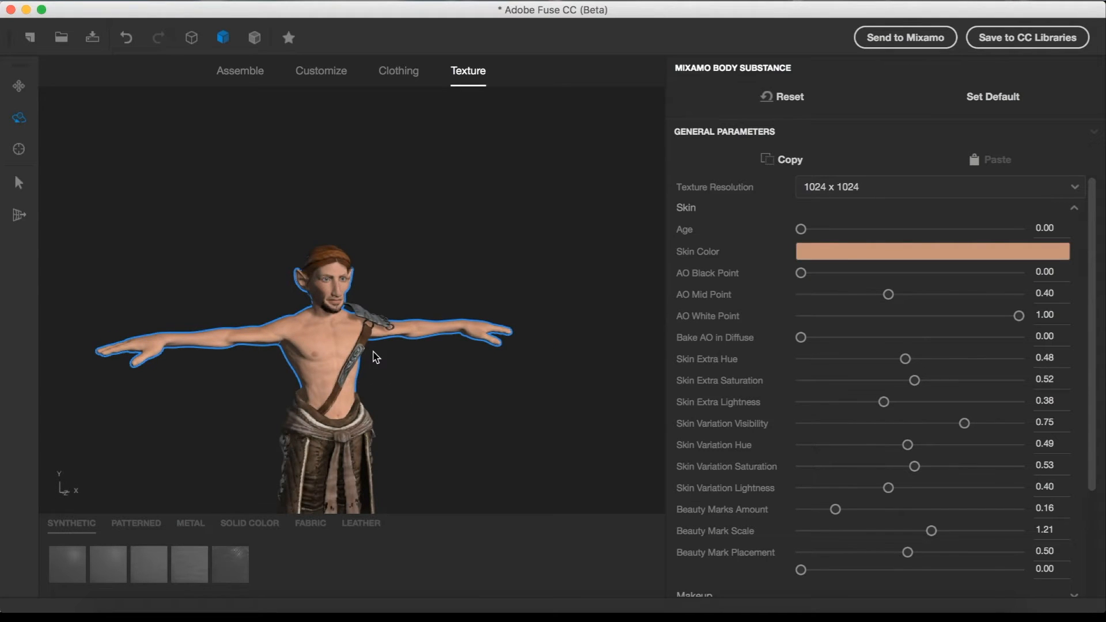
pyautogui.moveTo(416, 385); pyautogui.dragTo(474, 370)
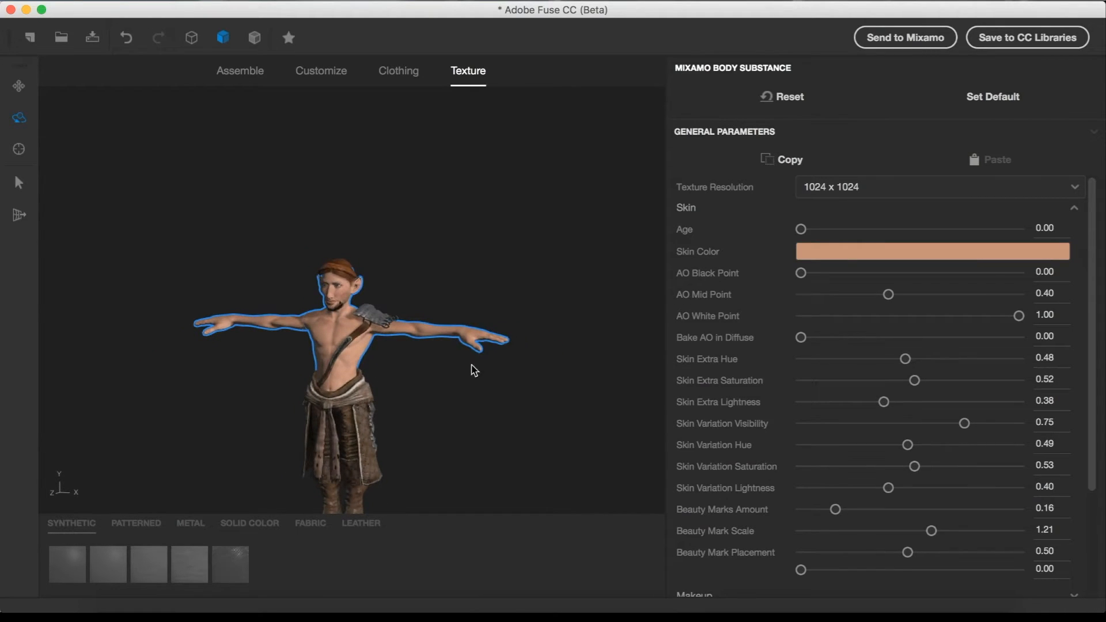
# Step: Upload the character to Mixamo under the name ElfWarrior and close the old Mixamo page in the browser
pyautogui.click(902, 40)
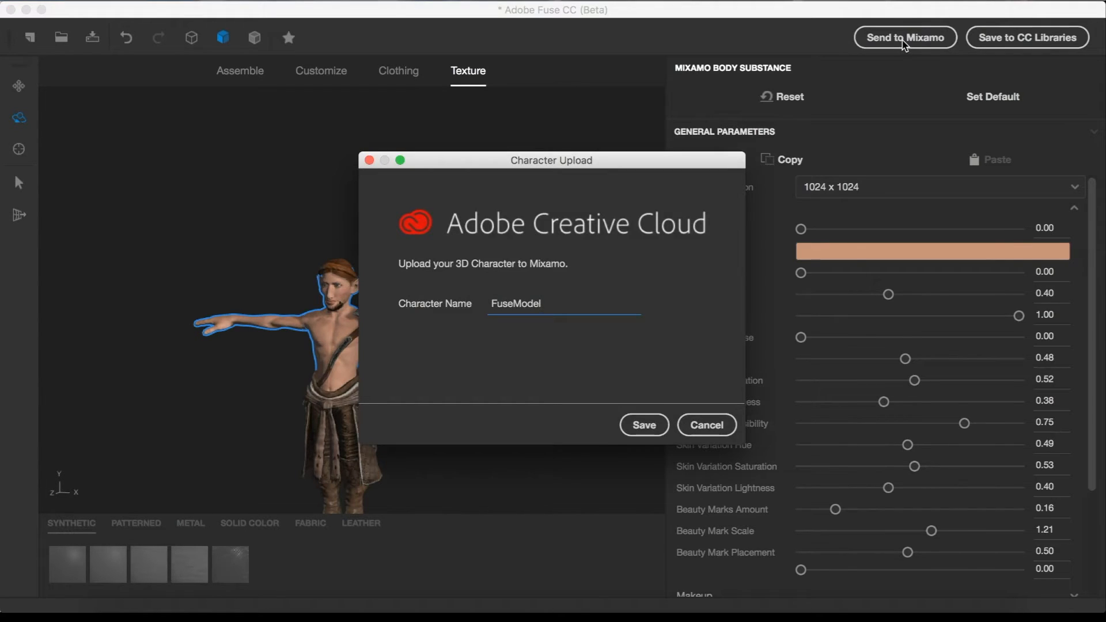
pyautogui.doubleClick(556, 304)
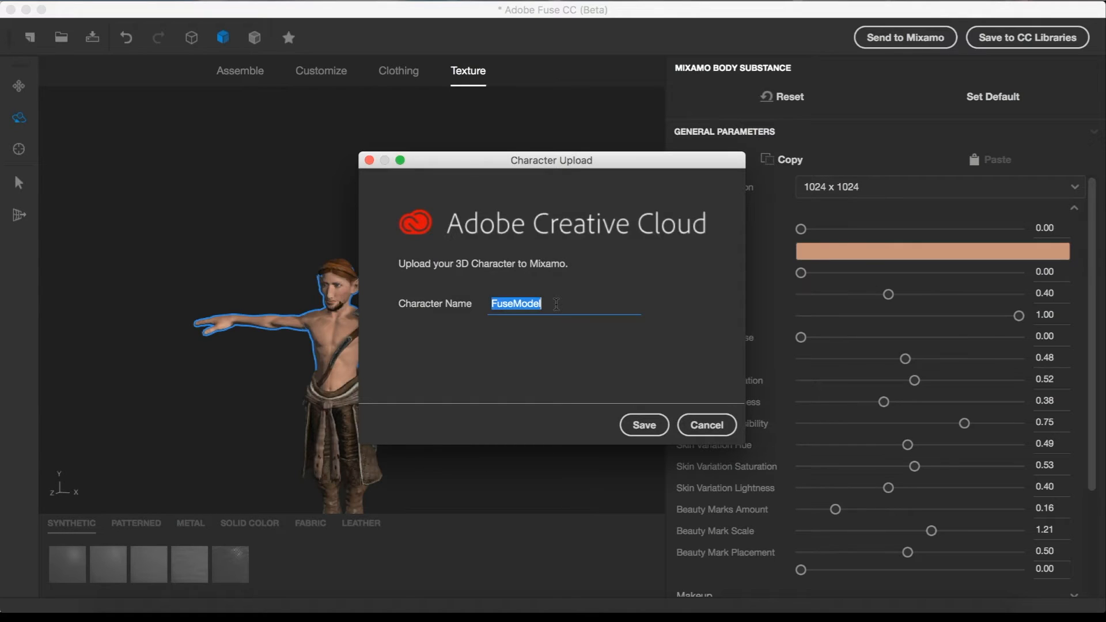
pyautogui.write('ElfWarrior')
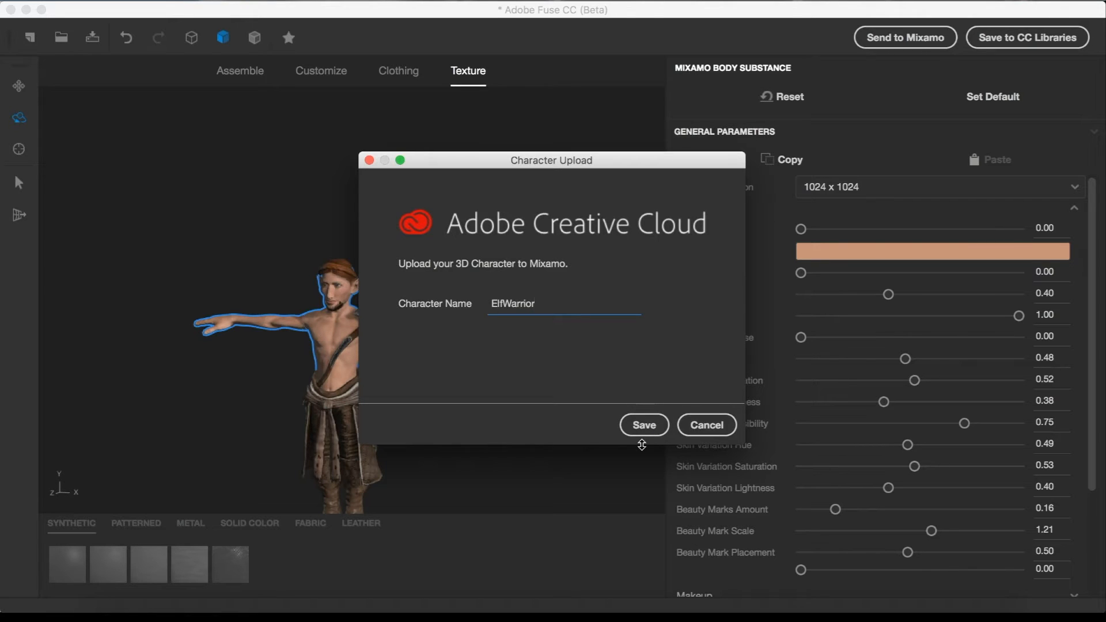
pyautogui.click(643, 427)
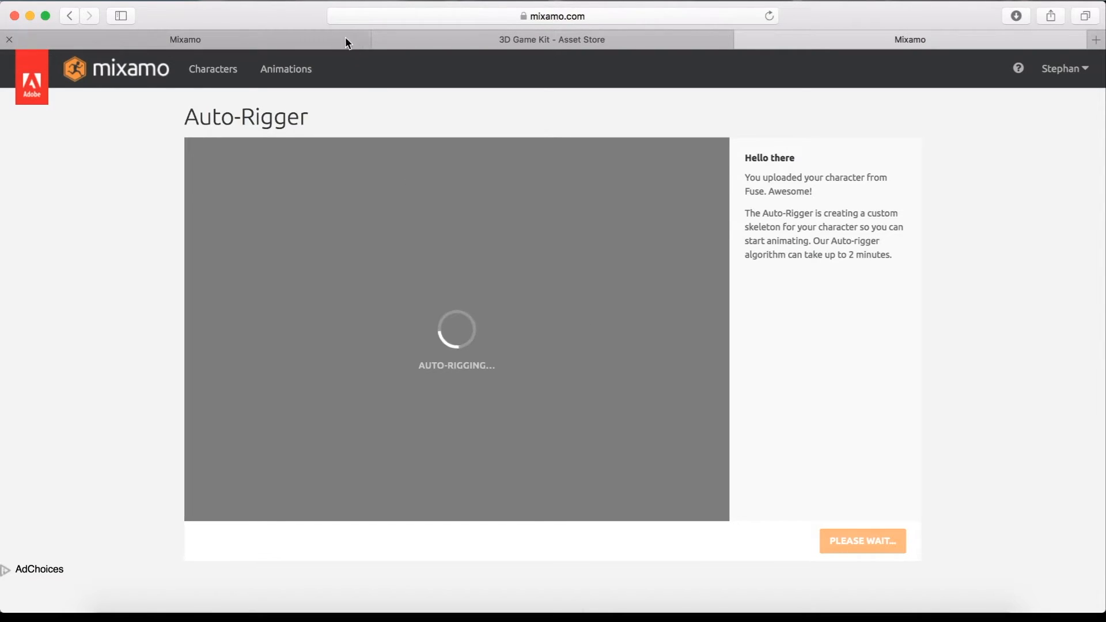
pyautogui.click(9, 40)
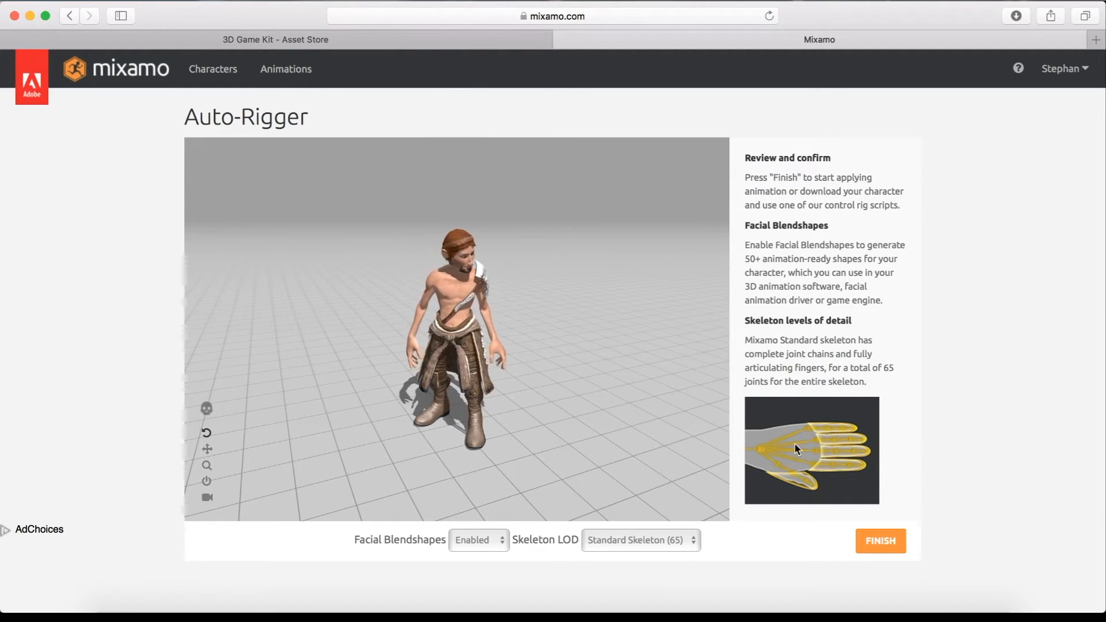
# Step: Review the auto-rigger's Skeleton LOD options, keeping Standard Skeleton (65), and inspect the rigged character from another angle
pyautogui.click(690, 544)
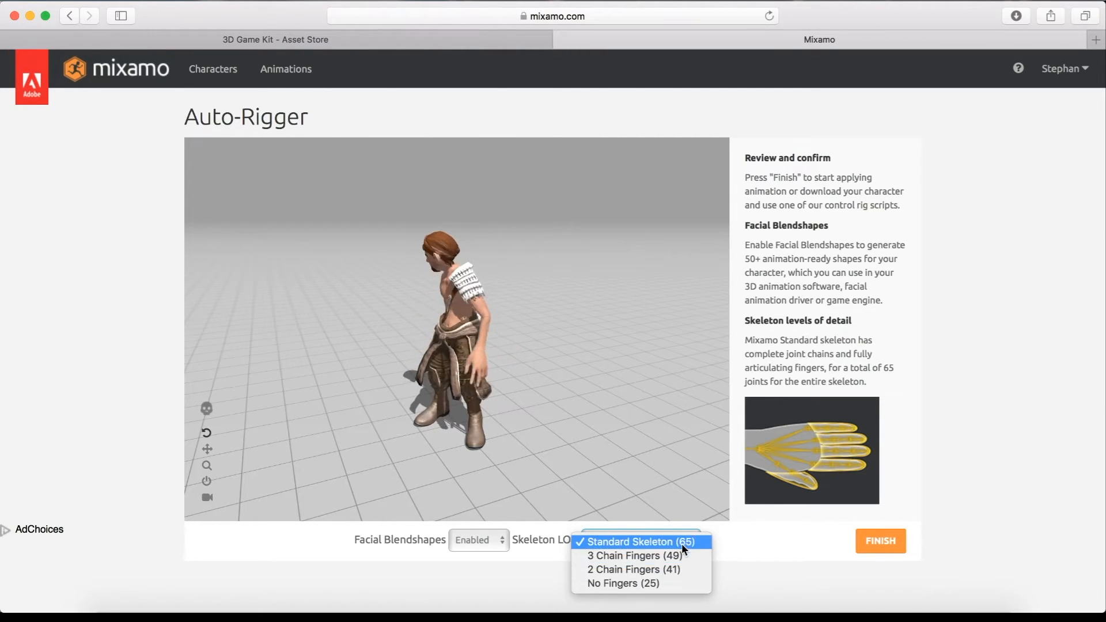
pyautogui.click(726, 539)
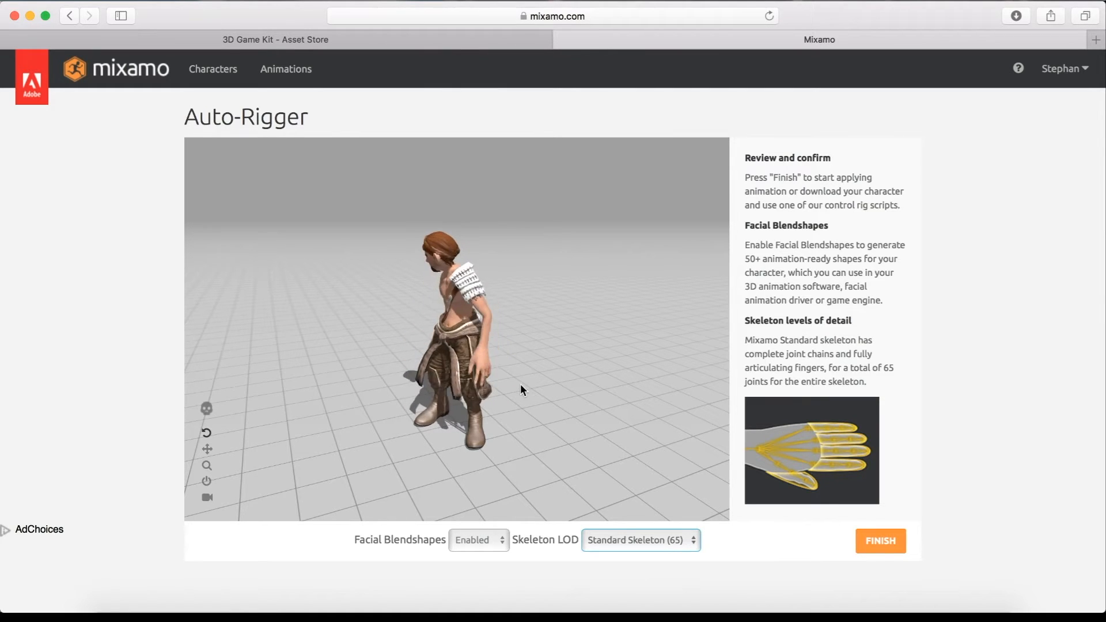
pyautogui.moveTo(454, 366); pyautogui.dragTo(515, 358)
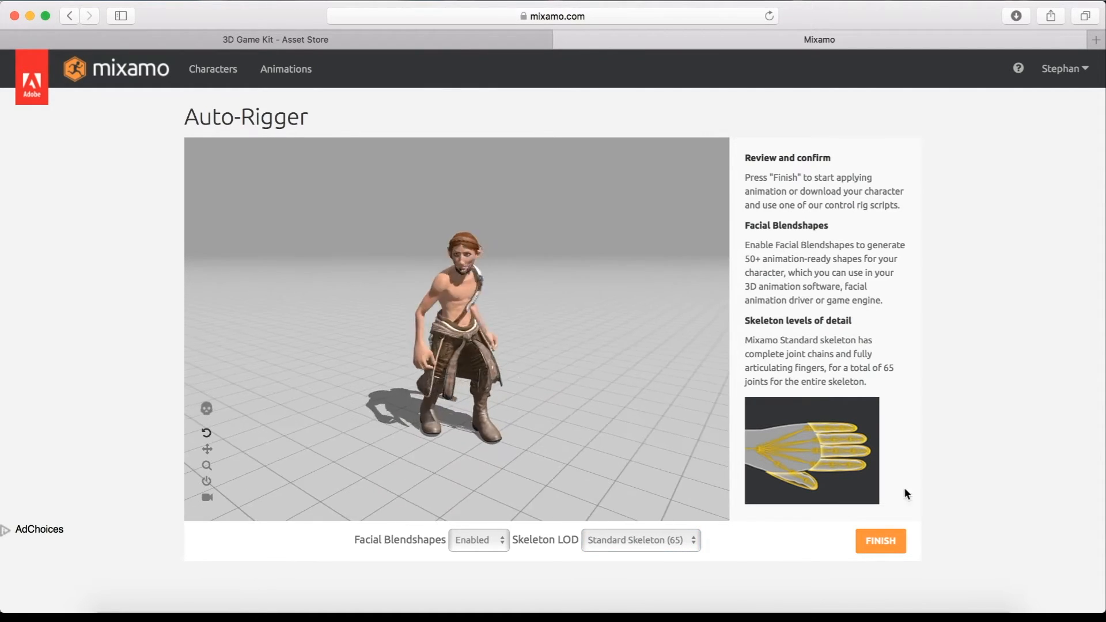
# Step: Finish the auto-rigging, use ElfWarrior as the current character and continue to the animation library
pyautogui.click(889, 538)
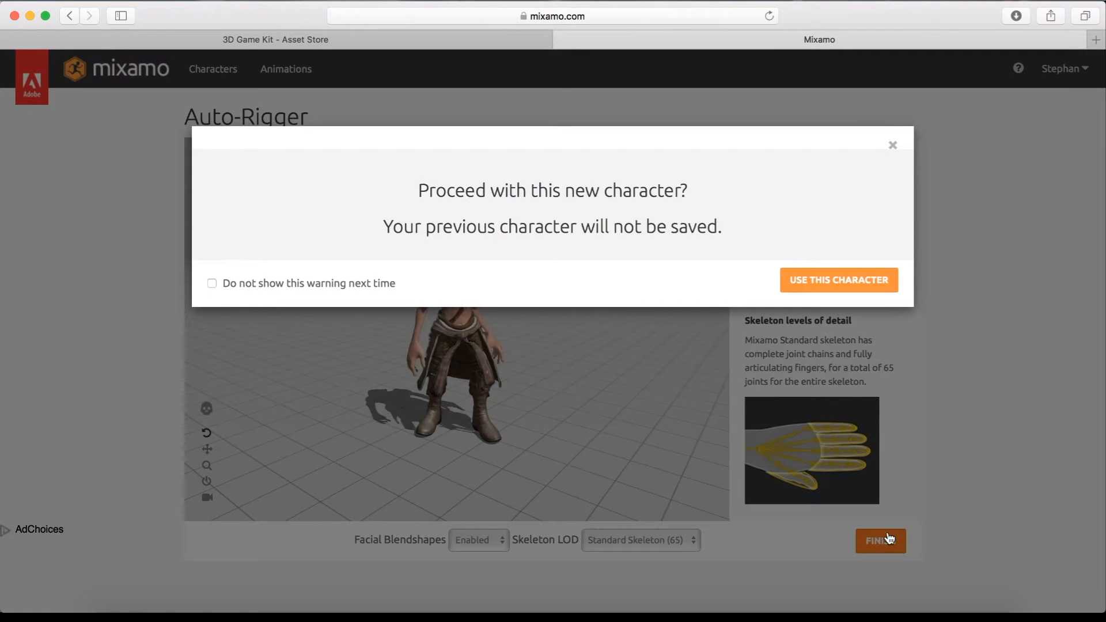
pyautogui.click(835, 281)
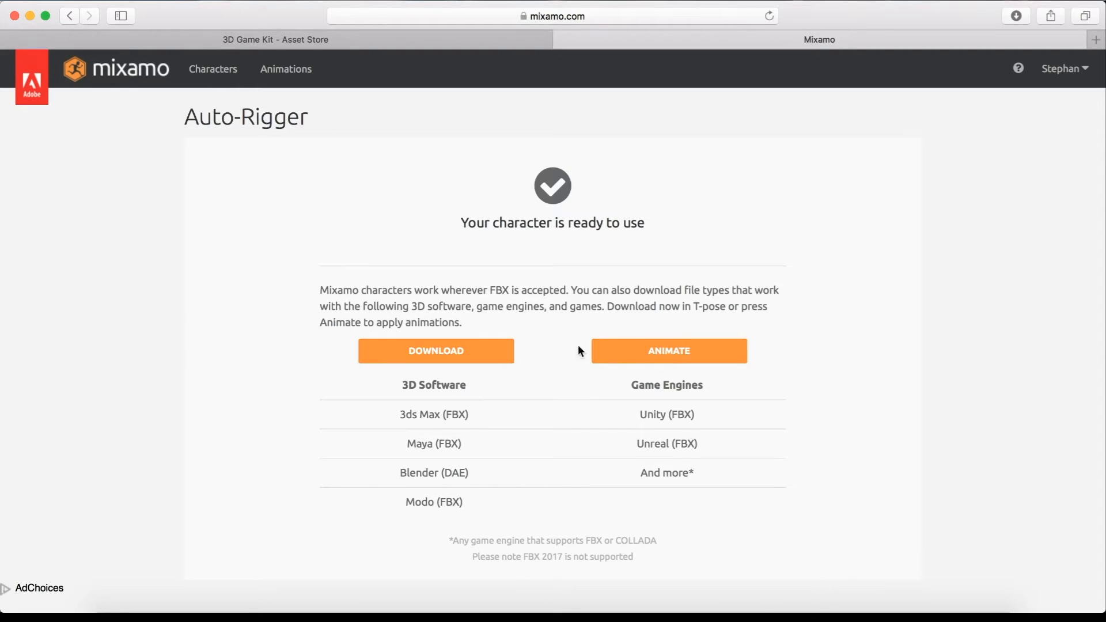
pyautogui.click(711, 355)
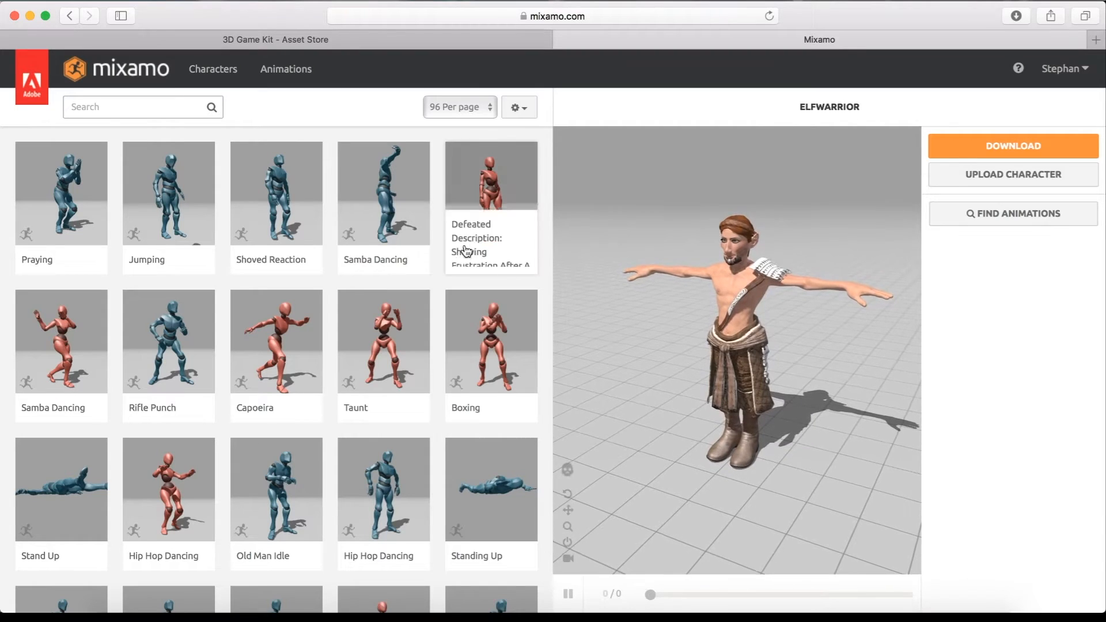
# Step: Preview the Old Man Idle animation on the ElfWarrior character and look through the other animations in the library
pyautogui.scroll(-3, 412, 379)
pyautogui.click(279, 383)
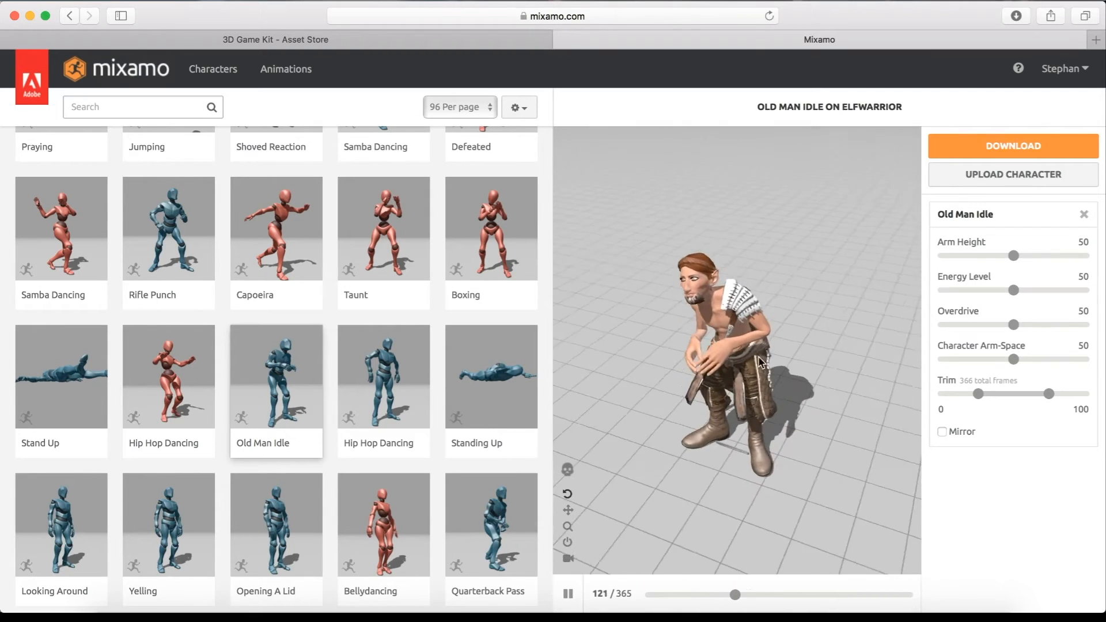
pyautogui.scroll(-3, 332, 322)
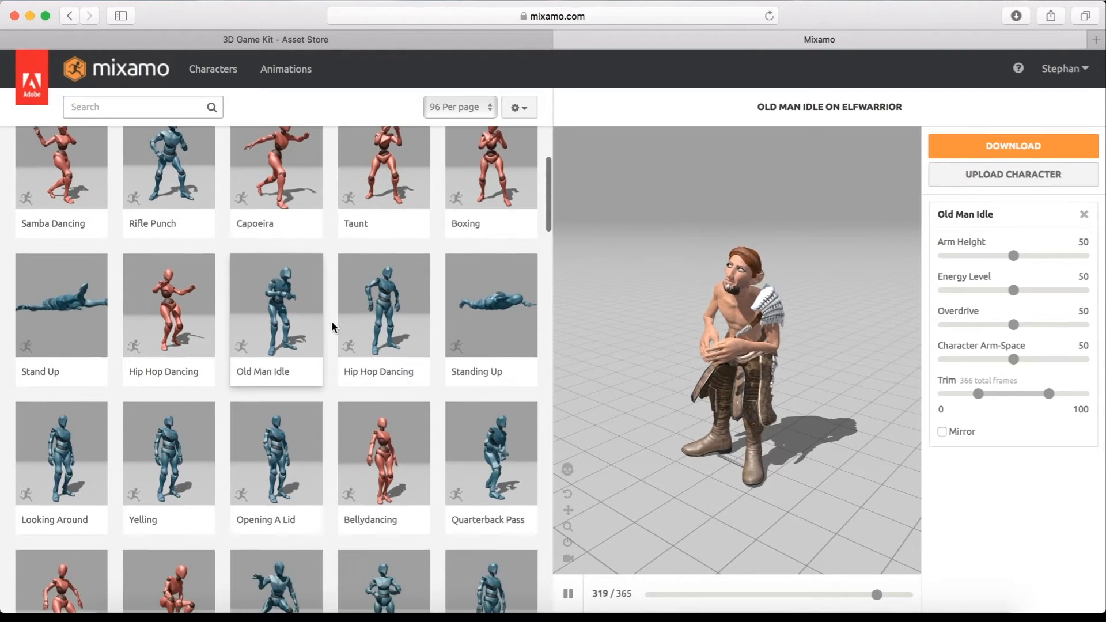
pyautogui.scroll(-4, 332, 327)
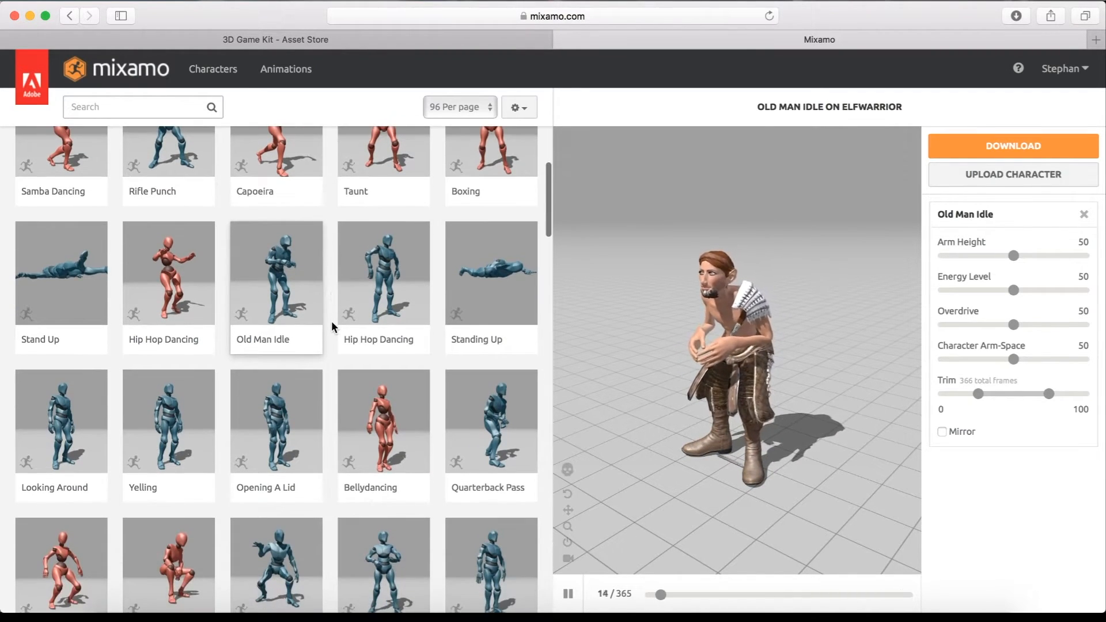
pyautogui.scroll(10, 332, 326)
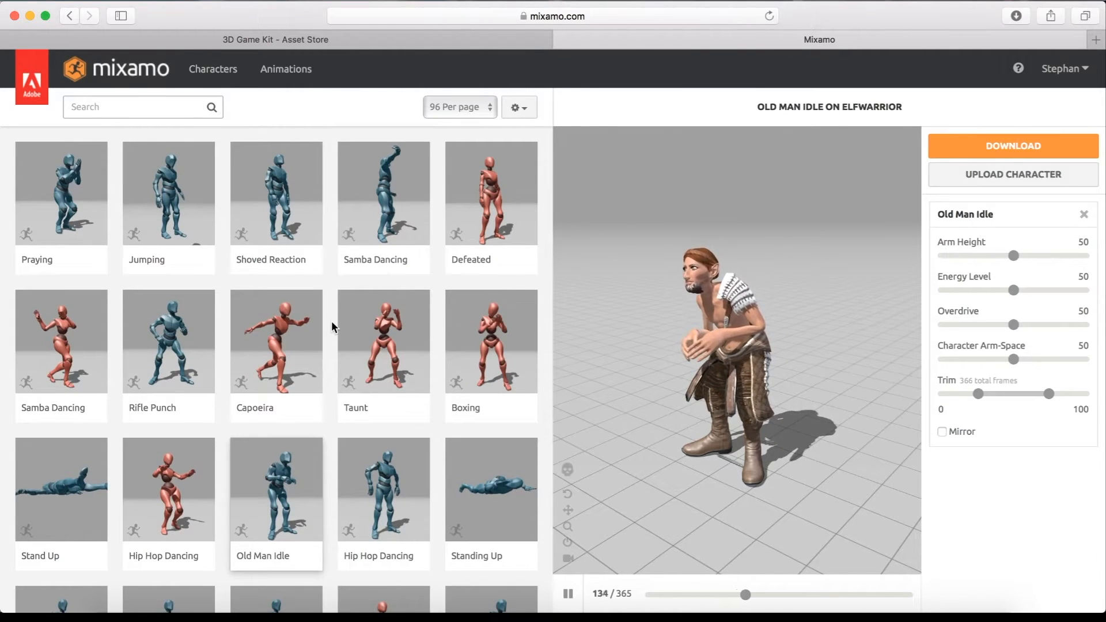
# Step: Search the animation library for "pack"
pyautogui.click(119, 104)
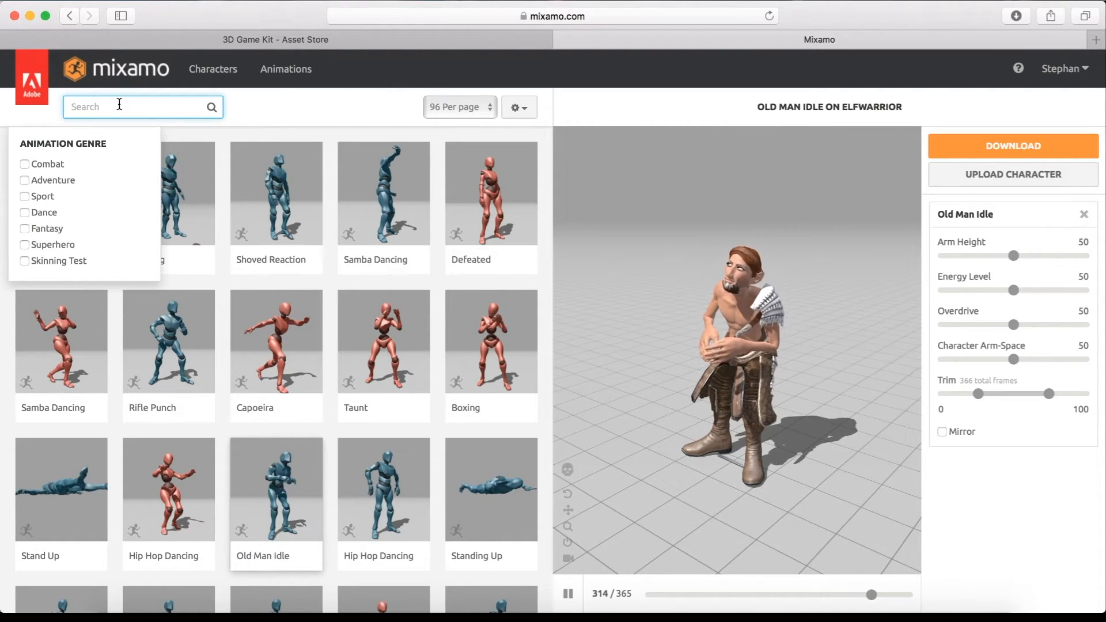
pyautogui.write('pack')
pyautogui.press('Return')
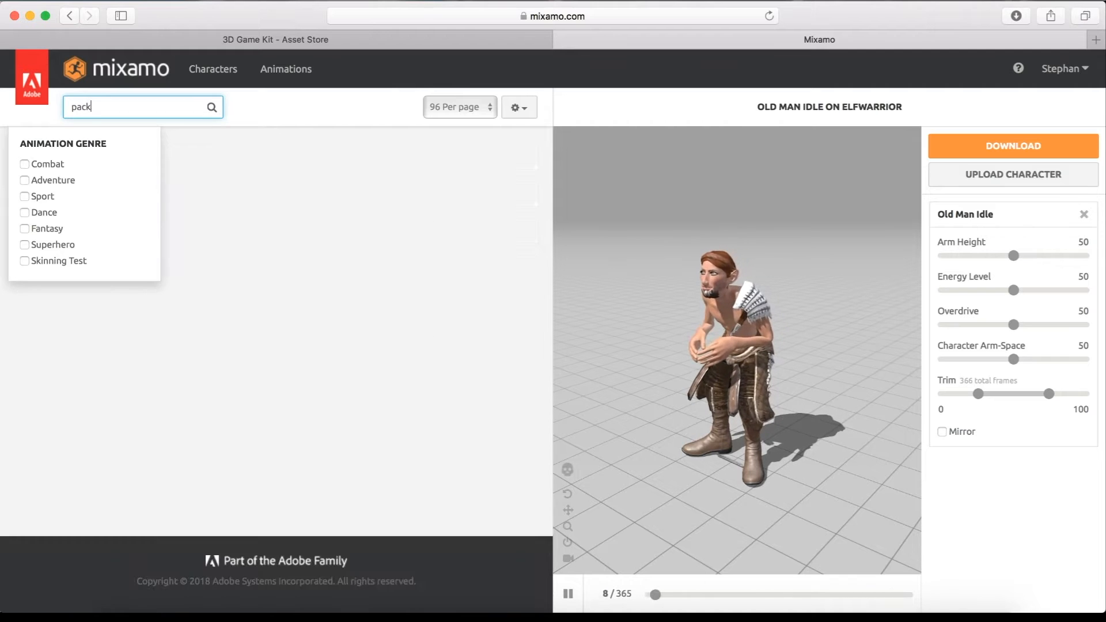
pyautogui.click(330, 165)
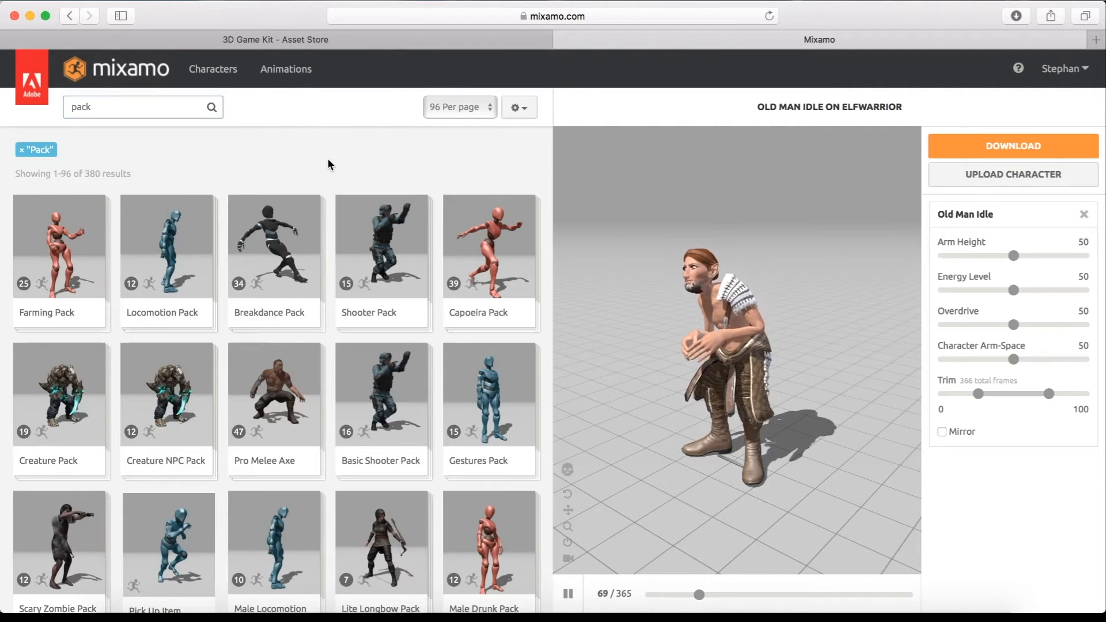
# Step: Find the Sword and Shield Pack among the animation packs and apply it to the ElfWarrior character
pyautogui.scroll(-2, 289, 278)
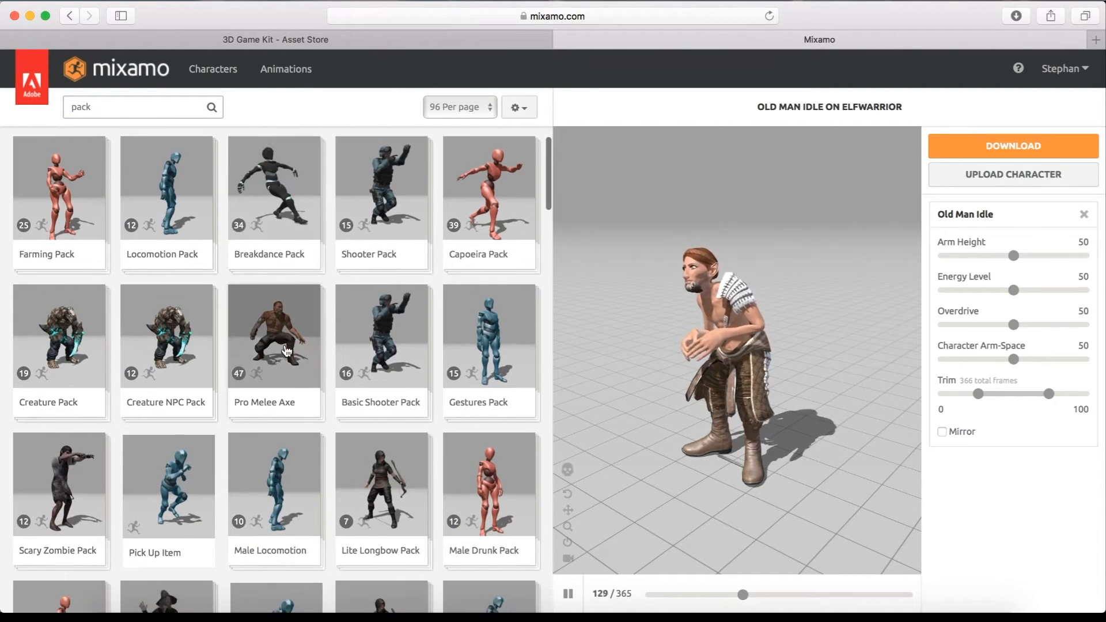
pyautogui.scroll(-3, 291, 366)
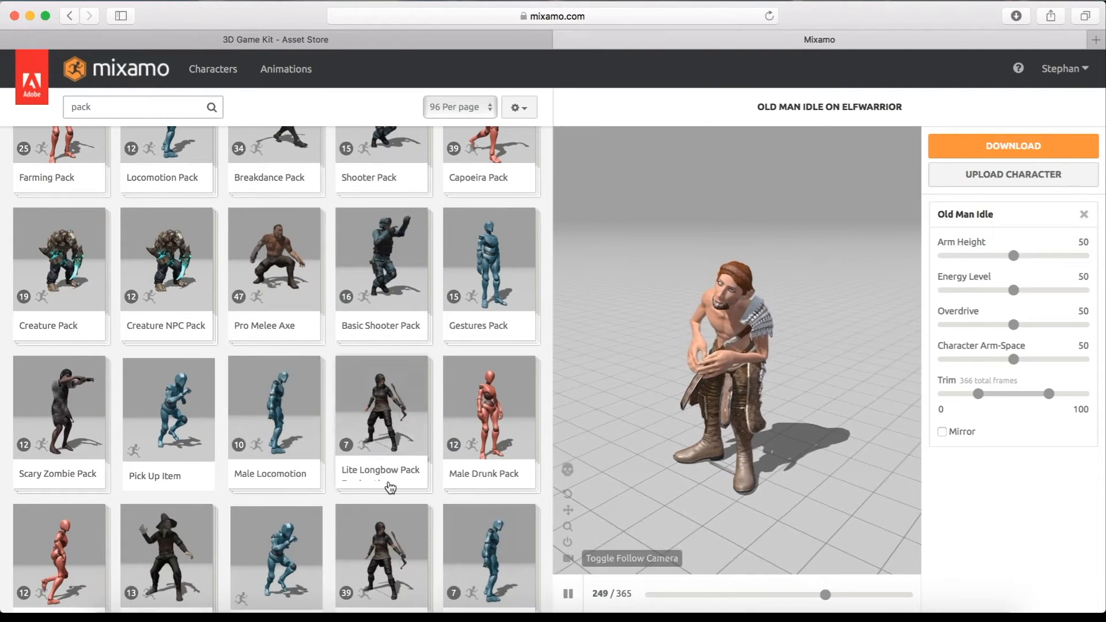
pyautogui.scroll(-3, 320, 407)
pyautogui.scroll(-3, 321, 408)
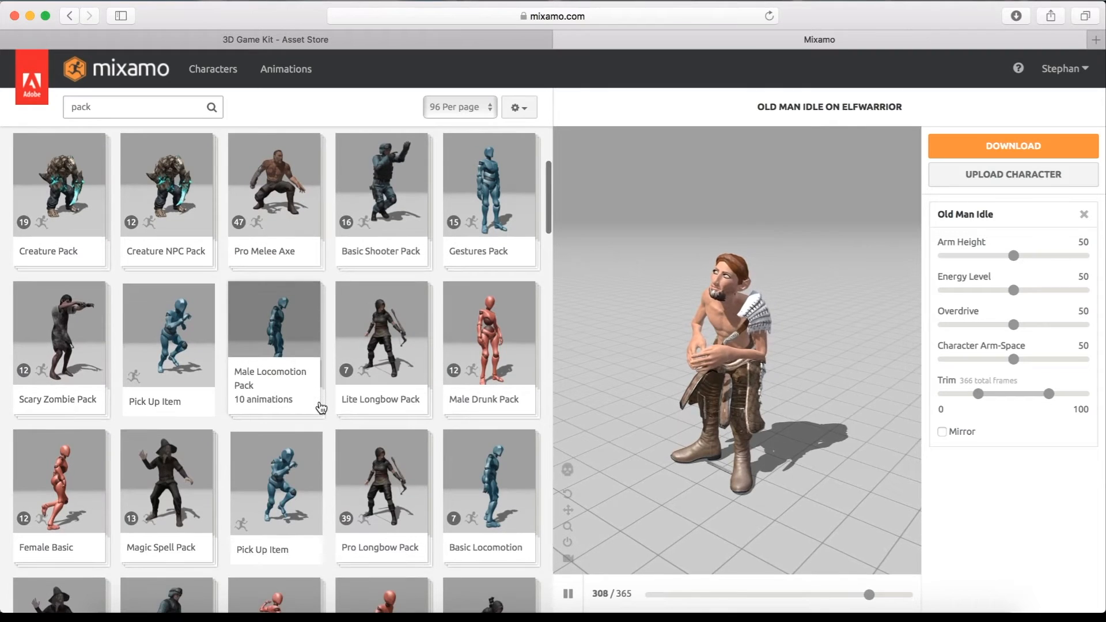
pyautogui.scroll(-3, 321, 408)
pyautogui.scroll(-2, 321, 408)
pyautogui.scroll(-5, 321, 408)
pyautogui.scroll(-2, 321, 408)
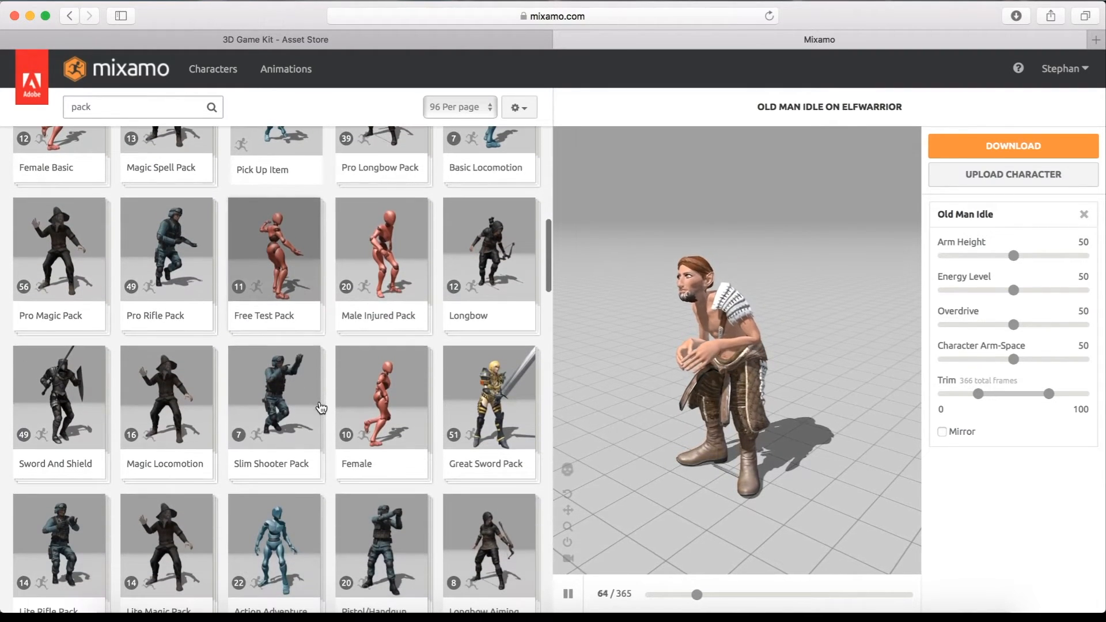
pyautogui.click(58, 419)
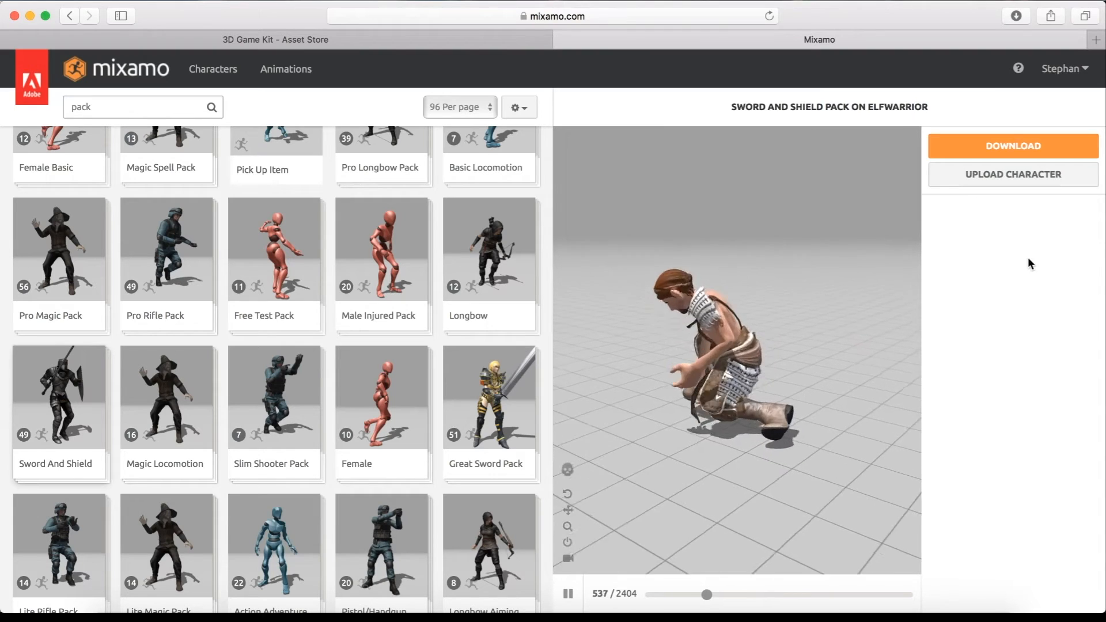
# Step: Download the Sword and Shield Pack as FBX(.fbx) with T-pose, 30 frames per second and no keyframe reduction
pyautogui.click(1007, 146)
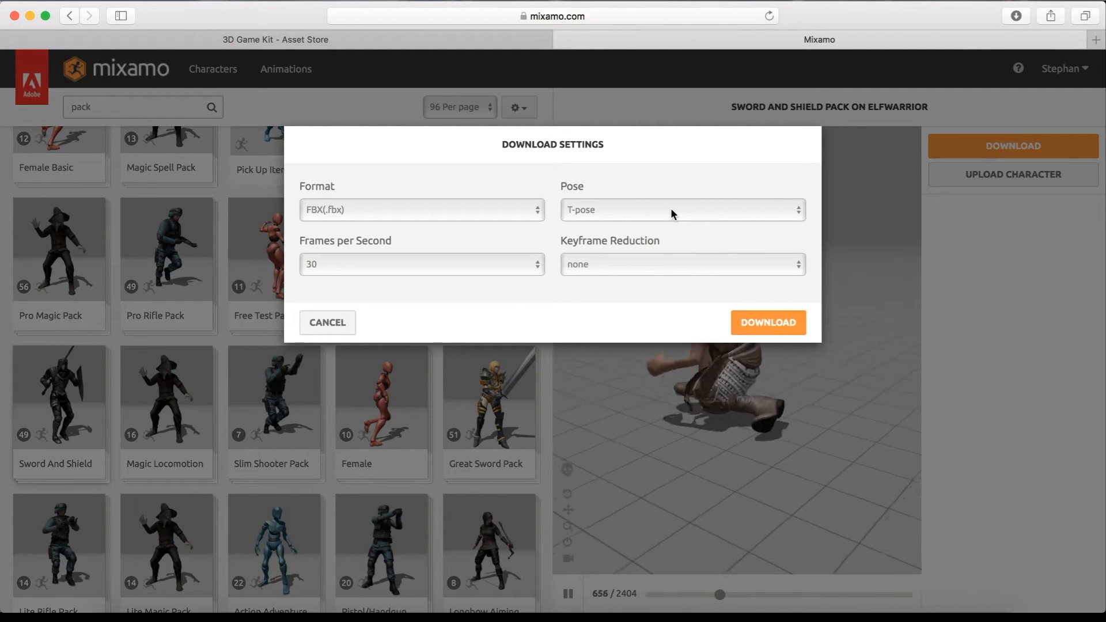
pyautogui.click(478, 210)
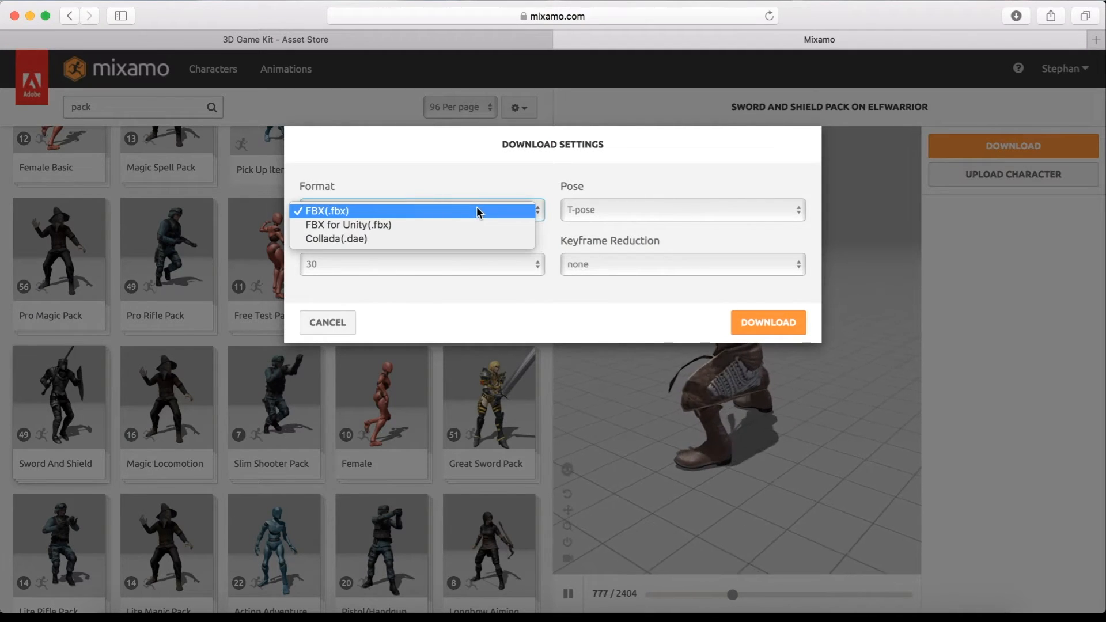
pyautogui.click(477, 209)
pyautogui.click(521, 212)
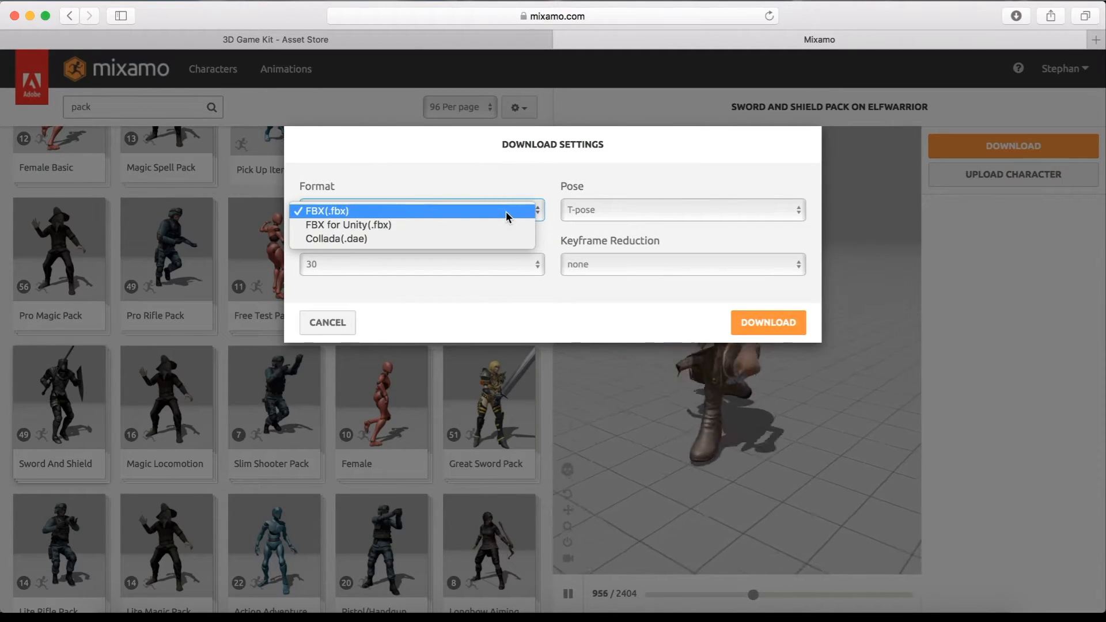
pyautogui.click(506, 212)
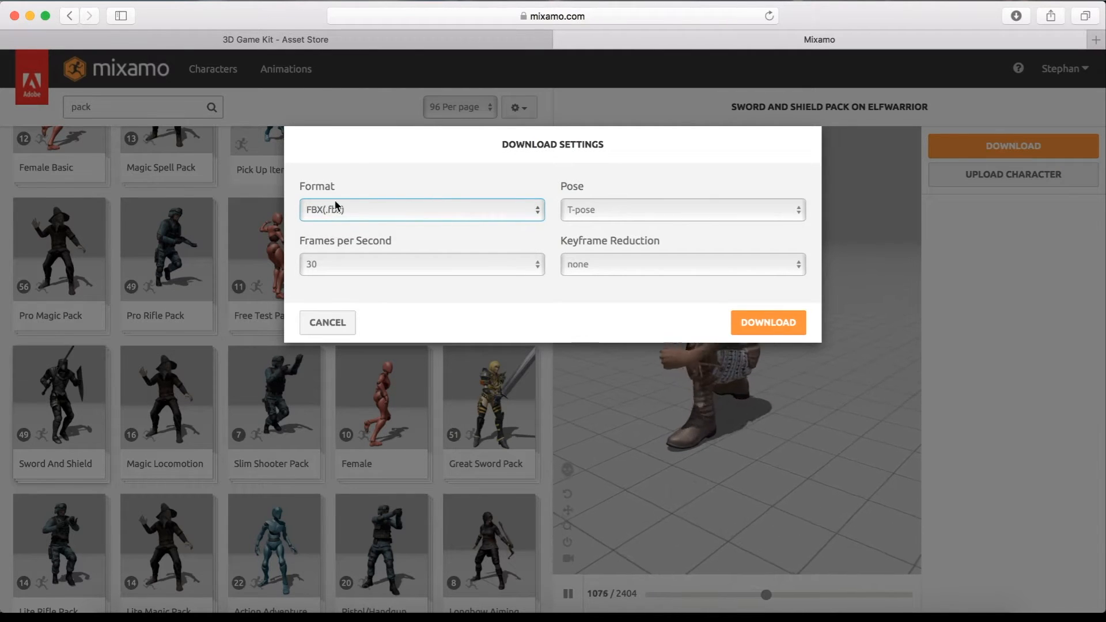
pyautogui.click(751, 323)
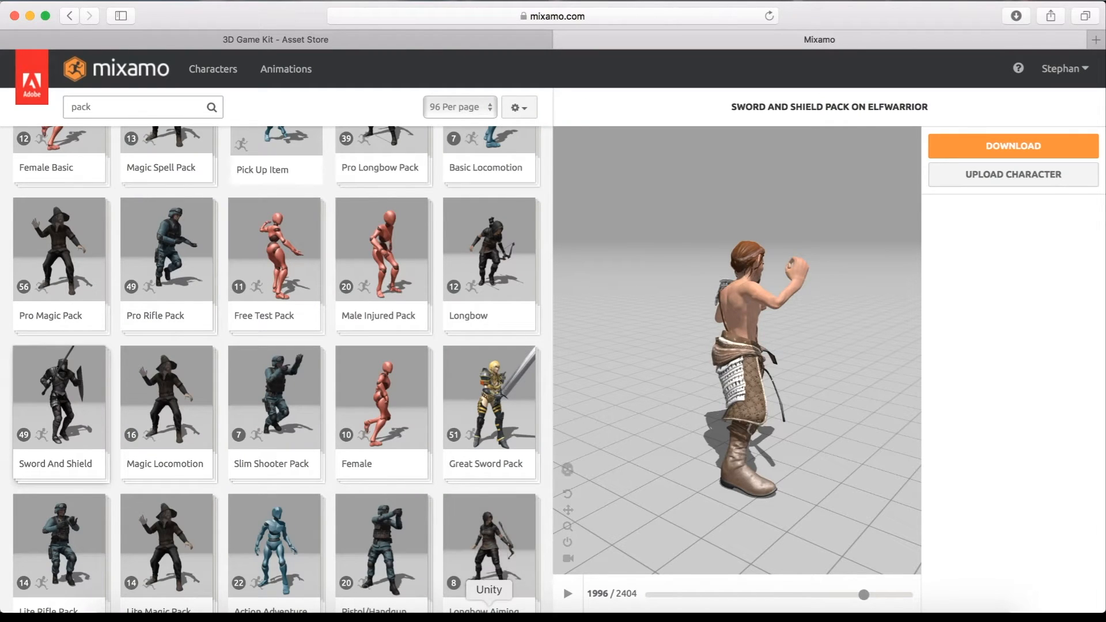
# Step: Switch to Unity and inspect the houses, trees and props in the Test scene from different angles and distances
pyautogui.click(489, 610)
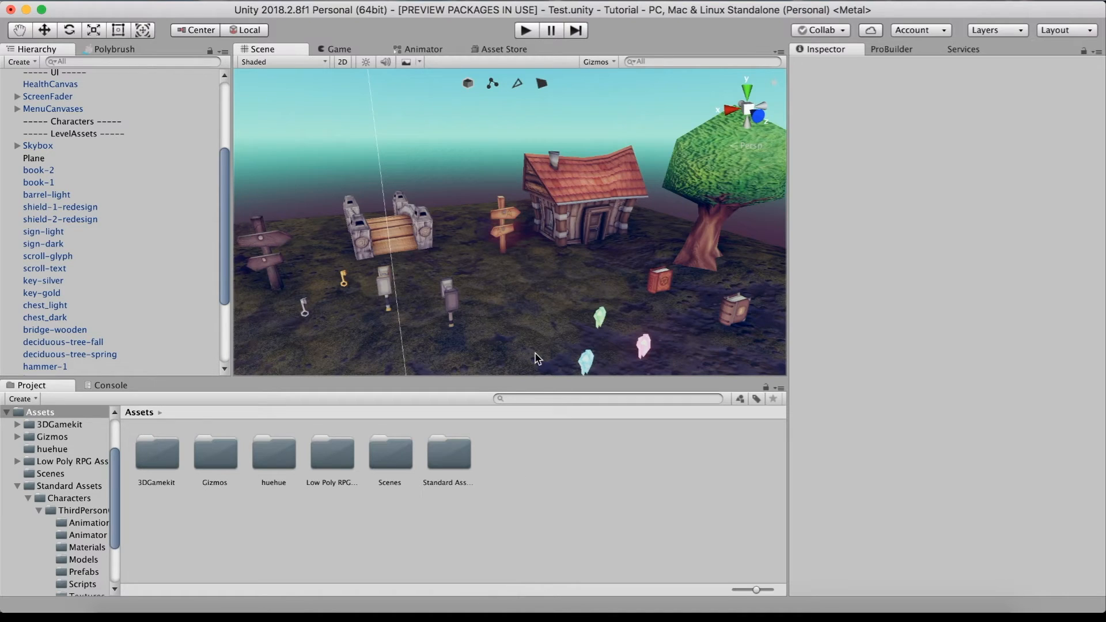
pyautogui.keyDown('alt'); pyautogui.moveTo(528, 353); pyautogui.dragTo(504, 336); pyautogui.keyUp('alt')
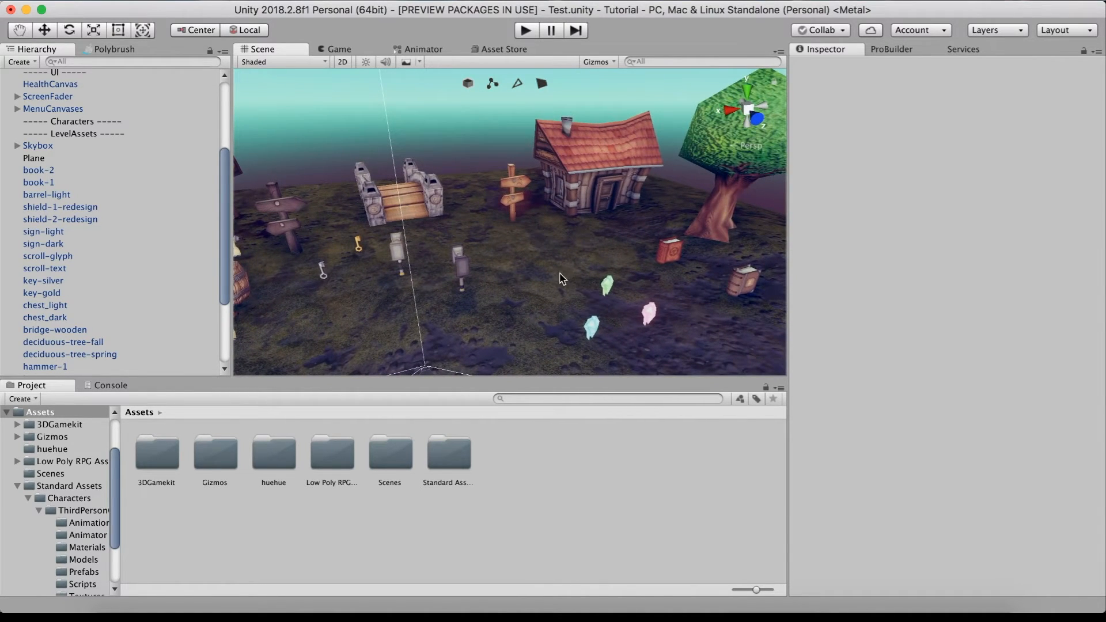
pyautogui.scroll(-3, 491, 328)
pyautogui.scroll(-5, 490, 326)
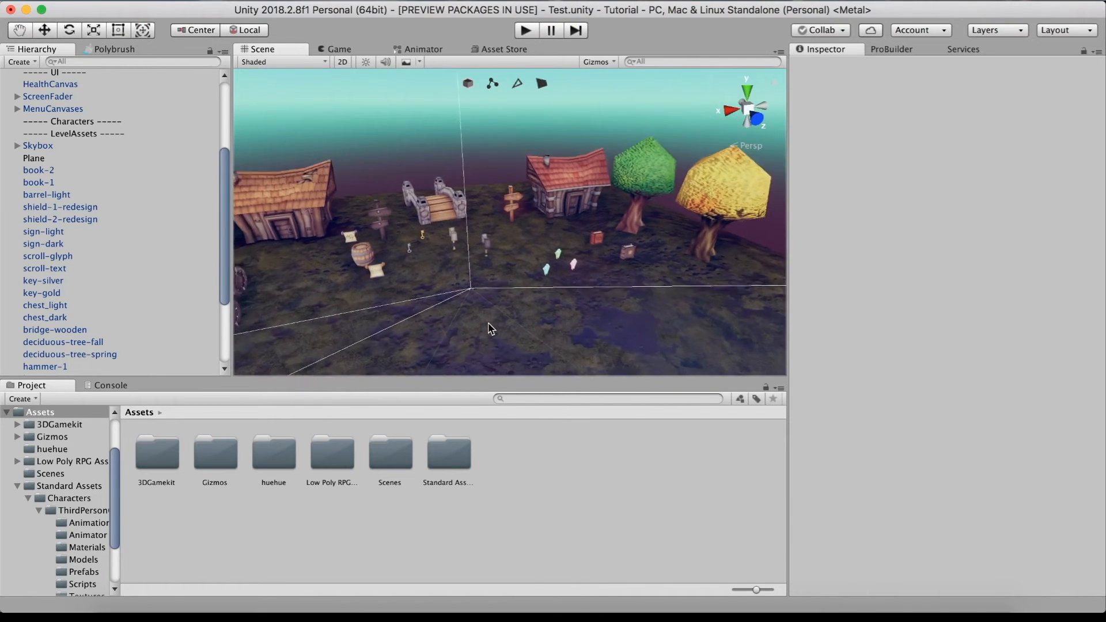
pyautogui.keyDown('alt'); pyautogui.moveTo(489, 326); pyautogui.dragTo(468, 347); pyautogui.keyUp('alt')
pyautogui.keyDown('alt'); pyautogui.moveTo(521, 262); pyautogui.dragTo(573, 232); pyautogui.keyUp('alt')
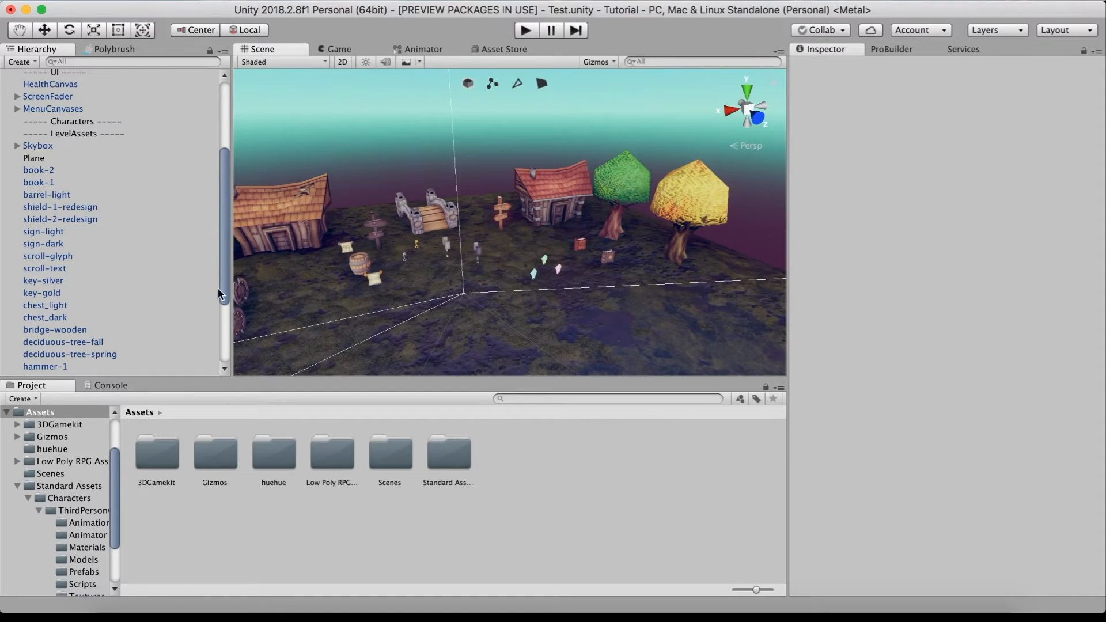
# Step: Review the project's 3DGamekit, Low Poly RPG Assets and Standard Assets folders and return to the main Assets folder
pyautogui.click(157, 467)
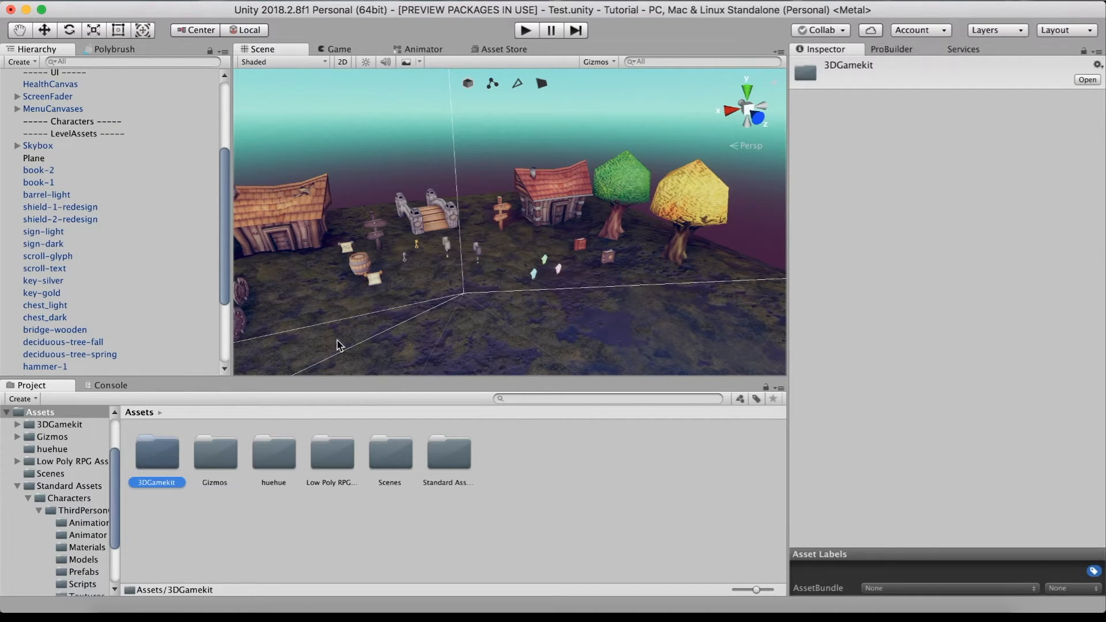
pyautogui.click(343, 458)
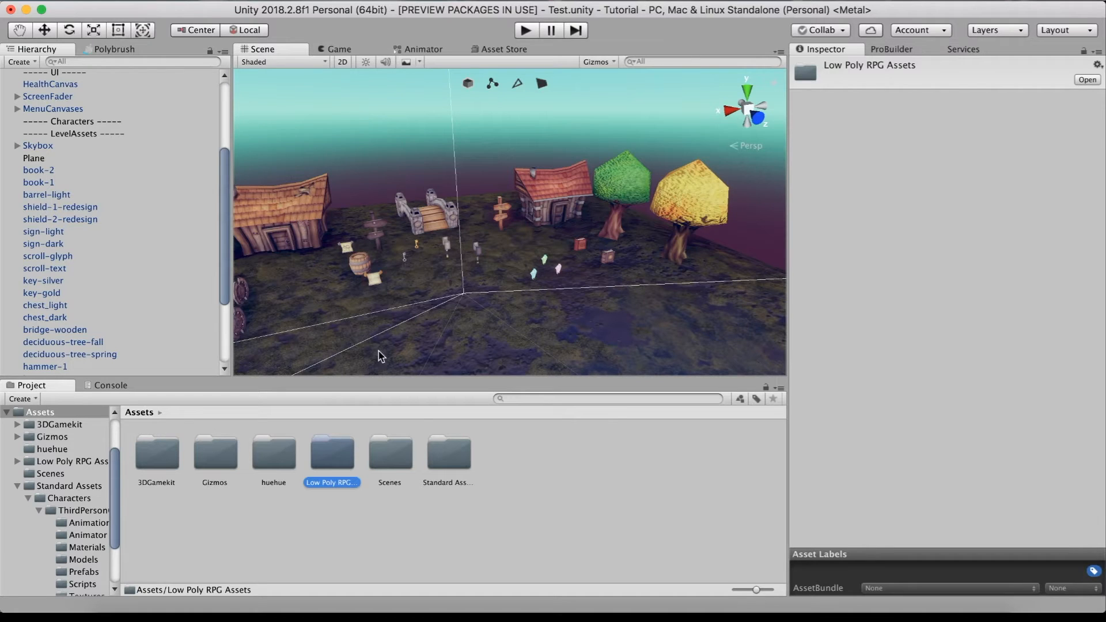
pyautogui.click(452, 453)
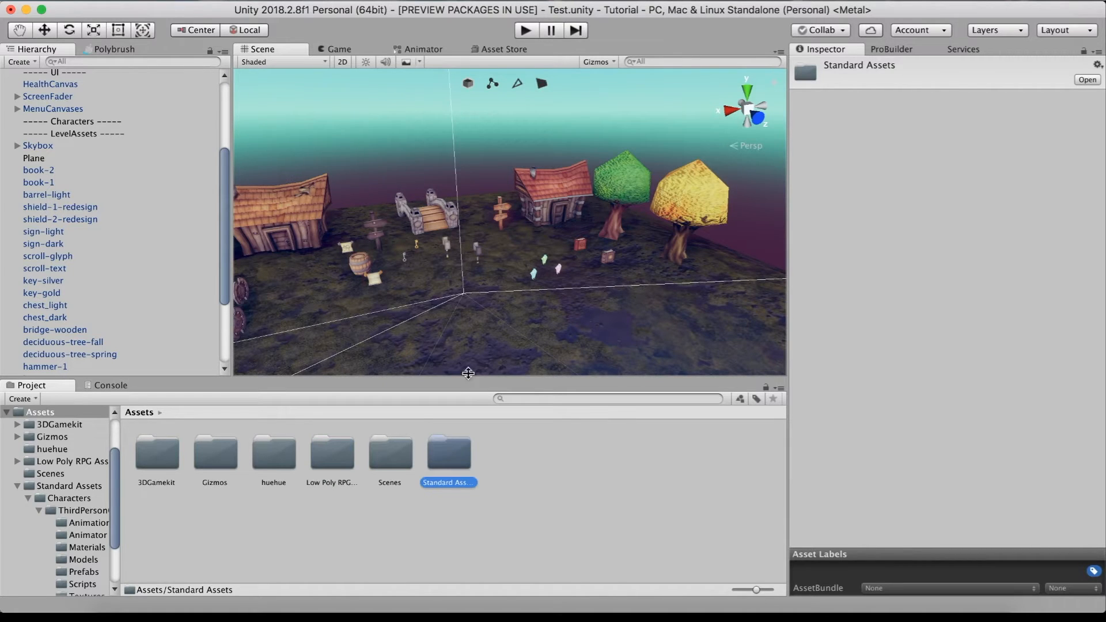
pyautogui.doubleClick(453, 461)
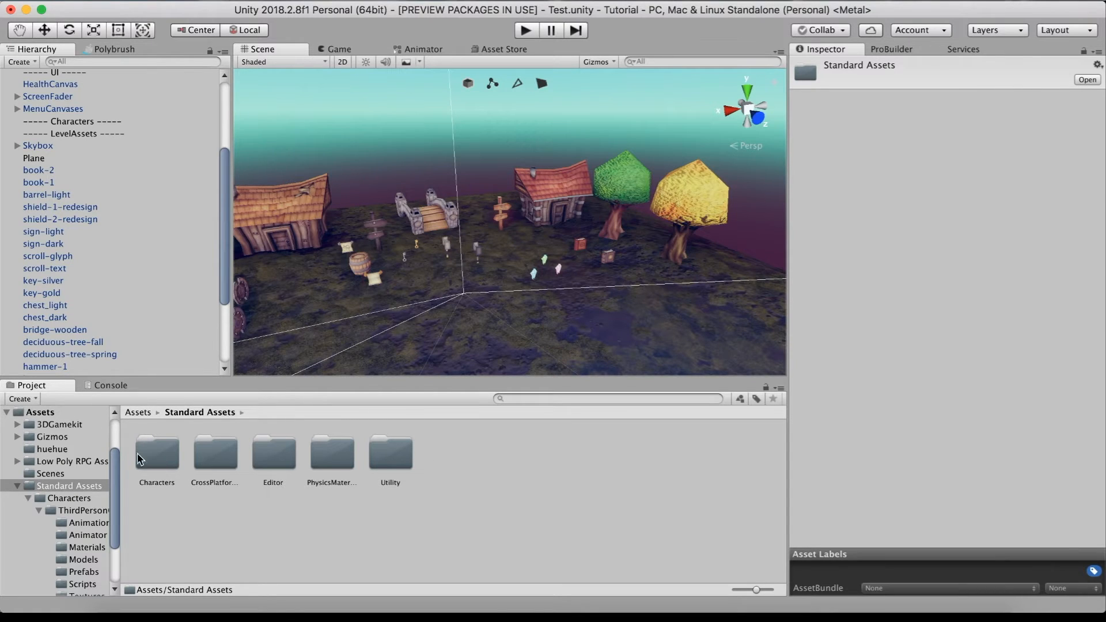
pyautogui.click(41, 412)
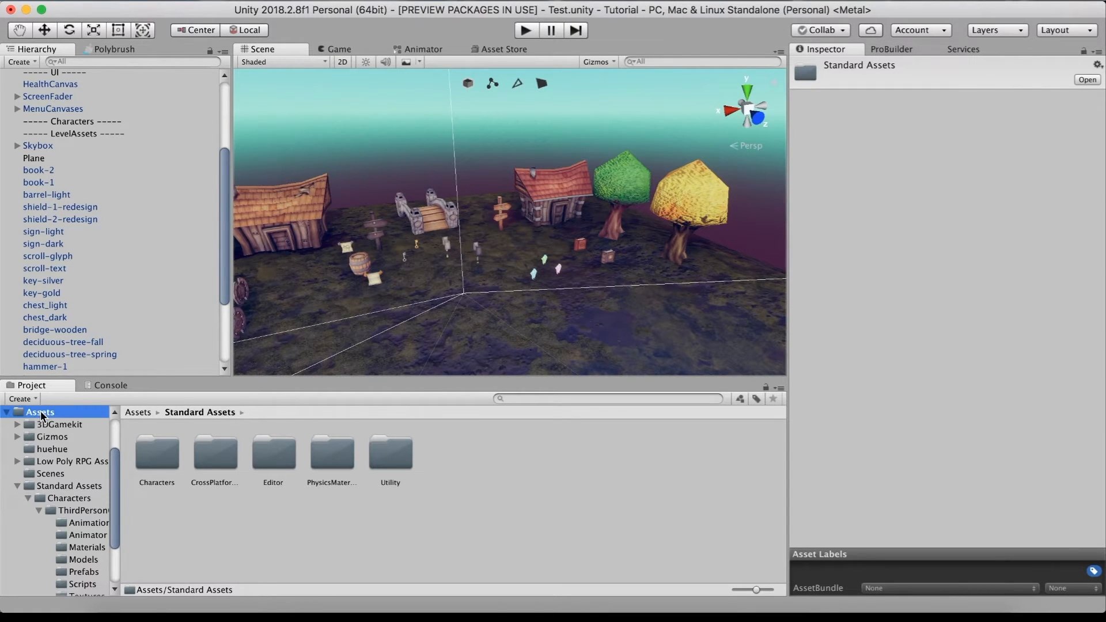
pyautogui.click(511, 510)
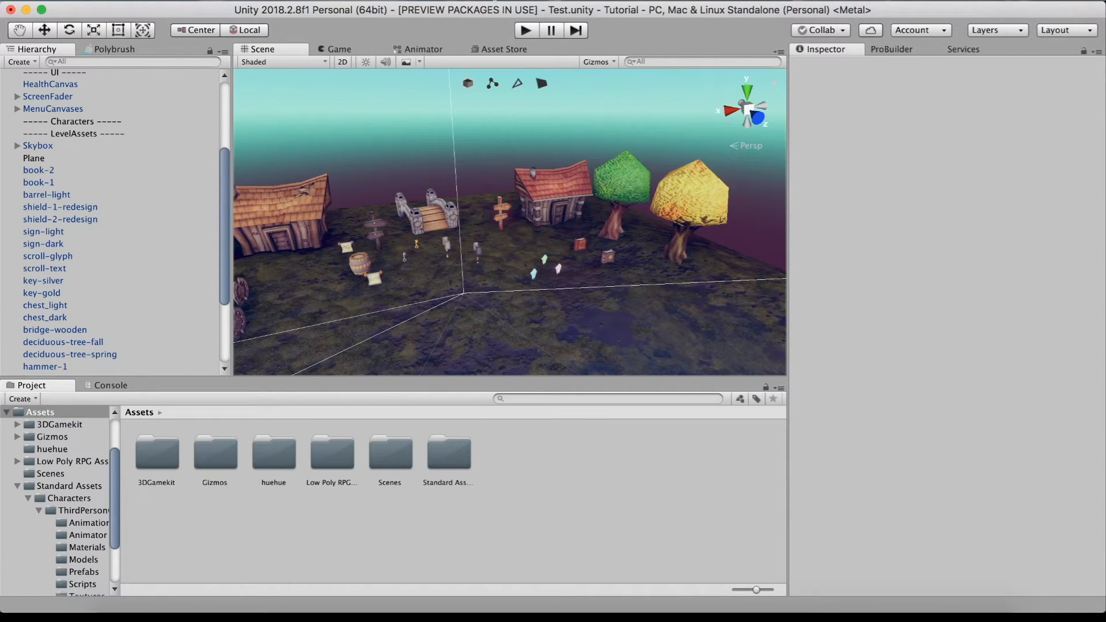
# Step: Create a new 3D Game Kit scene named Tutorial, discarding the unsaved changes to the Test scene
pyautogui.click(490, 0)
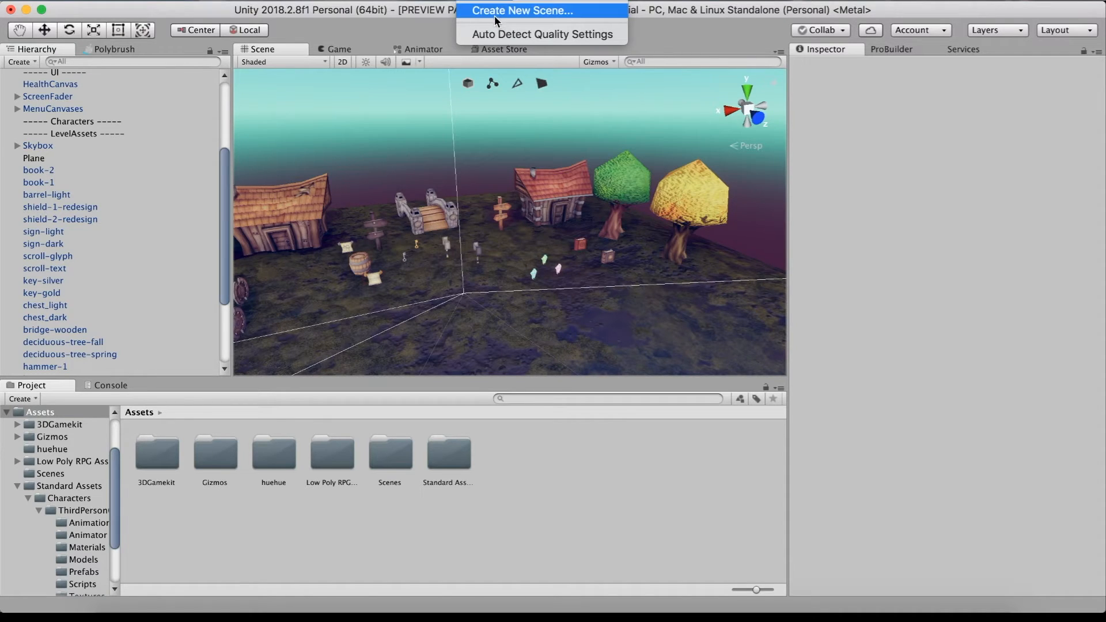
pyautogui.click(496, 14)
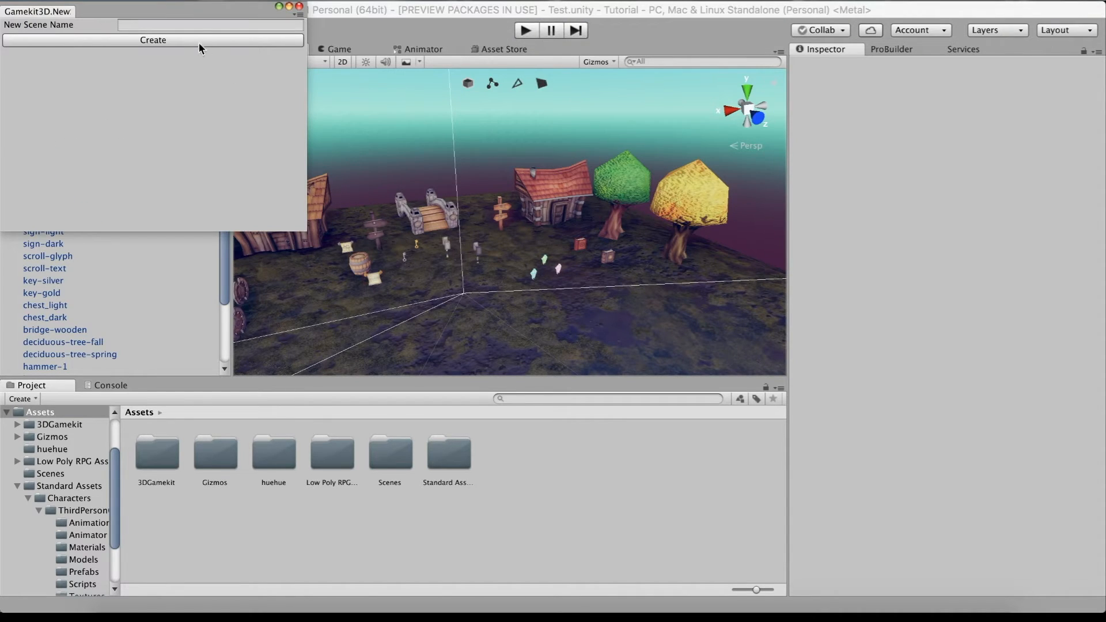
pyautogui.moveTo(180, 8); pyautogui.dragTo(223, 76)
pyautogui.click(218, 93)
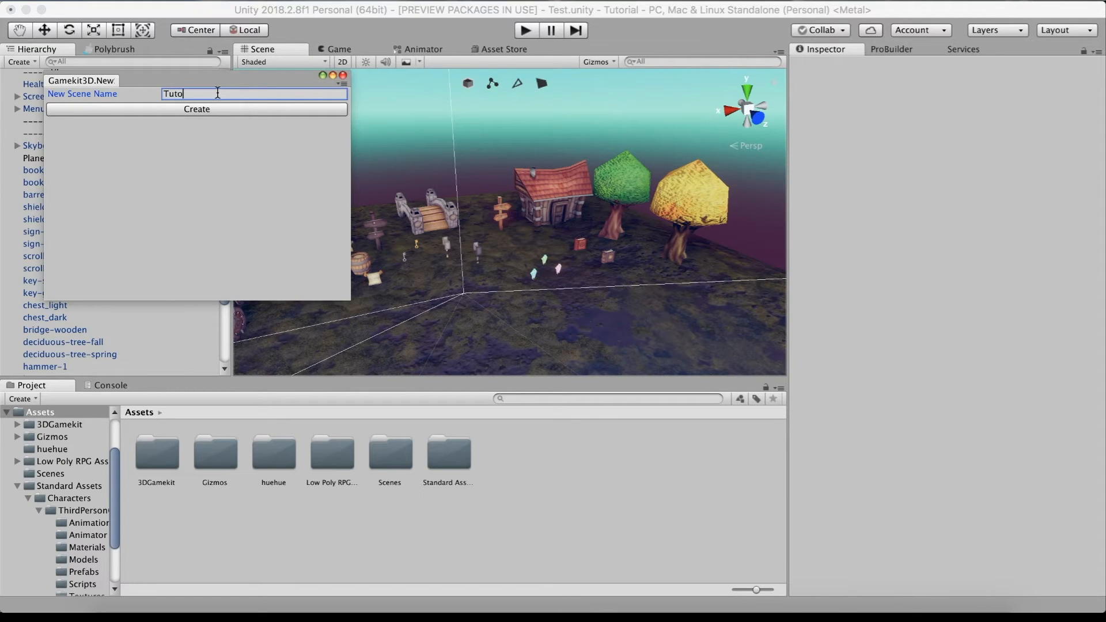
pyautogui.click(213, 109)
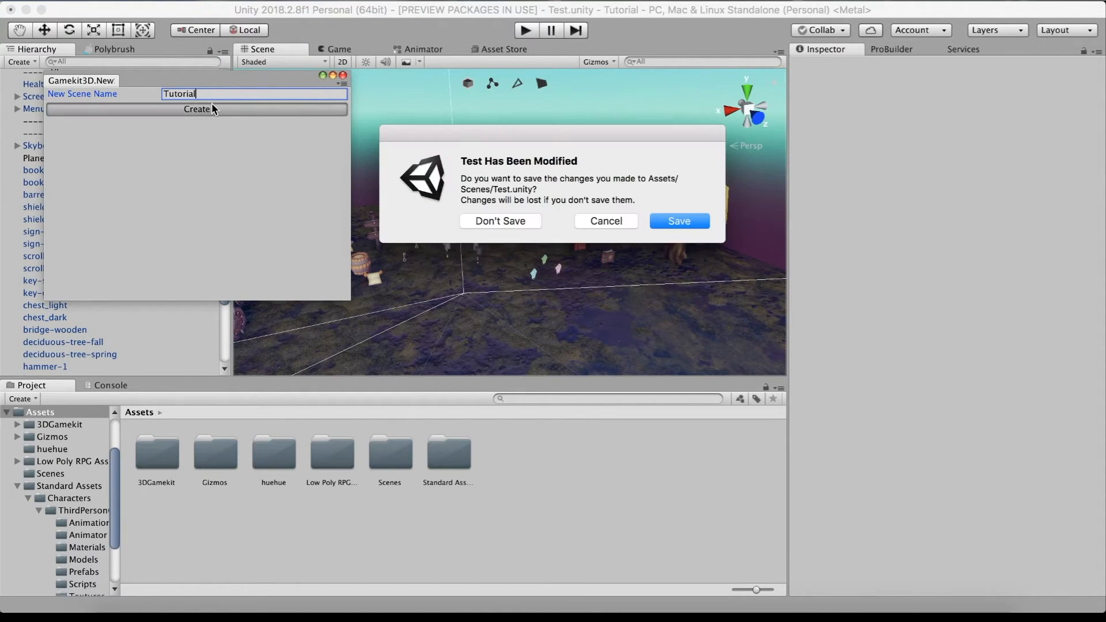
pyautogui.click(525, 222)
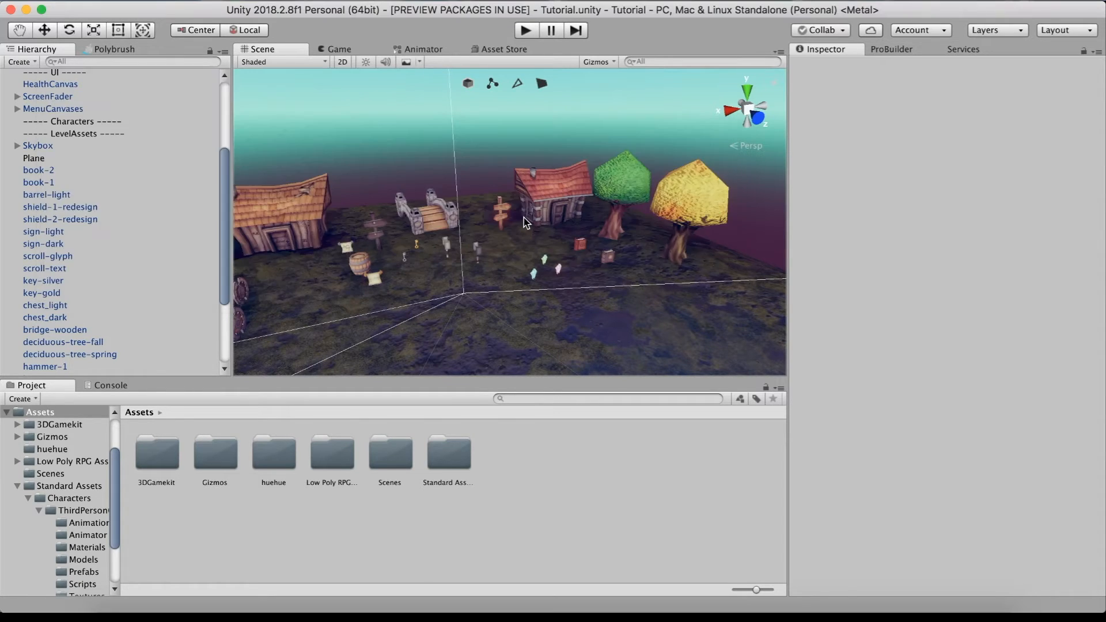
# Step: Examine the Tutorial scene's ground plane and the Ellen player character up close
pyautogui.moveTo(524, 218); pyautogui.dragTo(431, 298, button='right')
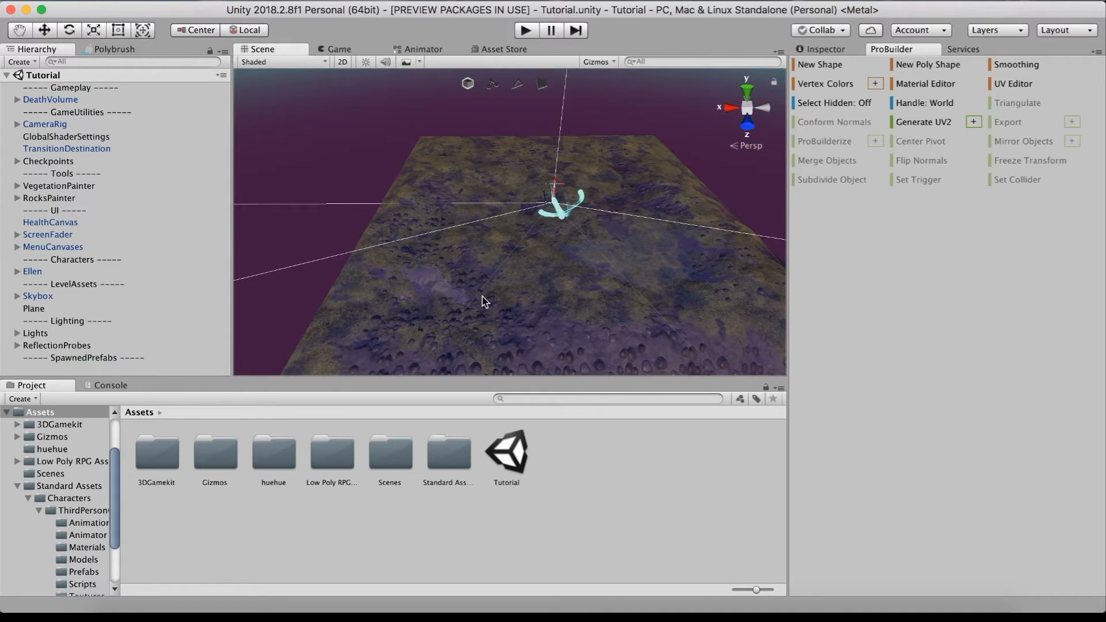
pyautogui.moveTo(520, 274); pyautogui.dragTo(574, 258, button='right')
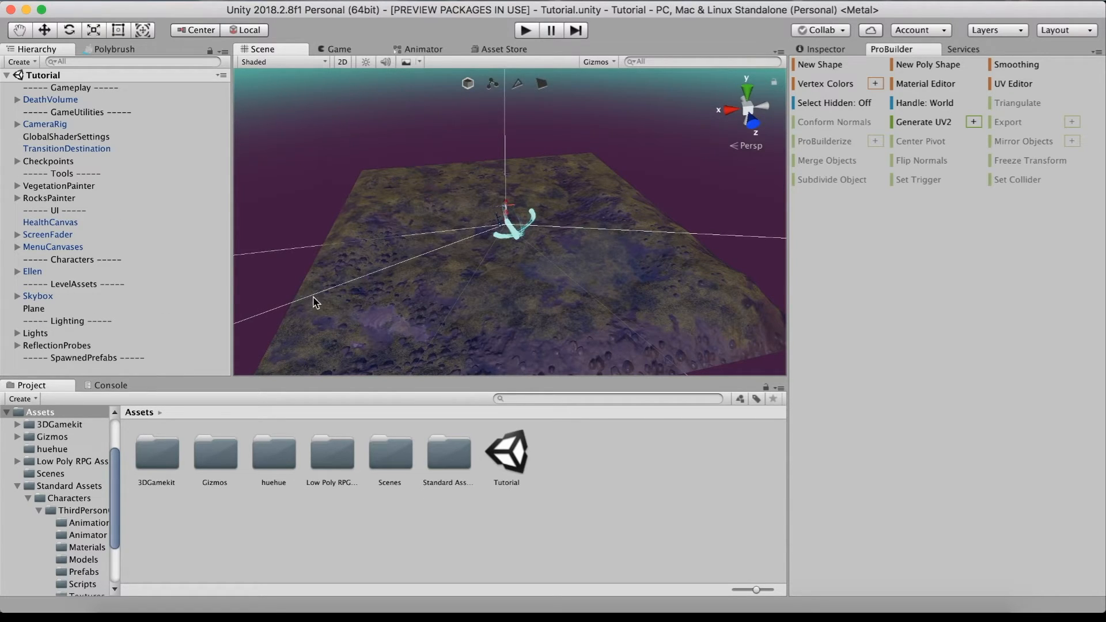
pyautogui.keyDown('alt'); pyautogui.moveTo(461, 205); pyautogui.dragTo(419, 167); pyautogui.keyUp('alt')
pyautogui.scroll(10, 491, 217)
pyautogui.scroll(10, 418, 171)
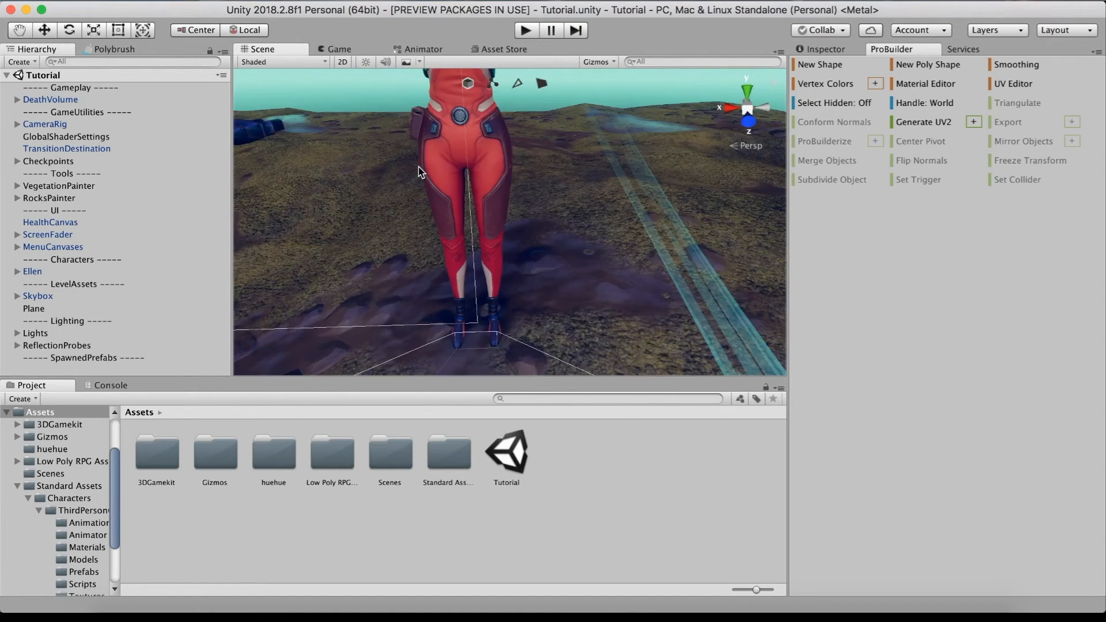
# Step: Delete the Ellen player character from the Tutorial scene
pyautogui.scroll(-5, 419, 172)
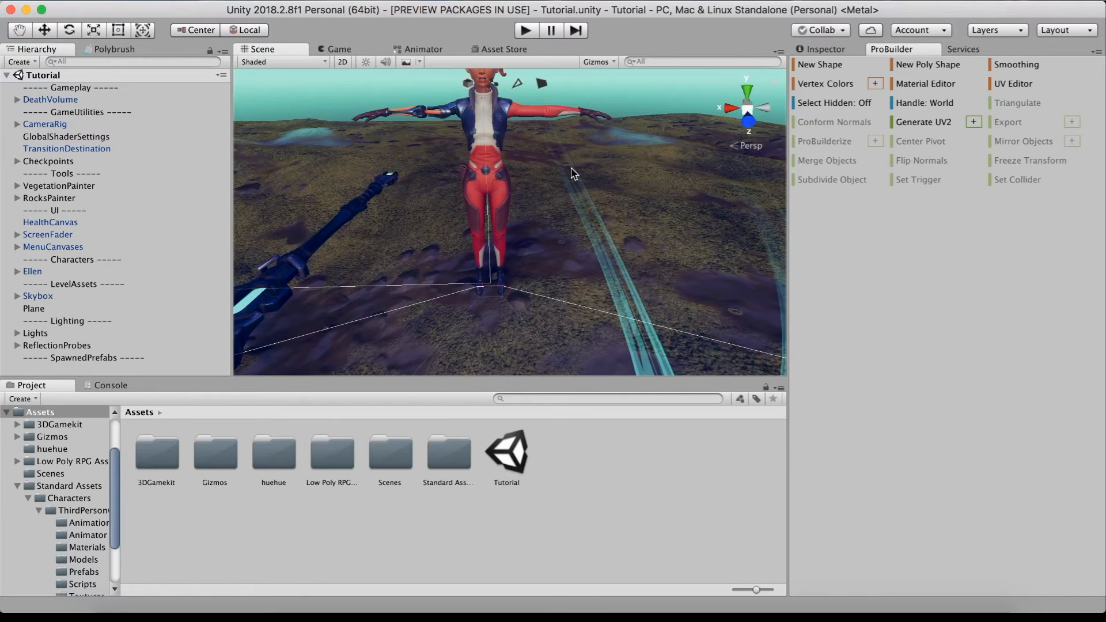
pyautogui.scroll(-3, 572, 172)
pyautogui.keyDown('alt'); pyautogui.moveTo(573, 172); pyautogui.dragTo(605, 212); pyautogui.keyUp('alt')
pyautogui.scroll(-5, 624, 213)
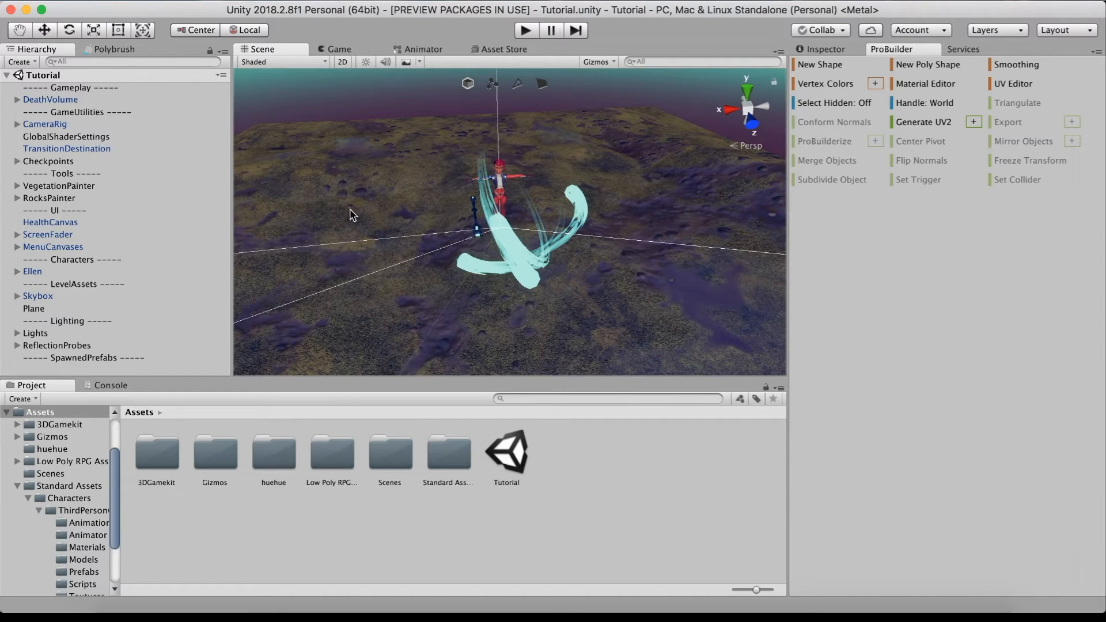
pyautogui.click(32, 271)
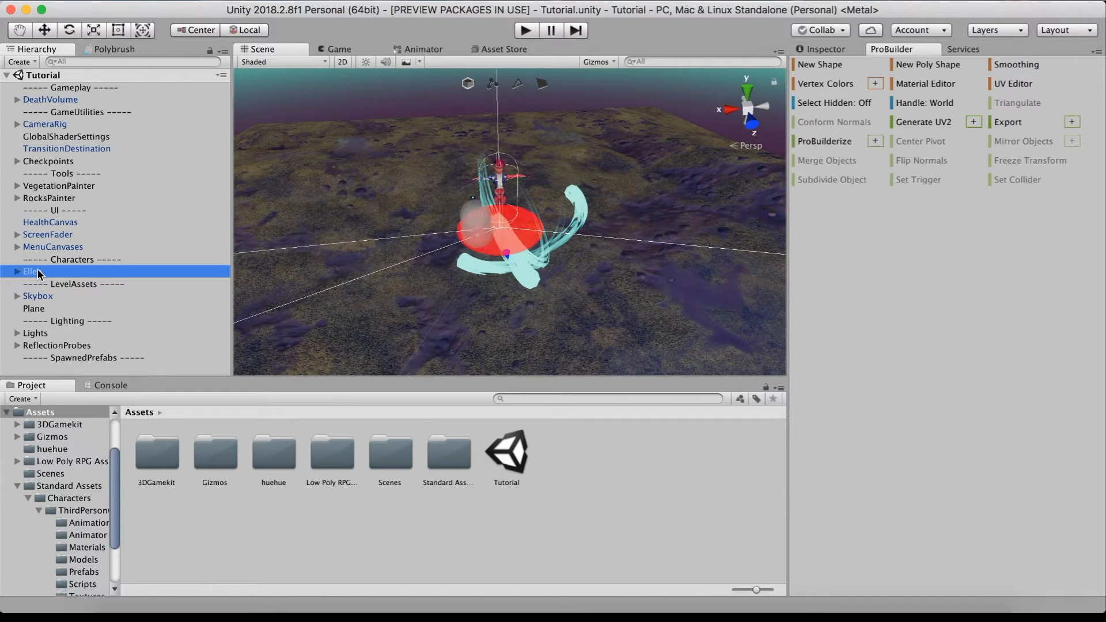
pyautogui.rightClick(40, 274)
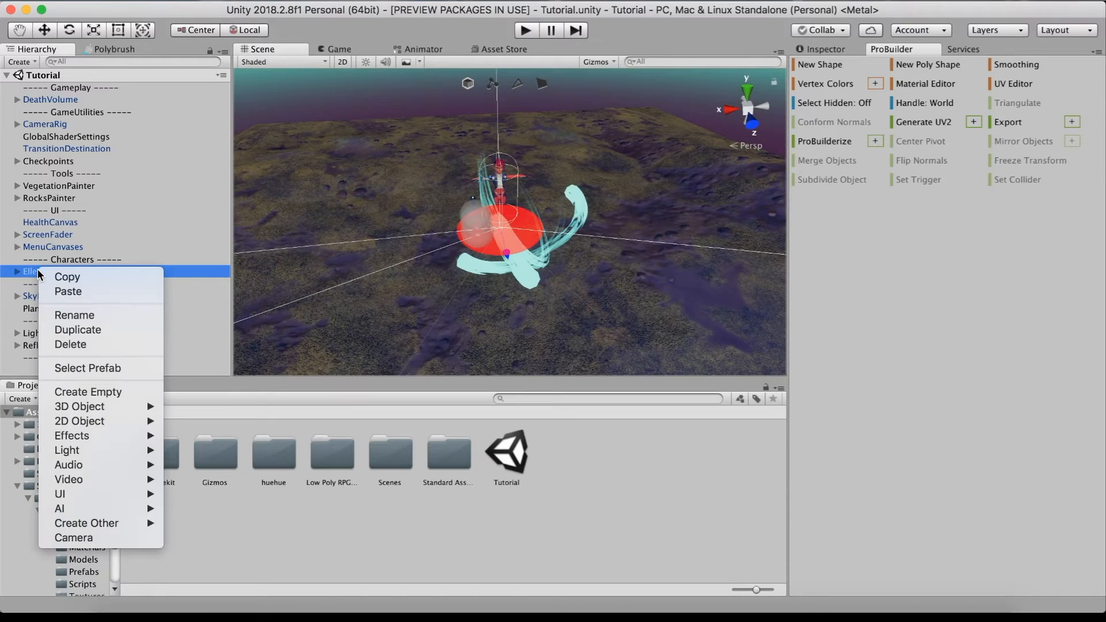
pyautogui.click(81, 342)
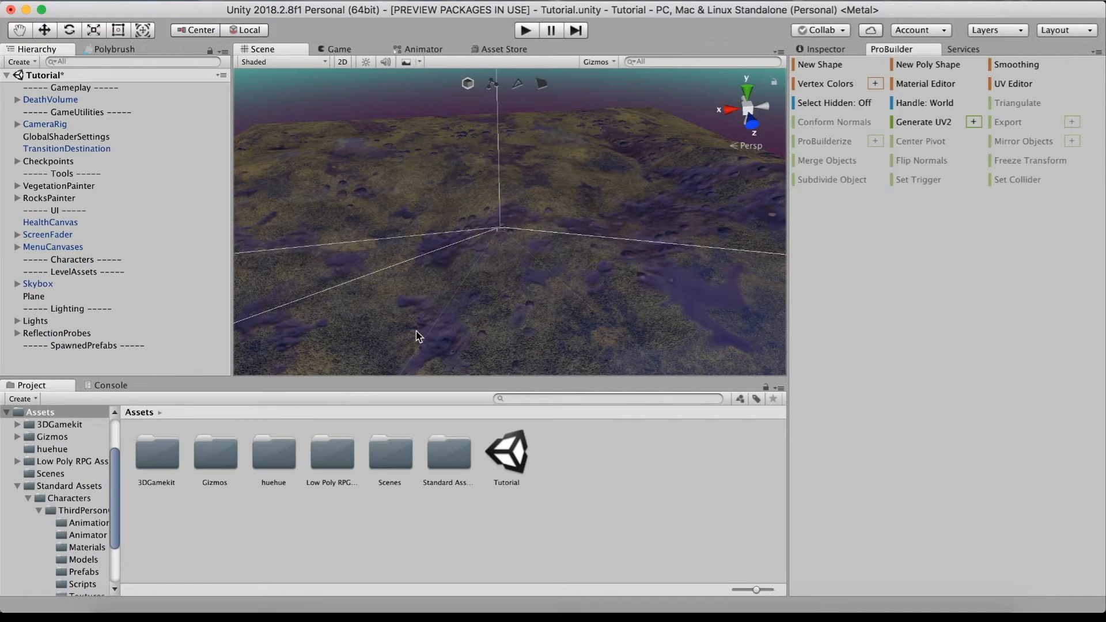
pyautogui.keyDown('alt'); pyautogui.moveTo(413, 337); pyautogui.dragTo(486, 311); pyautogui.keyUp('alt')
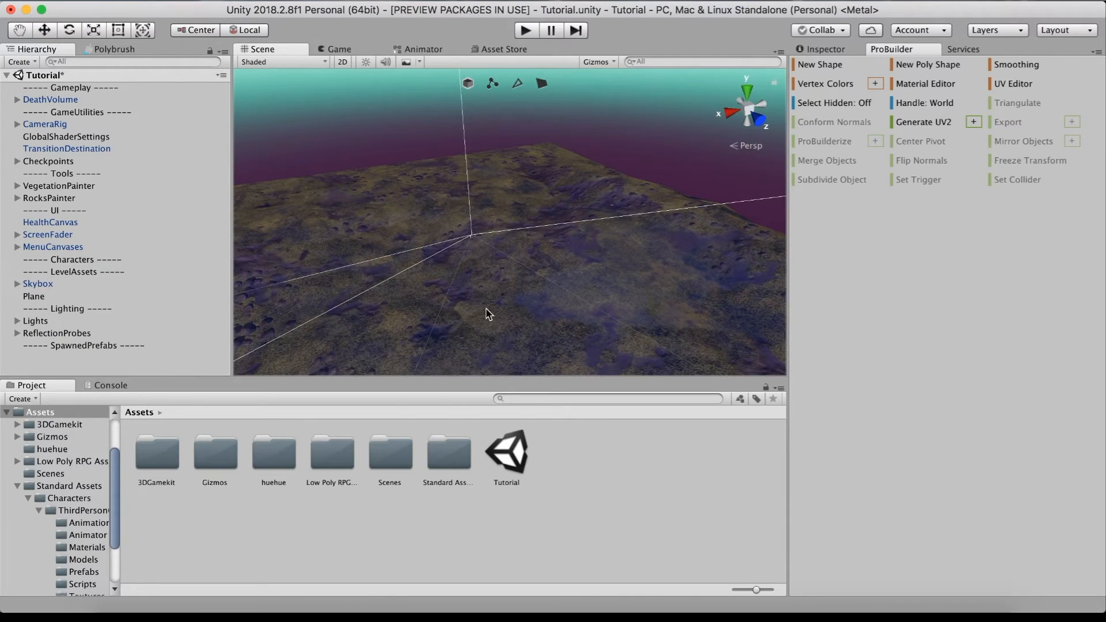
# Step: Create a folder named Character in the project's Assets folder and open it
pyautogui.rightClick(571, 500)
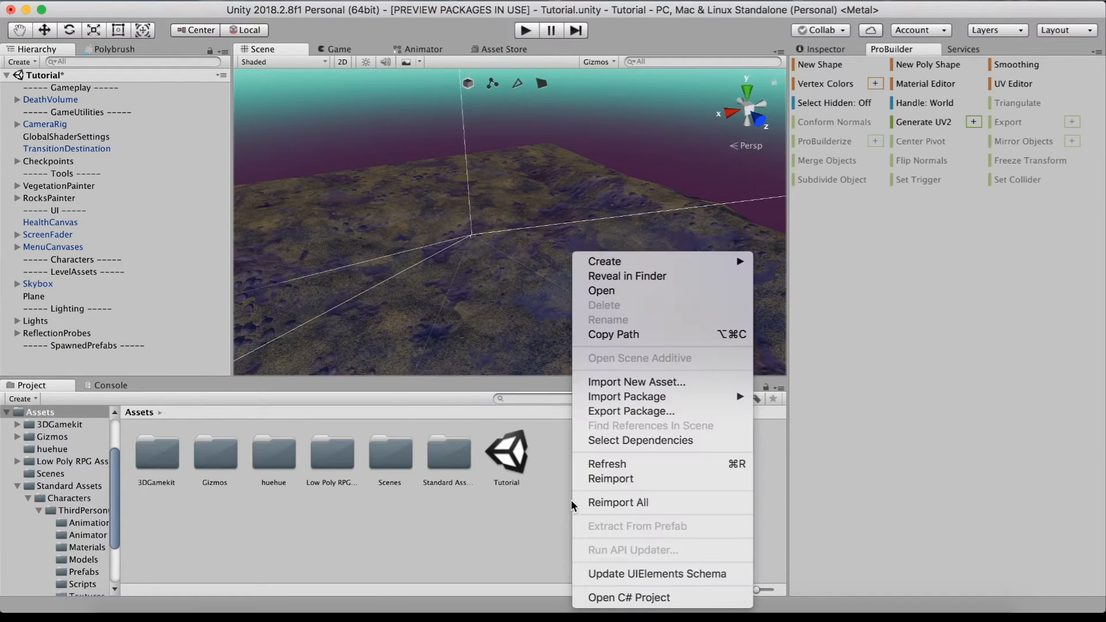
pyautogui.moveTo(681, 264)
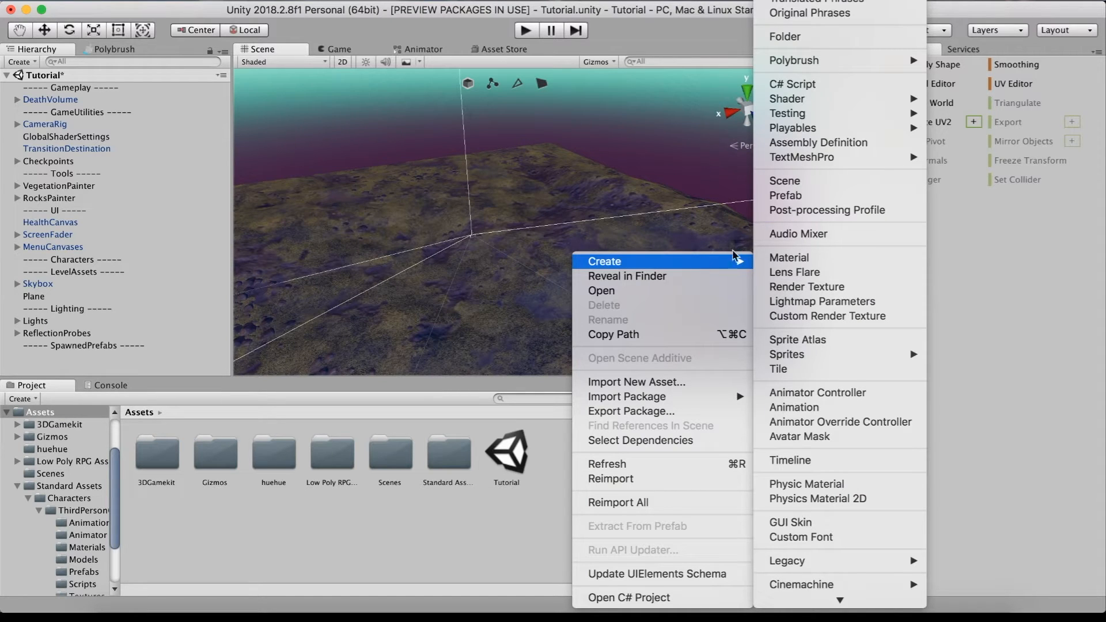
pyautogui.click(793, 38)
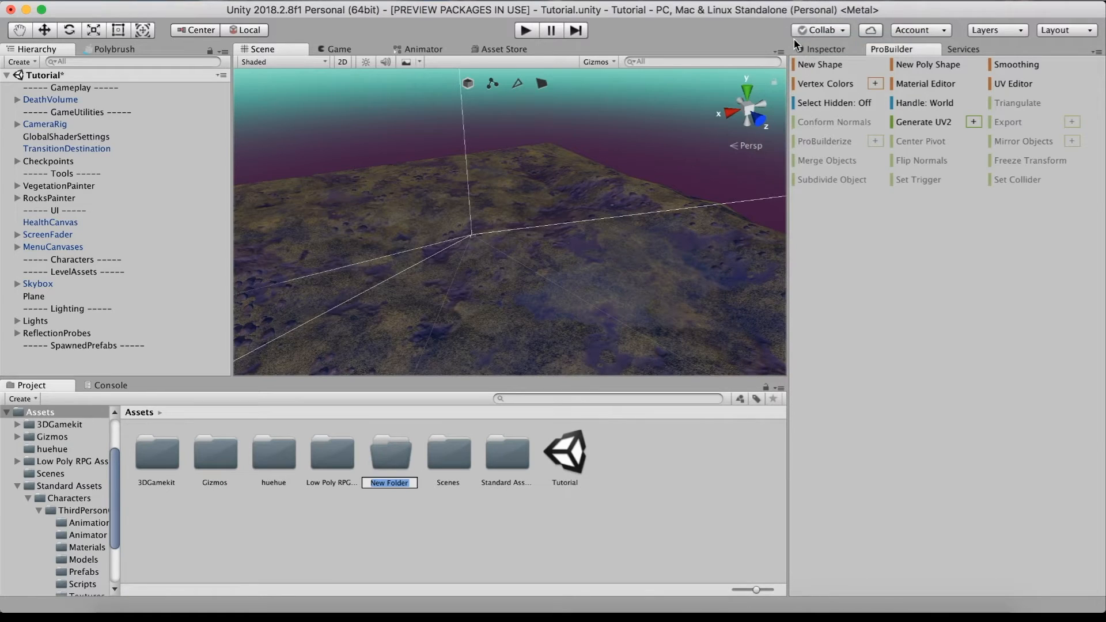
pyautogui.write('CHaracter')
pyautogui.press('Return')
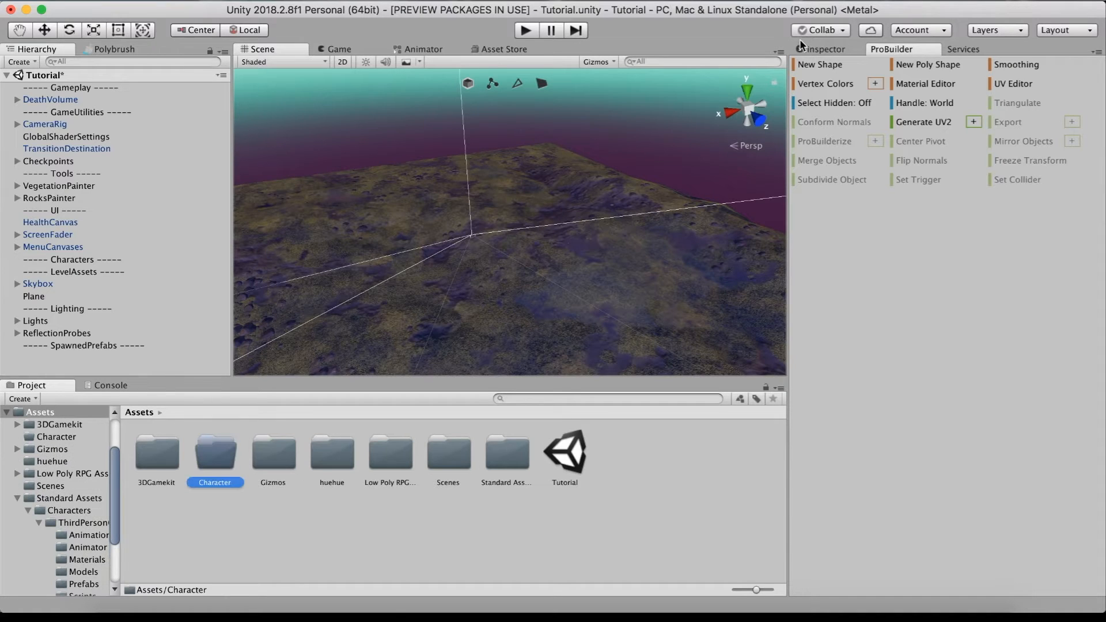
pyautogui.doubleClick(213, 454)
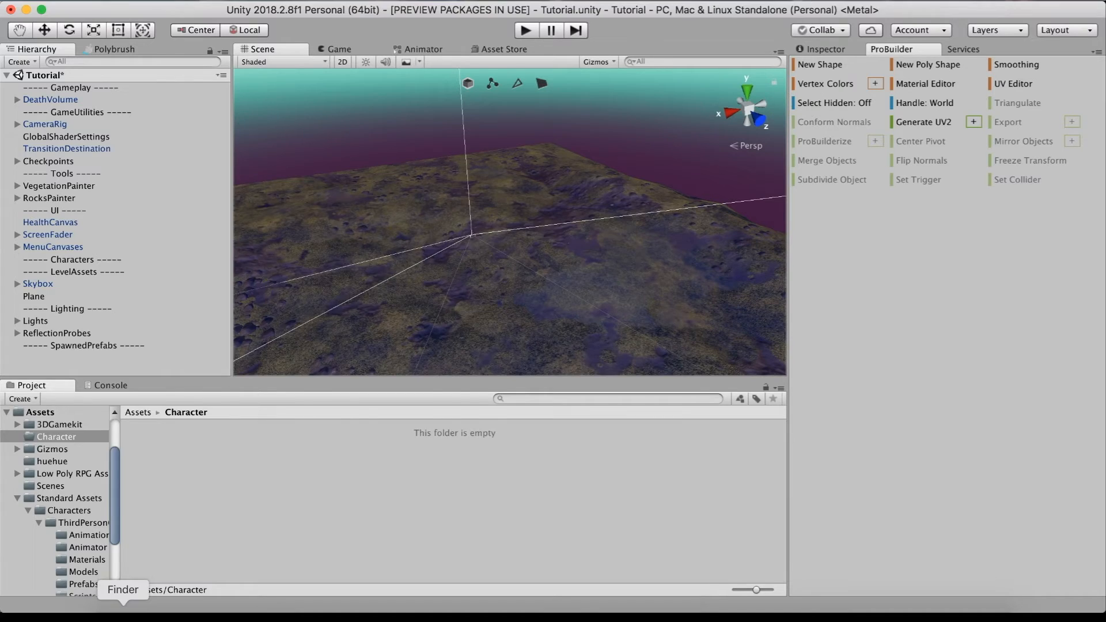
# Step: Switch to Finder and open the Sword and Shield Pack-2 folder in Downloads
pyautogui.click(122, 615)
pyautogui.moveTo(98, 160); pyautogui.dragTo(518, 59)
pyautogui.scroll(-20, 613, 328)
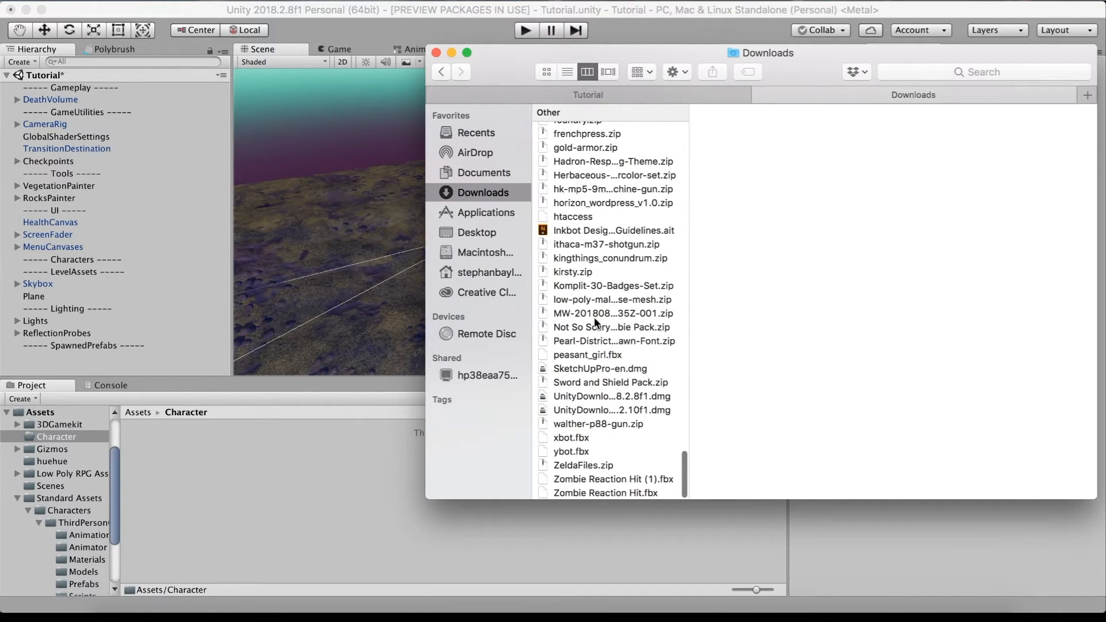
pyautogui.scroll(1, 595, 321)
pyautogui.scroll(1, 586, 284)
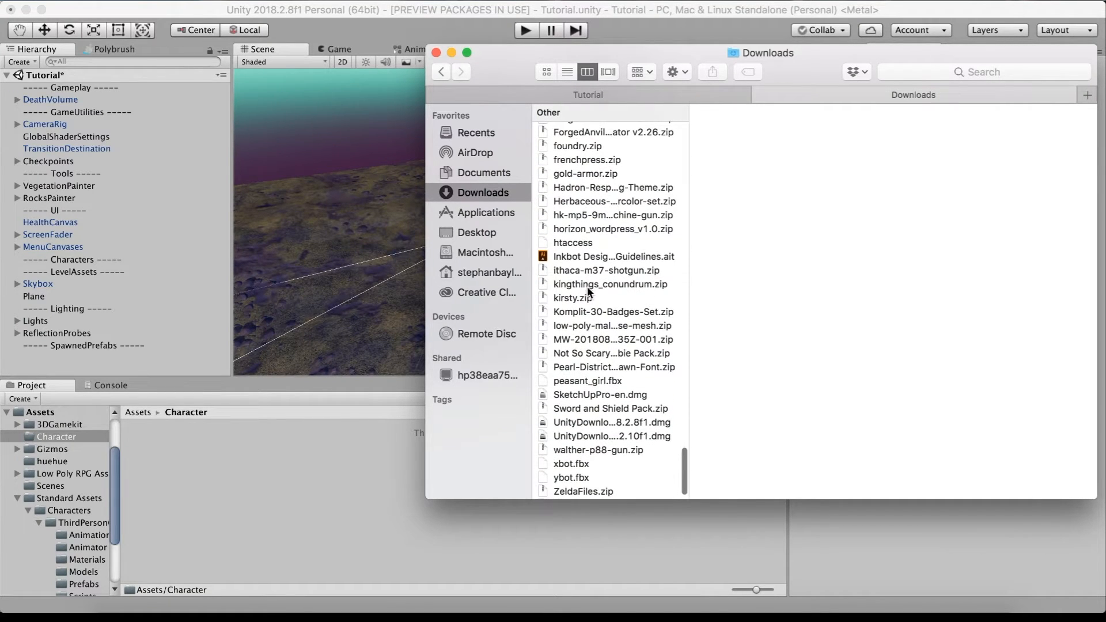
pyautogui.click(593, 408)
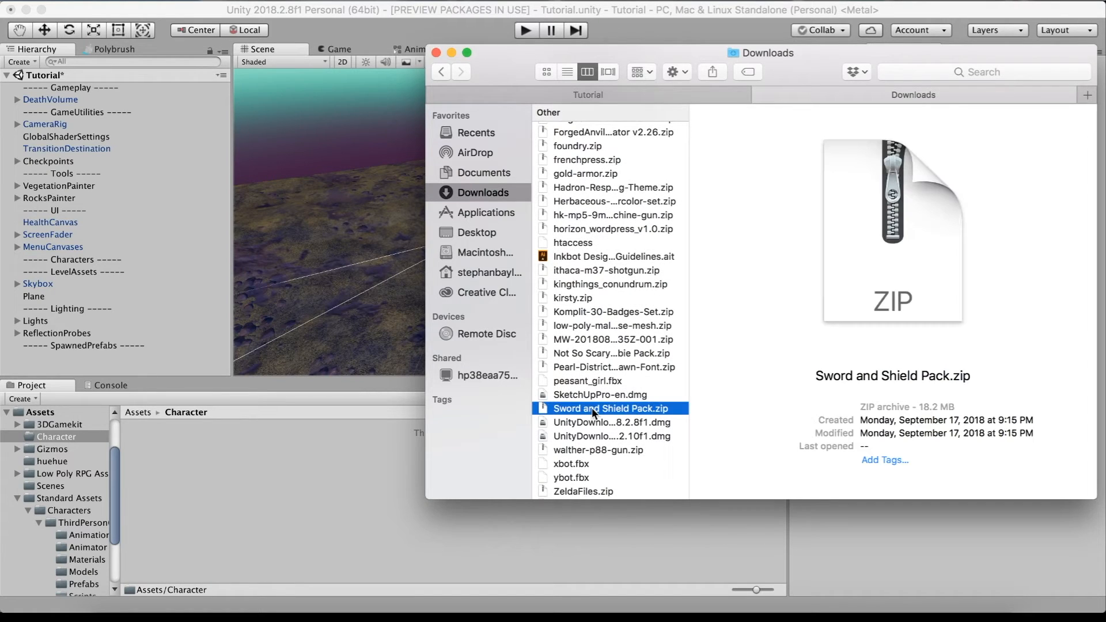
pyautogui.scroll(1, 605, 339)
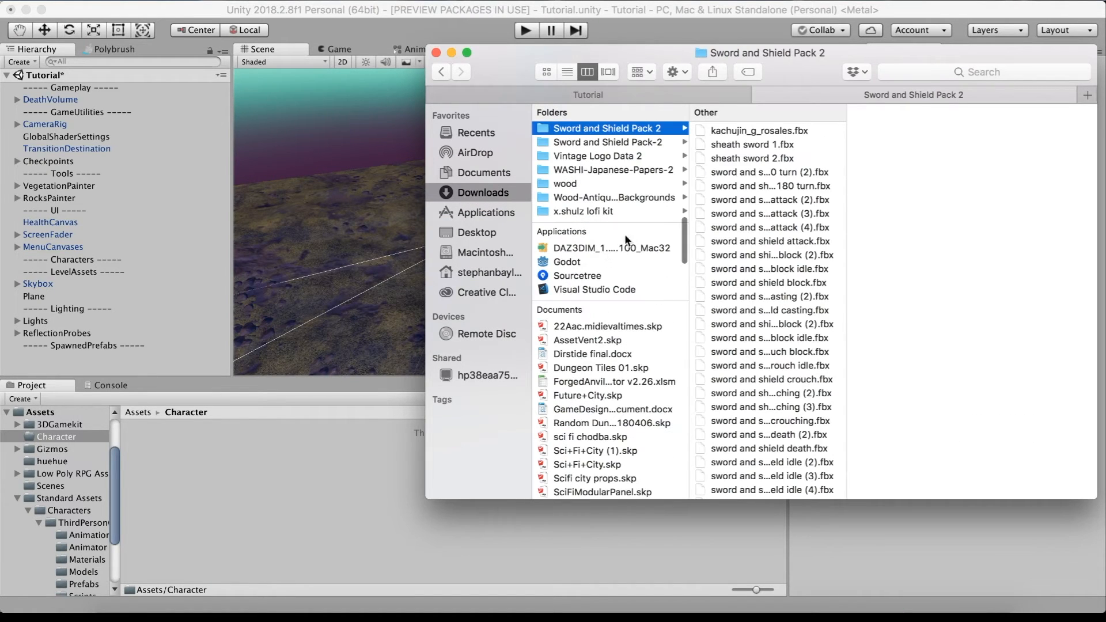
pyautogui.click(618, 141)
# Step: Import ElfWarrior.fbx and all the sword-and-shield animation FBX files from this folder into the Unity project's Character folder
pyautogui.click(747, 130)
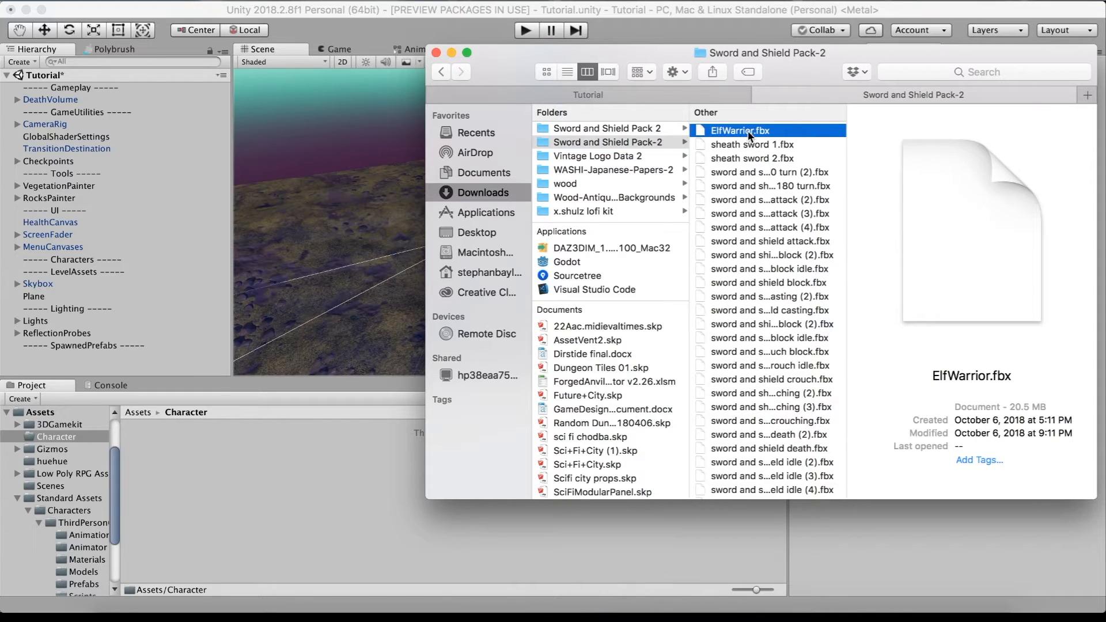
pyautogui.scroll(-2, 761, 290)
pyautogui.scroll(2, 762, 291)
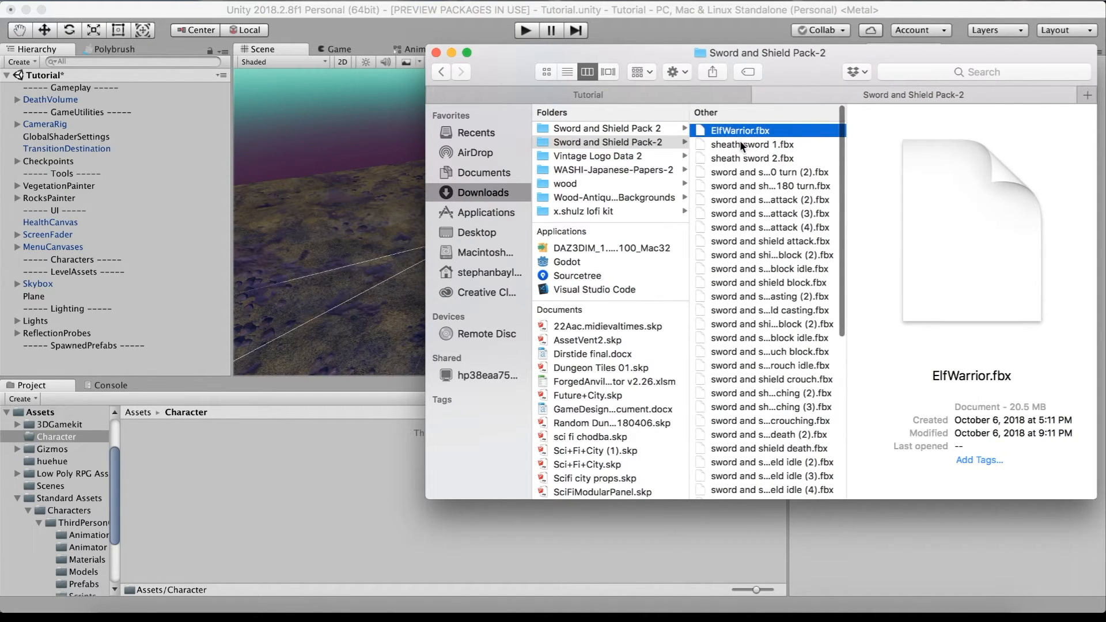
pyautogui.scroll(-10, 745, 223)
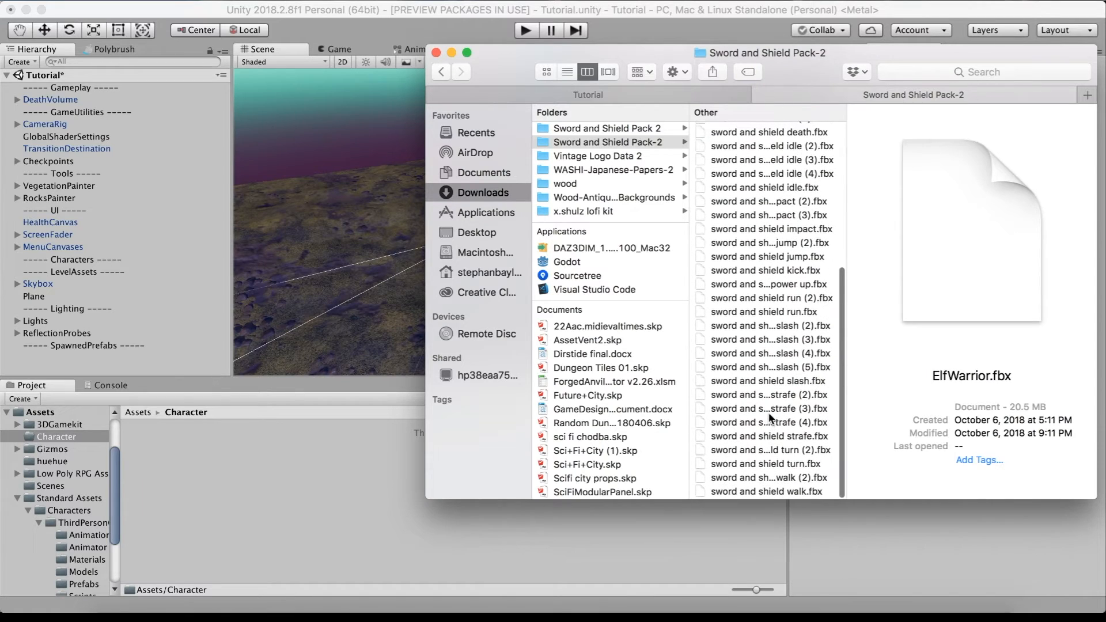
pyautogui.keyDown('shift'); pyautogui.click(753, 493); pyautogui.keyUp('shift')
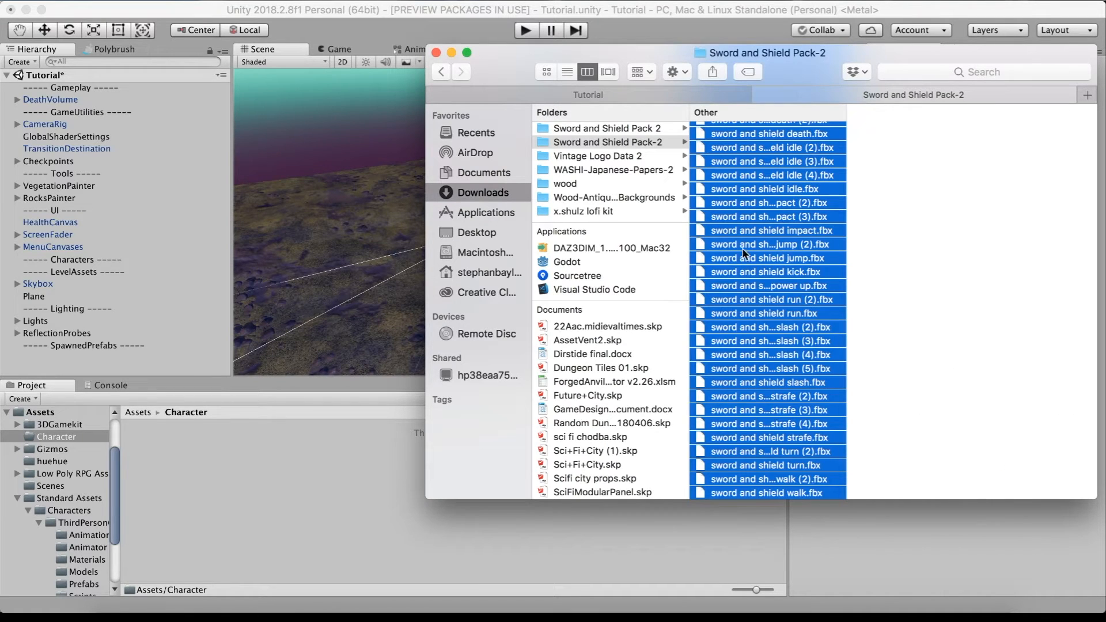
pyautogui.moveTo(742, 254); pyautogui.dragTo(324, 472)
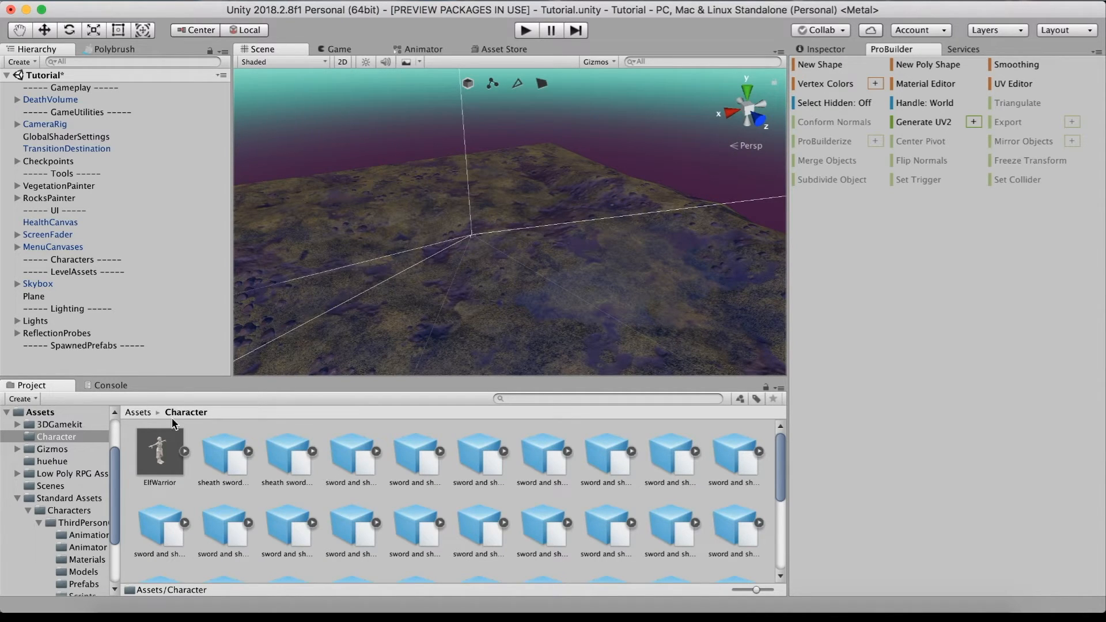
# Step: Place the ElfWarrior model on the ground plane near the centre of the scene
pyautogui.click(167, 450)
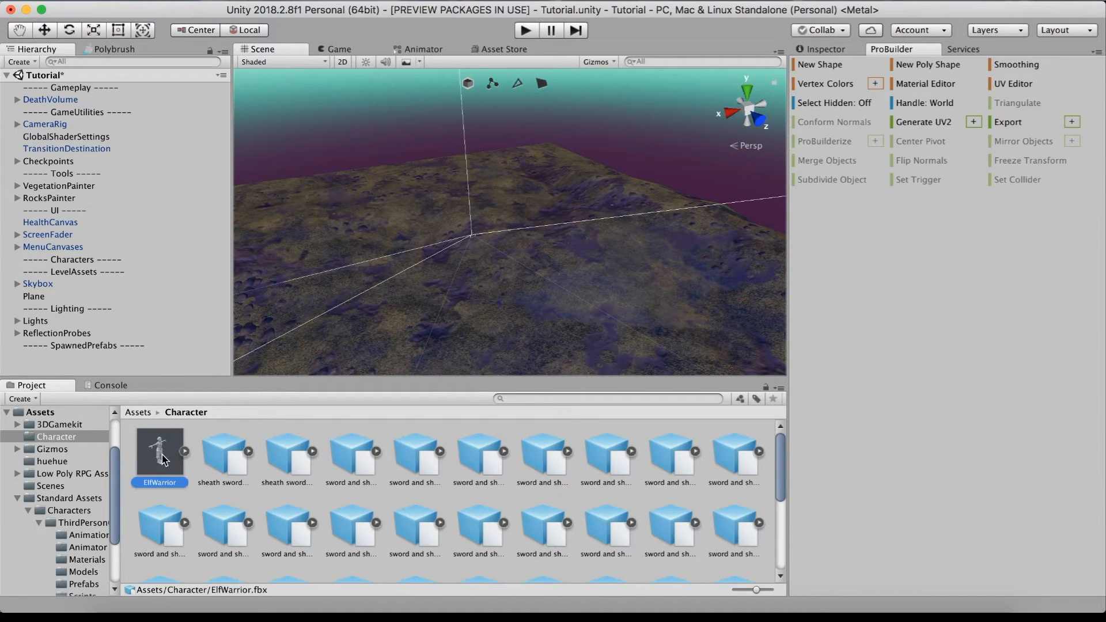
pyautogui.moveTo(161, 459); pyautogui.dragTo(485, 283)
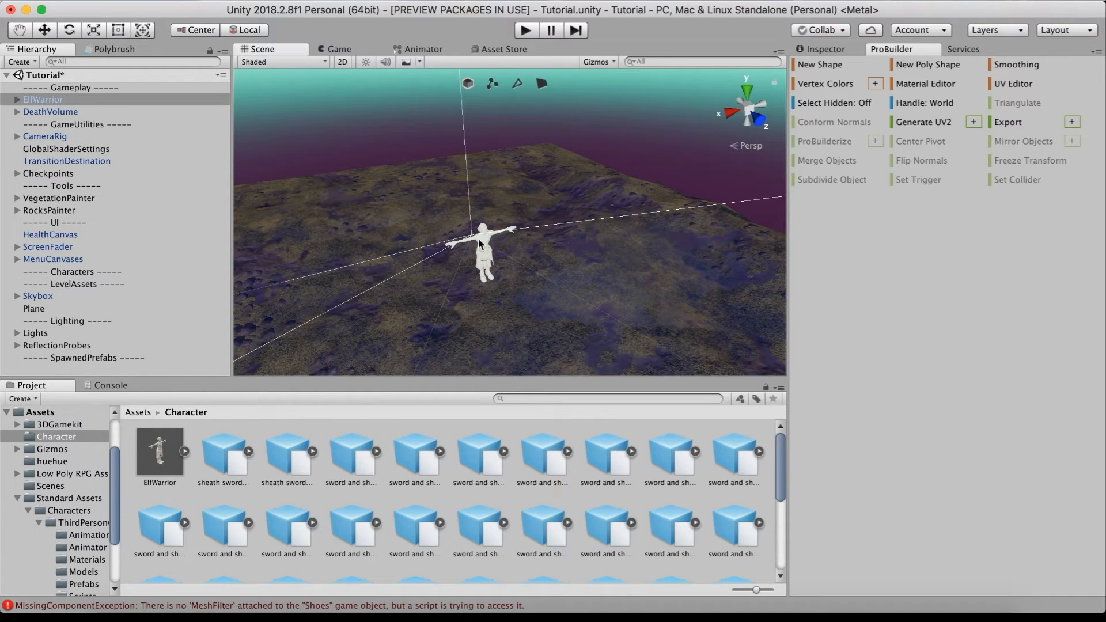
# Step: Examine the ElfWarrior asset's sub-meshes, animation import settings and model preview
pyautogui.click(184, 451)
pyautogui.click(158, 452)
pyautogui.scroll(5, 1036, 483)
pyautogui.moveTo(1036, 484); pyautogui.dragTo(884, 487)
pyautogui.moveTo(1007, 505); pyautogui.dragTo(1034, 506)
pyautogui.scroll(-4, 1003, 511)
pyautogui.scroll(-3, 1035, 506)
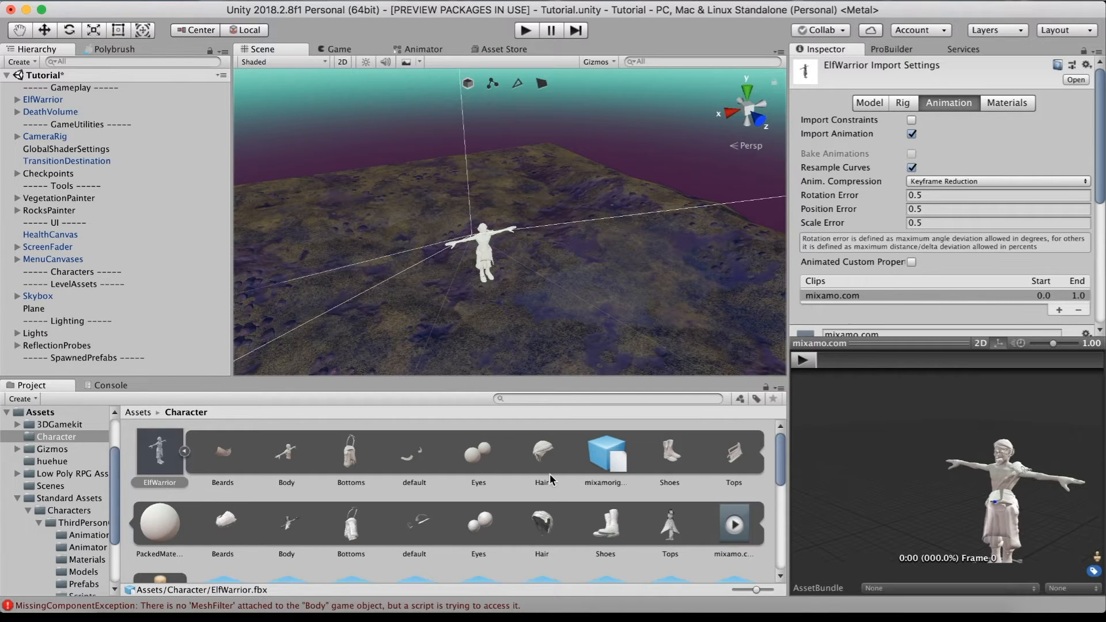
pyautogui.click(187, 453)
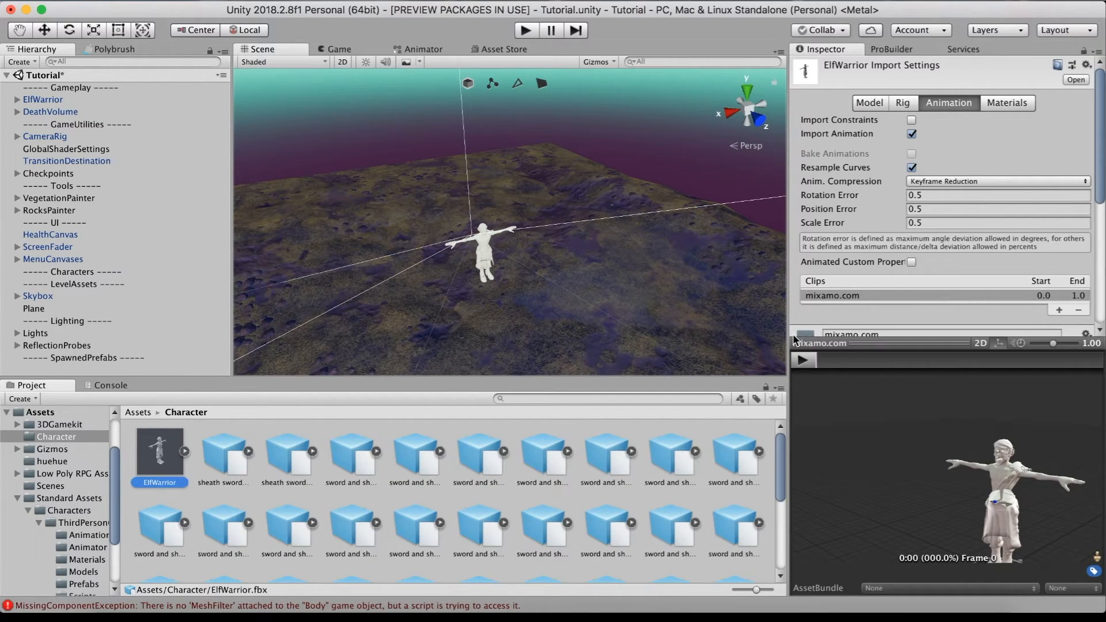
# Step: Extract ElfWarrior's embedded textures into the Character folder and fix the normal map import setting
pyautogui.click(1008, 103)
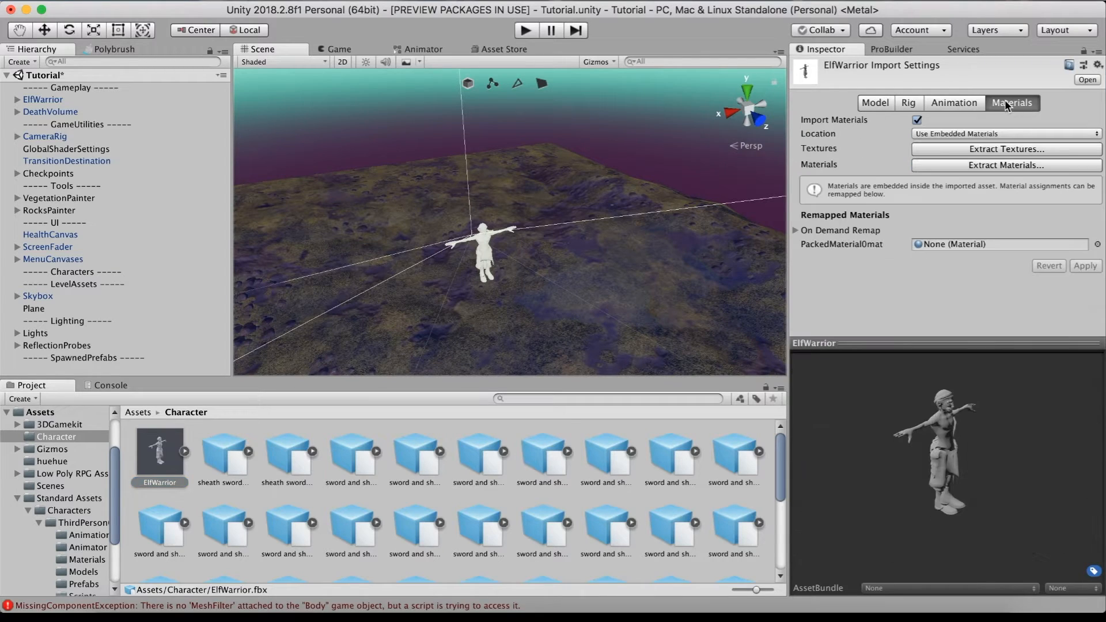
pyautogui.click(977, 149)
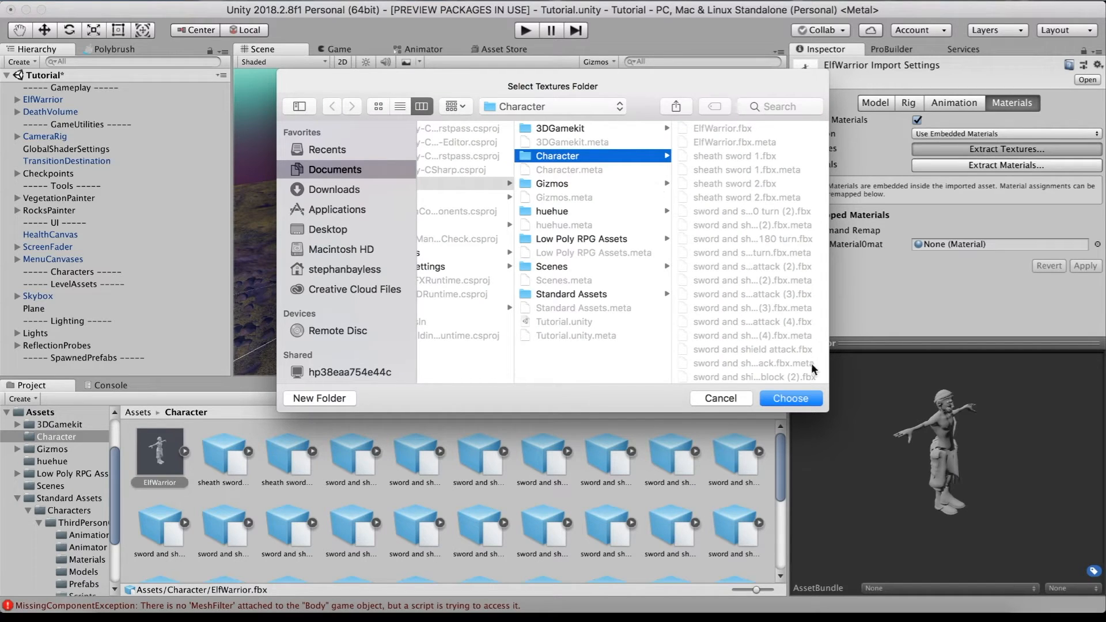
pyautogui.click(804, 402)
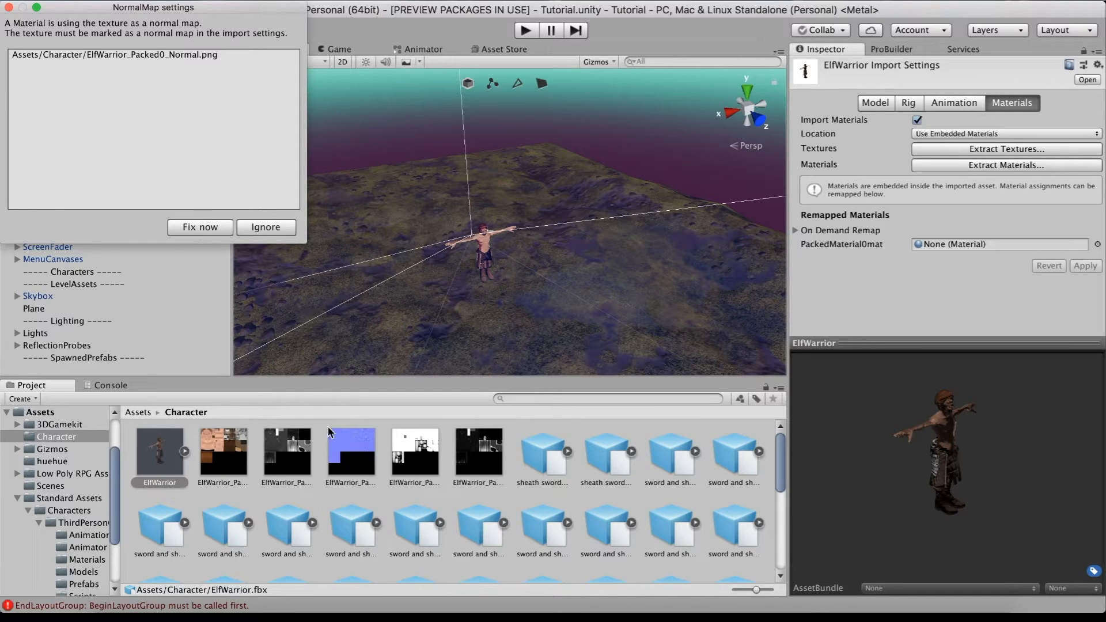
pyautogui.click(195, 223)
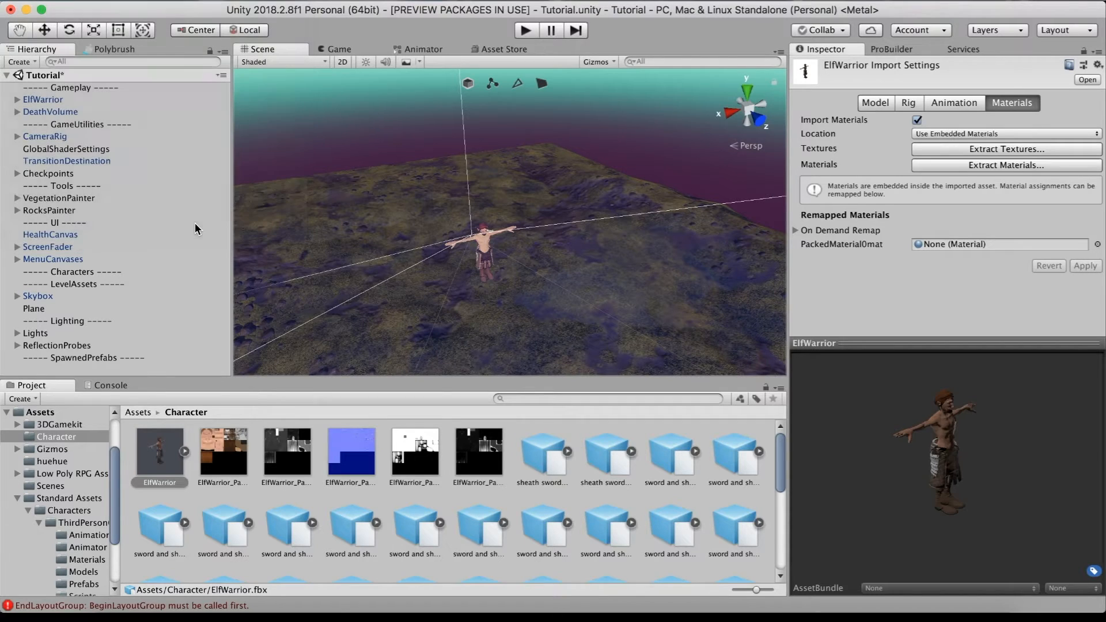
# Step: Check the textured elf up close, then set ElfWarrior's material location to Use External Materials (Legacy) and apply it
pyautogui.moveTo(1017, 454); pyautogui.dragTo(863, 439)
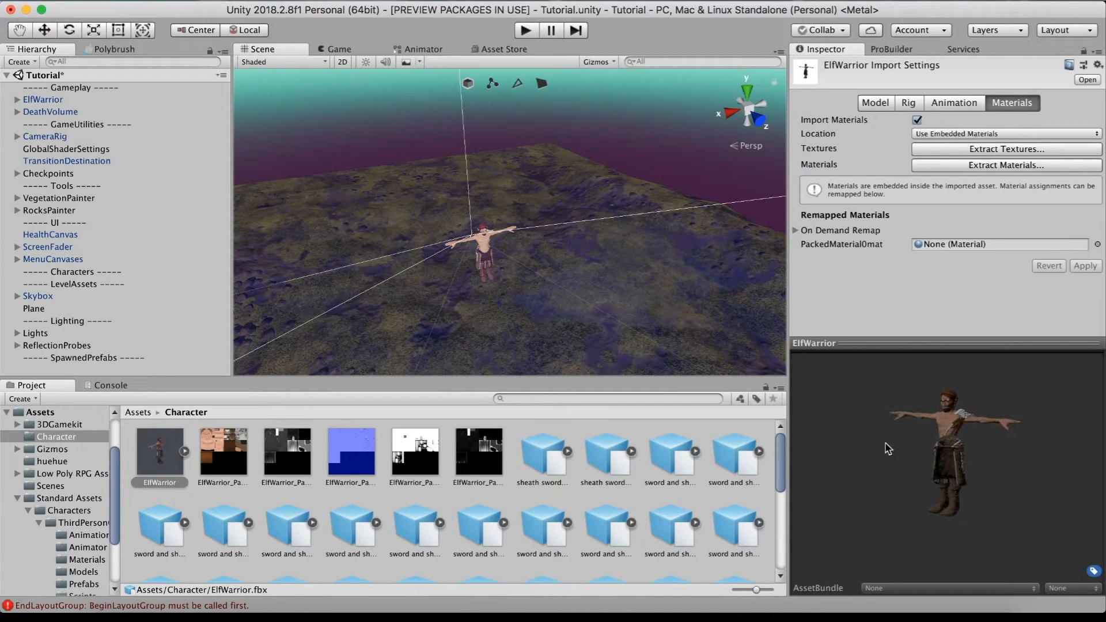
pyautogui.scroll(3, 588, 297)
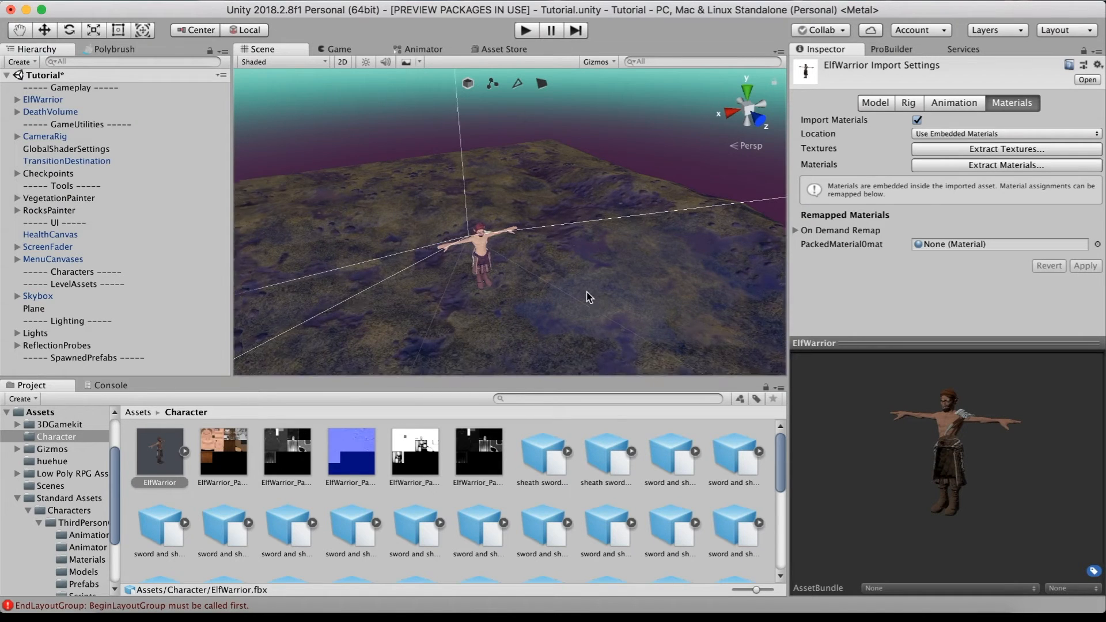
pyautogui.scroll(5, 589, 297)
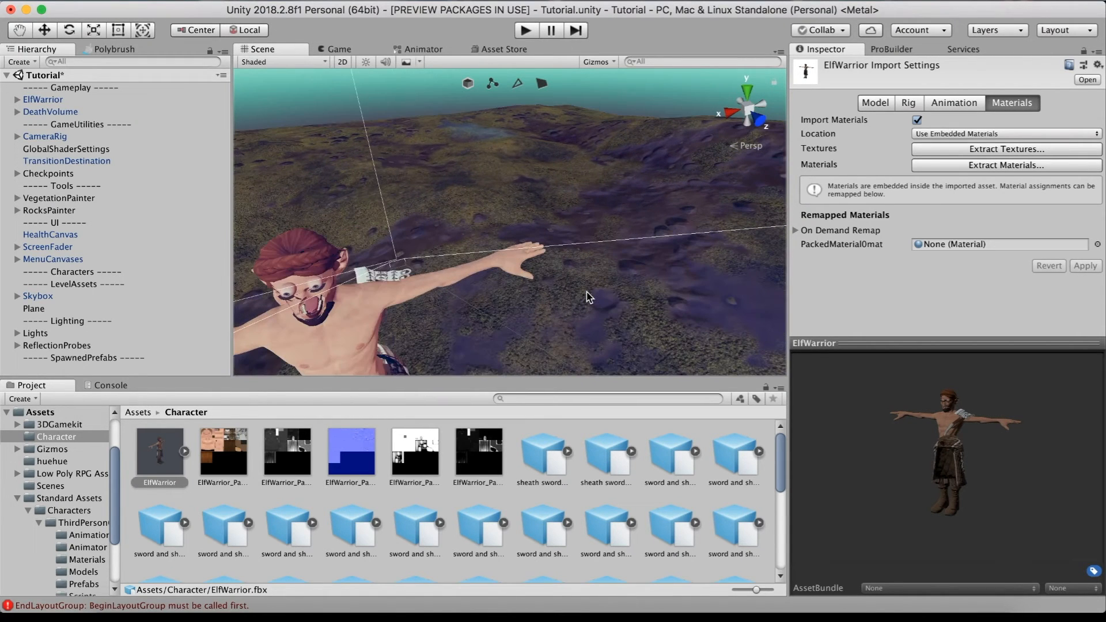
pyautogui.scroll(-2, 589, 296)
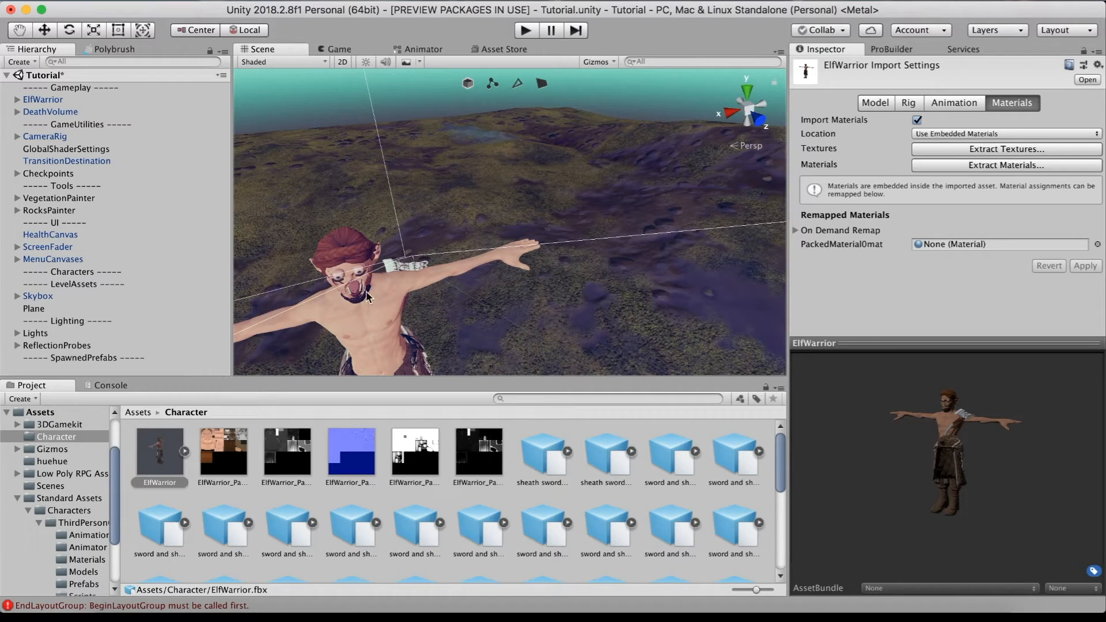
pyautogui.scroll(-5, 460, 299)
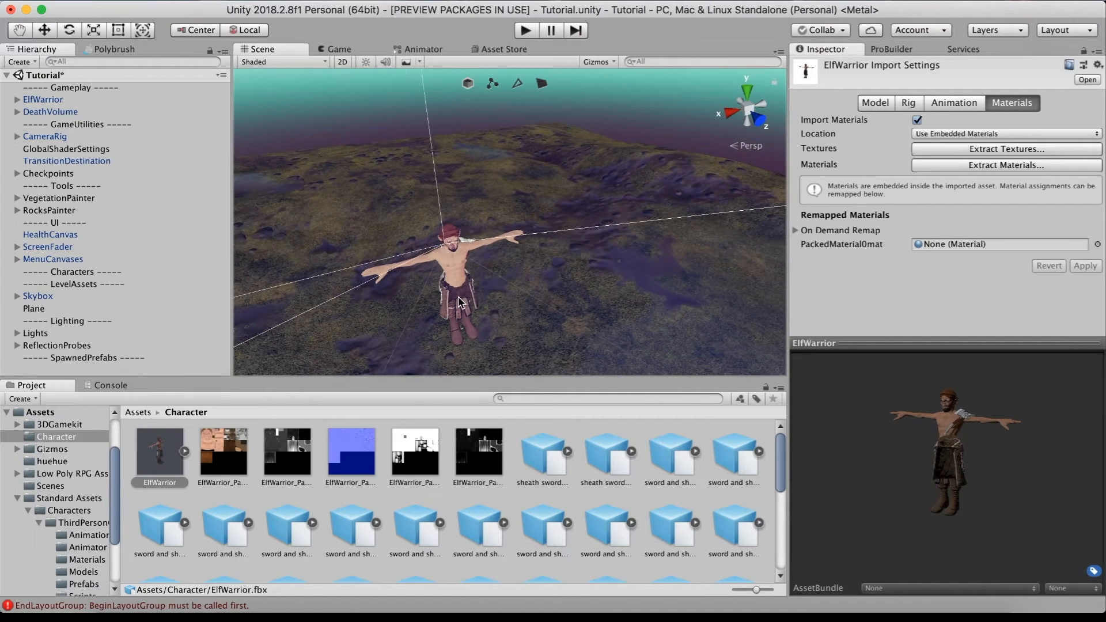
pyautogui.click(995, 136)
pyautogui.click(994, 122)
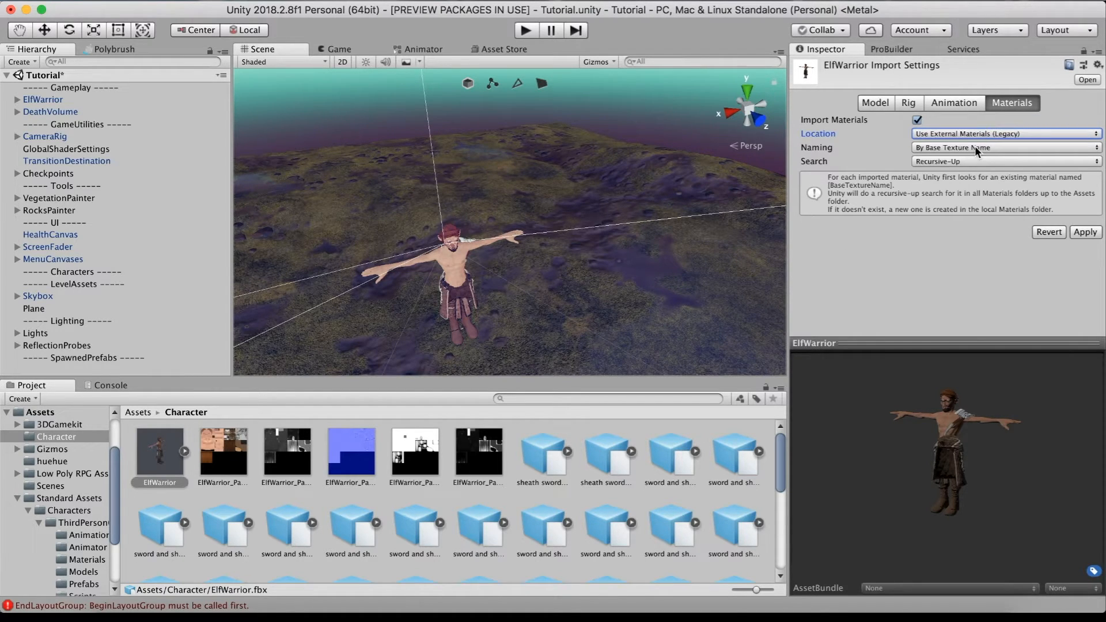
pyautogui.scroll(-3, 646, 467)
pyautogui.scroll(3, 646, 467)
pyautogui.click(1087, 233)
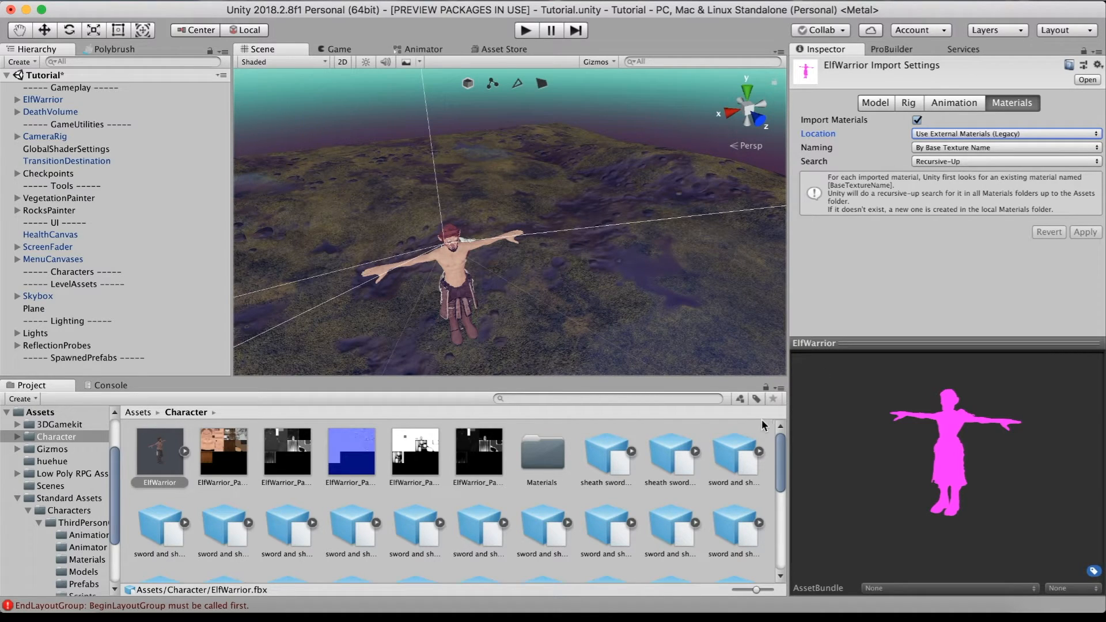
# Step: Set the rendering mode of the ElfWarrior_Packed0_Diffuse material in Character's Materials folder to Opaque
pyautogui.click(533, 455)
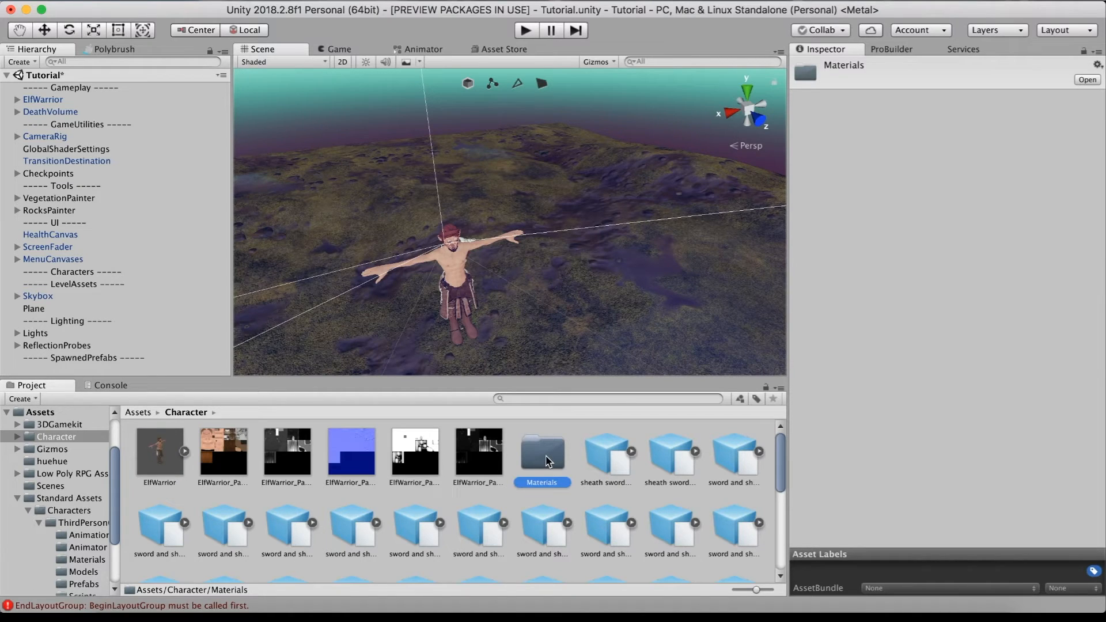
pyautogui.doubleClick(545, 455)
pyautogui.click(151, 458)
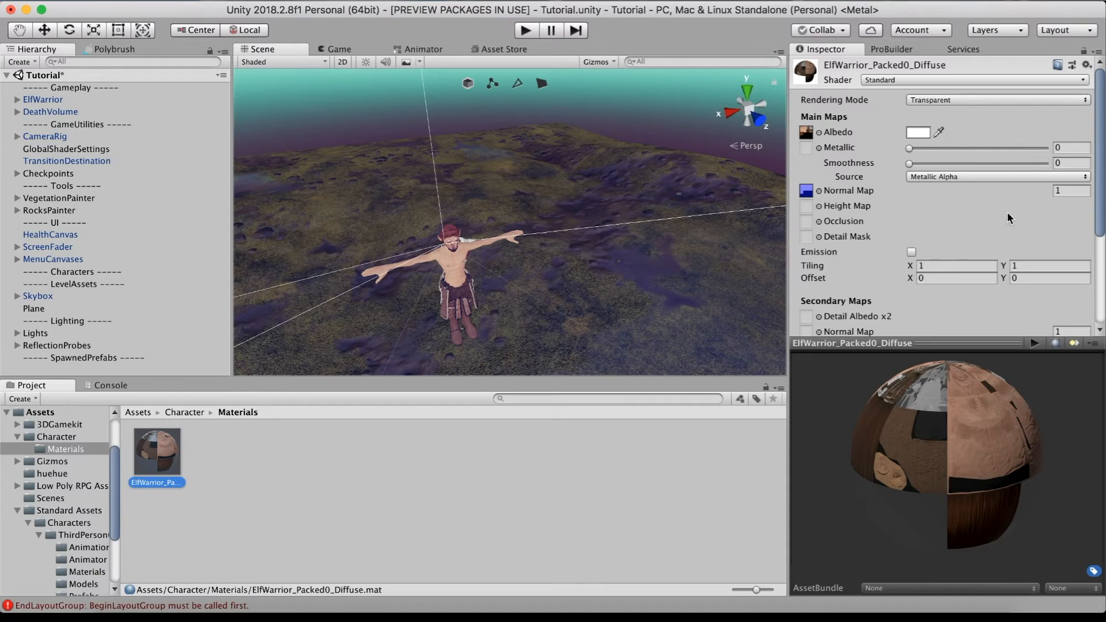
pyautogui.click(963, 98)
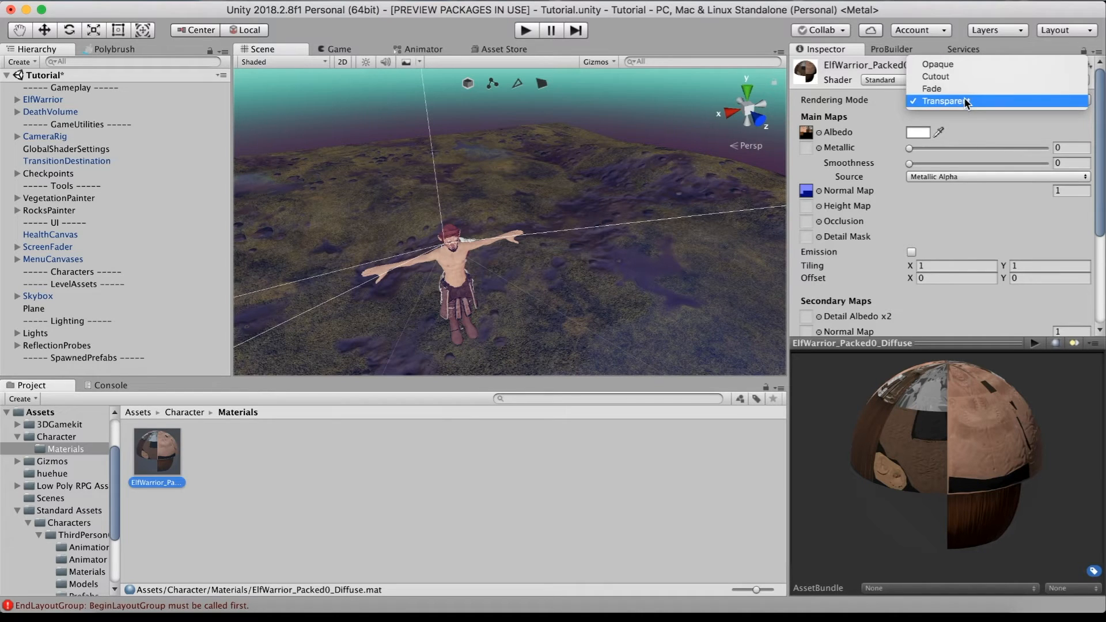
pyautogui.click(954, 64)
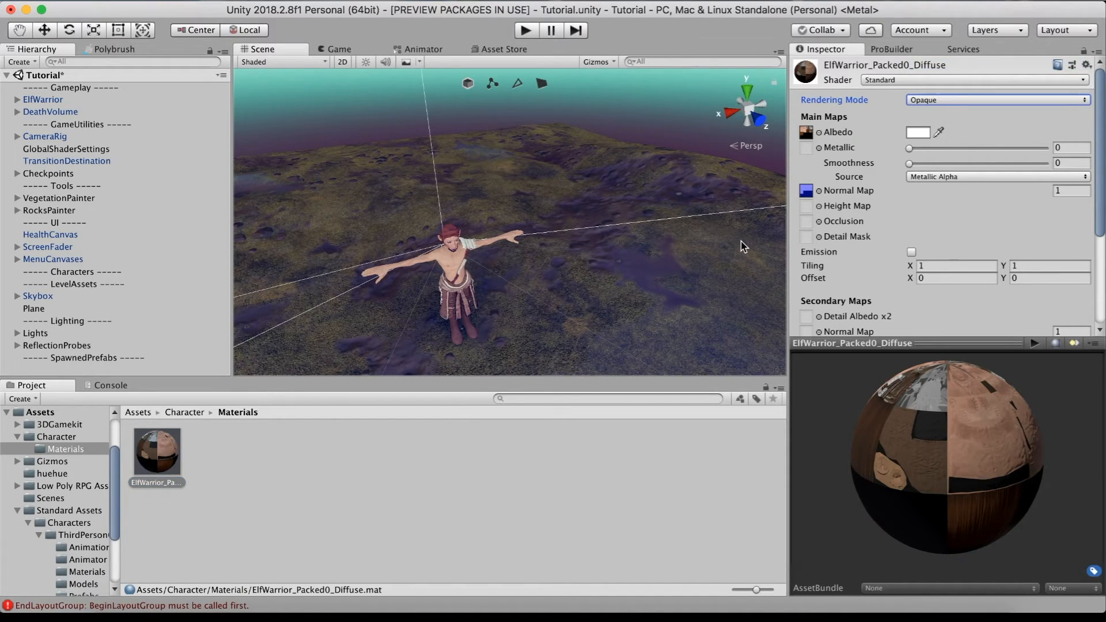
# Step: Examine the elf's face, torso and clothing in the scene from several angles and distances
pyautogui.moveTo(637, 266); pyautogui.dragTo(591, 253, button='right')
pyautogui.scroll(5, 580, 325)
pyautogui.scroll(3, 586, 253)
pyautogui.scroll(-5, 591, 253)
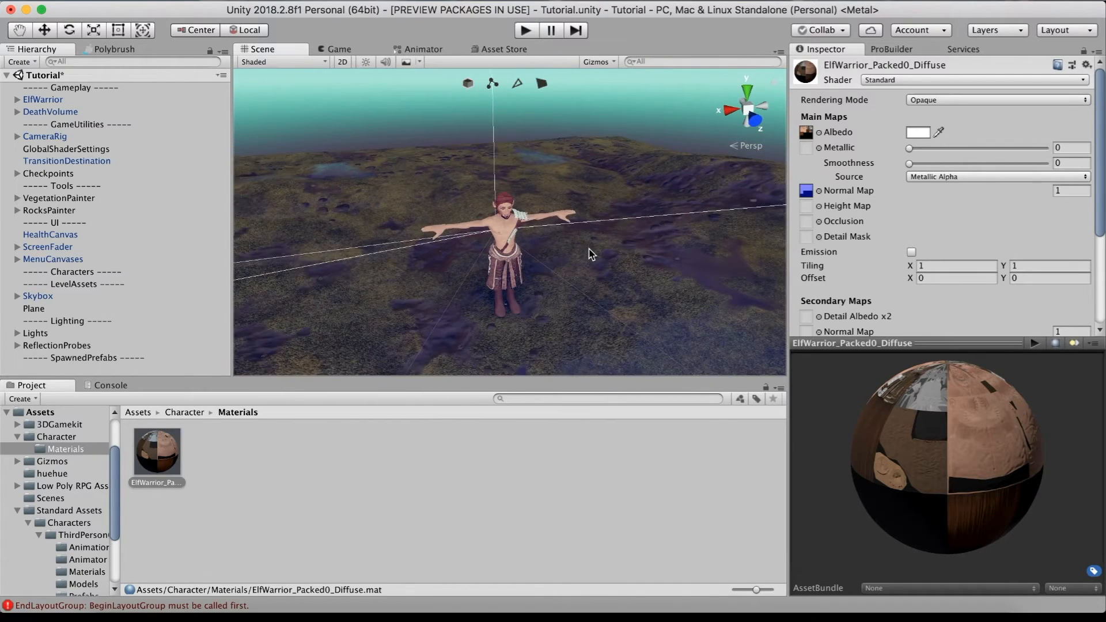
pyautogui.scroll(3, 591, 254)
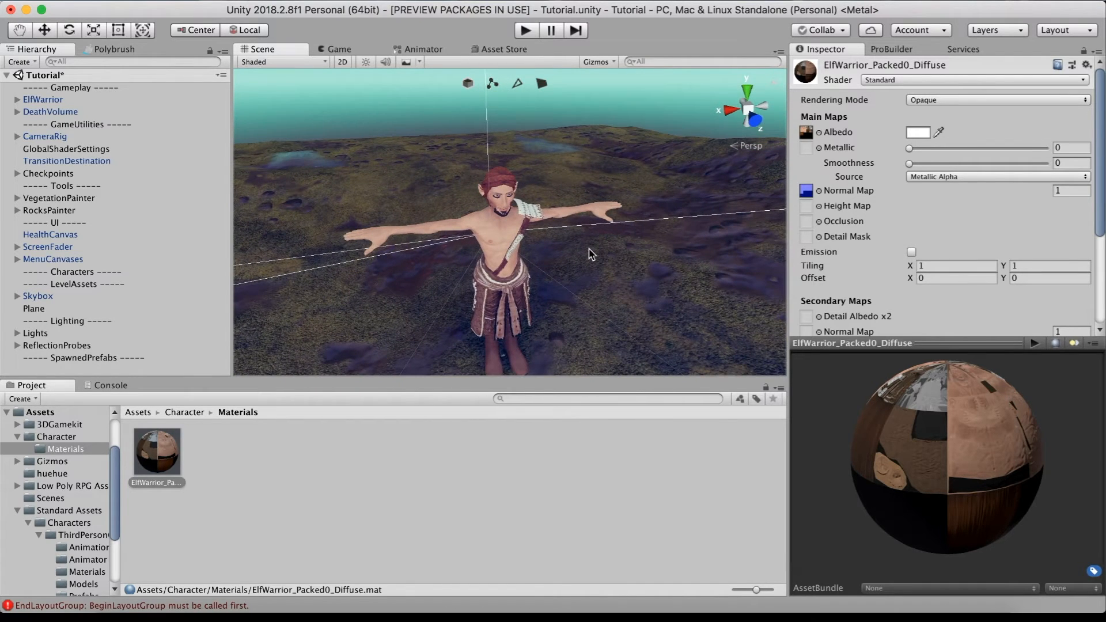
pyautogui.moveTo(534, 295); pyautogui.dragTo(625, 296, button='right')
pyautogui.scroll(5, 389, 291)
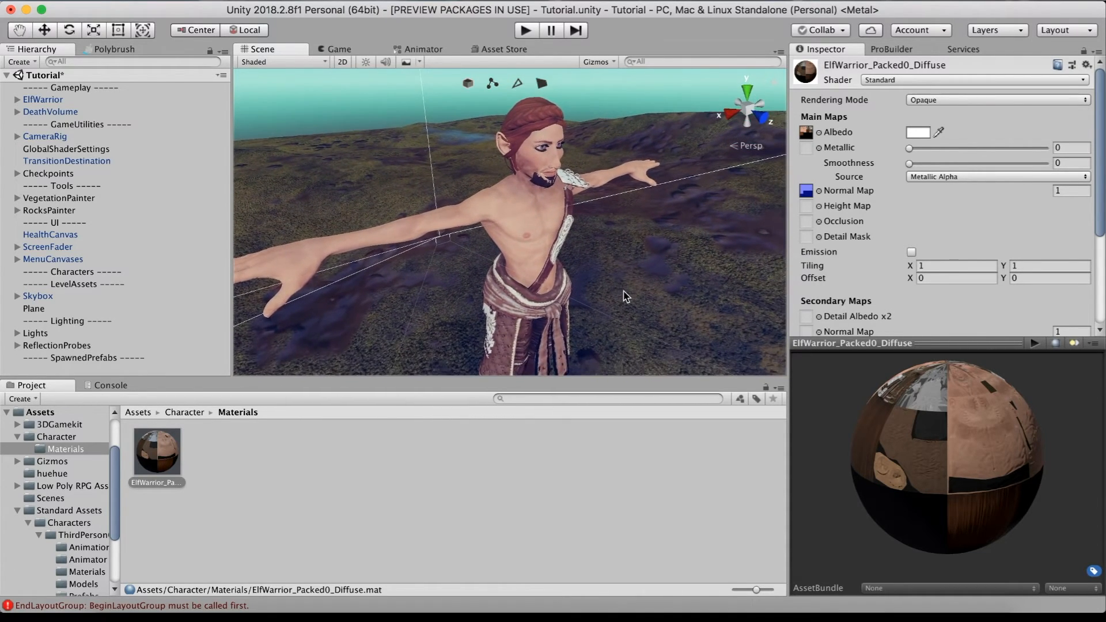
pyautogui.scroll(-3, 627, 298)
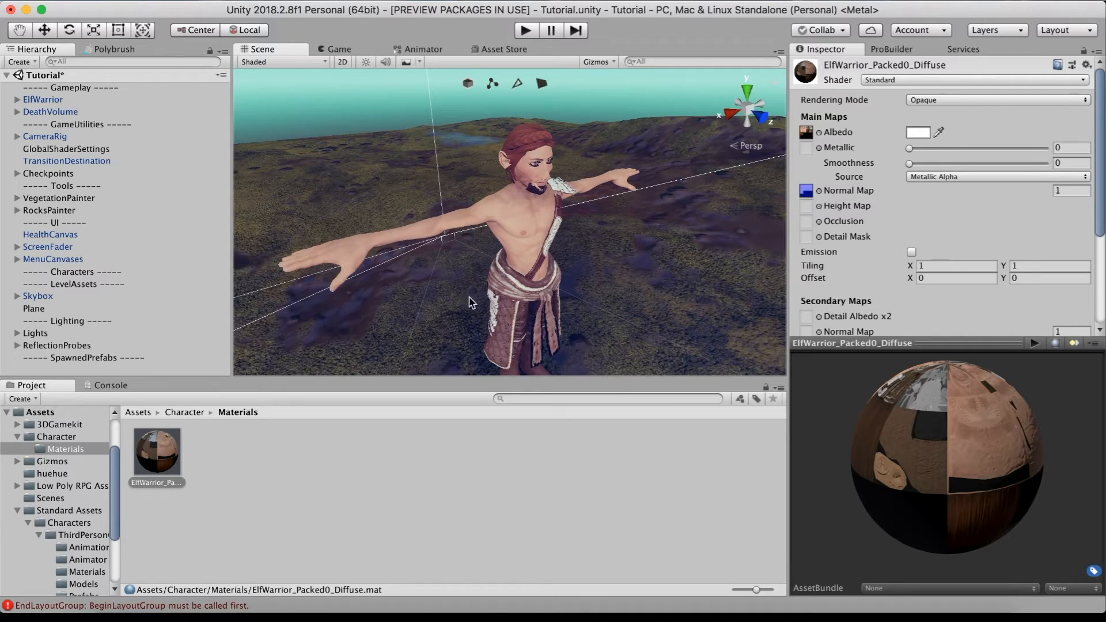
pyautogui.moveTo(557, 228)
pyautogui.mouseDown(button='right')
pyautogui.moveTo(567, 252)
pyautogui.moveTo(569, 216)
pyautogui.mouseUp(button='right')
pyautogui.scroll(5, 568, 213)
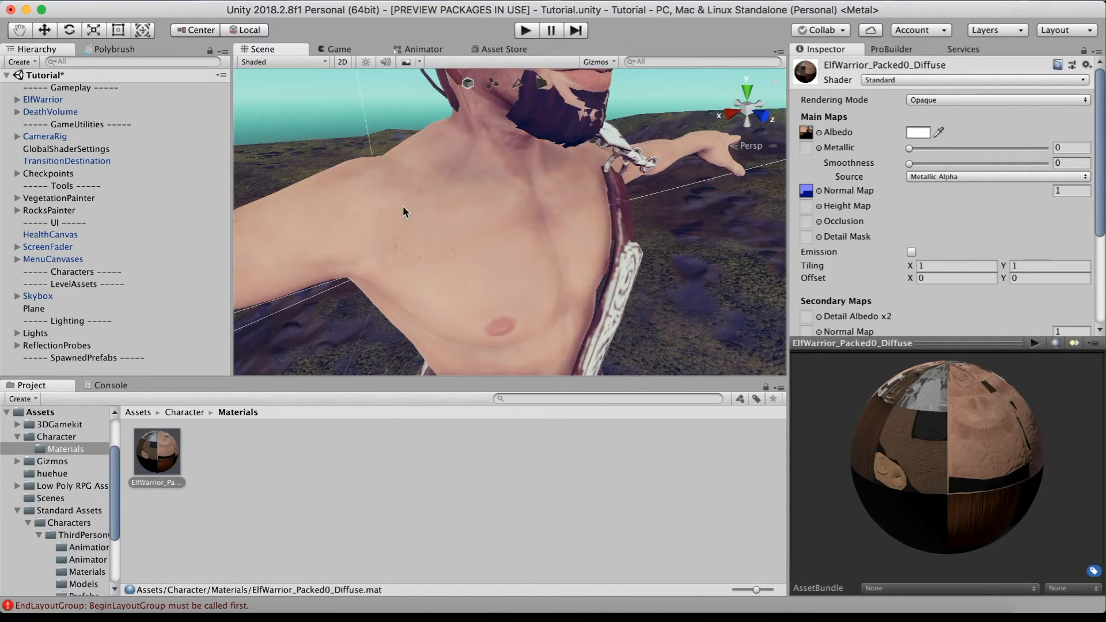
pyautogui.scroll(-5, 528, 237)
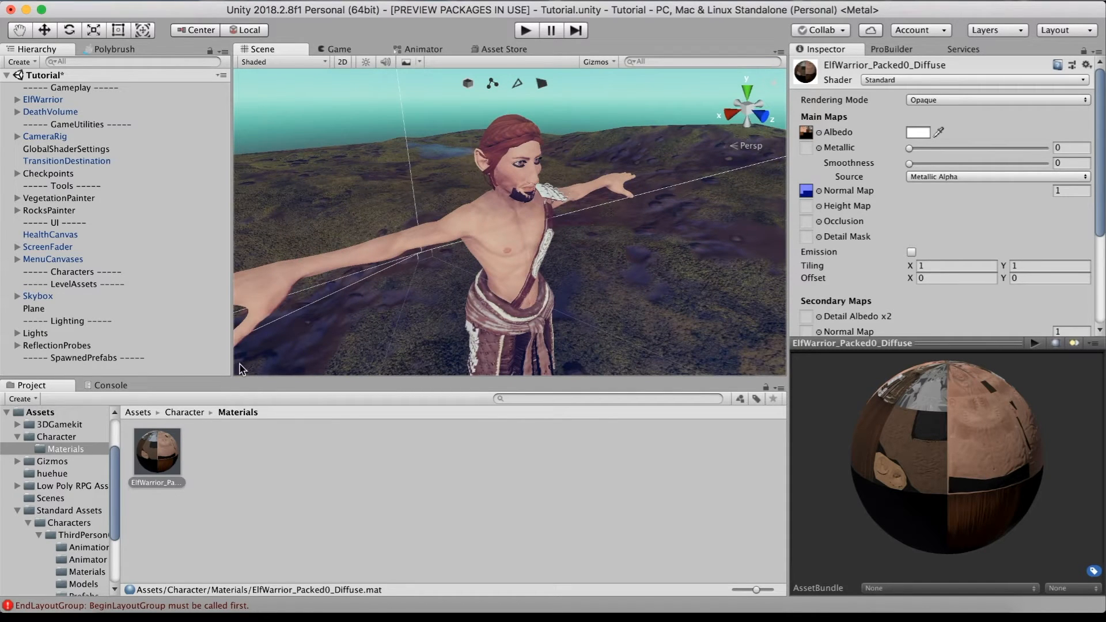
# Step: Reveal the ElfWarrior_Packed0_Diffuse texture from the Character folder in Finder and open it with Adobe Photoshop CC 2018
pyautogui.click(184, 412)
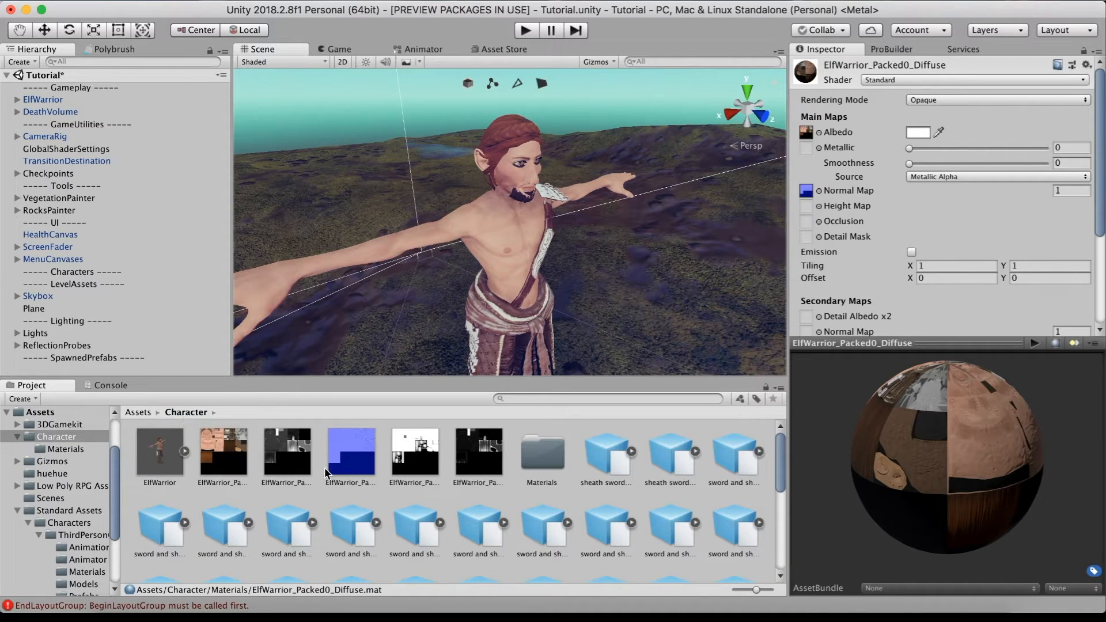
pyautogui.rightClick(222, 454)
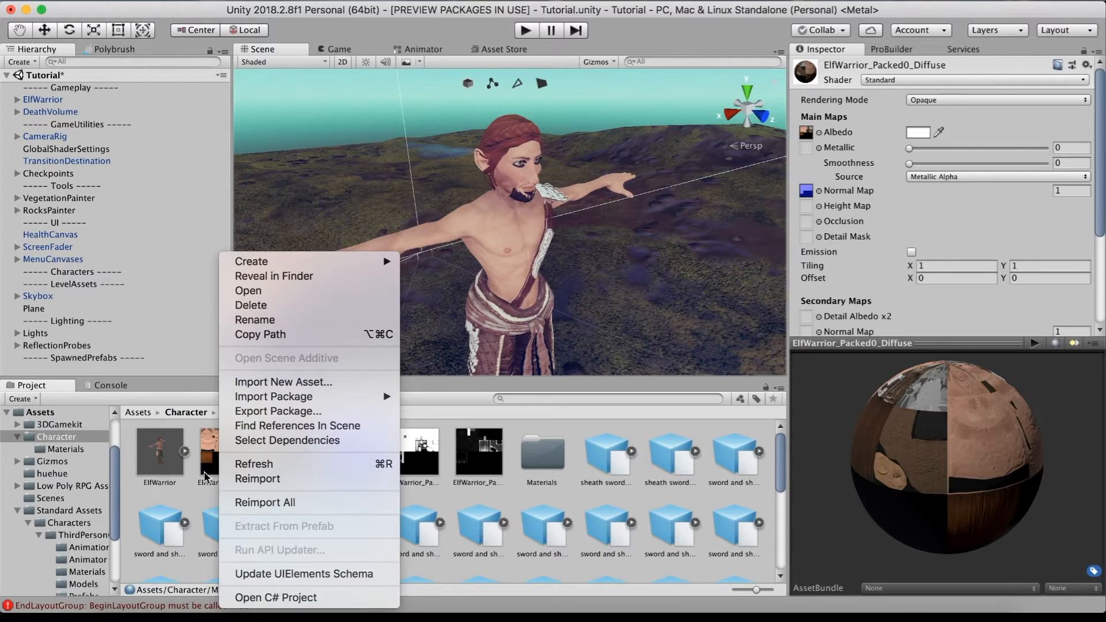
pyautogui.click(197, 496)
pyautogui.click(226, 463)
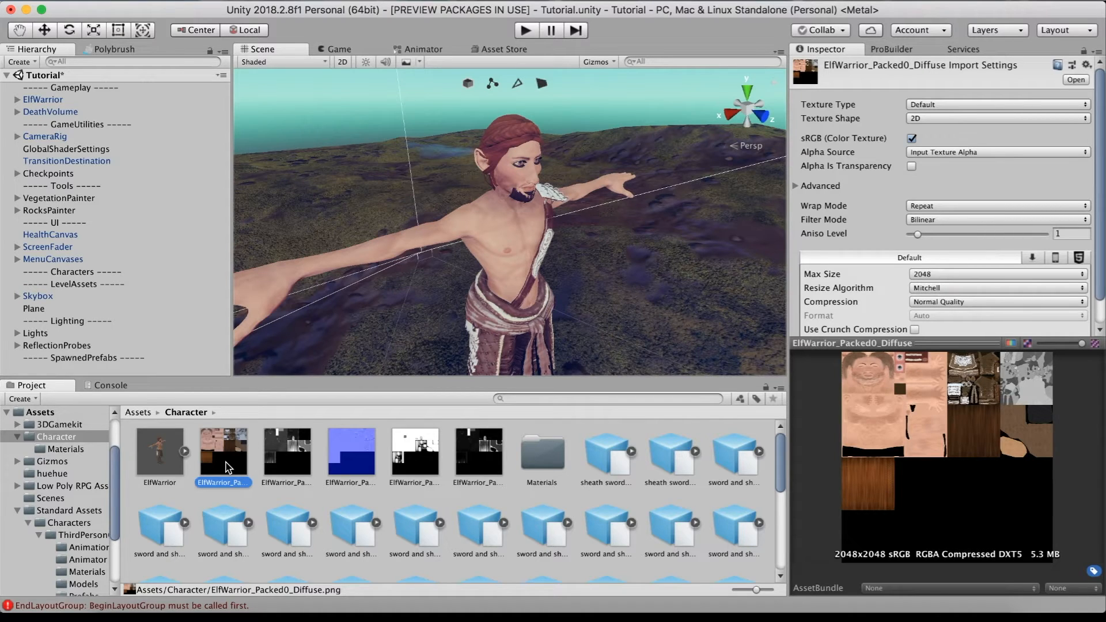
pyautogui.rightClick(225, 464)
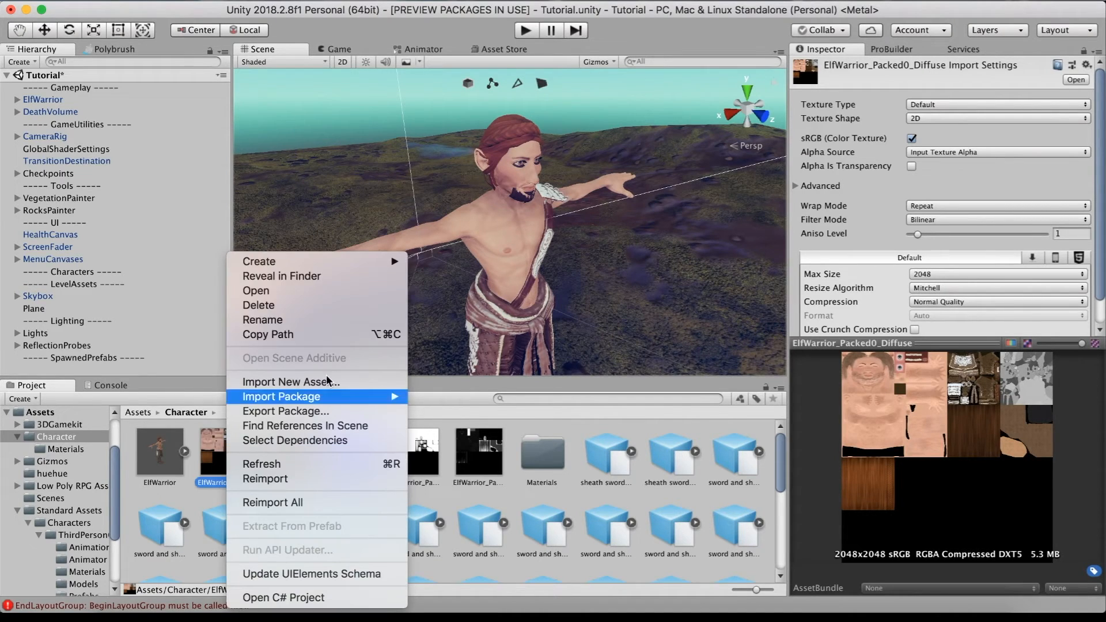
pyautogui.click(299, 276)
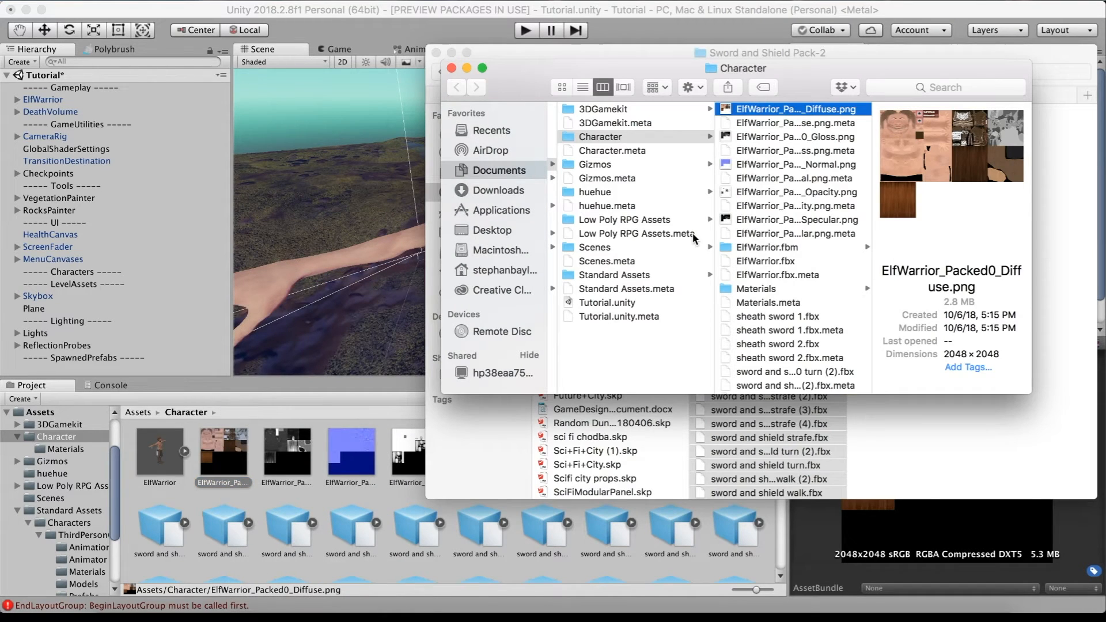
pyautogui.rightClick(814, 110)
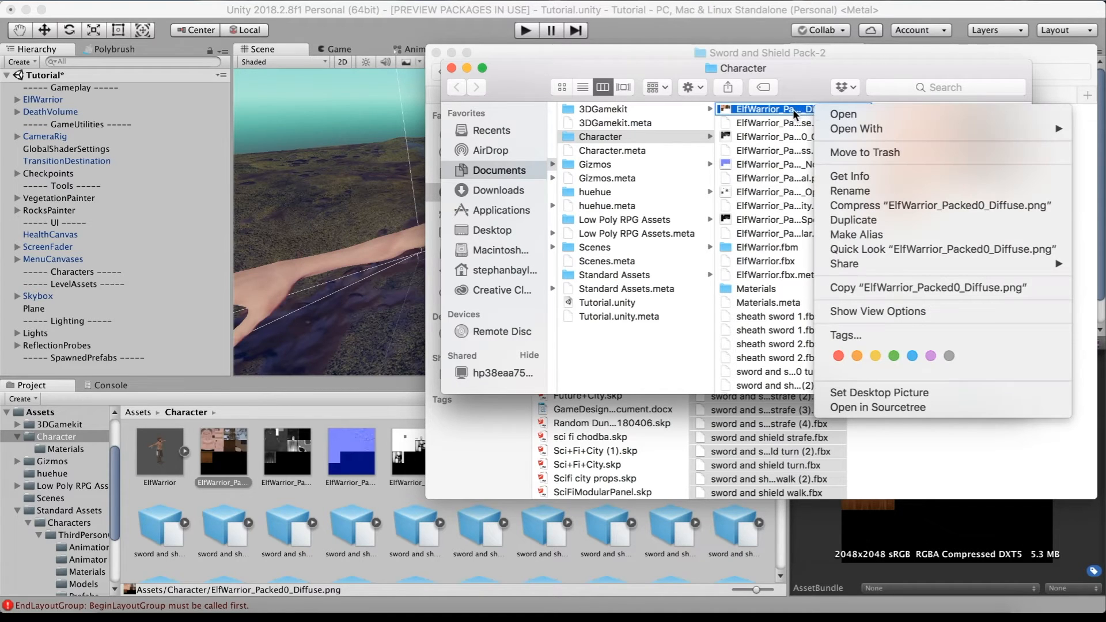
pyautogui.moveTo(883, 130)
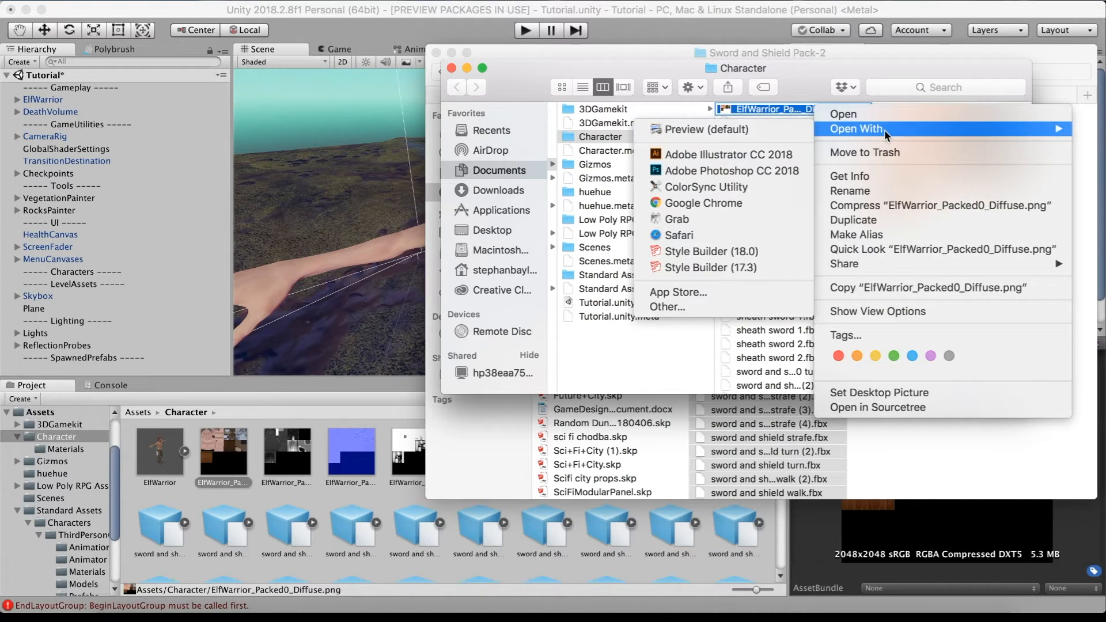
pyautogui.click(774, 172)
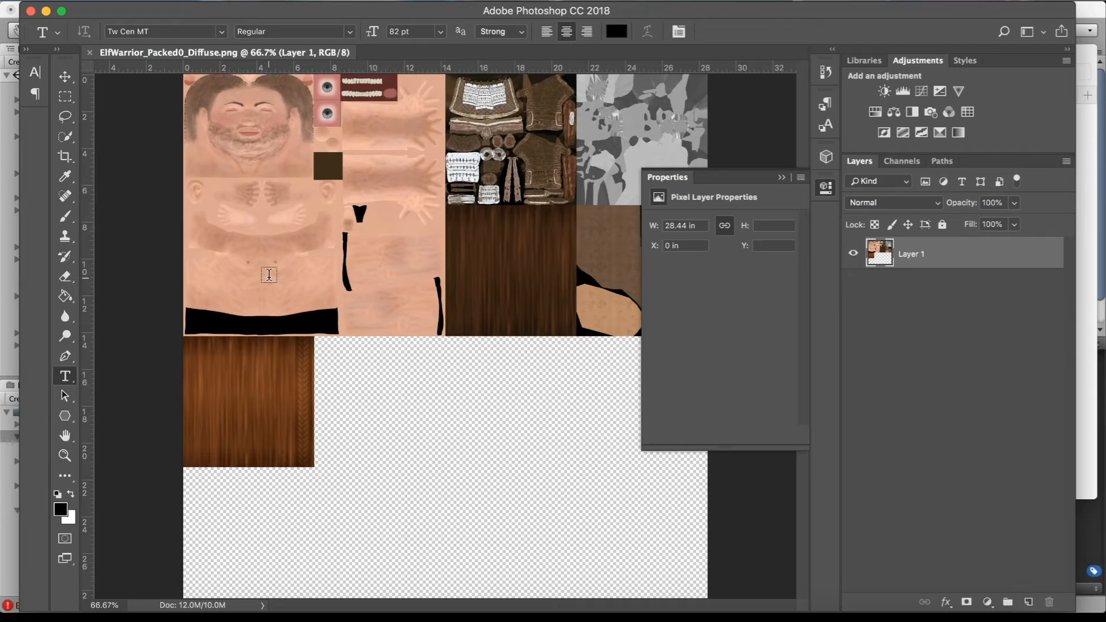
# Step: Examine the skin, face and clothing areas of the diffuse texture, with the Brush tool active
pyautogui.keyDown('alt'); pyautogui.scroll(5, 269, 275); pyautogui.keyUp('alt')
pyautogui.scroll(5, 269, 275)
pyautogui.hscroll(-4, 269, 275)
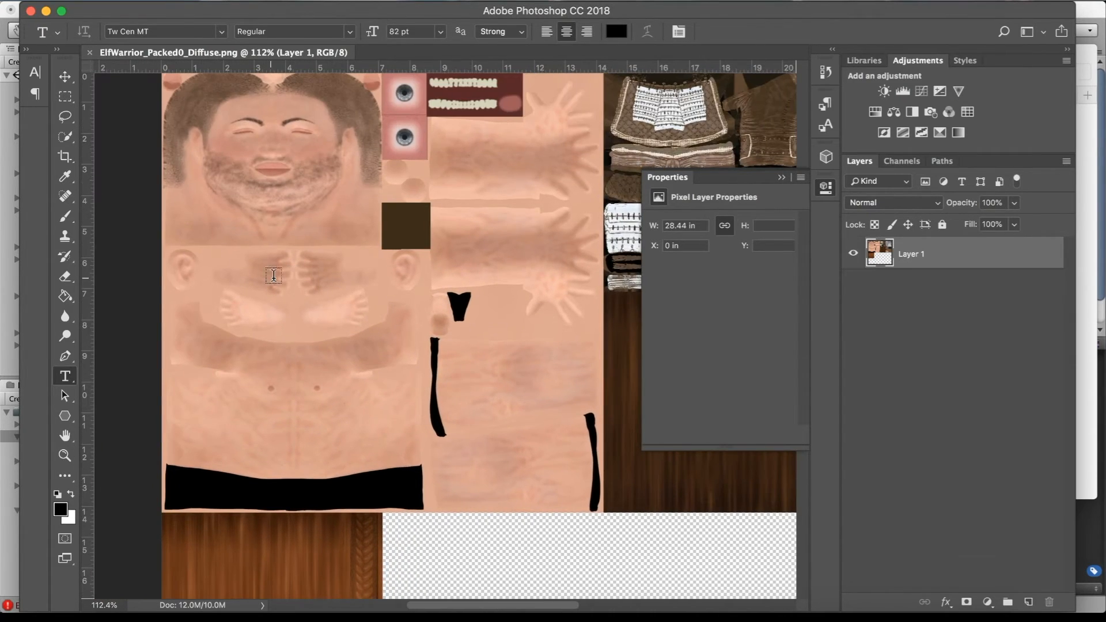
pyautogui.click(65, 216)
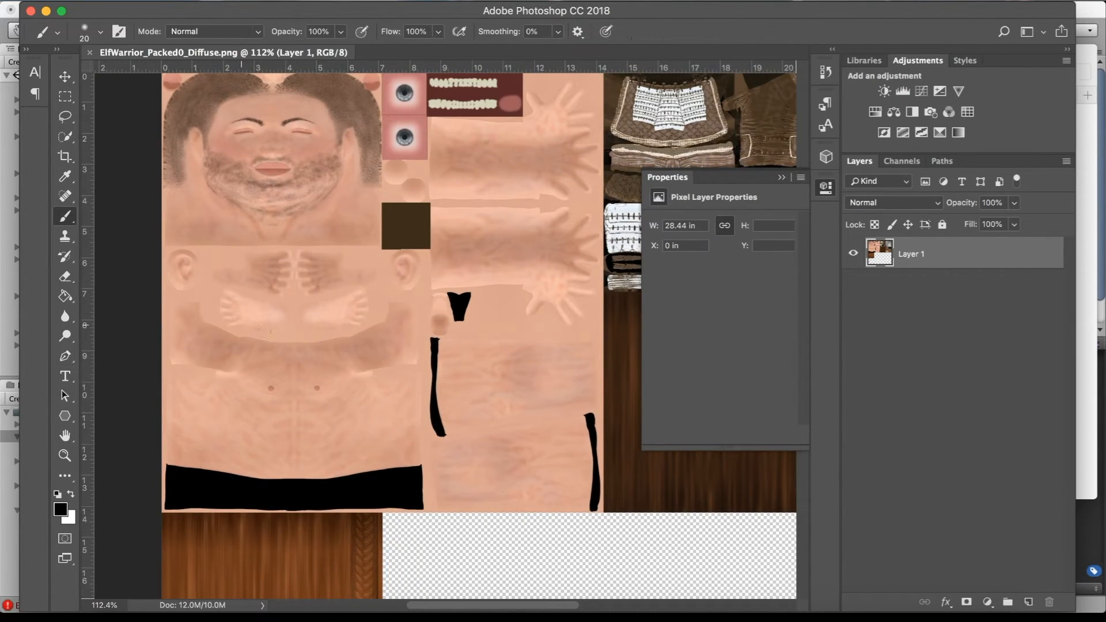
pyautogui.hscroll(3, 403, 311)
pyautogui.scroll(3, 403, 311)
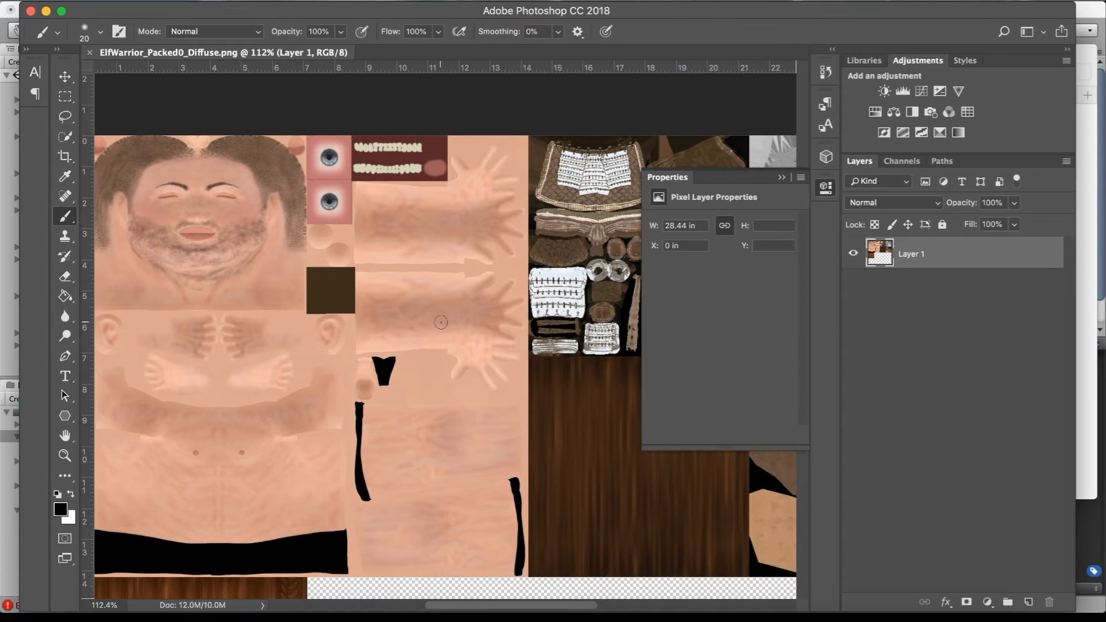
pyautogui.hscroll(3, 441, 322)
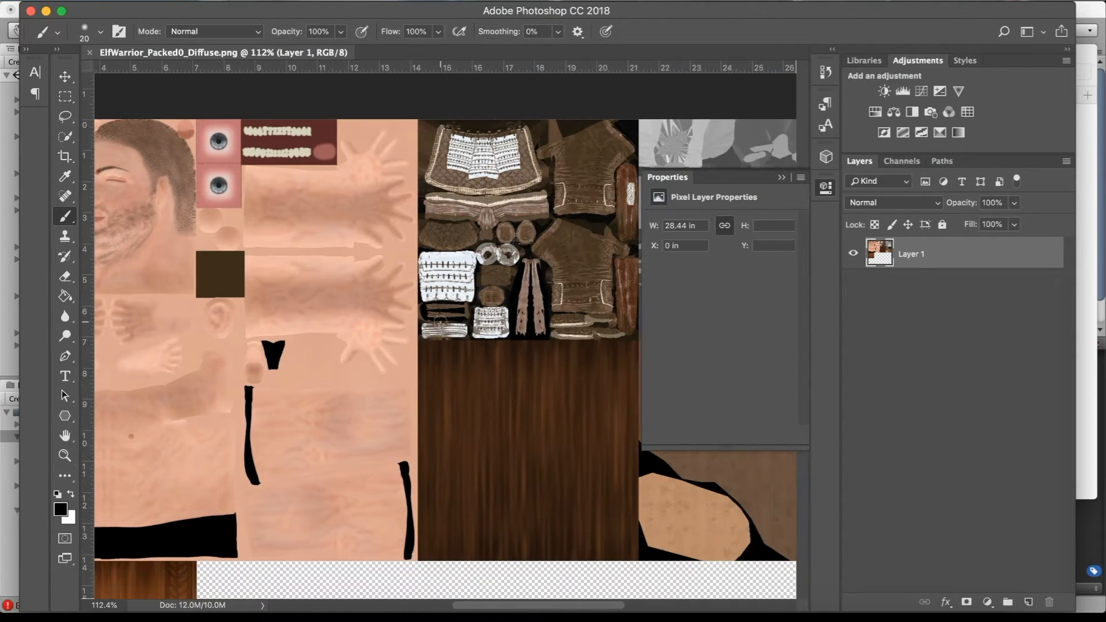
pyautogui.scroll(-3, 440, 322)
pyautogui.hscroll(-3, 441, 322)
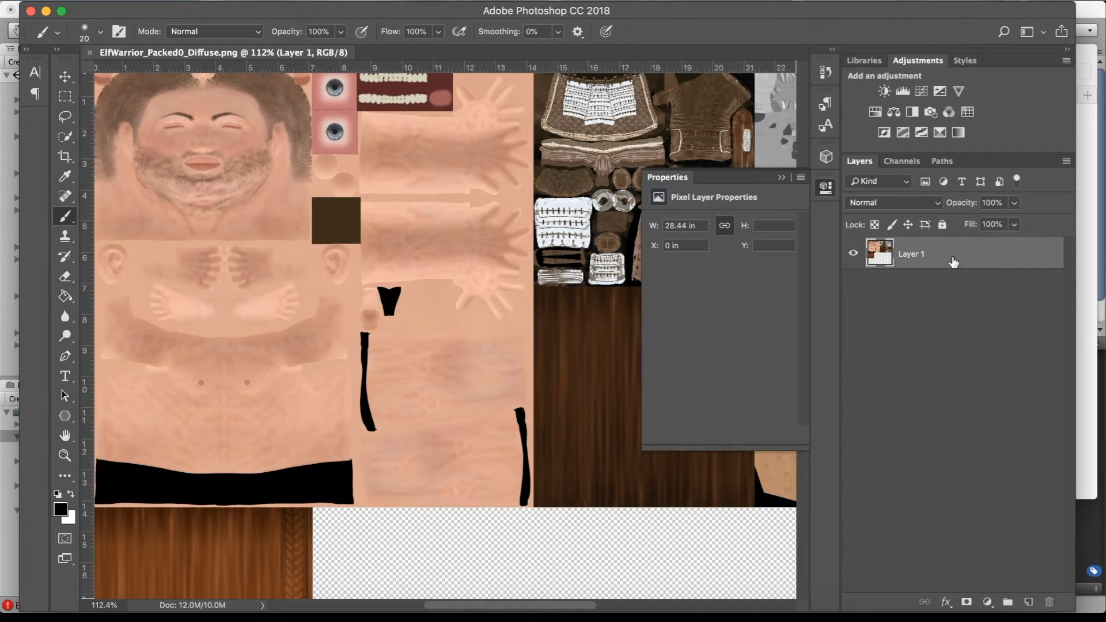
# Step: Duplicate Layer 1 as Layer 1 copy within the same document and hide the original layer
pyautogui.rightClick(951, 262)
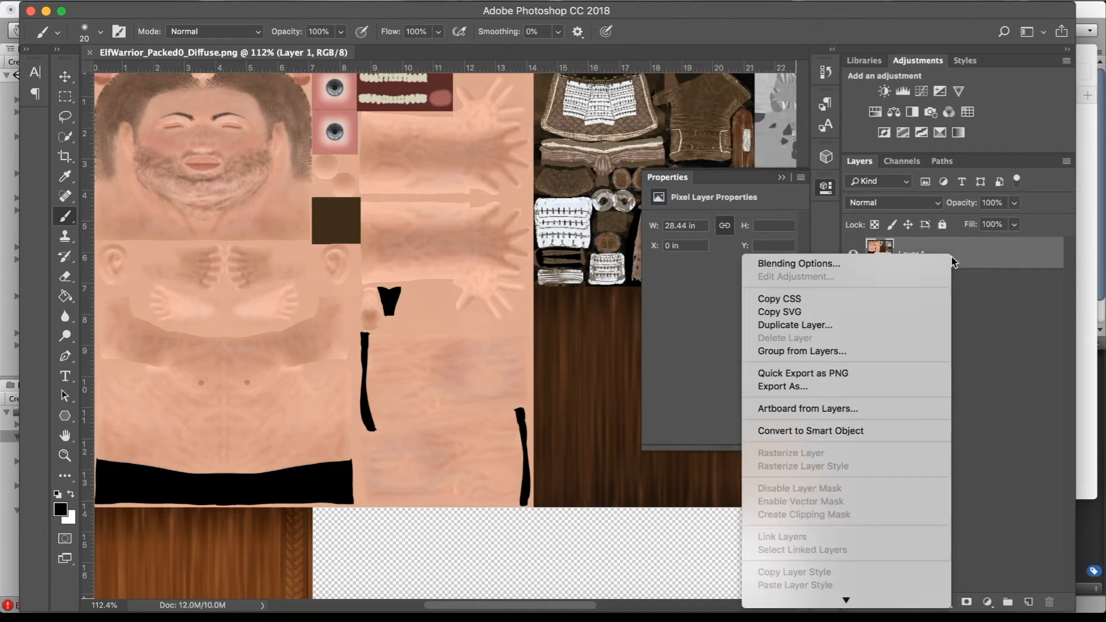
pyautogui.click(891, 325)
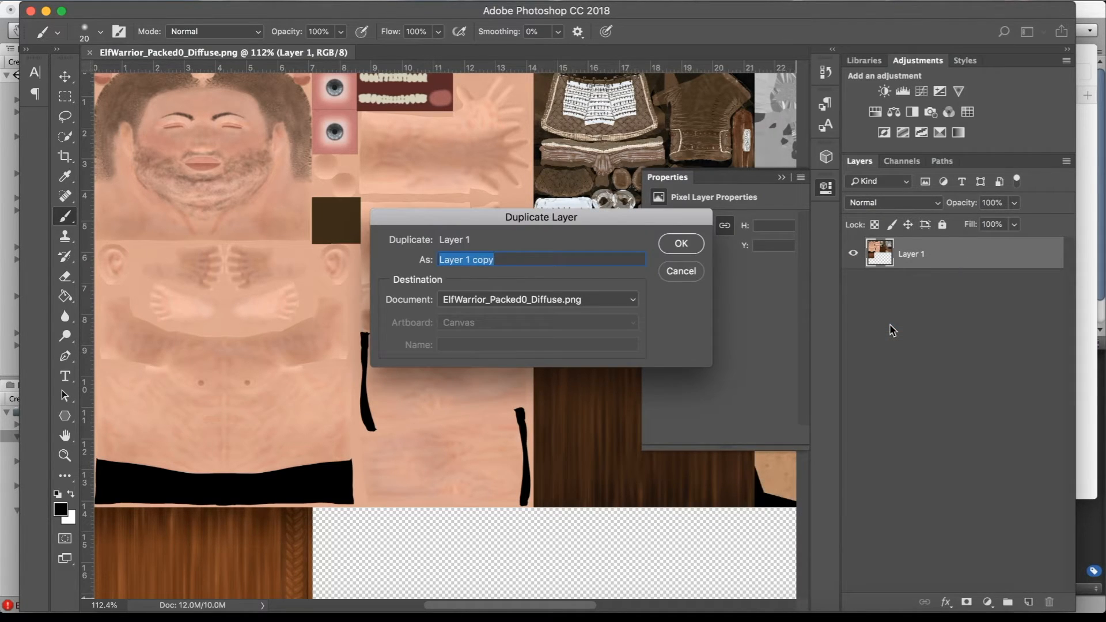
pyautogui.press('Return')
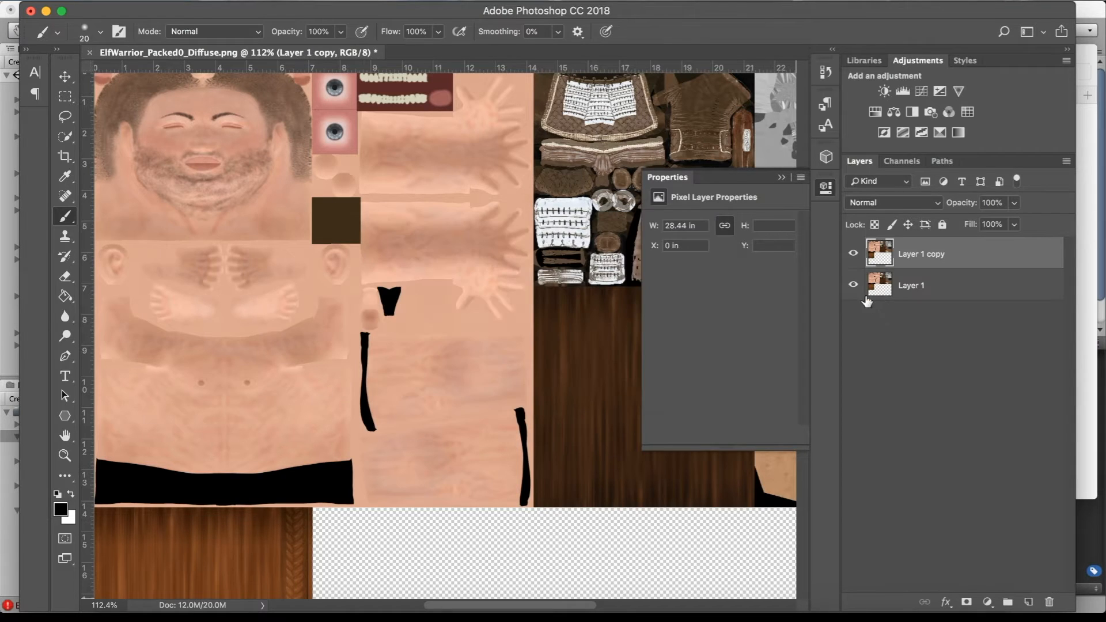
pyautogui.click(855, 287)
# Step: Apply the Oil Paint filter to Layer 1 copy with Stylization 9.9, Cleanliness 9.8 and Bristle Detail 0.4
pyautogui.click(376, 1)
pyautogui.moveTo(460, 189)
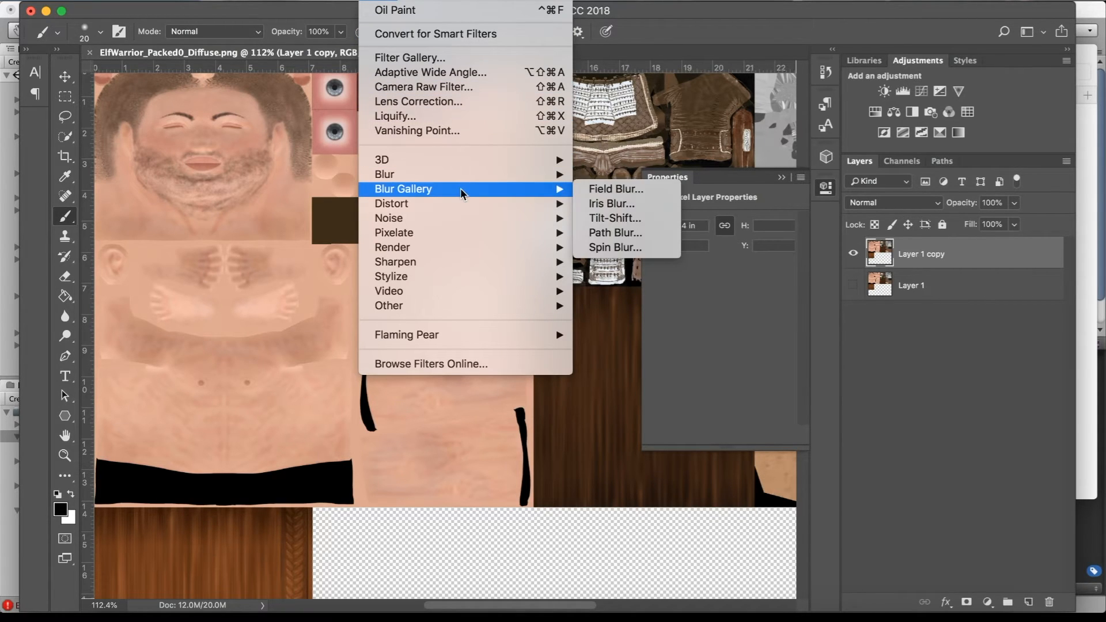
pyautogui.moveTo(514, 279)
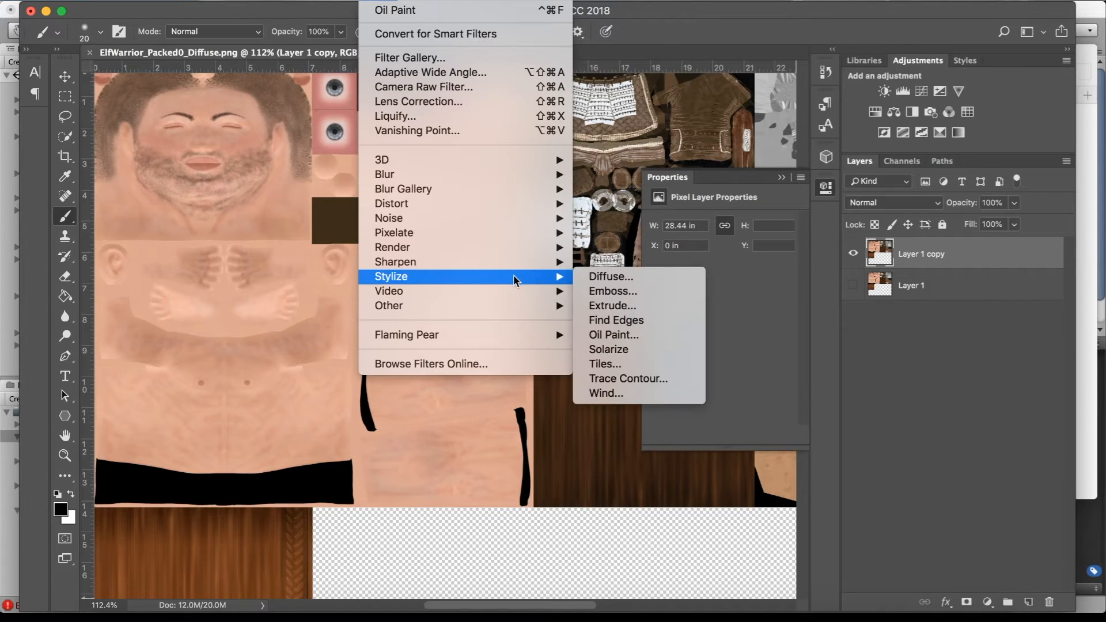
pyautogui.click(637, 340)
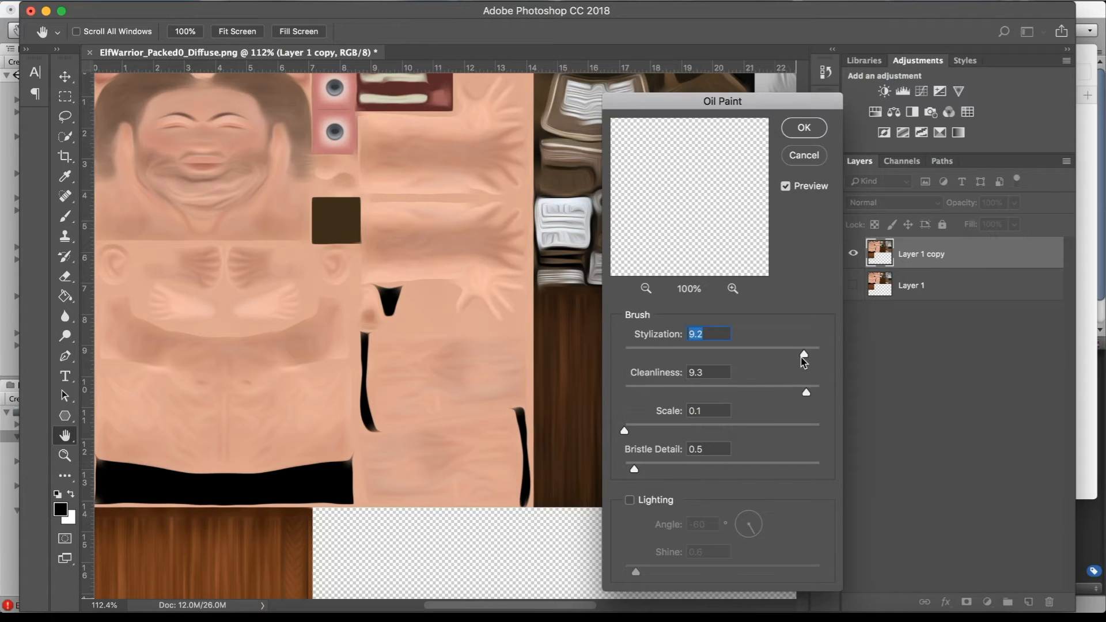
pyautogui.moveTo(804, 356); pyautogui.dragTo(742, 358)
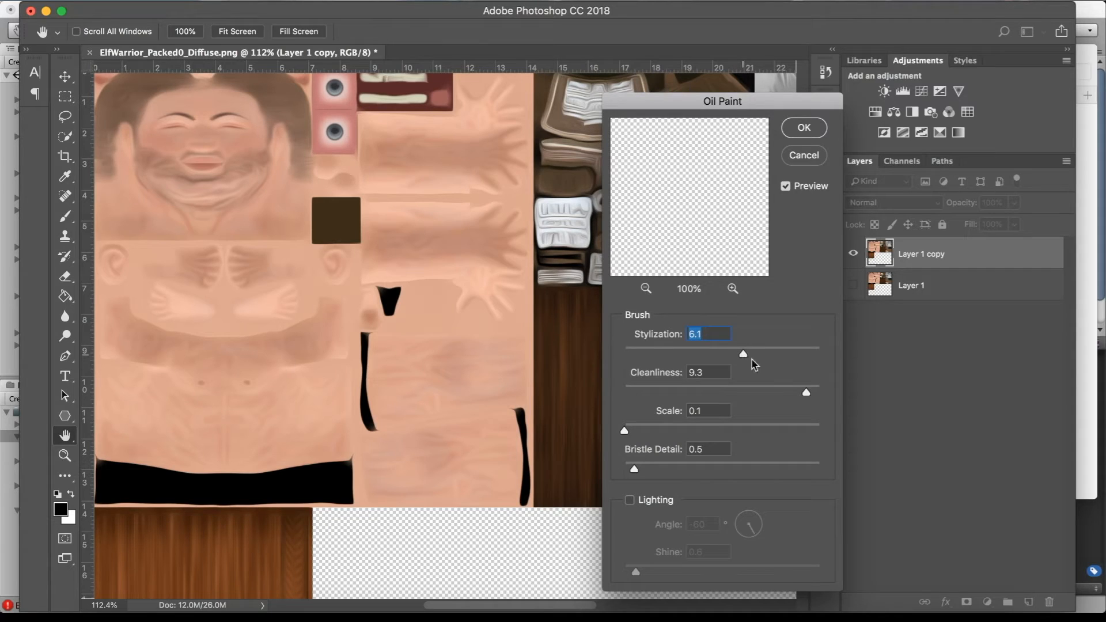
pyautogui.moveTo(806, 396); pyautogui.dragTo(720, 399)
pyautogui.moveTo(718, 394); pyautogui.dragTo(794, 395)
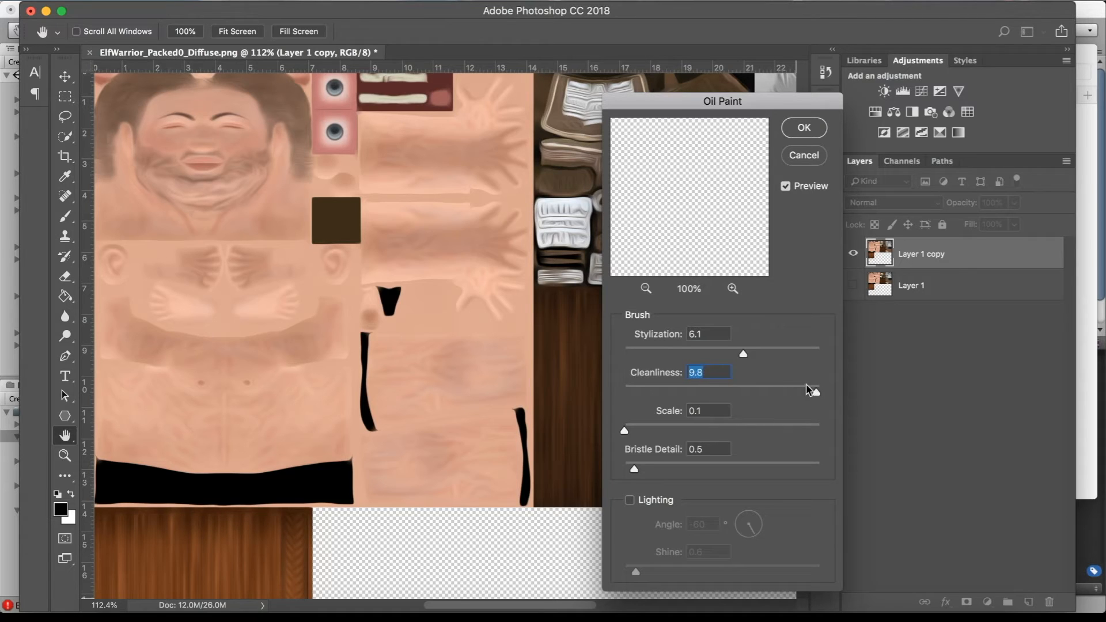
pyautogui.moveTo(634, 470); pyautogui.dragTo(765, 471)
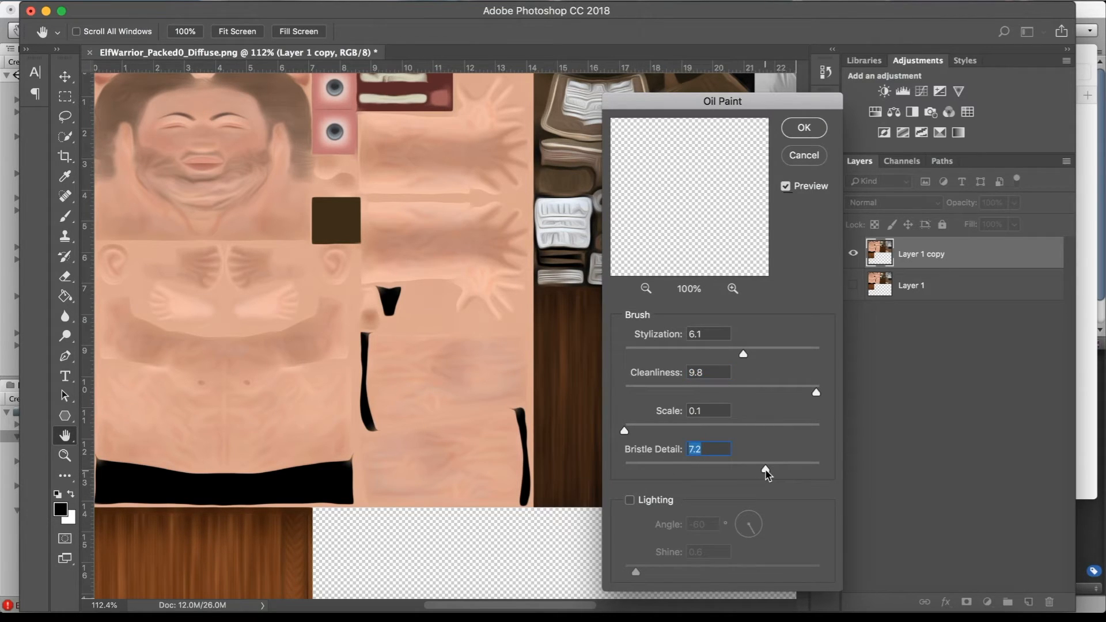
pyautogui.moveTo(766, 472); pyautogui.dragTo(633, 473)
pyautogui.moveTo(742, 352); pyautogui.dragTo(819, 356)
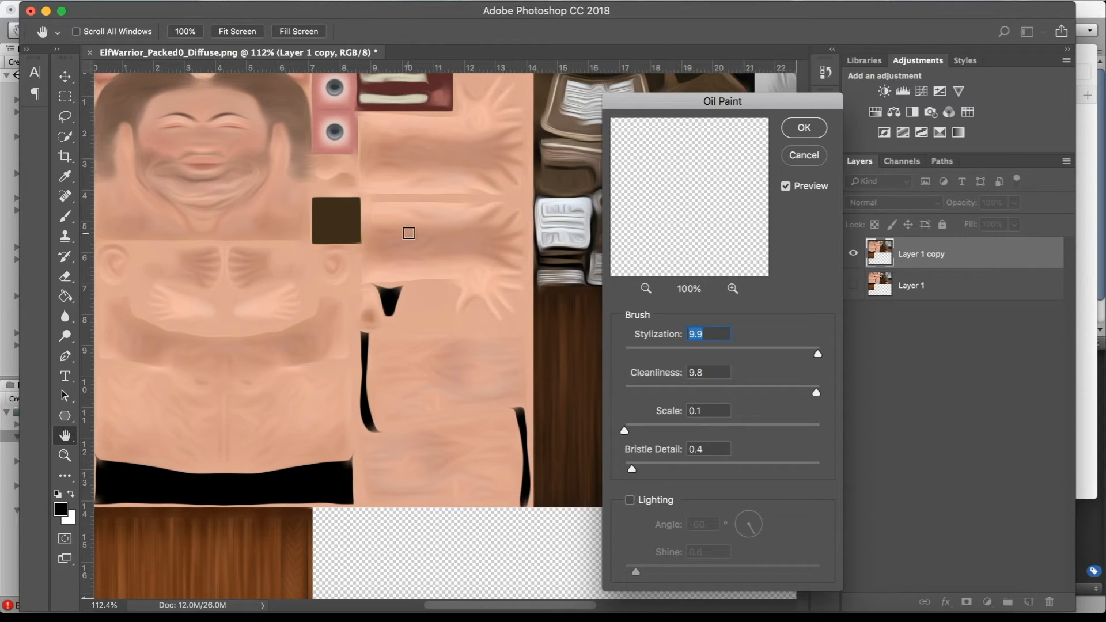
pyautogui.click(805, 134)
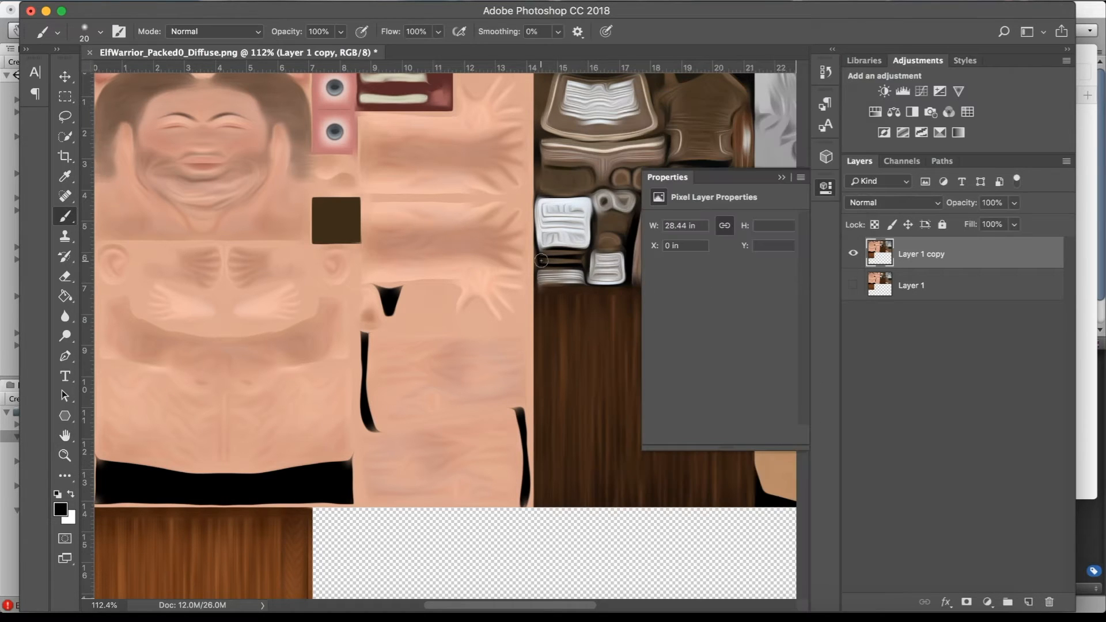
# Step: Inspect the oil-painted face and eye areas of the texture up close
pyautogui.scroll(5, 519, 260)
pyautogui.hscroll(-6, 518, 260)
pyautogui.scroll(-3, 519, 260)
pyautogui.keyDown('alt'); pyautogui.scroll(1, 518, 260); pyautogui.keyUp('alt')
pyautogui.keyDown('alt'); pyautogui.scroll(6, 519, 260); pyautogui.keyUp('alt')
pyautogui.scroll(4, 548, 291)
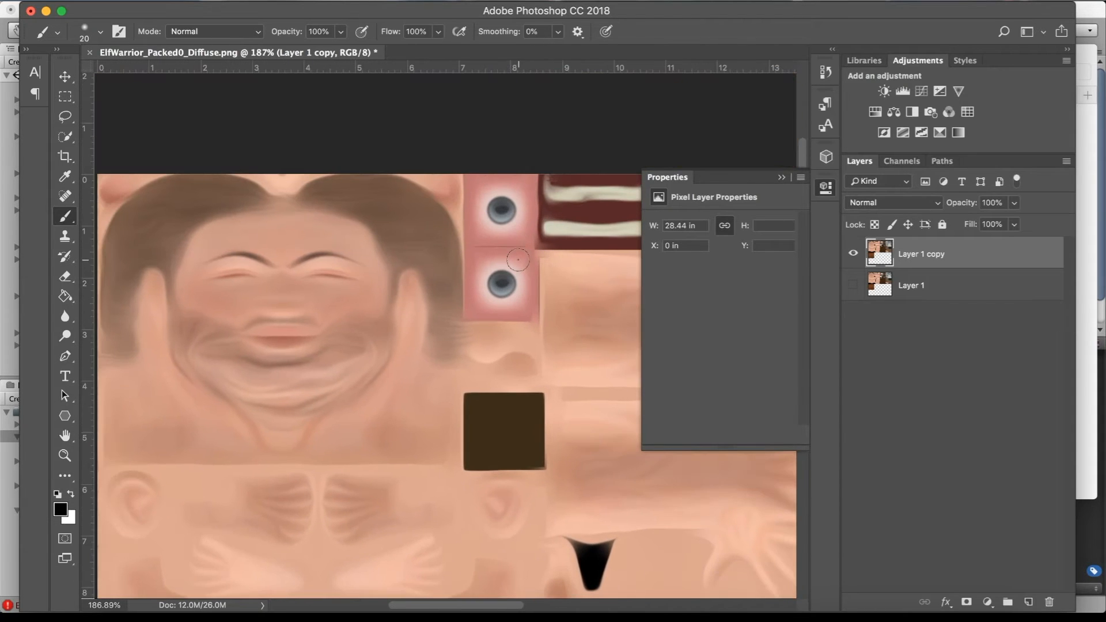
# Step: Examine the oil-painted skin, arm, clothing, leather and wood areas across the whole diffuse texture
pyautogui.scroll(-5, 354, 308)
pyautogui.hscroll(8, 354, 308)
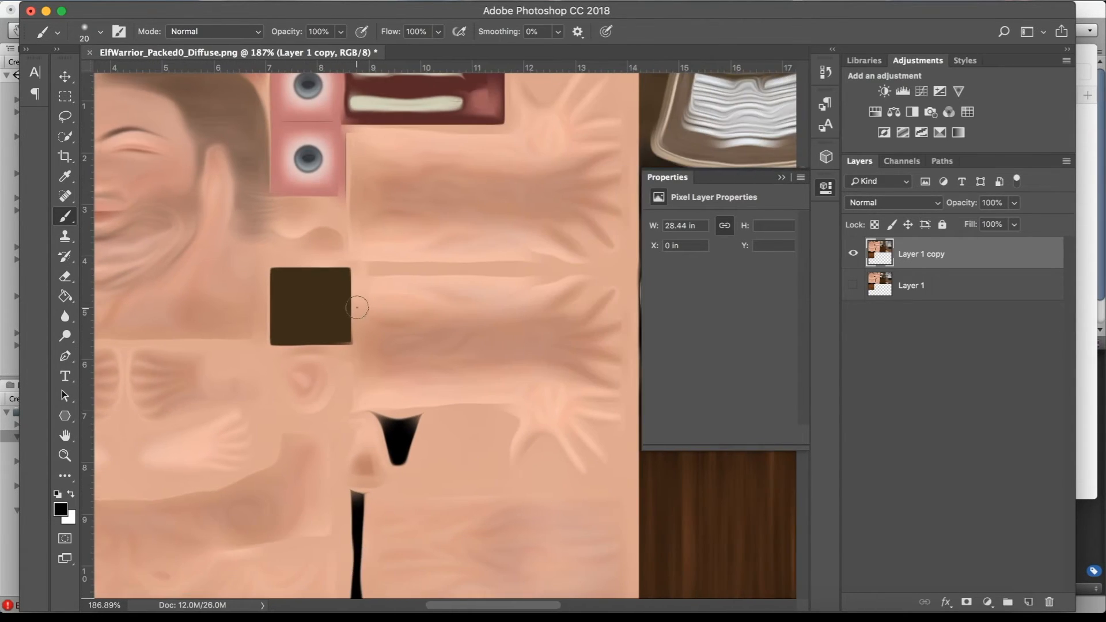
pyautogui.hscroll(10, 357, 307)
pyautogui.scroll(-3, 356, 307)
pyautogui.hscroll(3, 357, 307)
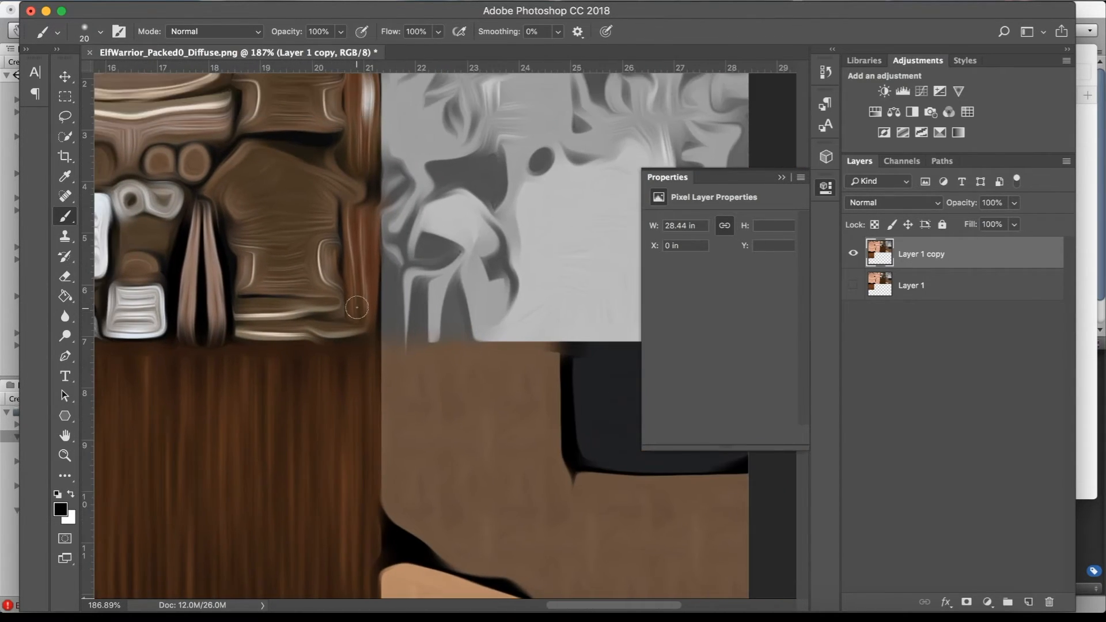
pyautogui.scroll(5, 356, 307)
pyautogui.hscroll(-3, 357, 307)
pyautogui.scroll(2, 356, 308)
pyautogui.keyDown('alt'); pyautogui.scroll(-1, 356, 308); pyautogui.keyUp('alt')
pyautogui.hscroll(-10, 357, 308)
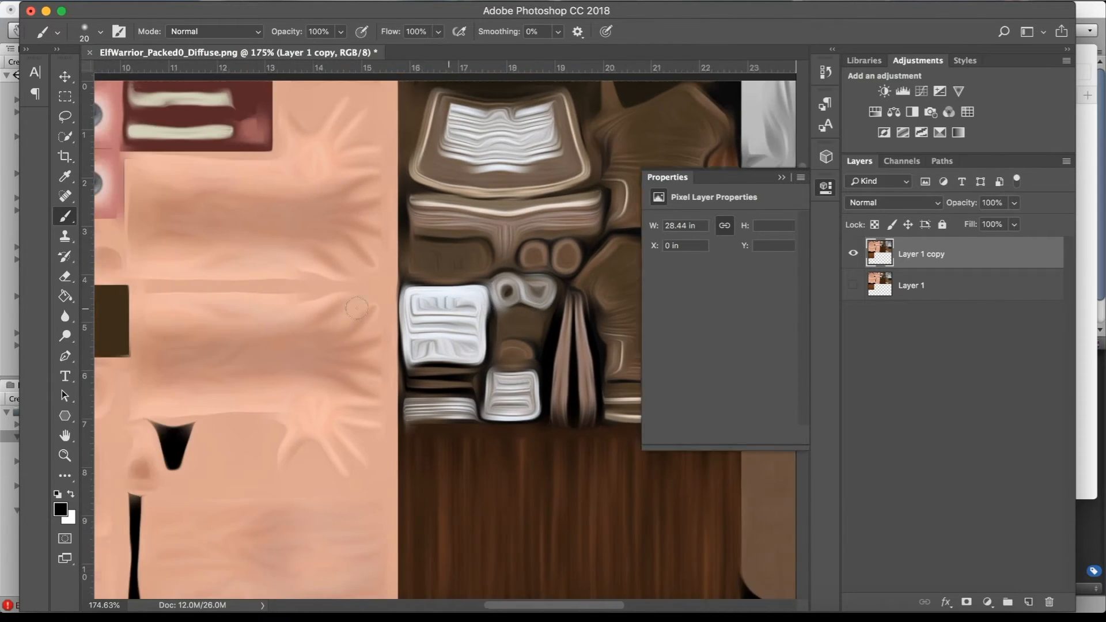
pyautogui.scroll(8, 357, 308)
pyautogui.hscroll(-3, 356, 308)
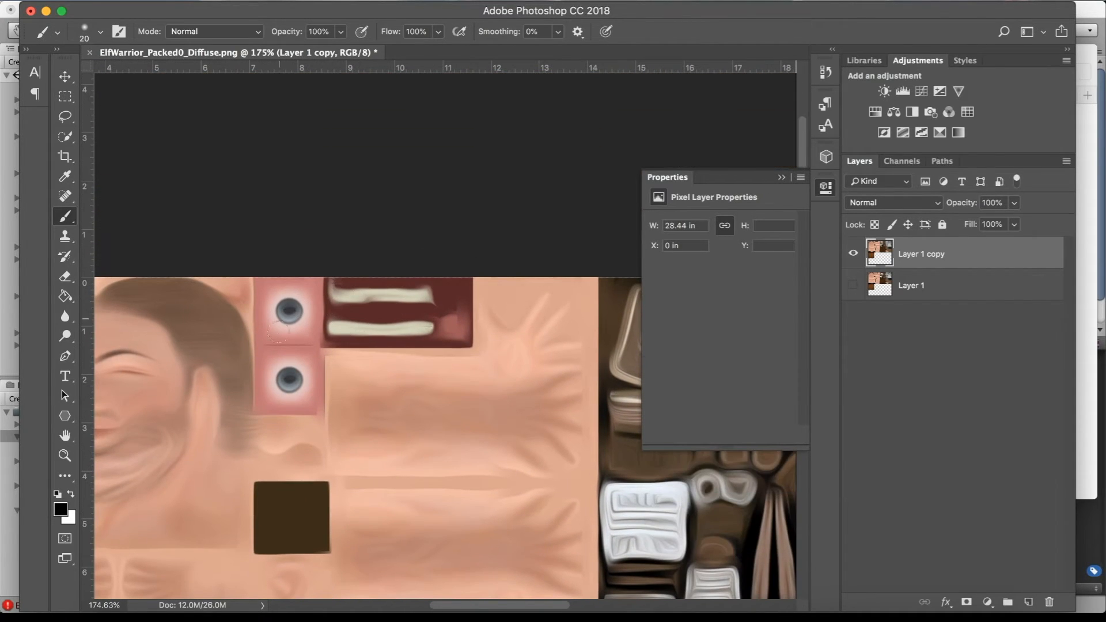
pyautogui.scroll(-6, 293, 398)
pyautogui.hscroll(-3, 294, 397)
pyautogui.scroll(-2, 261, 187)
pyautogui.scroll(-15, 261, 187)
pyautogui.hscroll(-2, 260, 185)
pyautogui.scroll(2, 388, 315)
pyautogui.hscroll(2, 388, 316)
pyautogui.hscroll(15, 388, 316)
pyautogui.scroll(8, 388, 315)
pyautogui.hscroll(-6, 388, 316)
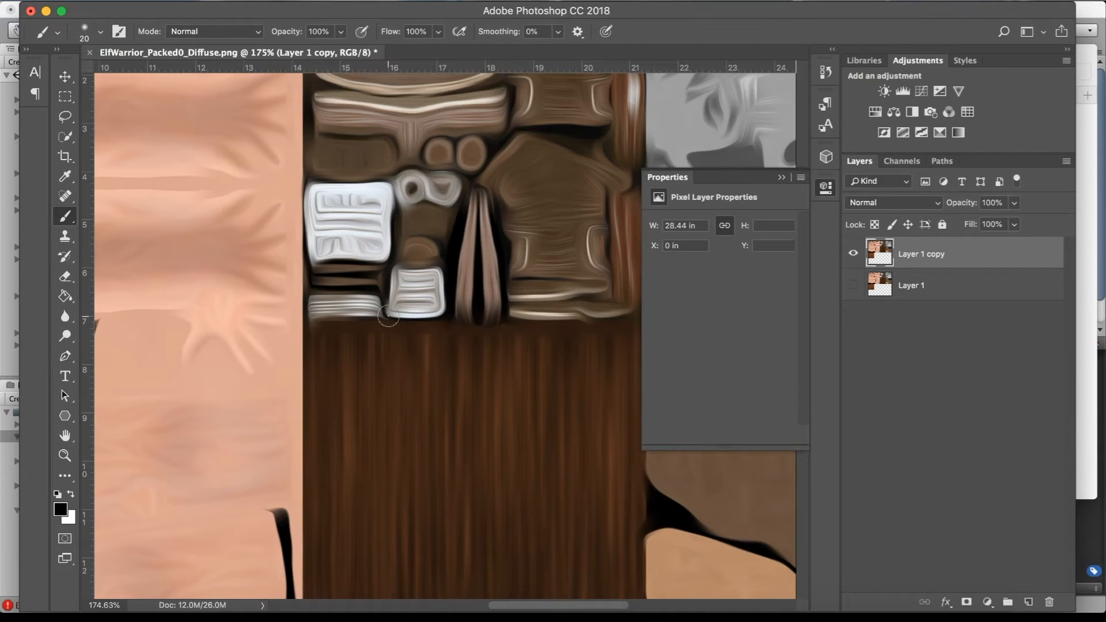
pyautogui.keyDown('alt'); pyautogui.scroll(-3, 388, 315); pyautogui.keyUp('alt')
pyautogui.keyDown('alt'); pyautogui.scroll(-2, 388, 316); pyautogui.keyUp('alt')
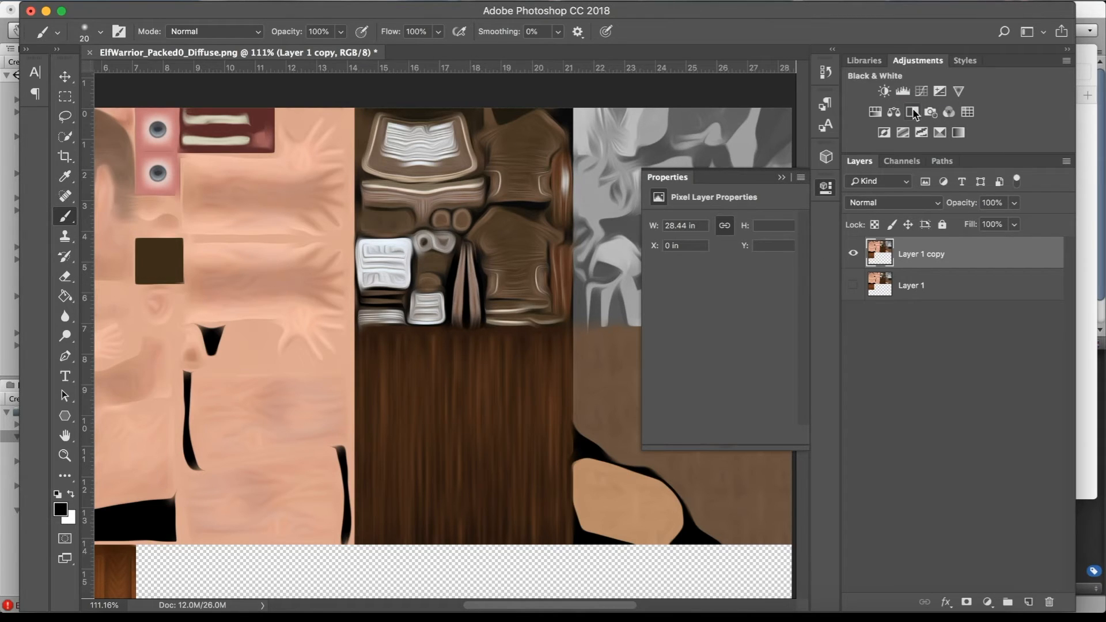
# Step: Add a Hue/Saturation adjustment layer above Layer 1 copy with Saturation +20 and Lightness +4
pyautogui.click(875, 113)
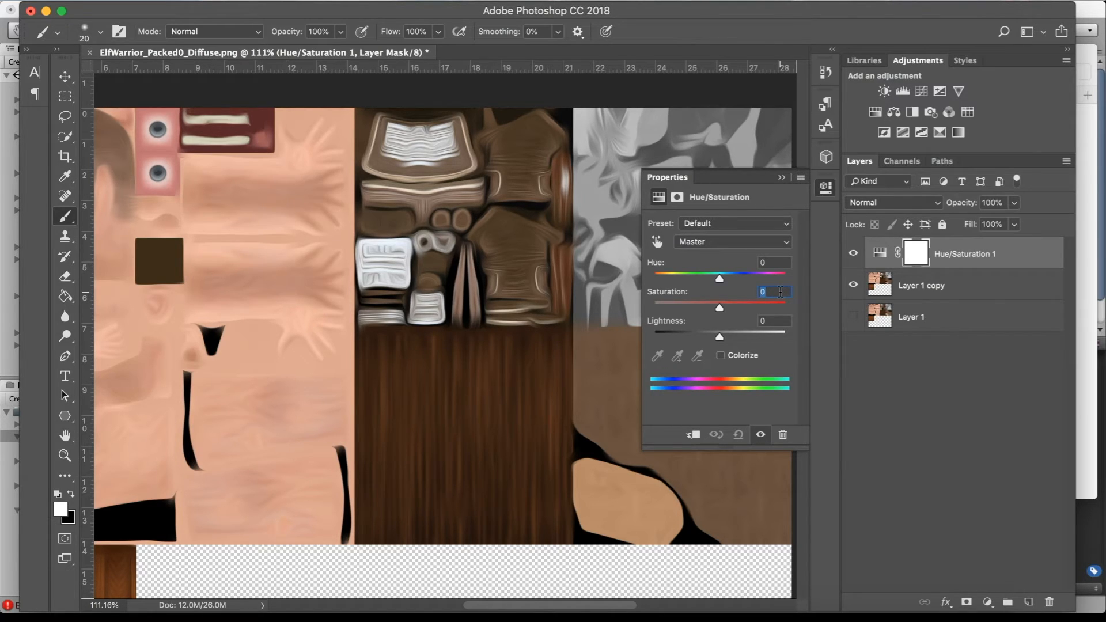
pyautogui.hotkey('shift', 'Up')
pyautogui.hotkey('shift', 'Up')
pyautogui.click(778, 320)
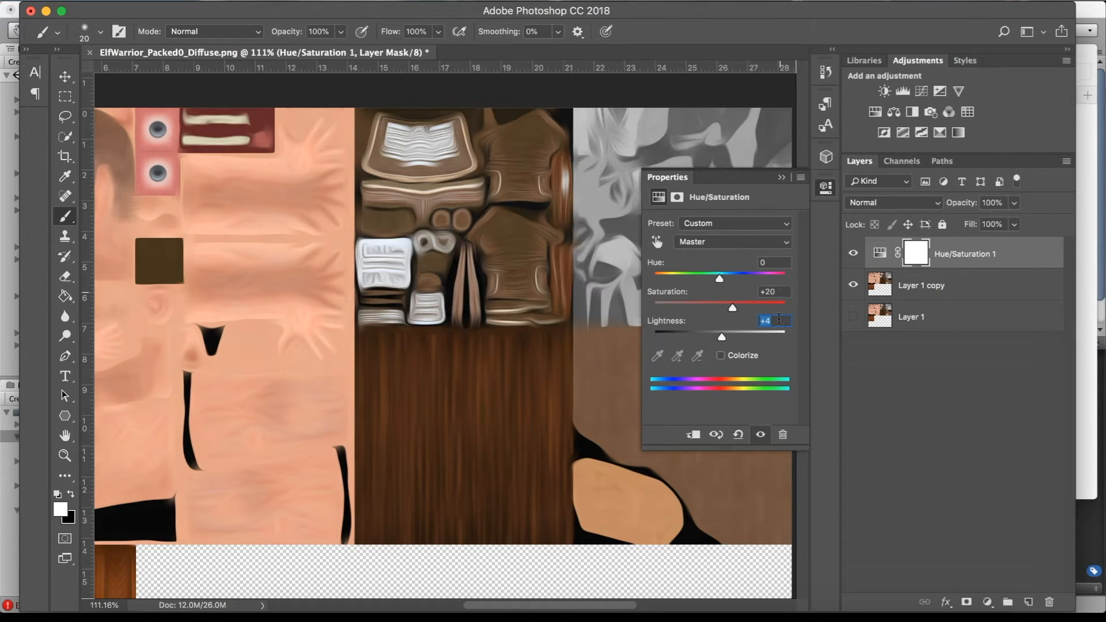
pyautogui.hscroll(-5, 420, 313)
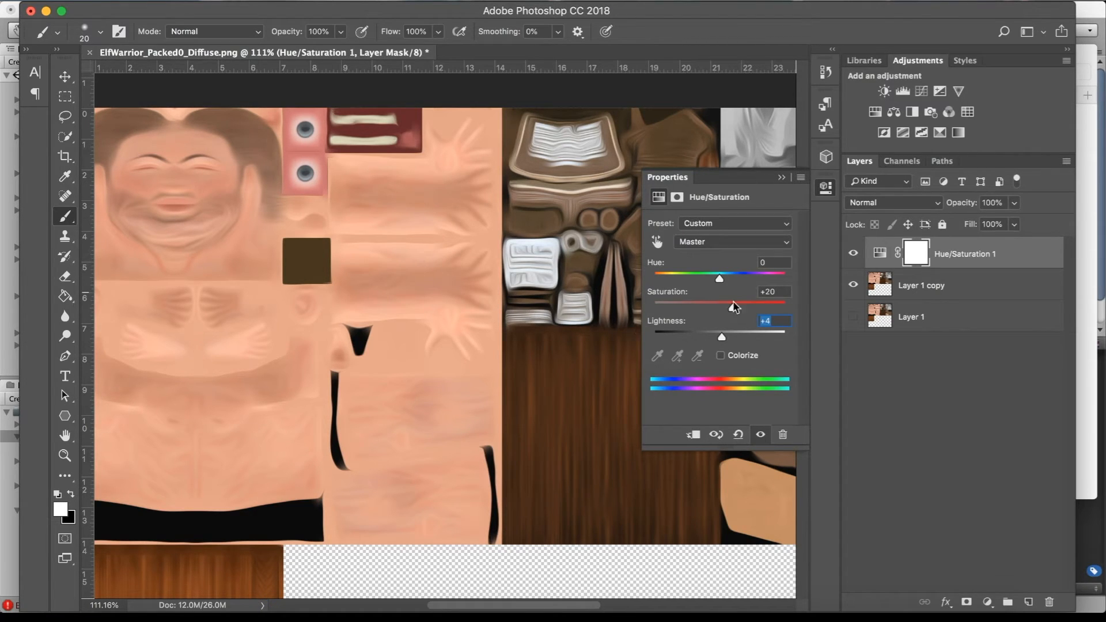
pyautogui.click(781, 292)
# Step: Add a Curves adjustment layer with an S-shaped curve, using a highlight point near 170/191 and a shadow point at input 84, output 78
pyautogui.click(923, 94)
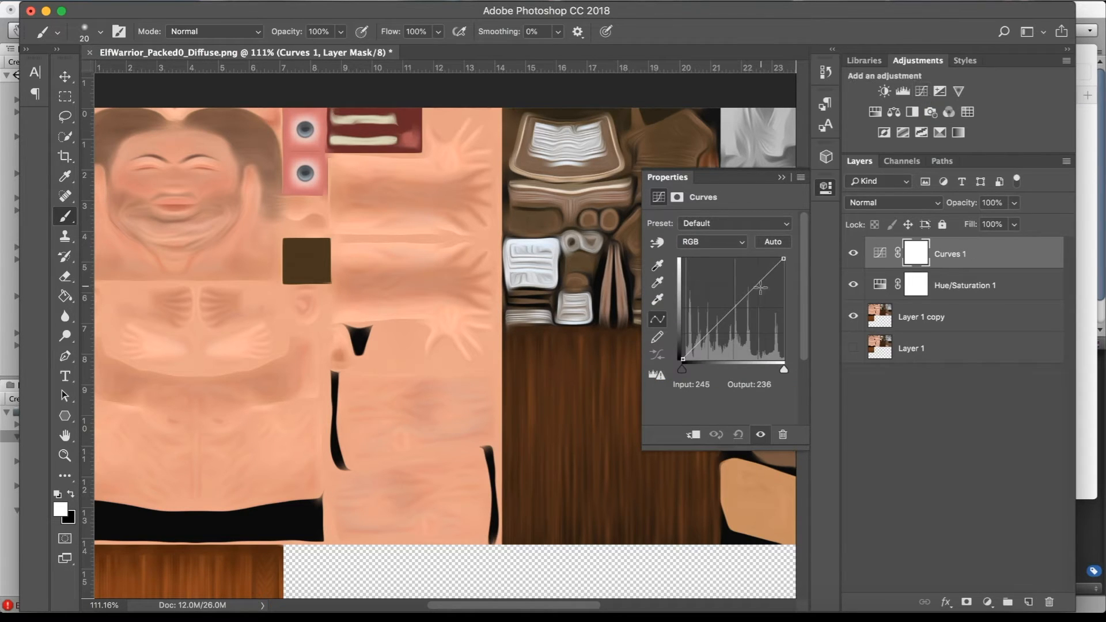
pyautogui.click(751, 285)
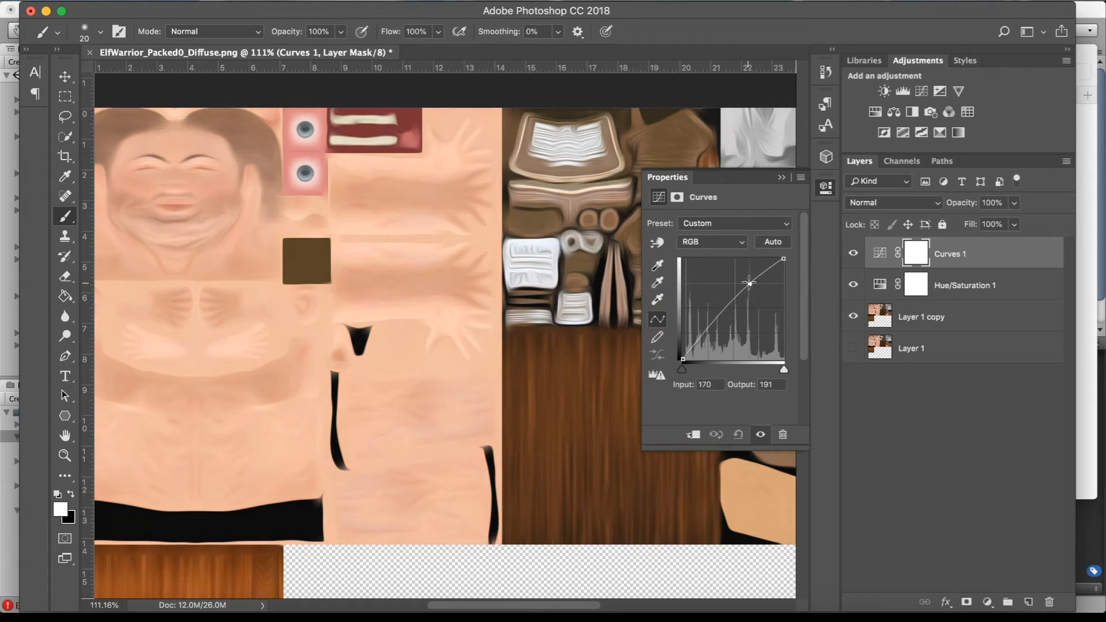
pyautogui.click(714, 327)
pyautogui.moveTo(714, 327); pyautogui.dragTo(715, 327)
pyautogui.moveTo(751, 284); pyautogui.dragTo(747, 283)
pyautogui.moveTo(714, 329); pyautogui.dragTo(715, 330)
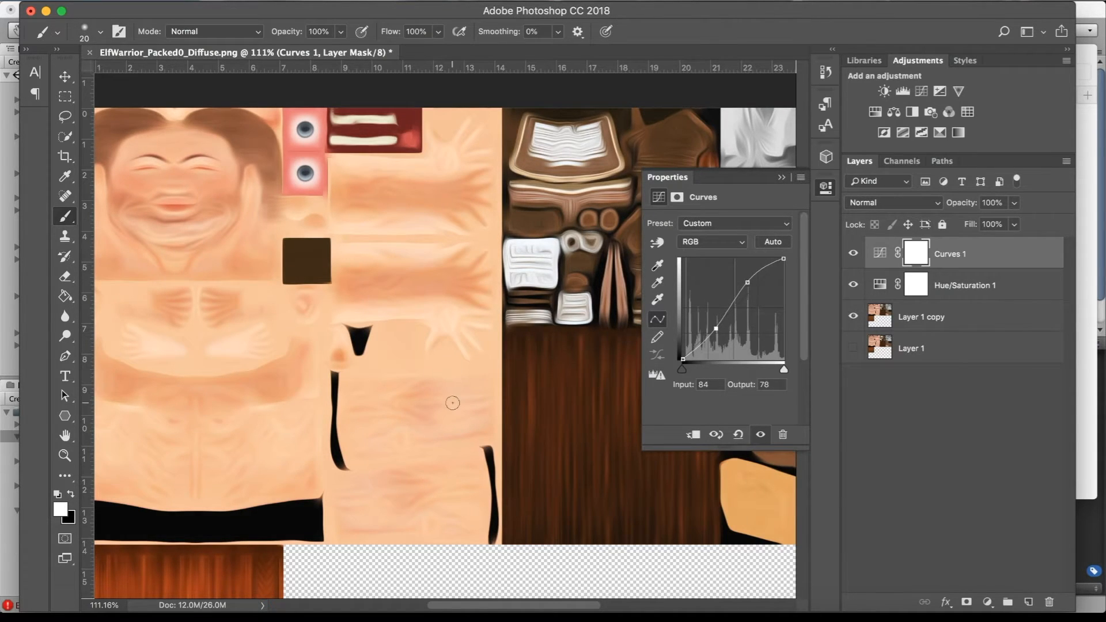
pyautogui.scroll(-4, 453, 402)
pyautogui.hscroll(-4, 452, 402)
pyautogui.scroll(4, 453, 403)
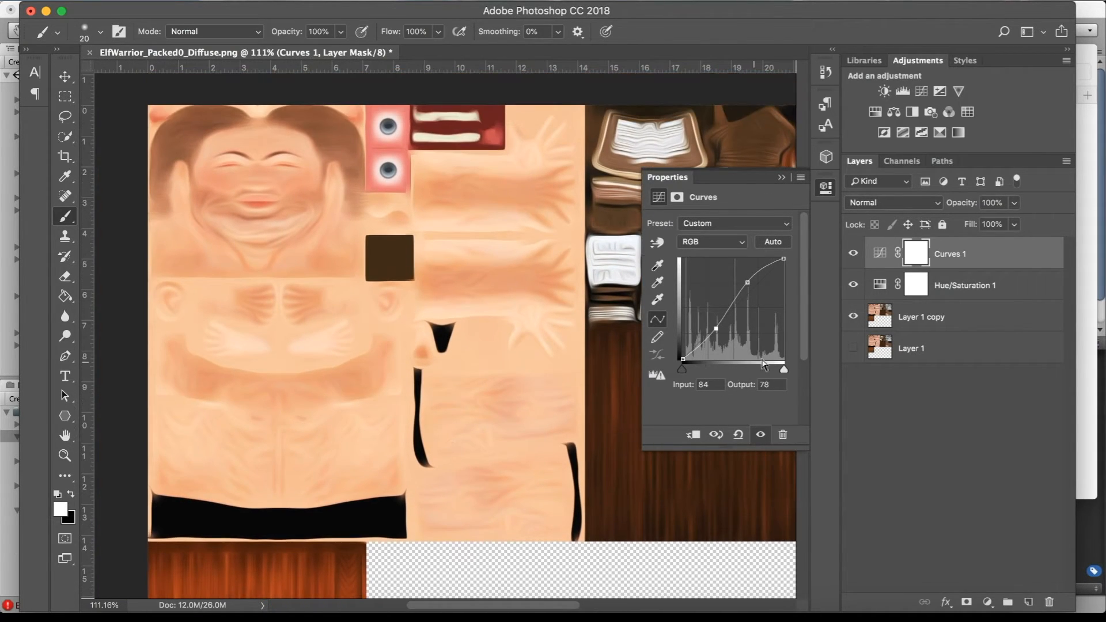
# Step: Group Curves 1, Hue/Saturation 1 and Layer 1 copy, show Layer 1, and compare the original with the stylized version
pyautogui.keyDown('shift'); pyautogui.click(962, 316); pyautogui.keyUp('shift')
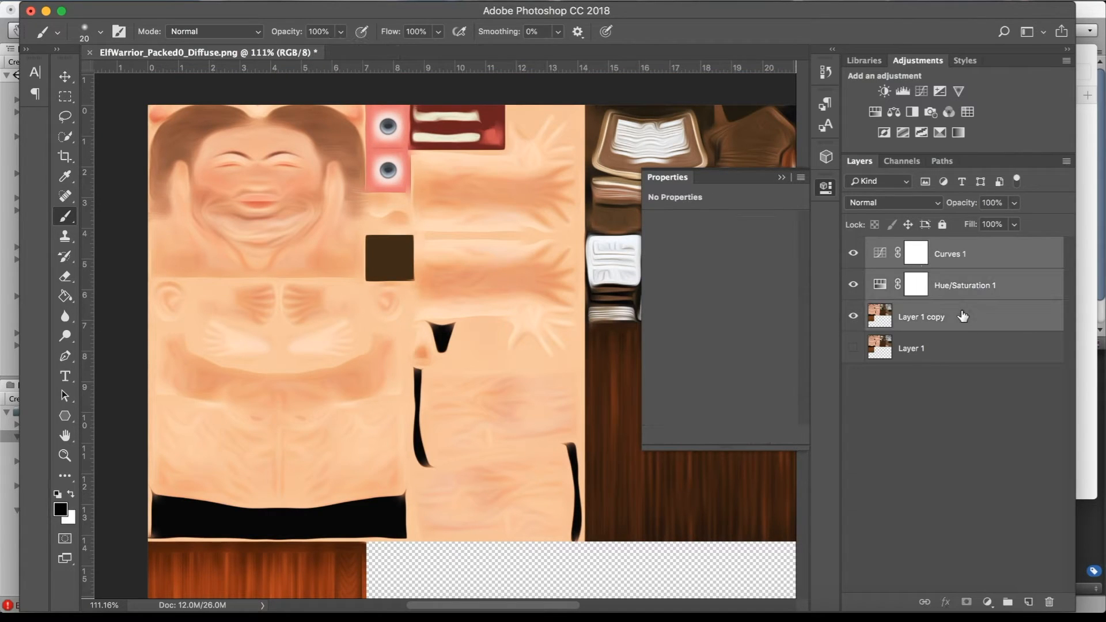
pyautogui.click(1007, 602)
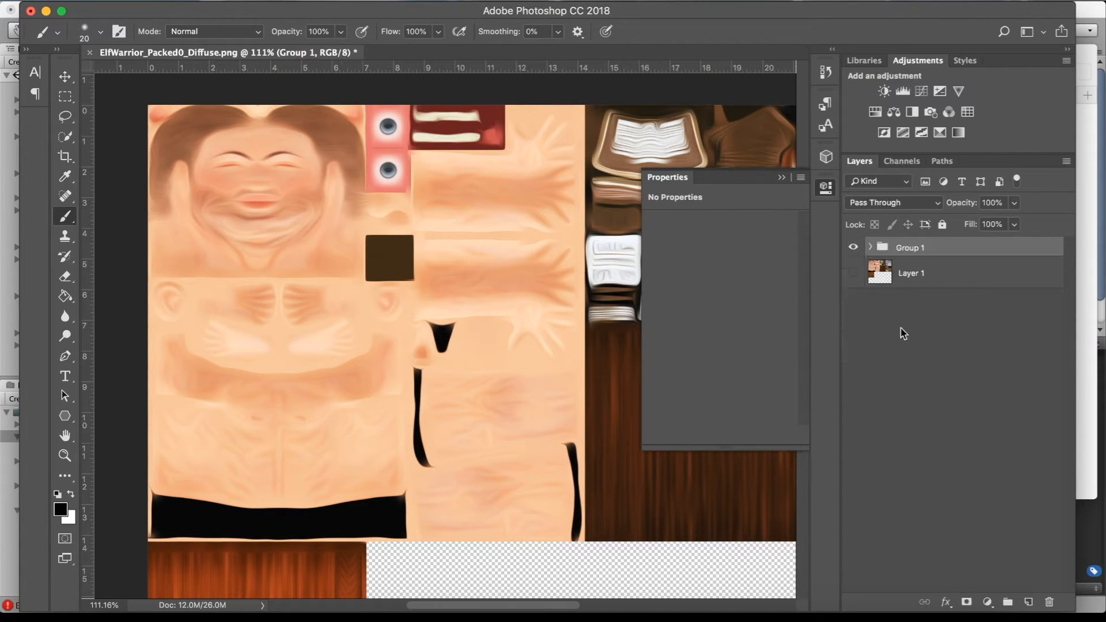
pyautogui.click(853, 273)
pyautogui.click(853, 248)
pyautogui.click(853, 248)
pyautogui.click(853, 247)
pyautogui.click(853, 248)
# Step: Save the stylized texture as ElfWarrior_Packed0_Diffuse.tif in the Character folder, in TIFF format with layers included
pyautogui.press('super+shift+s')
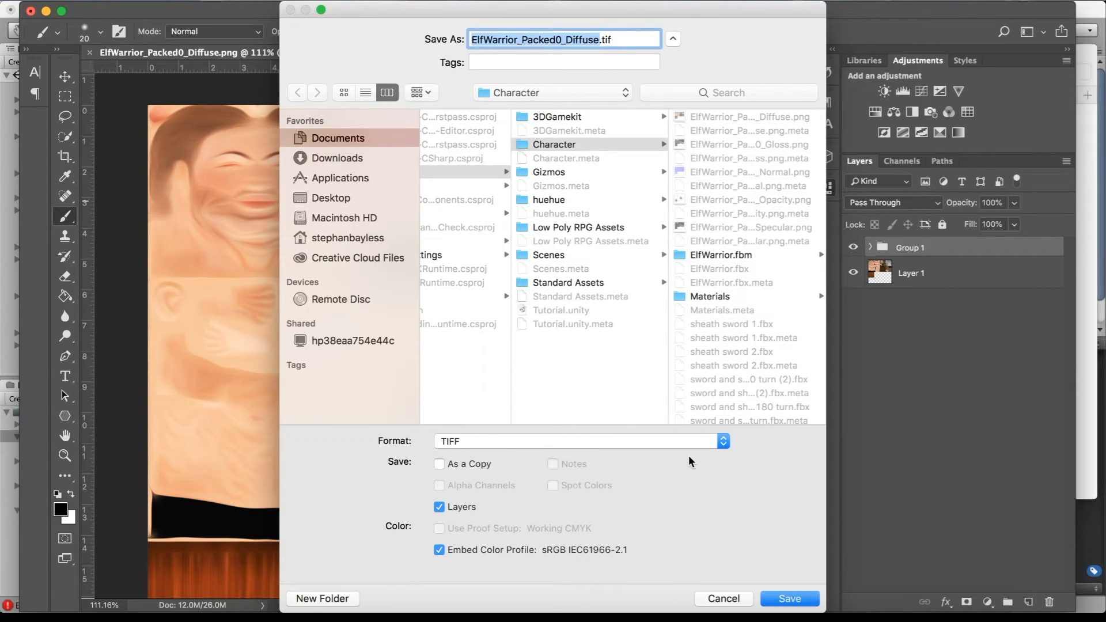
pyautogui.hscroll(2, 731, 268)
pyautogui.click(789, 600)
pyautogui.click(743, 193)
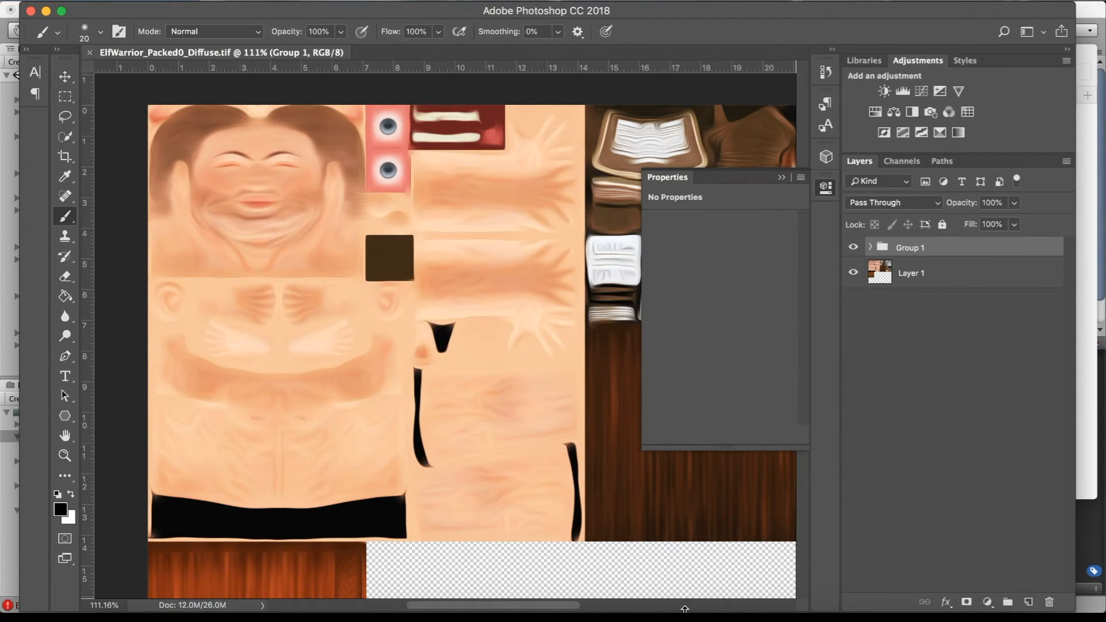
# Step: Switch to Unity and assign the stylized TIFF texture as the Albedo map of the ElfWarrior_Packed0_Diffuse material
pyautogui.click(488, 612)
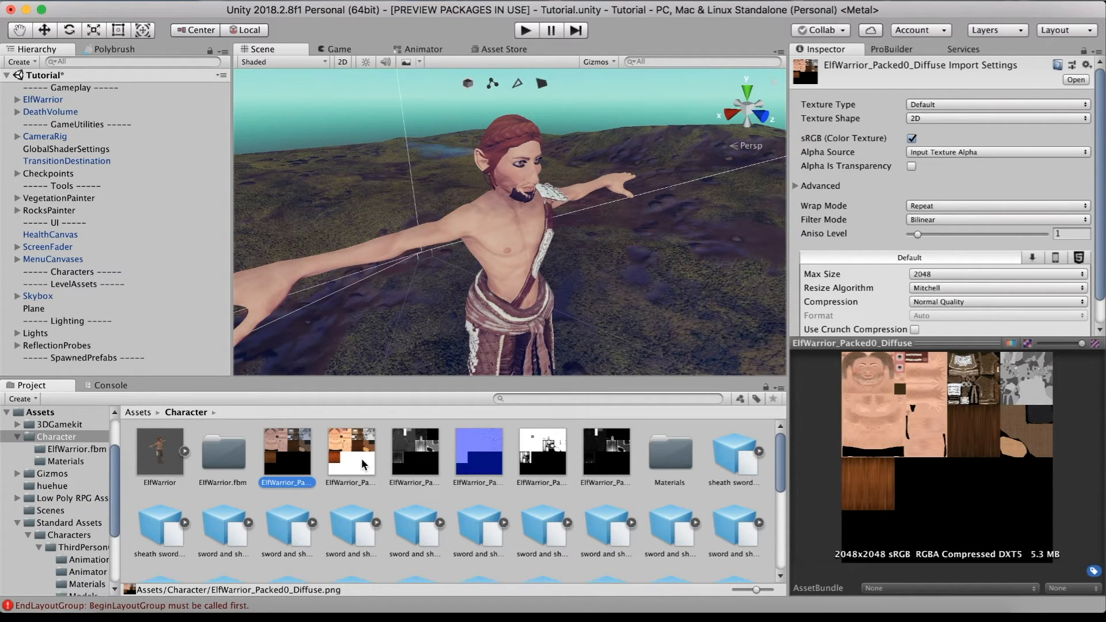
pyautogui.click(679, 464)
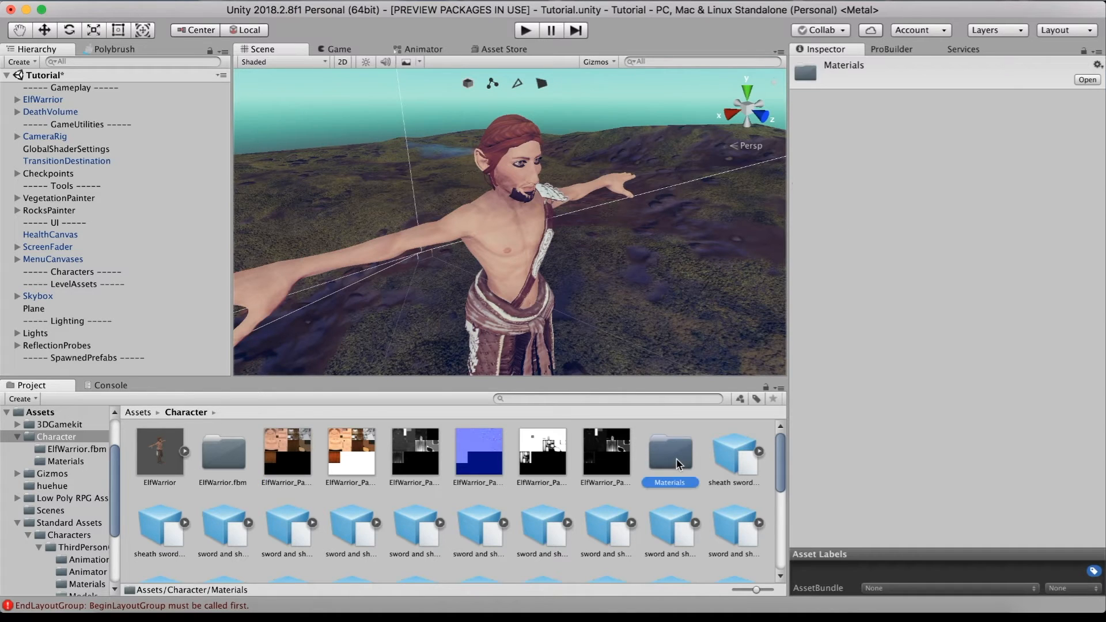
pyautogui.doubleClick(678, 463)
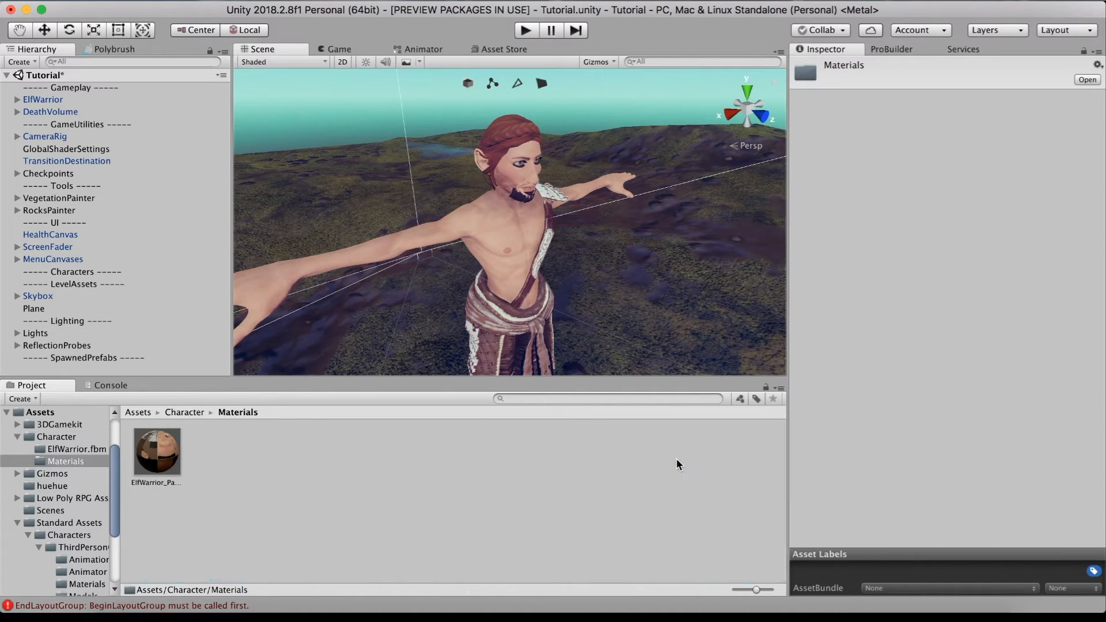
pyautogui.click(168, 454)
pyautogui.click(64, 440)
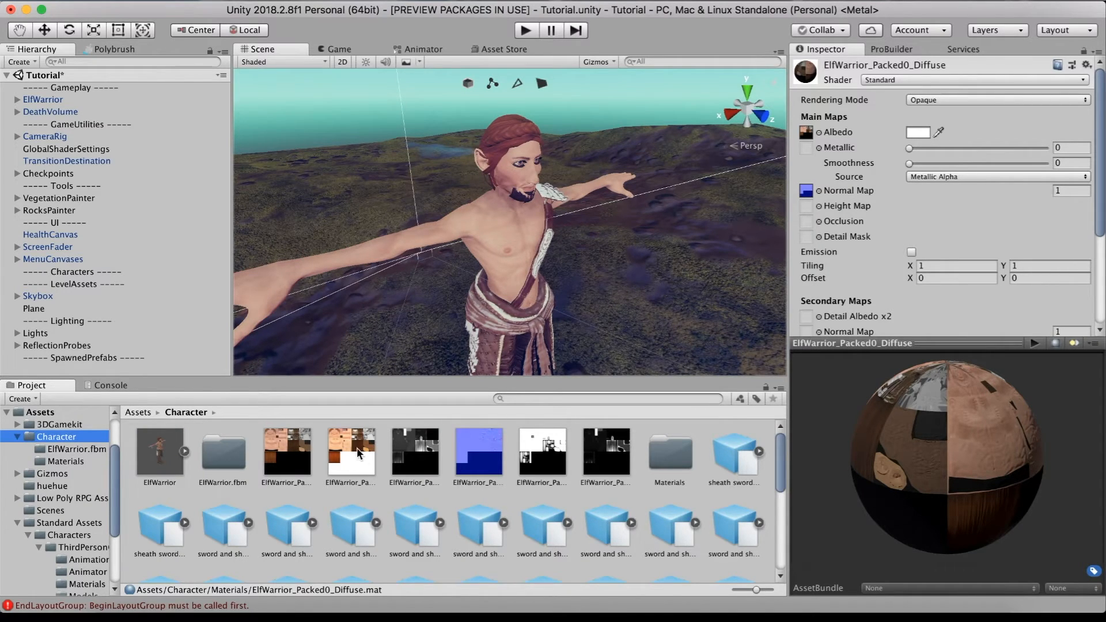
pyautogui.moveTo(351, 454); pyautogui.dragTo(806, 134)
# Step: Inspect the retextured elf warrior in the scene from different distances and angles
pyautogui.keyDown('alt'); pyautogui.moveTo(724, 226); pyautogui.dragTo(683, 216); pyautogui.keyUp('alt')
pyautogui.scroll(-5, 655, 208)
pyautogui.scroll(8, 679, 240)
pyautogui.scroll(-6, 700, 154)
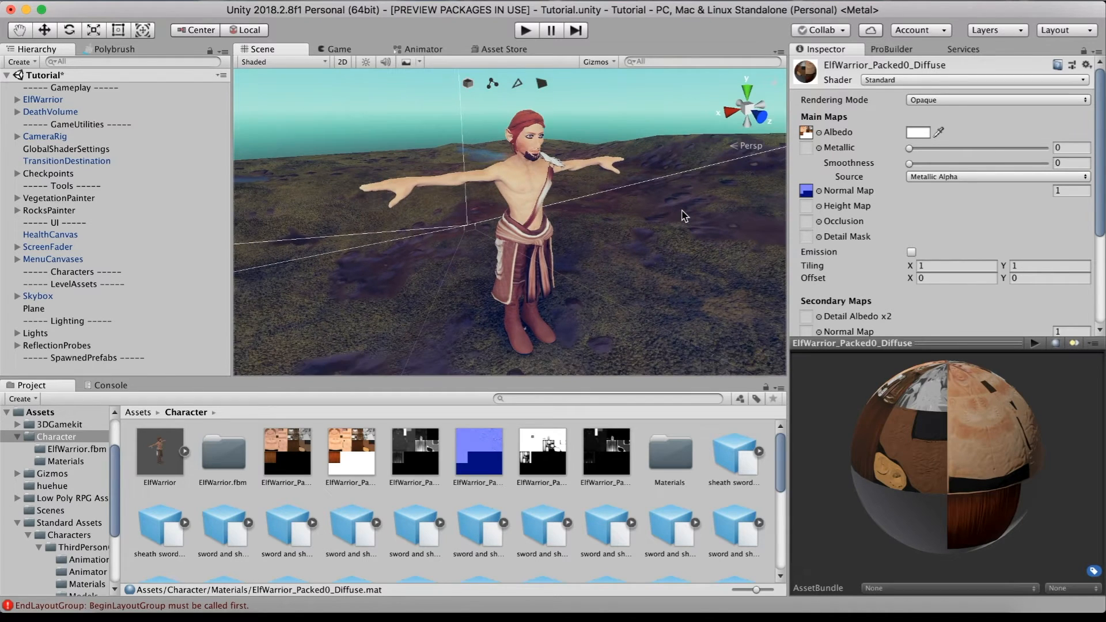
pyautogui.scroll(2, 684, 216)
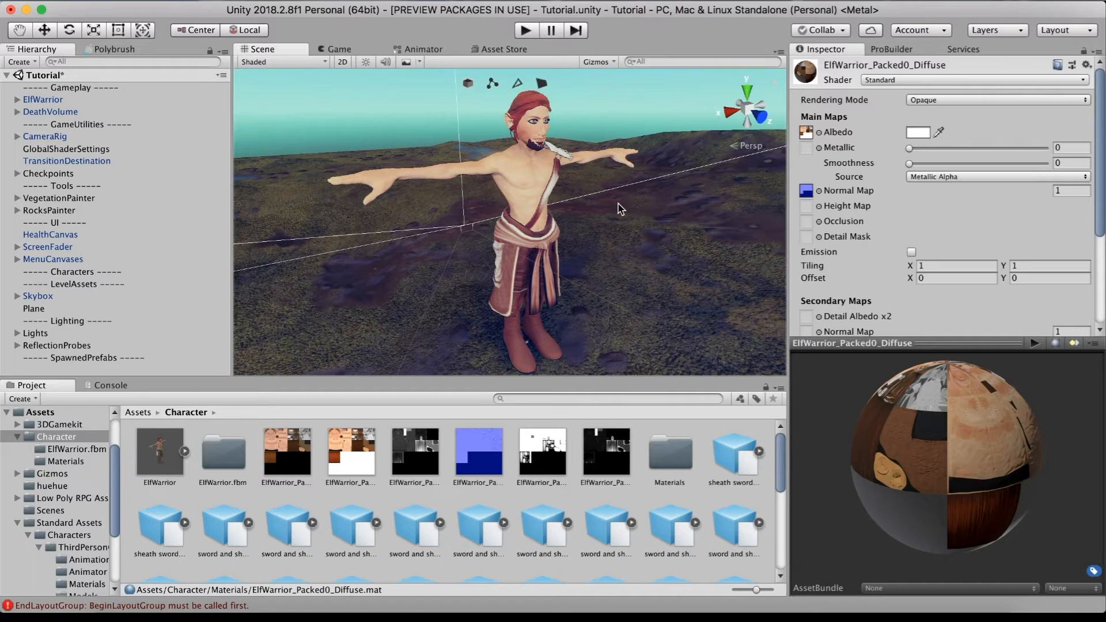
pyautogui.moveTo(618, 203); pyautogui.dragTo(651, 215, button='right')
pyautogui.scroll(-4, 650, 214)
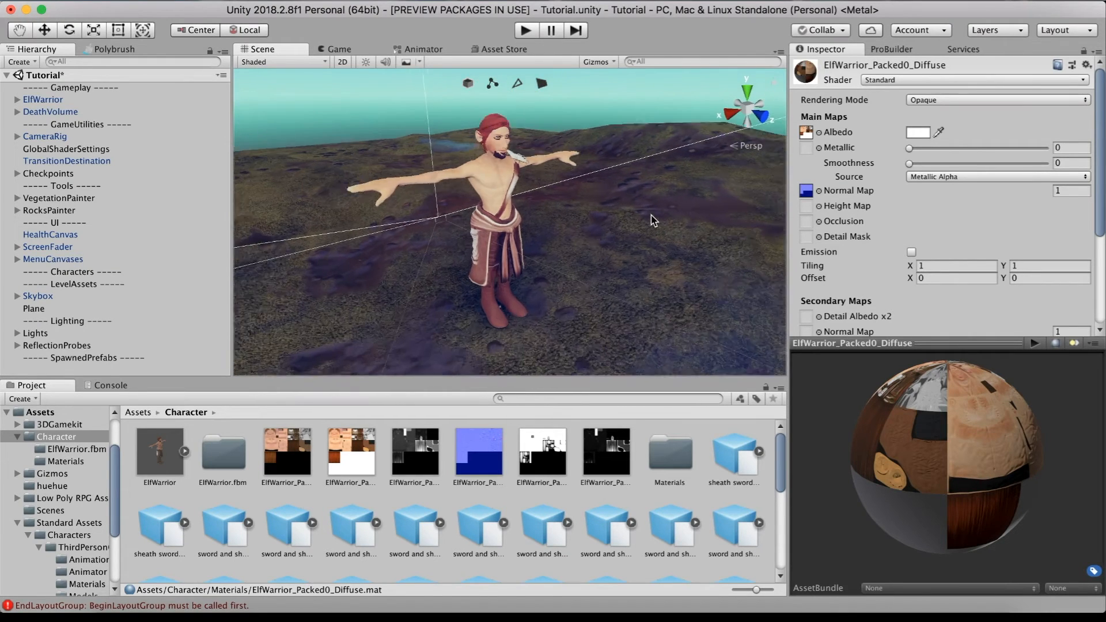
pyautogui.scroll(-1, 652, 220)
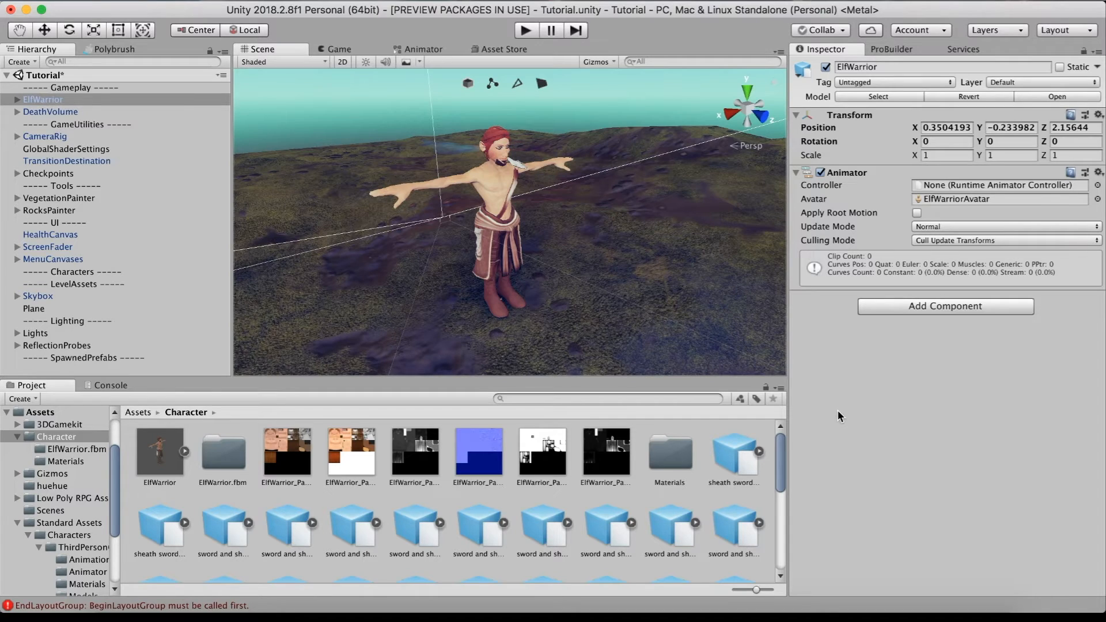
# Step: Delete the ElfWarrior object from the Tutorial scene
pyautogui.click(58, 101)
pyautogui.rightClick(58, 101)
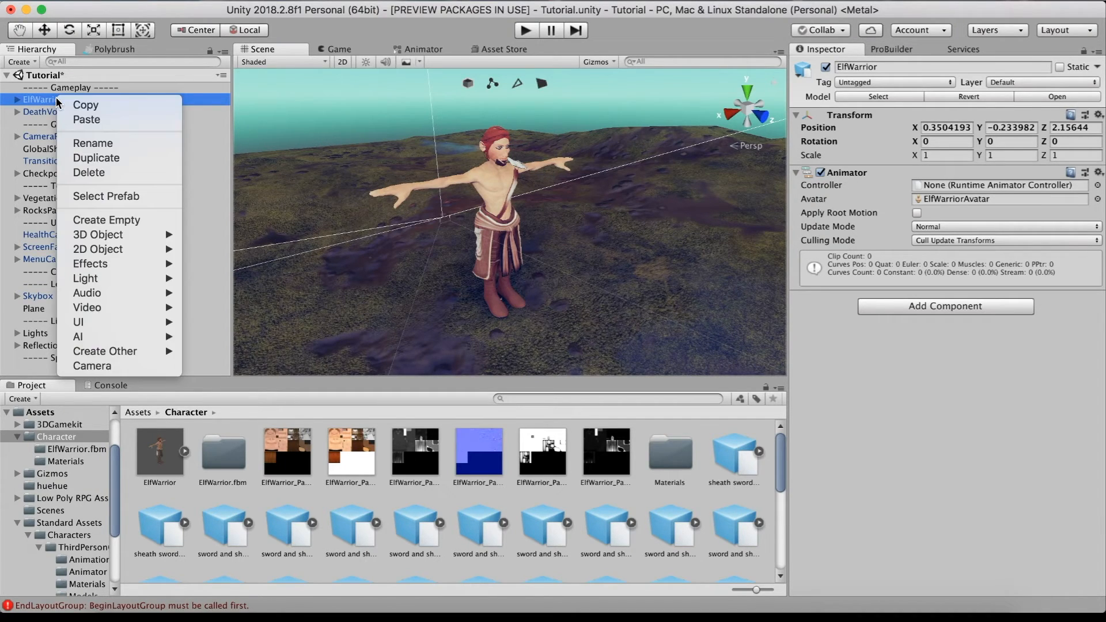
pyautogui.click(86, 173)
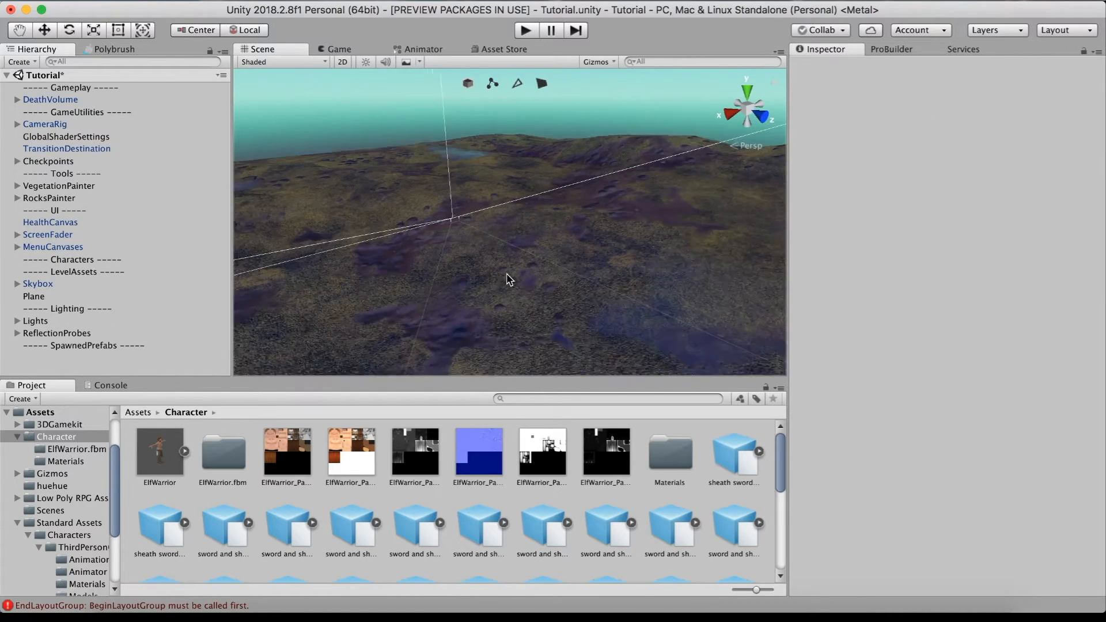
pyautogui.scroll(-3, 507, 274)
pyautogui.moveTo(507, 274); pyautogui.dragTo(488, 290, button='right')
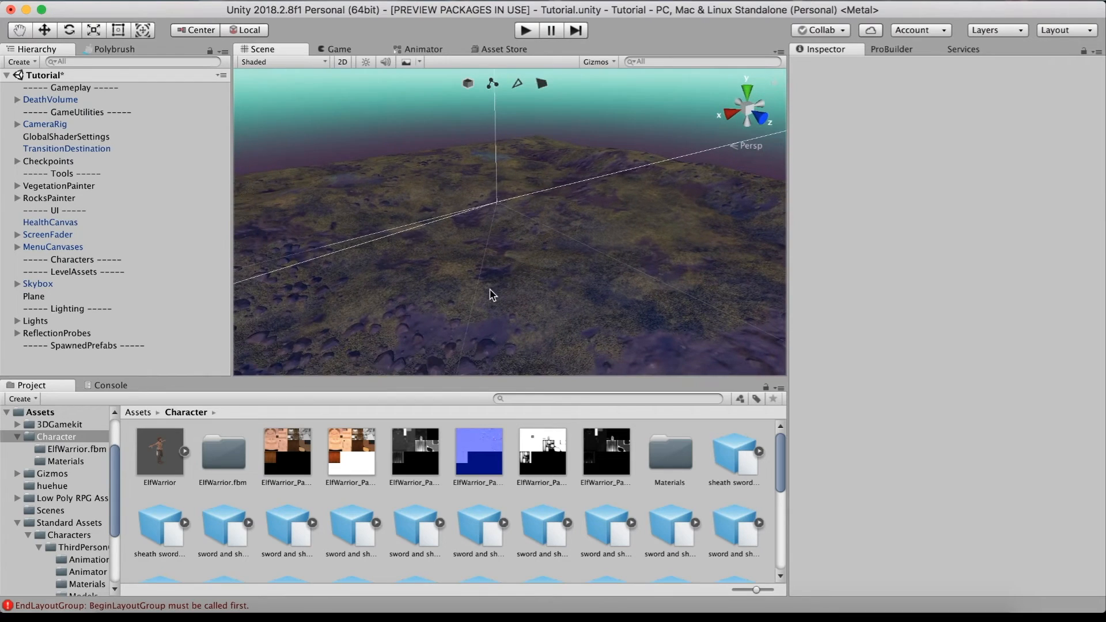
# Step: Place the ThirdPersonController prefab from Standard Assets/Characters/ThirdPersonCharacter/Prefabs onto the scene's terrain
pyautogui.click(34, 412)
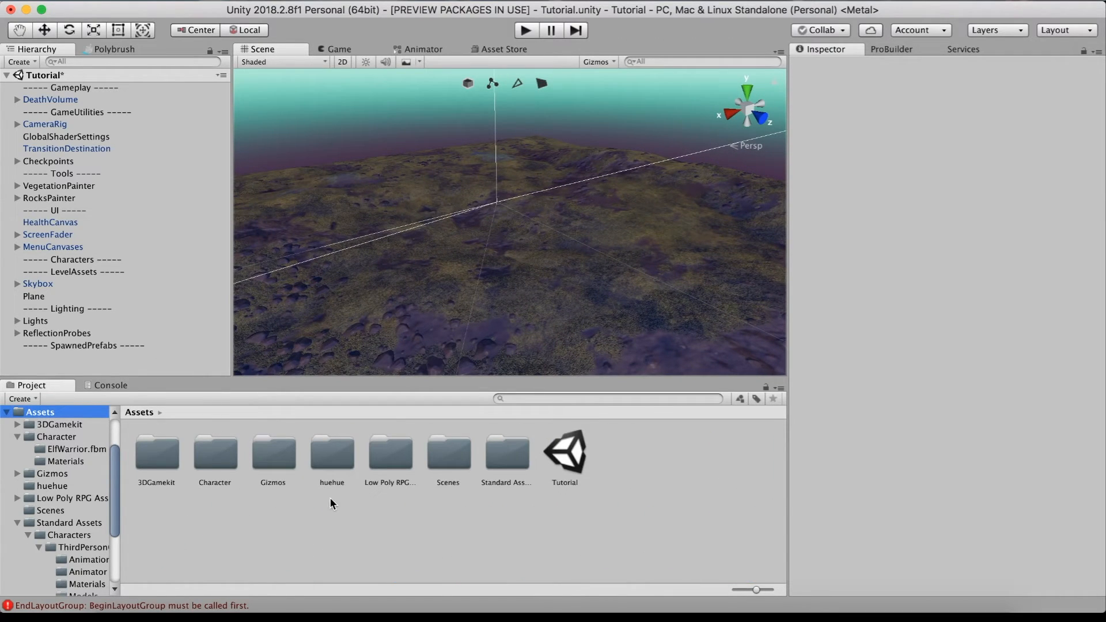
pyautogui.doubleClick(504, 466)
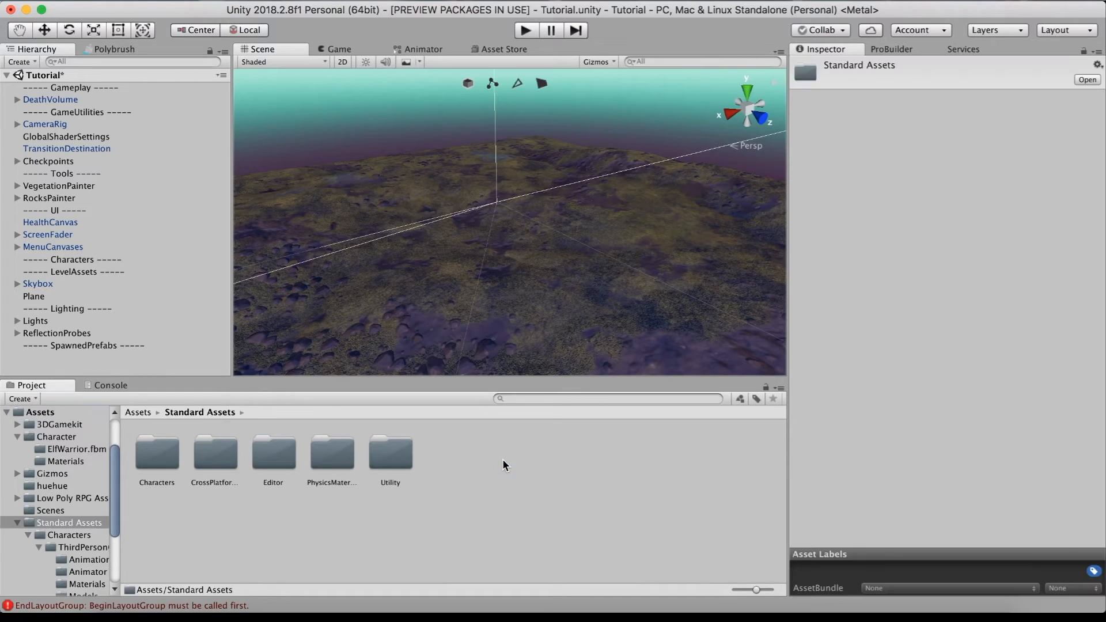
pyautogui.doubleClick(158, 456)
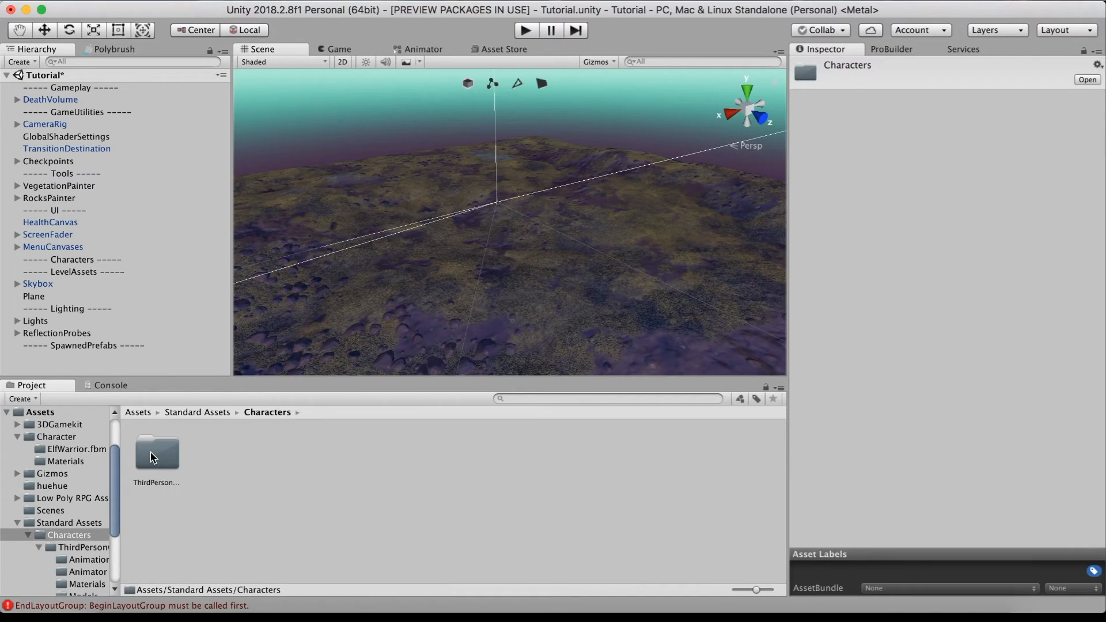
pyautogui.doubleClick(159, 456)
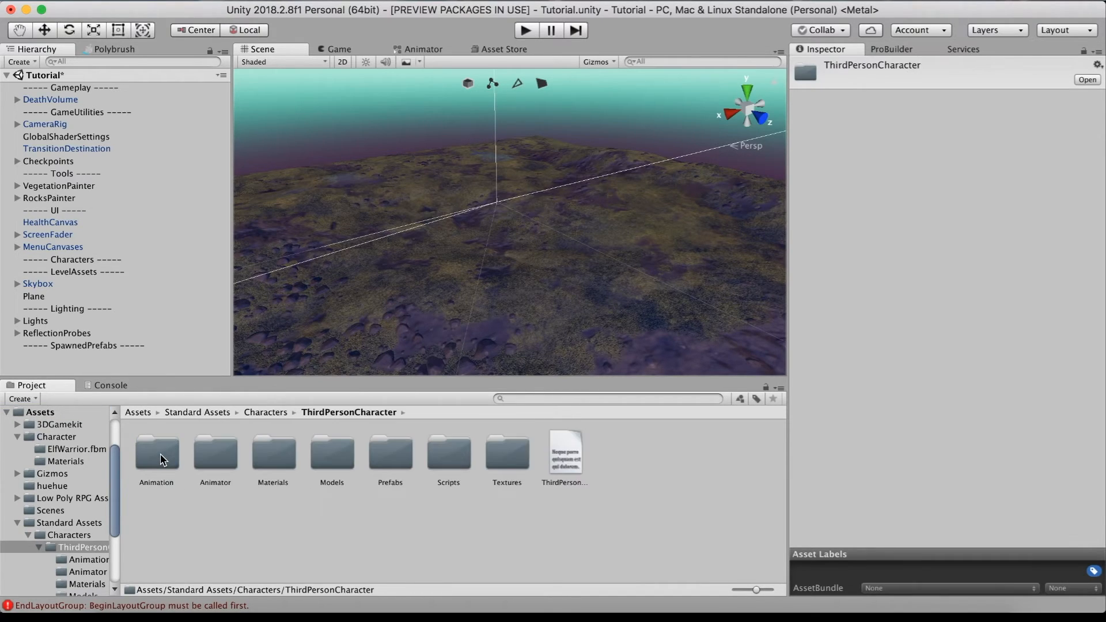
pyautogui.doubleClick(392, 454)
pyautogui.moveTo(217, 457); pyautogui.dragTo(488, 262)
pyautogui.scroll(5, 489, 262)
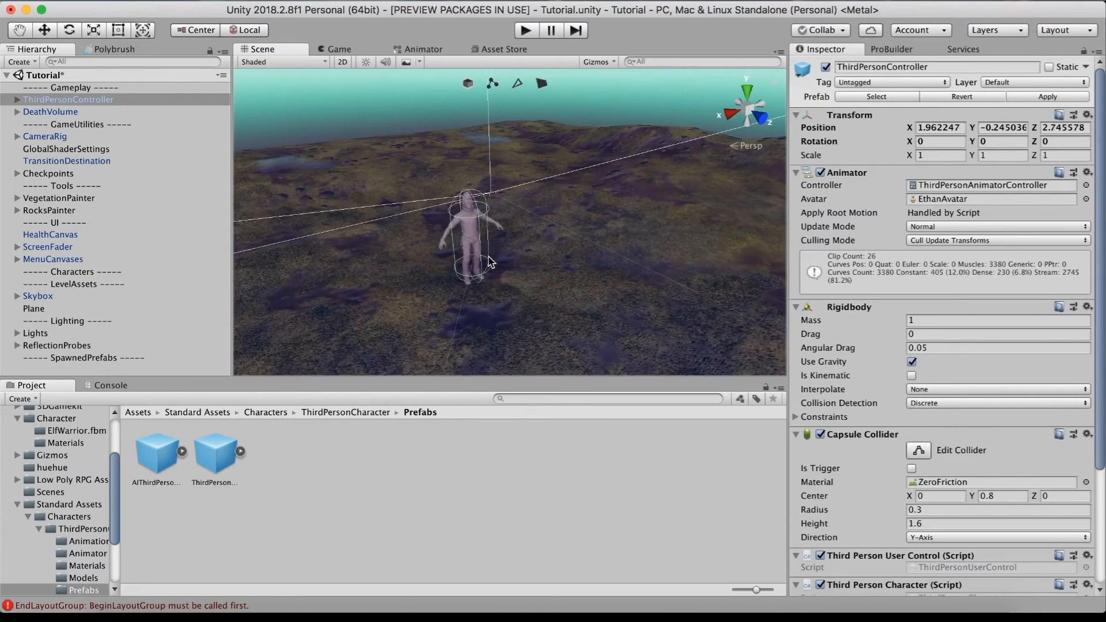
# Step: Move ThirdPersonController beneath the Characters heading in the scene hierarchy
pyautogui.moveTo(488, 262); pyautogui.dragTo(455, 256, button='right')
pyautogui.scroll(5, 464, 239)
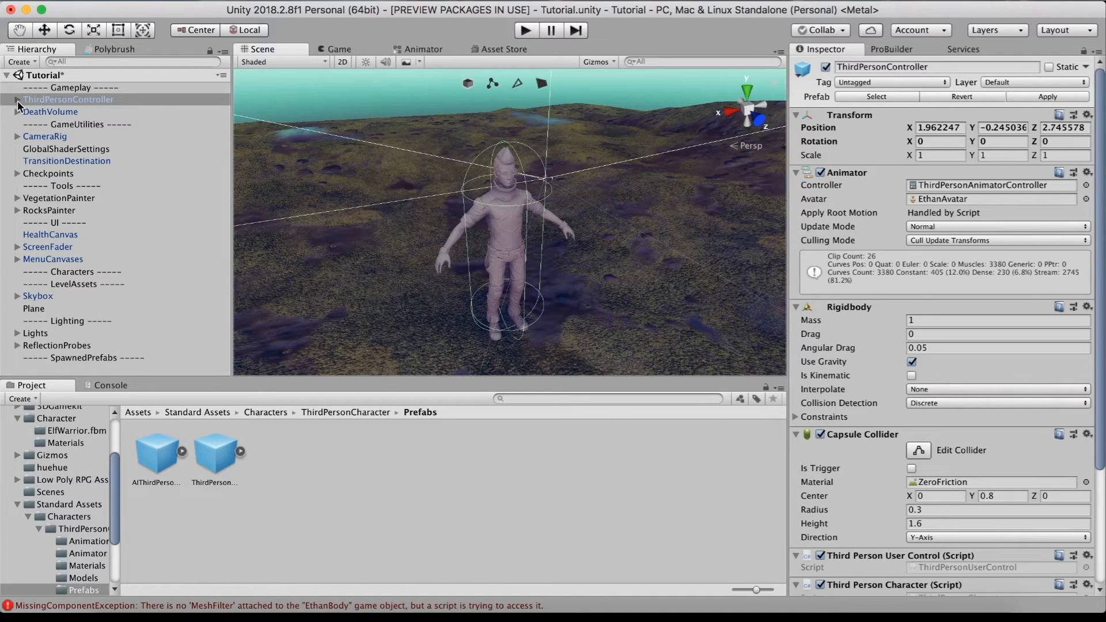
pyautogui.moveTo(66, 100); pyautogui.dragTo(84, 283)
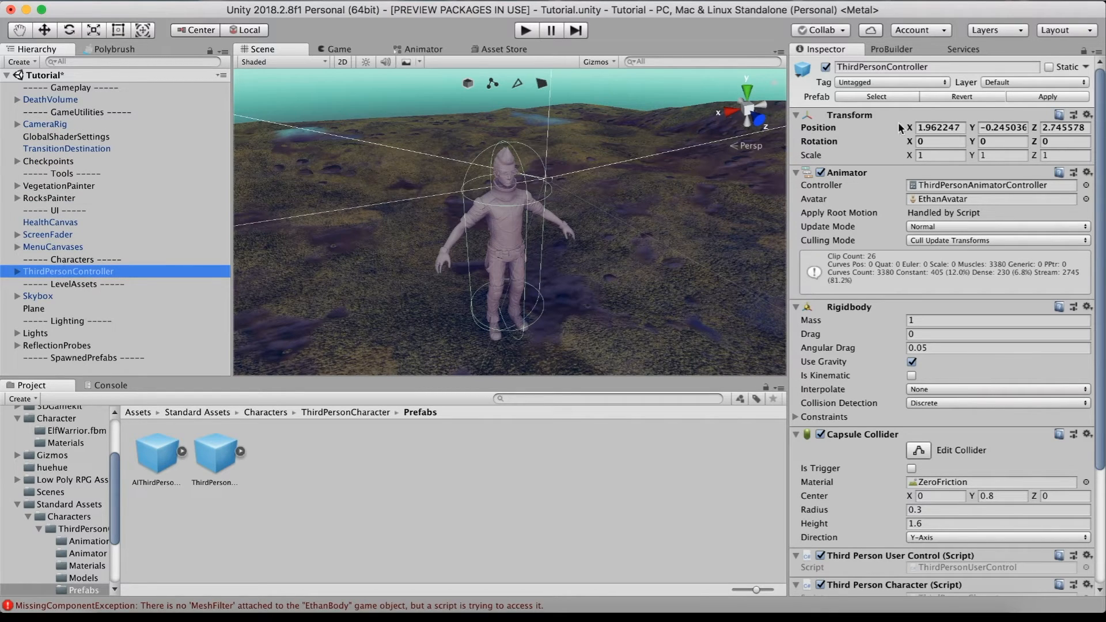
# Step: Assign ThirdPersonController and all its child objects to the Characters layer
pyautogui.click(1032, 81)
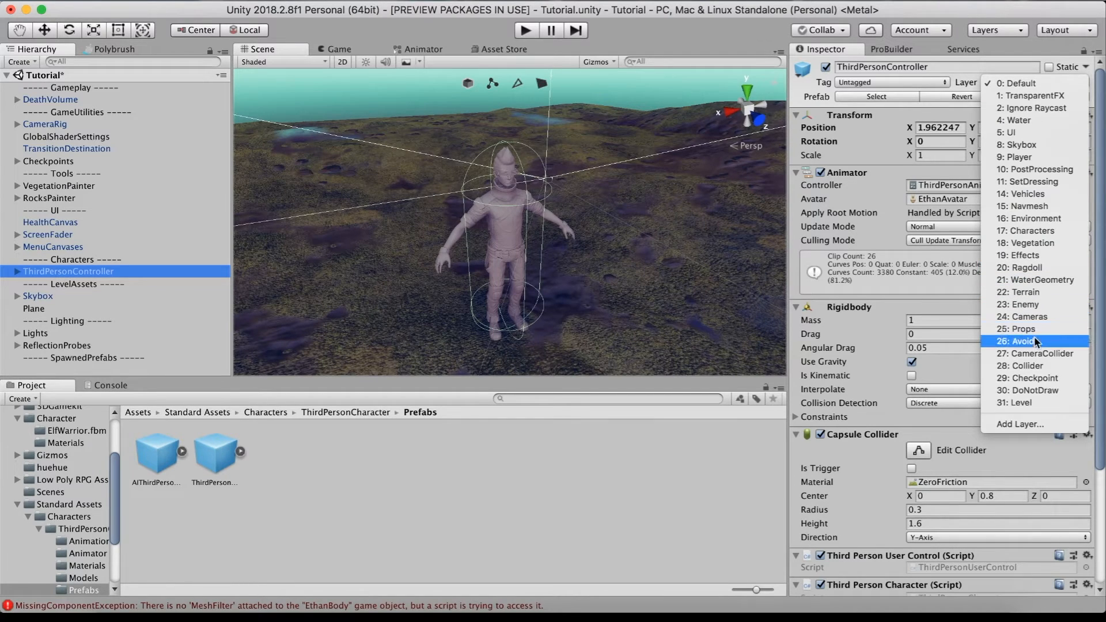
pyautogui.click(1032, 230)
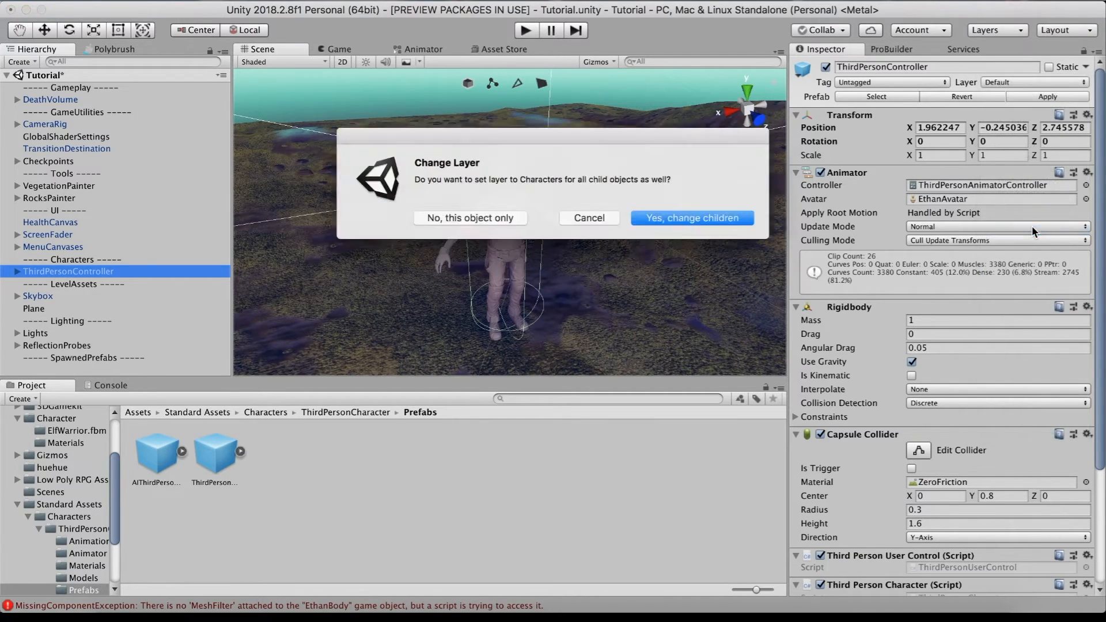
pyautogui.click(695, 221)
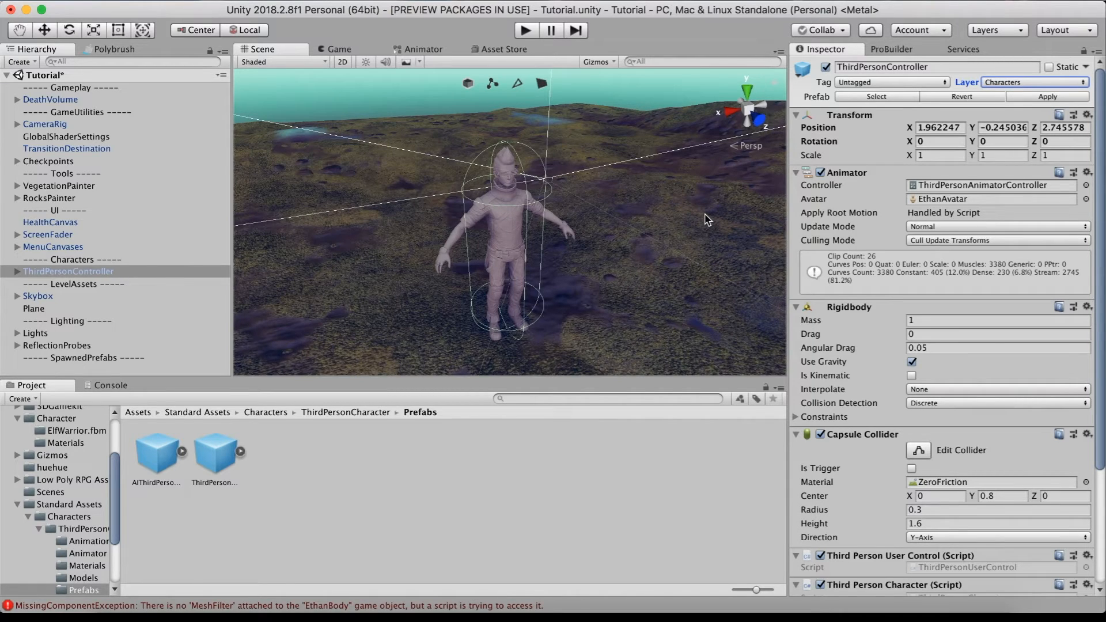
# Step: Delete EthanBody, EthanGlasses and EthanSkeleton from ThirdPersonController, allowing the prefab instance to be broken
pyautogui.click(18, 272)
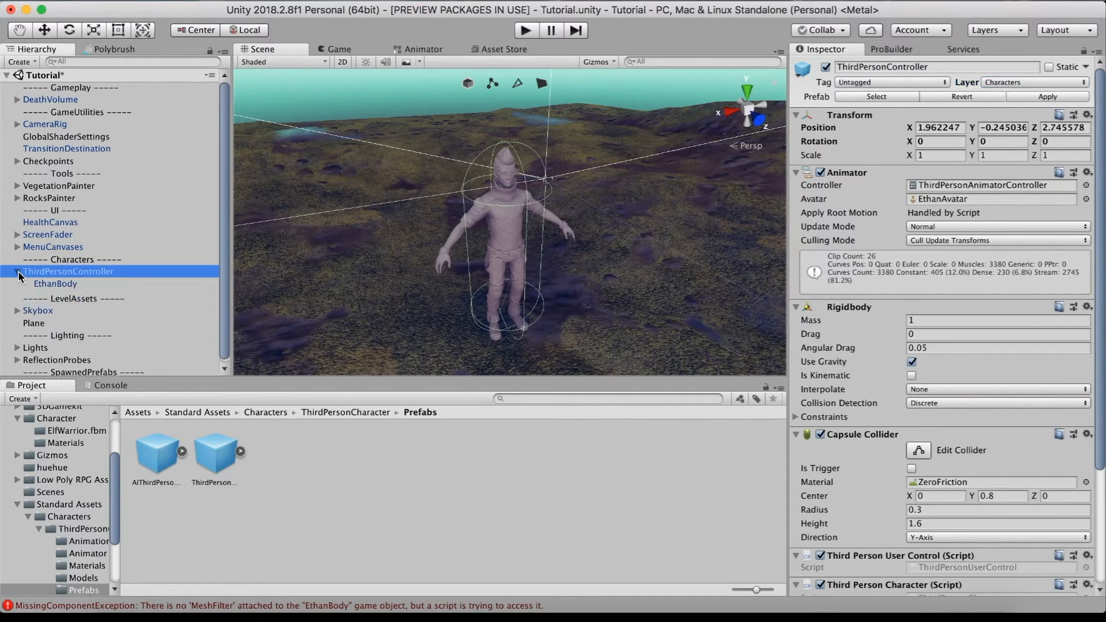
pyautogui.click(59, 285)
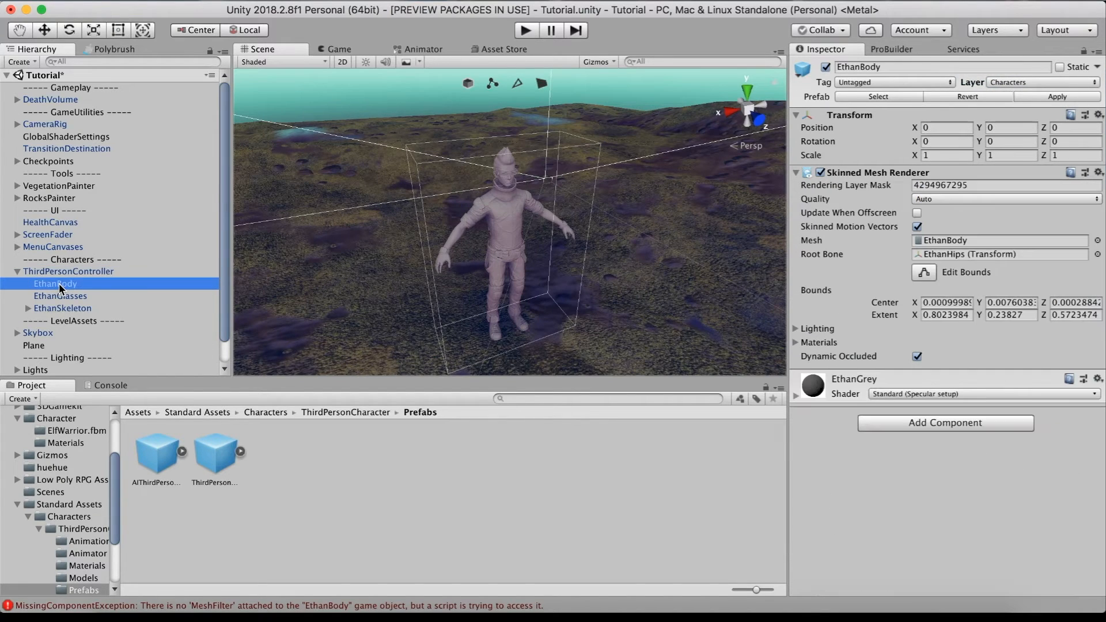
pyautogui.keyDown('shift'); pyautogui.click(77, 309); pyautogui.keyUp('shift')
pyautogui.rightClick(85, 299)
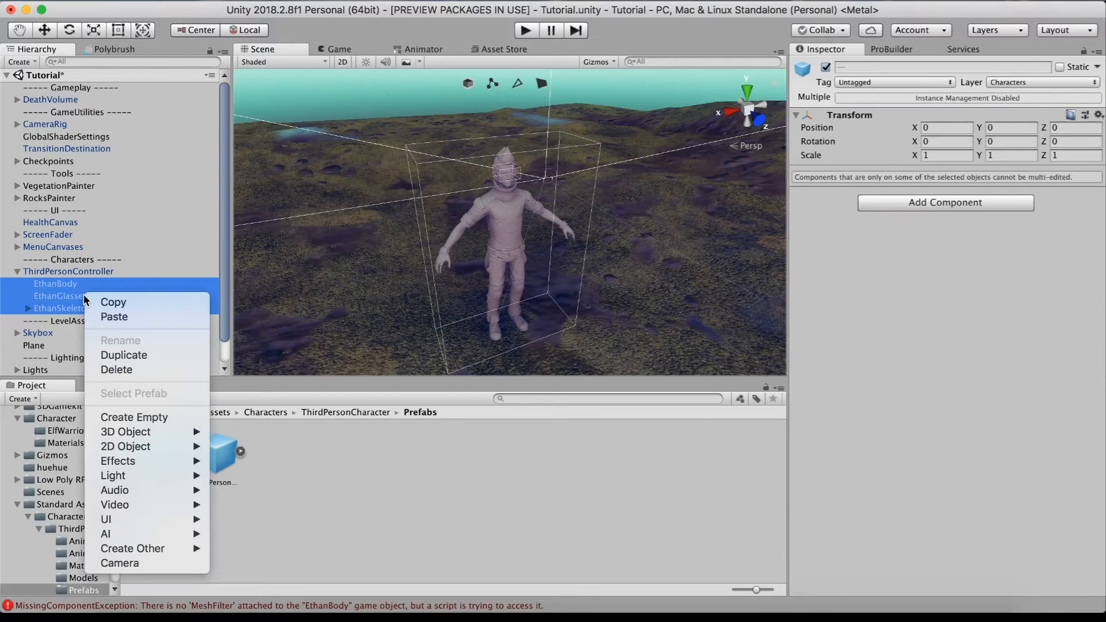
pyautogui.click(121, 370)
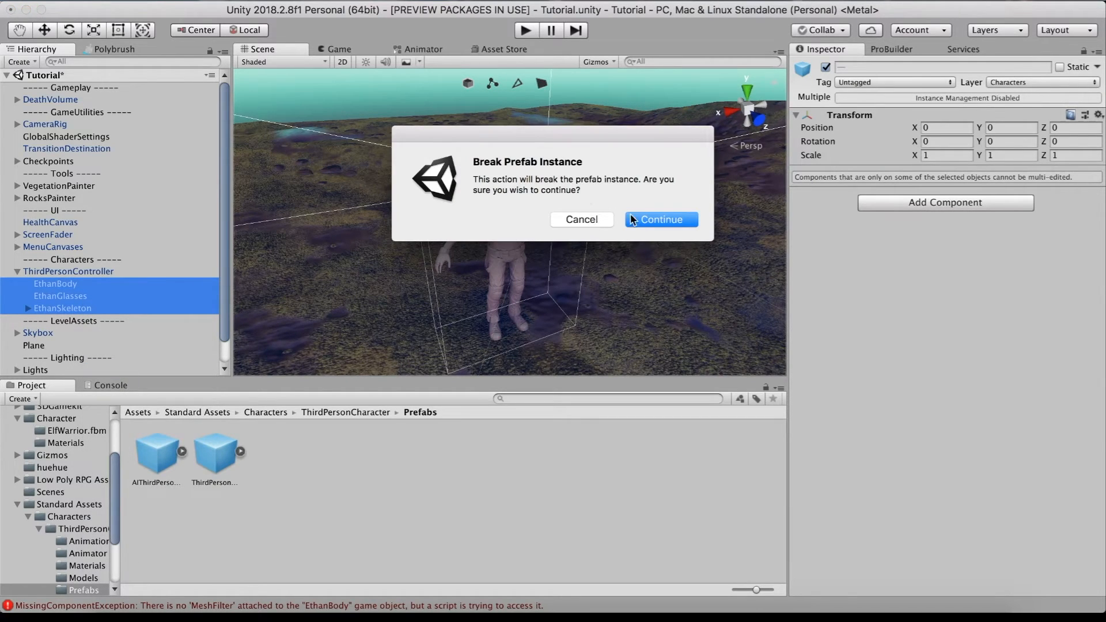
pyautogui.click(654, 219)
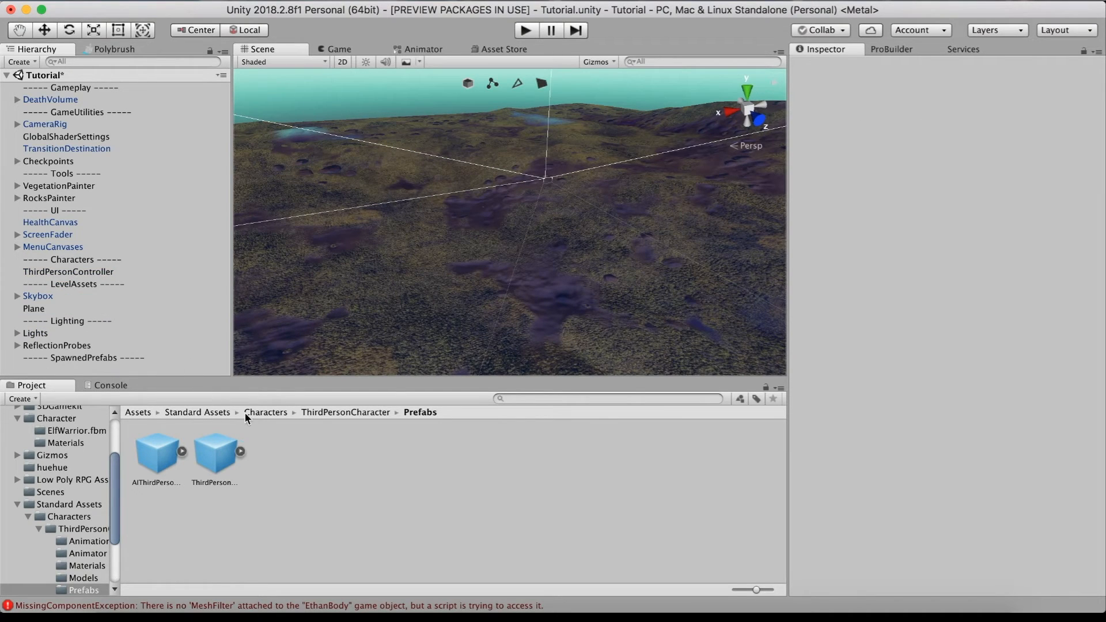
# Step: Open the Assets/Character folder and bring up the ElfWarrior model's import settings
pyautogui.scroll(5, 46, 452)
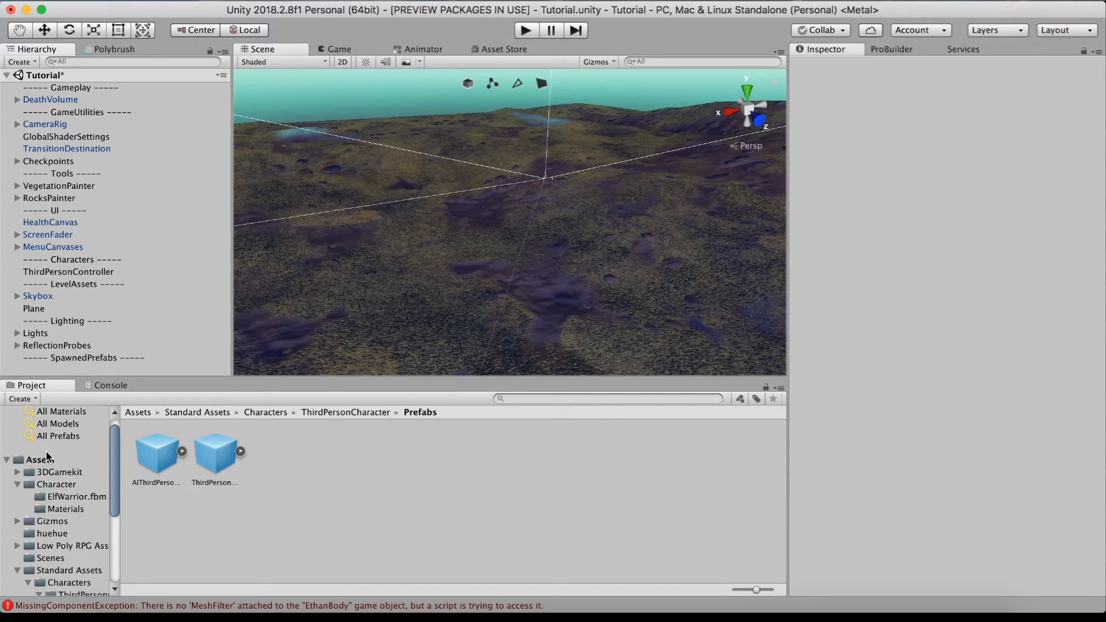
pyautogui.click(34, 460)
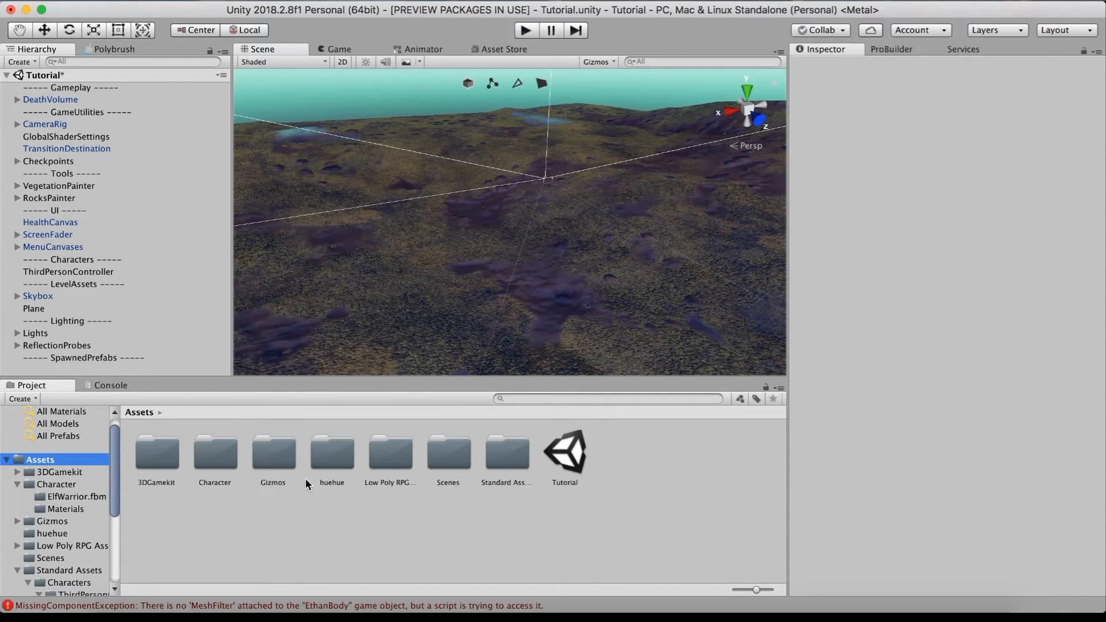
pyautogui.doubleClick(219, 463)
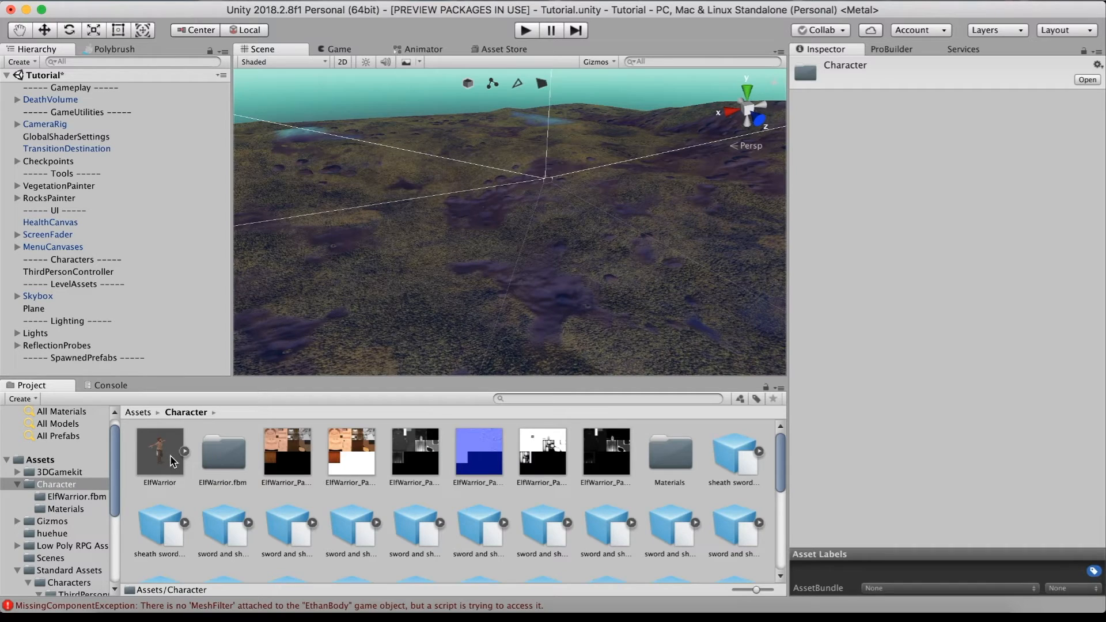
pyautogui.click(171, 455)
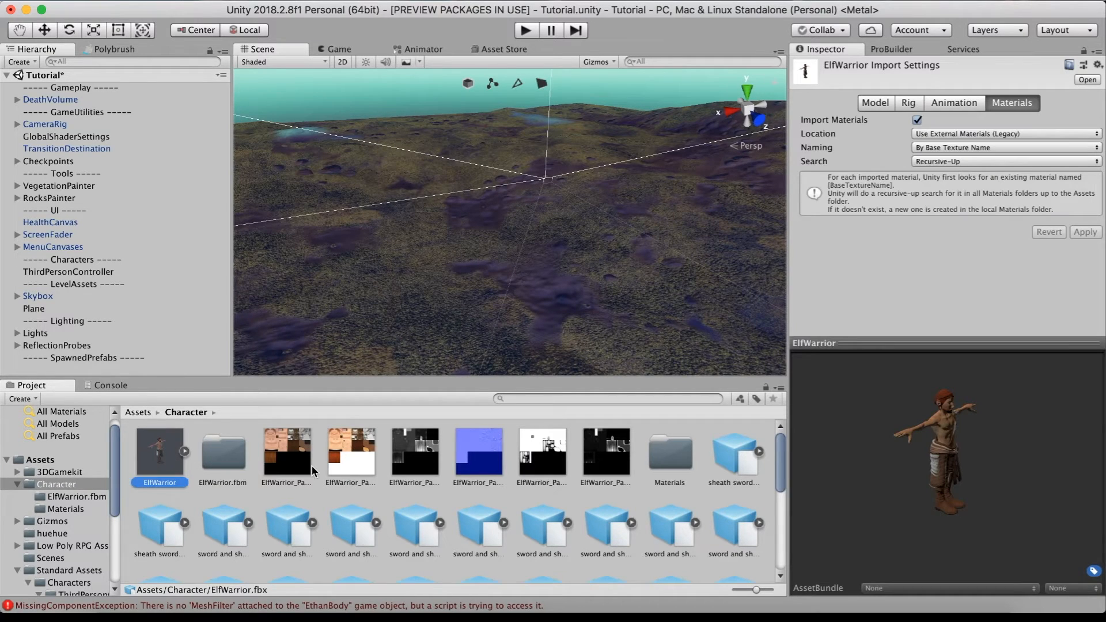
# Step: Set the rig animation type to Humanoid for ElfWarrior and all sword animation models together, leaving out the textures and folders, and apply it
pyautogui.scroll(-5, 375, 482)
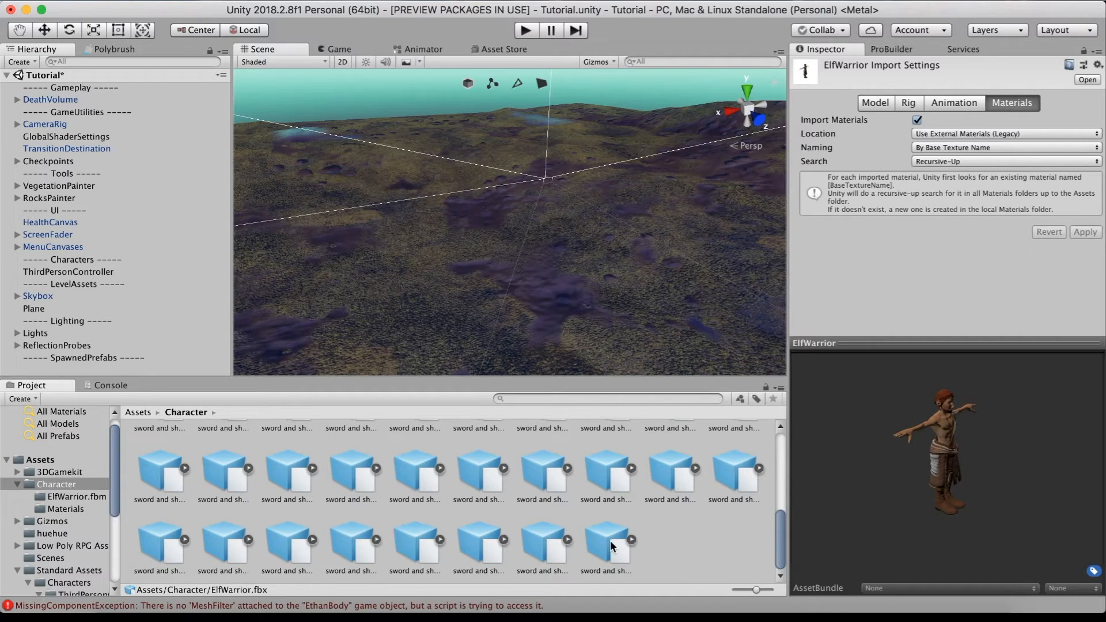
pyautogui.press('super+a')
pyautogui.scroll(5, 576, 513)
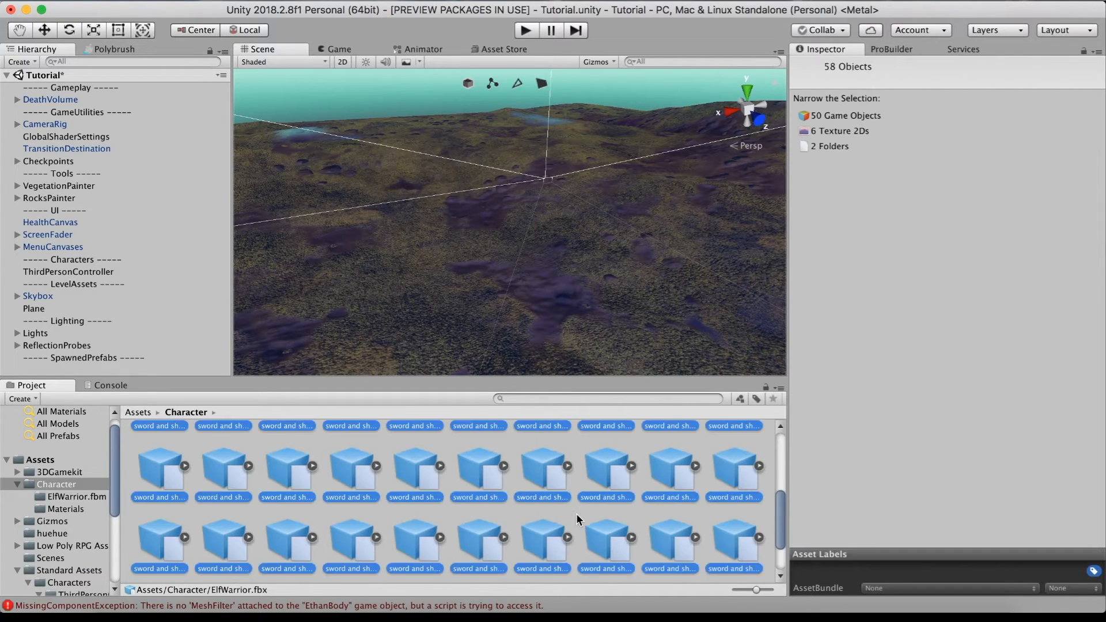
pyautogui.keyDown('super'); pyautogui.click(609, 461); pyautogui.keyUp('super')
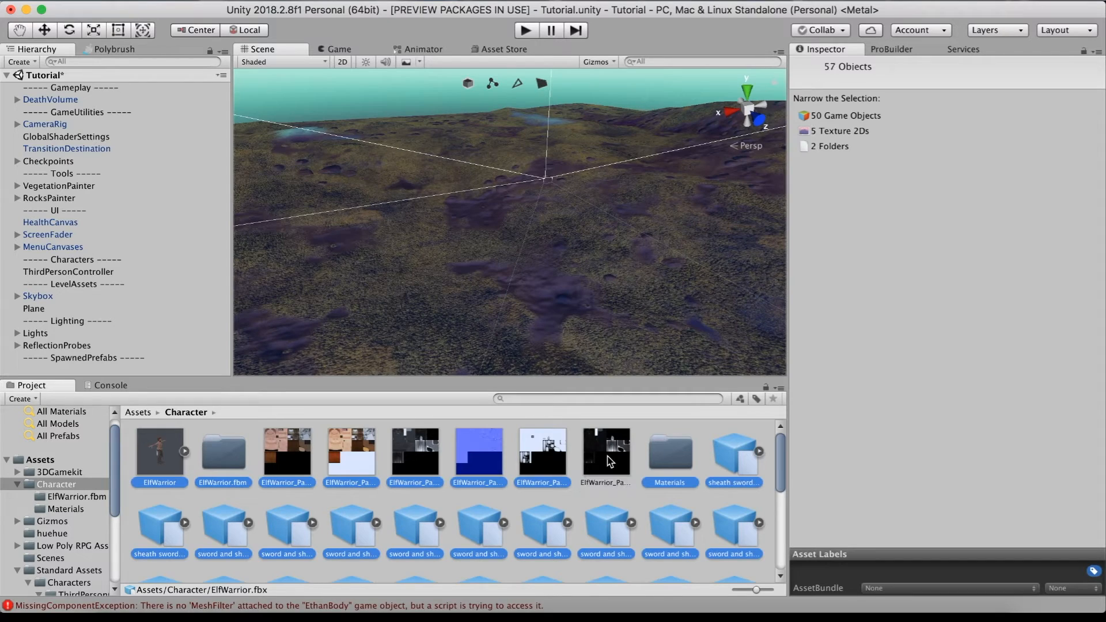
pyautogui.keyDown('super'); pyautogui.click(668, 464); pyautogui.keyUp('super')
pyautogui.keyDown('super'); pyautogui.click(540, 465); pyautogui.keyUp('super')
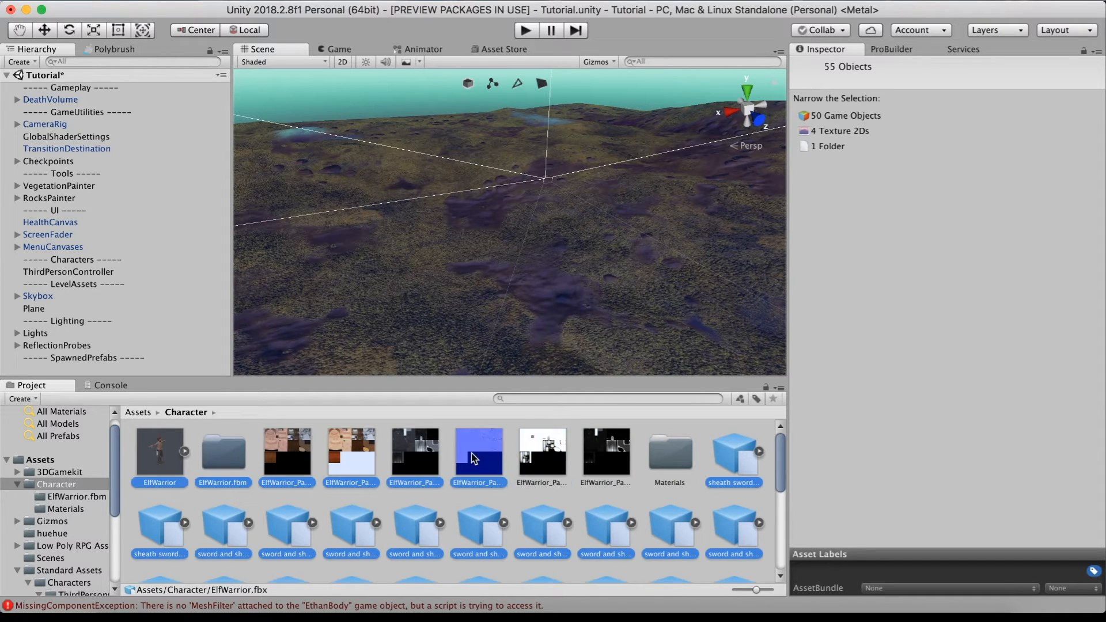
pyautogui.keyDown('super'); pyautogui.click(475, 458); pyautogui.keyUp('super')
pyautogui.keyDown('super'); pyautogui.click(416, 458); pyautogui.keyUp('super')
pyautogui.keyDown('super'); pyautogui.click(357, 458); pyautogui.keyUp('super')
pyautogui.keyDown('super'); pyautogui.click(290, 458); pyautogui.keyUp('super')
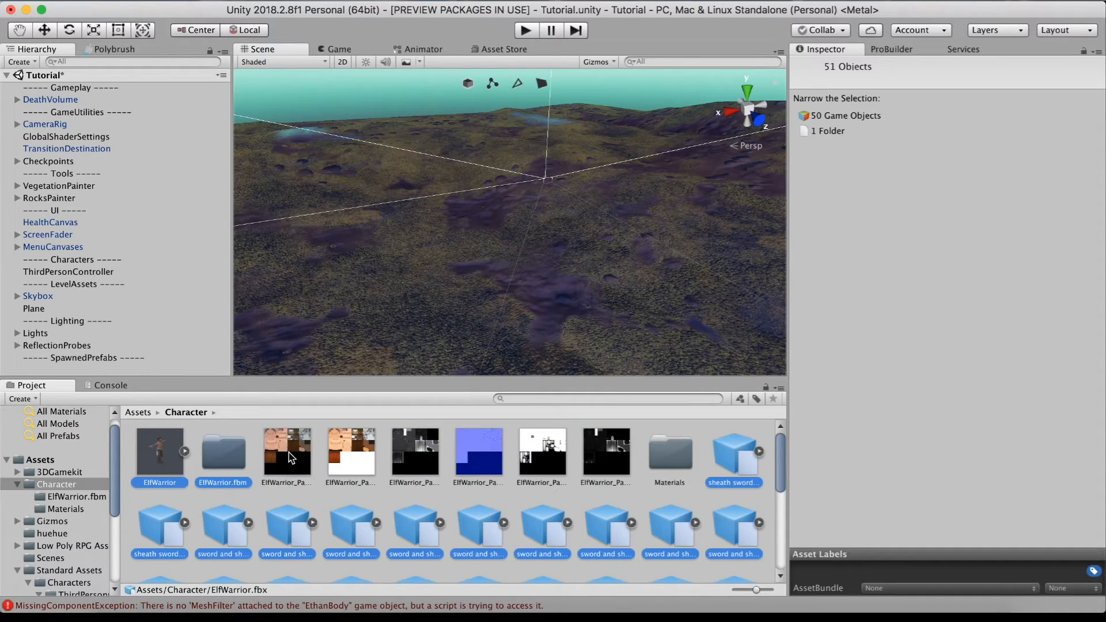
pyautogui.keyDown('super'); pyautogui.click(230, 458); pyautogui.keyUp('super')
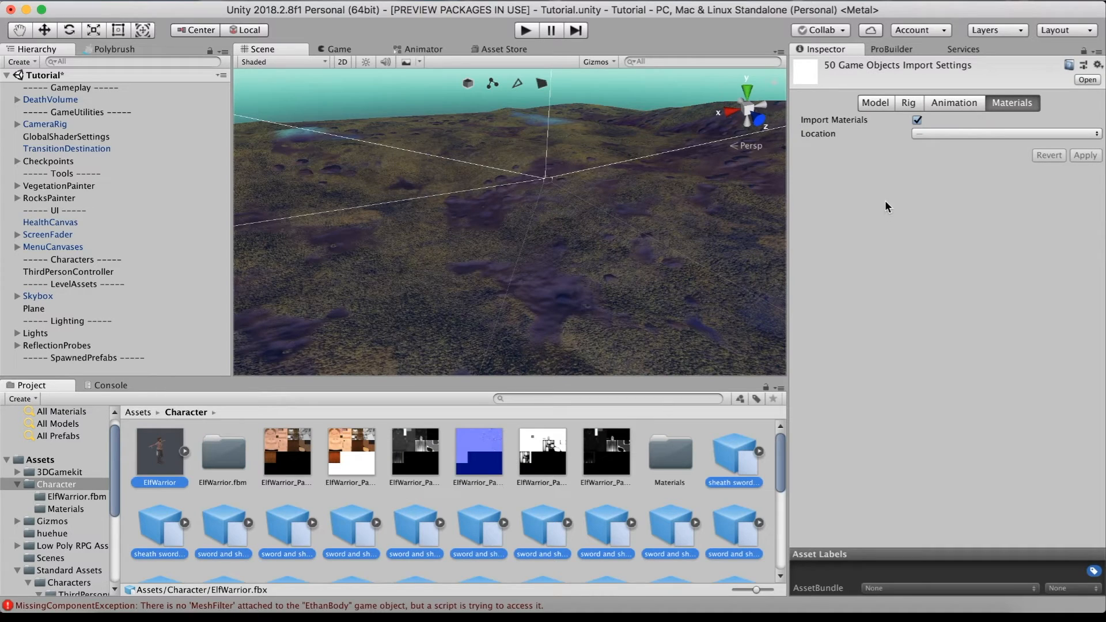
pyautogui.click(912, 104)
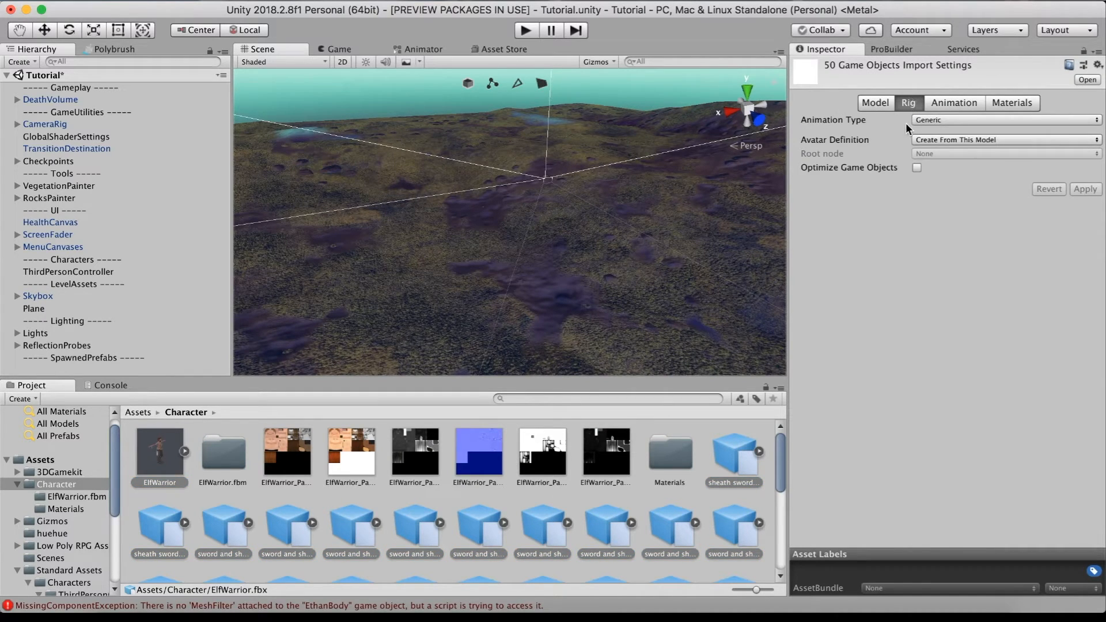
pyautogui.click(961, 119)
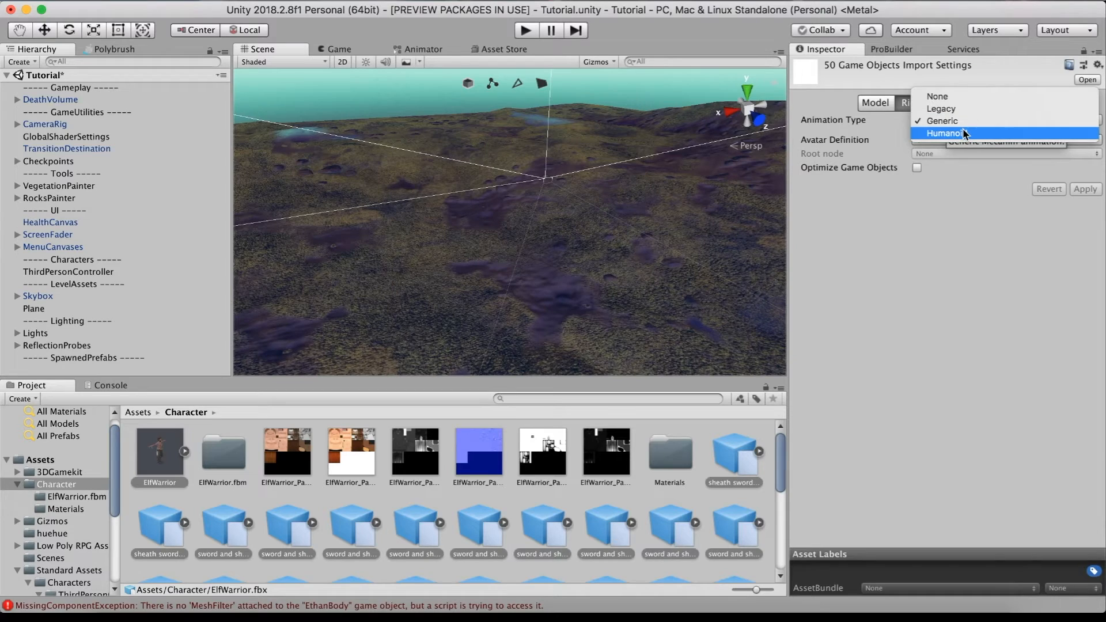
pyautogui.click(965, 134)
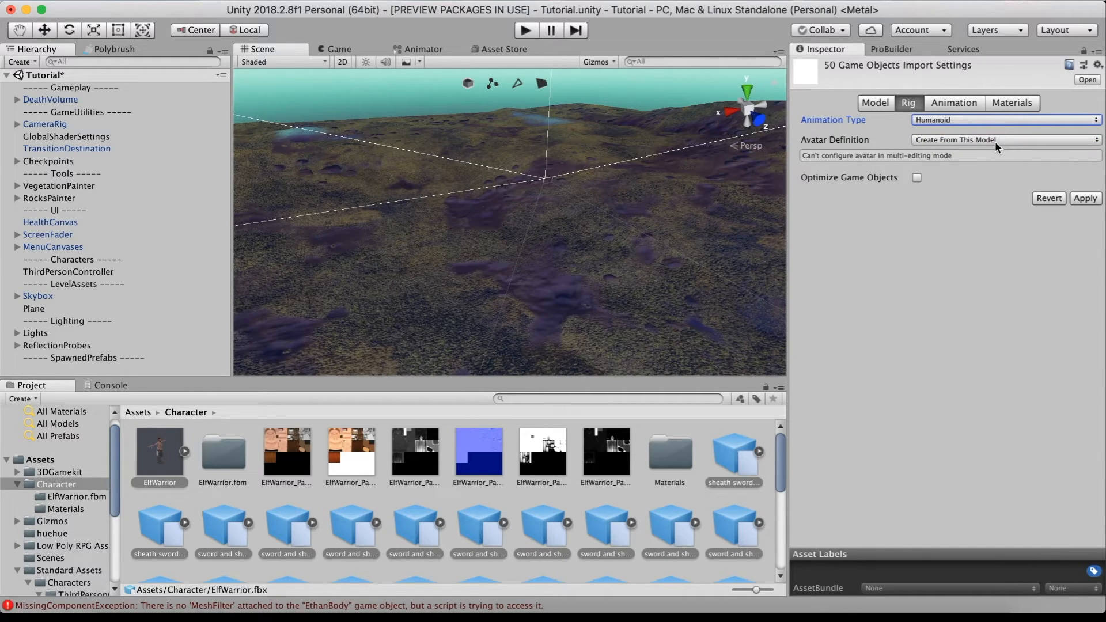
pyautogui.click(1088, 200)
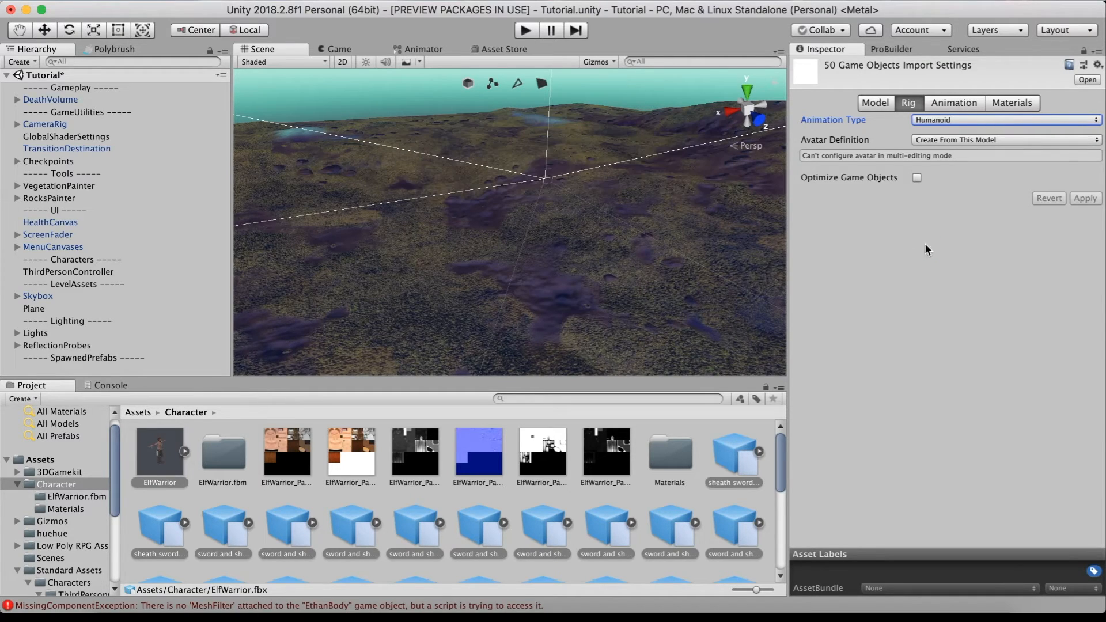
# Step: Add the ElfWarrior model to the scene as a child of ThirdPersonController
pyautogui.click(285, 464)
pyautogui.click(159, 461)
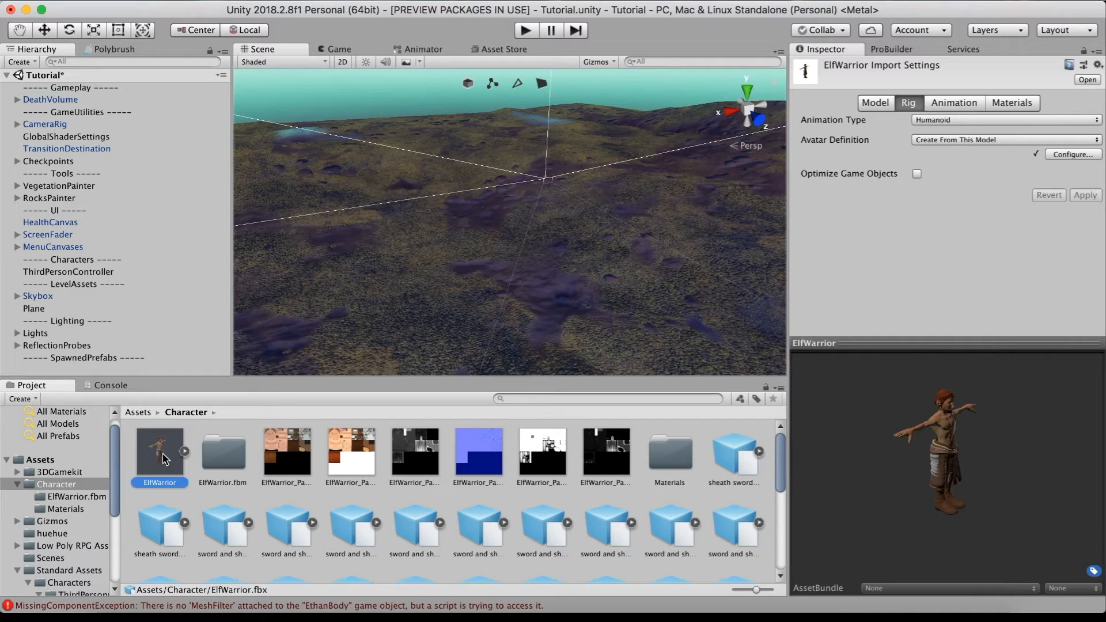
pyautogui.moveTo(164, 459); pyautogui.dragTo(85, 278)
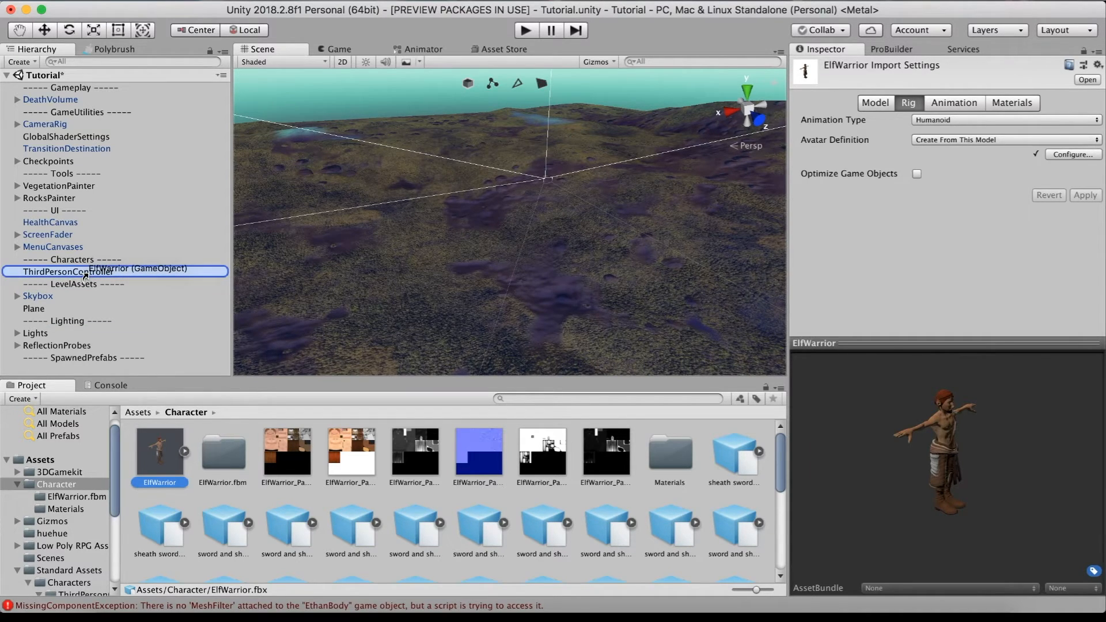
pyautogui.moveTo(85, 277); pyautogui.dragTo(90, 279)
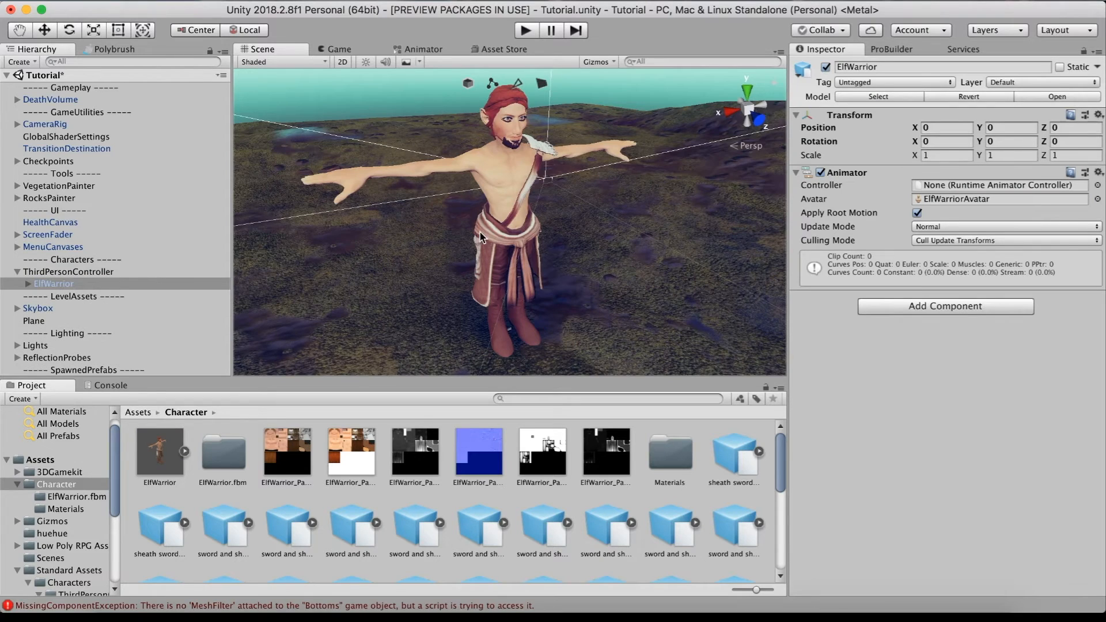
pyautogui.scroll(-5, 487, 240)
pyautogui.scroll(3, 481, 236)
pyautogui.scroll(1, 483, 237)
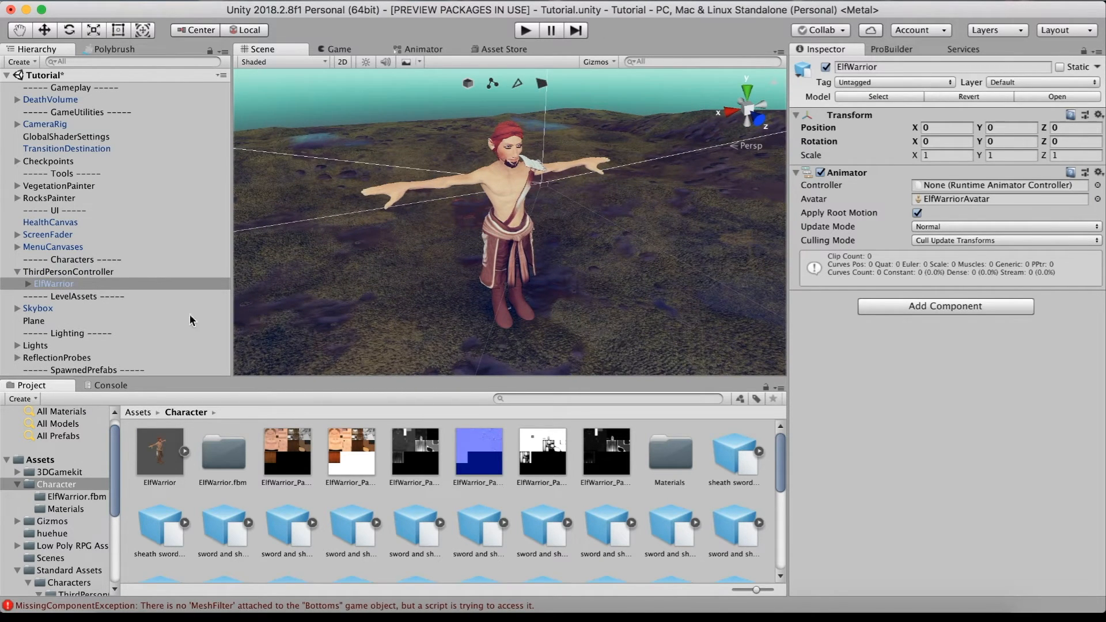
# Step: Assign ElfWarriorAvatar as the avatar of ThirdPersonController's Animator component
pyautogui.click(98, 275)
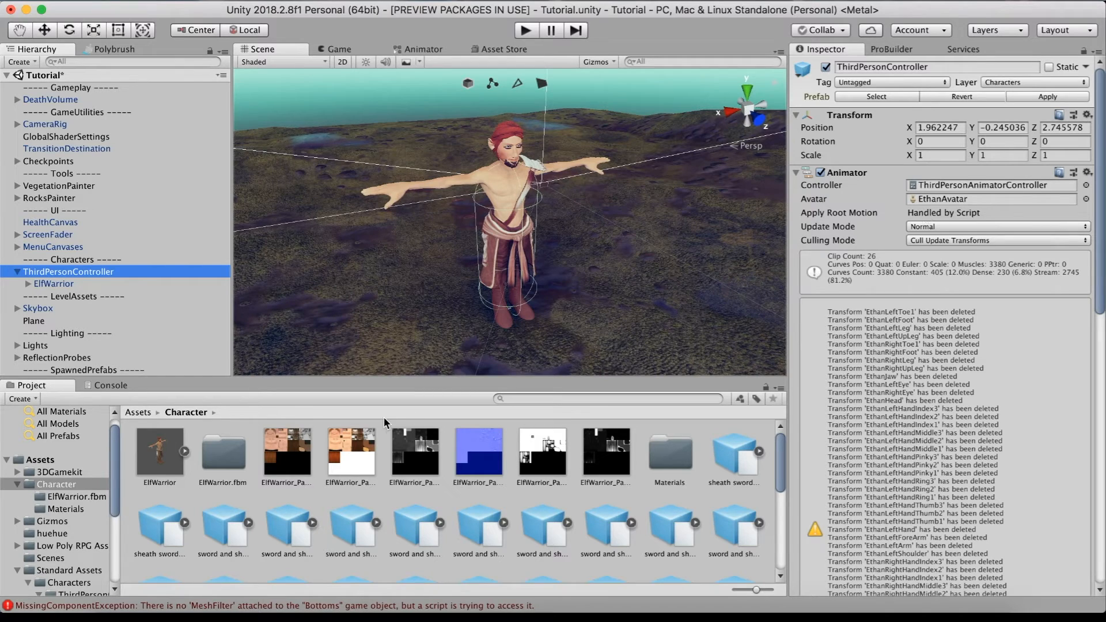
pyautogui.click(184, 452)
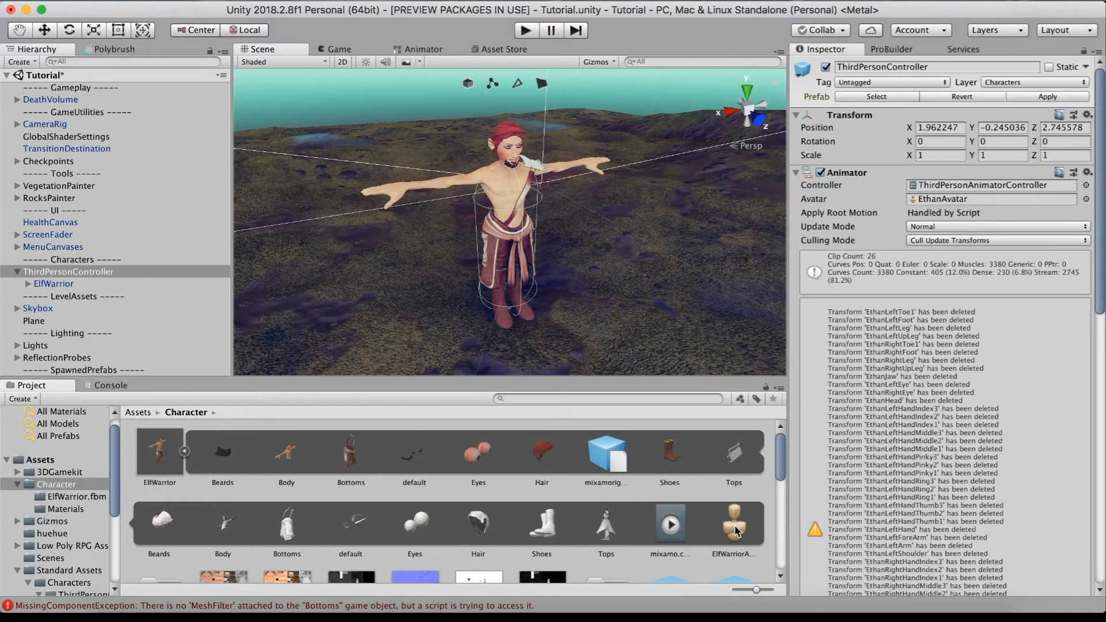
pyautogui.moveTo(735, 531); pyautogui.dragTo(933, 206)
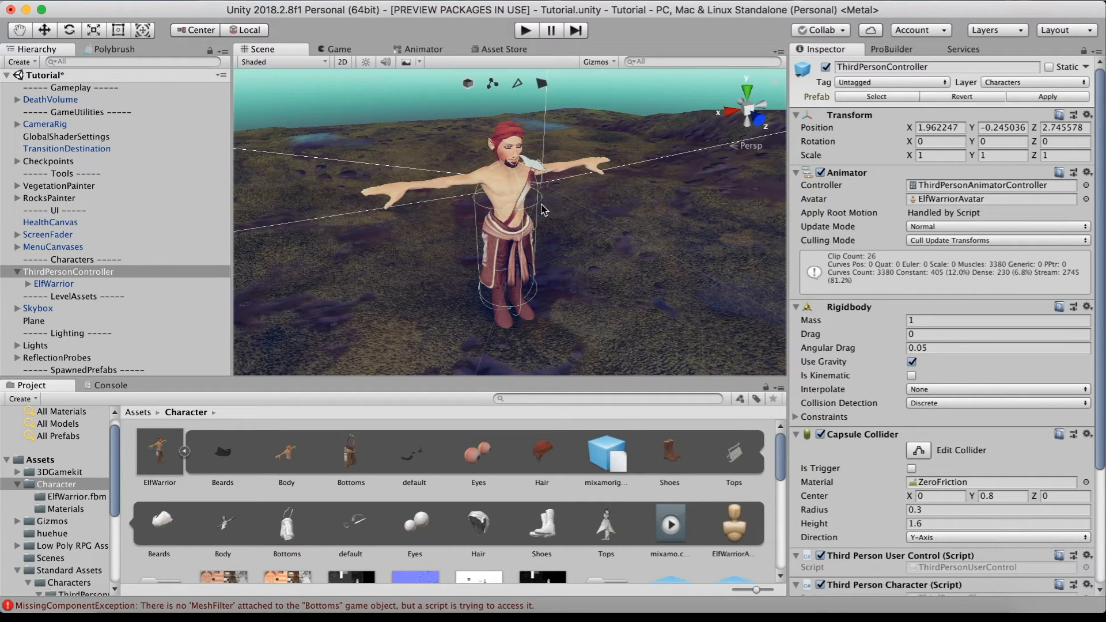
# Step: Set the Follow target in CameraRig's Camera Settings script to the ElfWarrior object
pyautogui.click(54, 126)
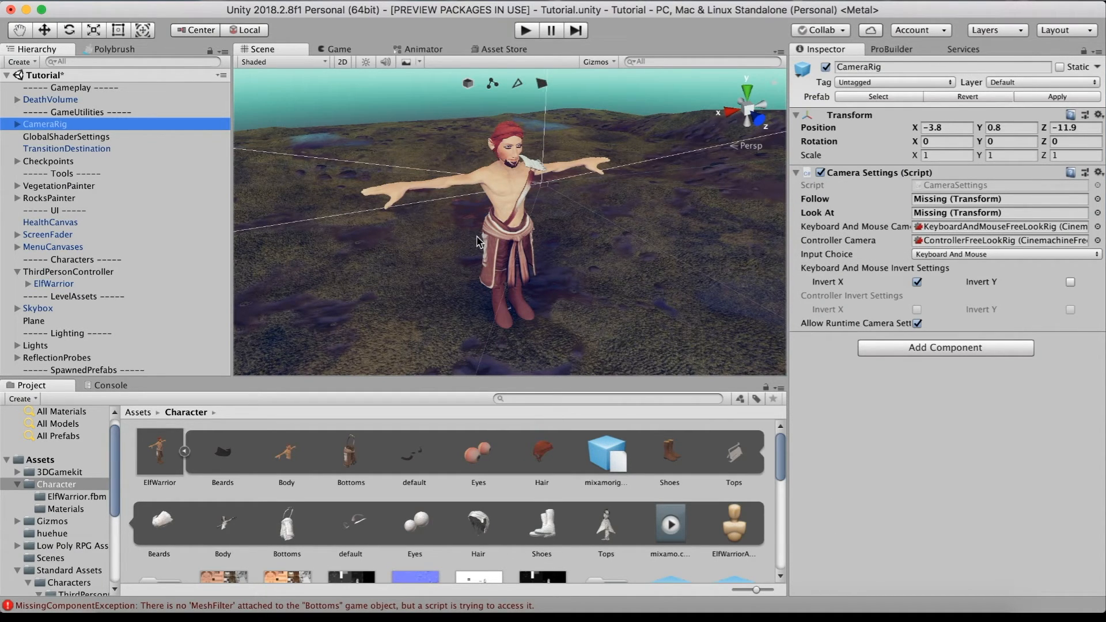
pyautogui.scroll(-5, 480, 242)
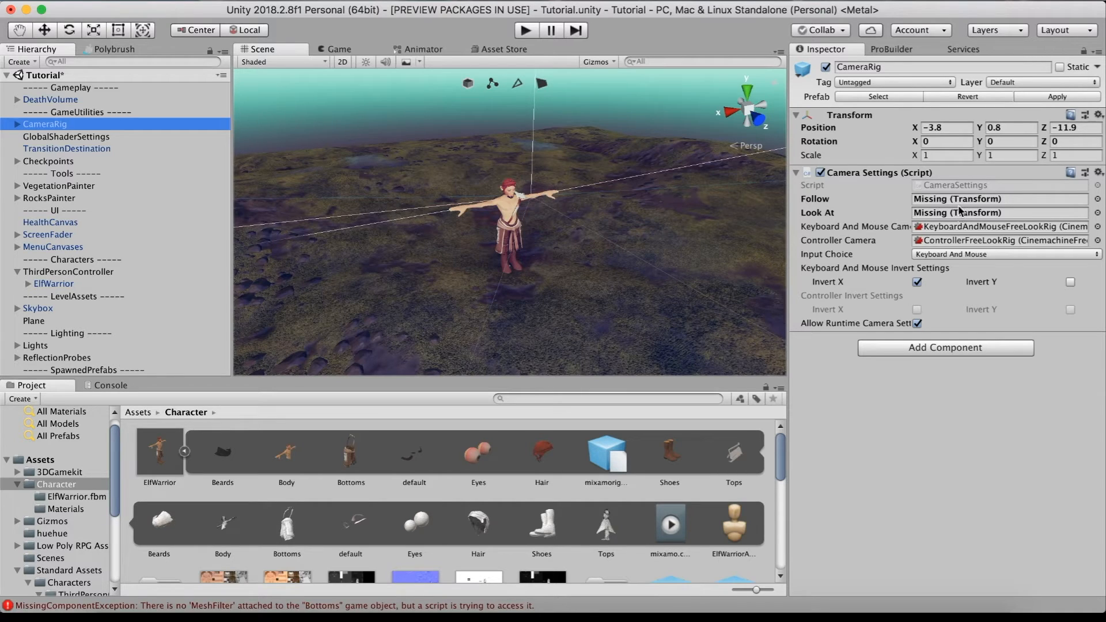
pyautogui.click(28, 284)
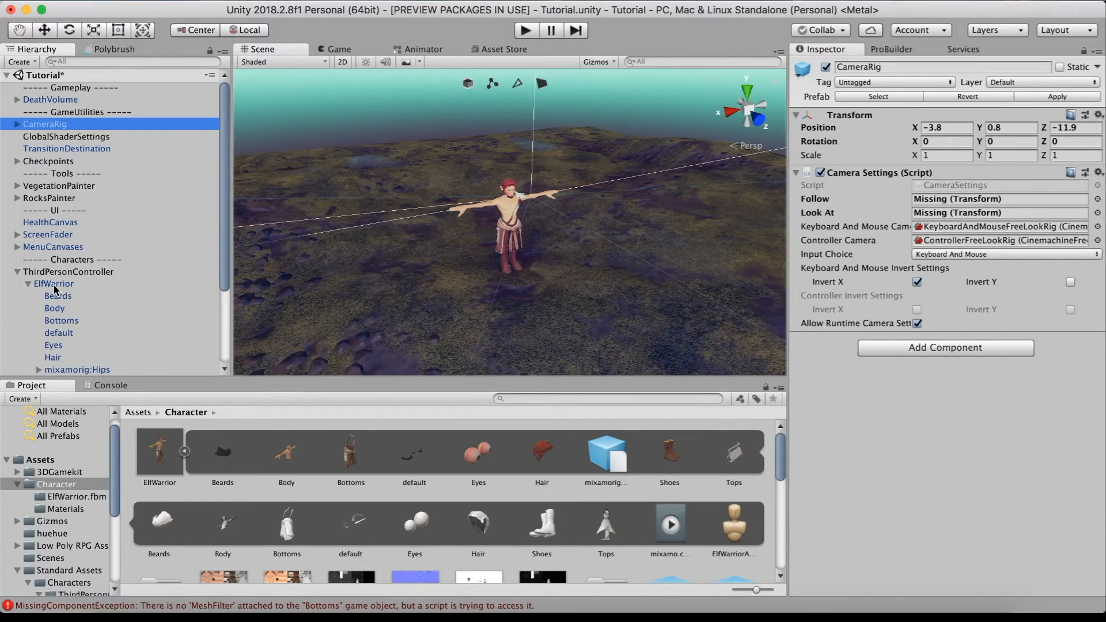
pyautogui.moveTo(57, 285); pyautogui.dragTo(930, 203)
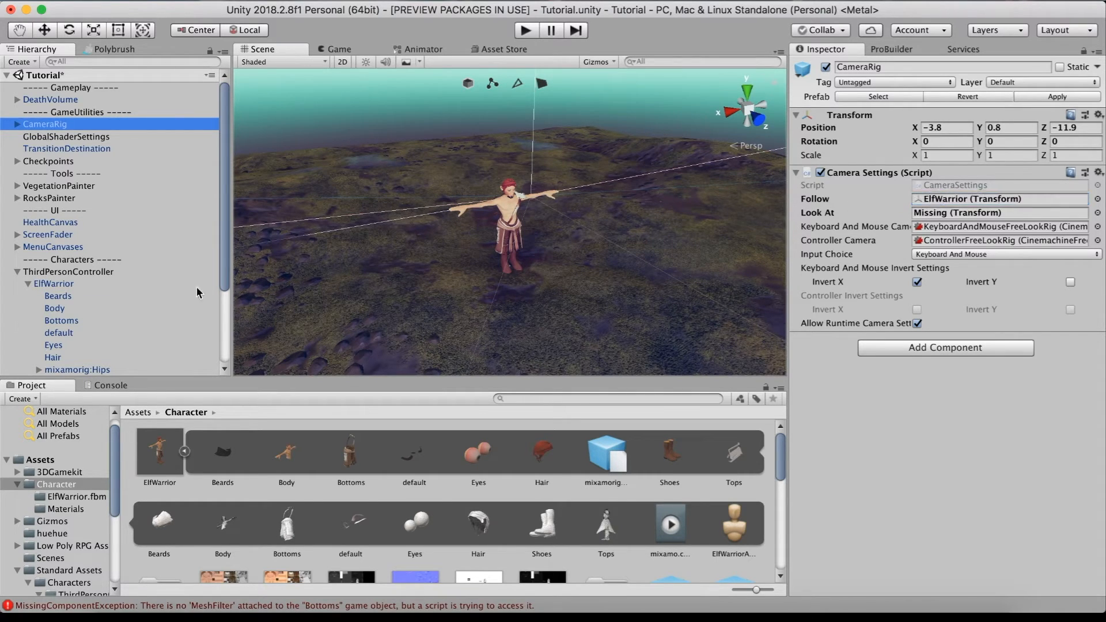
# Step: Set the Look At target in CameraRig's Camera Settings script to ElfWarrior's mixamorig:Head bone, found under the hips, spine and neck bones
pyautogui.scroll(-3, 105, 321)
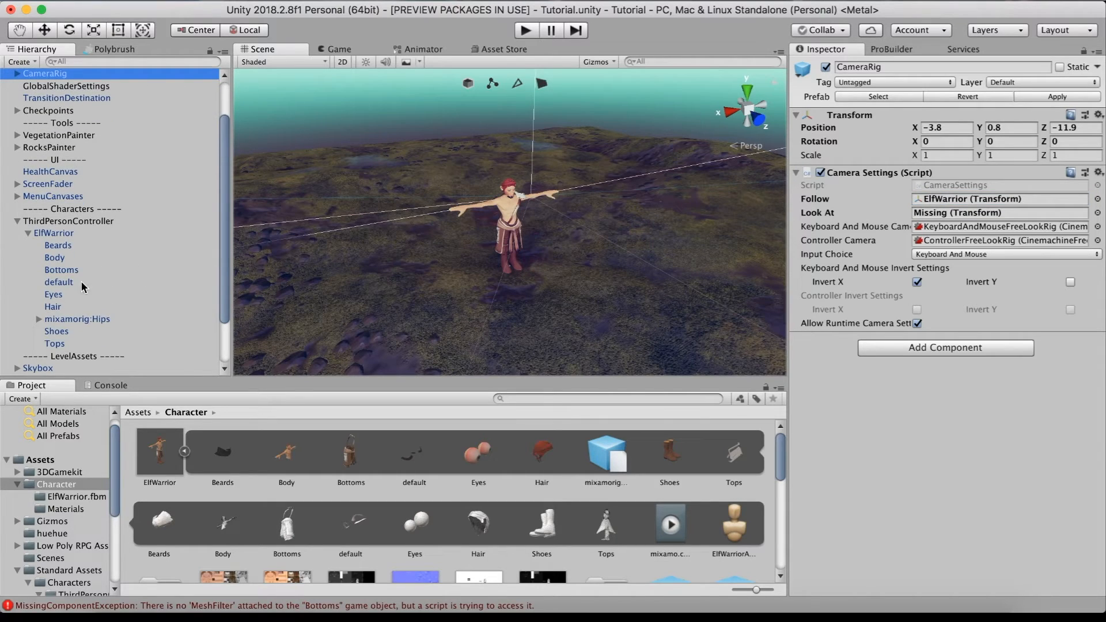
pyautogui.click(39, 319)
pyautogui.scroll(-1, 47, 333)
pyautogui.click(49, 339)
pyautogui.scroll(-1, 57, 341)
pyautogui.click(60, 336)
pyautogui.scroll(-1, 66, 337)
pyautogui.click(69, 333)
pyautogui.scroll(-2, 74, 337)
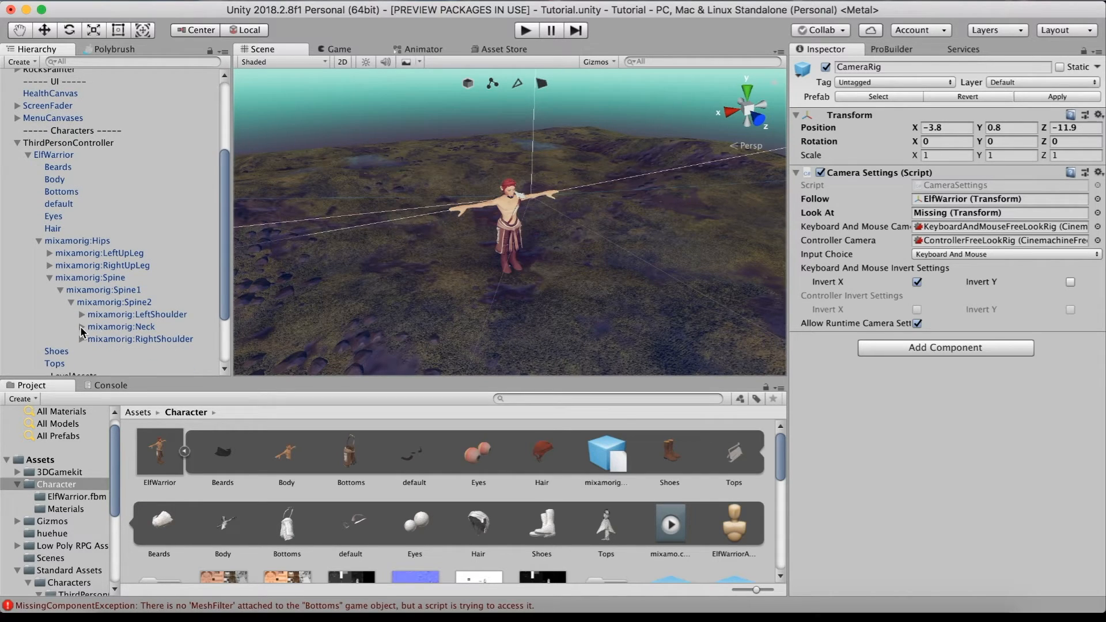
pyautogui.click(82, 327)
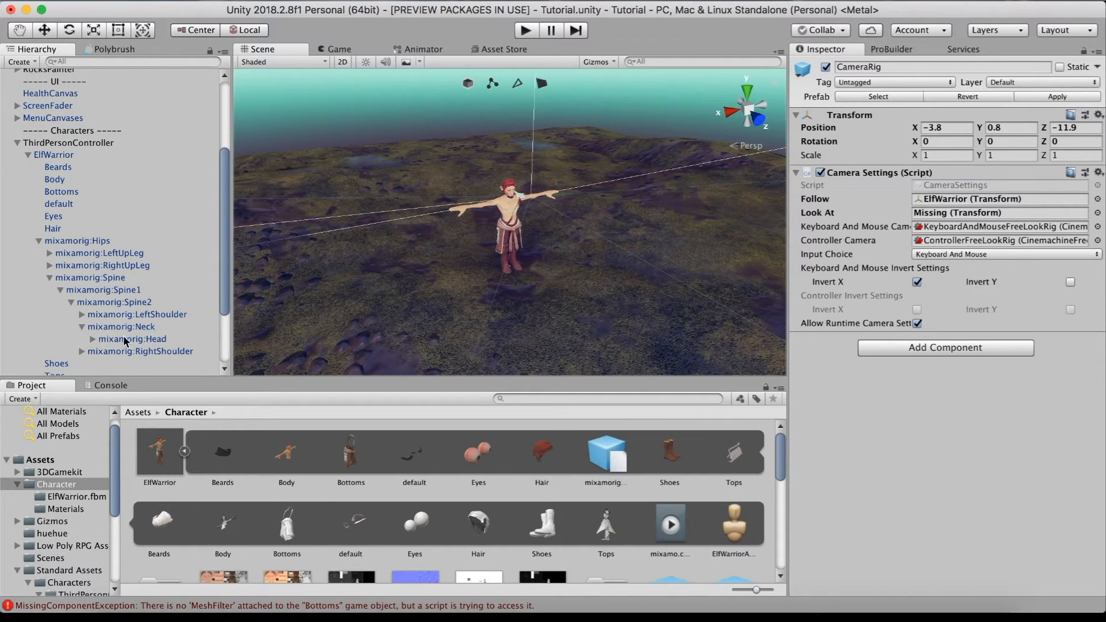
pyautogui.moveTo(138, 345); pyautogui.dragTo(932, 219)
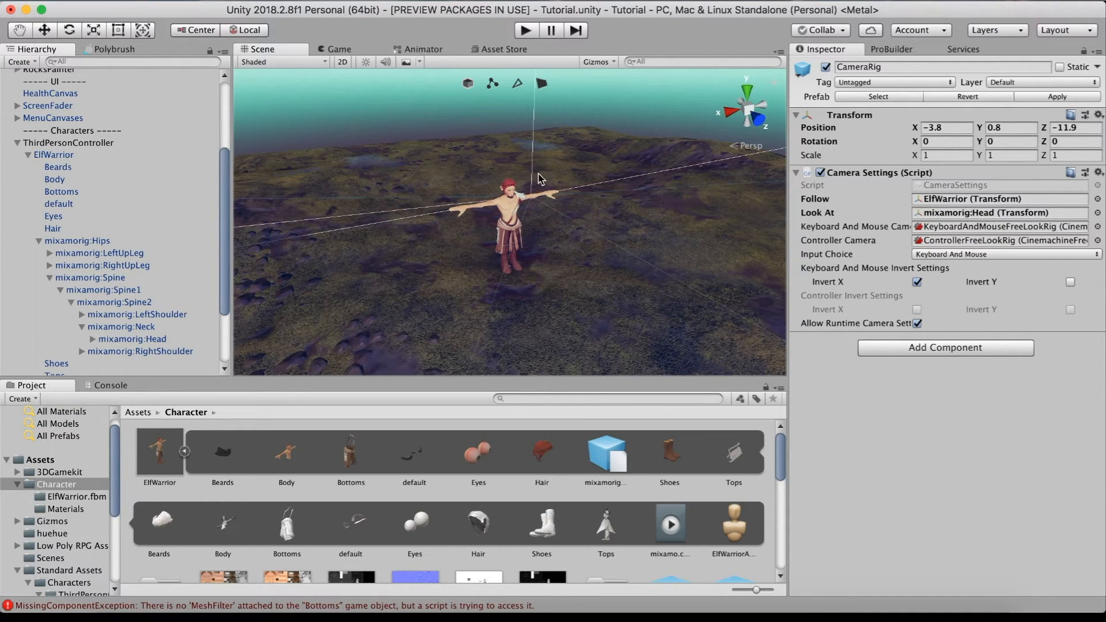
# Step: Play-test the scene by running, turning, crouching and jumping with the elf warrior to check the follow camera, and stop the game
pyautogui.click(526, 30)
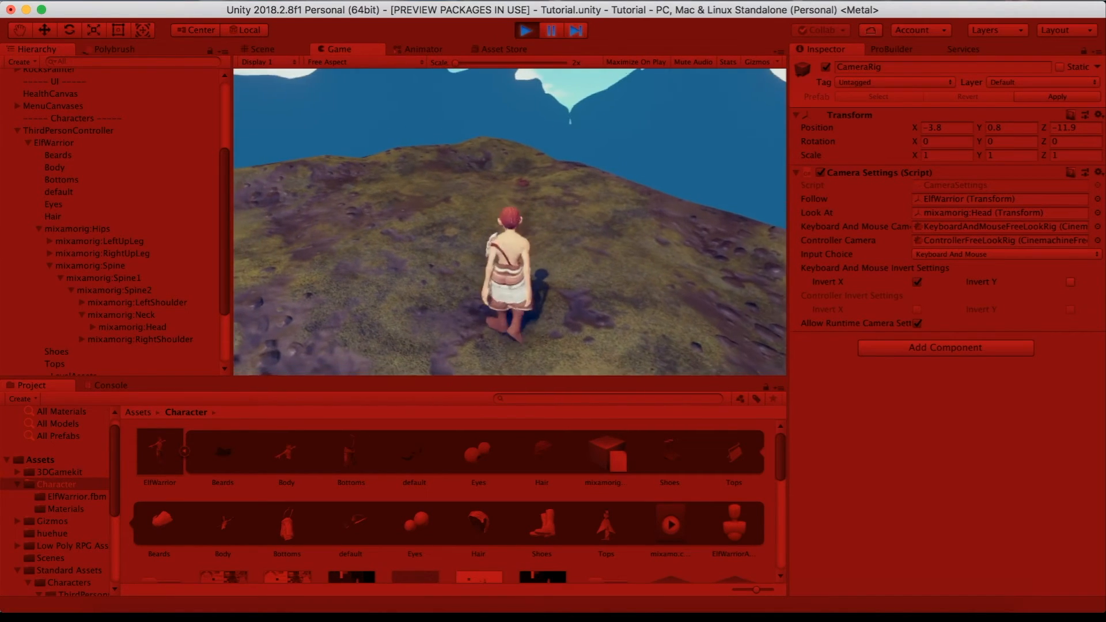
pyautogui.press('a')
pyautogui.press('w')
pyautogui.press('d')
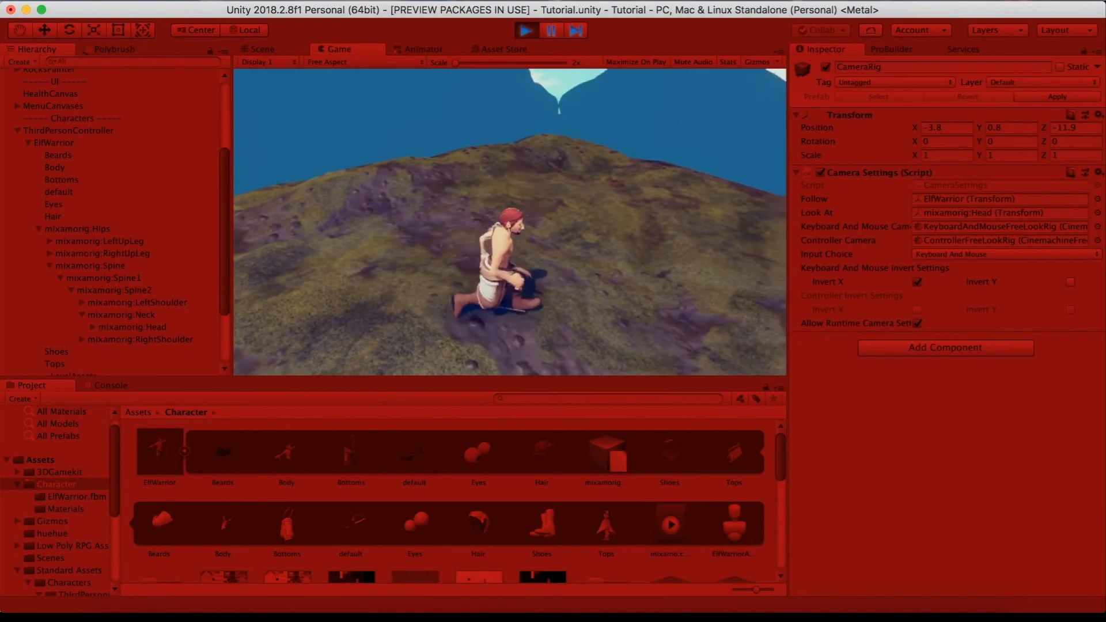
pyautogui.press('s')
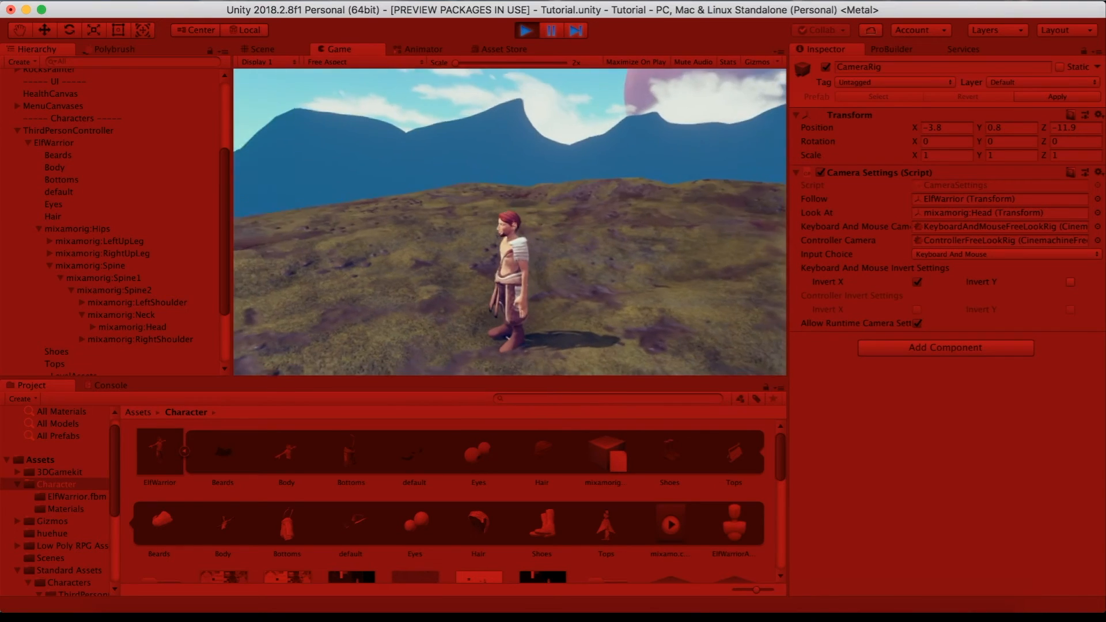
pyautogui.press('w')
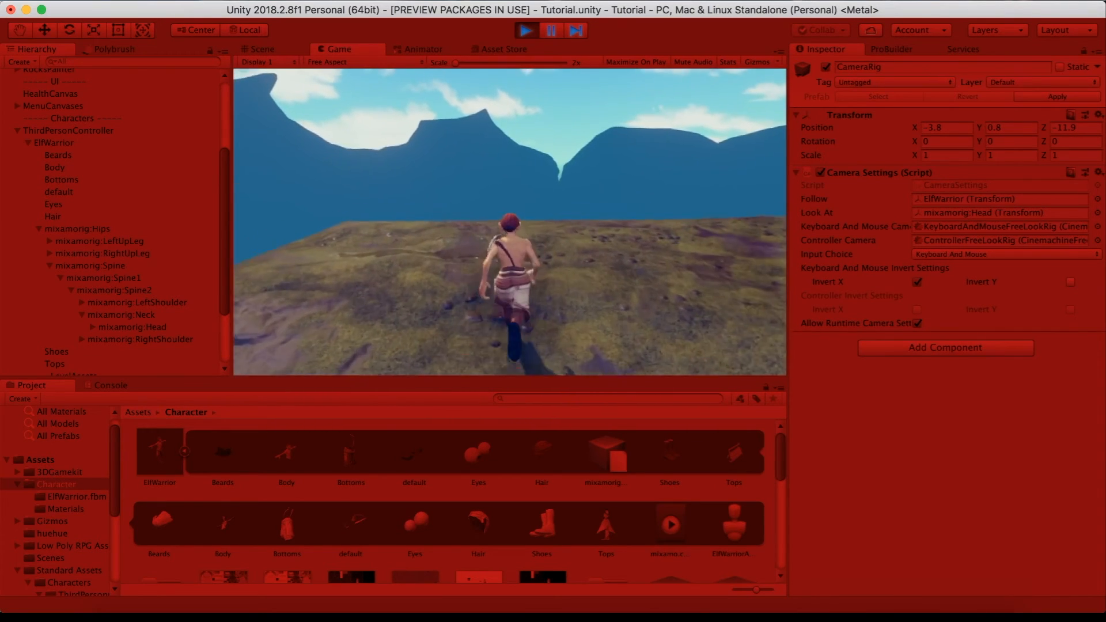
pyautogui.press('c')
pyautogui.press('c')
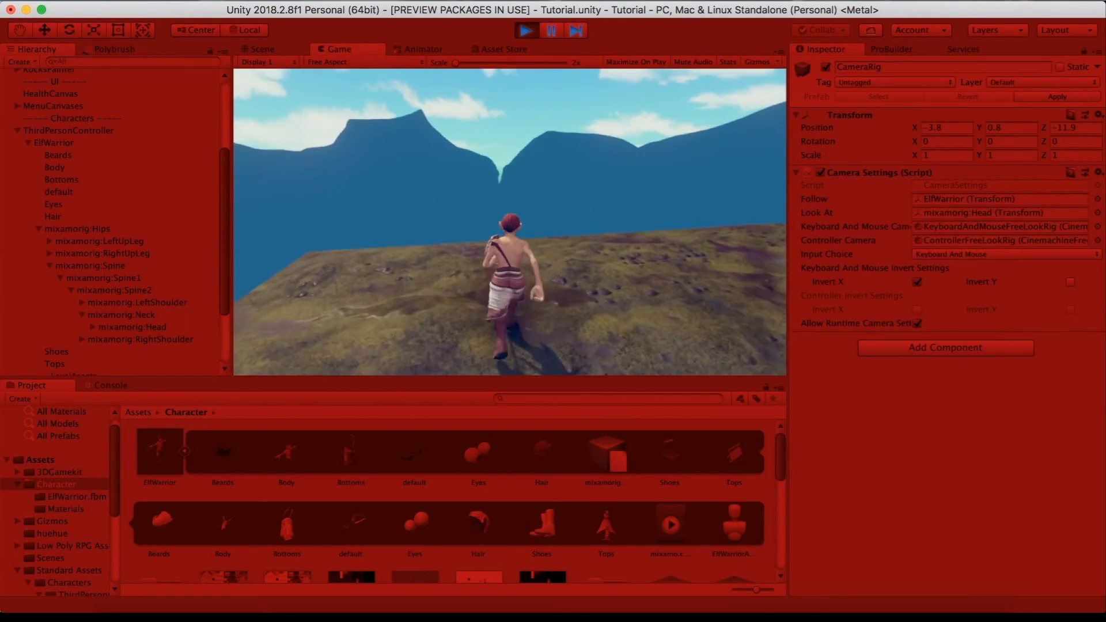
pyautogui.press('space')
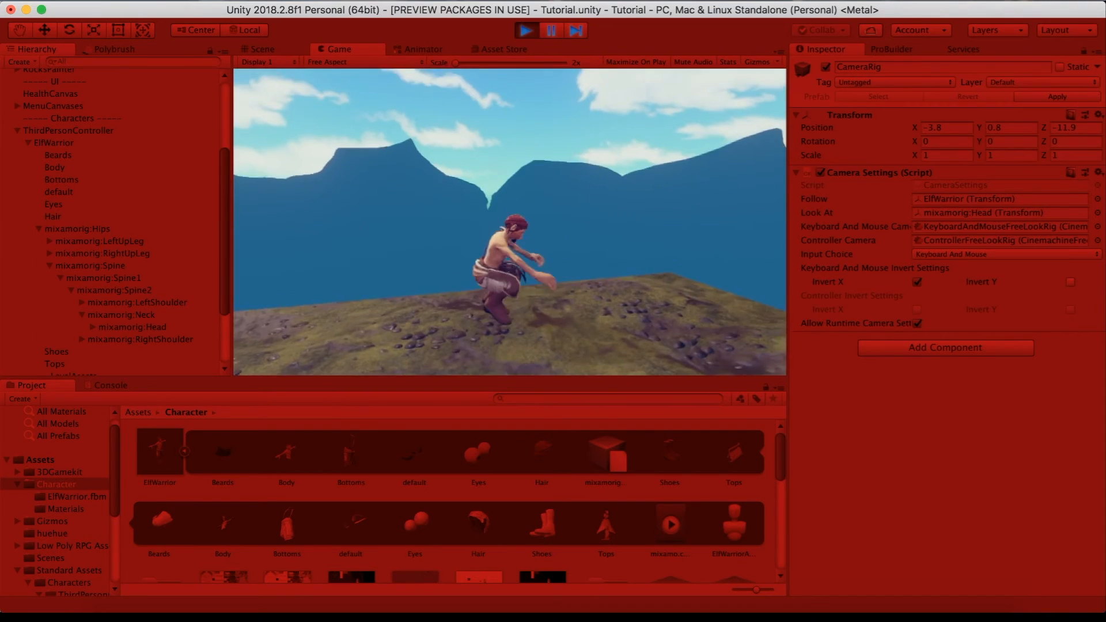
pyautogui.press('s')
pyautogui.press('d')
pyautogui.press('s')
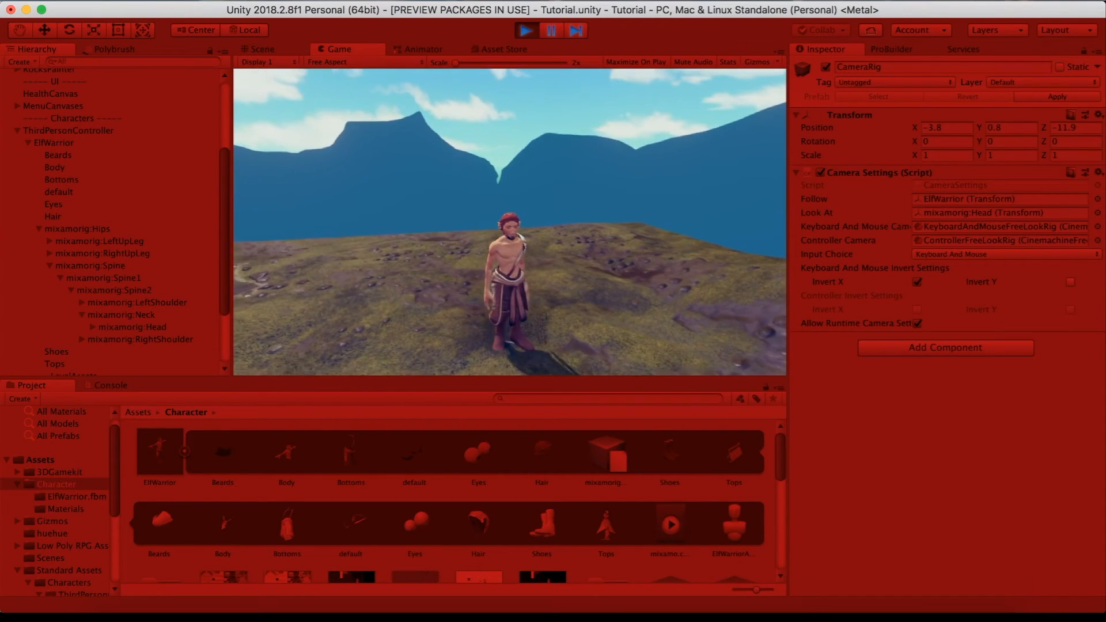
pyautogui.press('Escape')
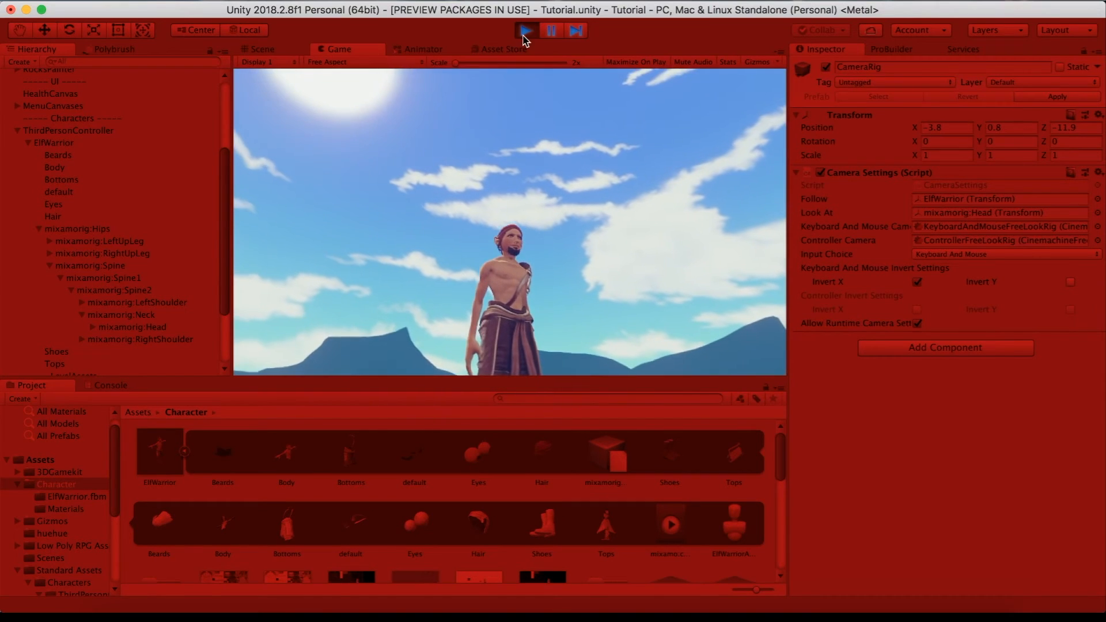
pyautogui.click(524, 31)
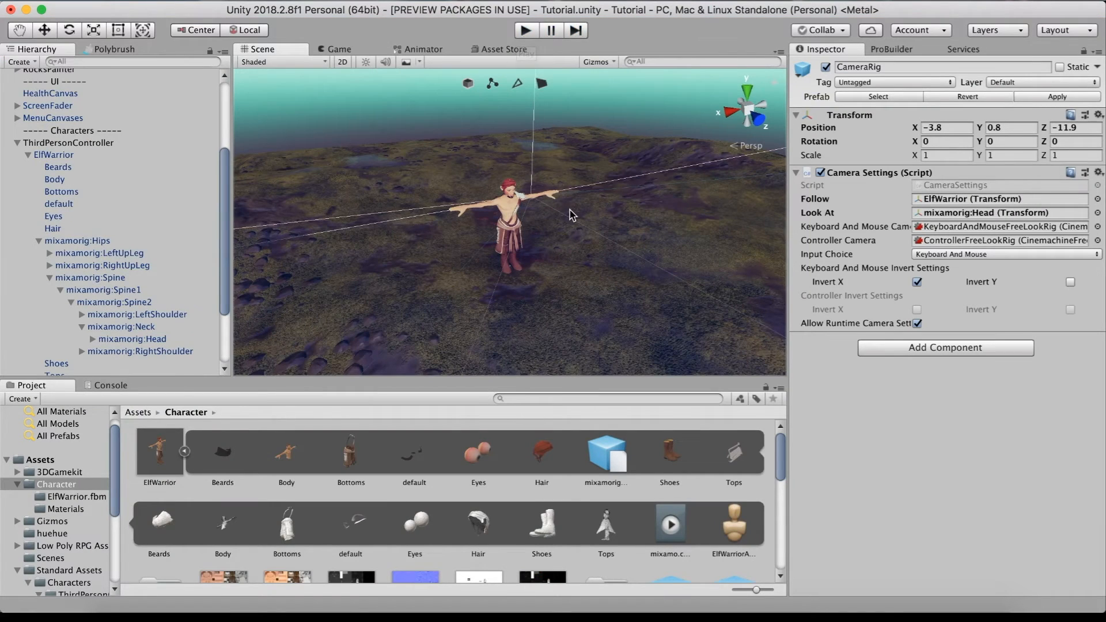
# Step: Create an Animator Override Controller named EthanOverride in the Character folder
pyautogui.click(185, 452)
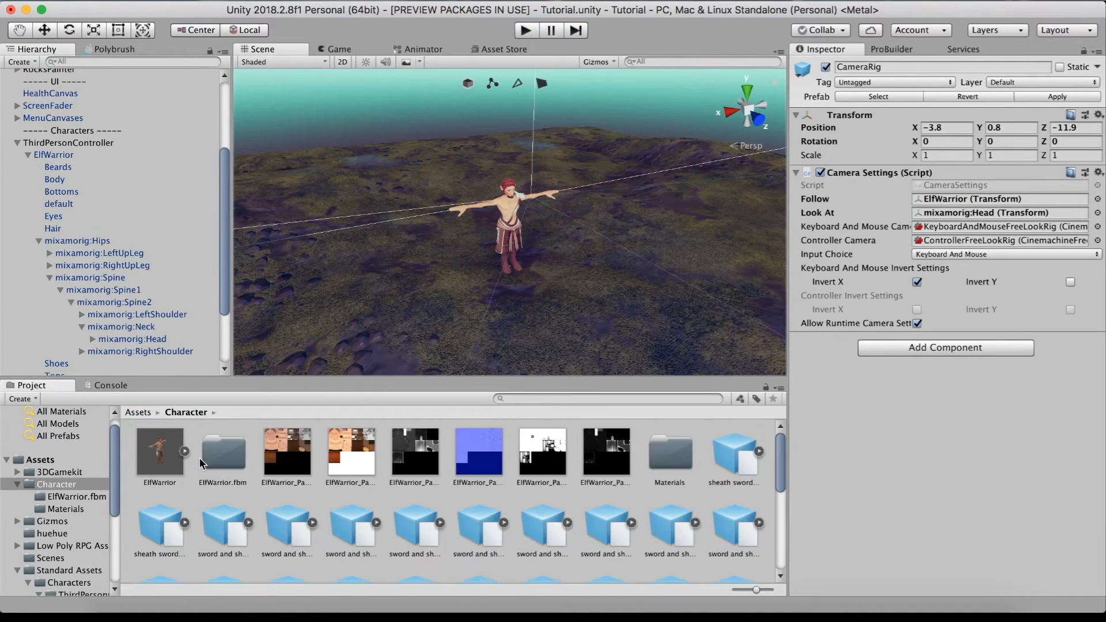
pyautogui.scroll(-3, 437, 506)
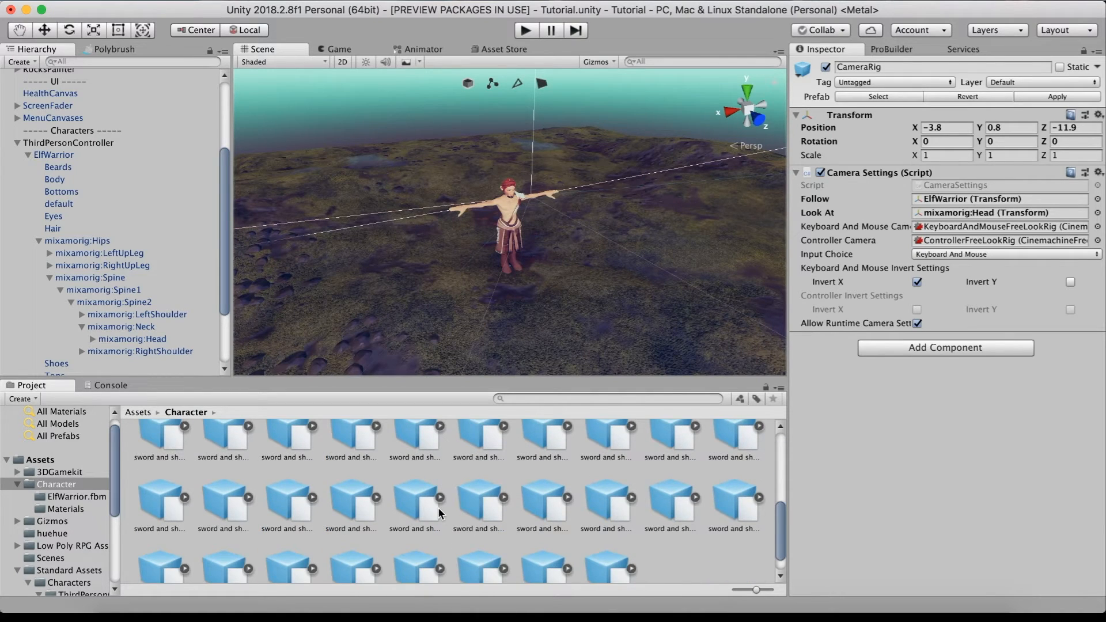
pyautogui.scroll(-1, 438, 507)
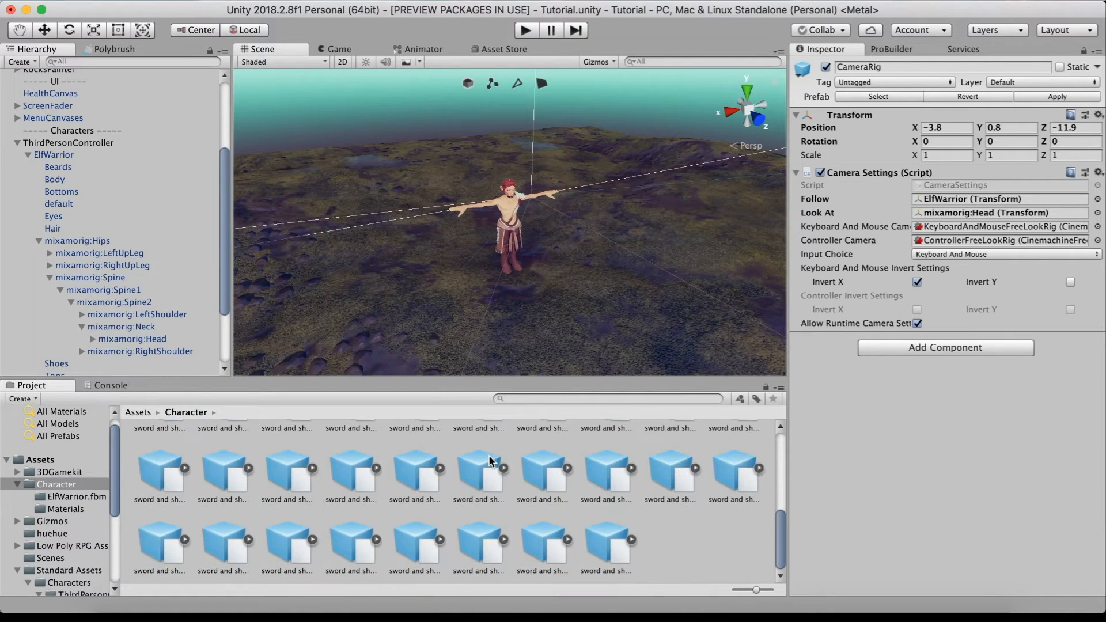
pyautogui.rightClick(670, 534)
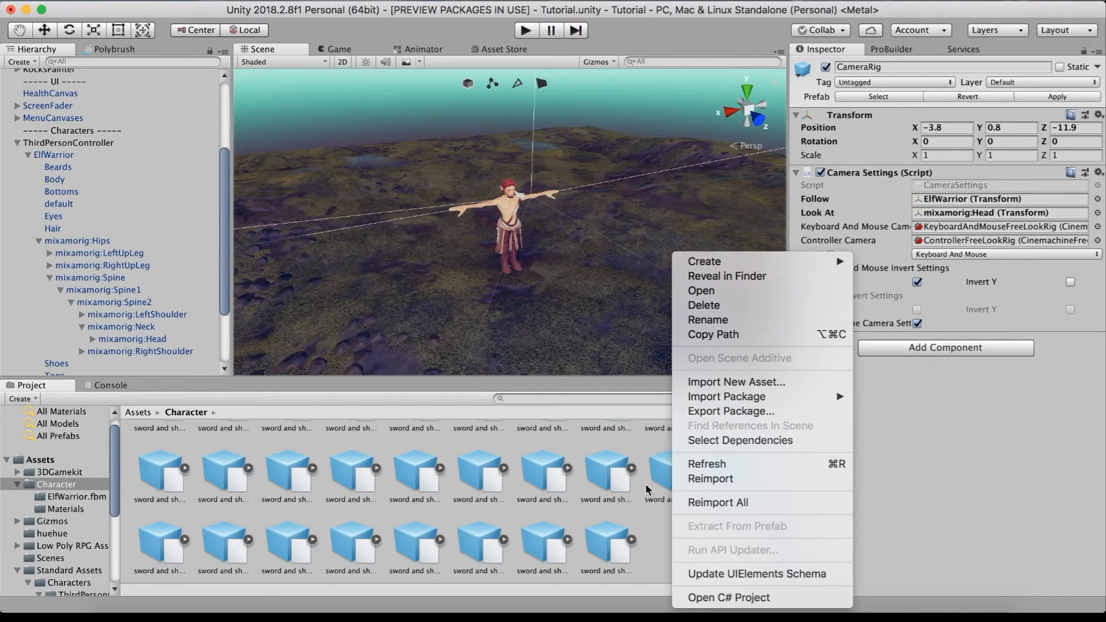
pyautogui.moveTo(719, 266)
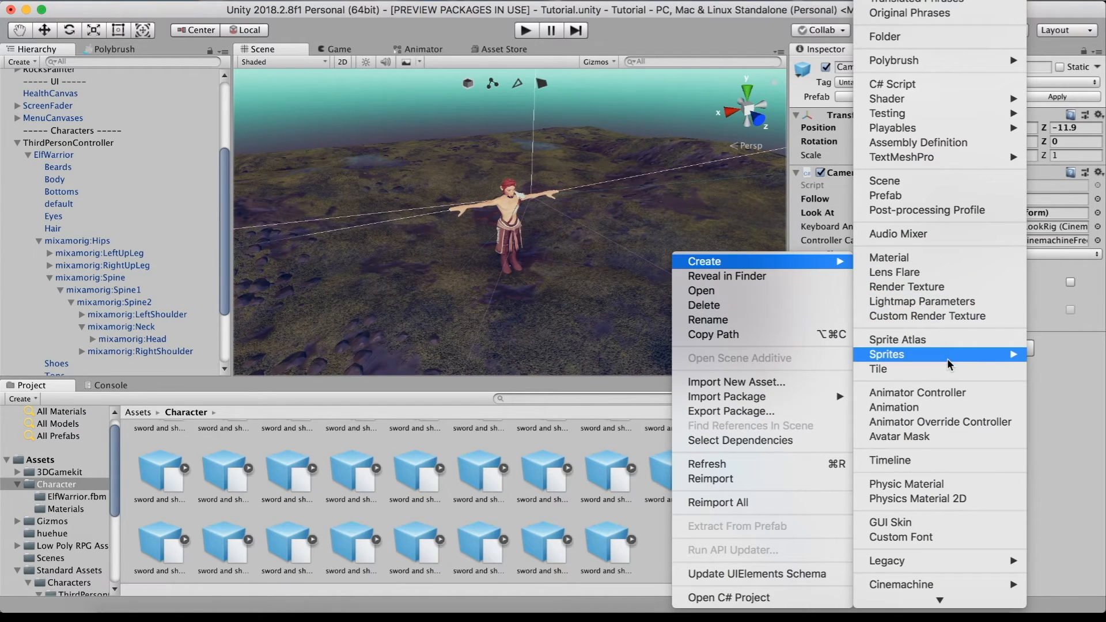
pyautogui.click(942, 424)
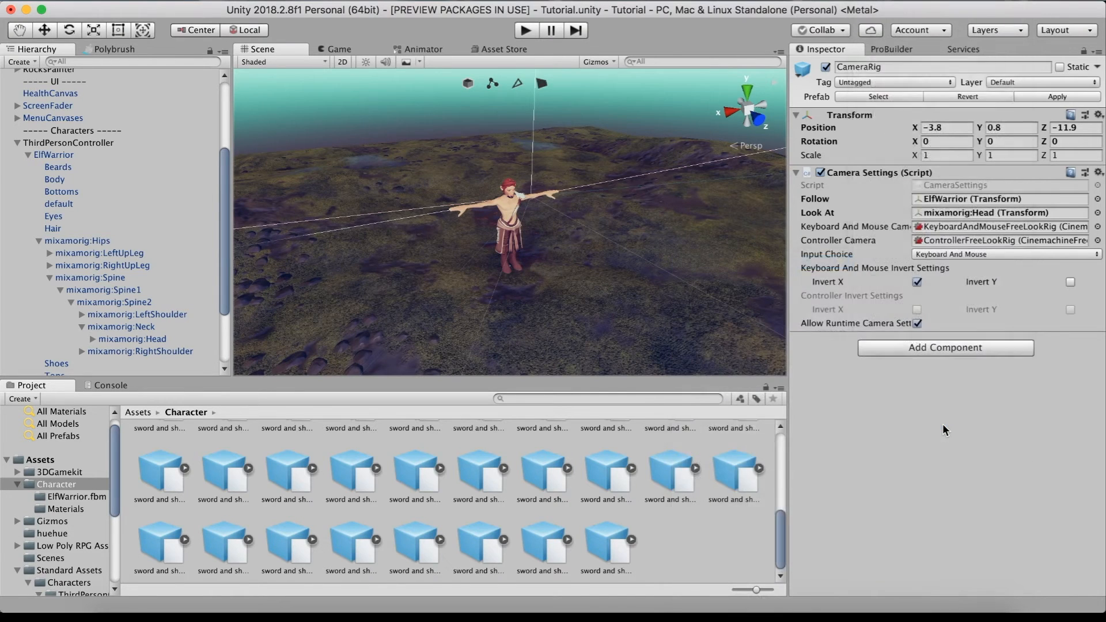
pyautogui.write('Eth')
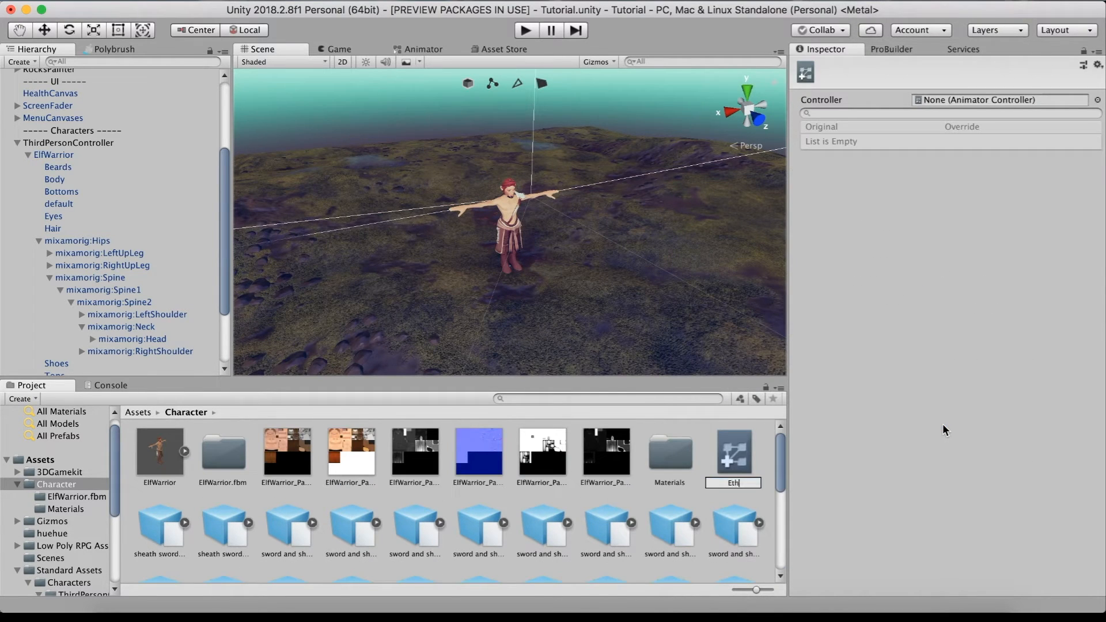
pyautogui.write('anOverride')
pyautogui.press('Return')
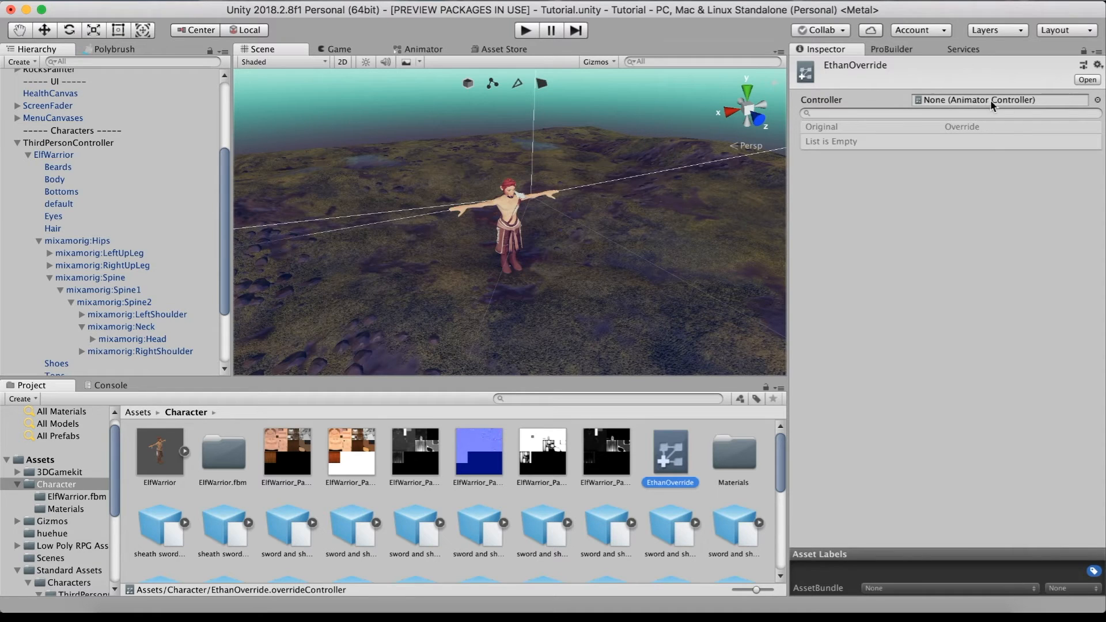
# Step: Set ThirdPersonAnimatorController as the base controller of EthanOverride
pyautogui.click(1098, 101)
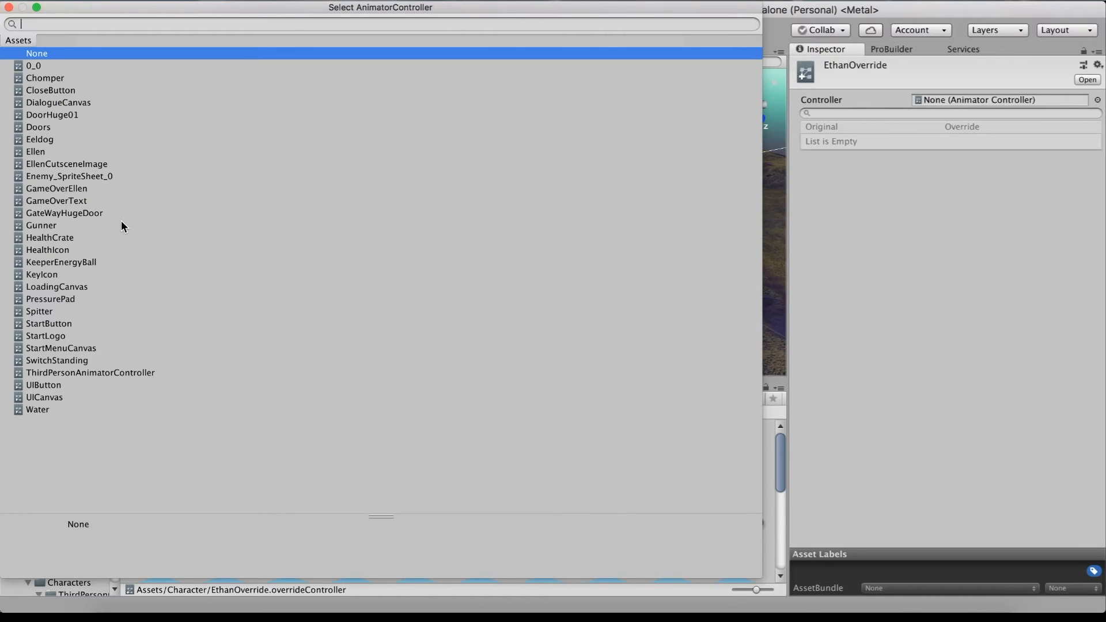
pyautogui.click(88, 372)
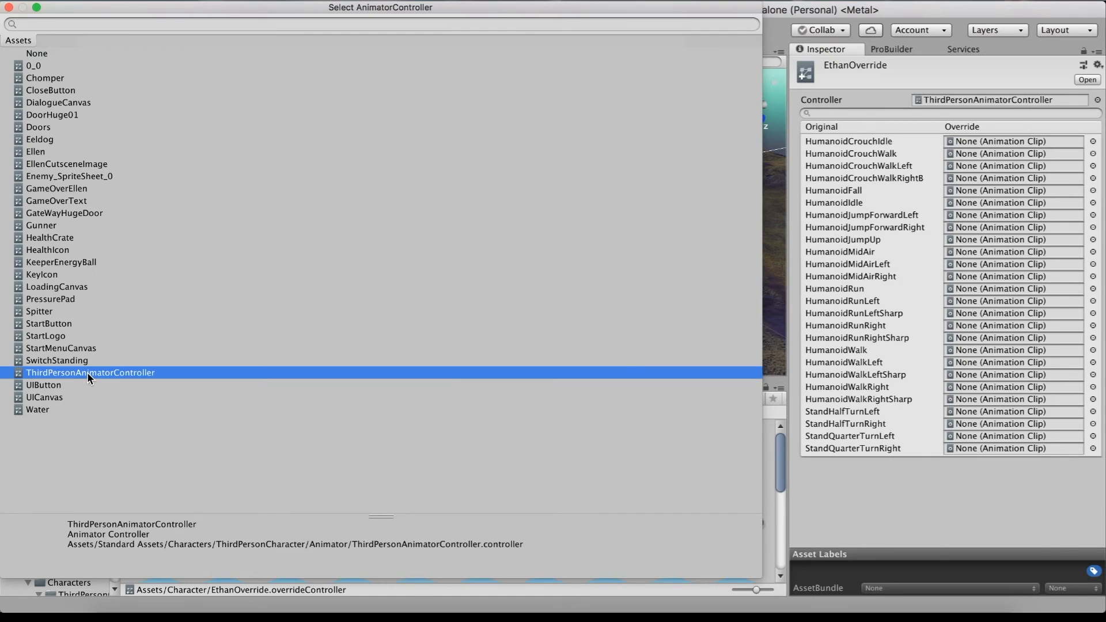
pyautogui.doubleClick(87, 372)
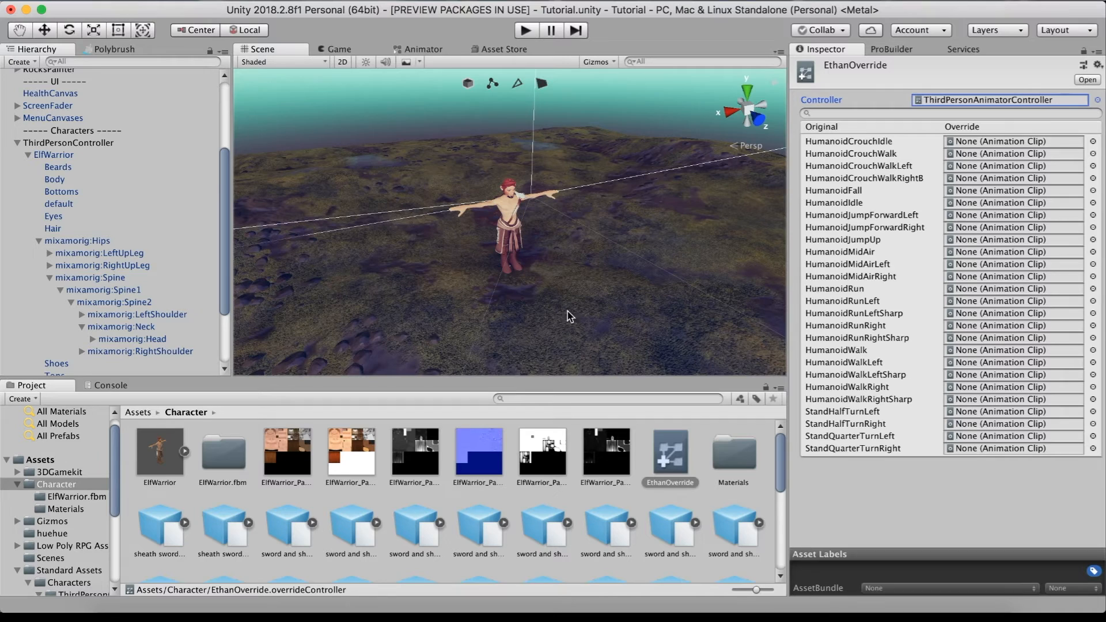
# Step: Assign EthanOverride as the controller of ThirdPersonController's Animator component
pyautogui.click(66, 145)
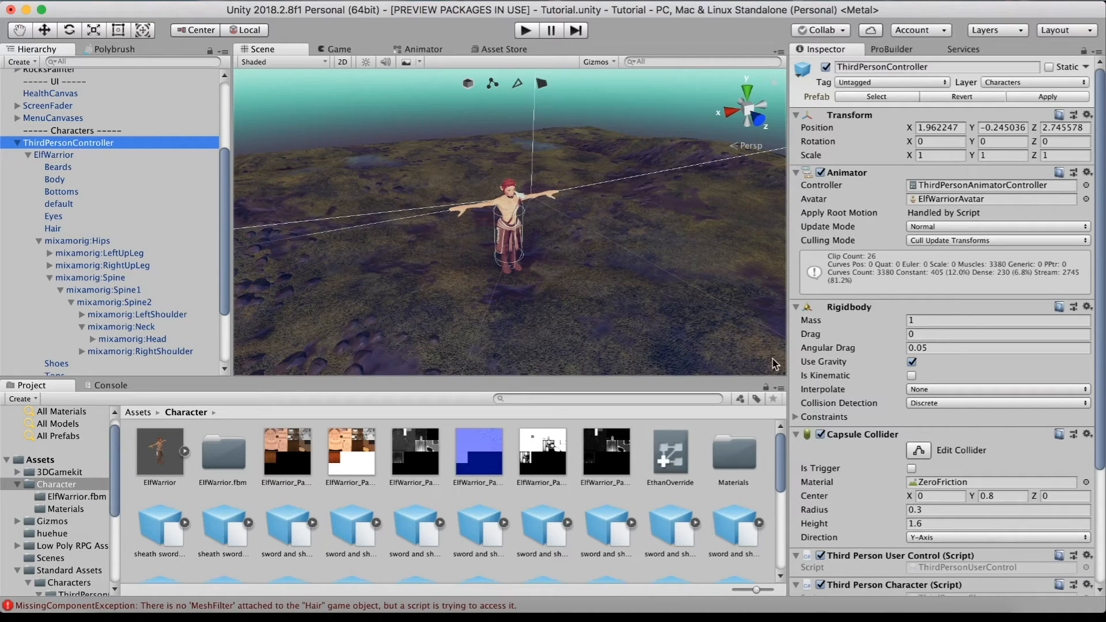
pyautogui.moveTo(672, 467); pyautogui.dragTo(928, 186)
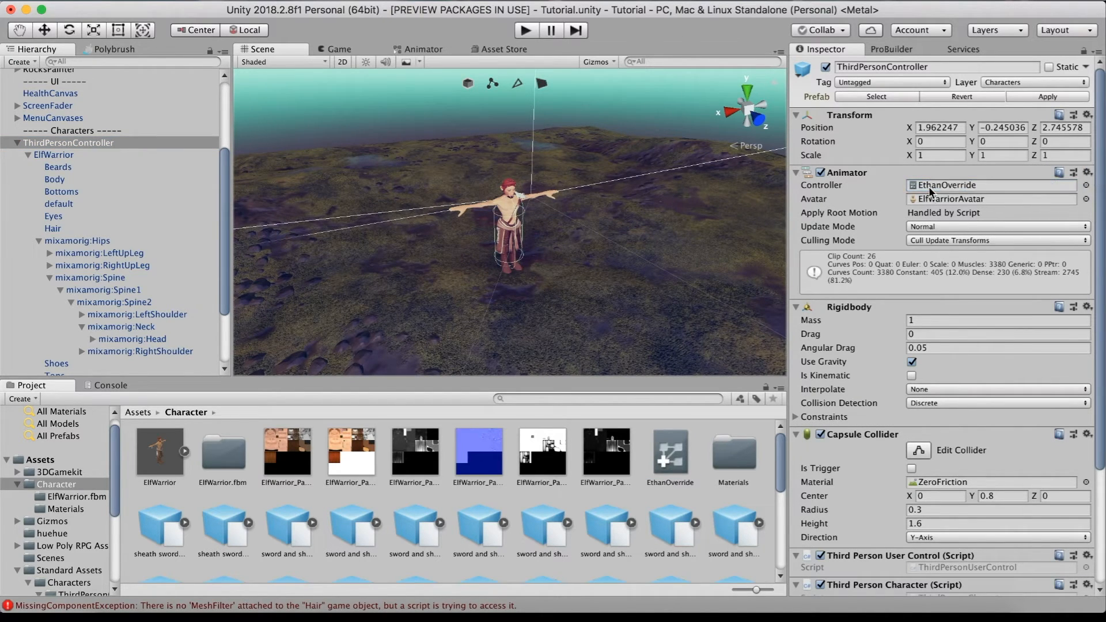
# Step: Open EthanOverride's list of clip overrides and browse the sword animations in the Character folder
pyautogui.click(671, 453)
pyautogui.scroll(-3, 593, 501)
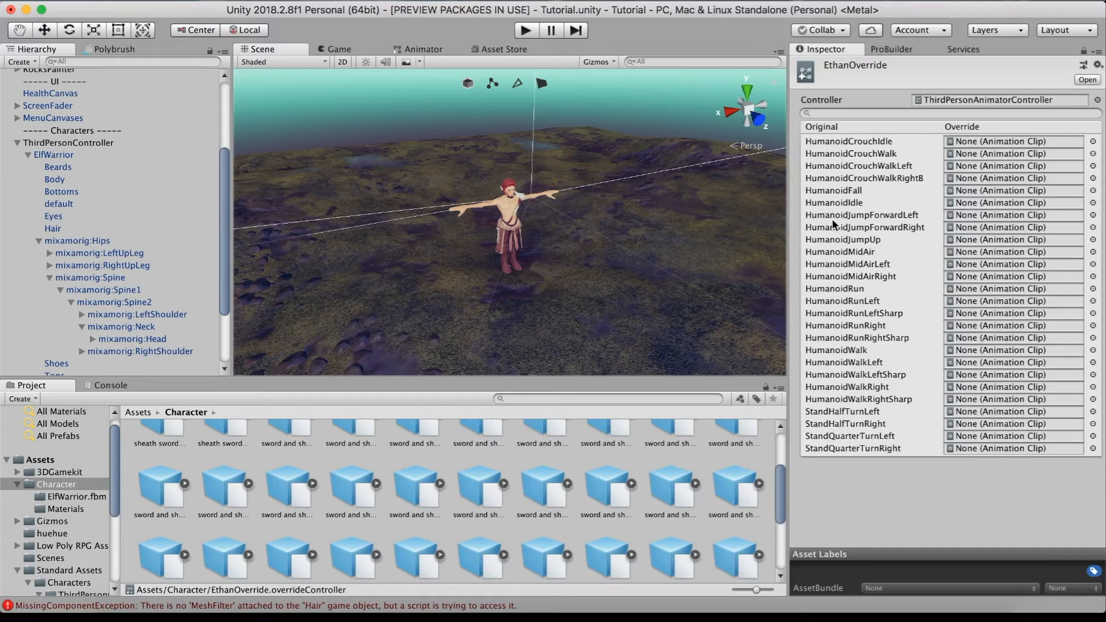
# Step: Override the HumanoidIdle animation with the mixamo.com clip from the sword and shield idle (3) model
pyautogui.scroll(2, 615, 489)
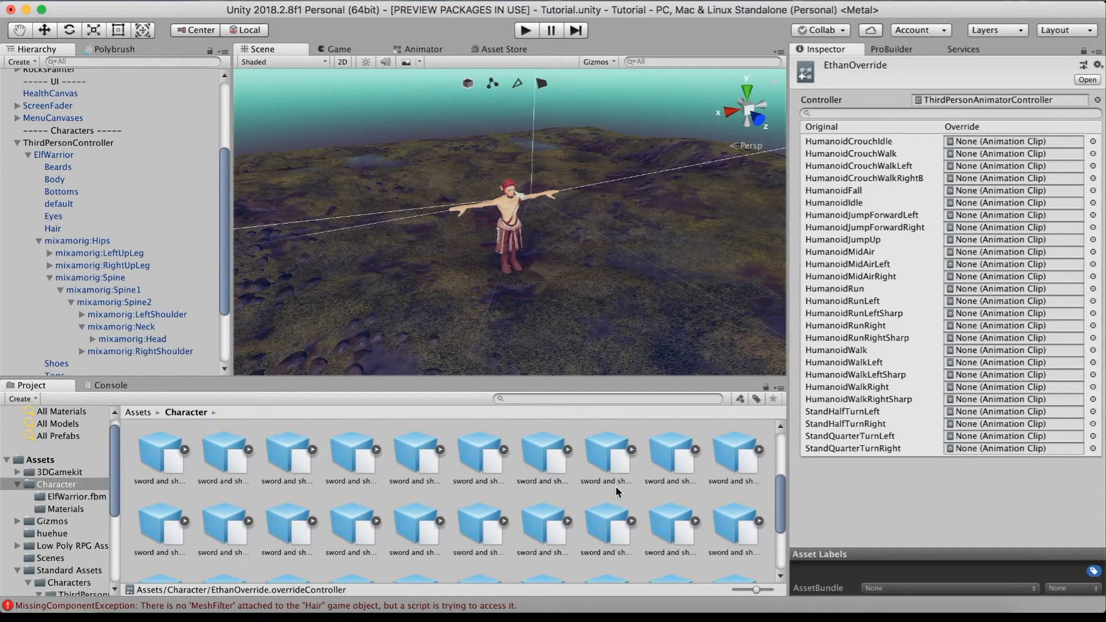
pyautogui.scroll(-1, 446, 494)
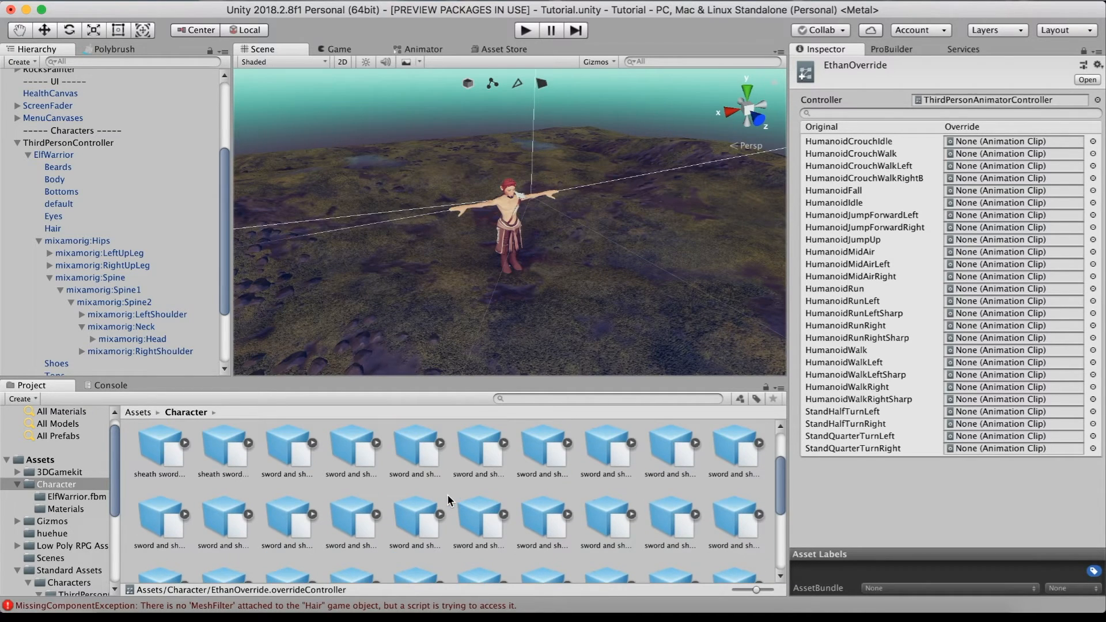
pyautogui.click(439, 444)
pyautogui.click(439, 444)
pyautogui.click(426, 449)
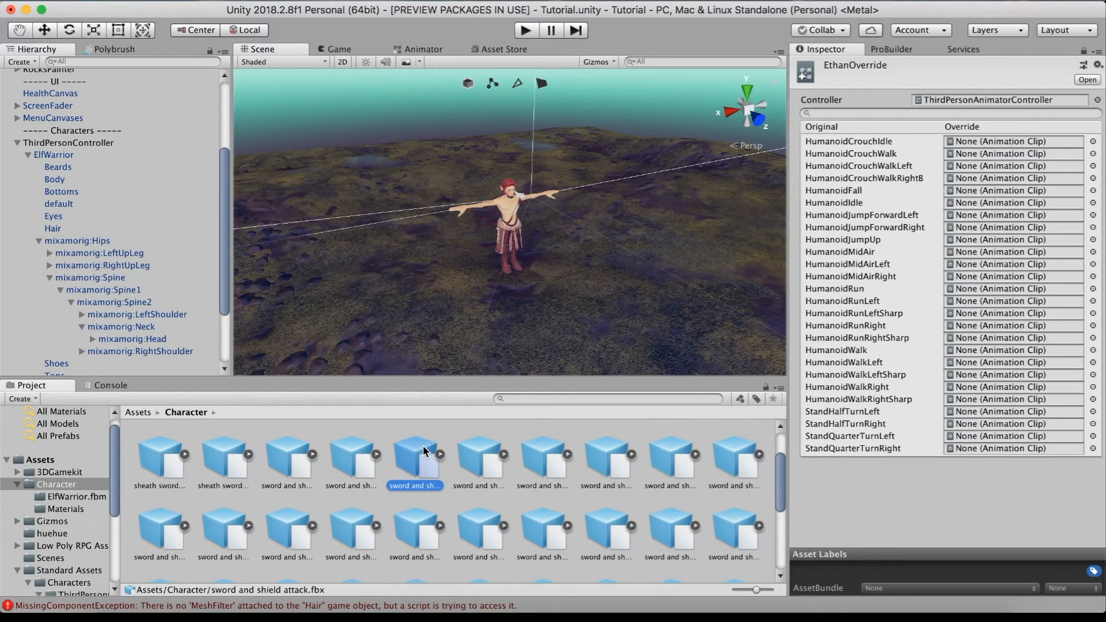
pyautogui.scroll(-3, 473, 467)
pyautogui.click(482, 510)
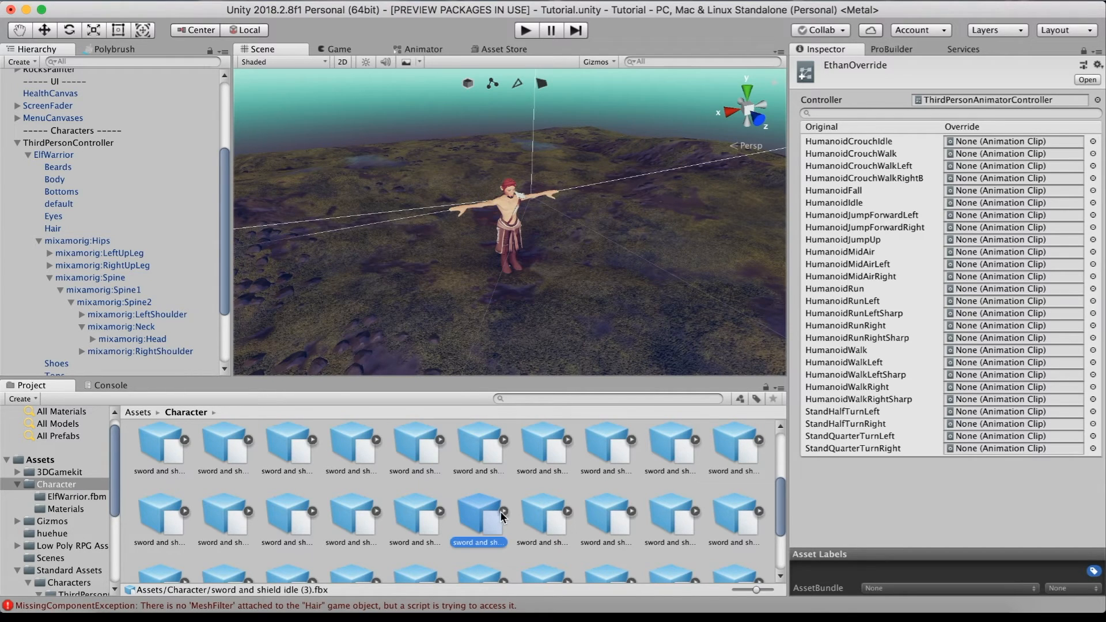
pyautogui.click(504, 512)
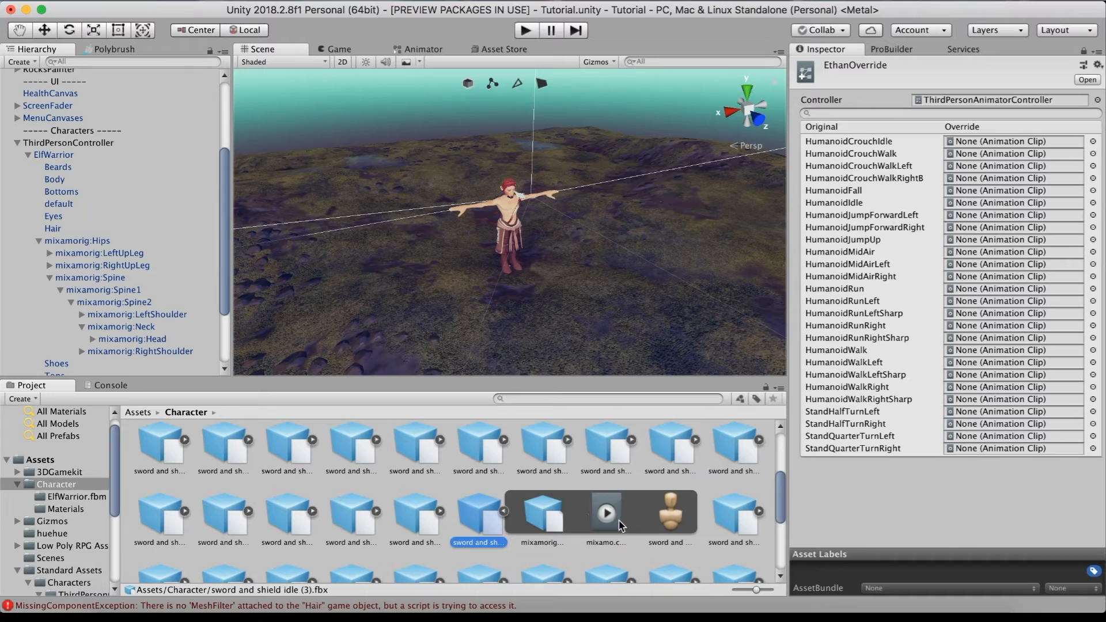
pyautogui.click(604, 546)
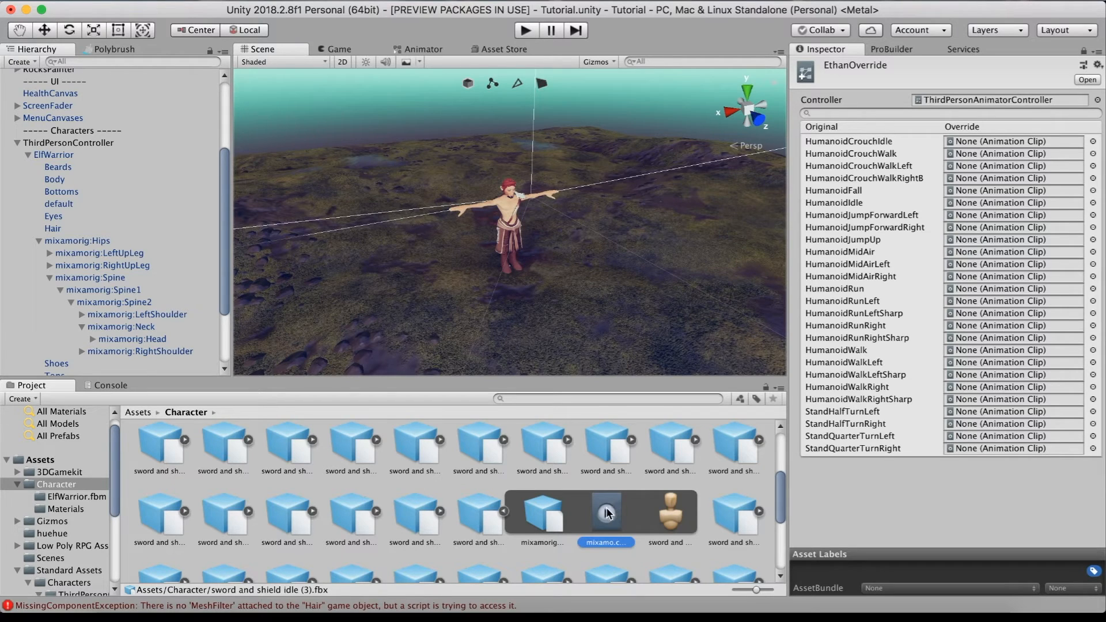
pyautogui.moveTo(607, 512); pyautogui.dragTo(990, 202)
# Step: Override the HumanoidRun animation with the mixamo.com clip from the sword and shield run model
pyautogui.click(734, 512)
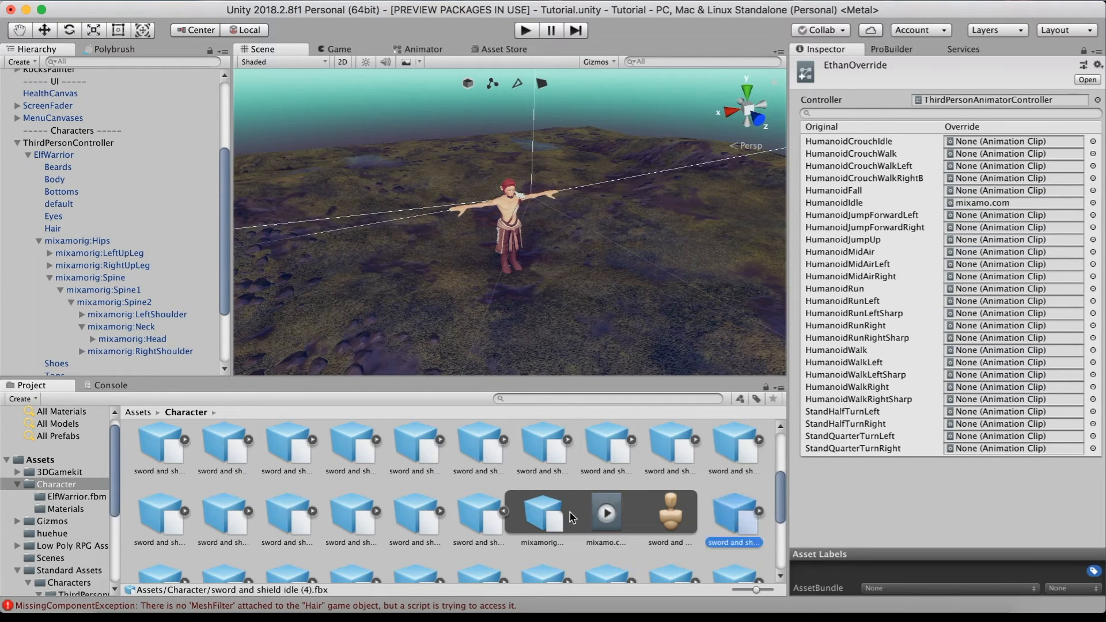
pyautogui.scroll(-2, 545, 516)
pyautogui.click(481, 511)
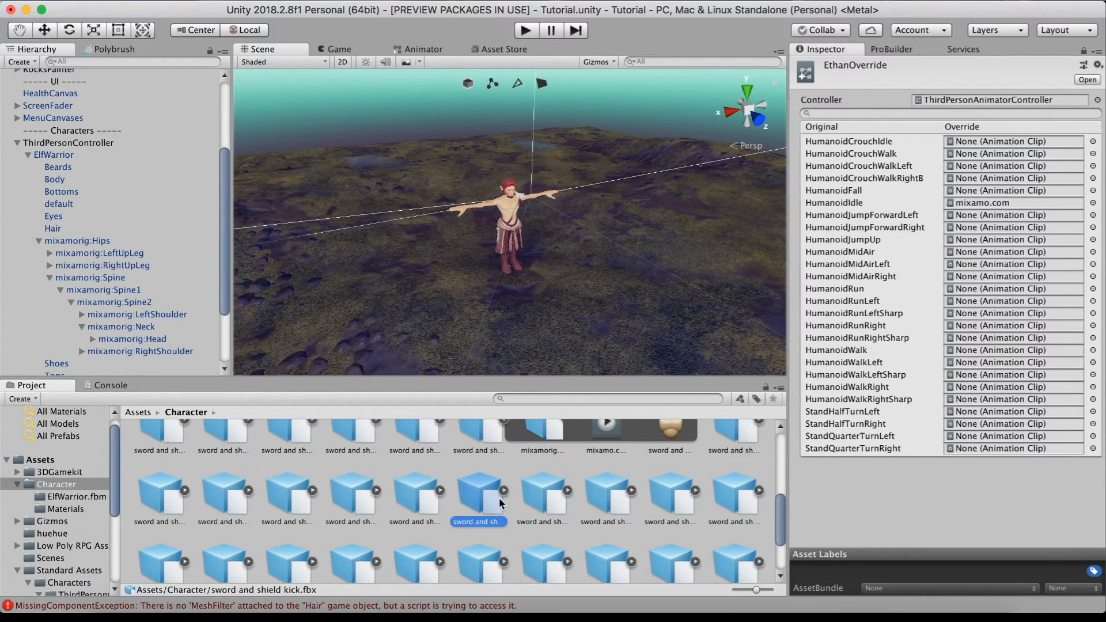
pyautogui.click(565, 505)
pyautogui.click(599, 497)
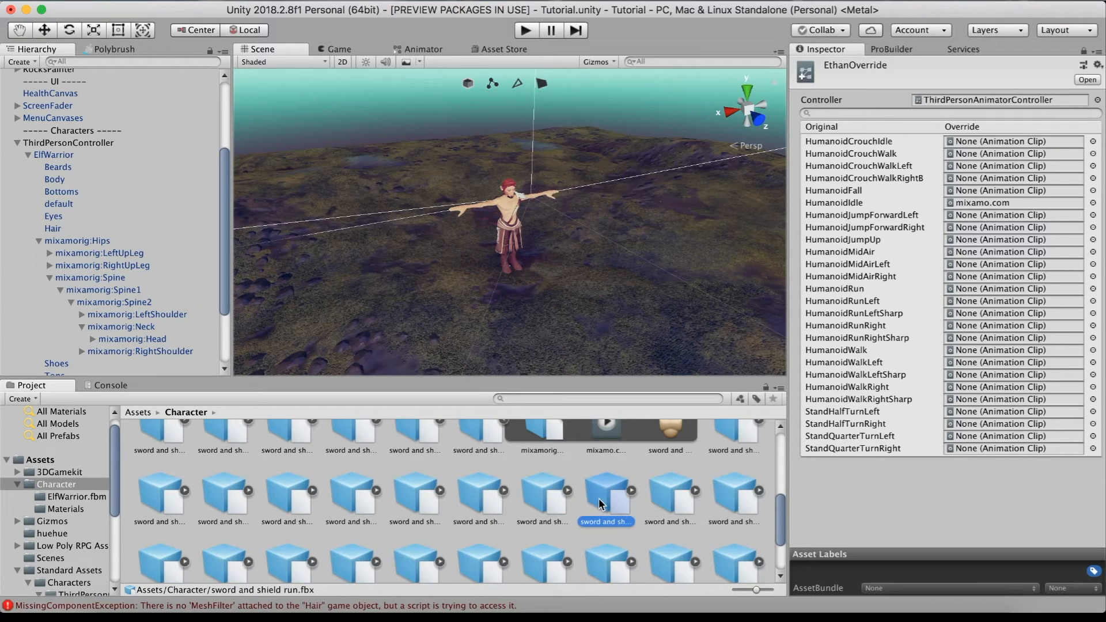
pyautogui.click(632, 491)
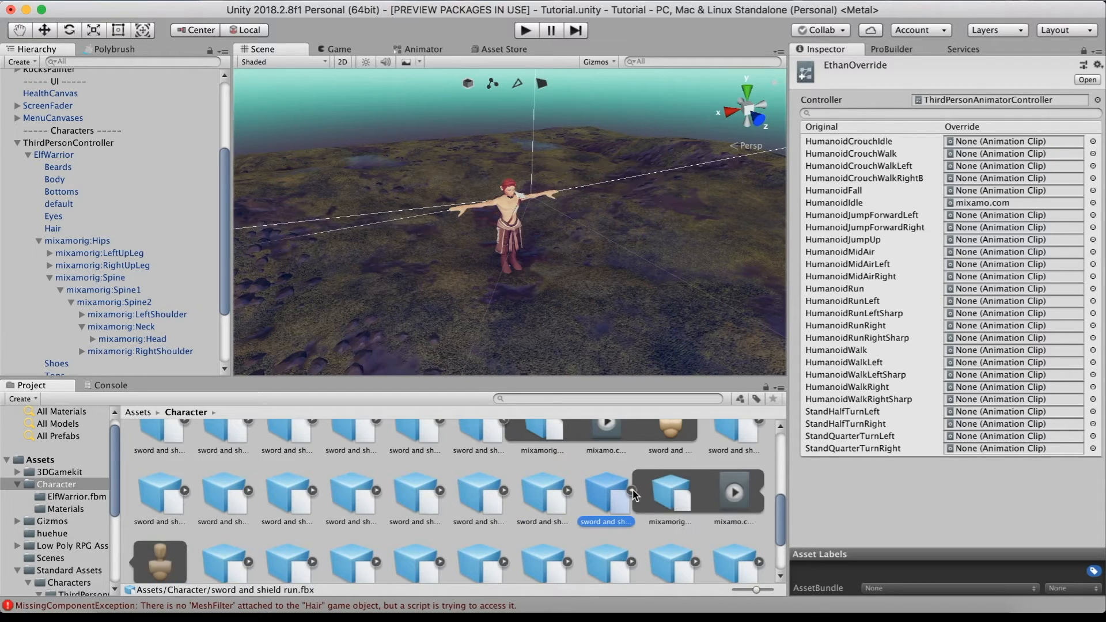
pyautogui.moveTo(728, 497); pyautogui.dragTo(960, 296)
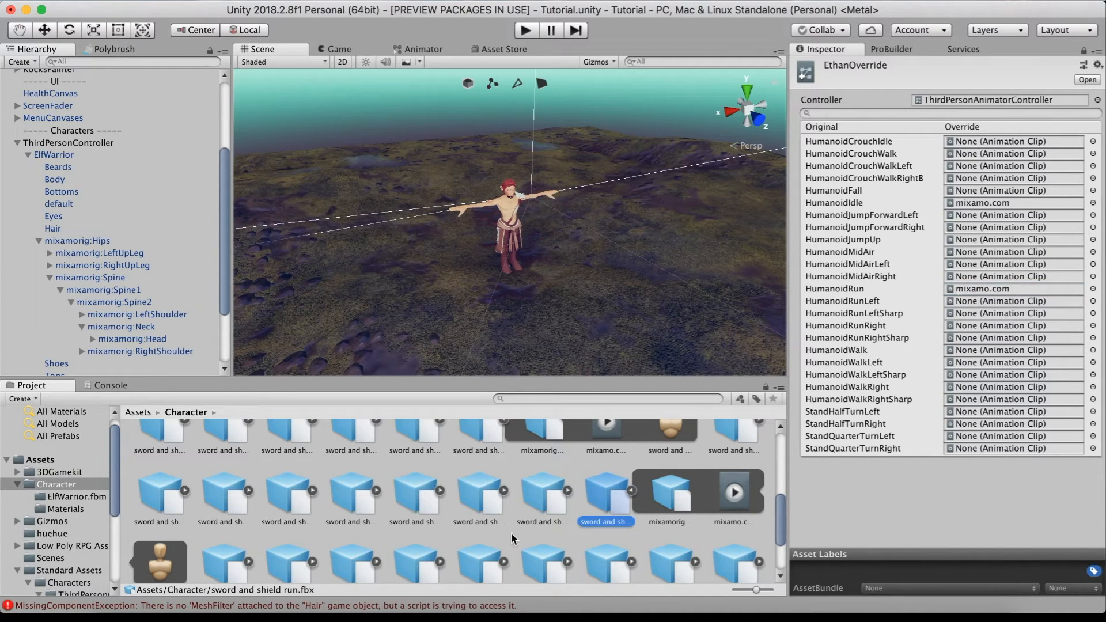
# Step: Override the HumanoidRunRightSharp animation with the mixamo.com clip from the sword and shield turn model
pyautogui.scroll(-2, 510, 532)
pyautogui.click(248, 524)
pyautogui.click(504, 524)
pyautogui.scroll(-3, 503, 524)
pyautogui.click(606, 528)
pyautogui.click(631, 525)
pyautogui.moveTo(734, 526); pyautogui.dragTo(960, 339)
# Step: Collapse the expanded sword and shield models and return to the beginning of the Character folder
pyautogui.click(504, 454)
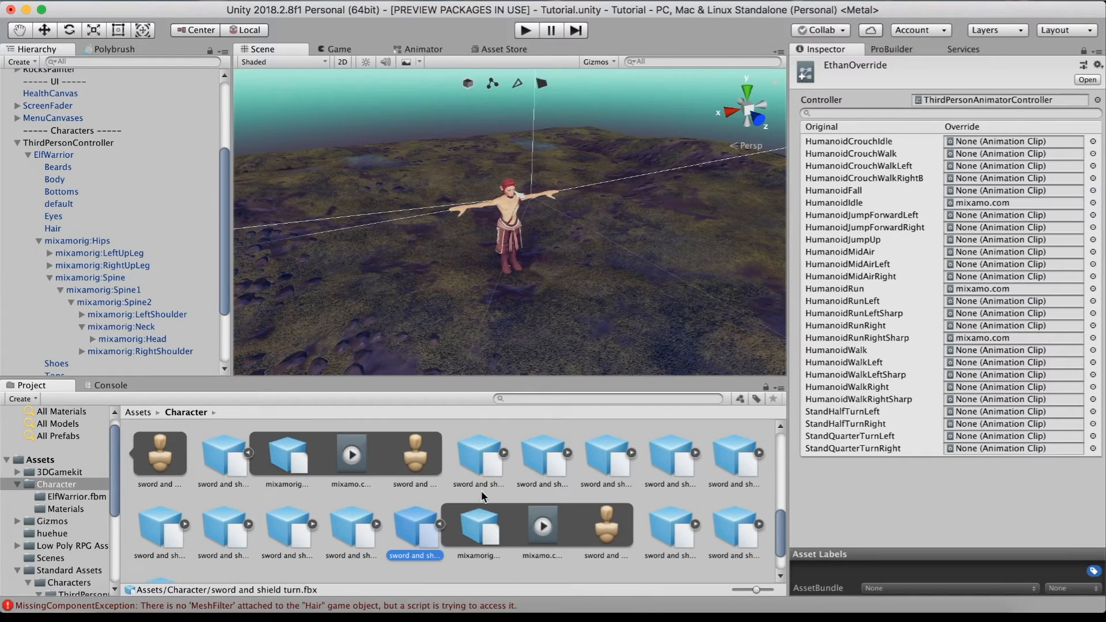
pyautogui.click(437, 526)
pyautogui.click(248, 469)
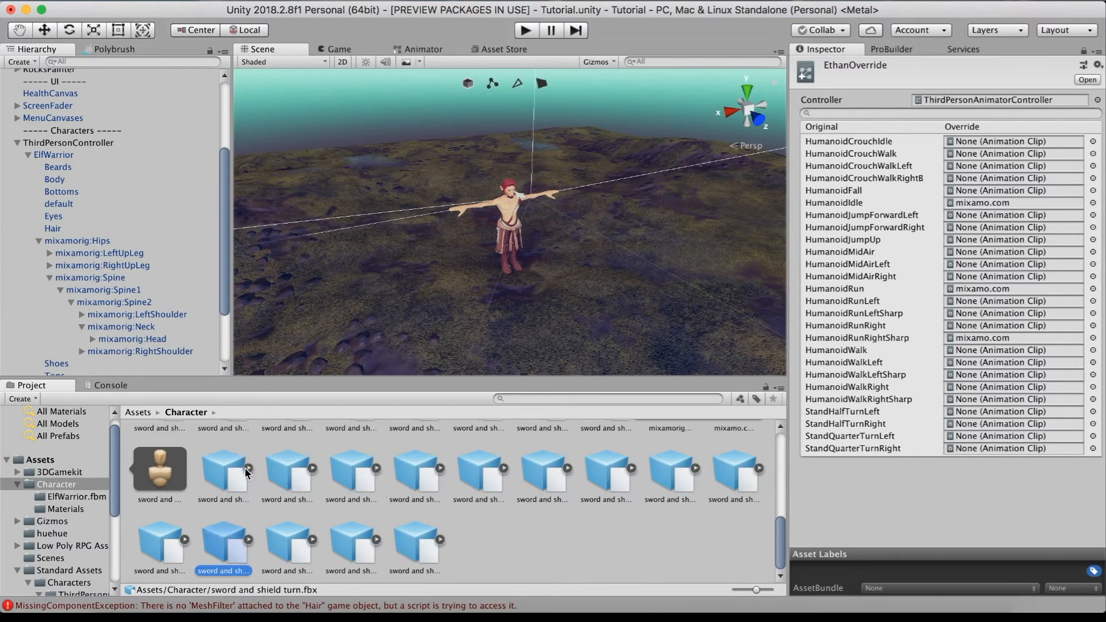
pyautogui.scroll(3, 365, 507)
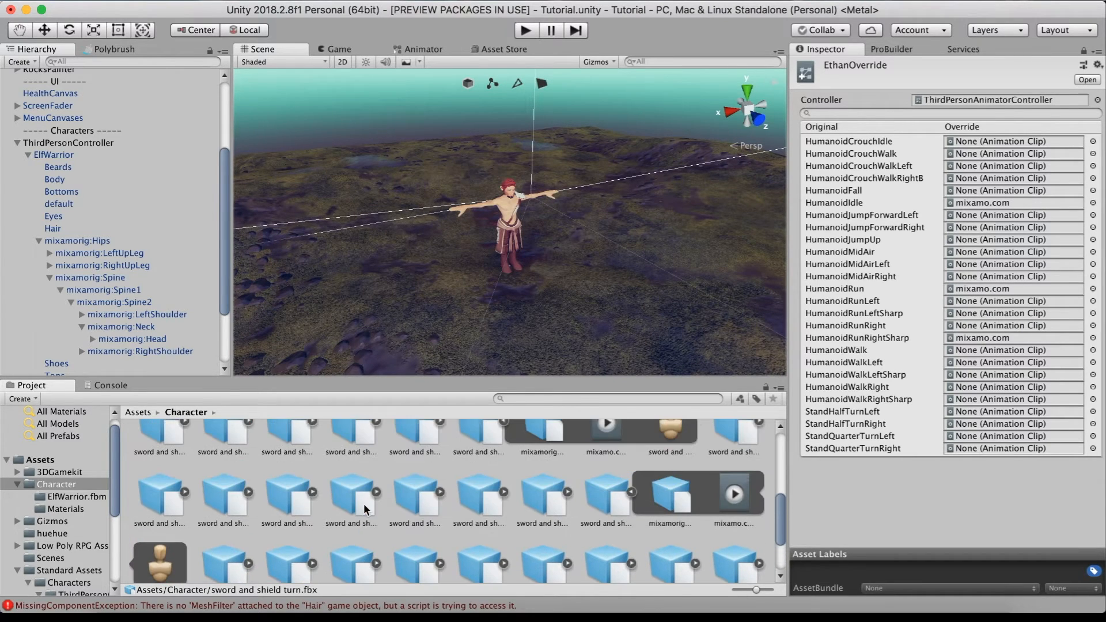
pyautogui.click(631, 494)
pyautogui.click(504, 424)
pyautogui.scroll(-2, 508, 436)
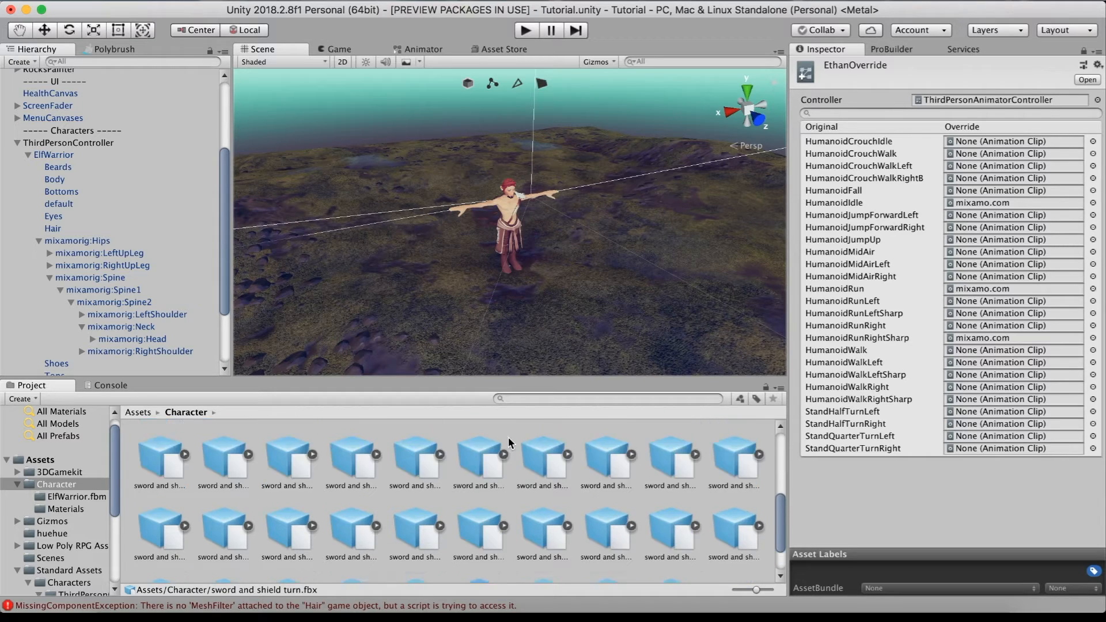
pyautogui.scroll(3, 508, 437)
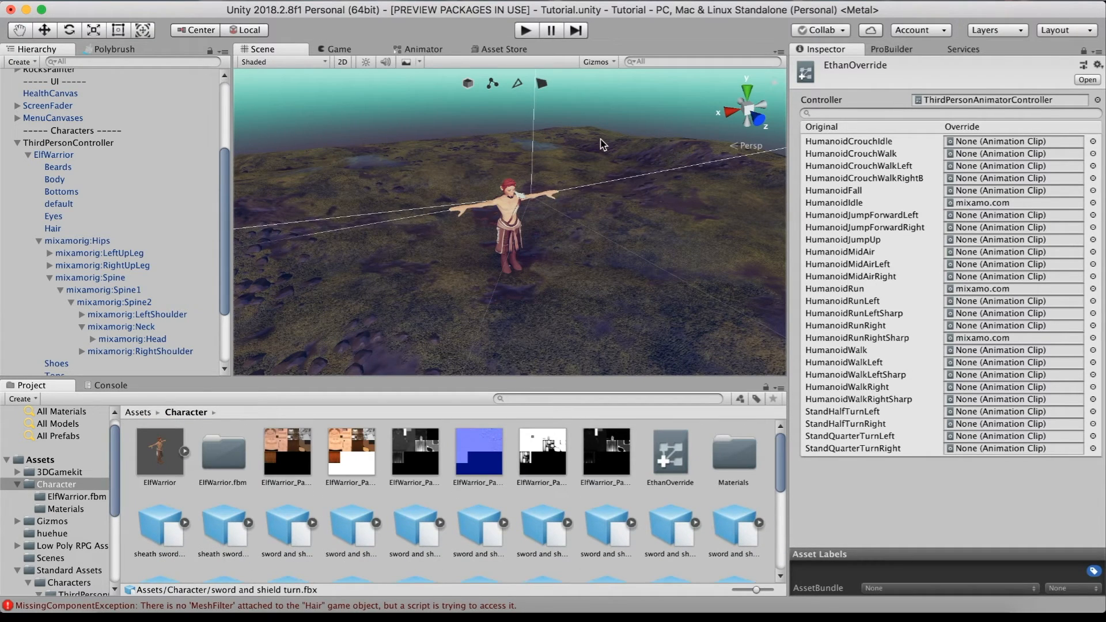
# Step: Playtest the scene with the elf's overridden animations, stop it, and select the ThirdPersonController object
pyautogui.click(526, 31)
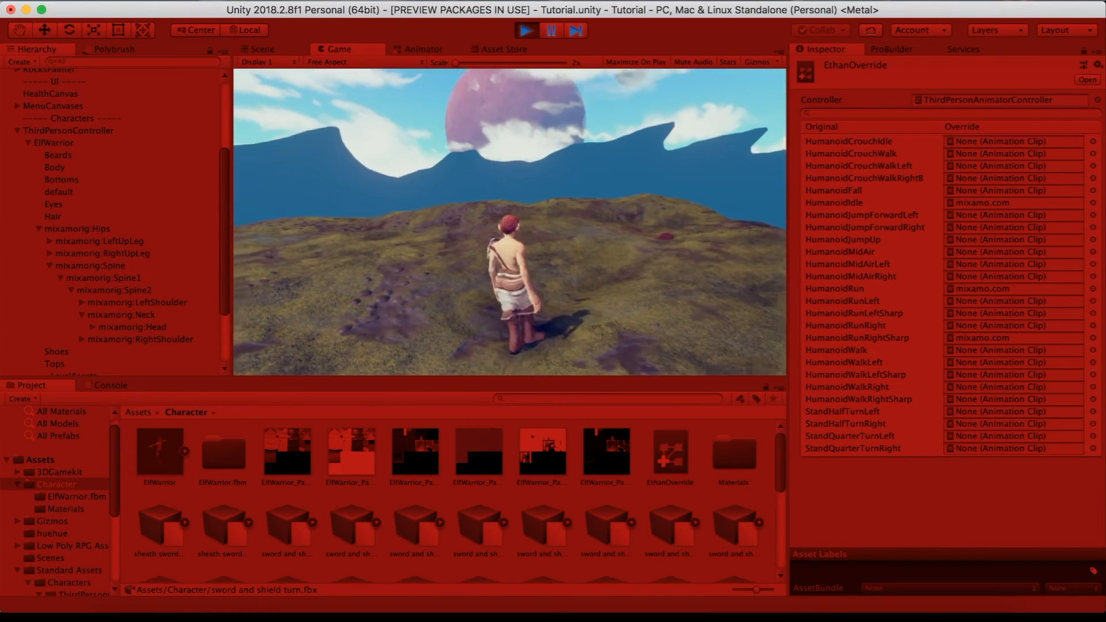
pyautogui.press('super+p')
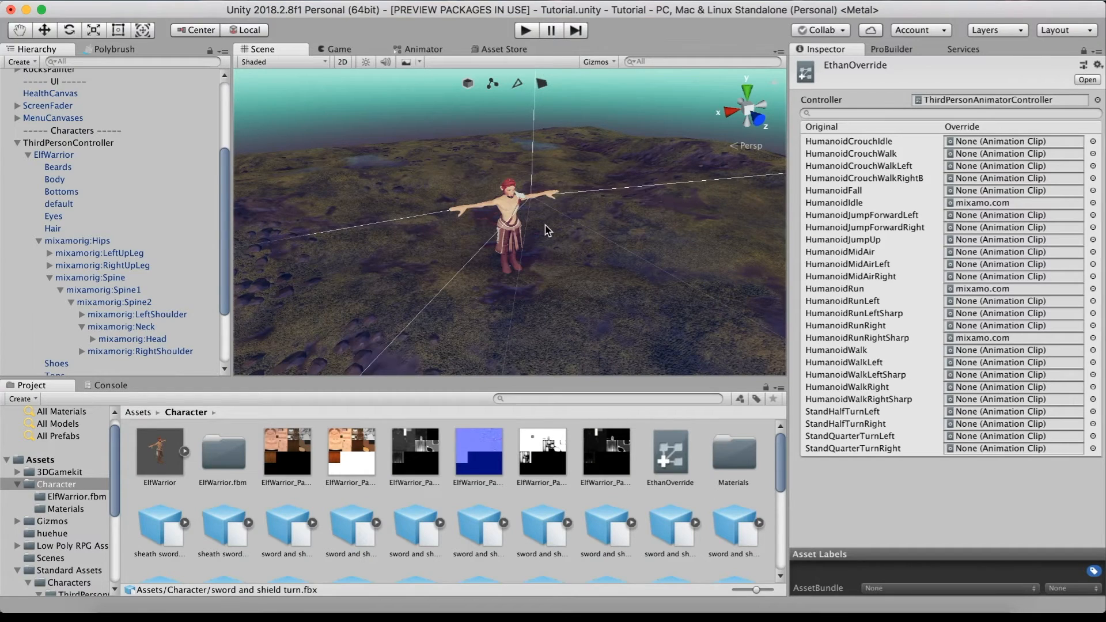
pyautogui.click(38, 144)
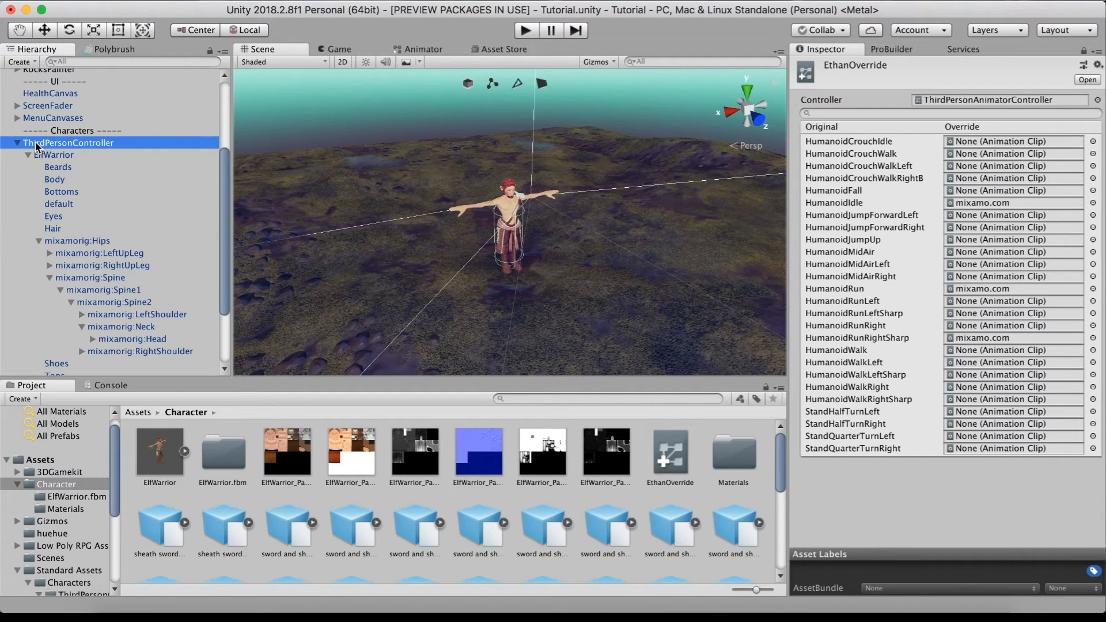
pyautogui.rightClick(38, 147)
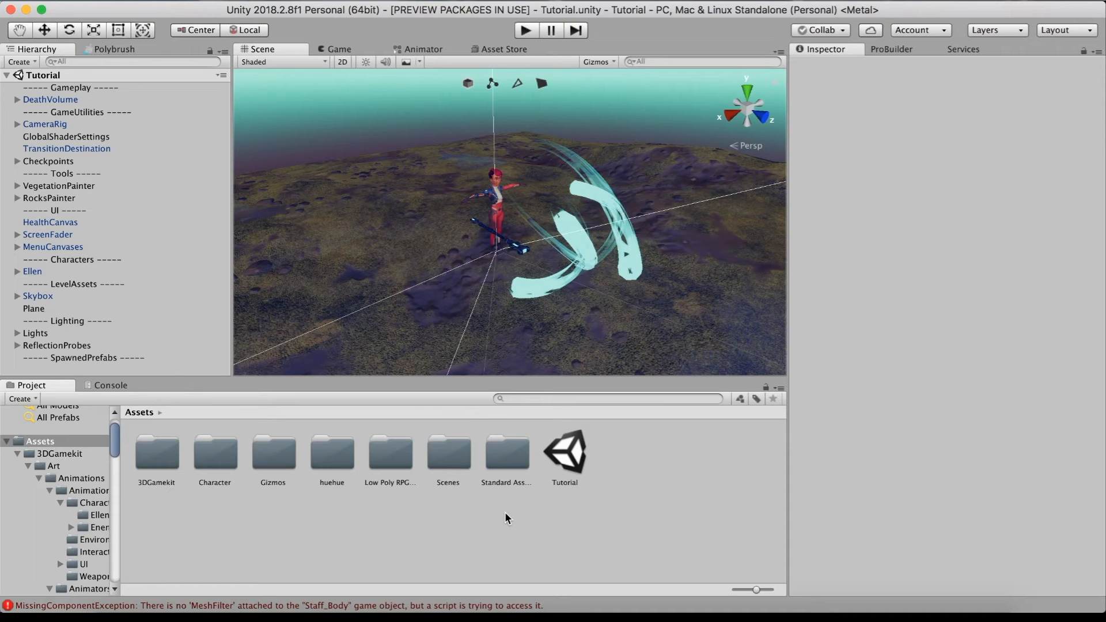
# Step: Select Ellen and playtest the scene by running, jumping and attacking with the staff, and stop the game
pyautogui.click(497, 198)
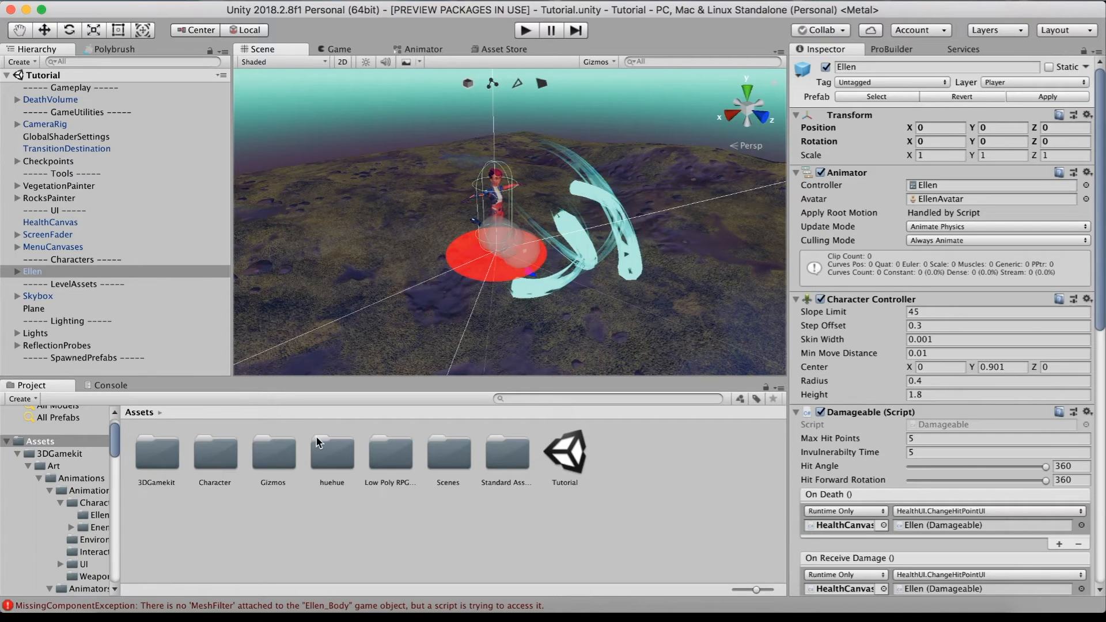
pyautogui.click(526, 30)
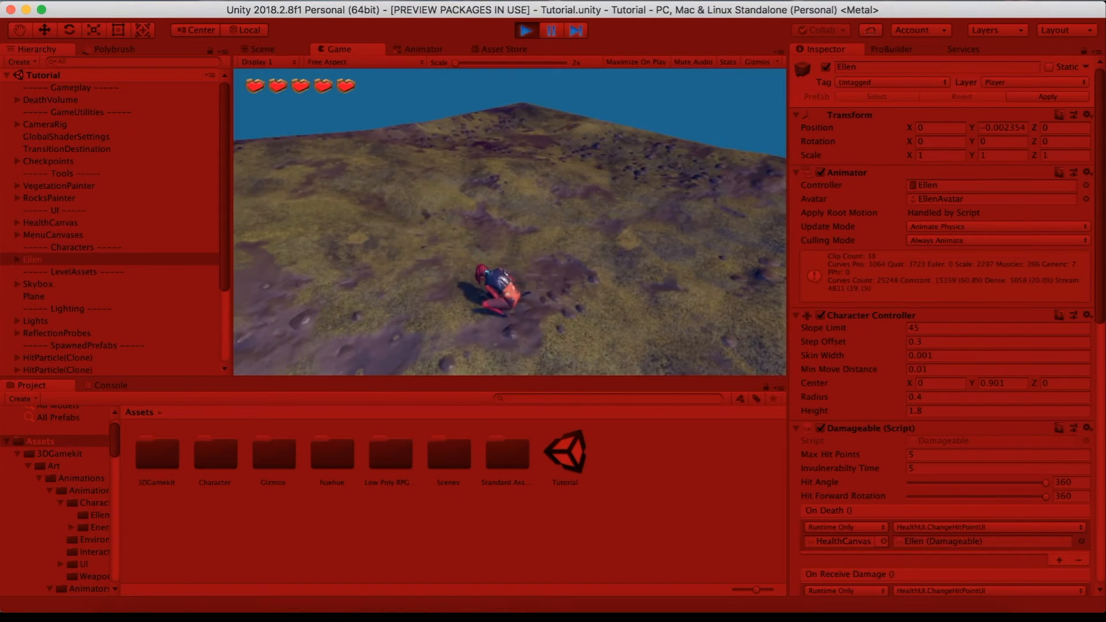
pyautogui.press('w')
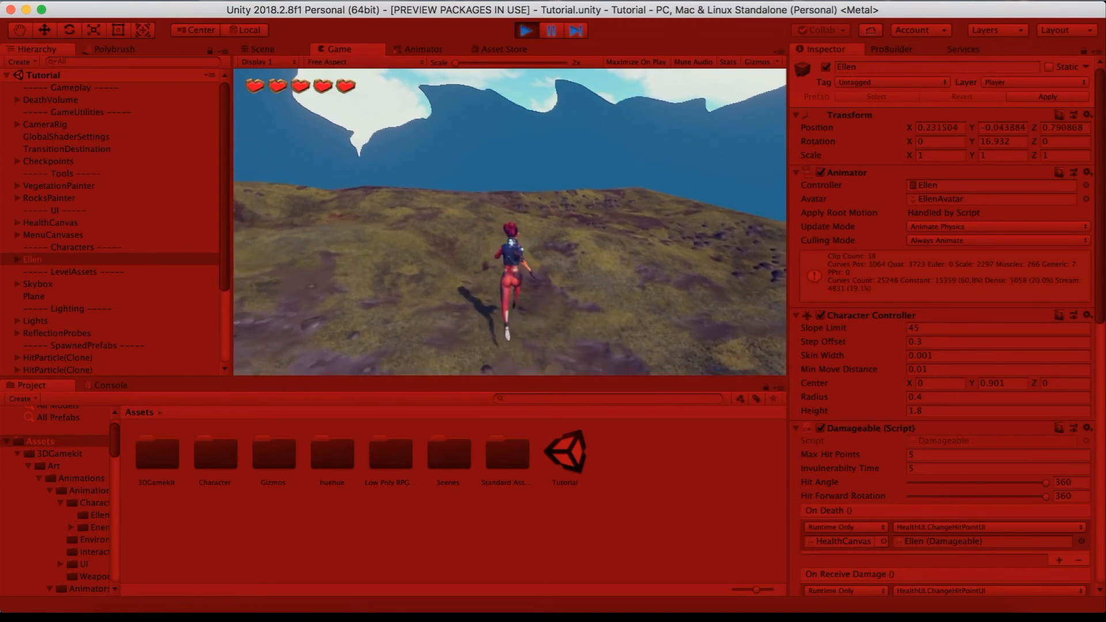
pyautogui.press('d')
pyautogui.press('a')
pyautogui.press('space')
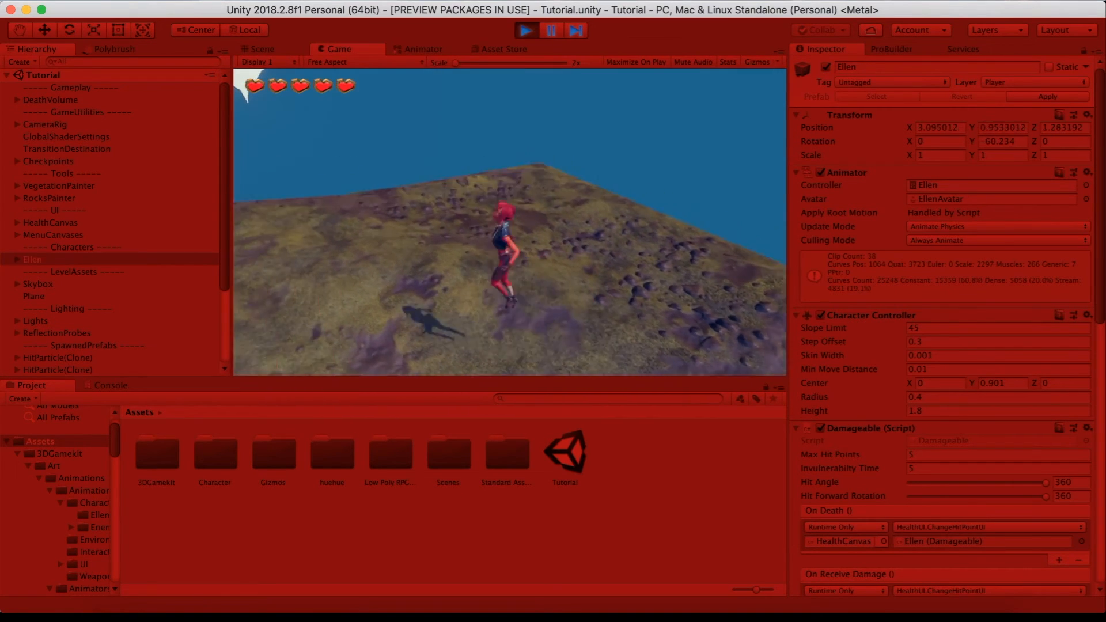
pyautogui.press('space')
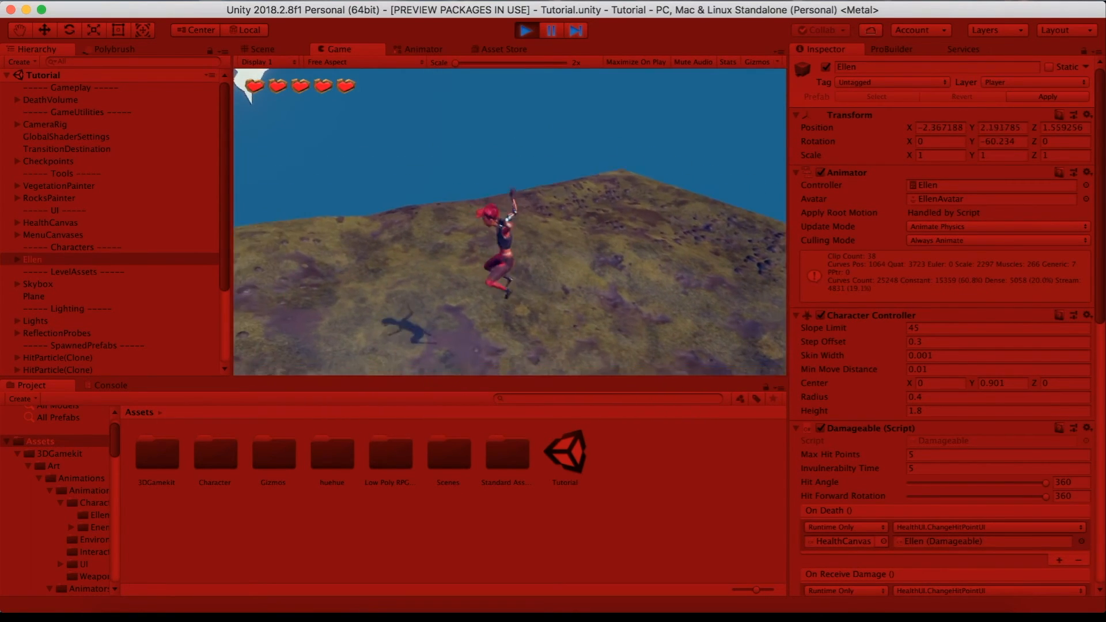
pyautogui.press('d')
pyautogui.click(510, 222)
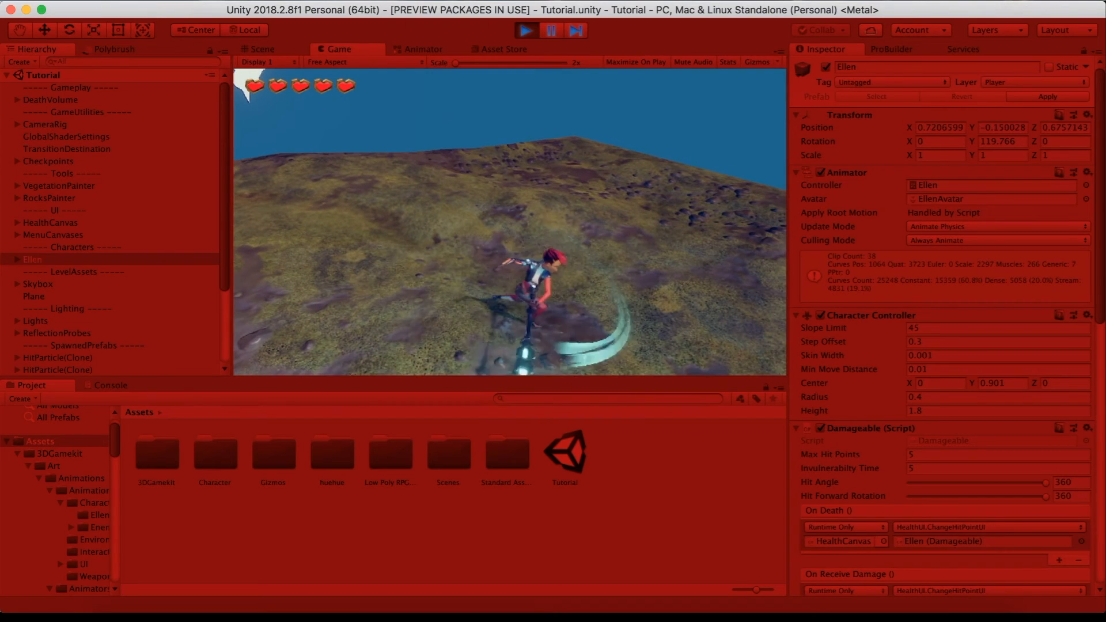
pyautogui.click(510, 222)
pyautogui.click(510, 221)
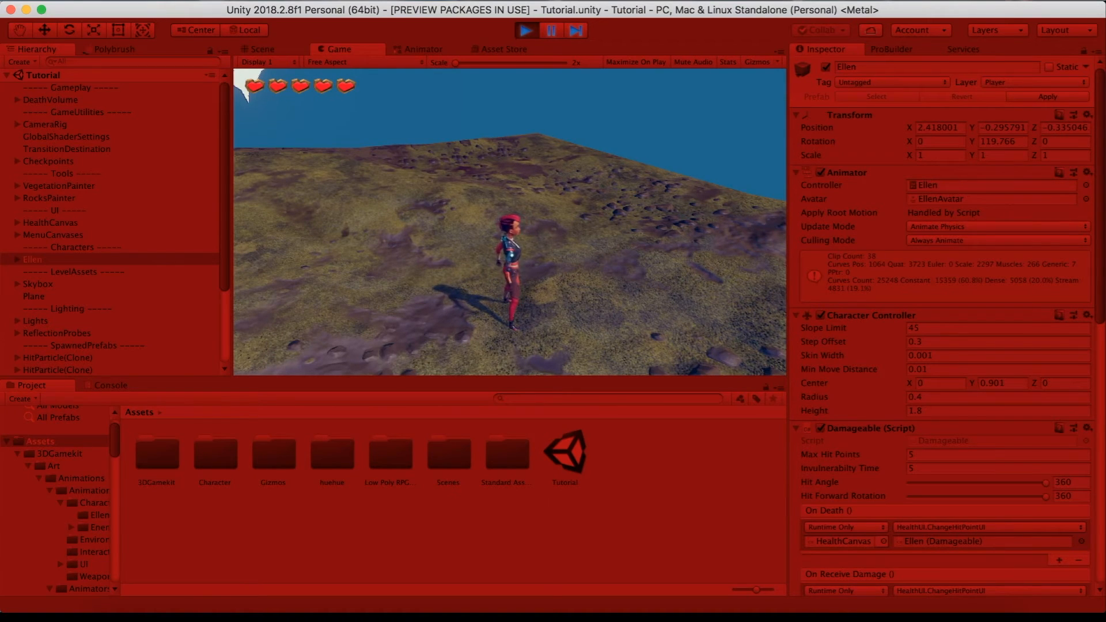
pyautogui.press('Escape')
pyautogui.click(525, 31)
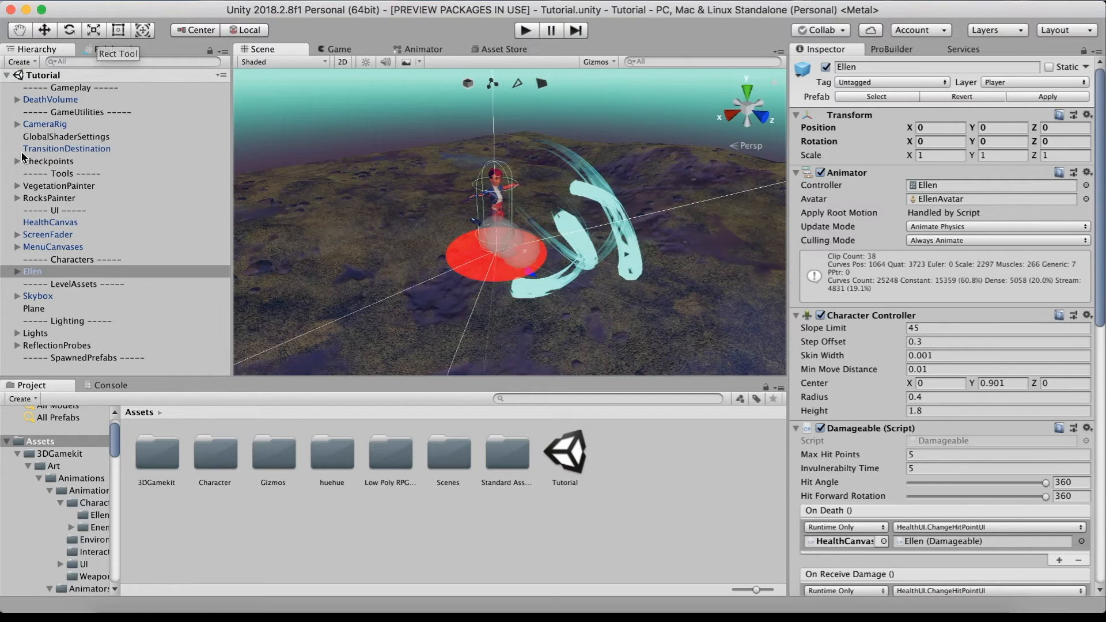
# Step: Expand Ellen's hierarchy and check that the ElfWarrior and sword animation models in the Character folder use the Humanoid rig type
pyautogui.click(17, 271)
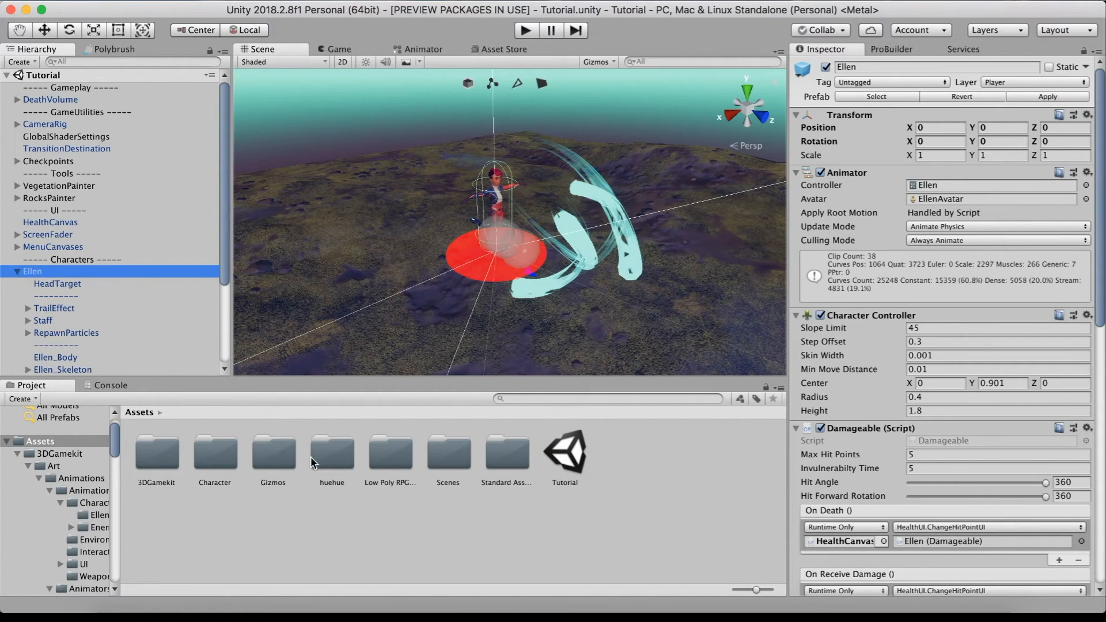
pyautogui.doubleClick(205, 448)
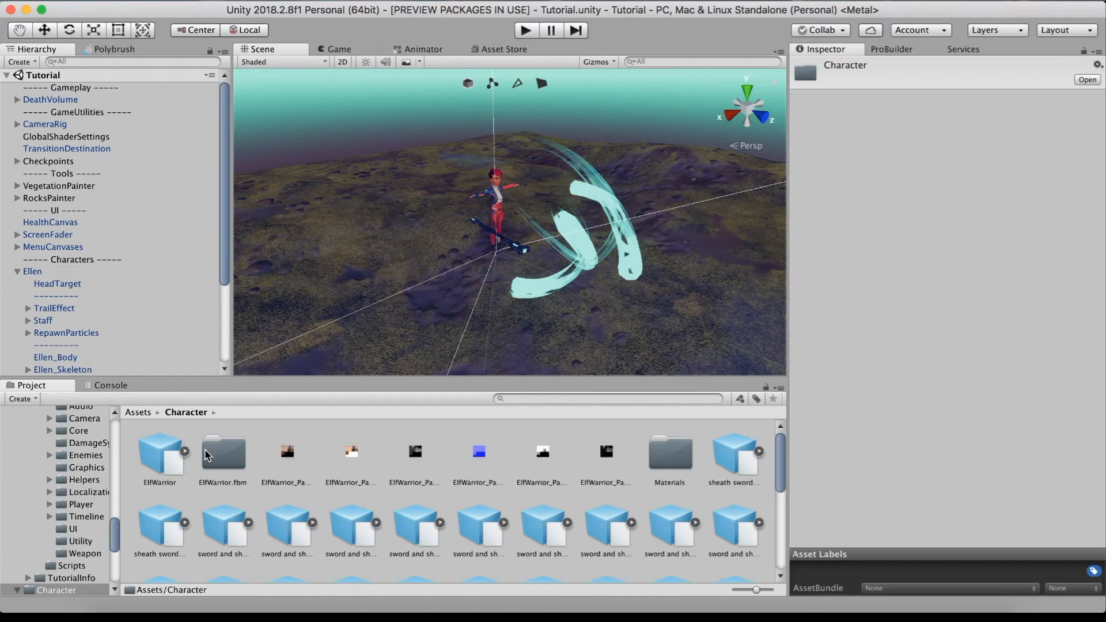
pyautogui.click(169, 460)
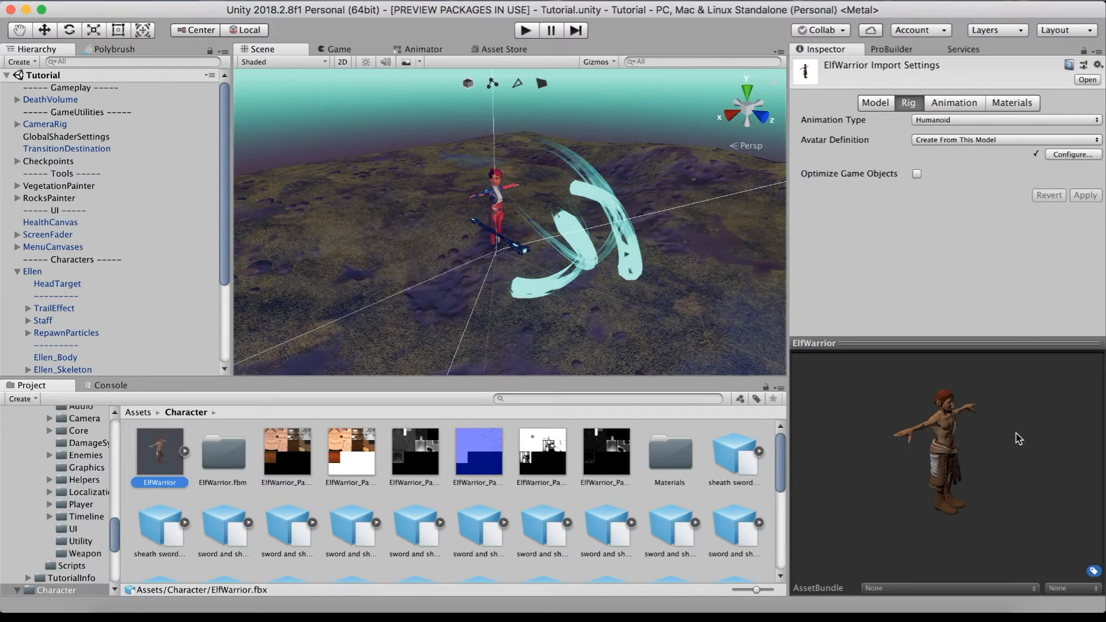
pyautogui.click(940, 119)
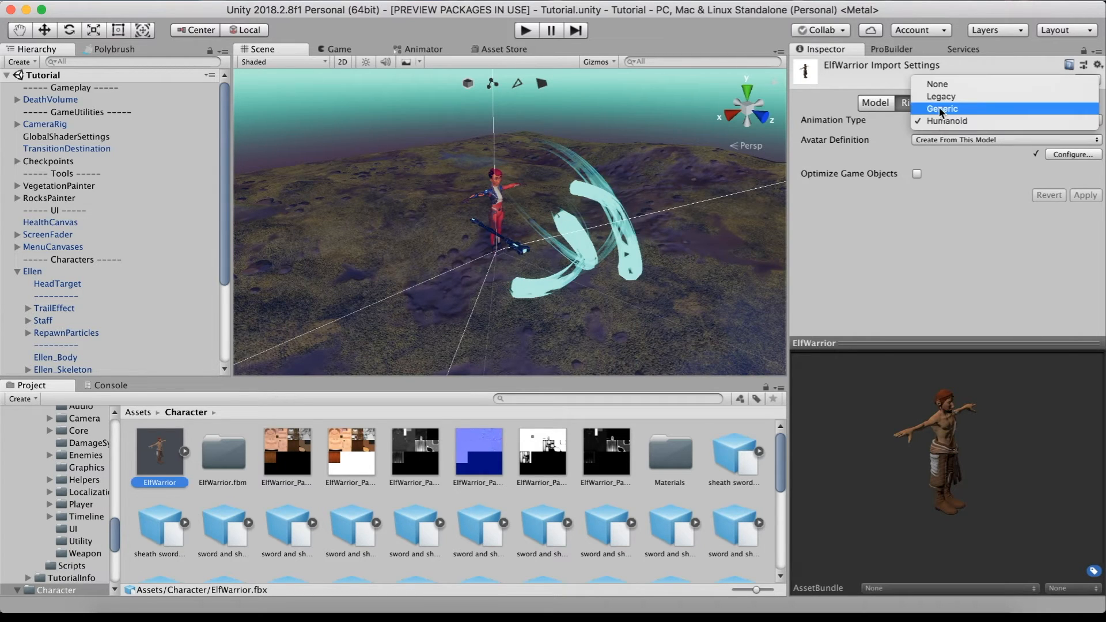
pyautogui.click(941, 117)
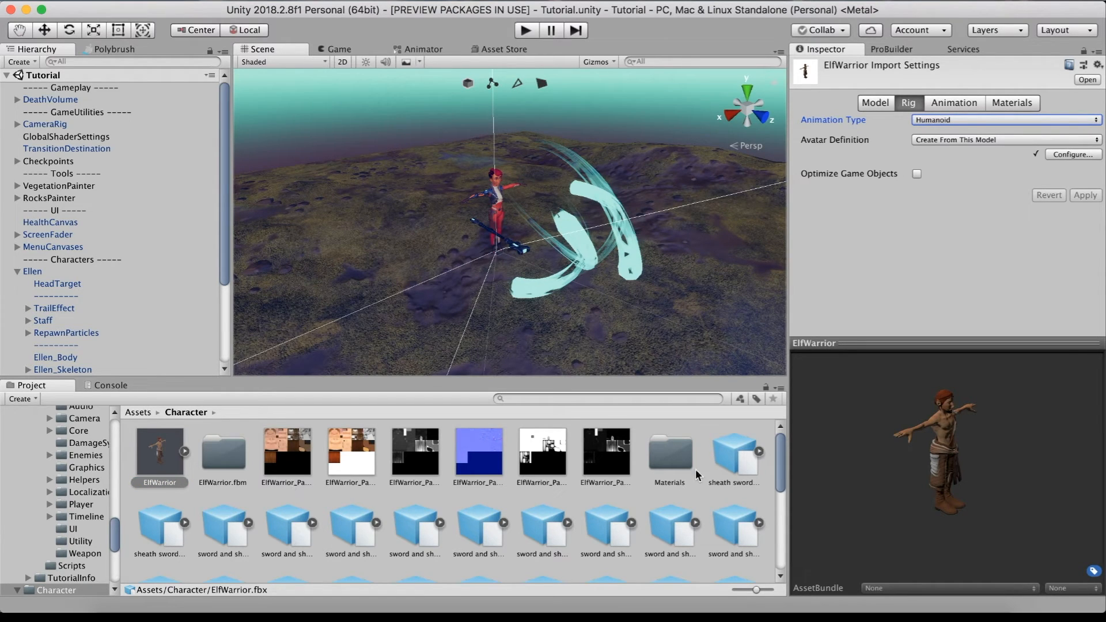
pyautogui.click(731, 457)
pyautogui.keyDown('shift'); pyautogui.click(724, 519); pyautogui.keyUp('shift')
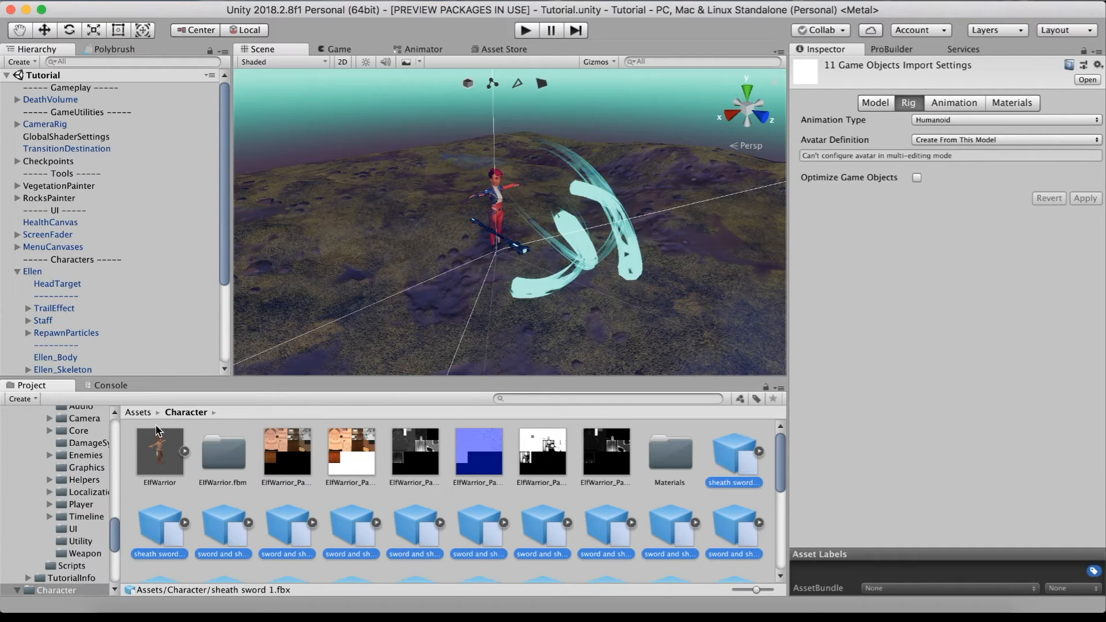
# Step: Open the Ellen model folder under 3DGamekit/Art/Models/Characters in the project assets
pyautogui.click(138, 413)
pyautogui.doubleClick(156, 455)
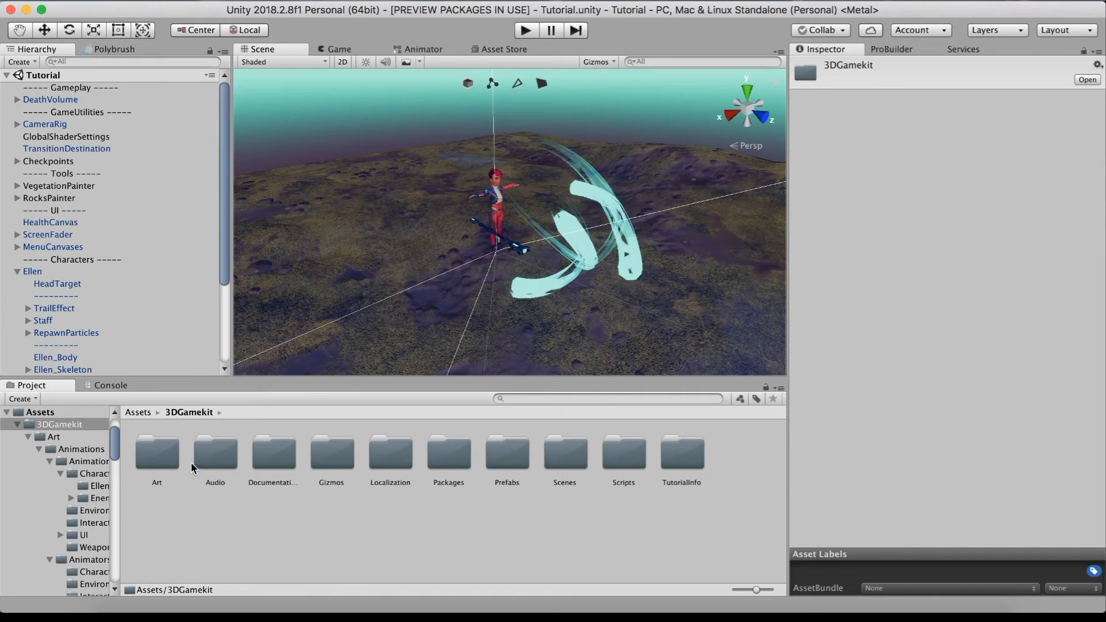
pyautogui.doubleClick(153, 457)
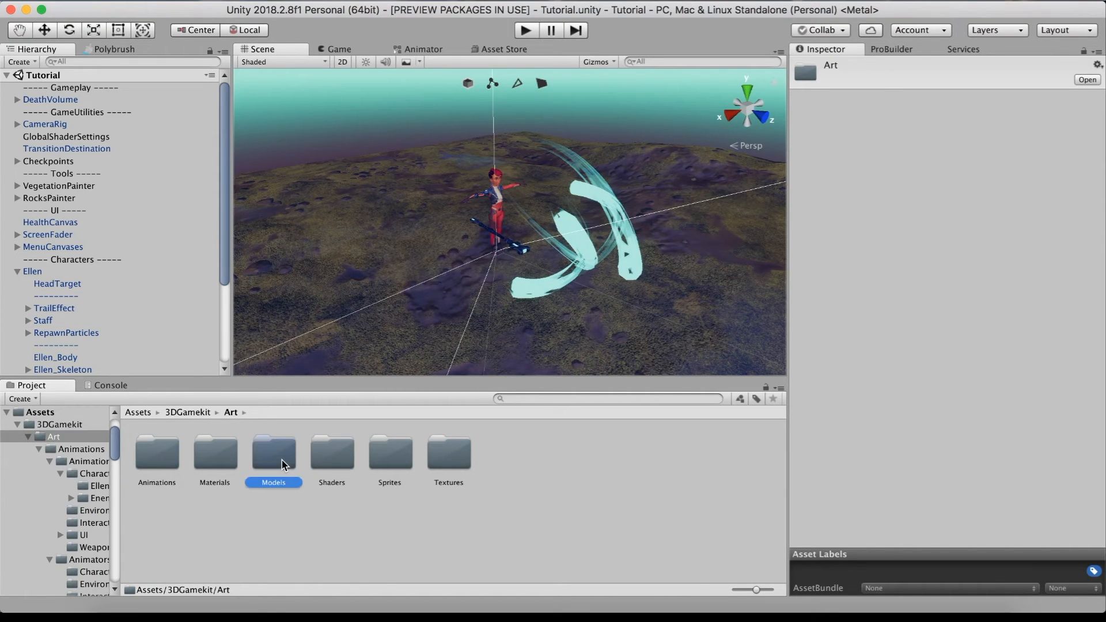
pyautogui.doubleClick(274, 455)
pyautogui.doubleClick(161, 465)
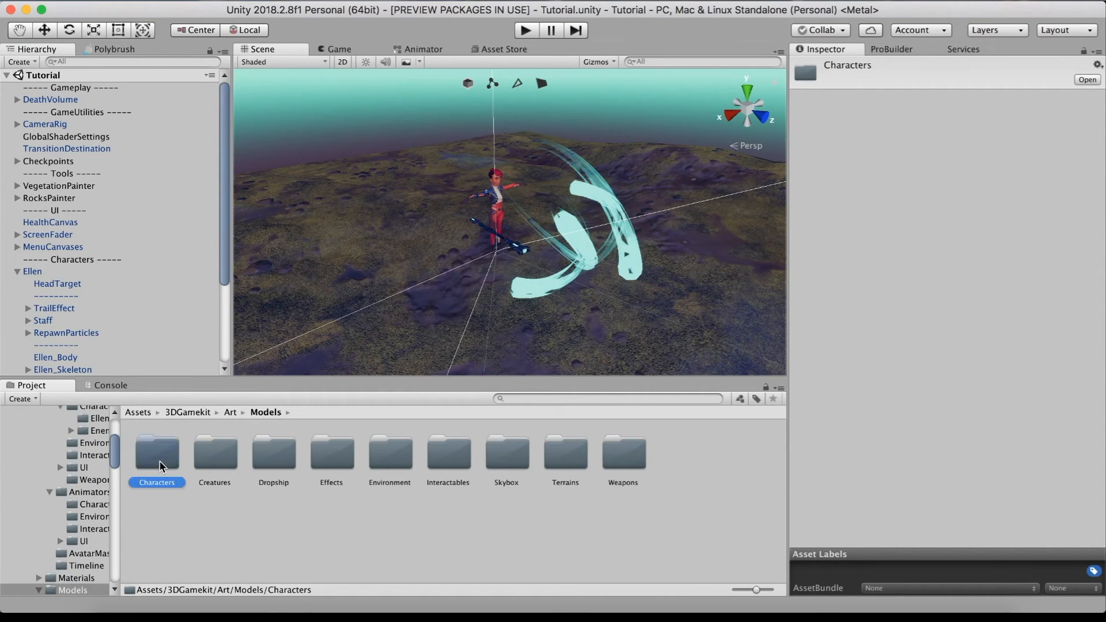
pyautogui.doubleClick(224, 459)
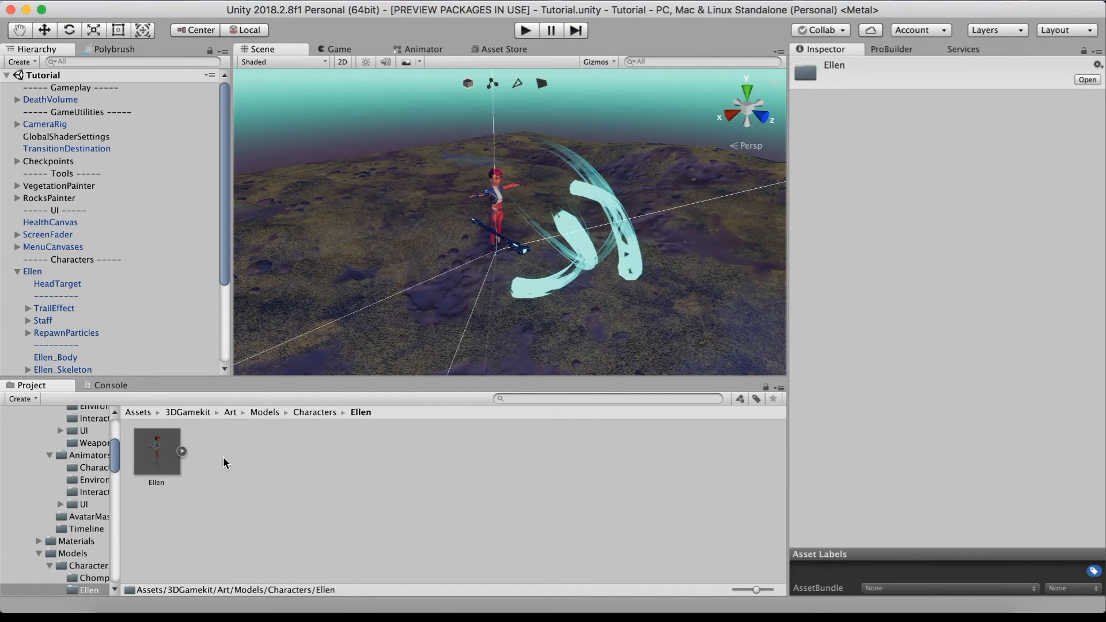
# Step: Set the Ellen model's rig animation type to Humanoid and apply the import settings
pyautogui.rightClick(162, 454)
pyautogui.click(157, 455)
pyautogui.click(156, 455)
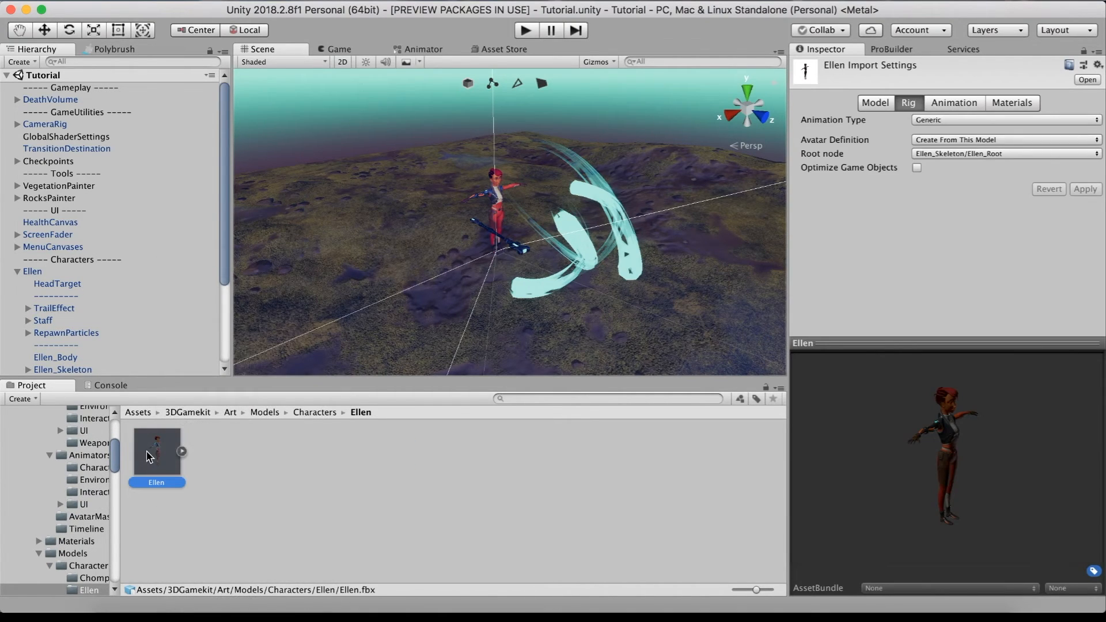
pyautogui.click(938, 119)
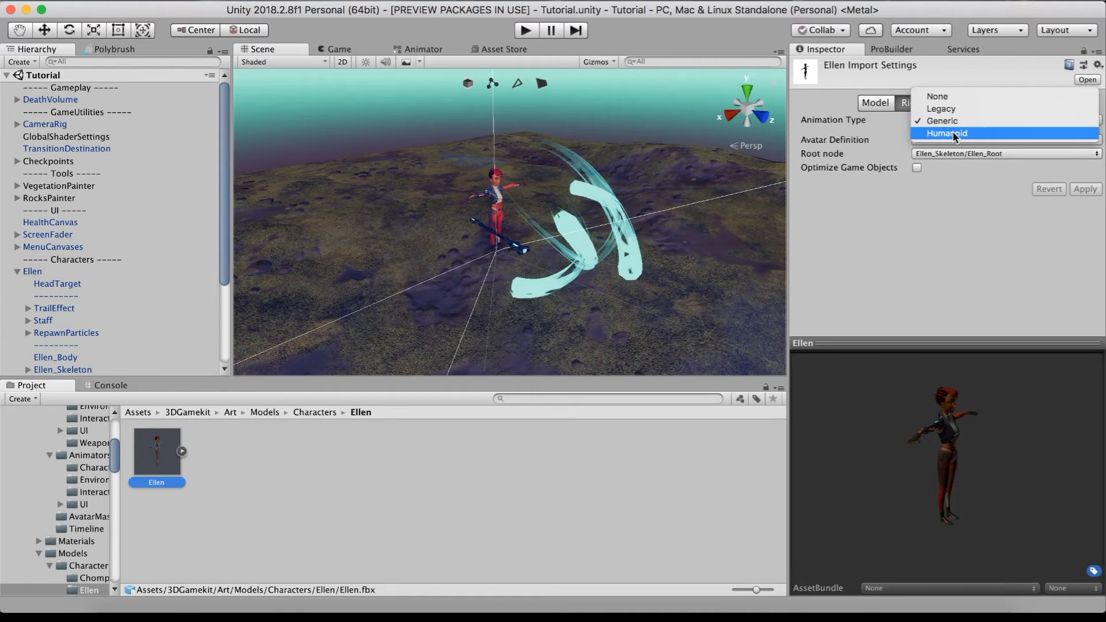
pyautogui.click(952, 133)
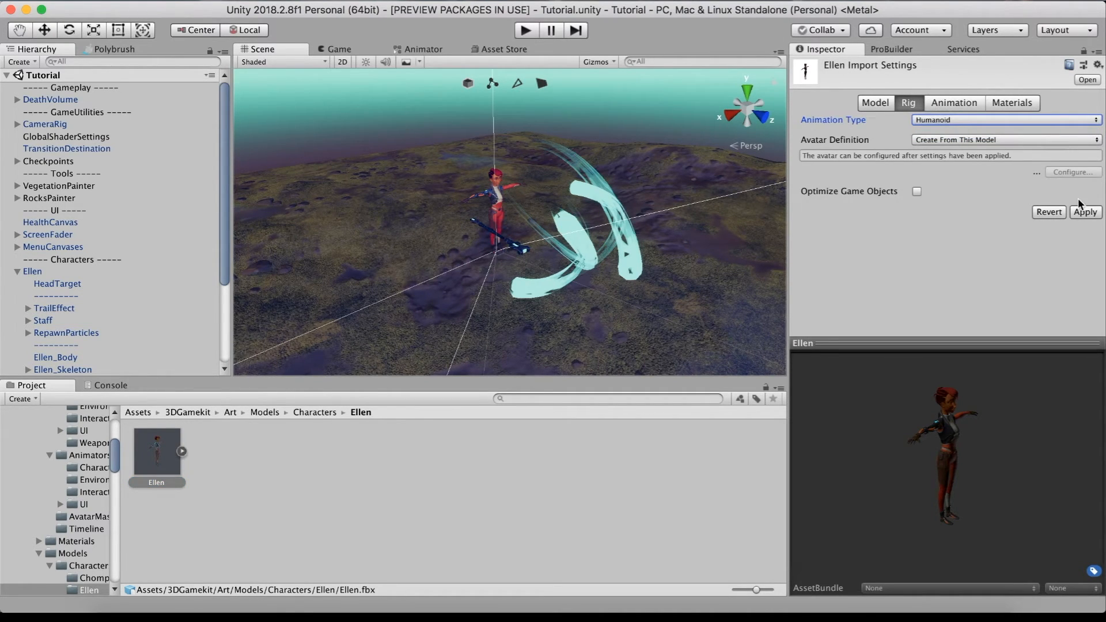
pyautogui.click(1082, 211)
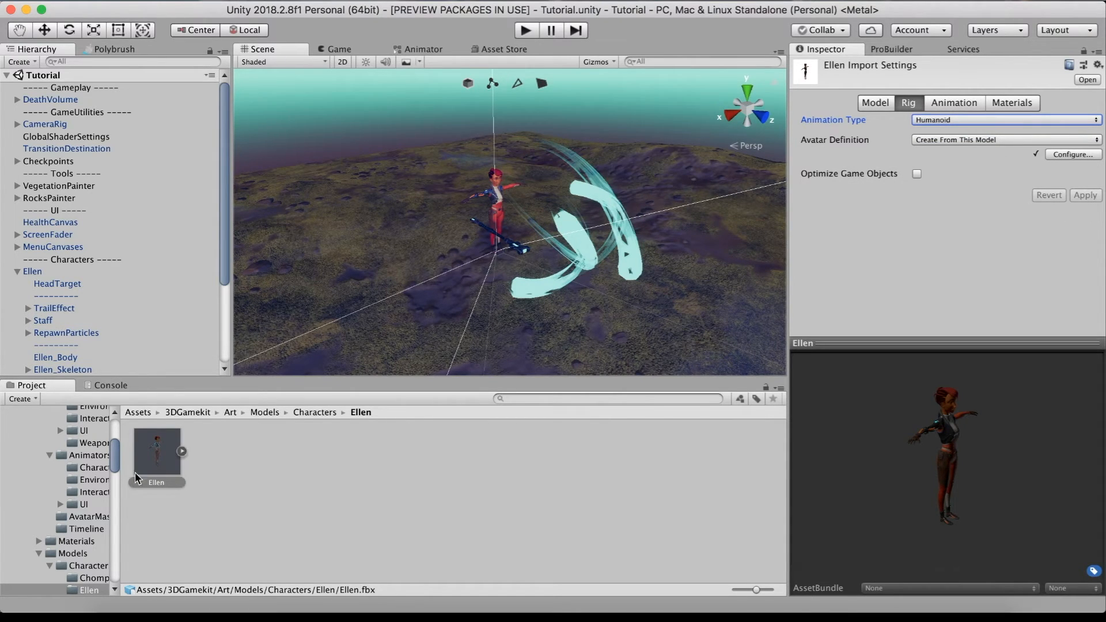
# Step: Open Ellen's animation folder under 3DGamekit/Art/Animations/AnimationClips/Characters
pyautogui.click(232, 412)
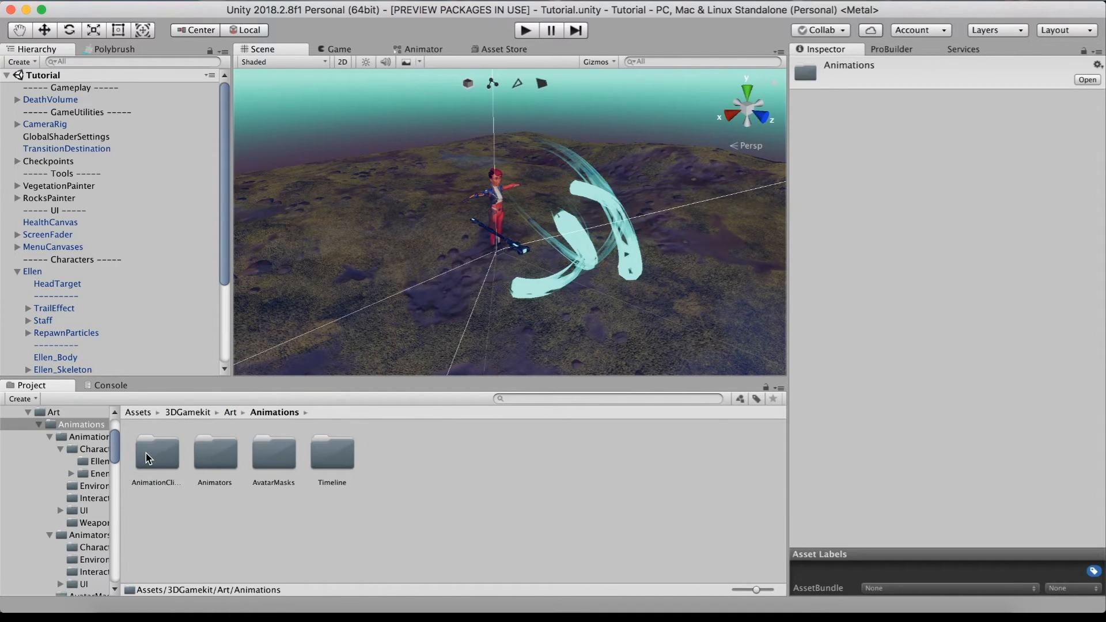
pyautogui.doubleClick(151, 460)
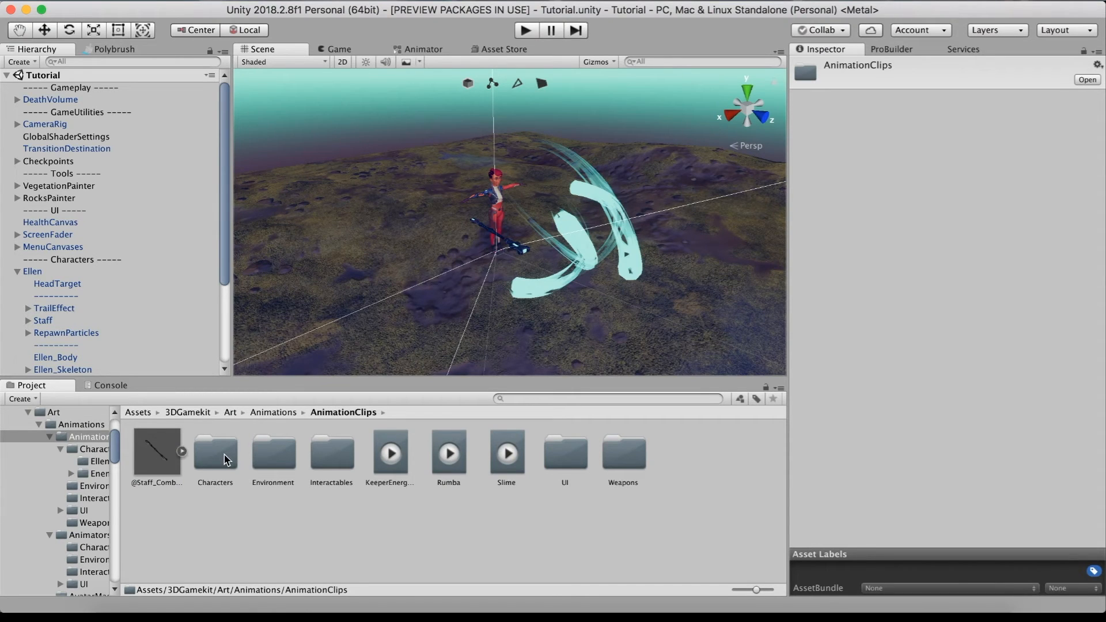
pyautogui.doubleClick(225, 458)
pyautogui.doubleClick(210, 458)
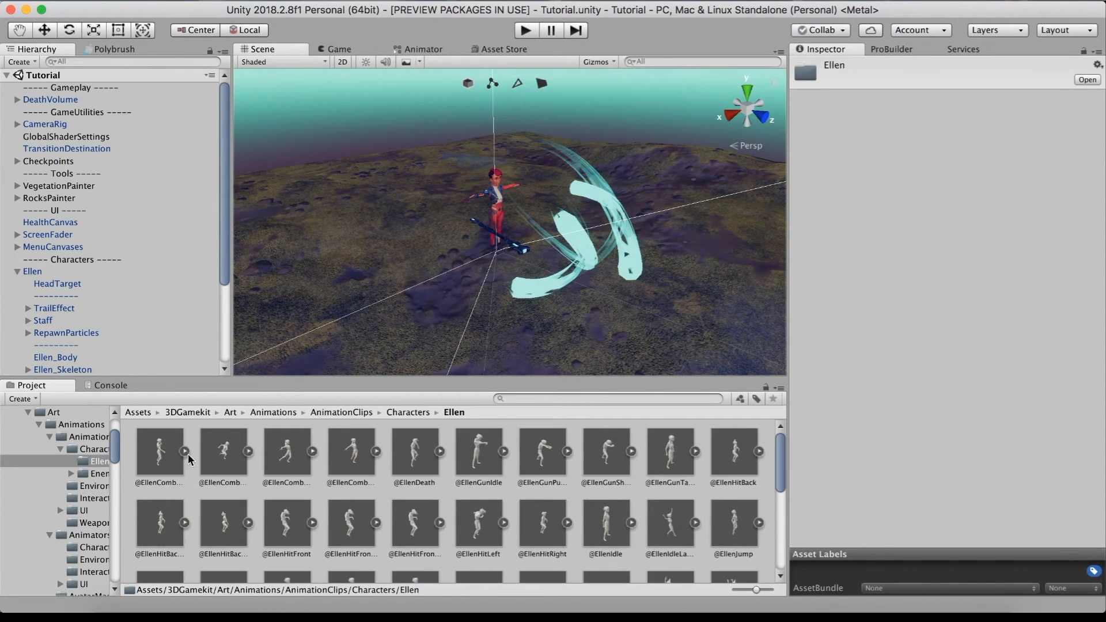
pyautogui.click(161, 455)
pyautogui.scroll(-10, 441, 498)
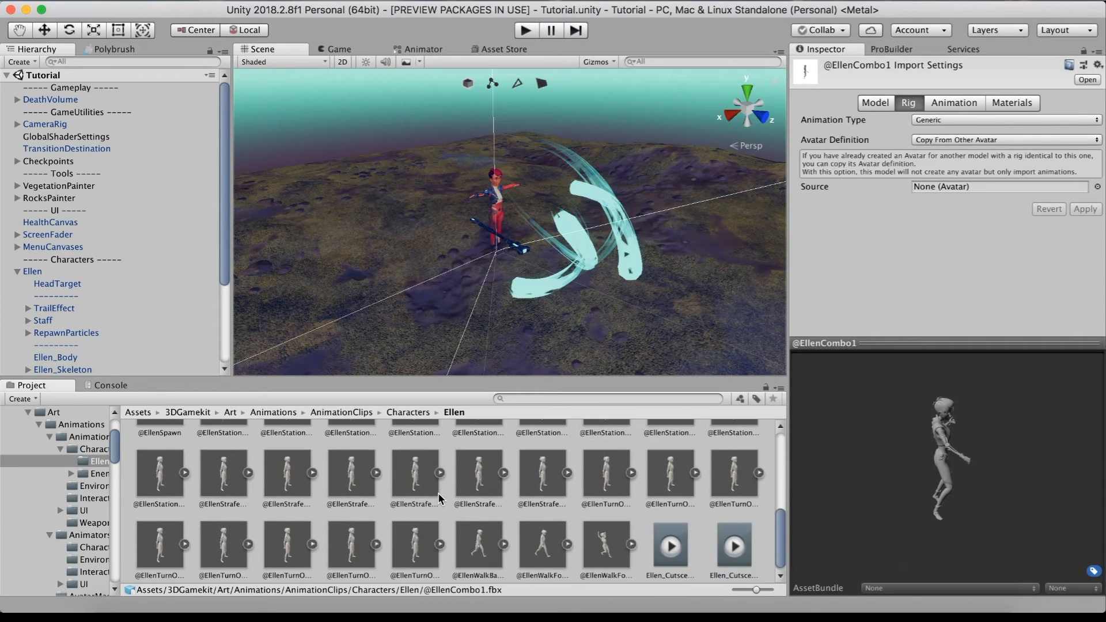
pyautogui.keyDown('shift'); pyautogui.click(614, 542); pyautogui.keyUp('shift')
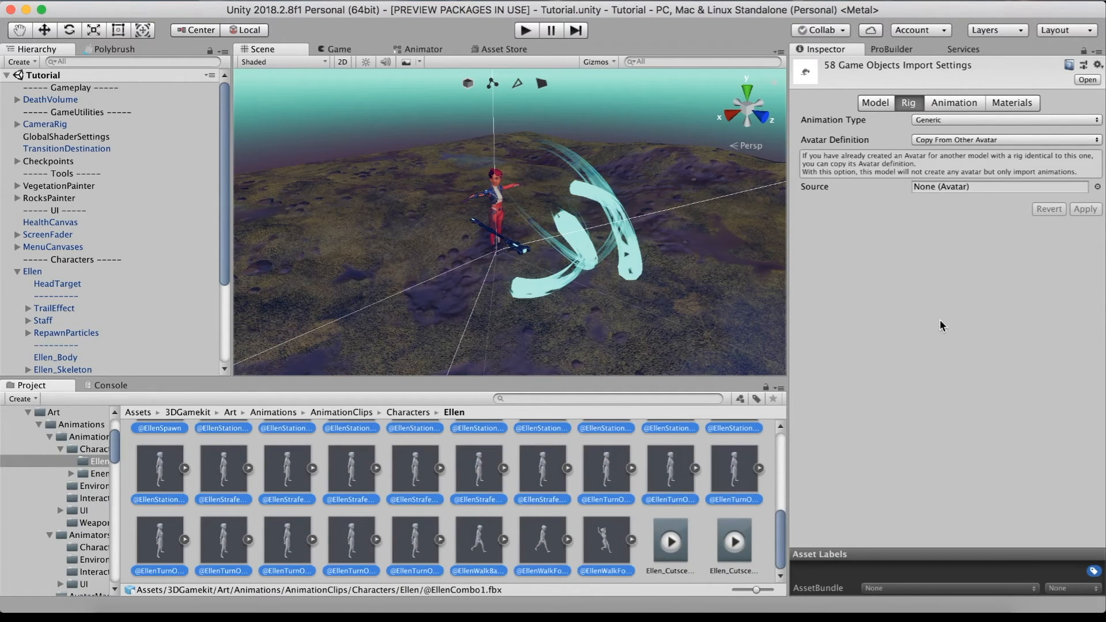
pyautogui.click(952, 119)
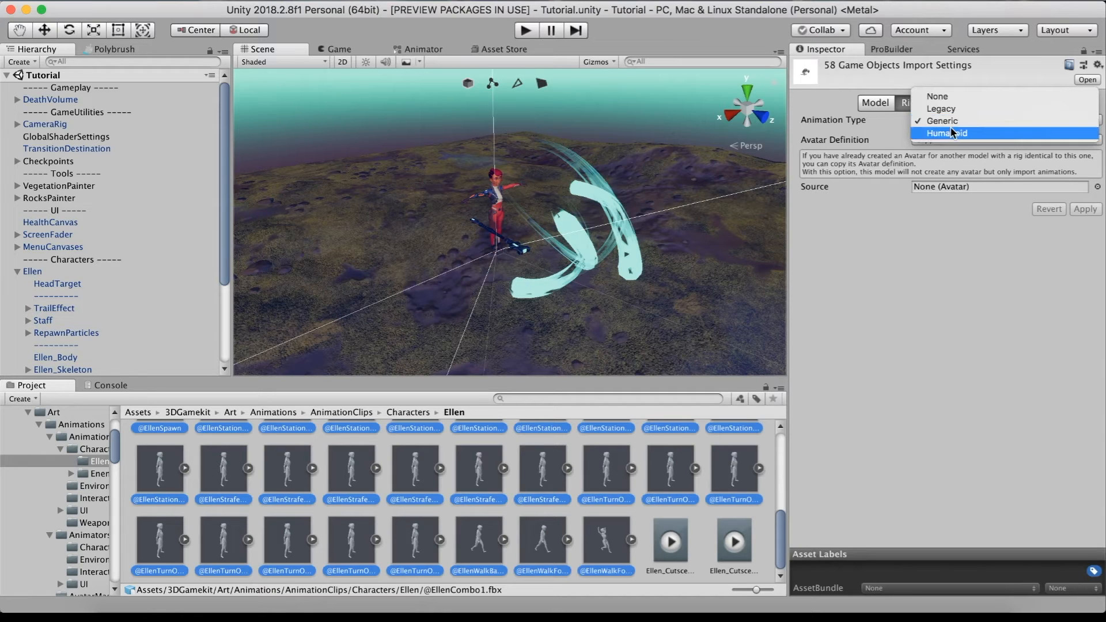
pyautogui.click(952, 133)
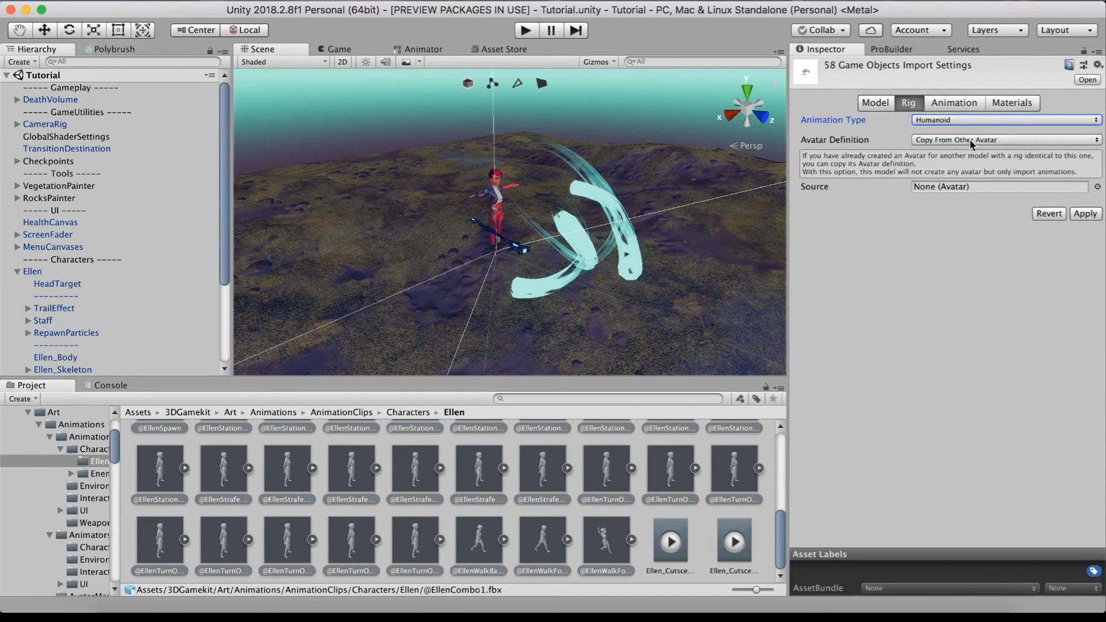
# Step: Assign EllenAvatar as the source avatar for the selected animation models and apply the rig settings
pyautogui.click(1097, 187)
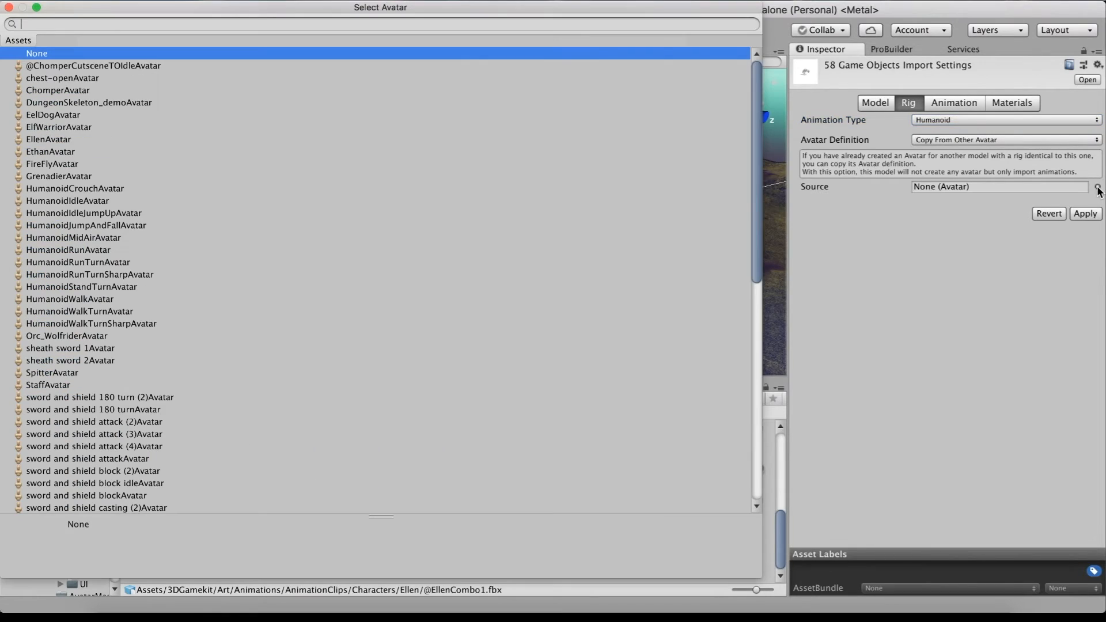
pyautogui.click(48, 139)
pyautogui.doubleClick(48, 139)
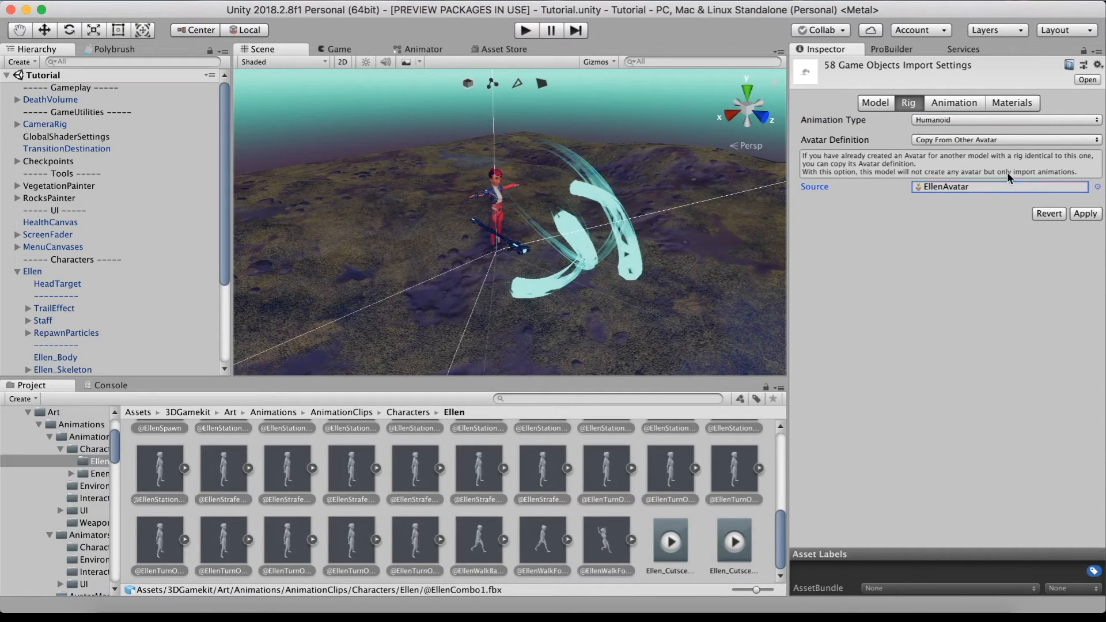
pyautogui.click(1084, 214)
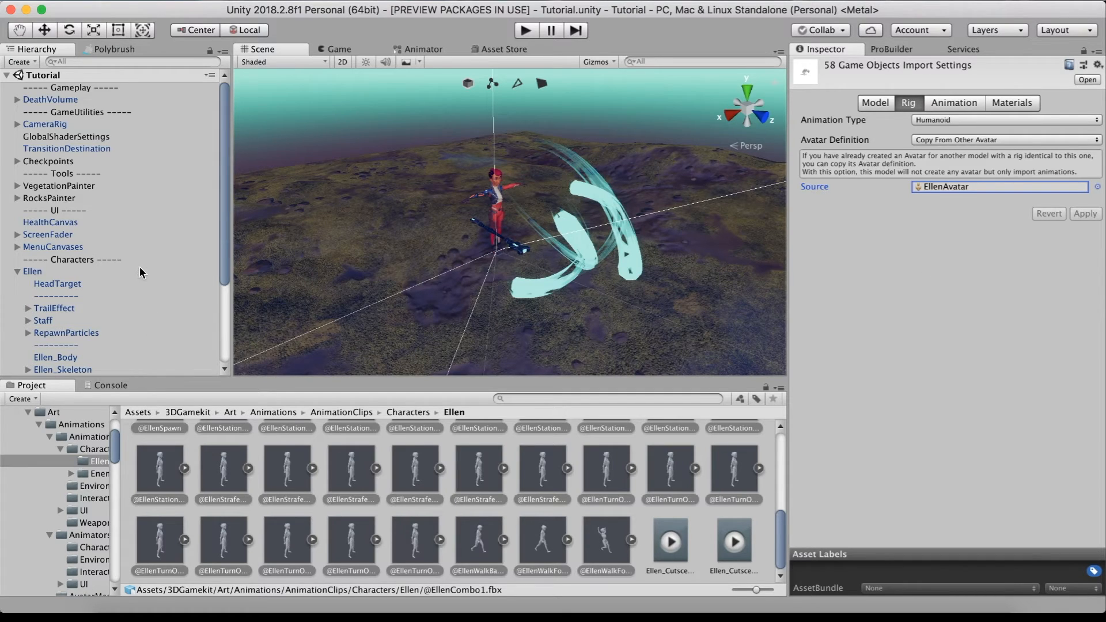
# Step: Delete Ellen_Body and Ellen_Skeleton from the Ellen object in the scene, agreeing to break the prefab instance
pyautogui.scroll(-3, 142, 279)
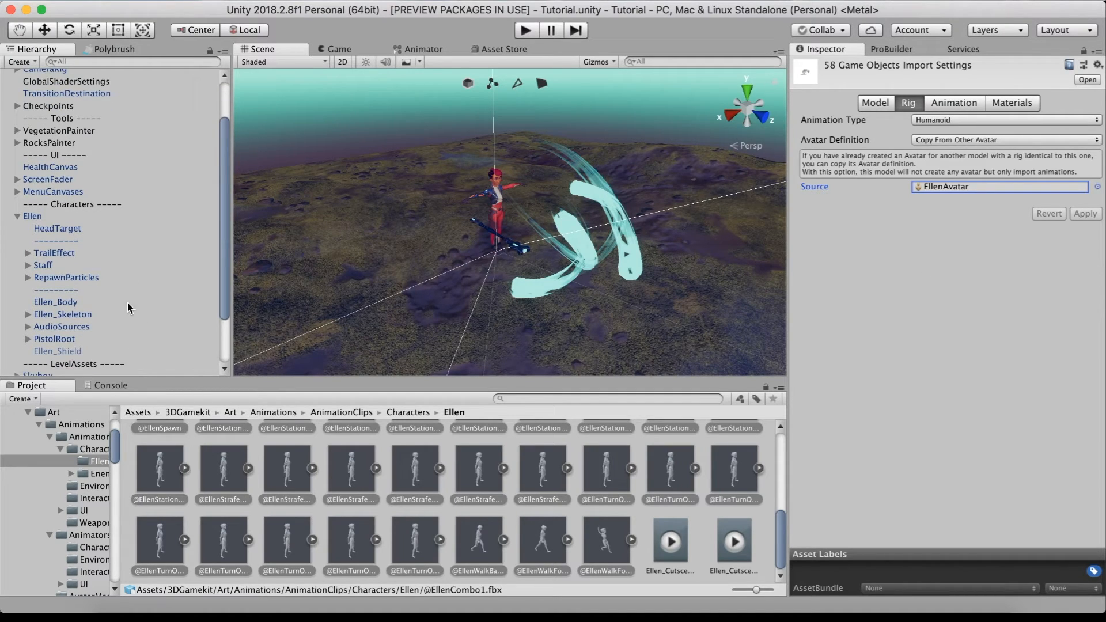
pyautogui.click(72, 304)
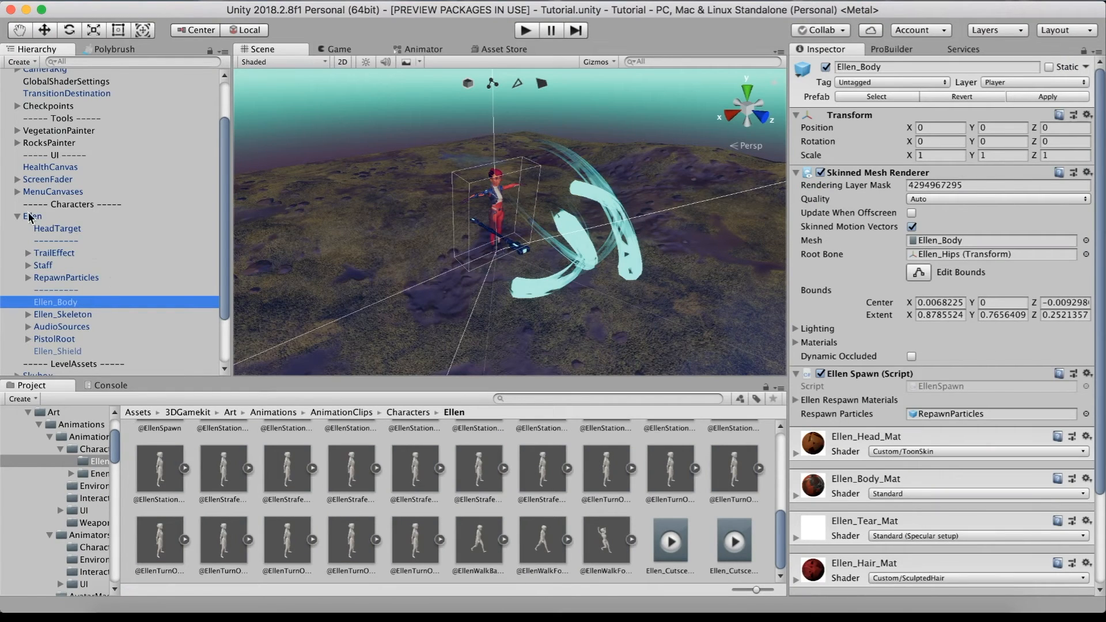
pyautogui.keyDown('shift'); pyautogui.click(63, 314); pyautogui.keyUp('shift')
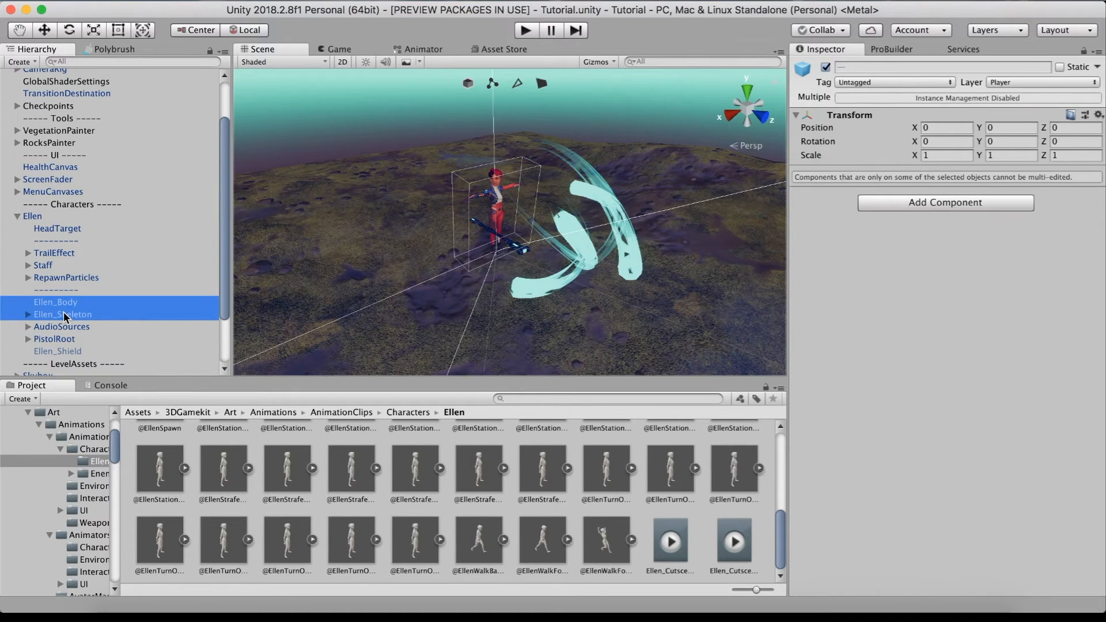
pyautogui.rightClick(64, 314)
pyautogui.click(109, 386)
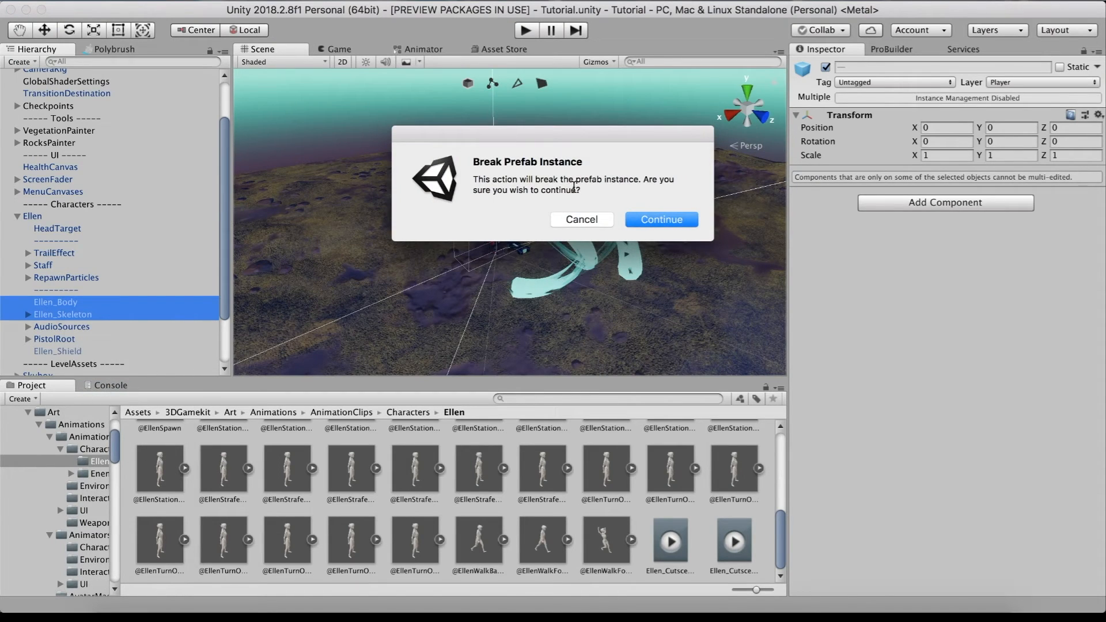
pyautogui.click(670, 219)
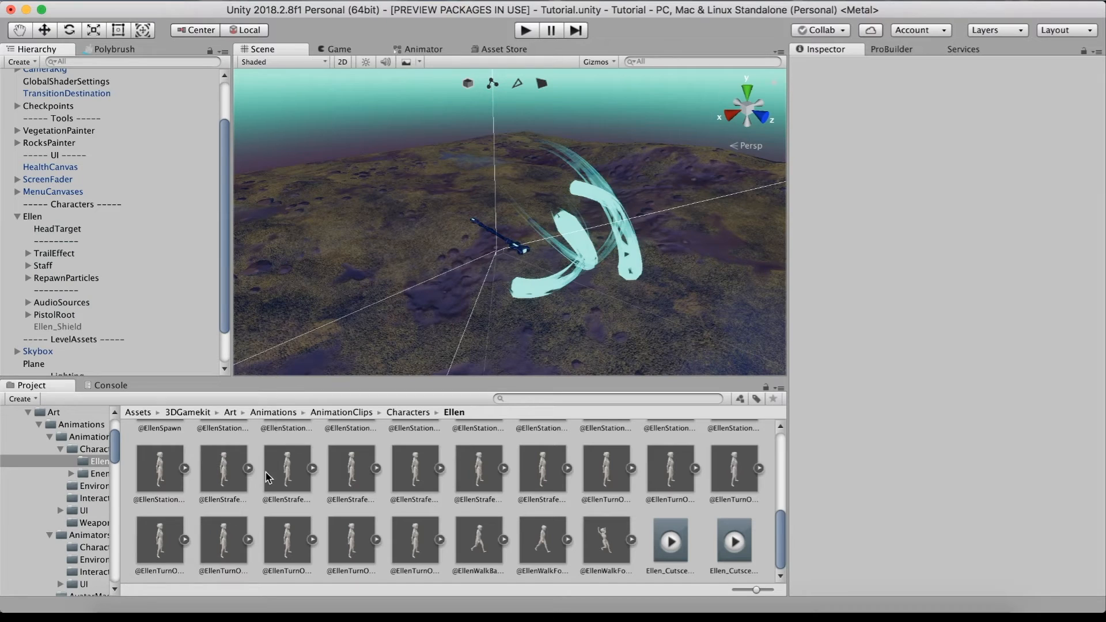
# Step: Add the ElfWarrior model from the Character folder to the scene as a child of Ellen
pyautogui.click(139, 412)
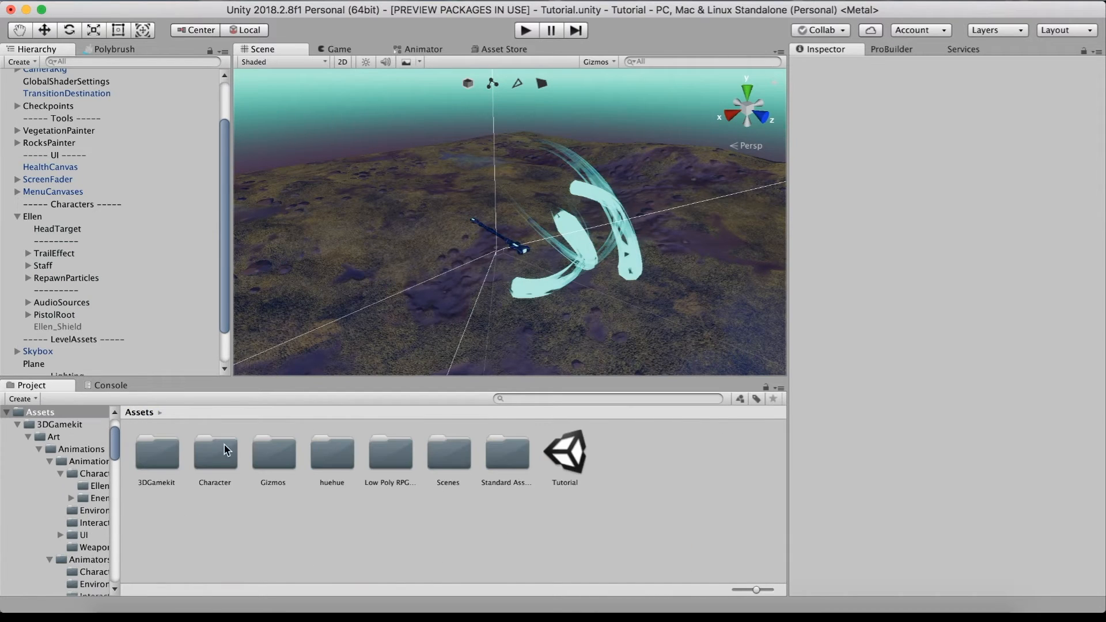
pyautogui.doubleClick(217, 449)
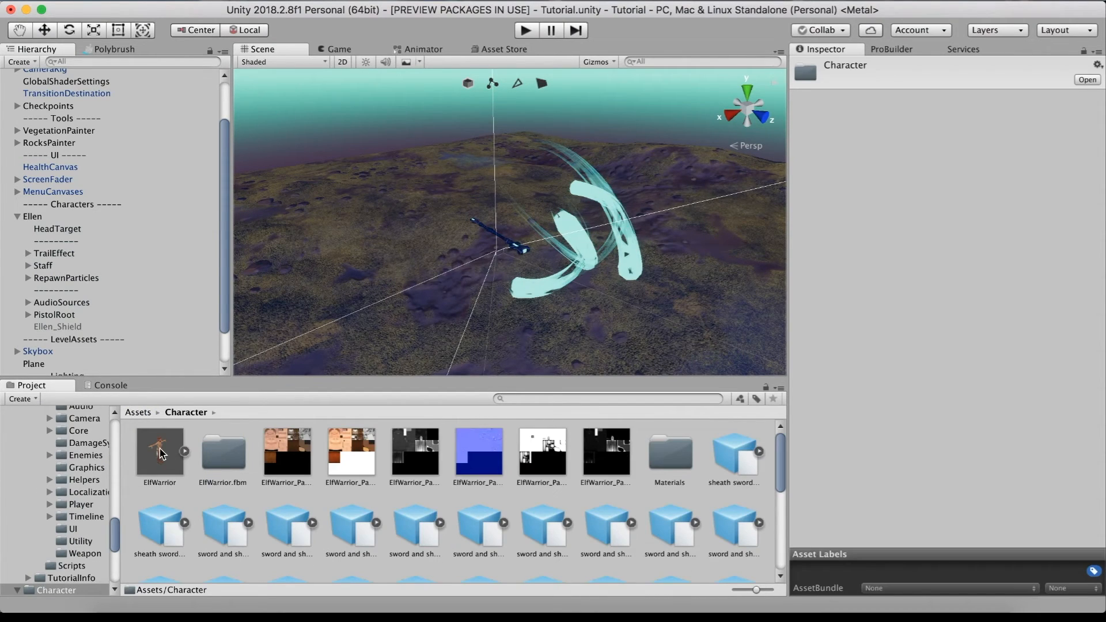
pyautogui.moveTo(161, 454); pyautogui.dragTo(34, 218)
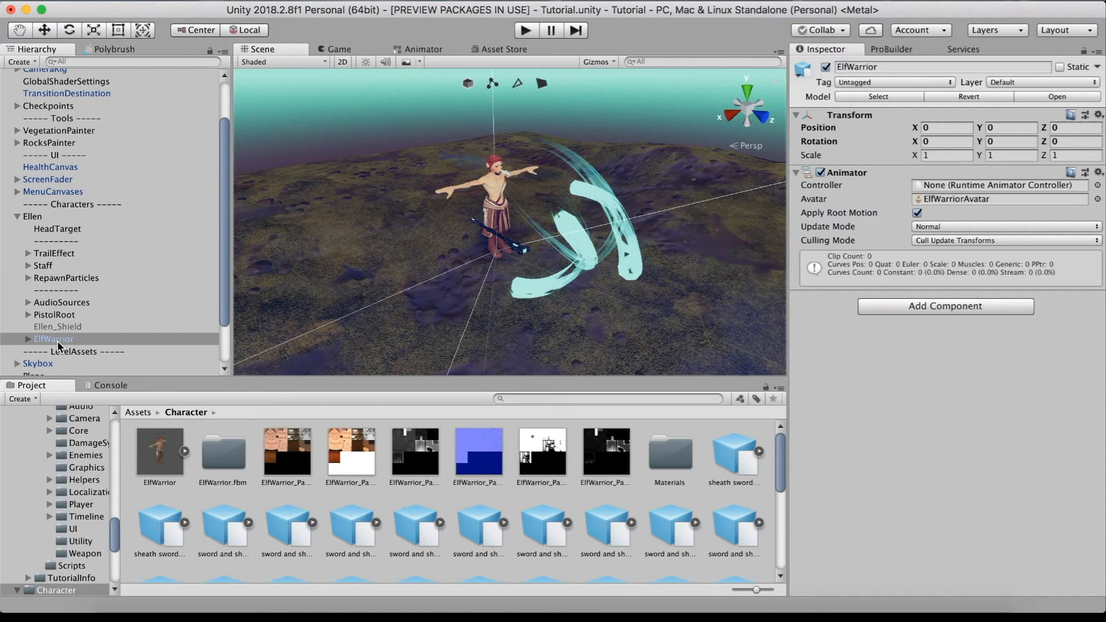
pyautogui.scroll(-3, 443, 246)
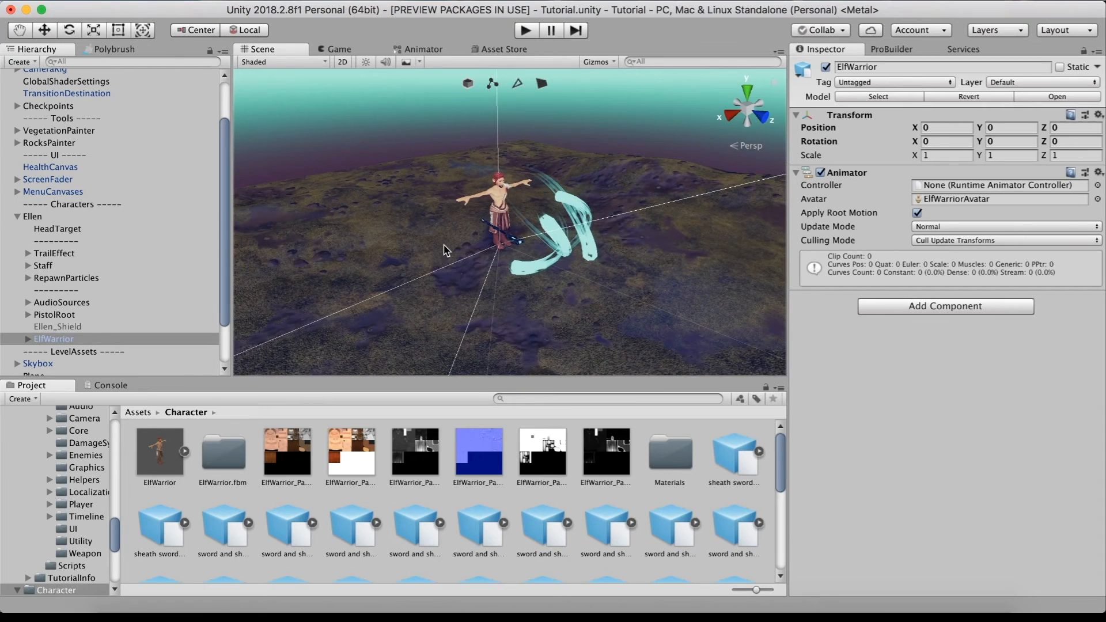
pyautogui.moveTo(443, 246)
pyautogui.keyDown('alt'); pyautogui.mouseDown()
pyautogui.moveTo(477, 210)
pyautogui.moveTo(474, 228)
pyautogui.moveTo(444, 235)
pyautogui.mouseUp(); pyautogui.keyUp('alt')
pyautogui.scroll(1, 477, 210)
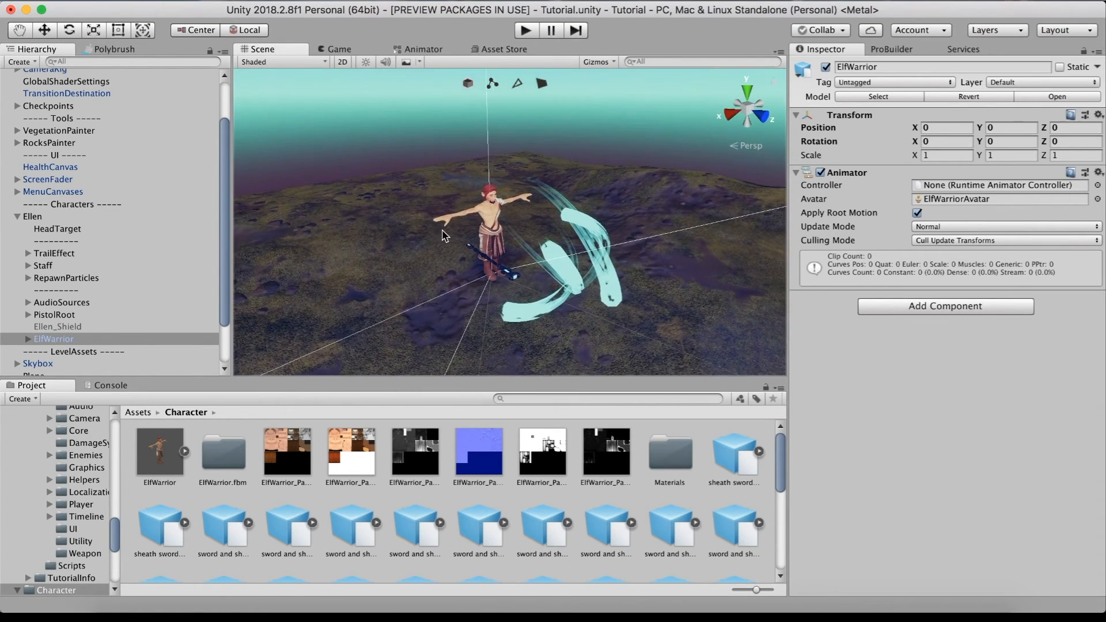
pyautogui.scroll(3, 444, 235)
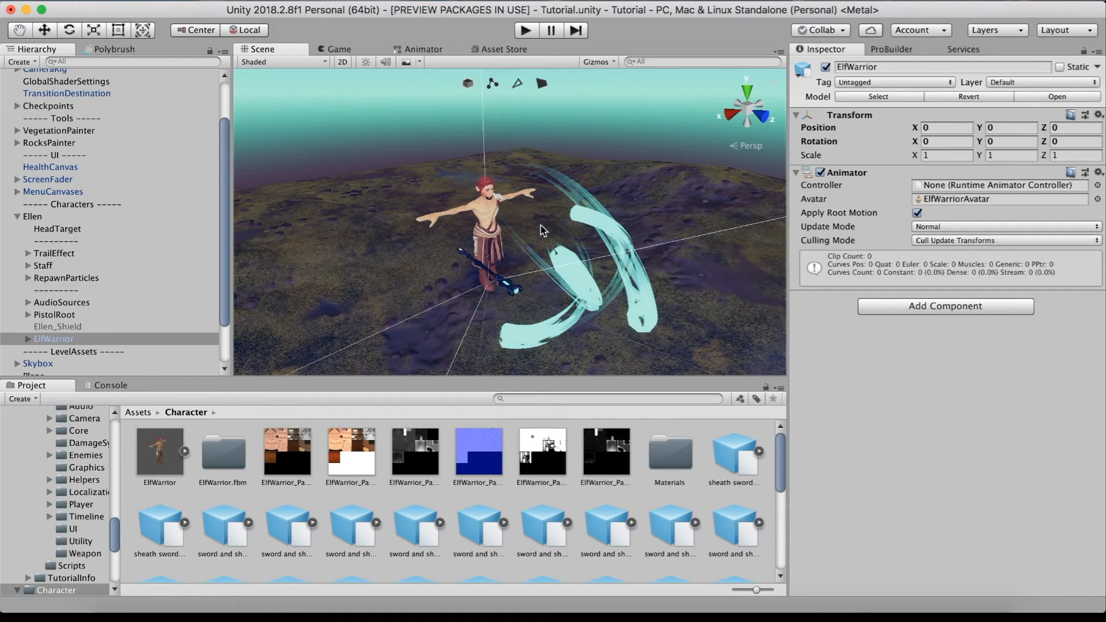
pyautogui.keyDown('alt'); pyautogui.moveTo(541, 242); pyautogui.dragTo(519, 257); pyautogui.keyUp('alt')
pyautogui.scroll(3, 520, 257)
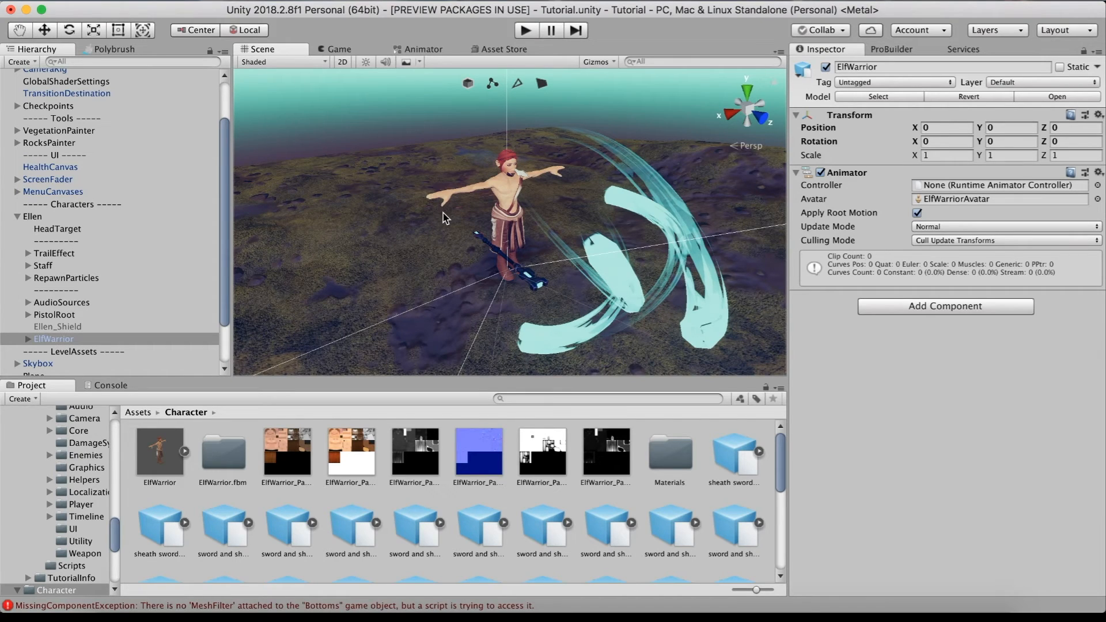
# Step: Select the Ellen parent object and examine its Animator, Character Controller, Damageable and Player Controller components
pyautogui.click(32, 216)
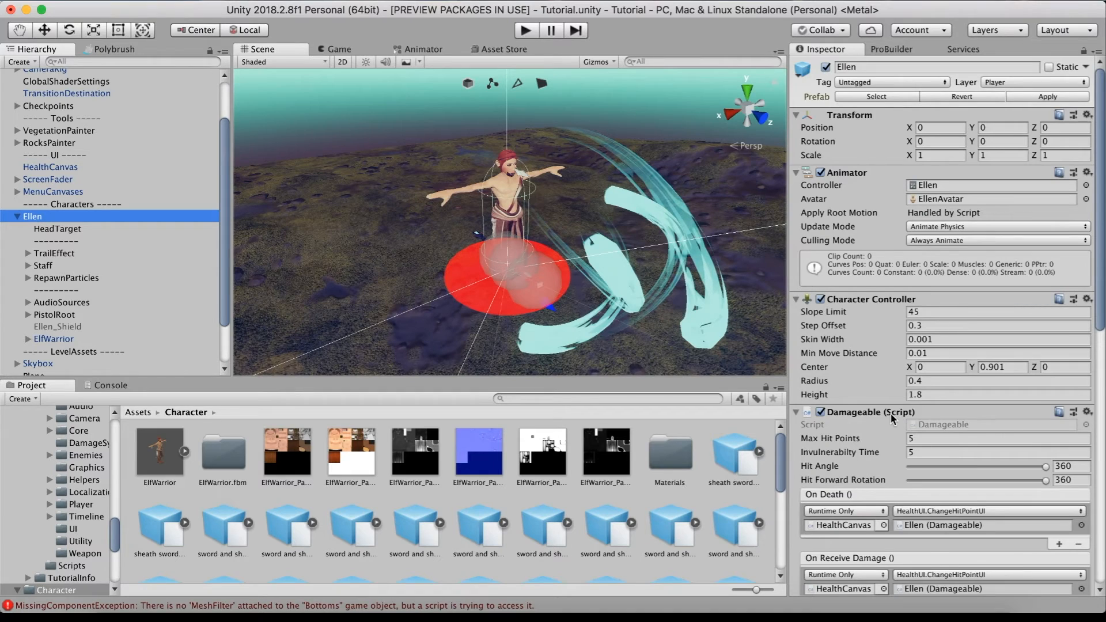
pyautogui.scroll(-2, 891, 418)
pyautogui.scroll(-5, 892, 419)
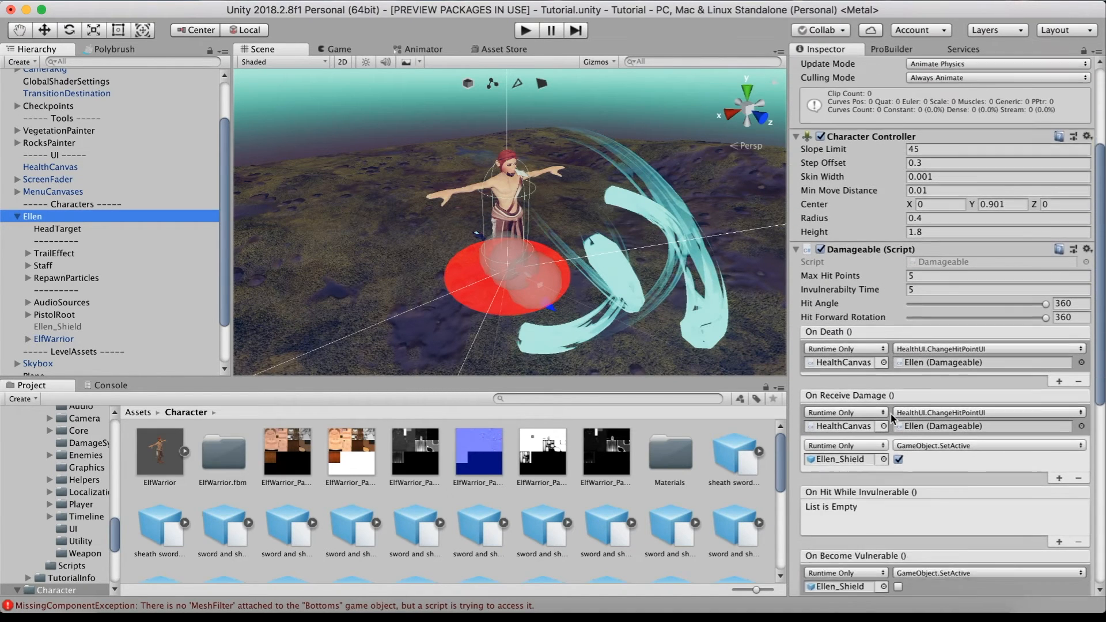
pyautogui.scroll(-4, 890, 412)
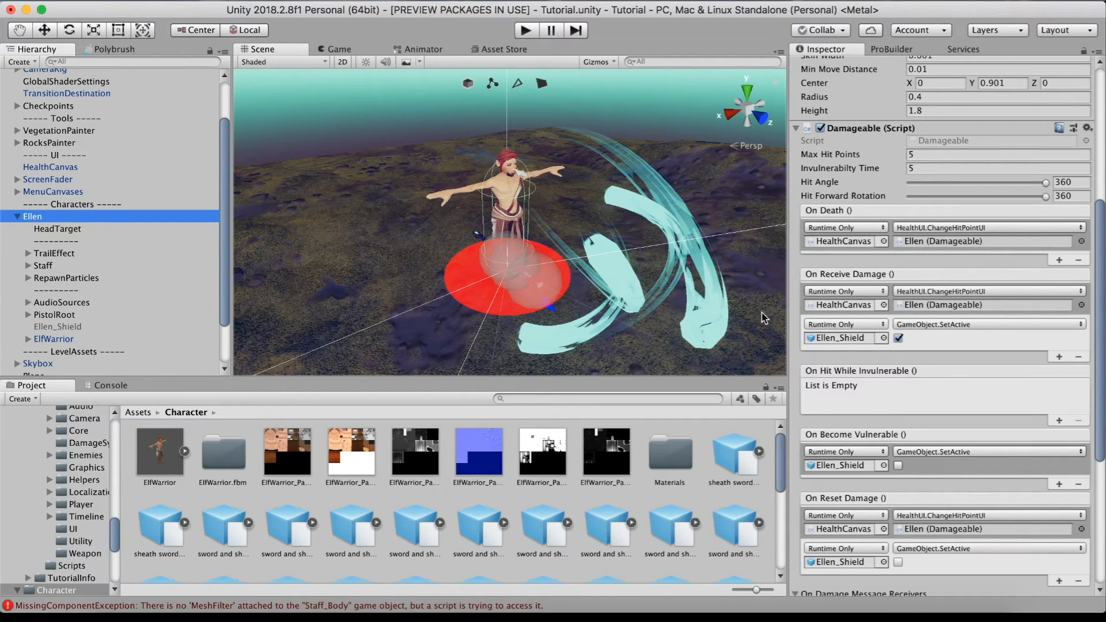
pyautogui.scroll(-6, 908, 384)
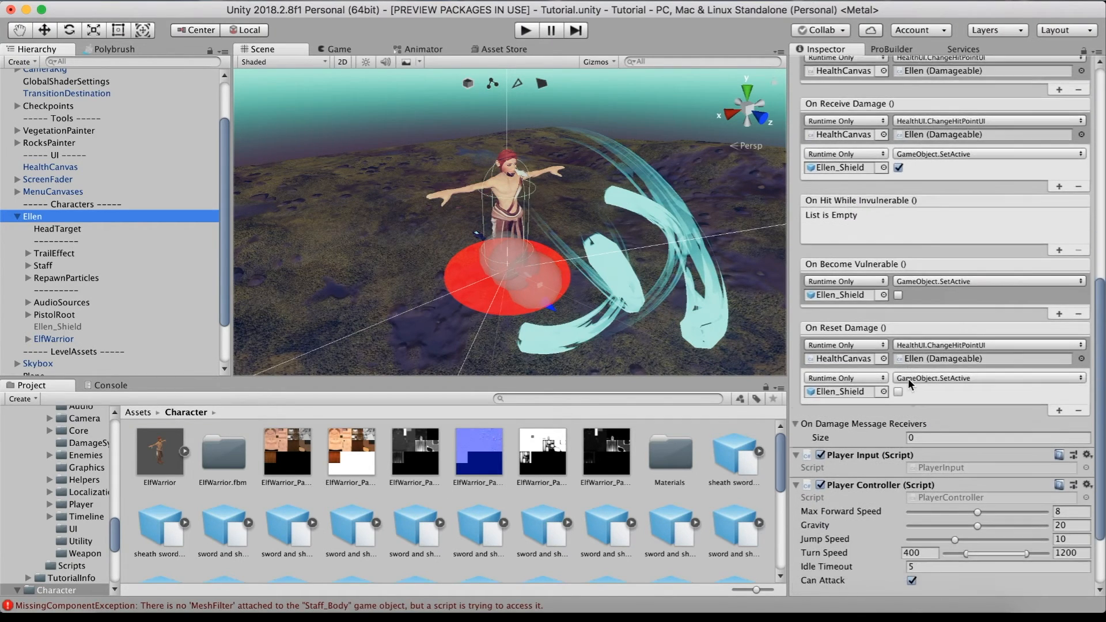
pyautogui.scroll(-3, 908, 378)
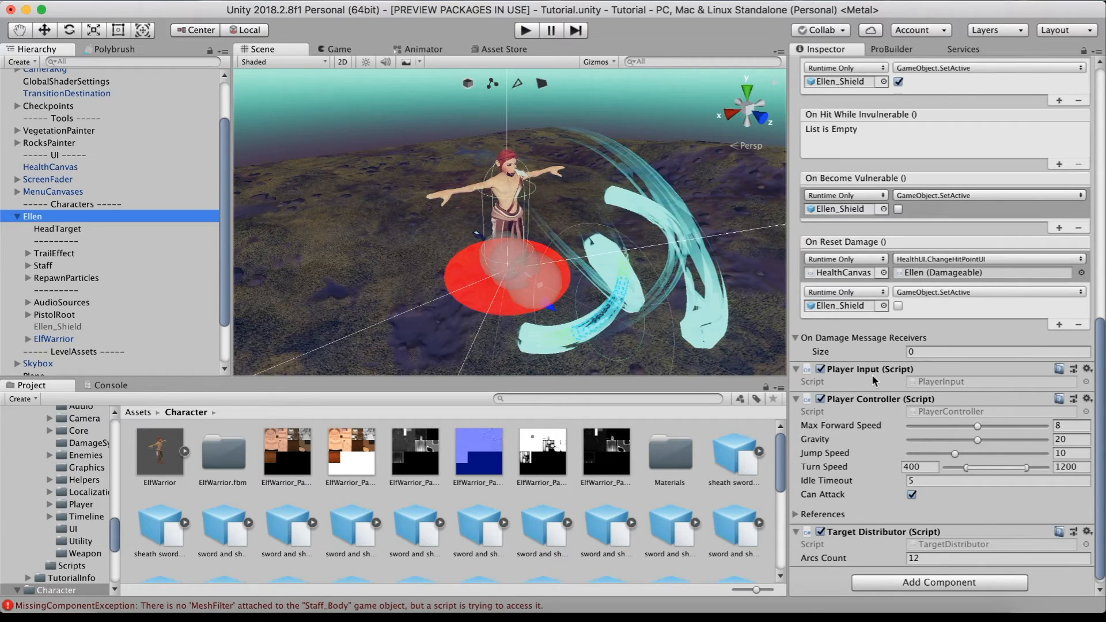
# Step: Open the PlayerController script from Ellen's Player Controller component in the code editor and locate its Awake method
pyautogui.scroll(-1, 926, 429)
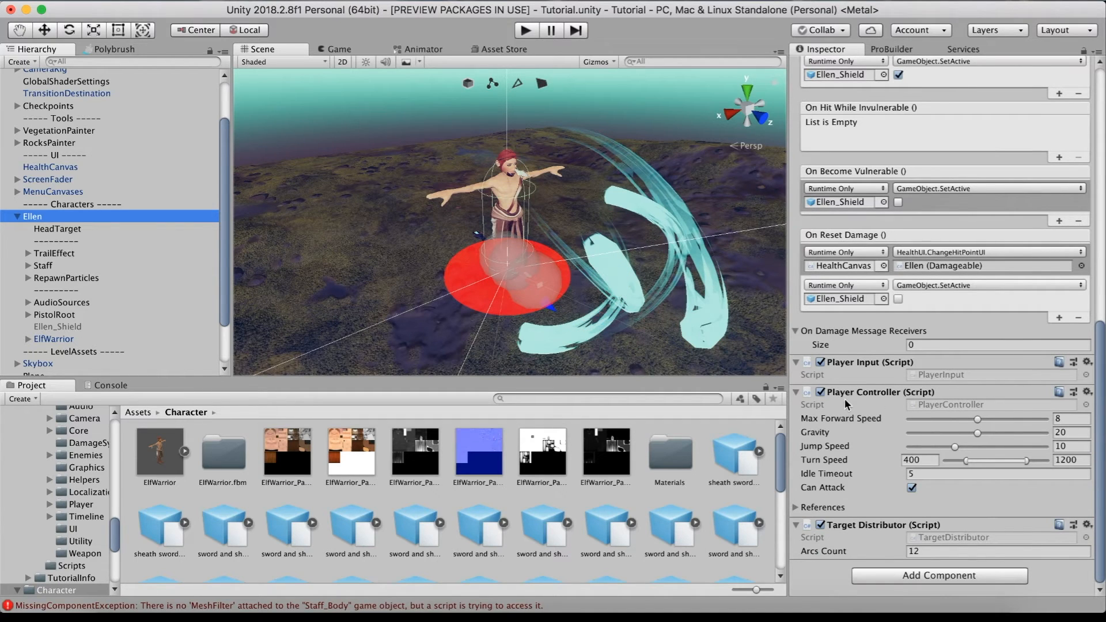
pyautogui.click(934, 405)
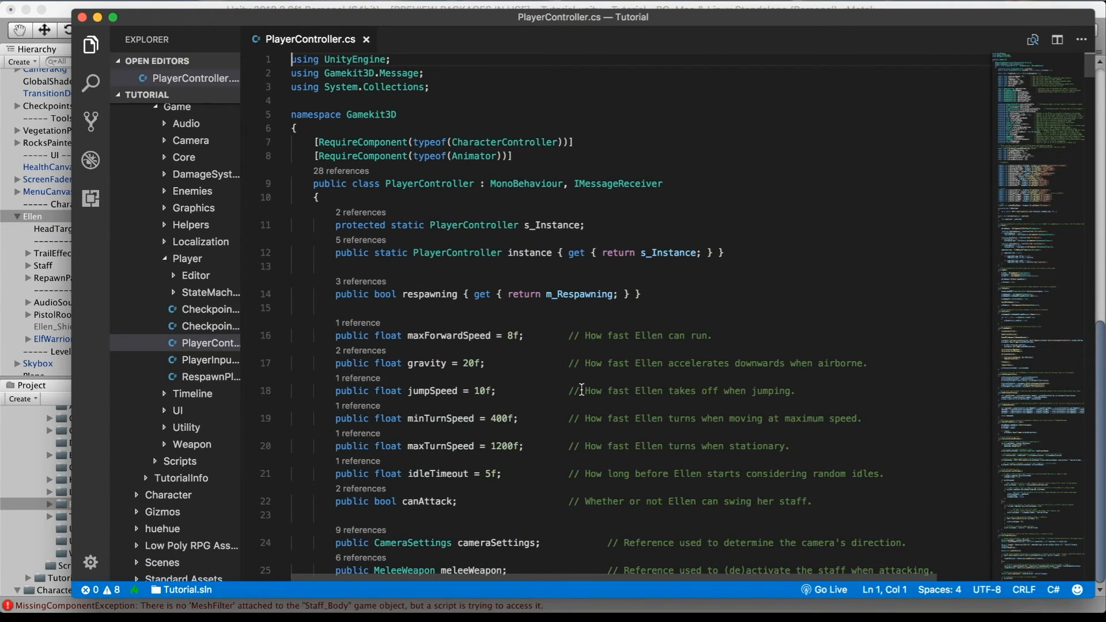
pyautogui.scroll(-3, 581, 391)
pyautogui.scroll(-2, 581, 390)
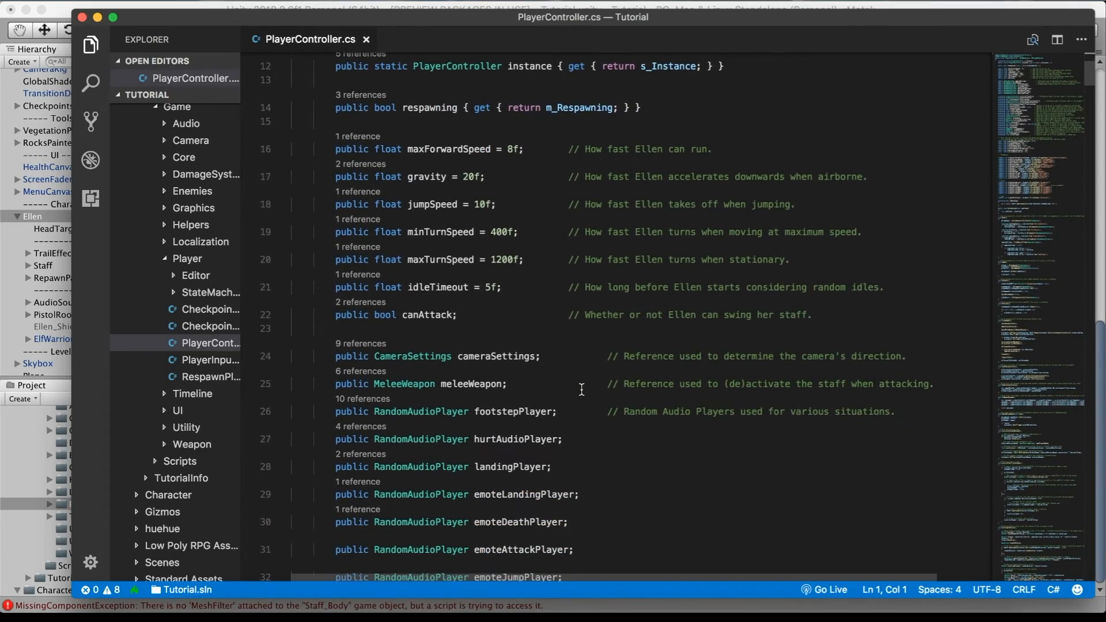
pyautogui.scroll(-3, 576, 392)
pyautogui.scroll(-5, 524, 419)
pyautogui.scroll(-15, 524, 419)
pyautogui.scroll(-10, 524, 419)
pyautogui.scroll(-10, 524, 419)
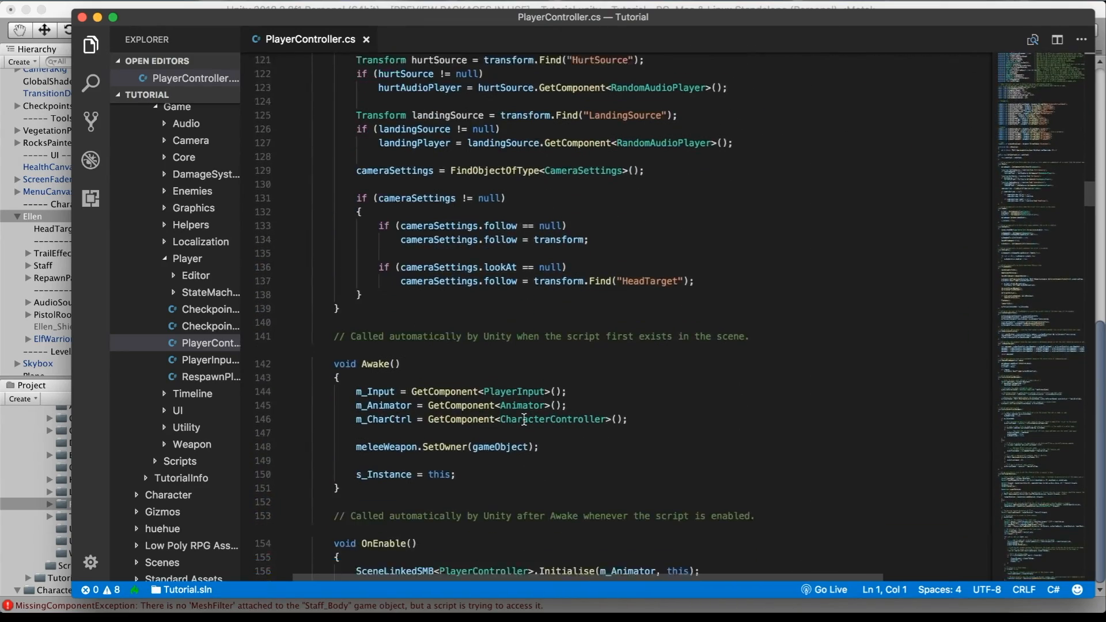
pyautogui.scroll(-2, 524, 419)
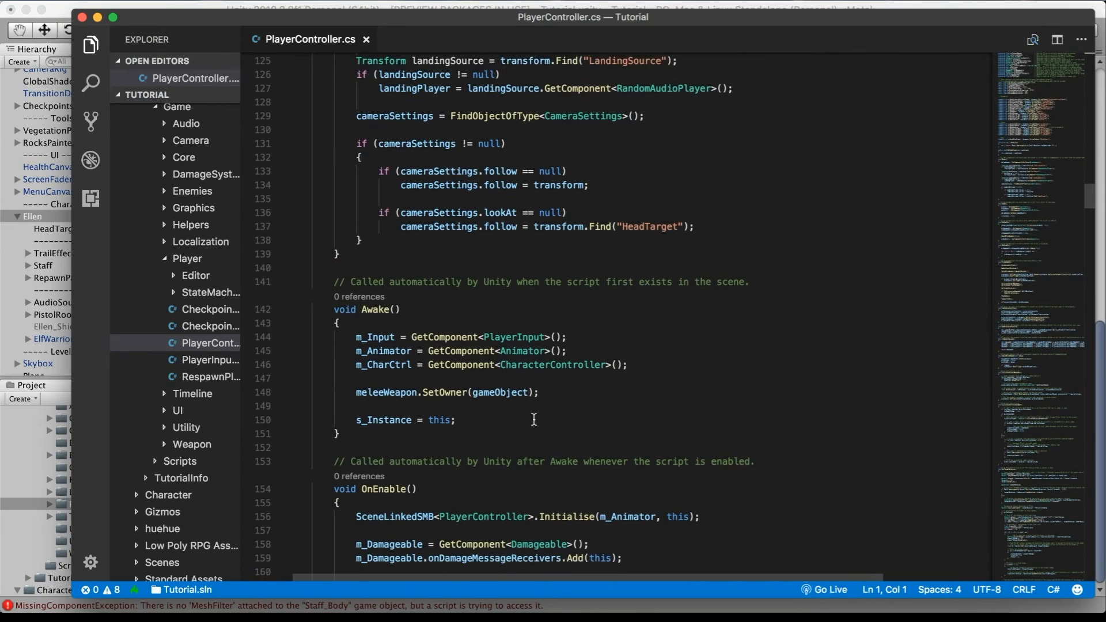
# Step: Below meleeWeapon.SetOwner(gameObject) in Awake, start a foreach statement with the loop variable Animator a
pyautogui.click(551, 385)
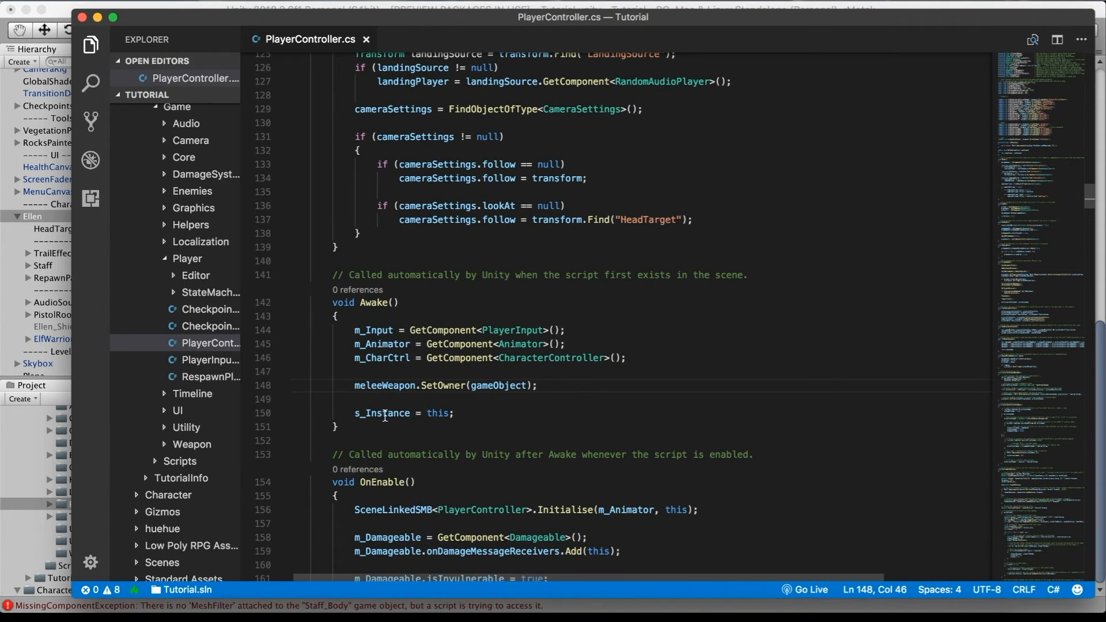
pyautogui.press('Return')
pyautogui.press('Return')
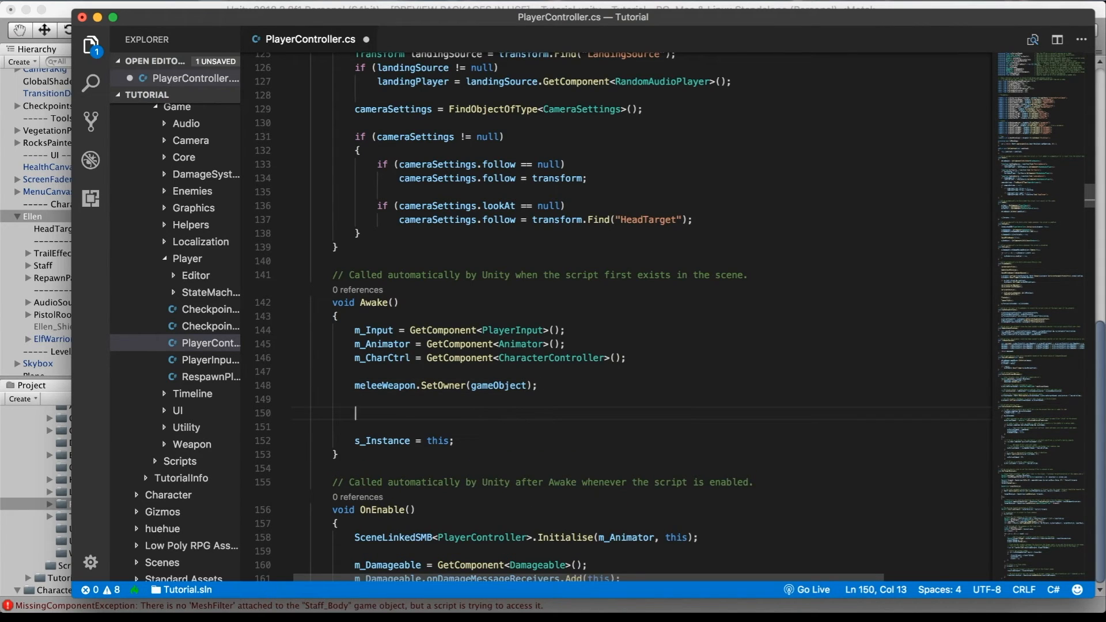
pyautogui.write('fo')
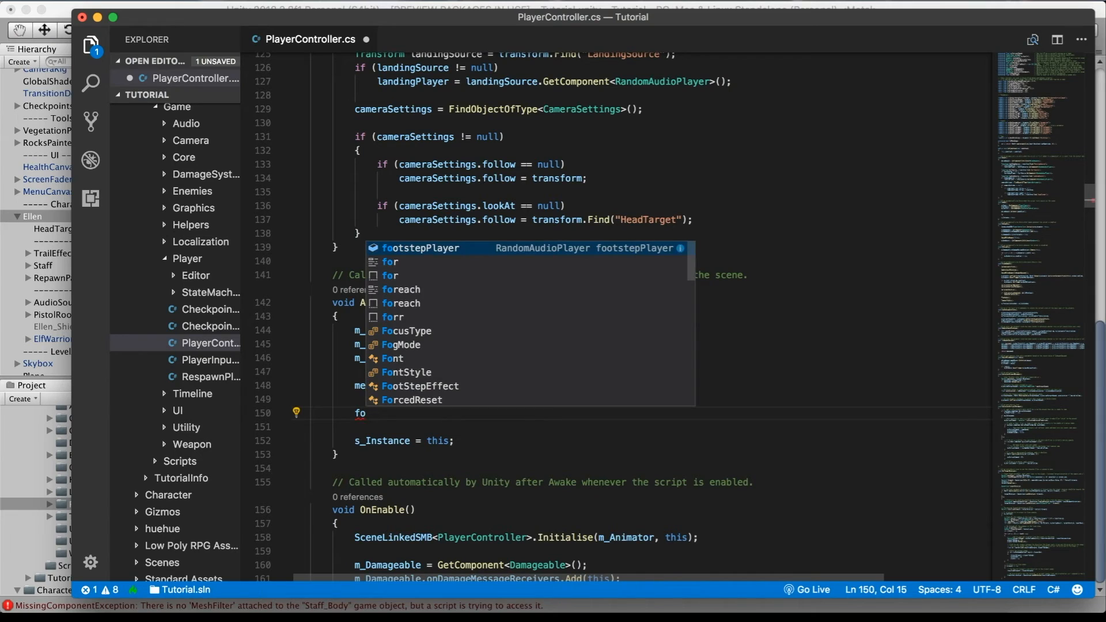
pyautogui.write('reach')
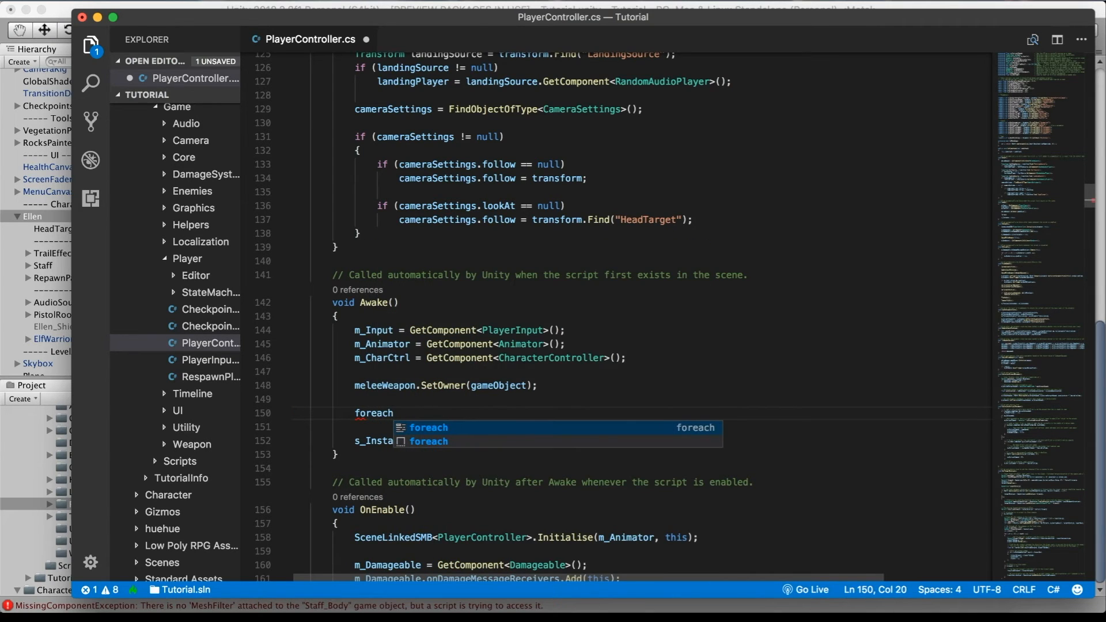
pyautogui.write(' (')
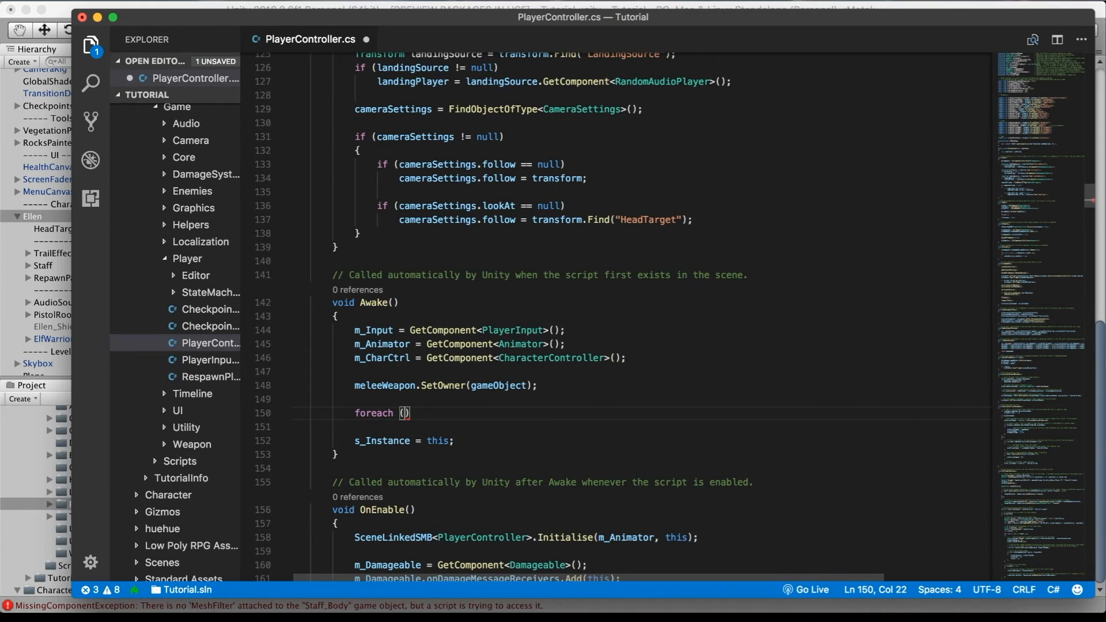
pyautogui.write('Animater')
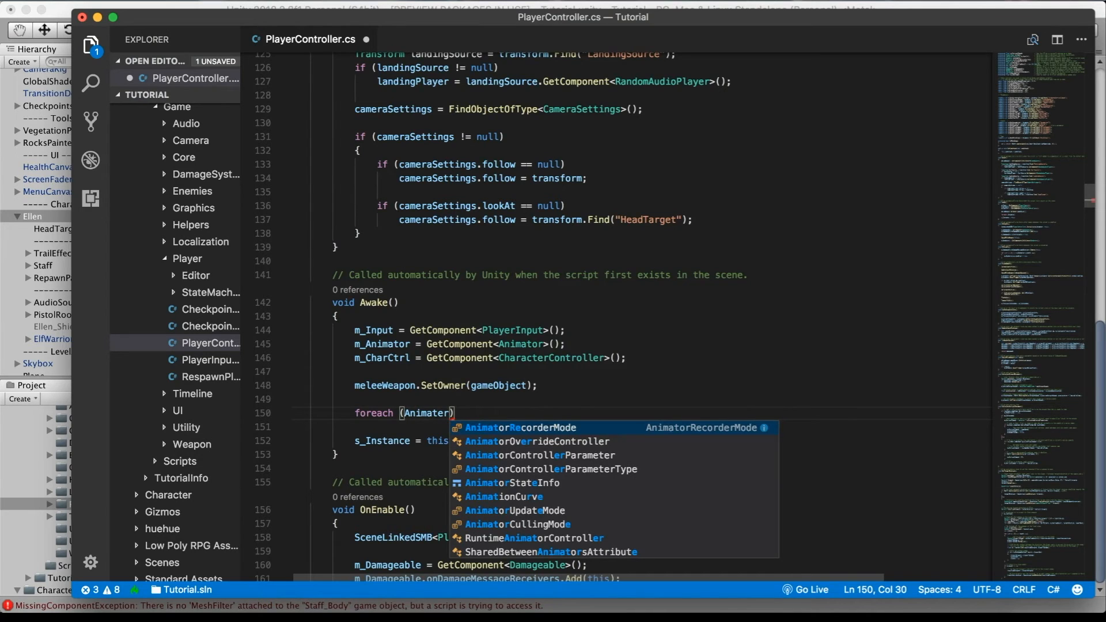
pyautogui.press('BackSpace')
pyautogui.press('BackSpace')
pyautogui.write('or')
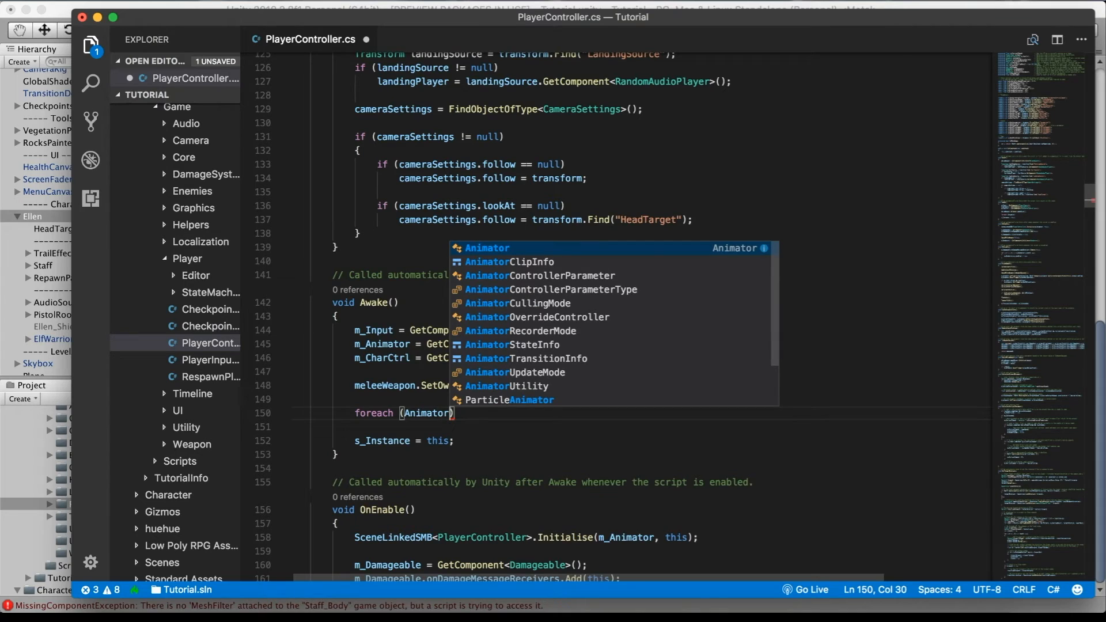
pyautogui.write(' a ')
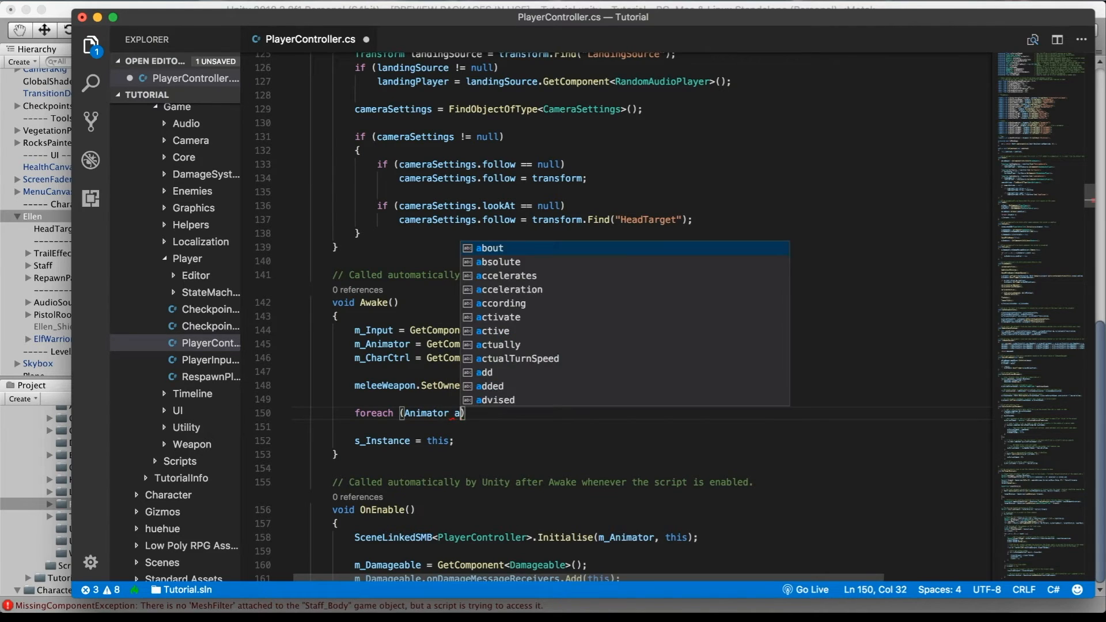
pyautogui.write('in')
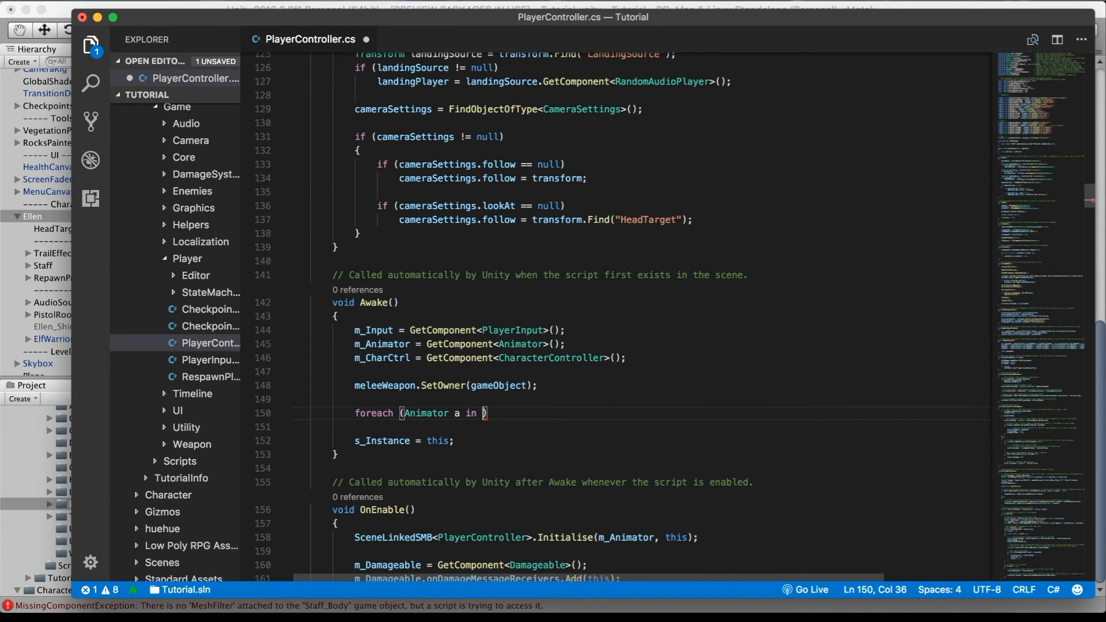
# Step: Complete the foreach header with GetComponentsInChildren<Animator>() as the collection and add an empty braced body on new lines
pyautogui.write(' Get')
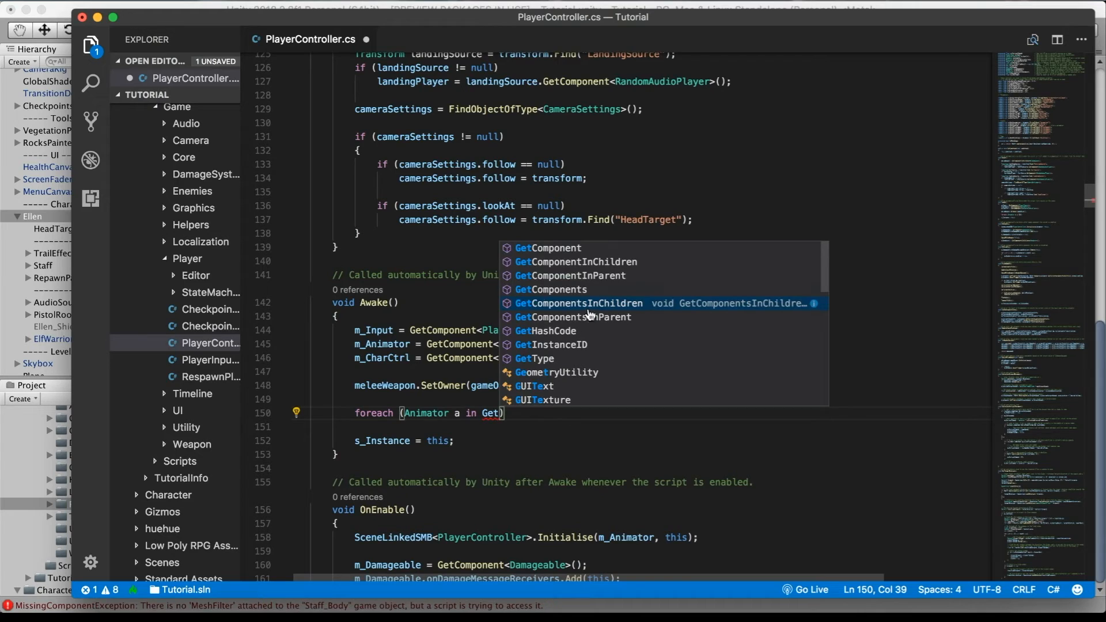
pyautogui.click(552, 306)
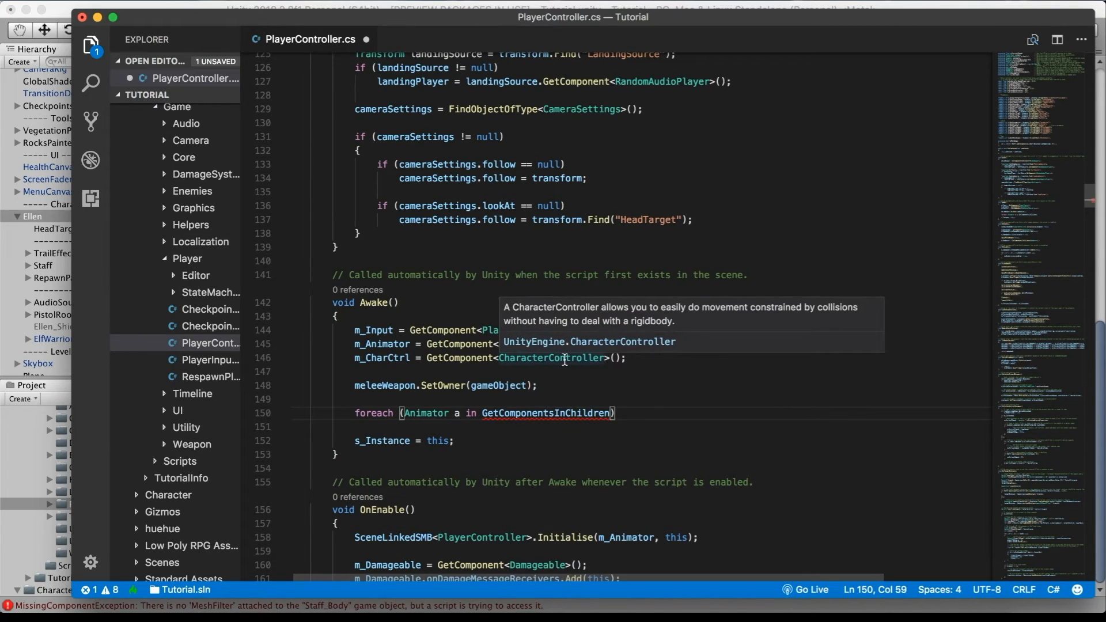
pyautogui.write('<Anima')
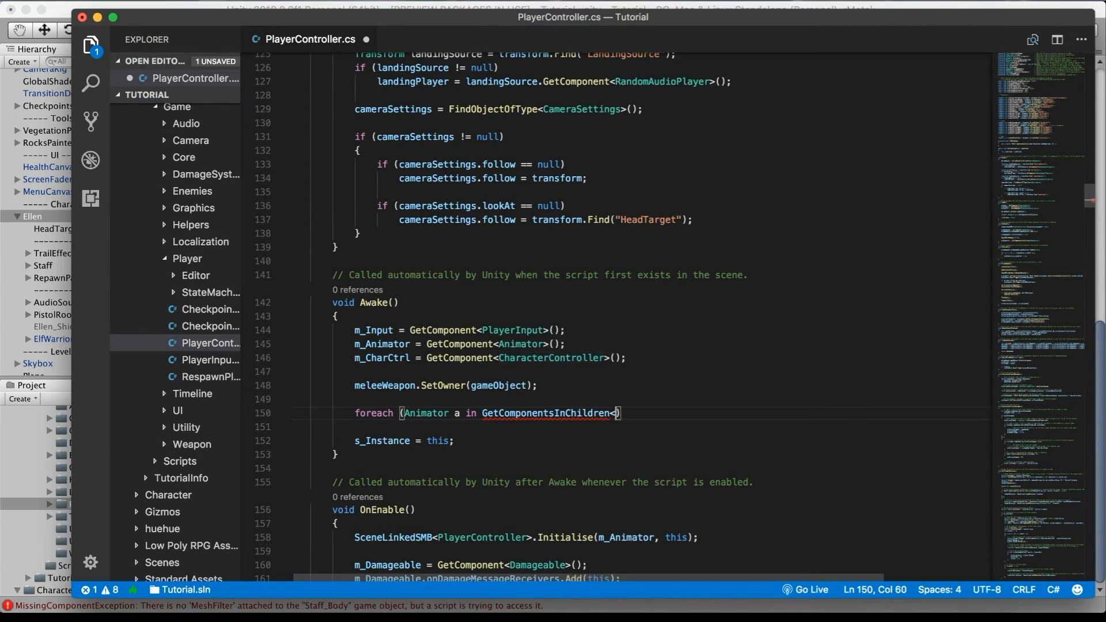
pyautogui.write('t')
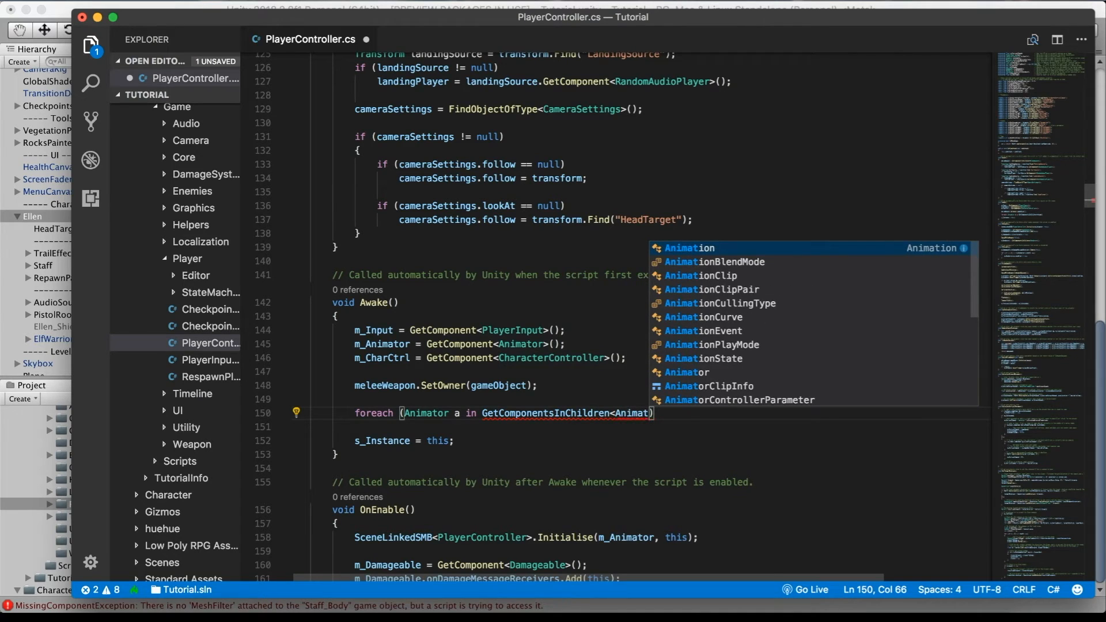
pyautogui.write('or>')
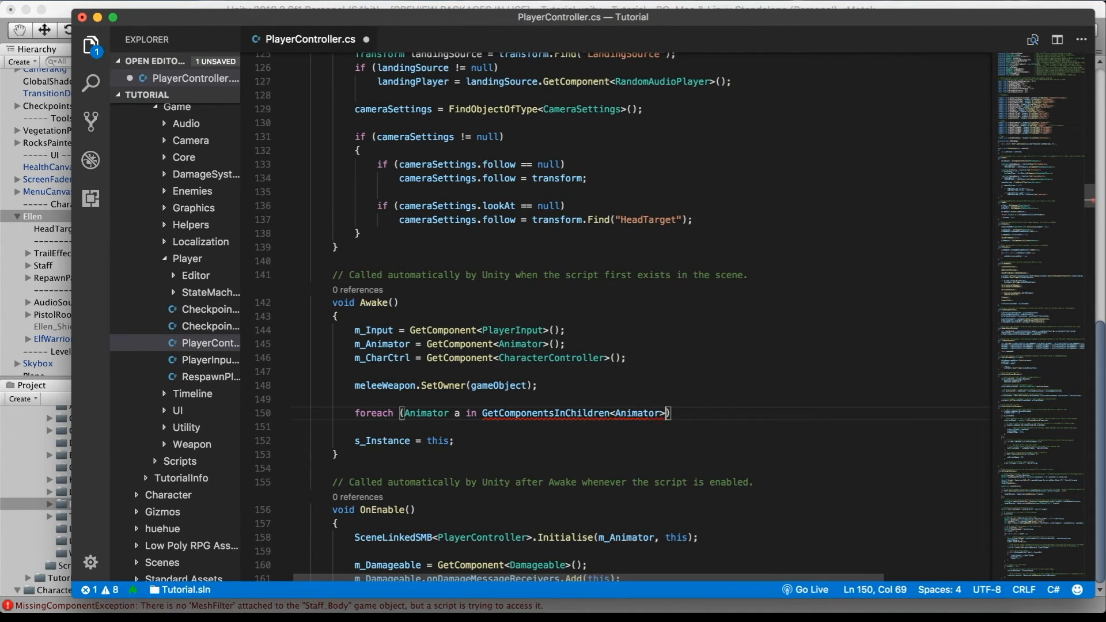
pyautogui.write('(')
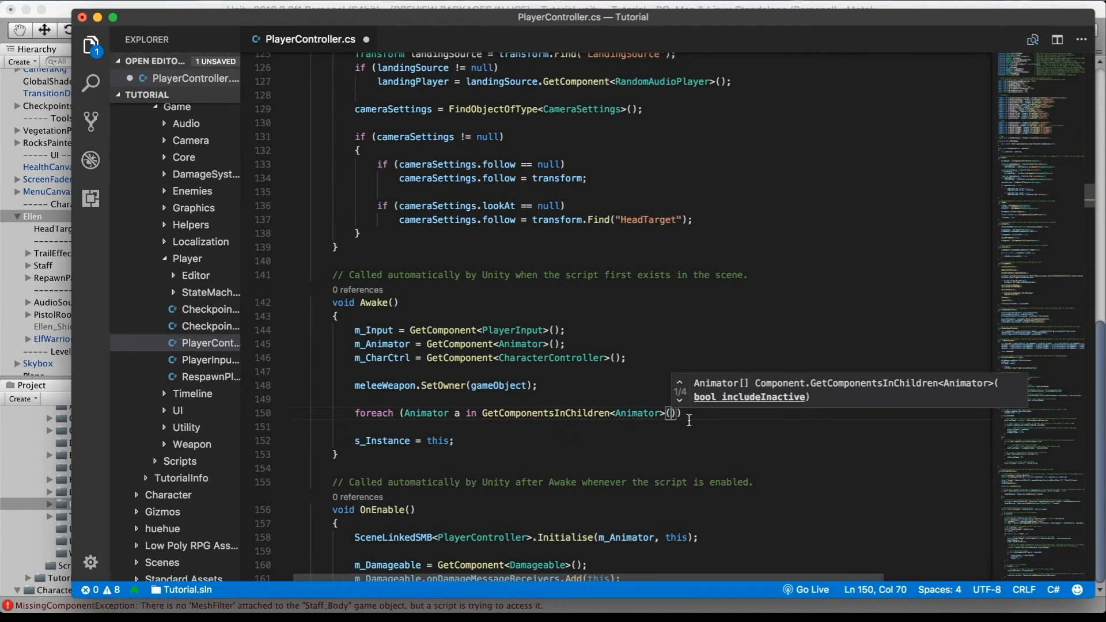
pyautogui.write(')){')
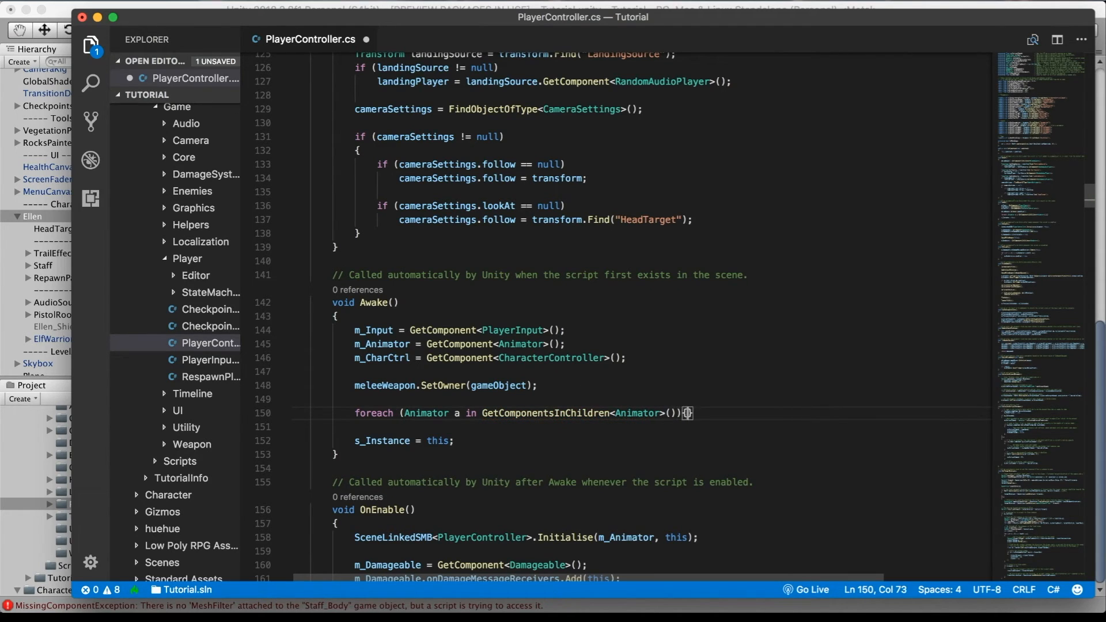
pyautogui.press('Return')
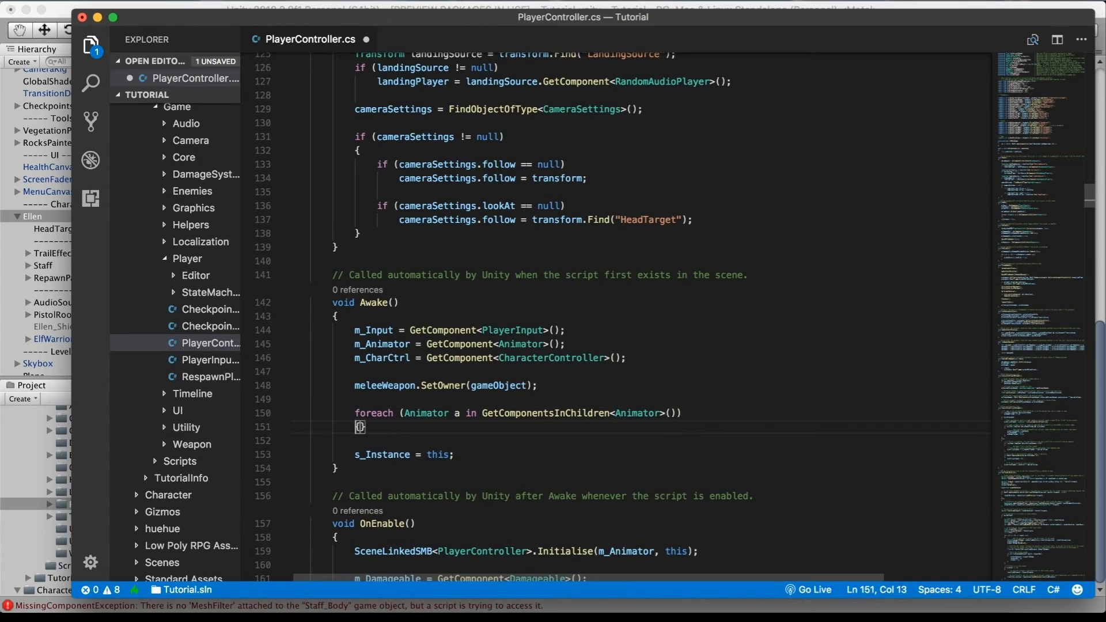
pyautogui.click(361, 426)
pyautogui.press('Return')
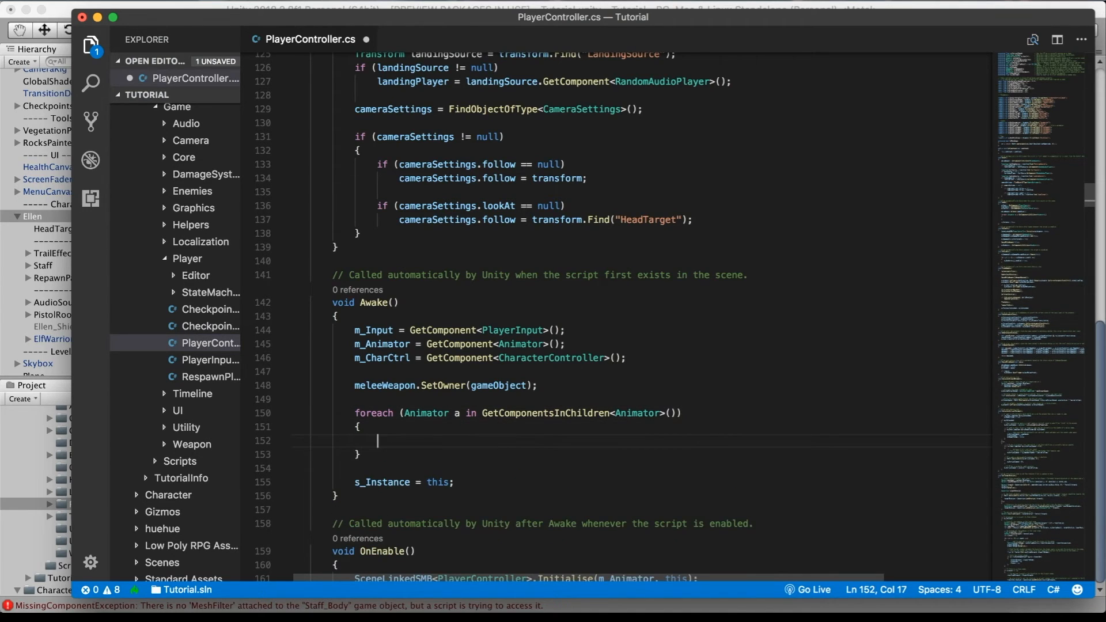
# Step: Inside the foreach loop, add an if block with the condition a != m_Animator and an empty braced body
pyautogui.write('if')
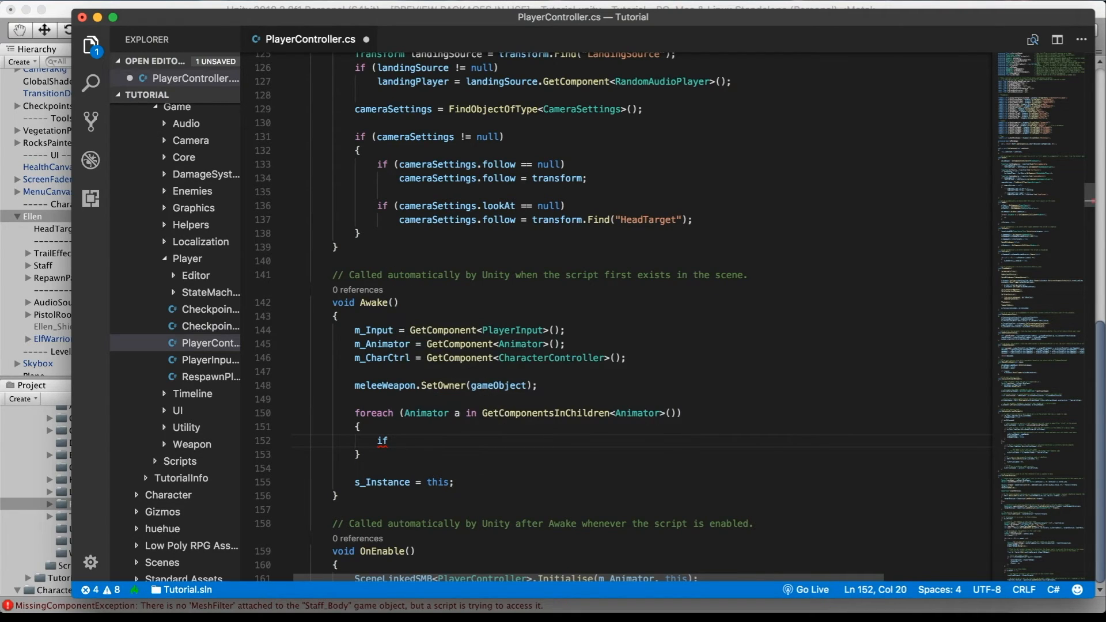
pyautogui.write(' (a != m_')
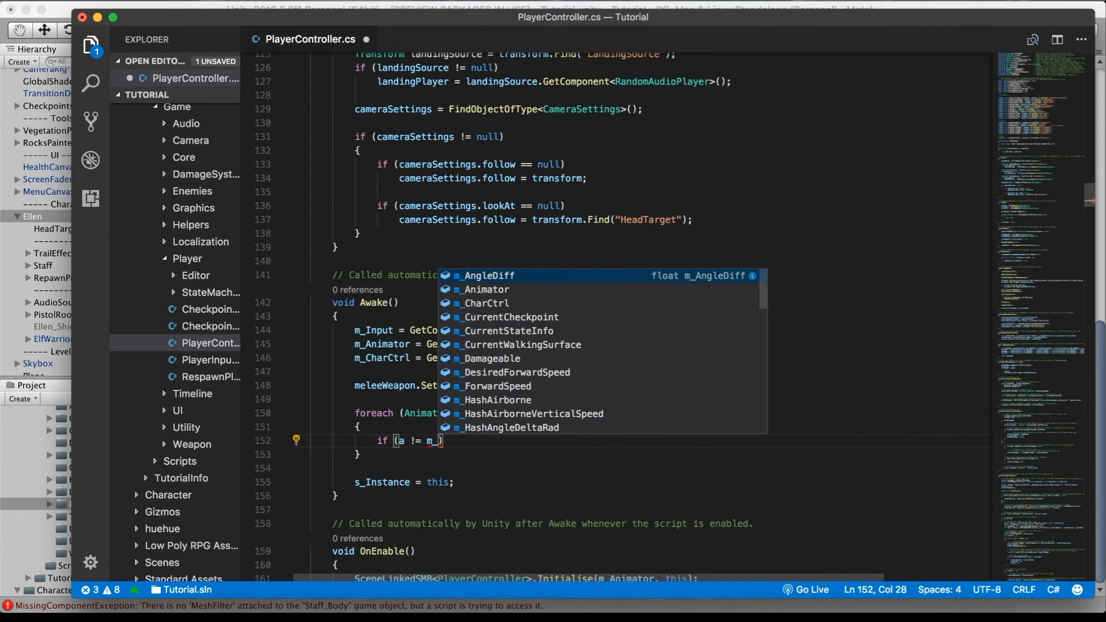
pyautogui.write('Animat')
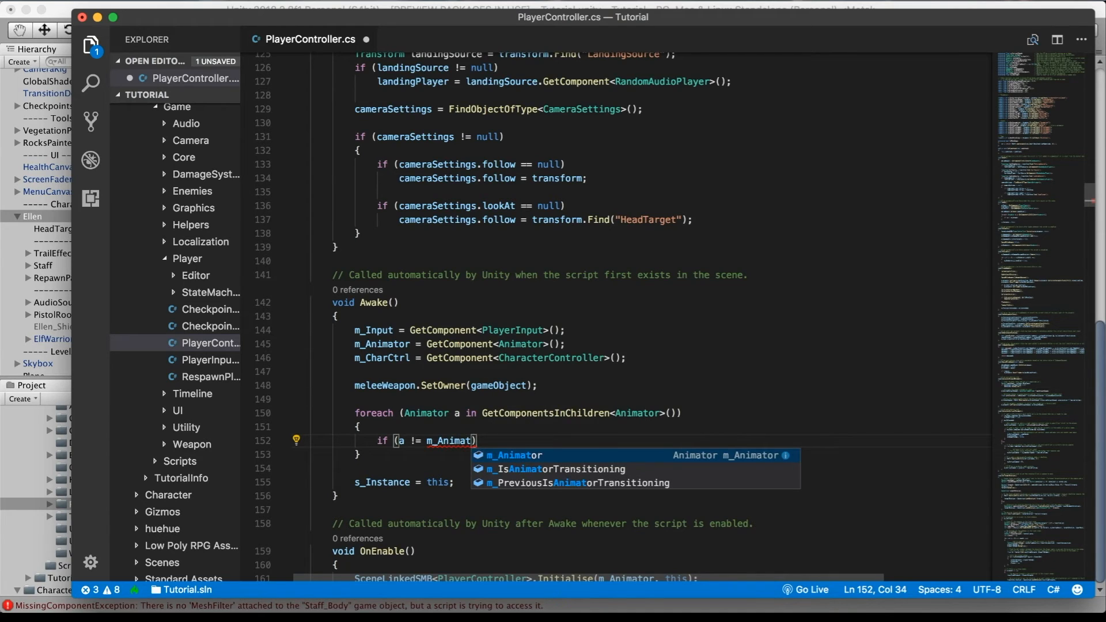
pyautogui.click(530, 456)
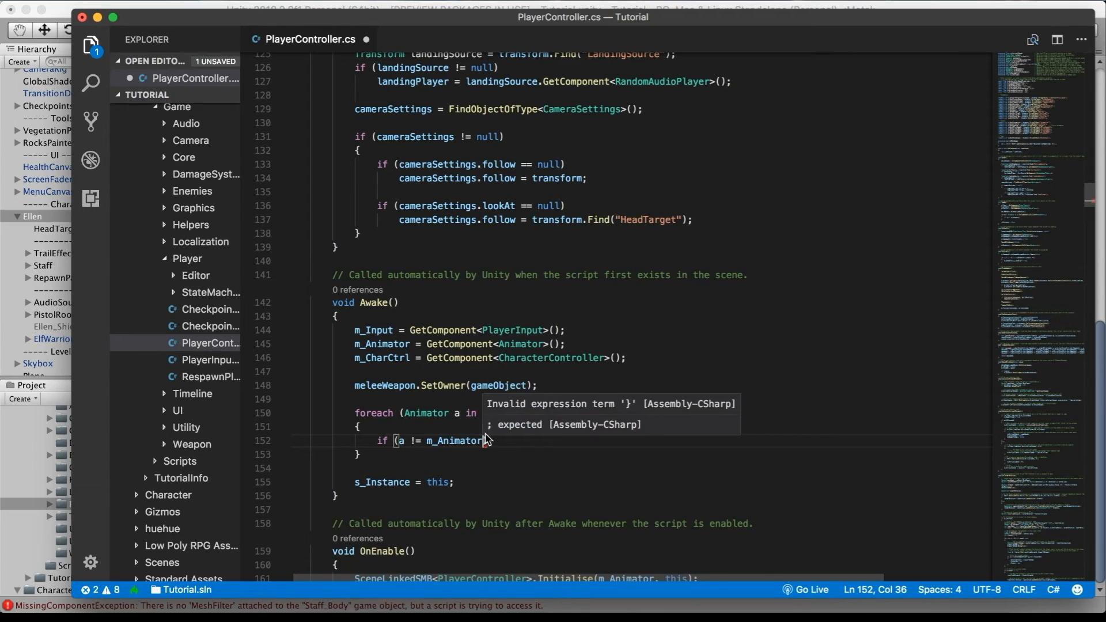
pyautogui.write(')')
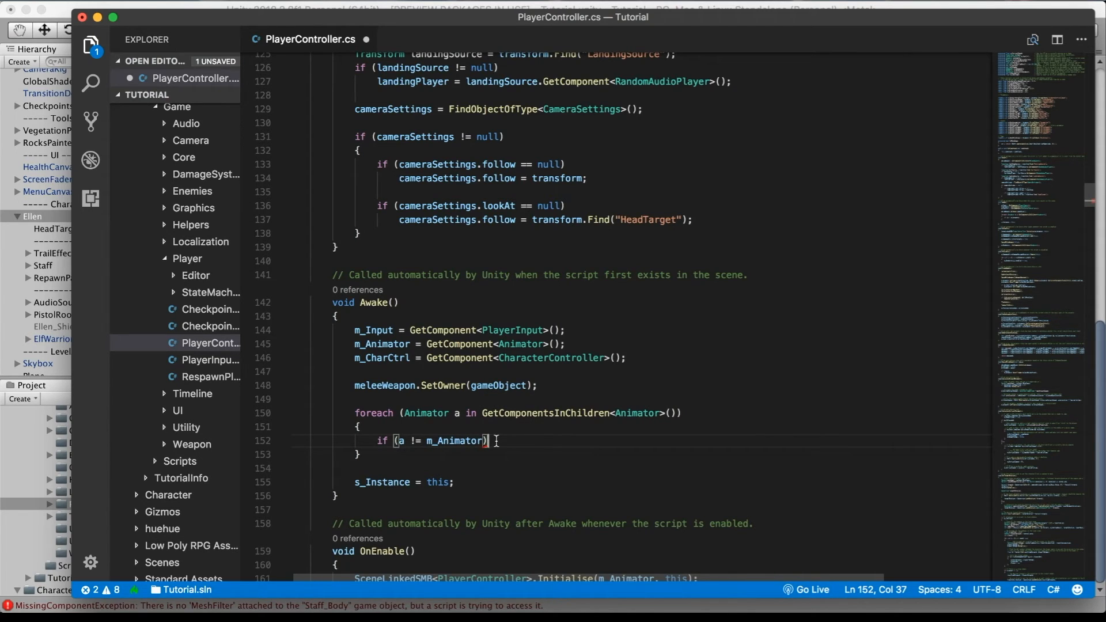
pyautogui.press('Return')
pyautogui.write('{')
pyautogui.press('Return')
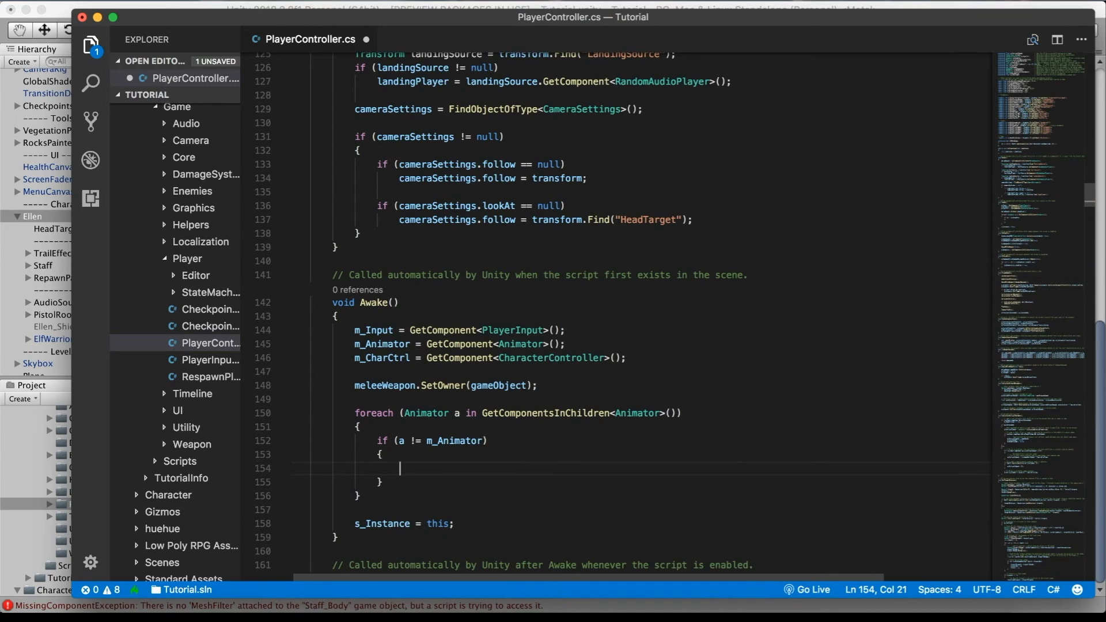
# Step: Inside the if block in Awake, write the statement m_Animator.avatar = a.avatar; to use the child model's avatar
pyautogui.write('m_ANima')
pyautogui.press('BackSpace')
pyautogui.press('BackSpace')
pyautogui.press('BackSpace')
pyautogui.press('BackSpace')
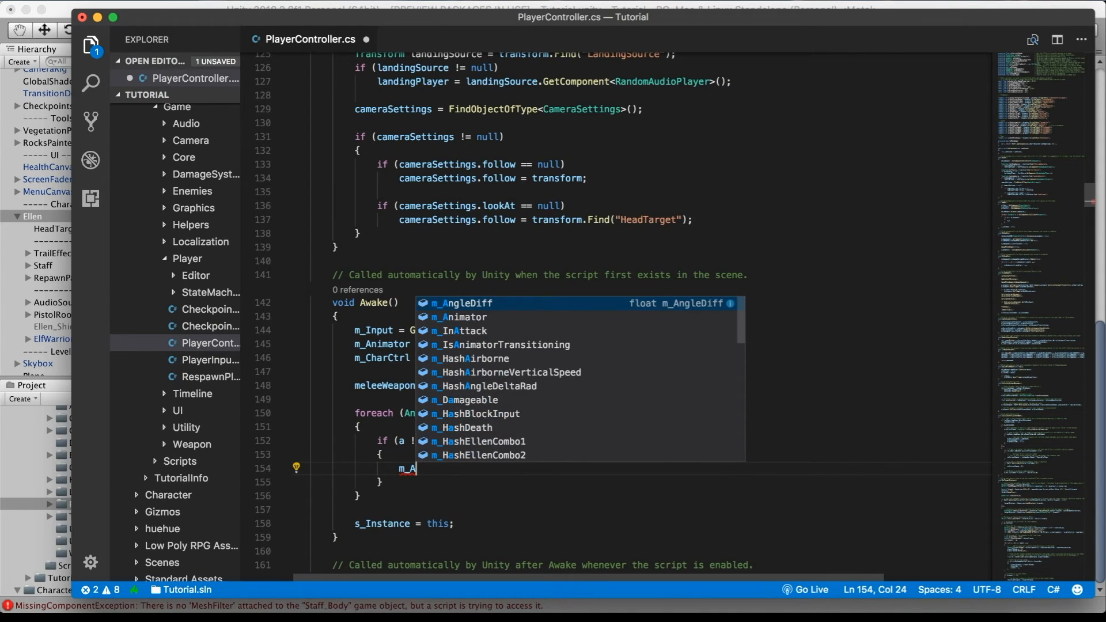
pyautogui.click(457, 320)
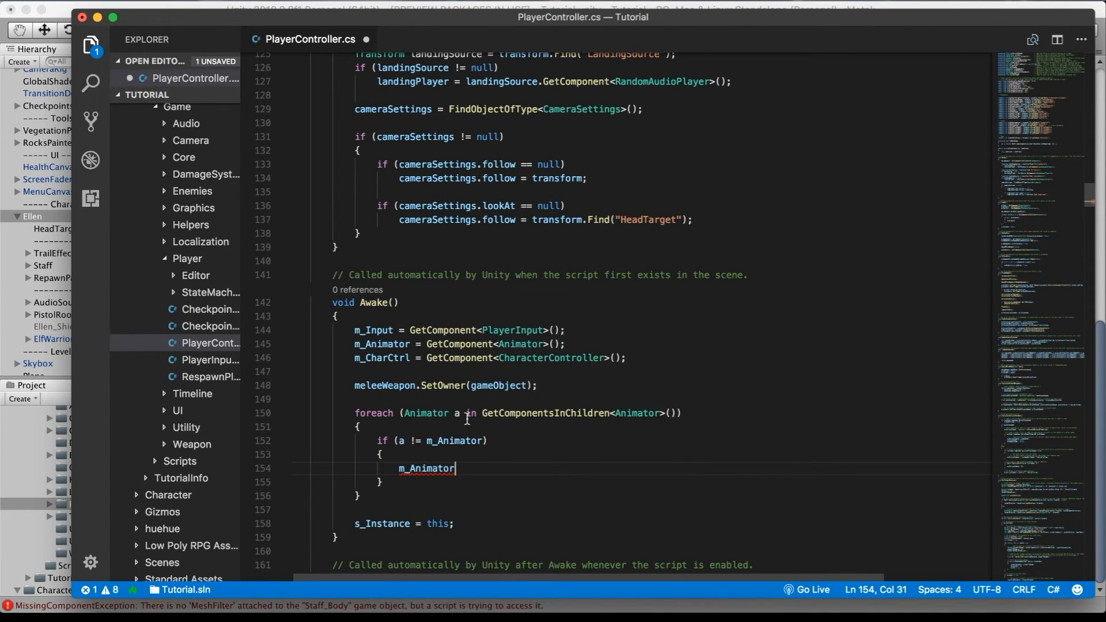
pyautogui.write('.avata')
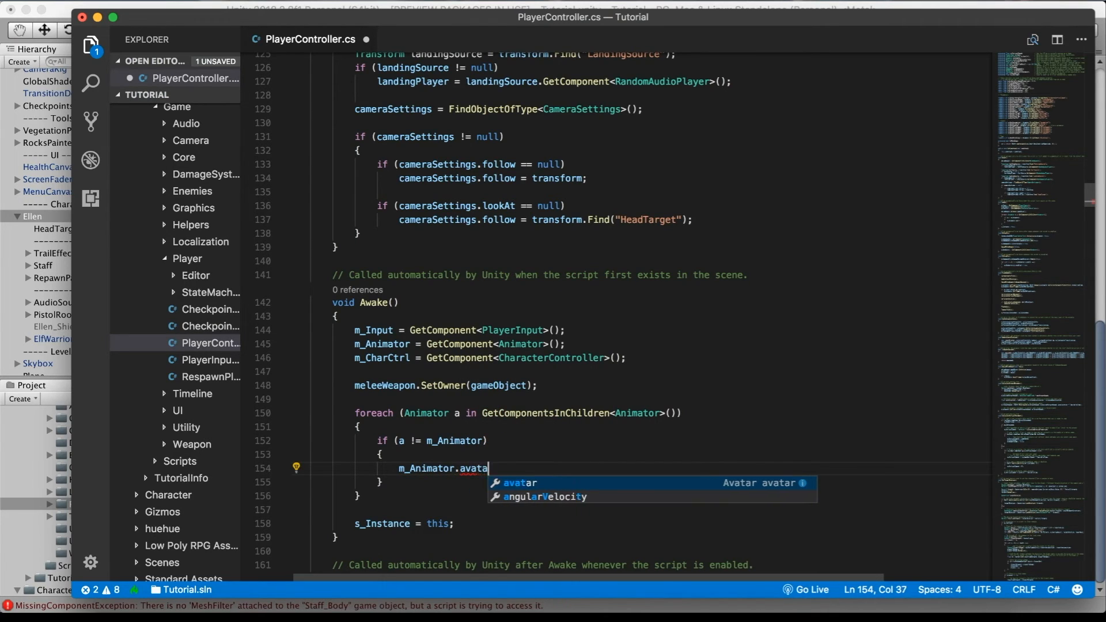
pyautogui.write('r')
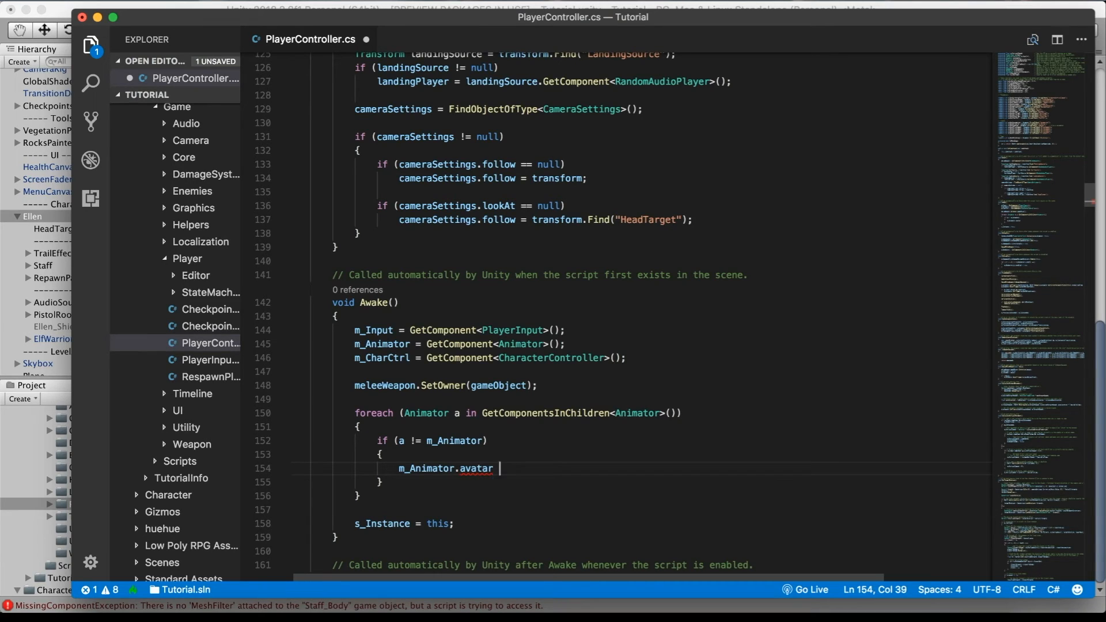
pyautogui.write(' = ')
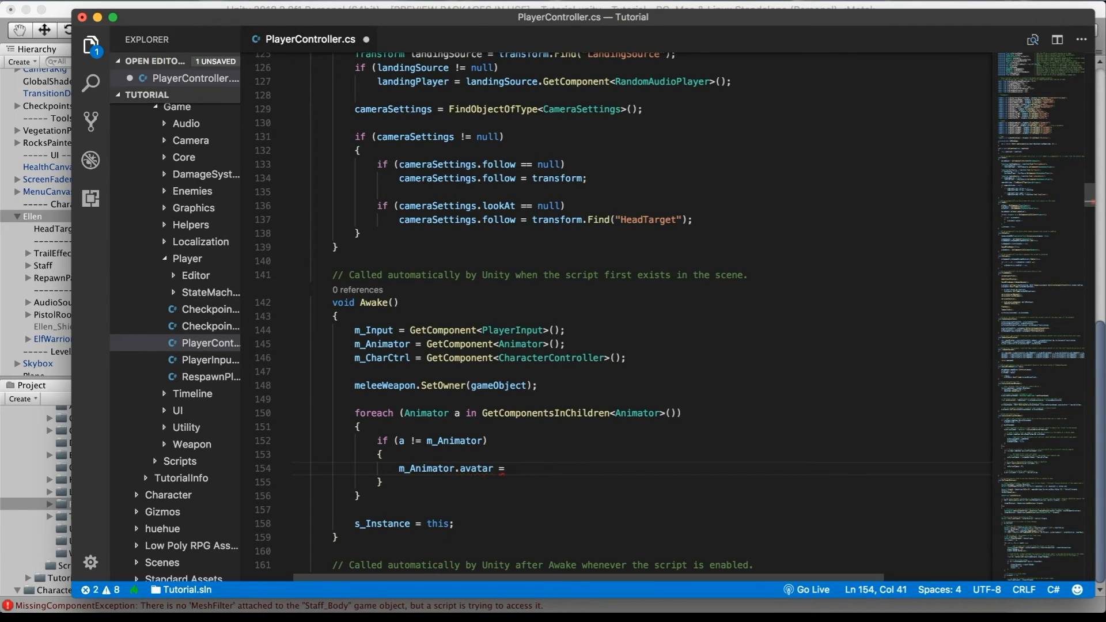
pyautogui.write('a.ava')
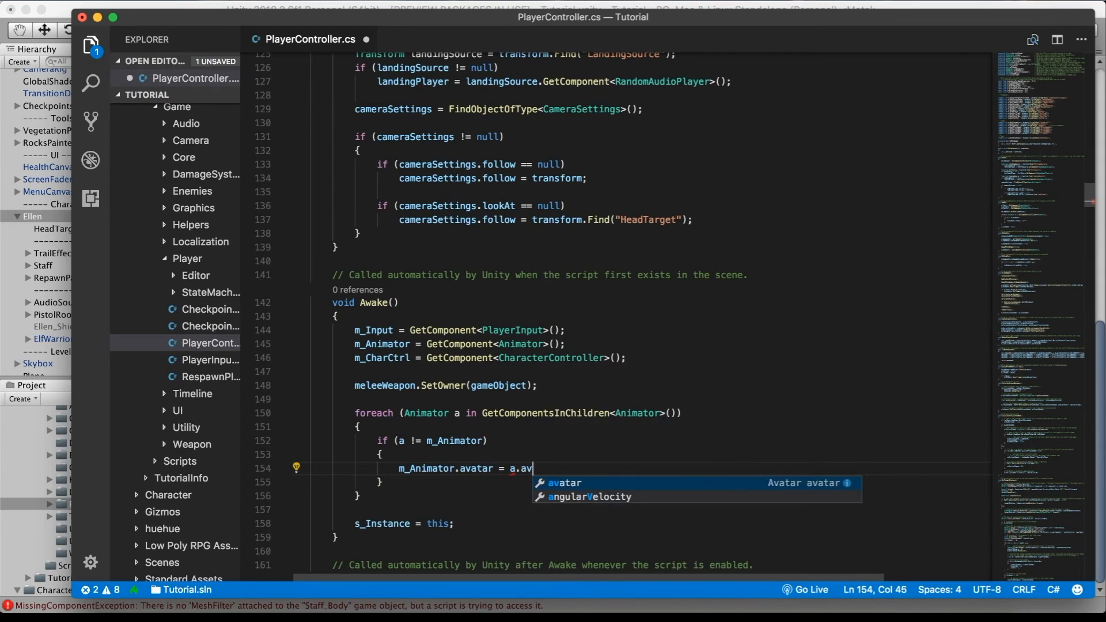
pyautogui.click(569, 483)
pyautogui.write(';')
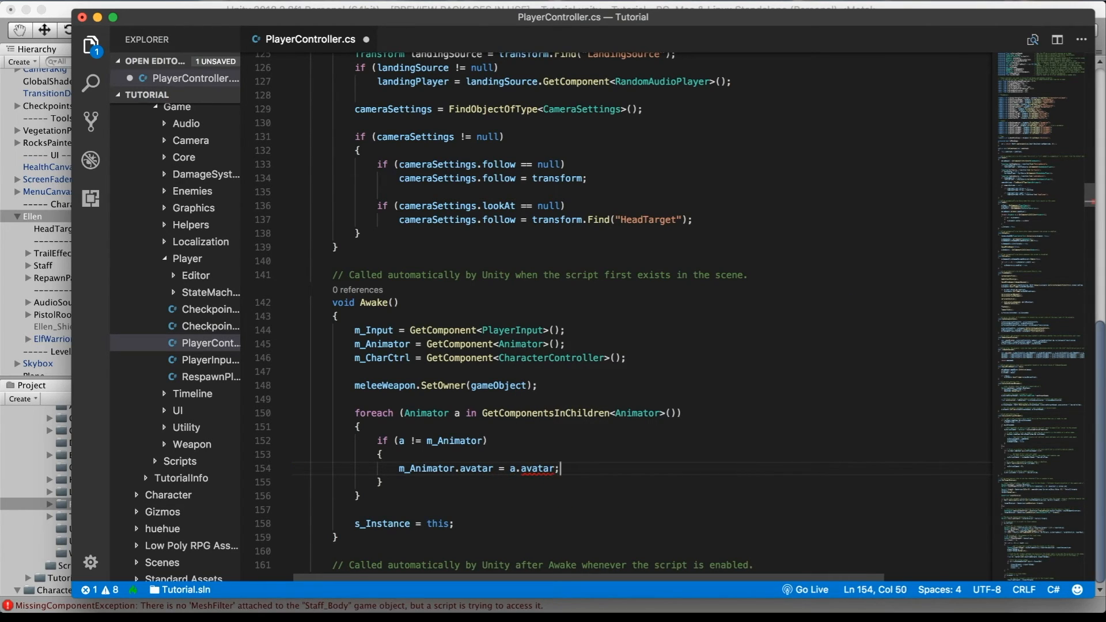
# Step: Below the avatar assignment, add the line a.enabled = false; and save the PlayerController script
pyautogui.press('Return')
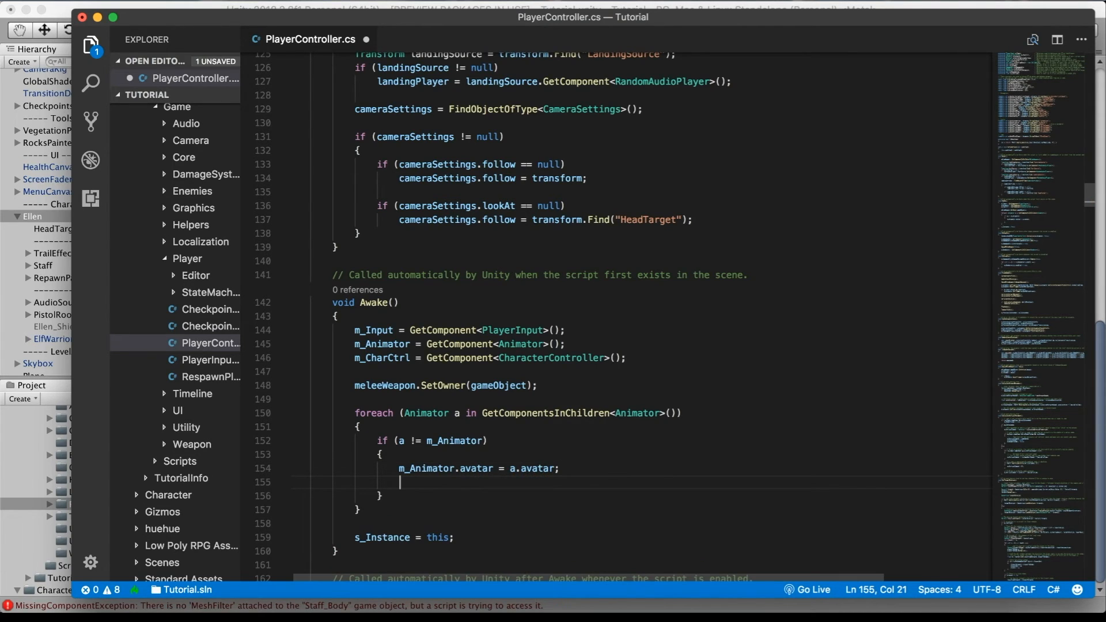
pyautogui.write('a.')
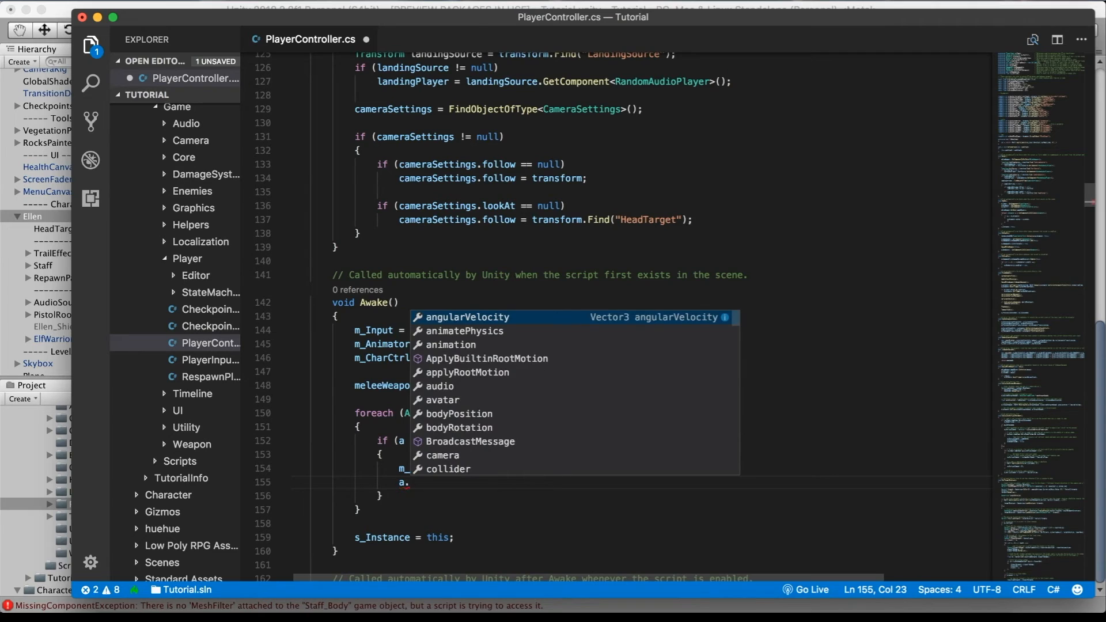
pyautogui.write('ena')
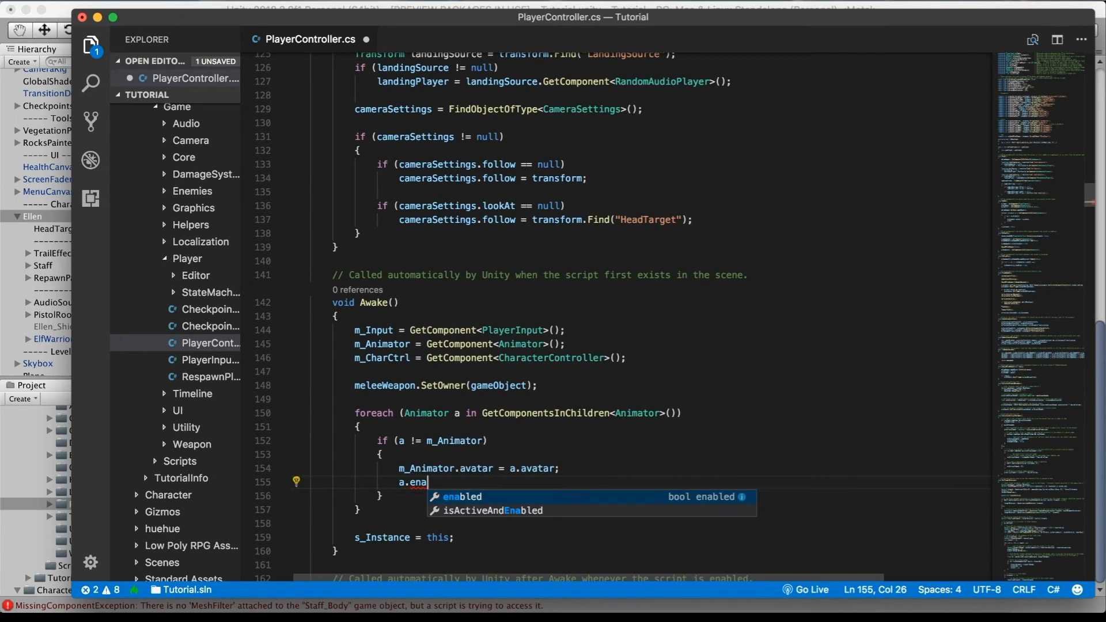
pyautogui.click(470, 497)
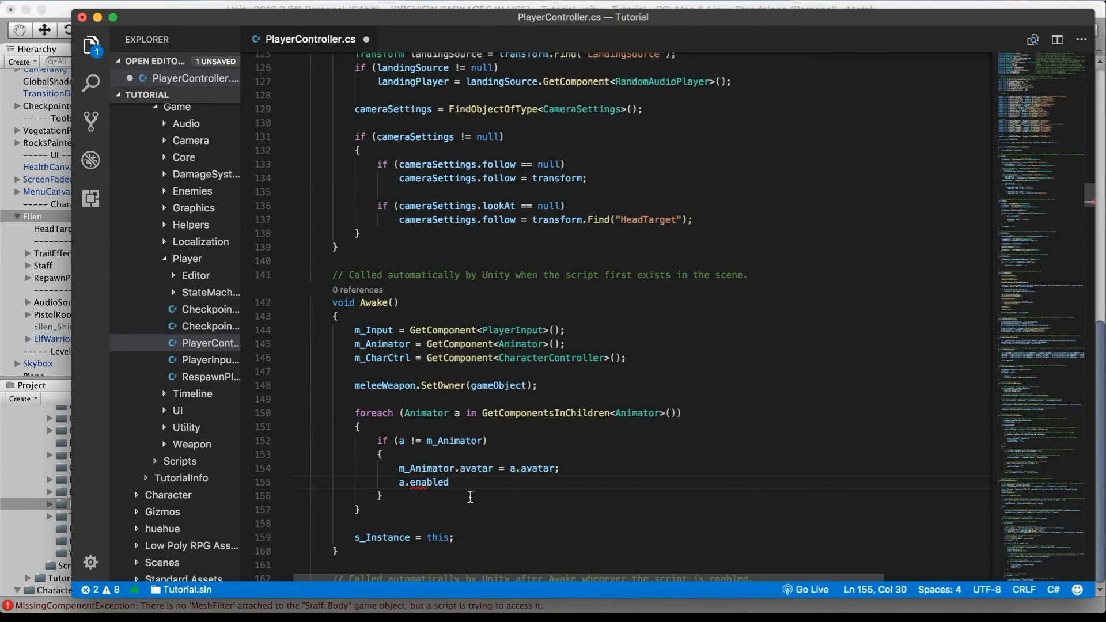
pyautogui.write('=')
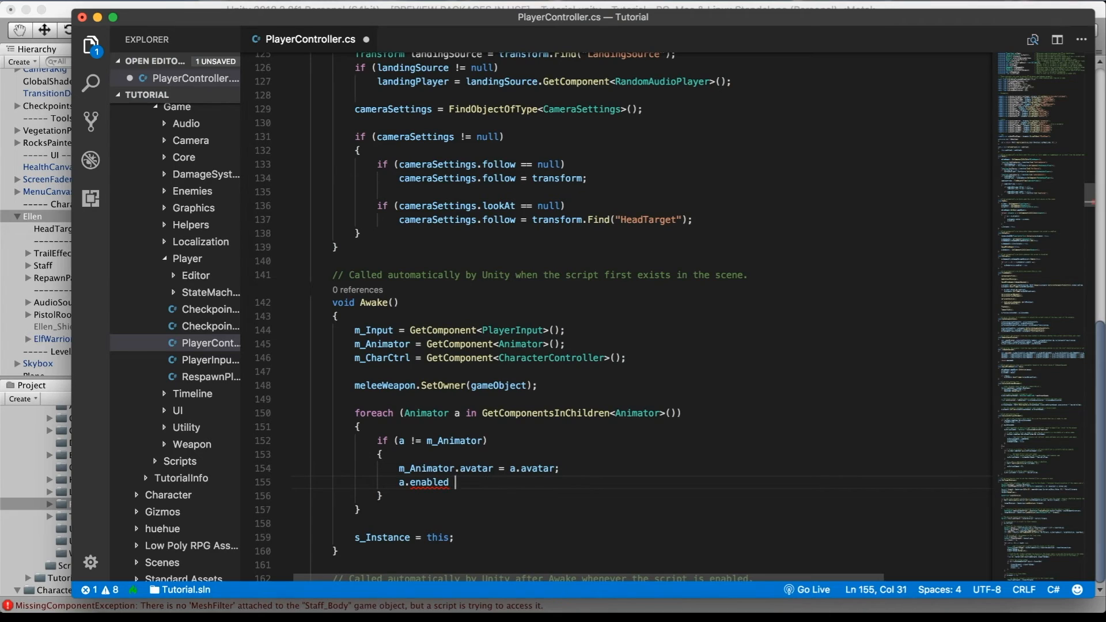
pyautogui.write(' fals')
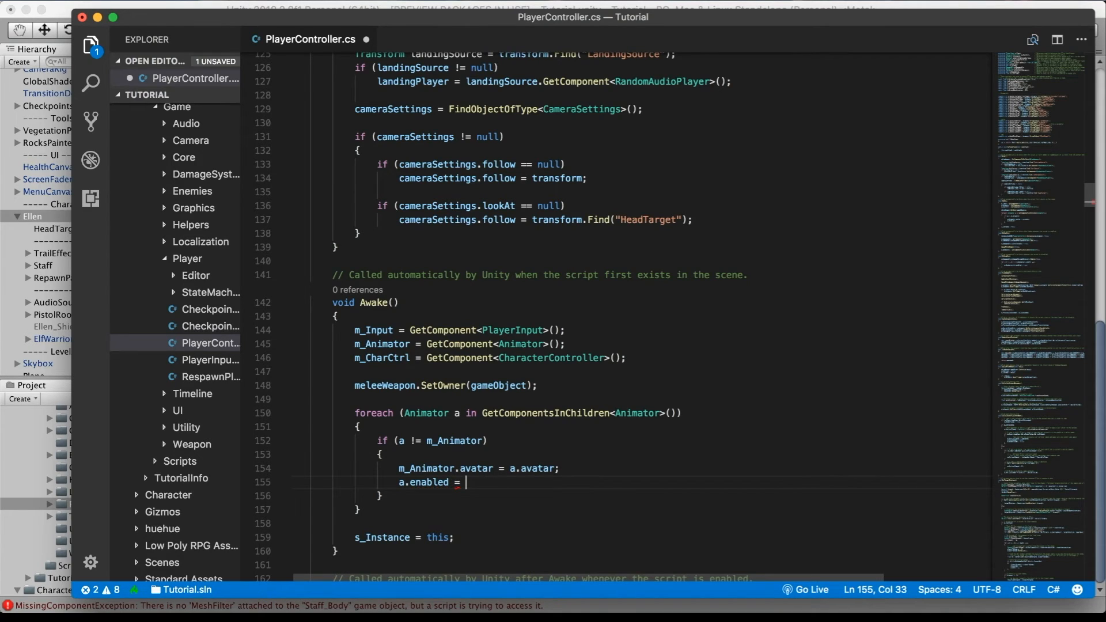
pyautogui.write('e')
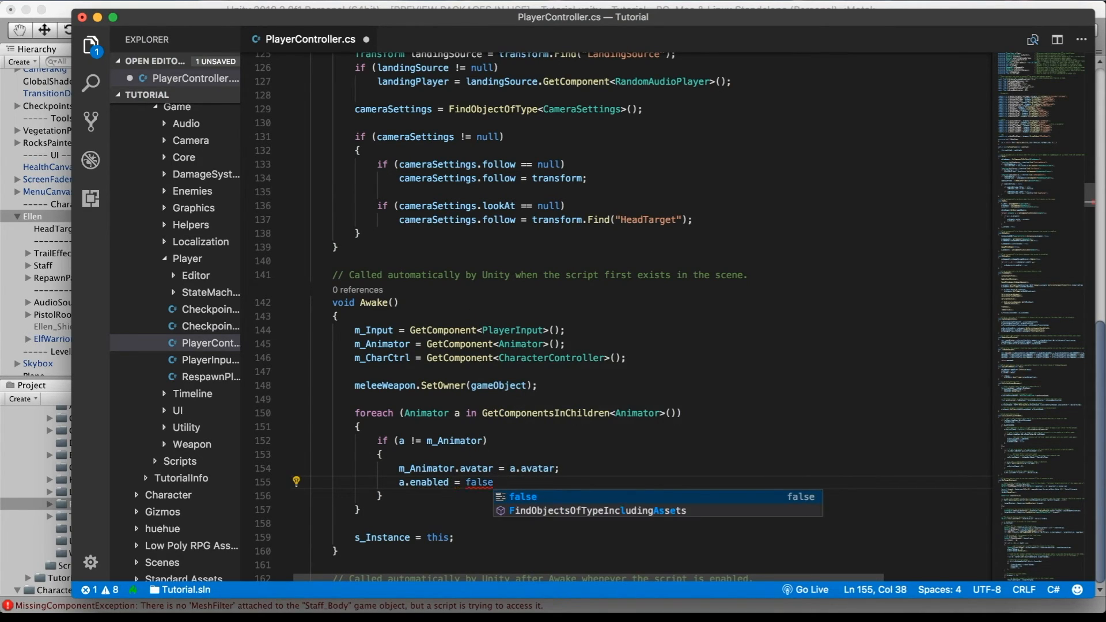
pyautogui.write(';')
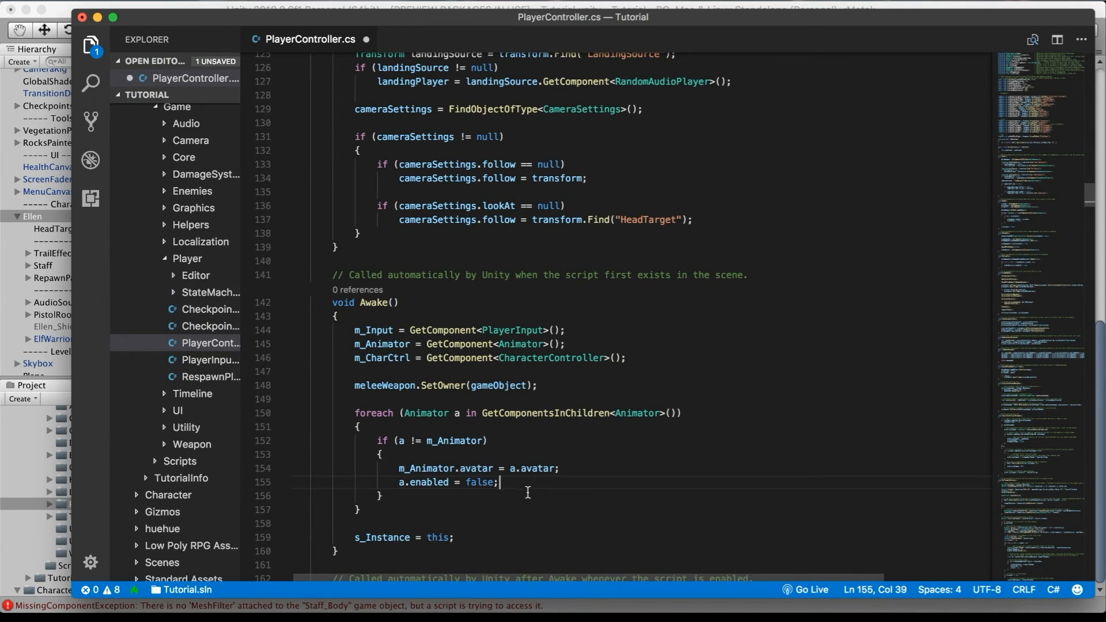
pyautogui.press('super+s')
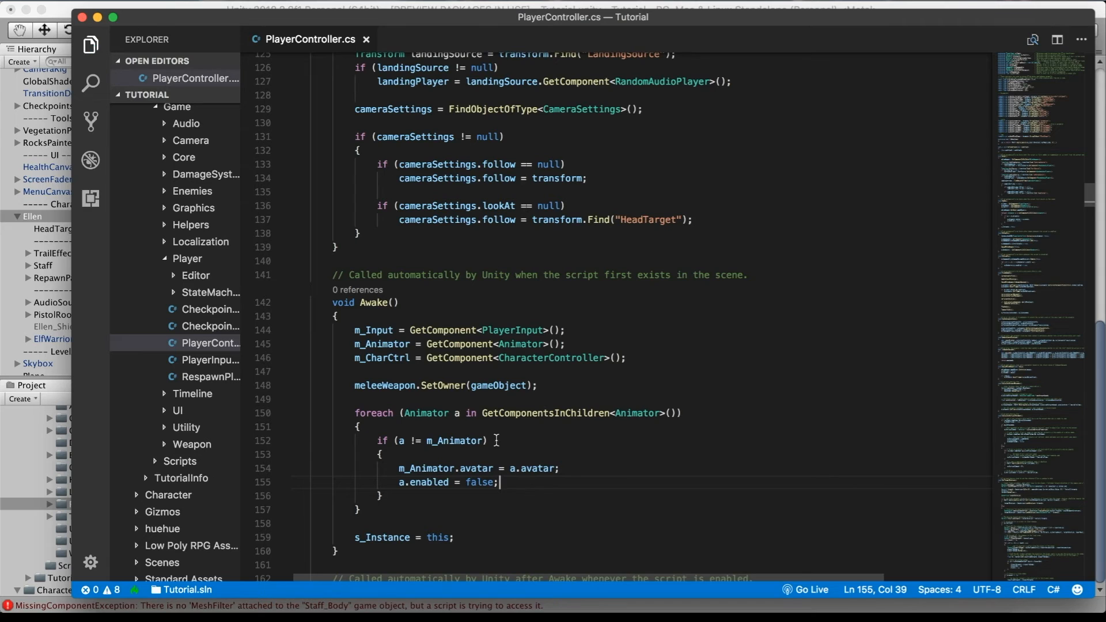
# Step: Switch to Unity and open the Ellen animator controller from 3DGamekit/Art/Animations/Animators/Characters
pyautogui.click(56, 11)
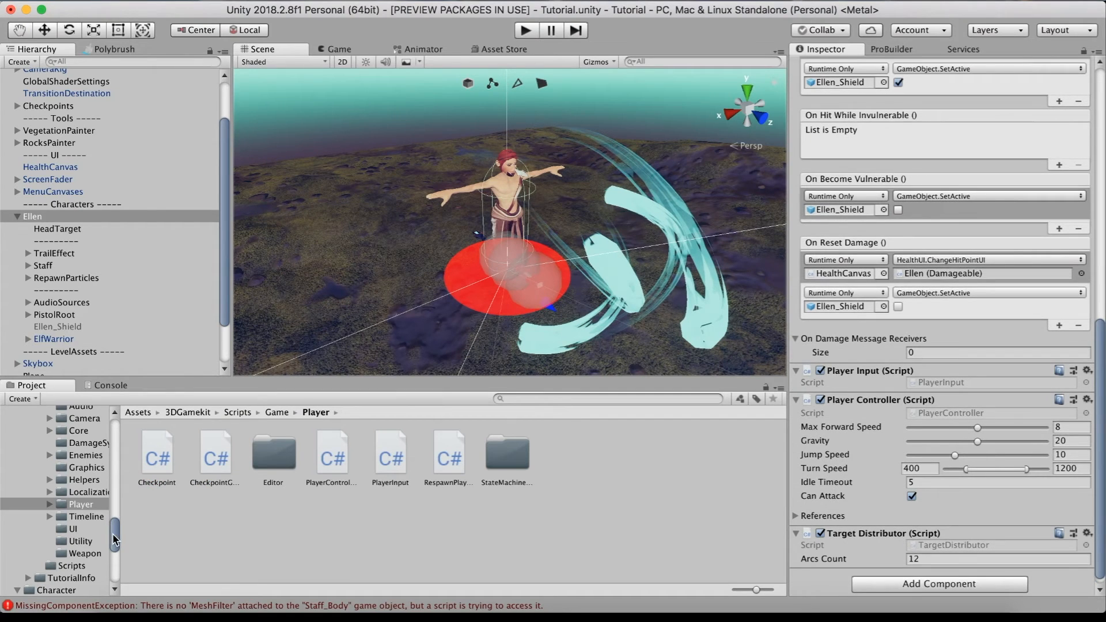
pyautogui.moveTo(112, 533); pyautogui.dragTo(115, 515)
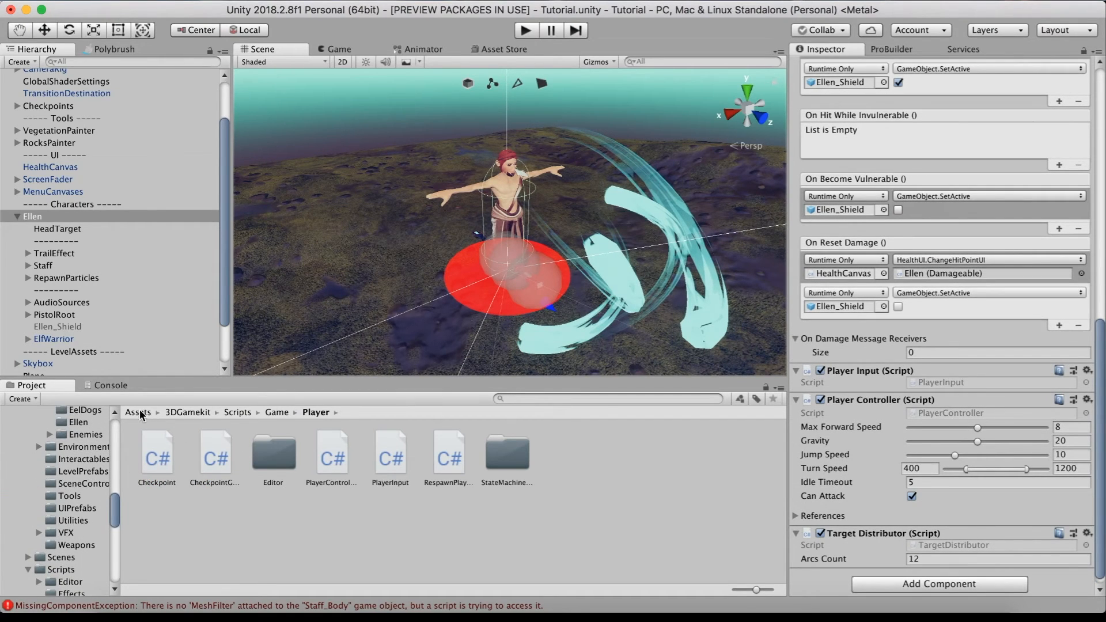
pyautogui.click(176, 412)
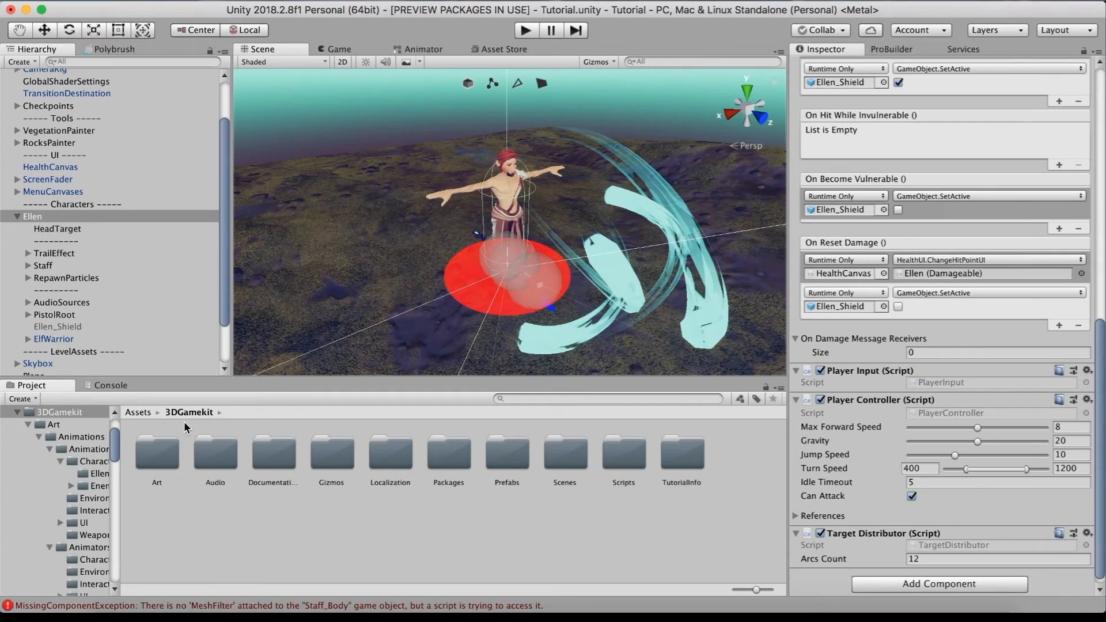
pyautogui.doubleClick(157, 464)
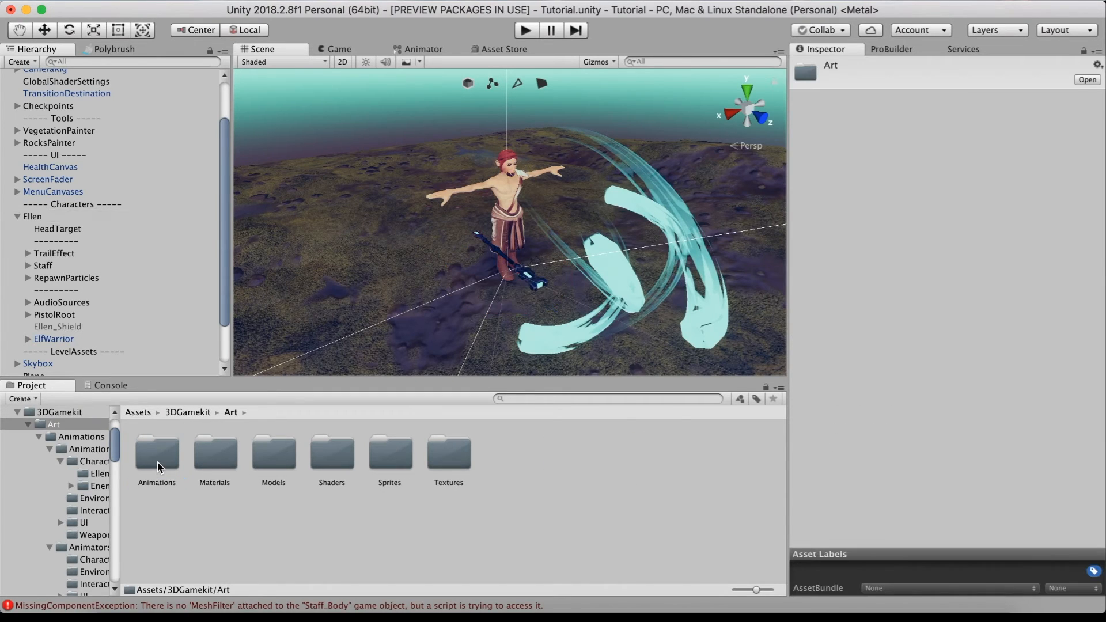
pyautogui.doubleClick(159, 456)
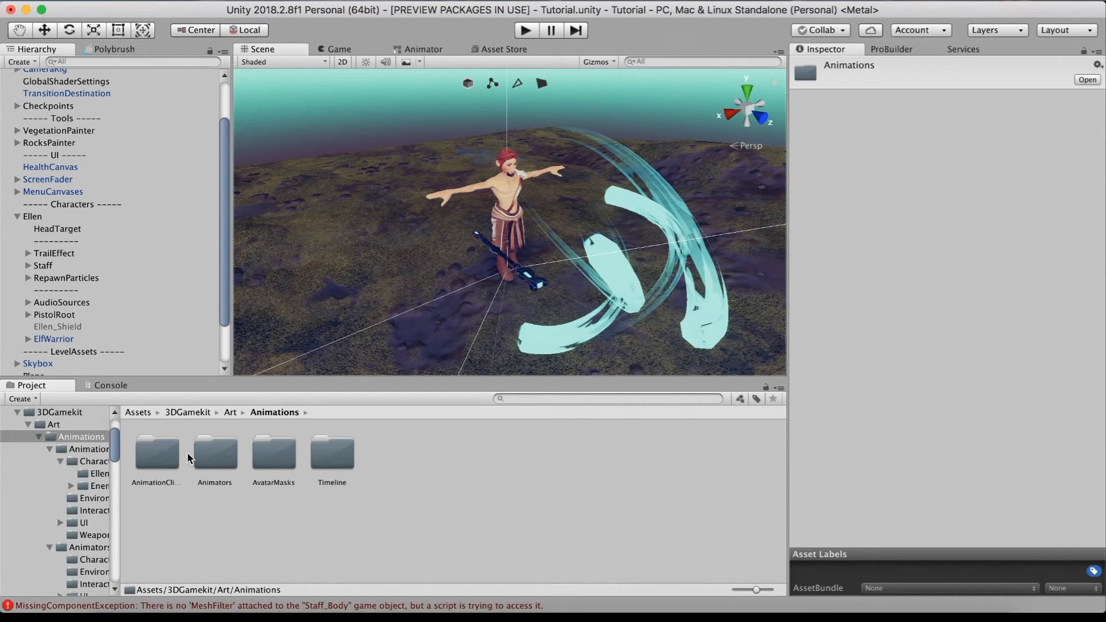
pyautogui.doubleClick(222, 458)
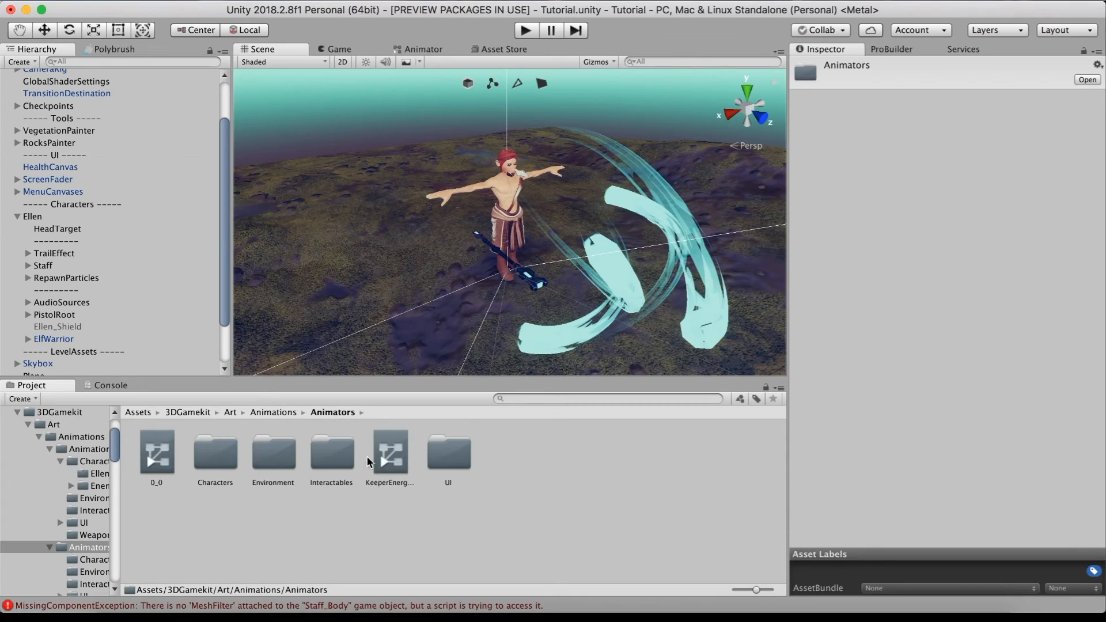
pyautogui.doubleClick(214, 455)
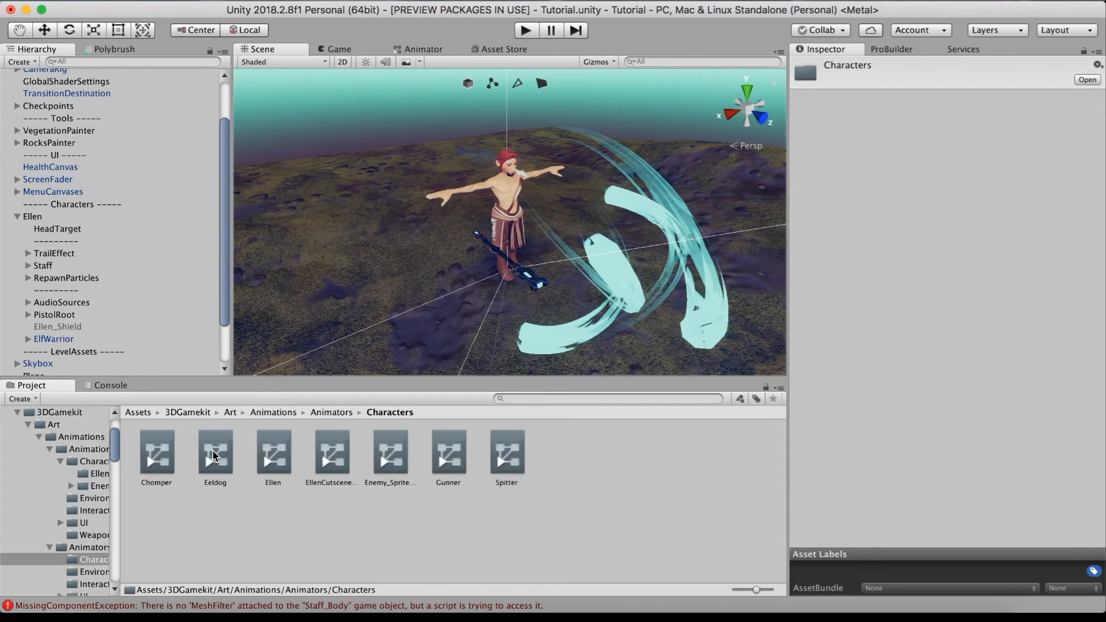
pyautogui.doubleClick(279, 455)
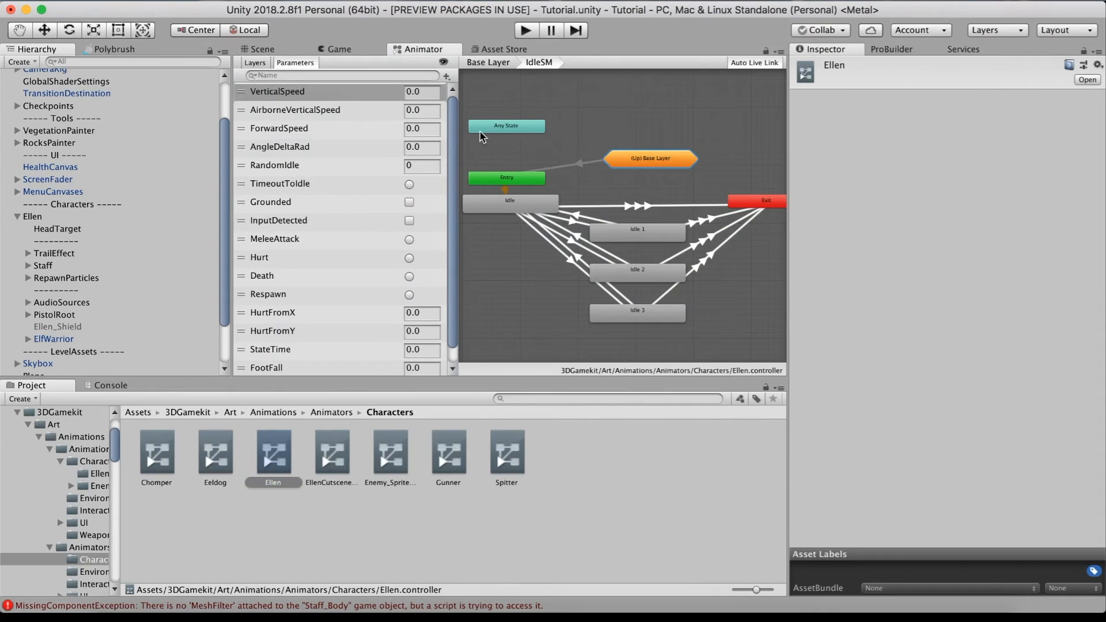
# Step: Go up to the controller's Base Layer and open the import settings of the Respawn state's EllenSpawn clip
pyautogui.click(485, 64)
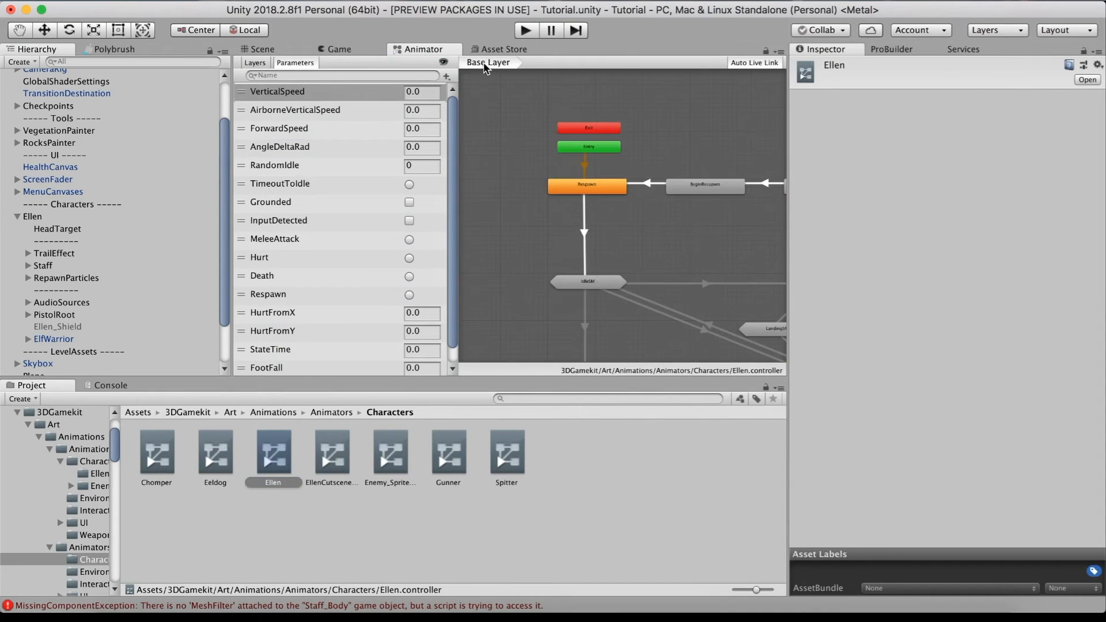
pyautogui.scroll(5, 606, 188)
pyautogui.click(603, 185)
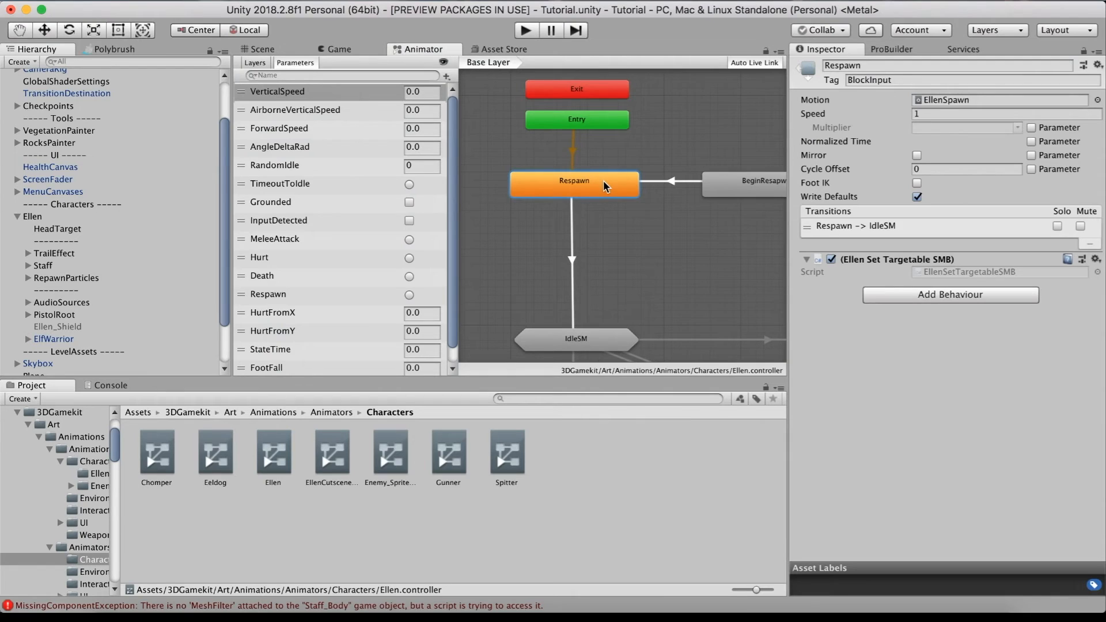
pyautogui.doubleClick(600, 182)
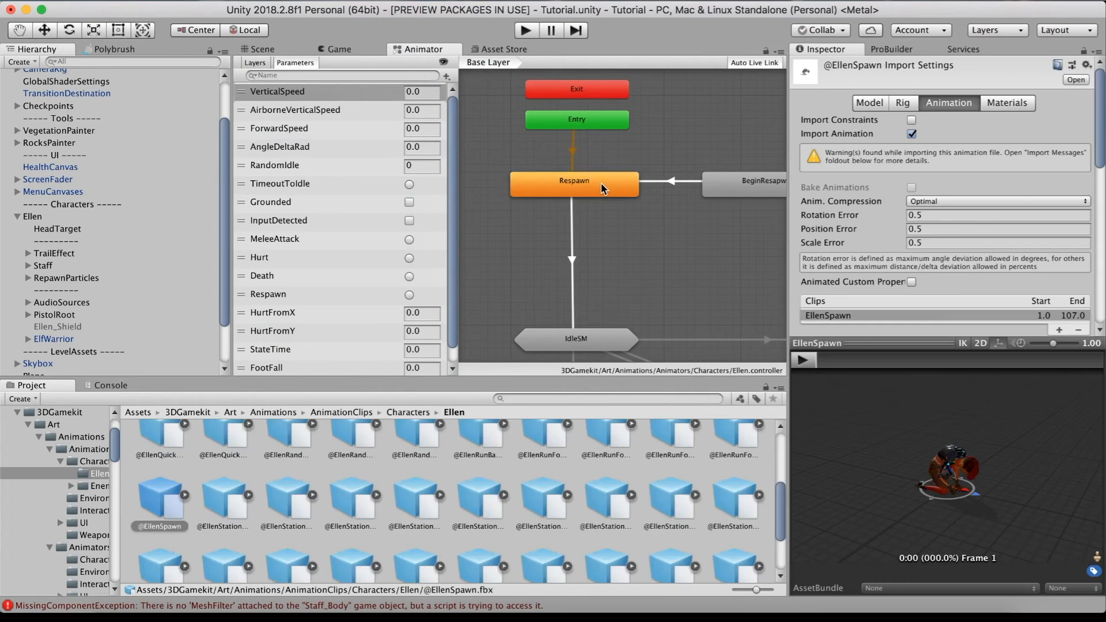
# Step: Make sure Bake Into Pose is enabled under Root Transform Position (Y) for the EllenSpawn clip and apply the import settings
pyautogui.scroll(-3, 856, 274)
pyautogui.scroll(-10, 856, 275)
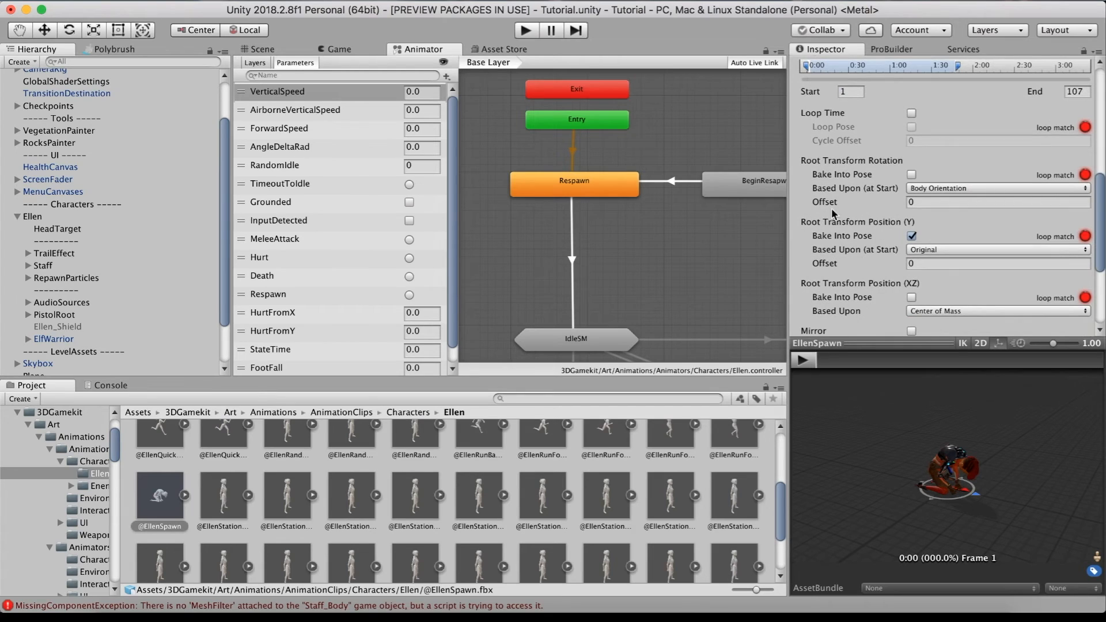
pyautogui.click(911, 236)
pyautogui.click(912, 237)
pyautogui.scroll(-5, 962, 242)
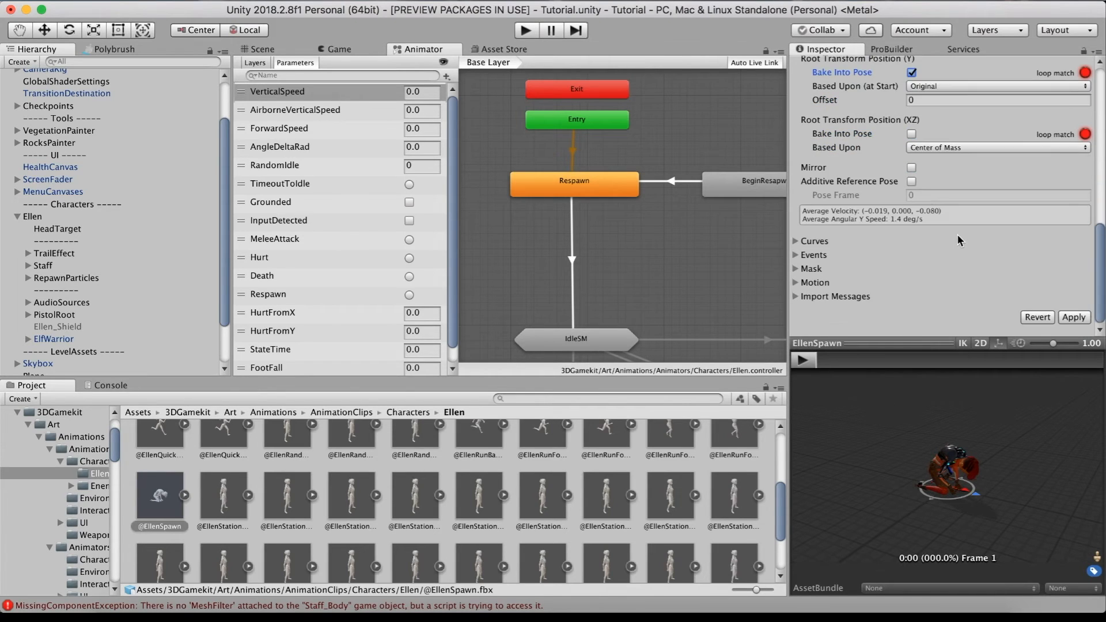
pyautogui.click(1075, 316)
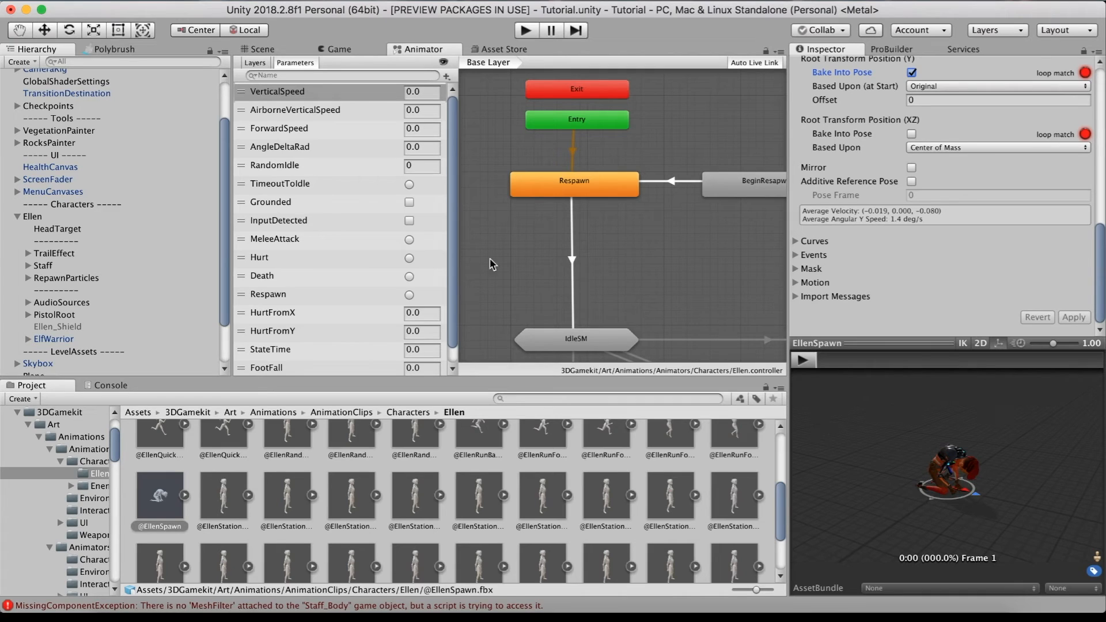
# Step: Playtest the scene from the Scene view, run and jump with the ElfWarrior in several directions, and stop play mode
pyautogui.click(264, 50)
pyautogui.scroll(-2, 442, 208)
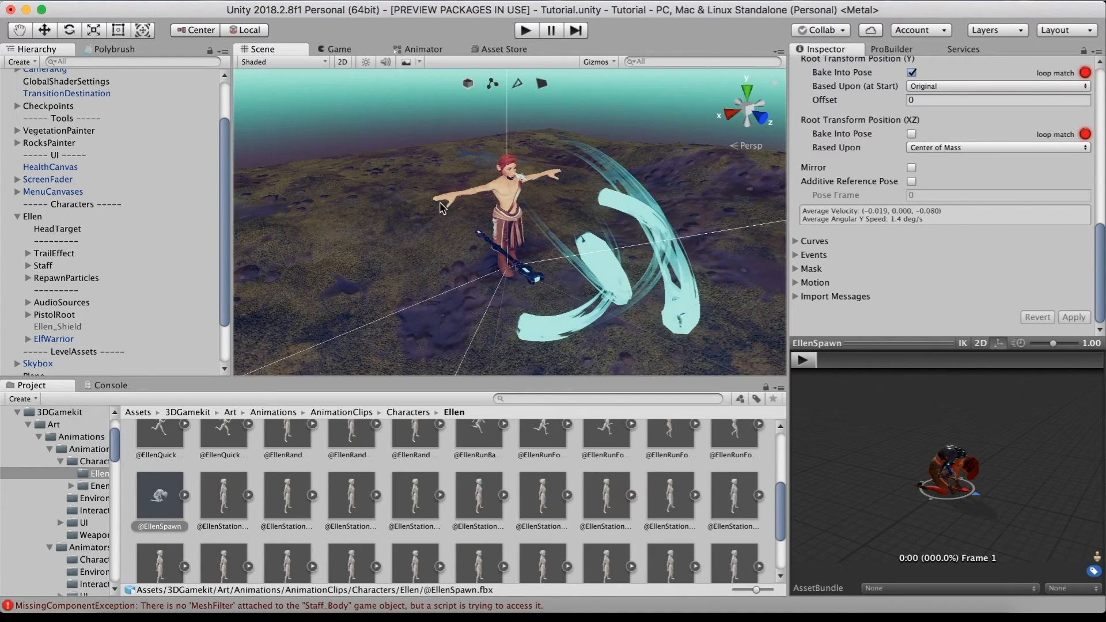
pyautogui.click(526, 31)
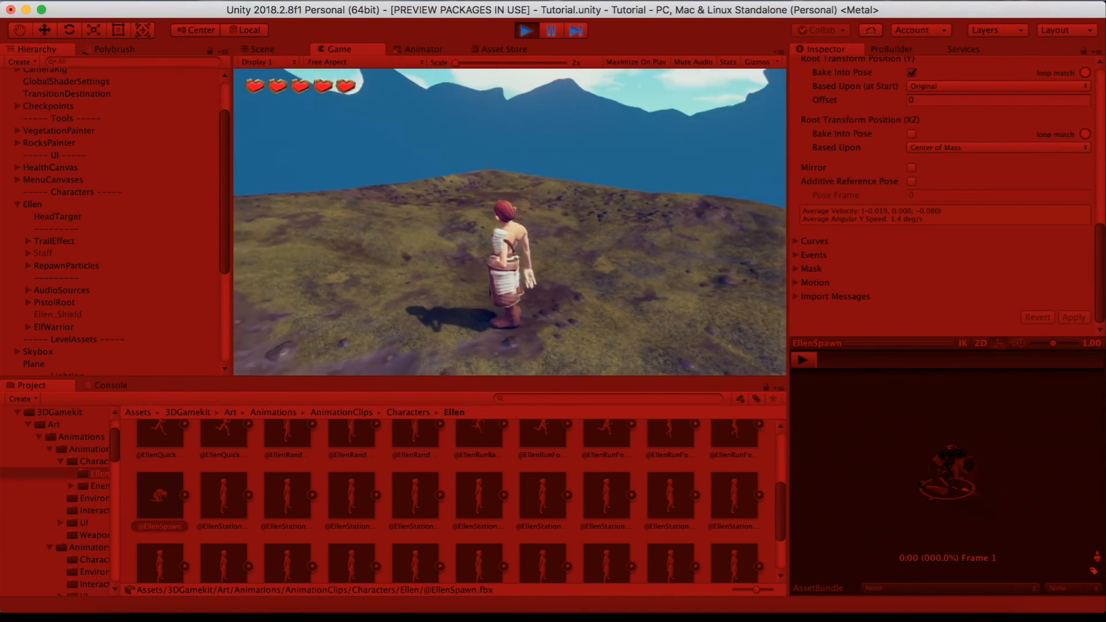
pyautogui.press('w')
pyautogui.press('a')
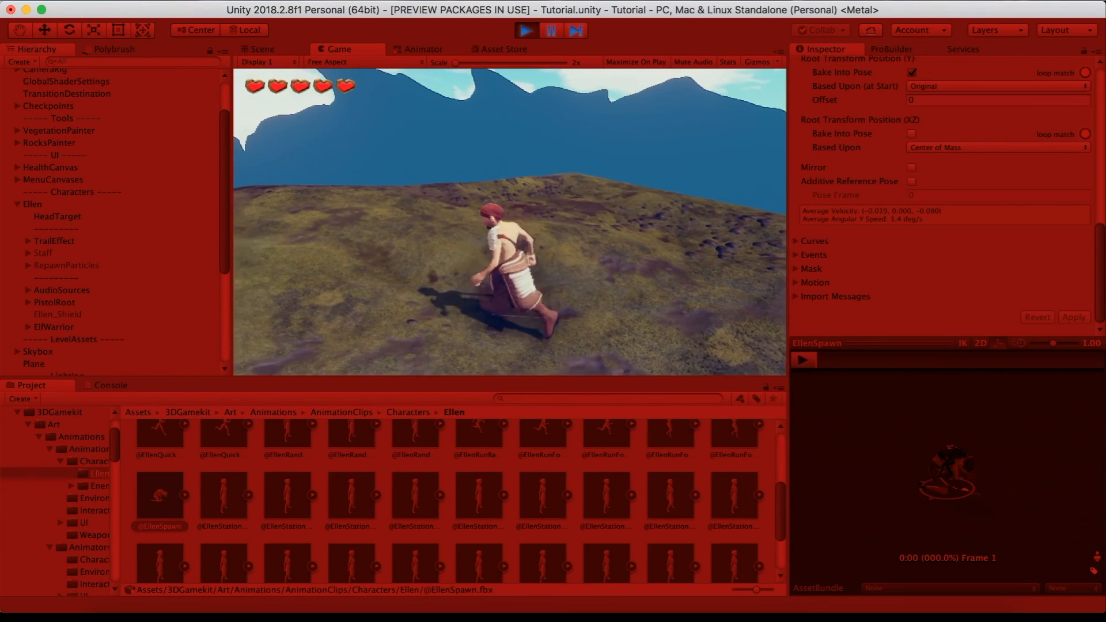
pyautogui.press('space')
pyautogui.press('d')
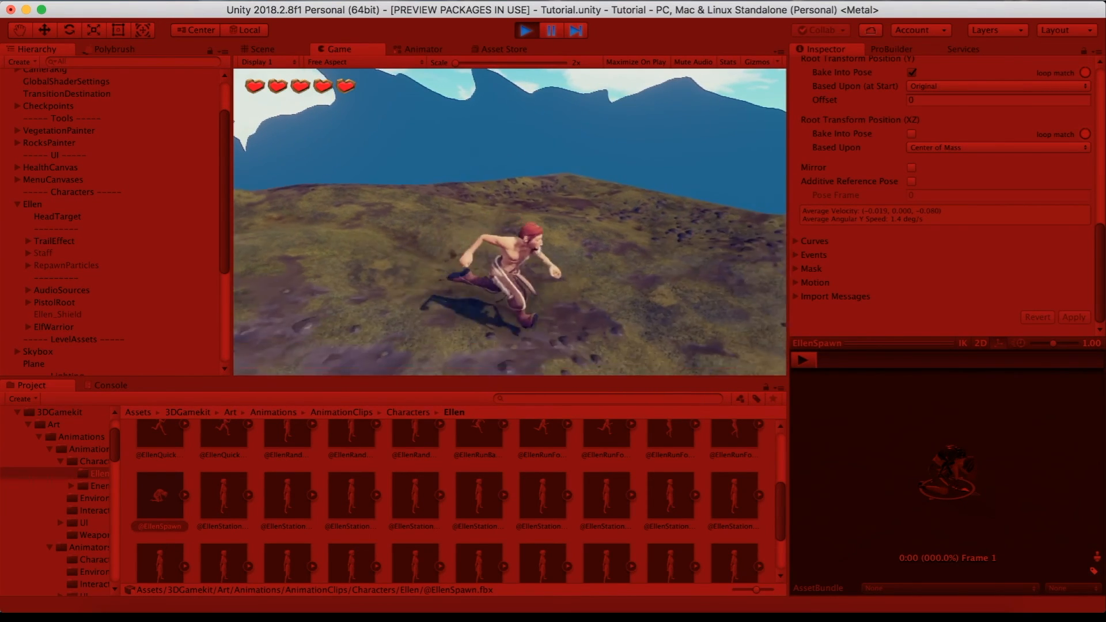
pyautogui.press('space')
pyautogui.press('a')
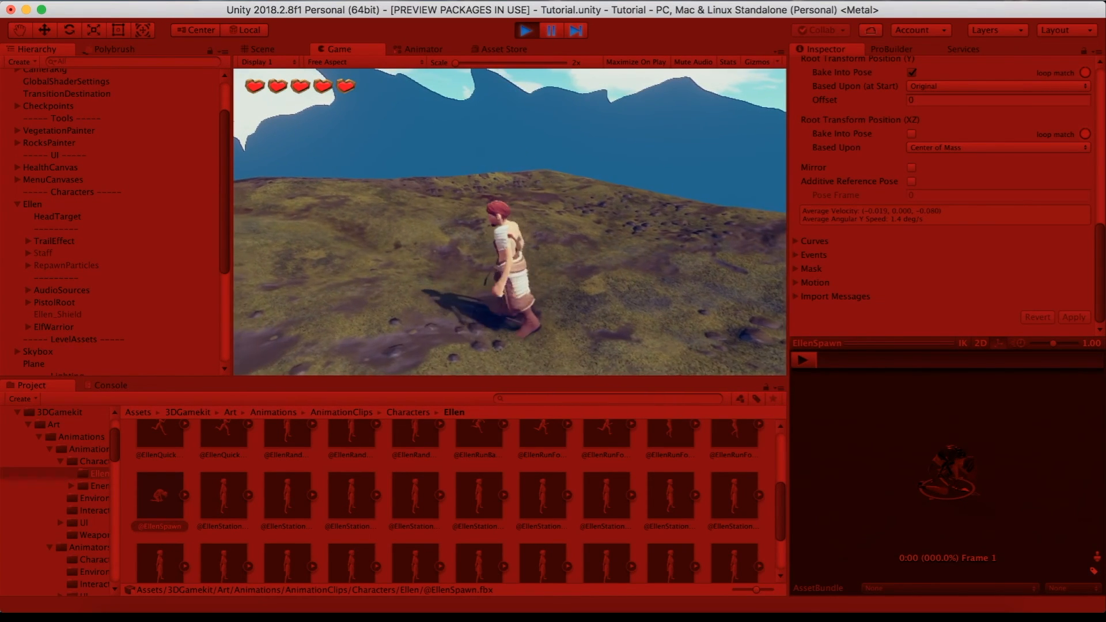
pyautogui.press('d')
pyautogui.press('w')
pyautogui.press('a')
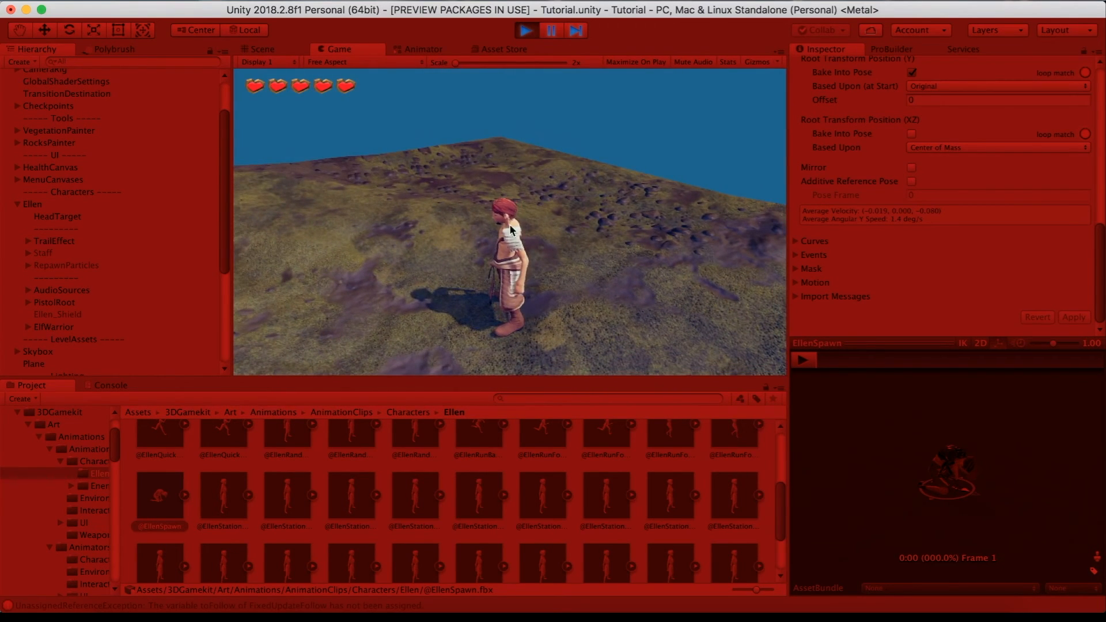
pyautogui.press('Escape')
pyautogui.click(526, 30)
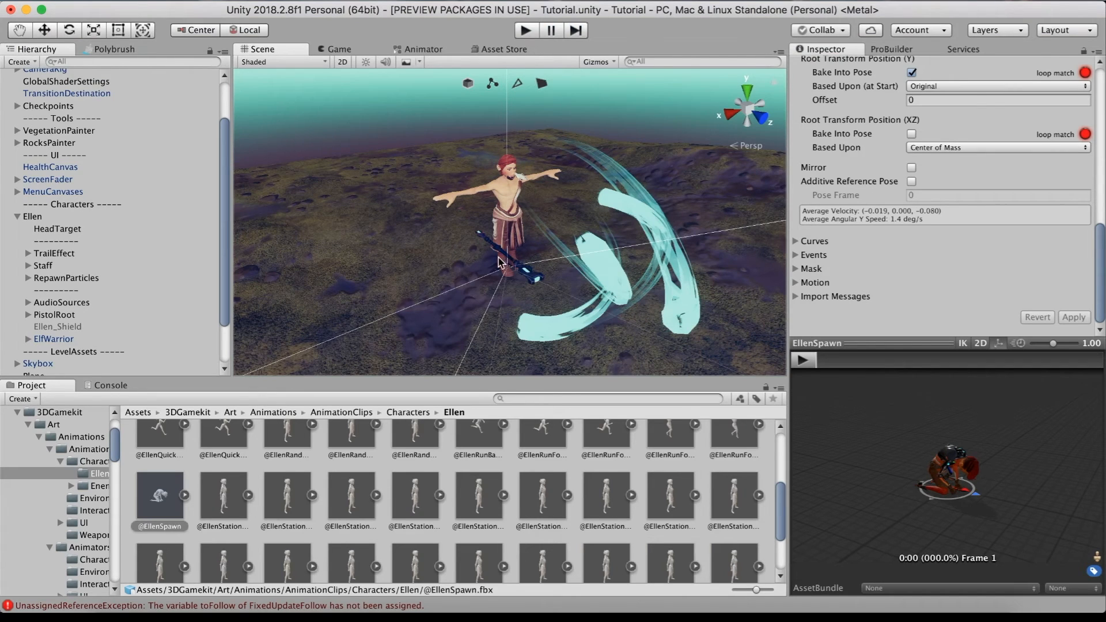
# Step: Place the sword-redesign mesh from Low Poly RPG Assets/Meshes in the scene beside the ElfWarrior
pyautogui.scroll(2, 461, 264)
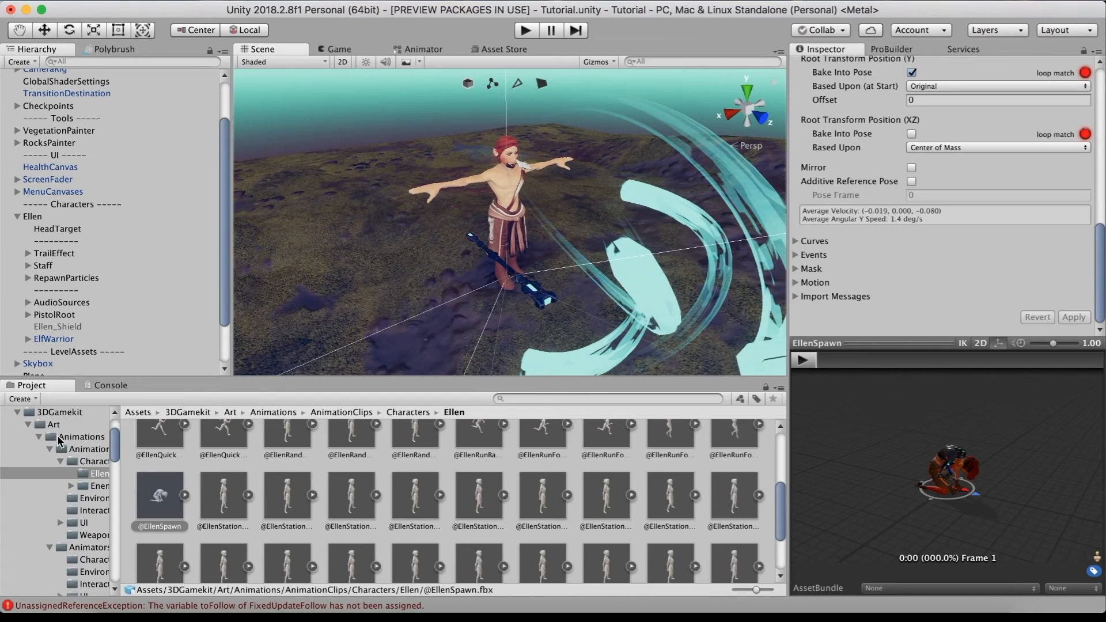
pyautogui.click(138, 412)
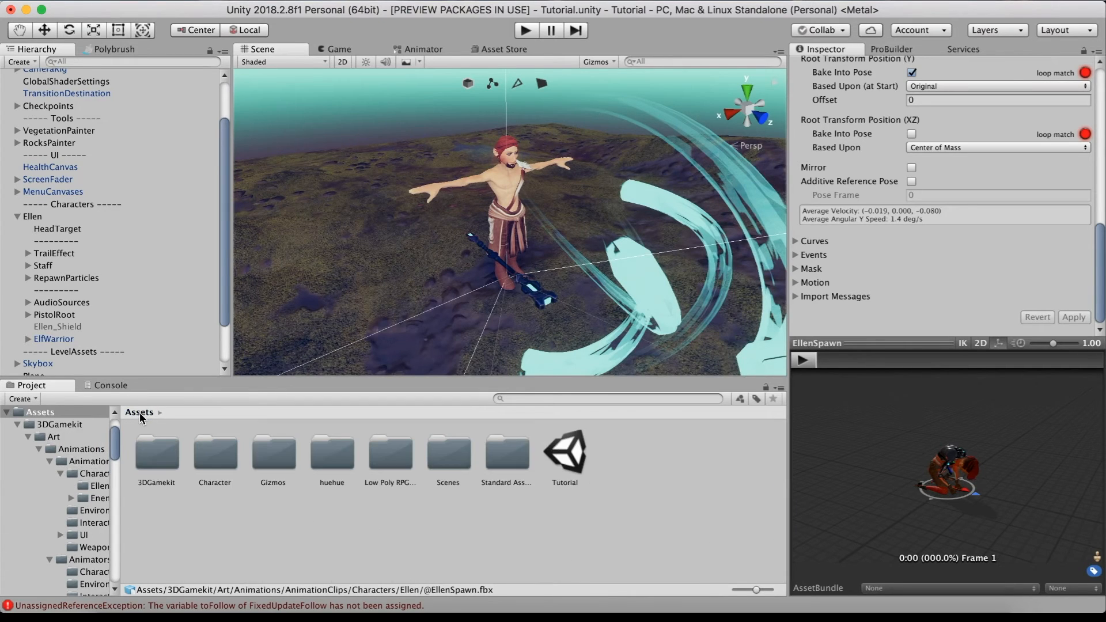
pyautogui.click(387, 459)
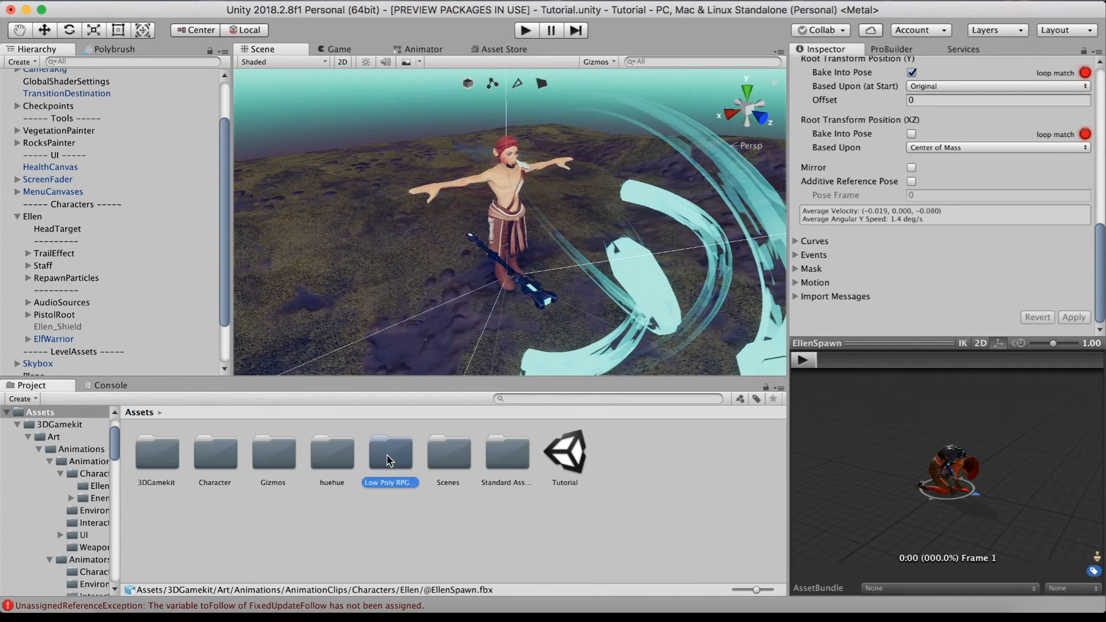
pyautogui.doubleClick(386, 454)
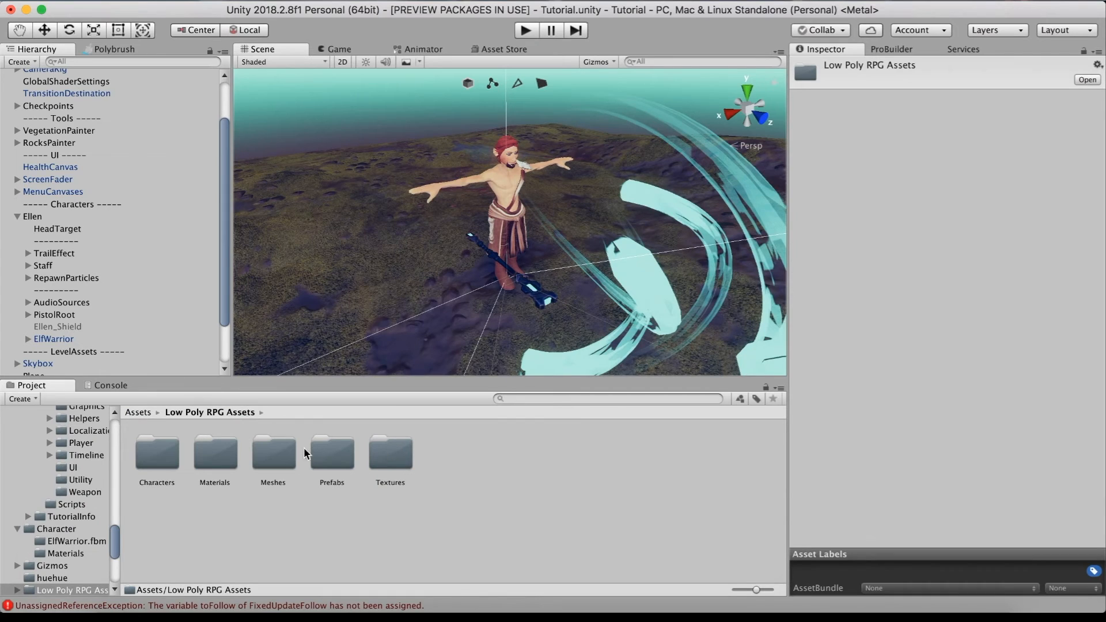
pyautogui.doubleClick(271, 457)
pyautogui.scroll(-3, 319, 521)
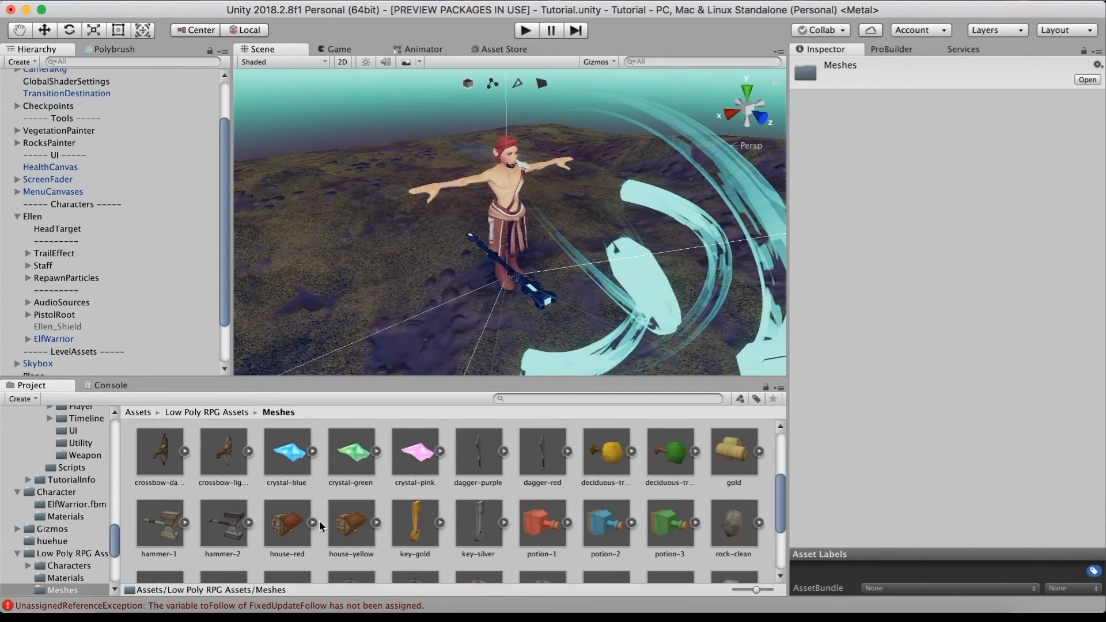
pyautogui.scroll(-3, 319, 520)
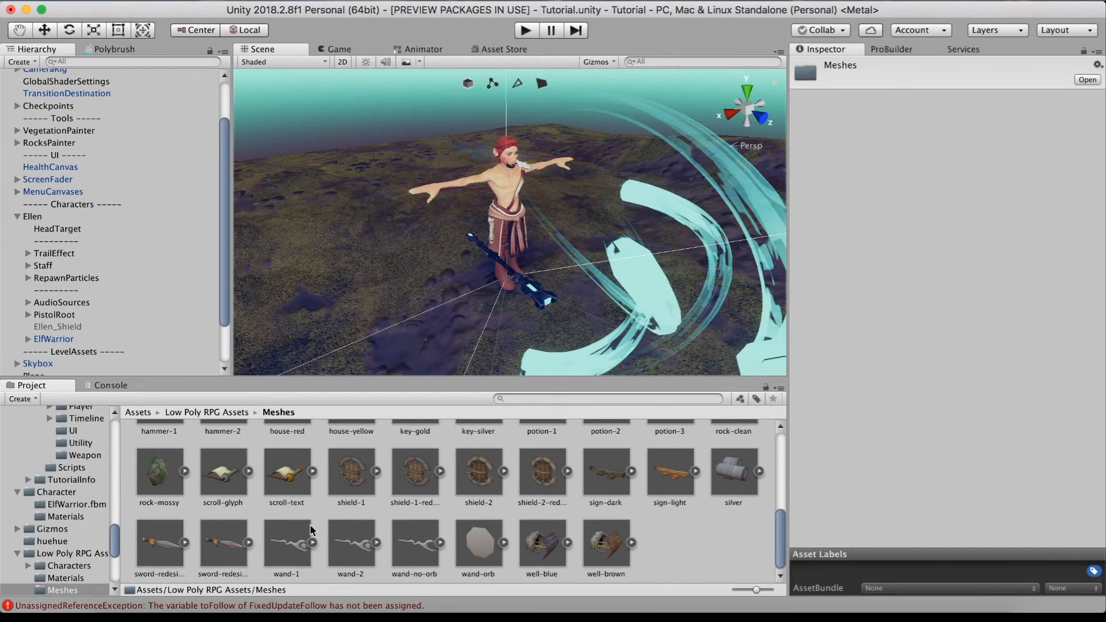
pyautogui.moveTo(161, 547); pyautogui.dragTo(396, 286)
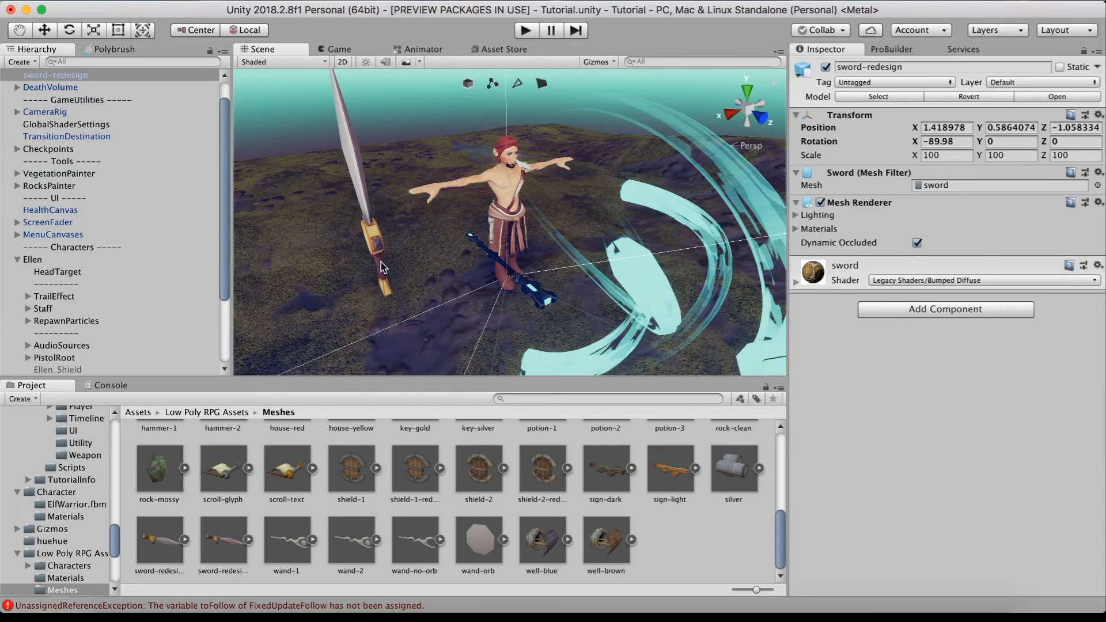
# Step: Make sword-redesign a child of Ellen's Staff object and inspect the Staff's components
pyautogui.scroll(1, 147, 135)
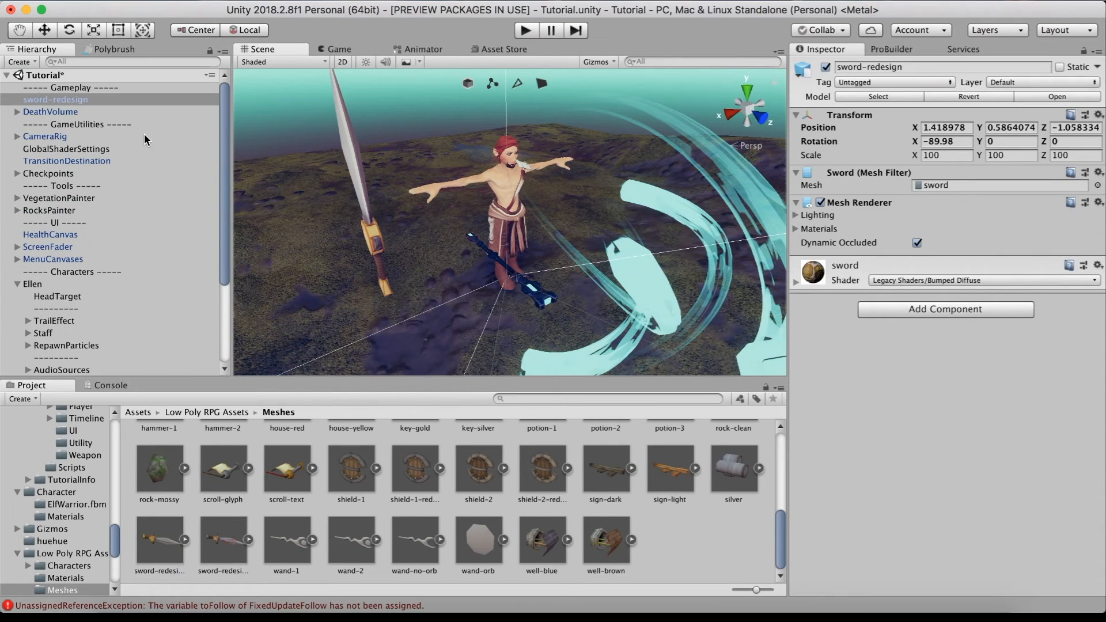
pyautogui.moveTo(70, 97); pyautogui.dragTo(69, 337)
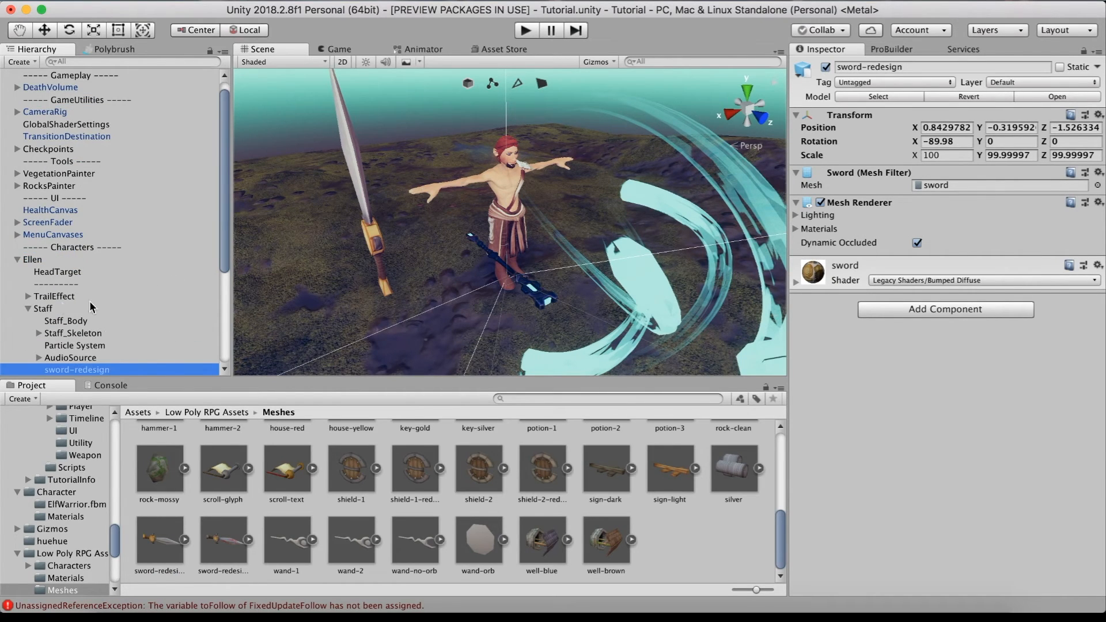
pyautogui.click(43, 310)
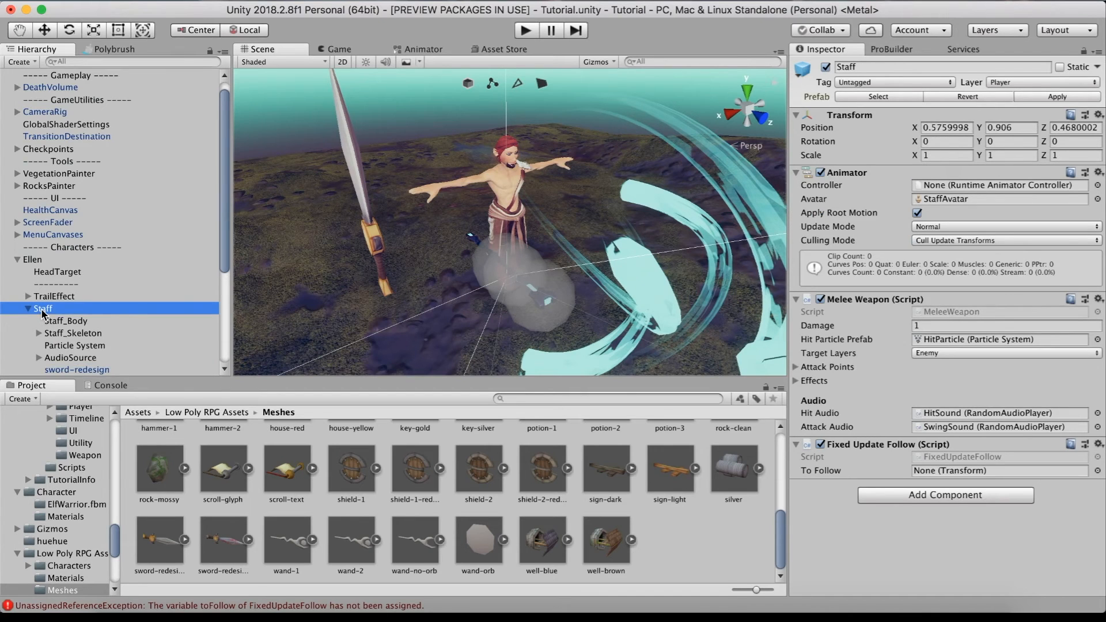
pyautogui.scroll(-3, 43, 314)
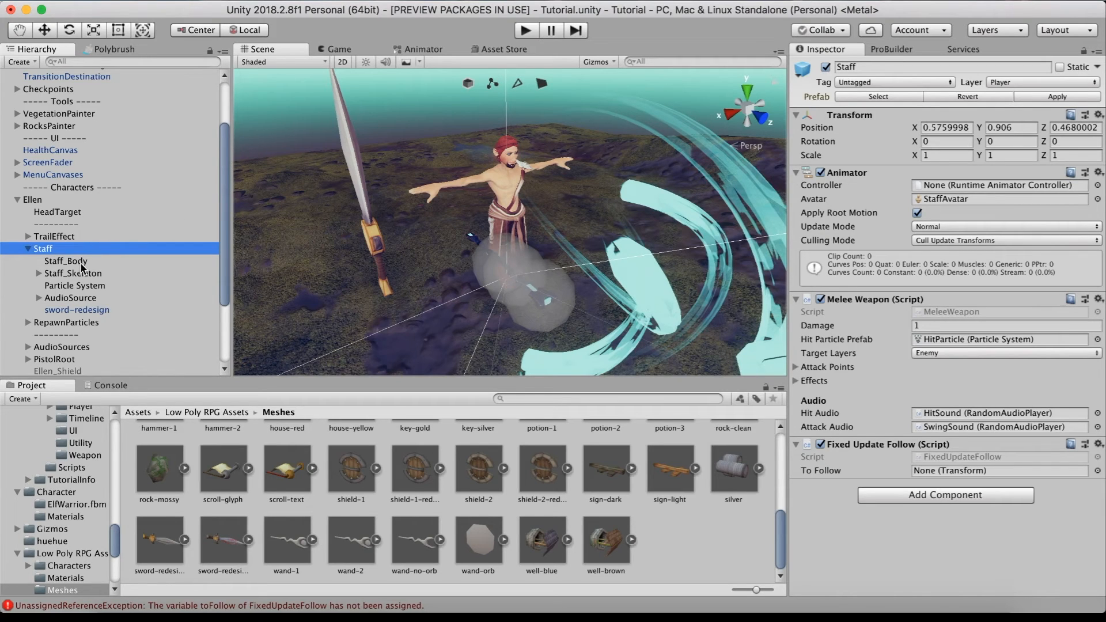
# Step: Set the scale of sword-redesign to 75 on X, Y and Z
pyautogui.click(75, 310)
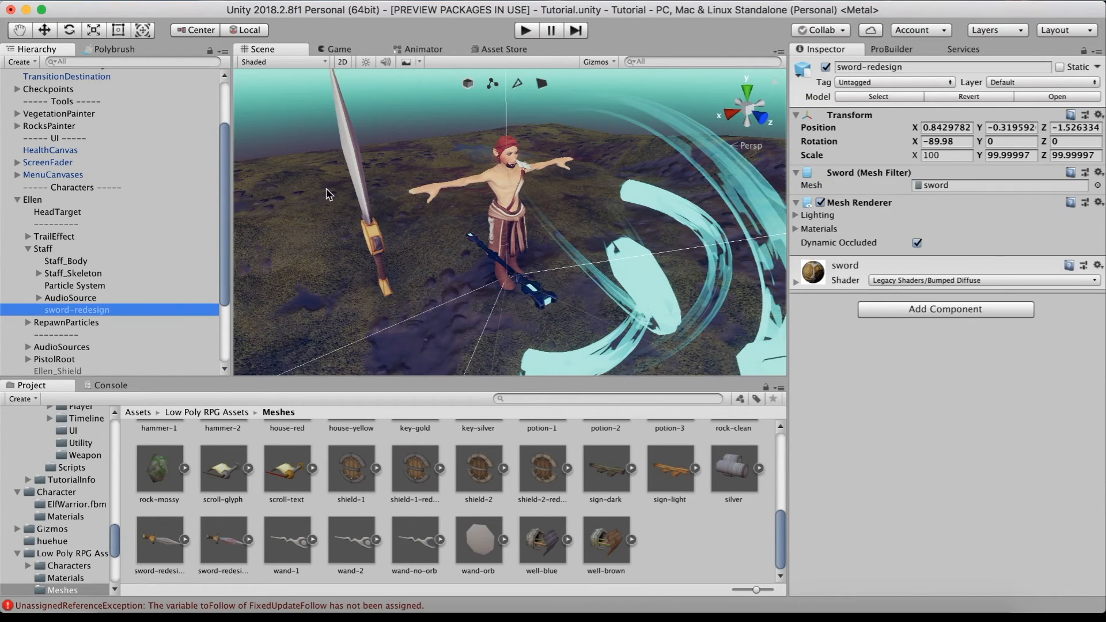
pyautogui.keyDown('alt'); pyautogui.moveTo(330, 193); pyautogui.dragTo(254, 210); pyautogui.keyUp('alt')
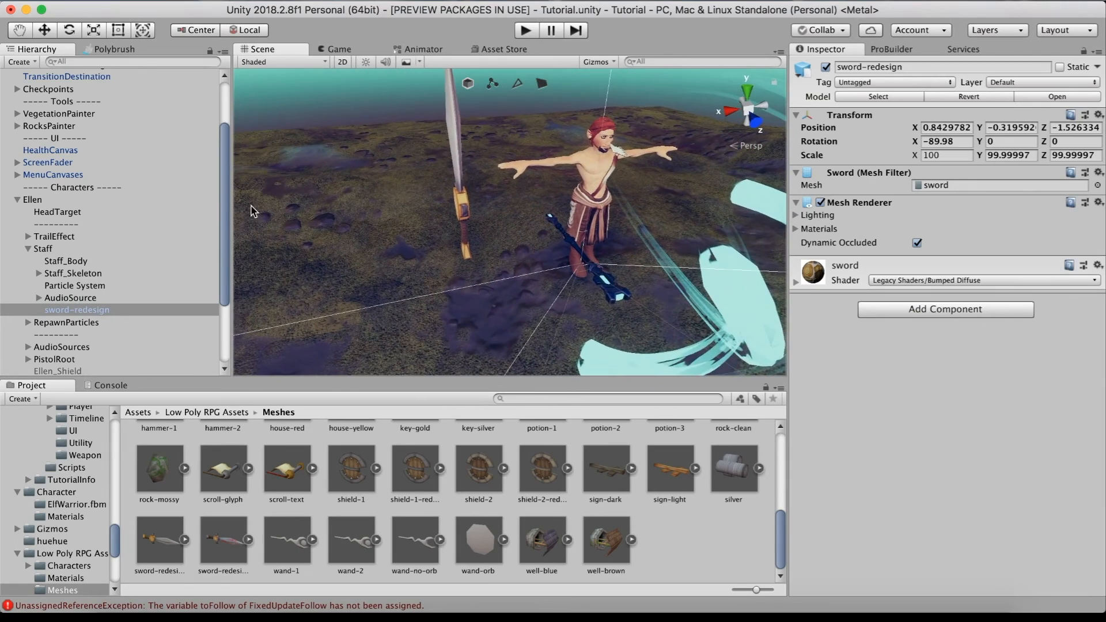
pyautogui.scroll(5, 340, 184)
pyautogui.keyDown('alt'); pyautogui.moveTo(339, 185); pyautogui.dragTo(569, 166); pyautogui.keyUp('alt')
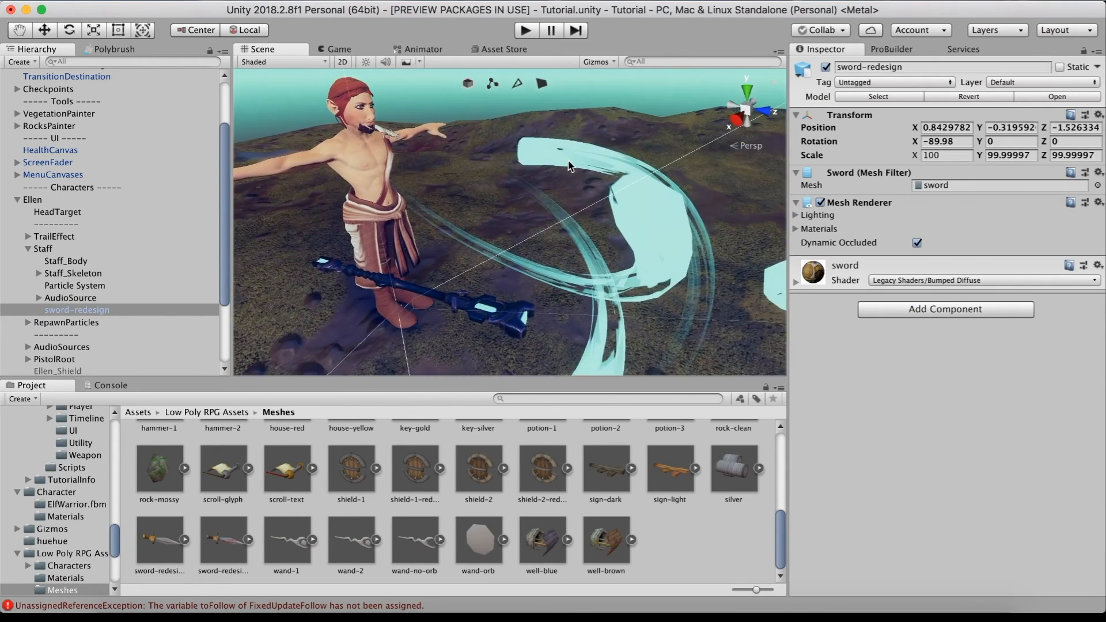
pyautogui.scroll(-5, 569, 166)
pyautogui.click(944, 154)
pyautogui.write('75')
pyautogui.press('Tab')
pyautogui.write('75')
pyautogui.press('Tab')
pyautogui.write('75')
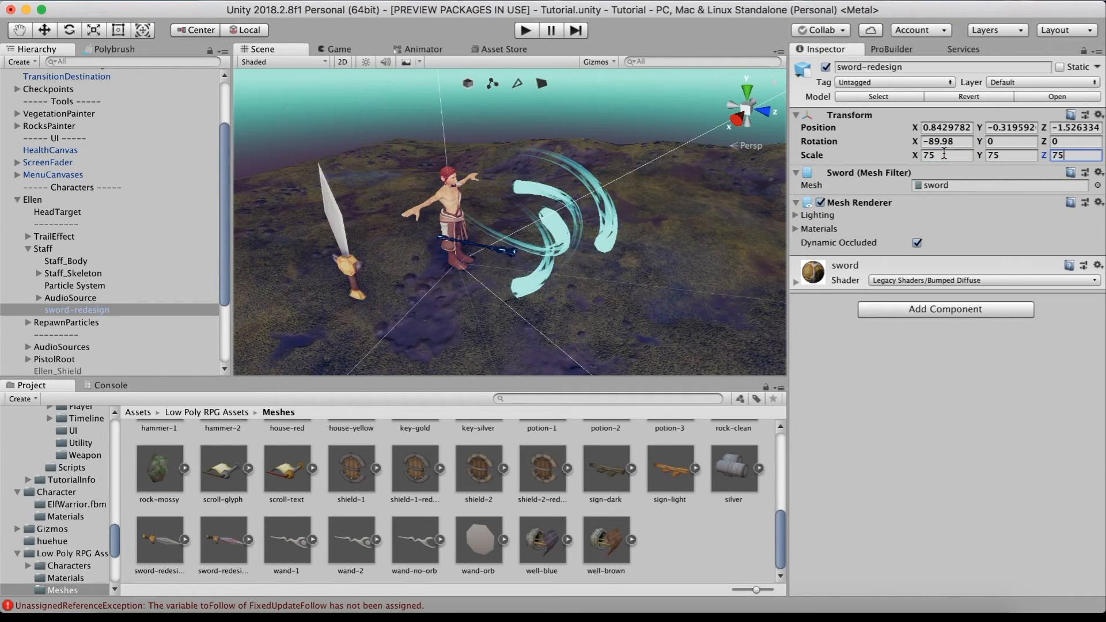
# Step: Scale sword-redesign to 50 on X, Y and Z and compare its size with the character
pyautogui.click(936, 155)
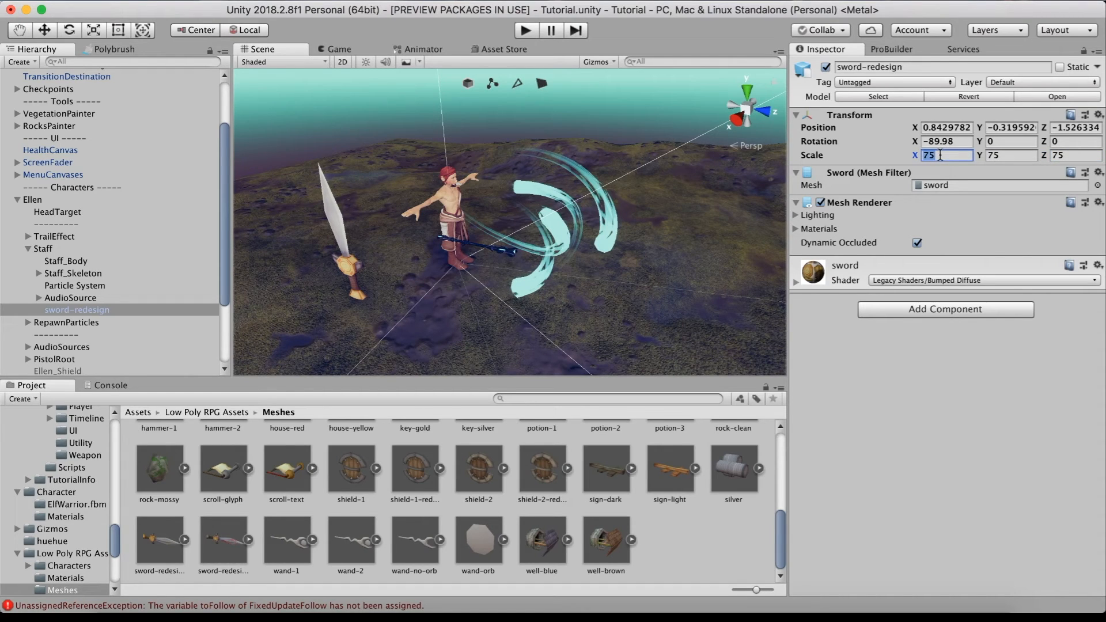
pyautogui.write('50')
pyautogui.press('Tab')
pyautogui.write('50')
pyautogui.press('Tab')
pyautogui.write('50')
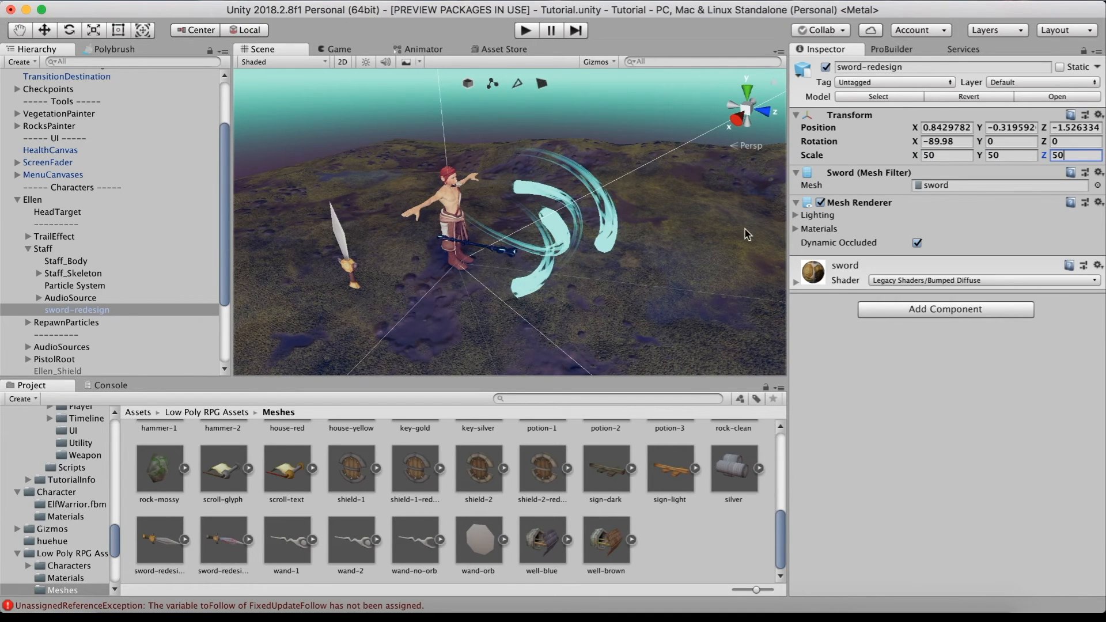
pyautogui.press('alt')
pyautogui.keyDown('alt'); pyautogui.moveTo(504, 284); pyautogui.dragTo(453, 284); pyautogui.keyUp('alt')
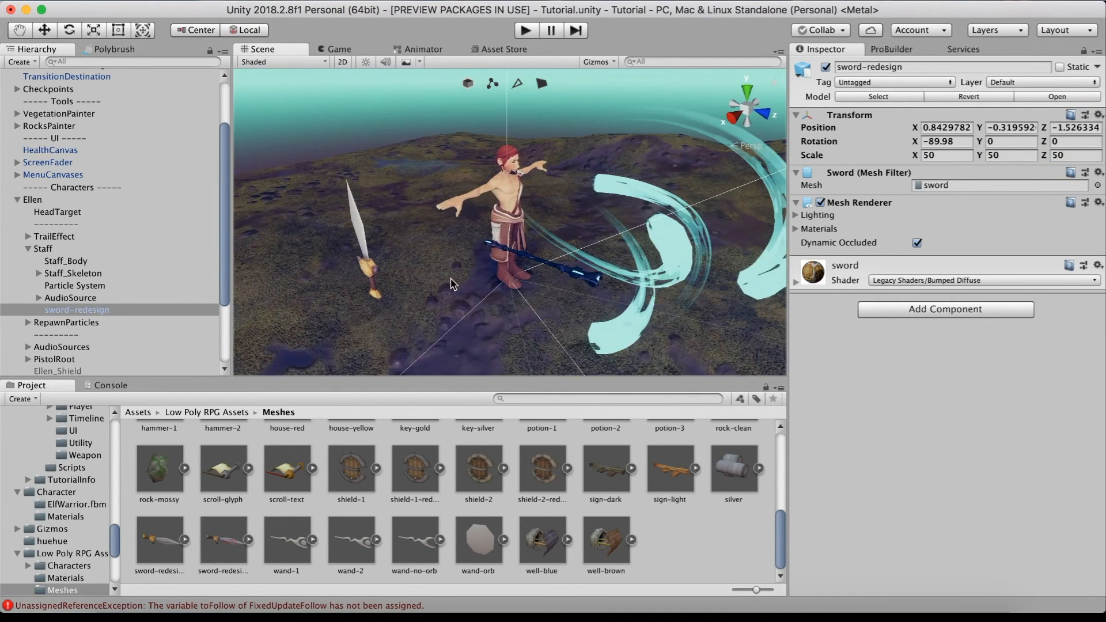
pyautogui.scroll(3, 452, 283)
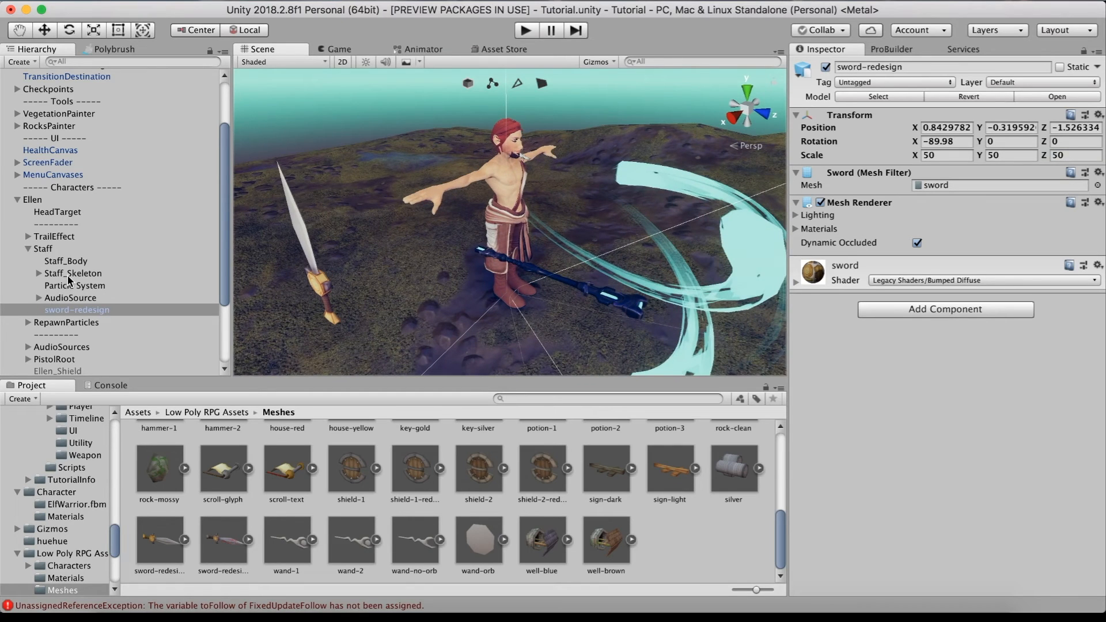
pyautogui.scroll(1, 68, 226)
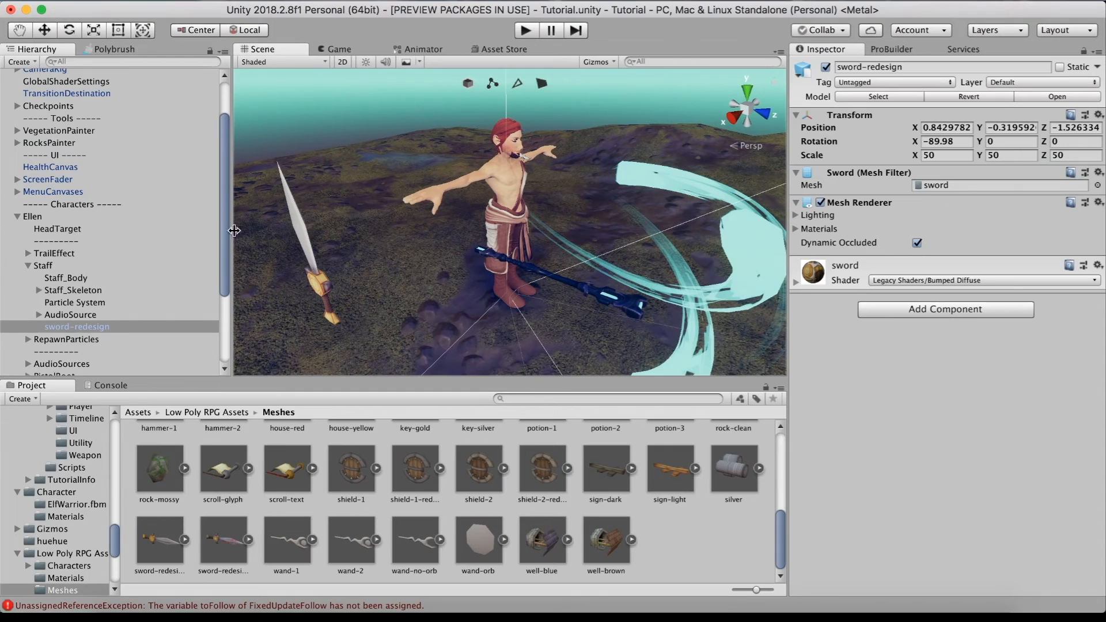
# Step: Reset the position of sword-redesign relative to the Staff and set its X rotation to 0
pyautogui.click(82, 327)
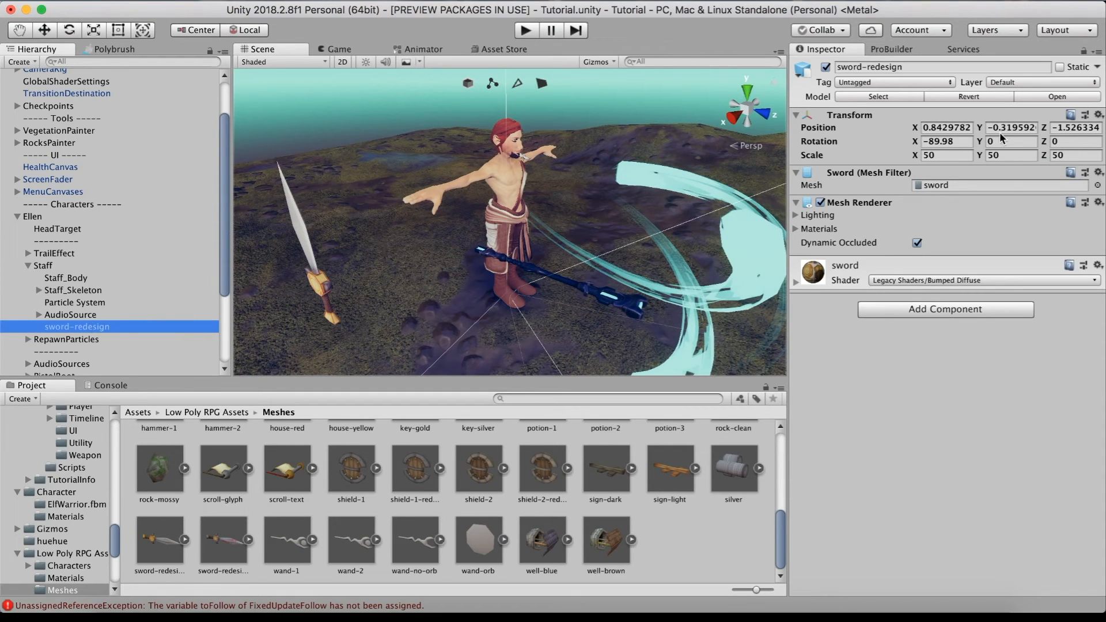
pyautogui.click(1100, 116)
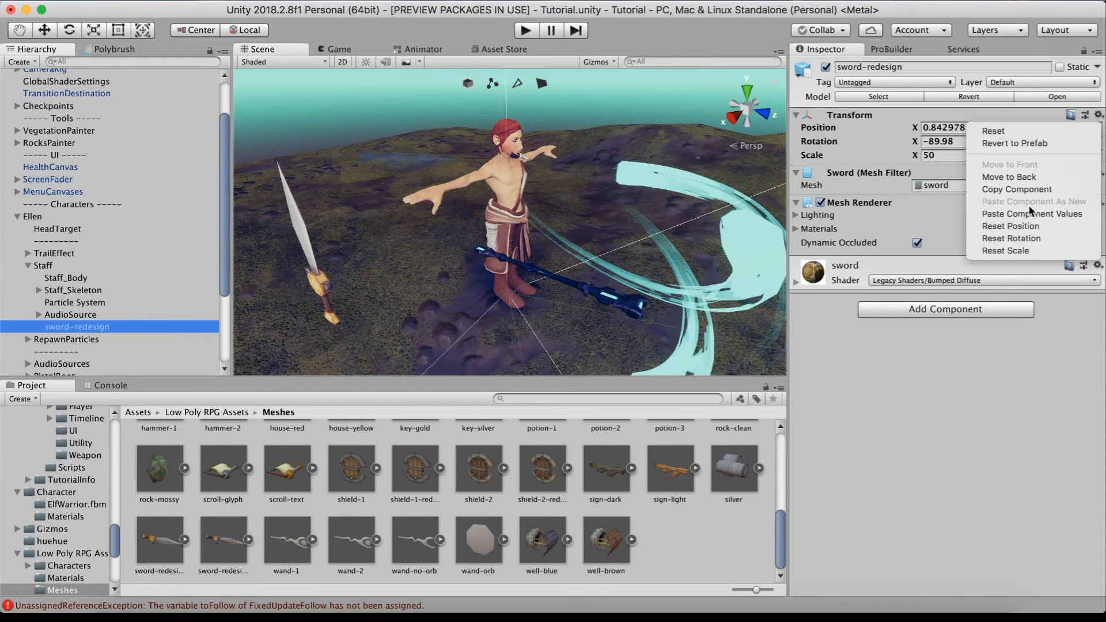
pyautogui.click(1031, 225)
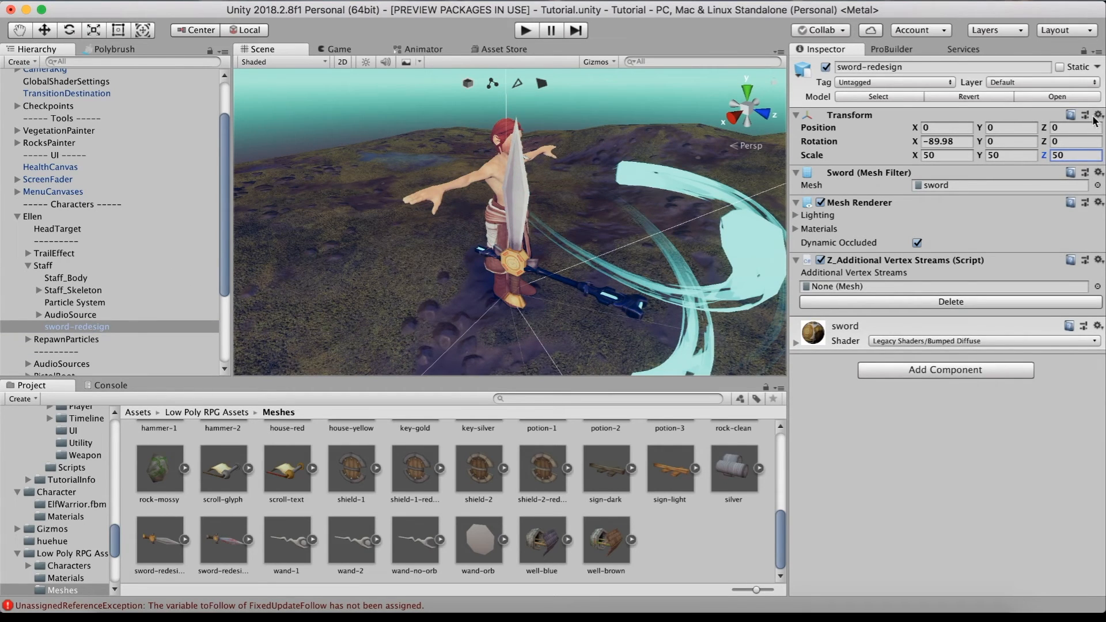
pyautogui.click(962, 142)
pyautogui.write('0')
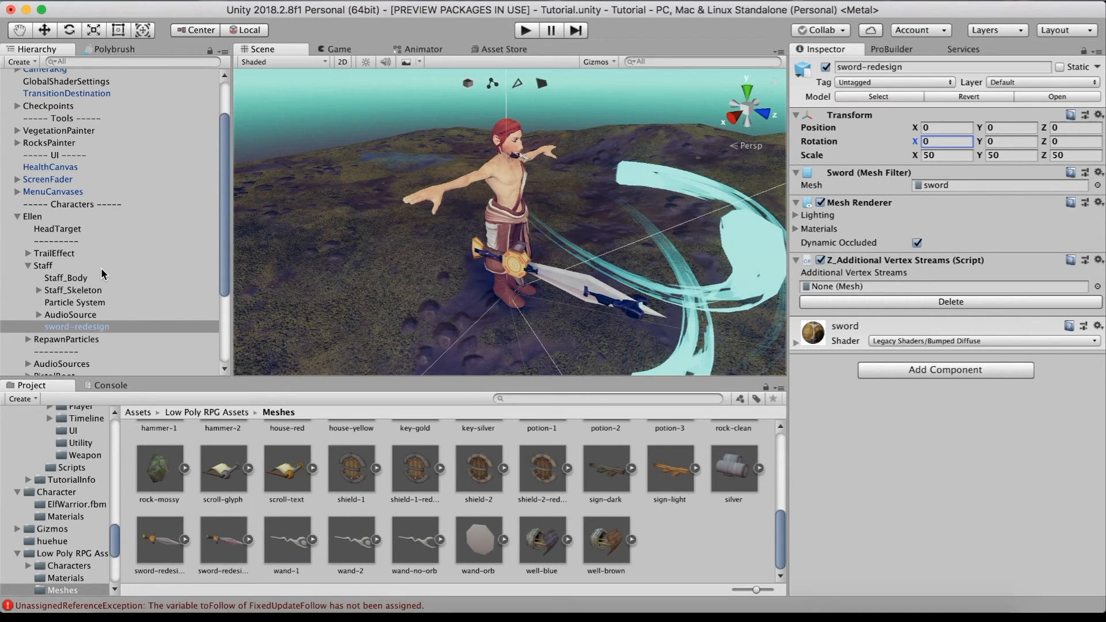
# Step: Expand the ElfWarrior's skeleton from mixamorig:Hips through the spine bones down to the children of mixamorig:Spine2
pyautogui.scroll(-5, 101, 268)
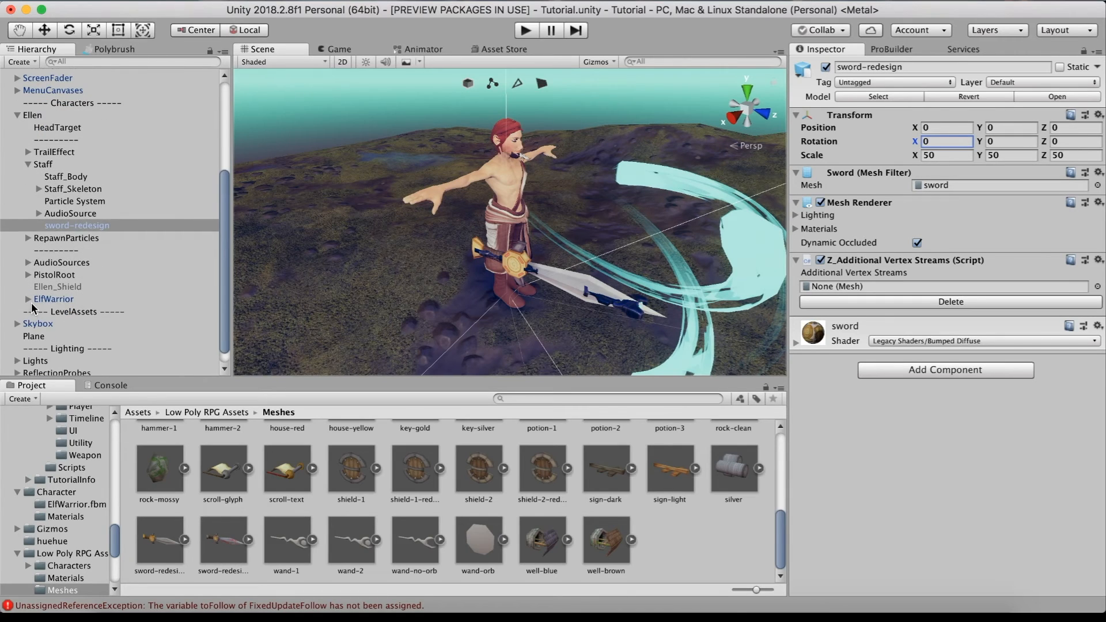
pyautogui.click(27, 299)
pyautogui.scroll(-3, 74, 309)
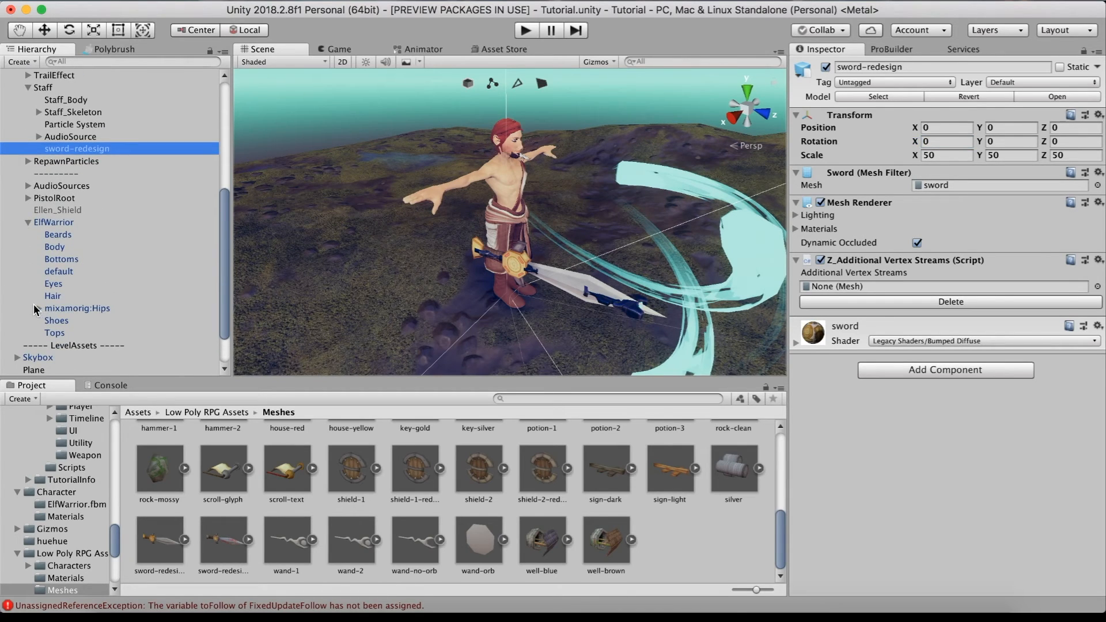
pyautogui.click(38, 308)
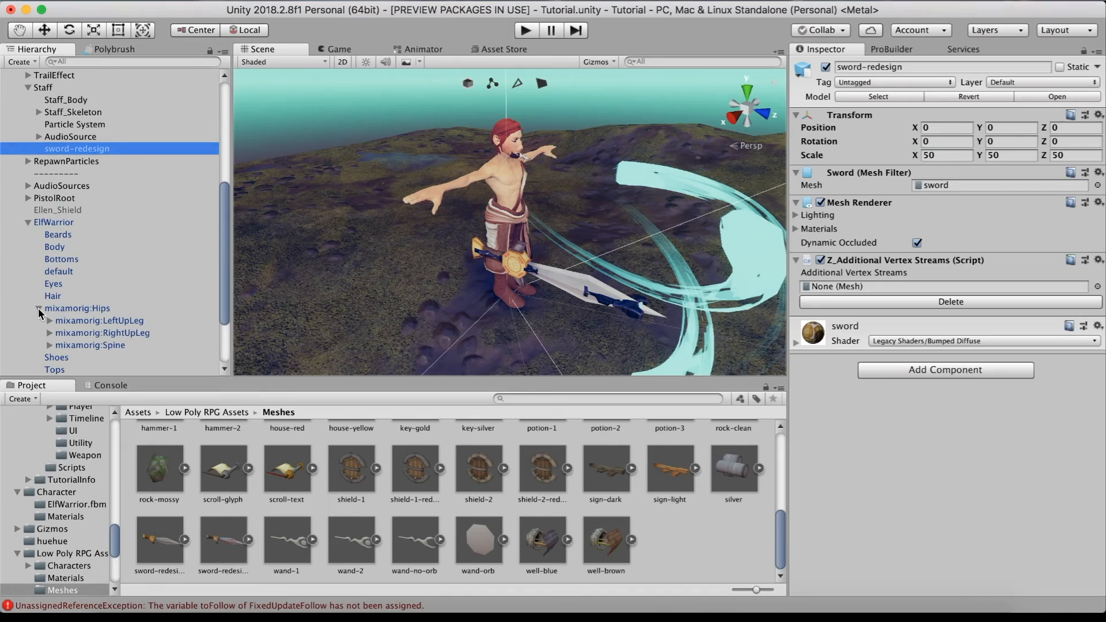
pyautogui.scroll(-3, 150, 306)
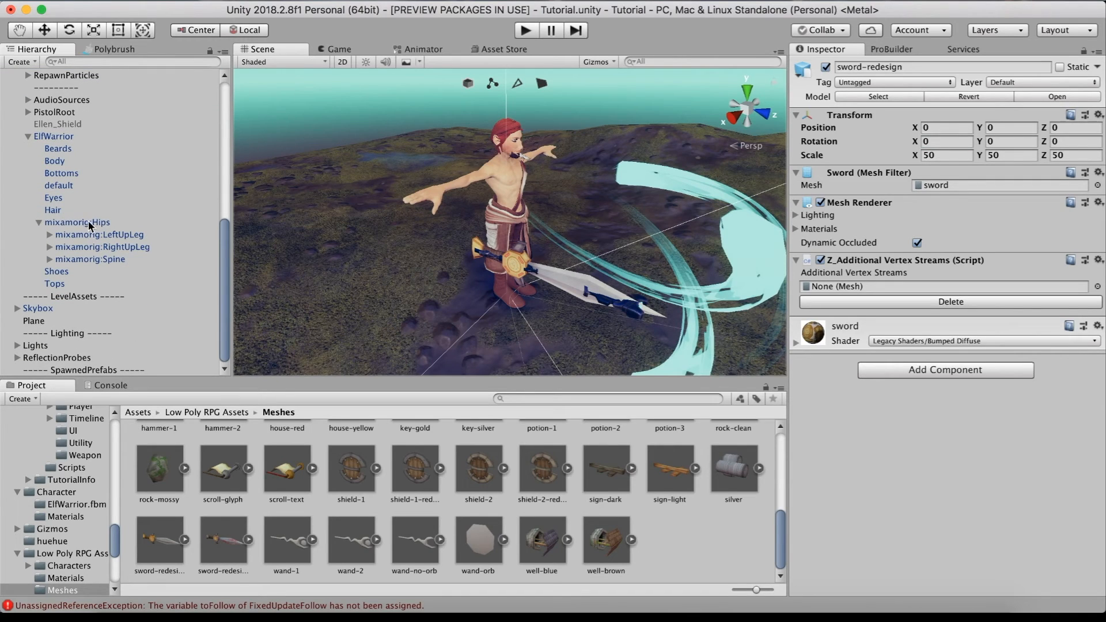
pyautogui.click(50, 260)
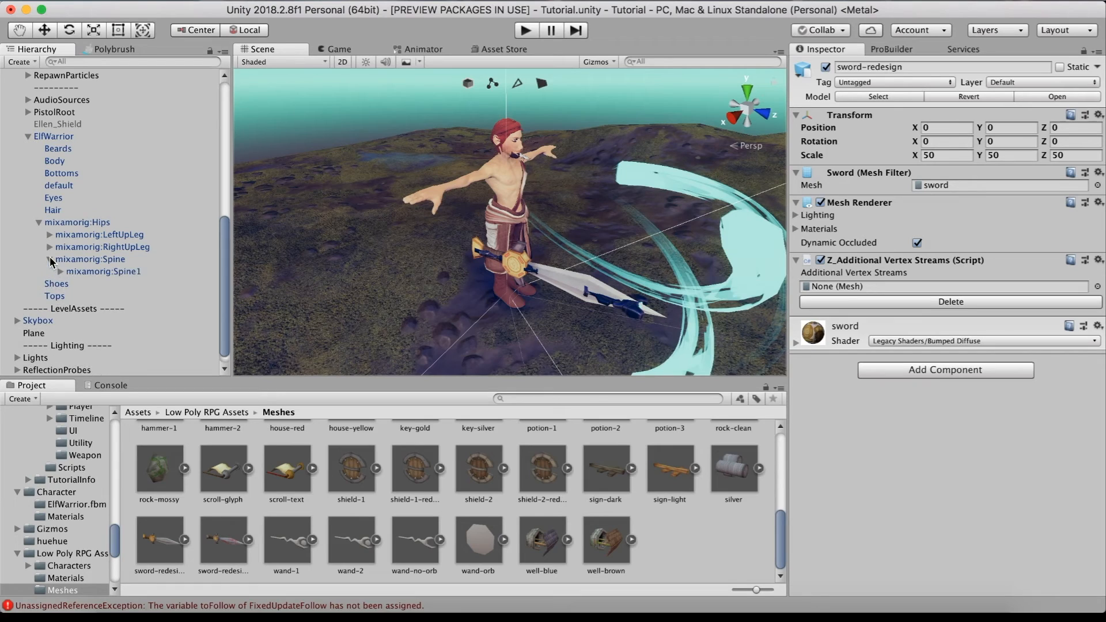
pyautogui.click(61, 272)
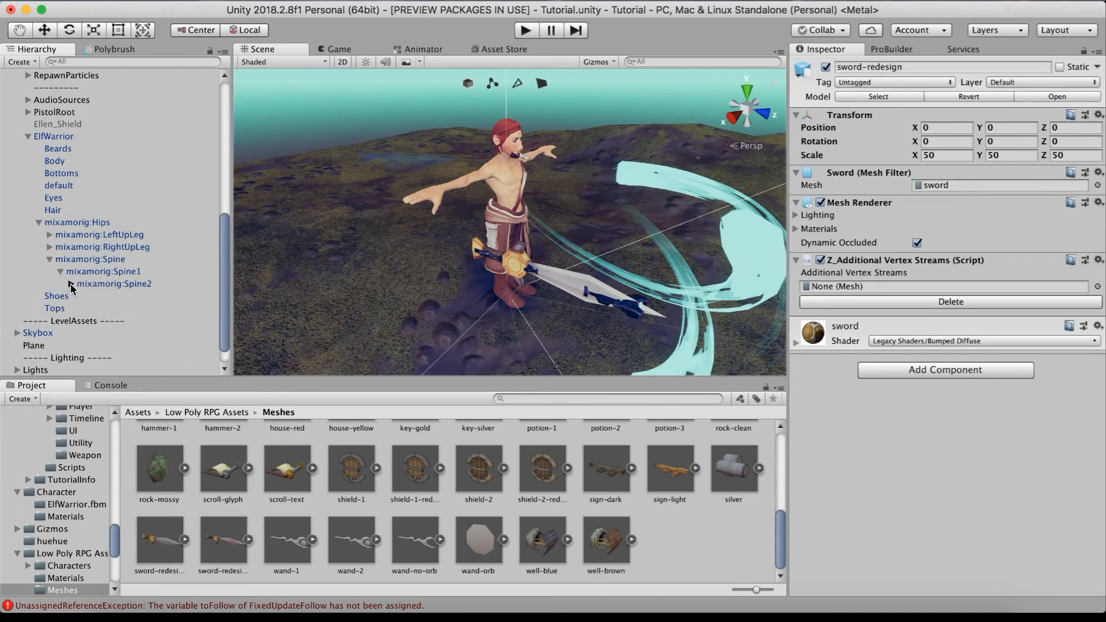
pyautogui.click(71, 284)
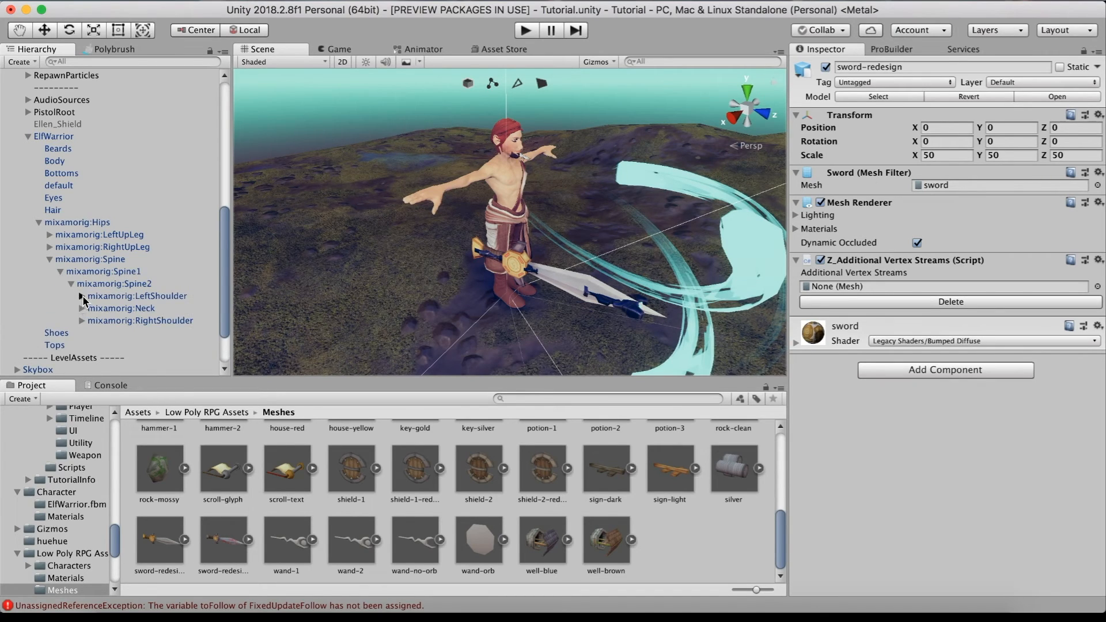
# Step: Expand the ElfWarrior's left arm bones from LeftShoulder and select mixamorig:LeftHand with its finger bones listed
pyautogui.click(81, 296)
pyautogui.moveTo(560, 161)
pyautogui.mouseDown(button='right')
pyautogui.moveTo(617, 144)
pyautogui.moveTo(281, 181)
pyautogui.mouseUp(button='right')
pyautogui.scroll(5, 617, 144)
pyautogui.moveTo(450, 183); pyautogui.dragTo(298, 161, button='right')
pyautogui.scroll(-5, 420, 187)
pyautogui.moveTo(420, 187); pyautogui.dragTo(477, 194, button='right')
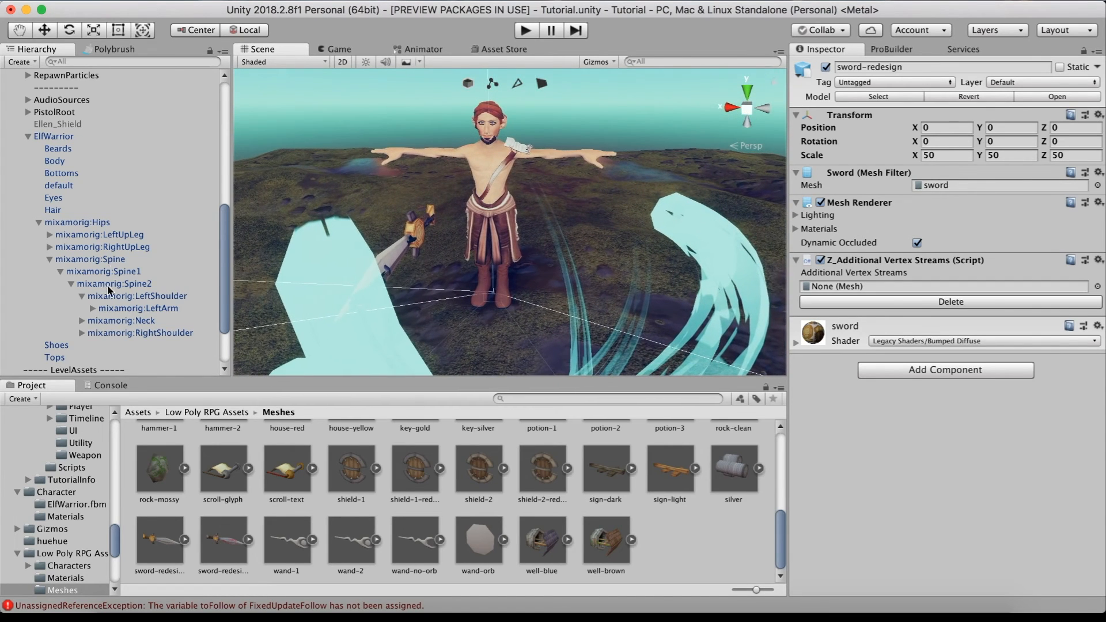
pyautogui.click(93, 308)
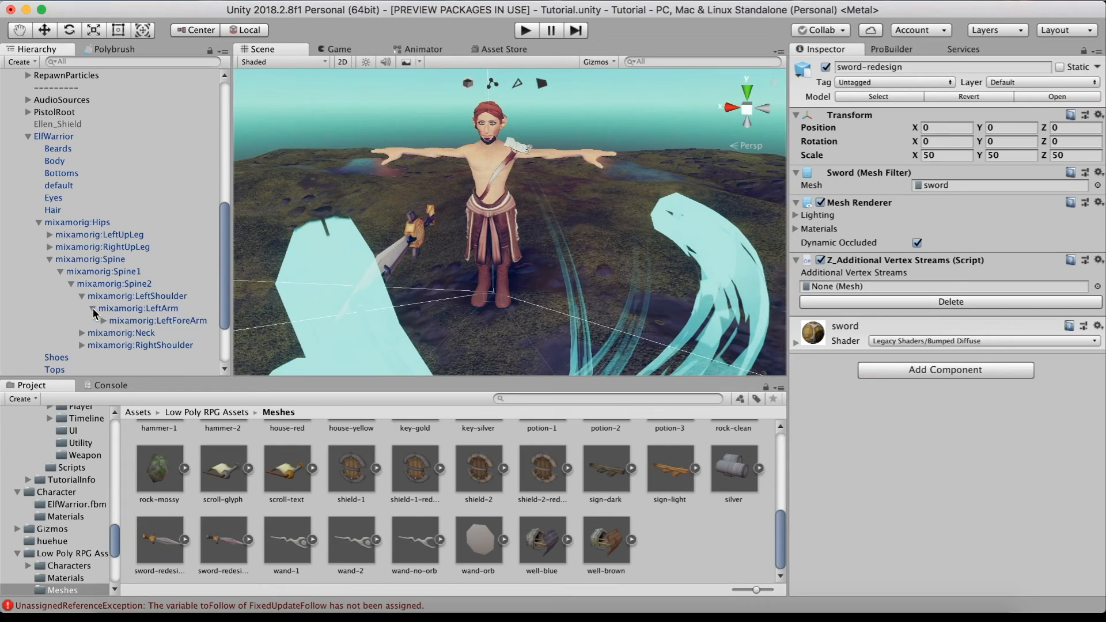
pyautogui.click(104, 320)
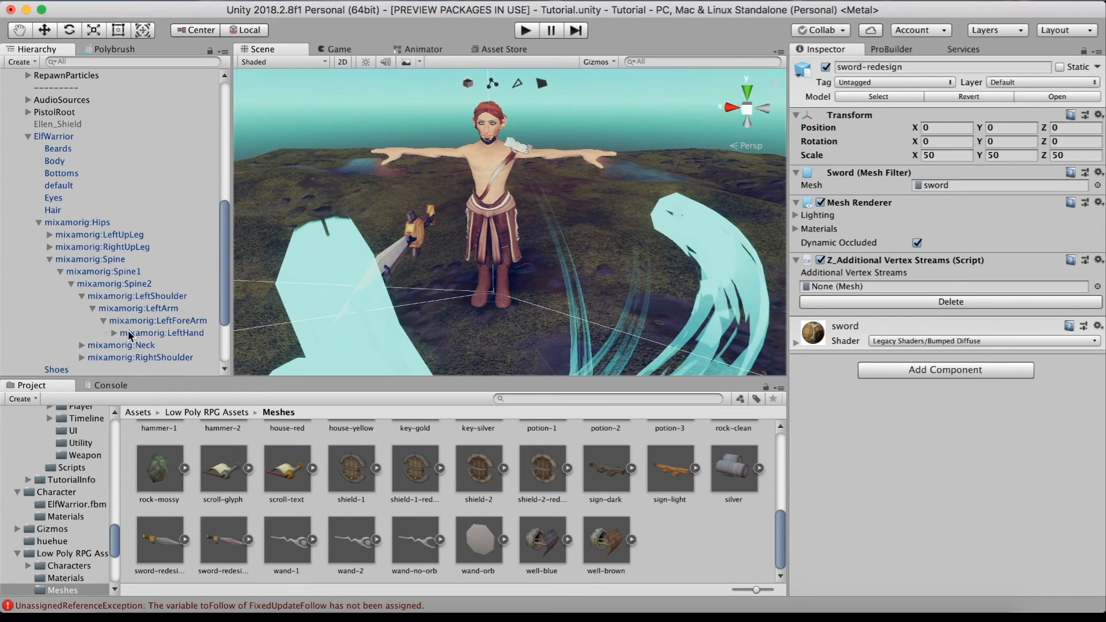
pyautogui.click(121, 332)
pyautogui.press('Right')
pyautogui.scroll(-2, 156, 338)
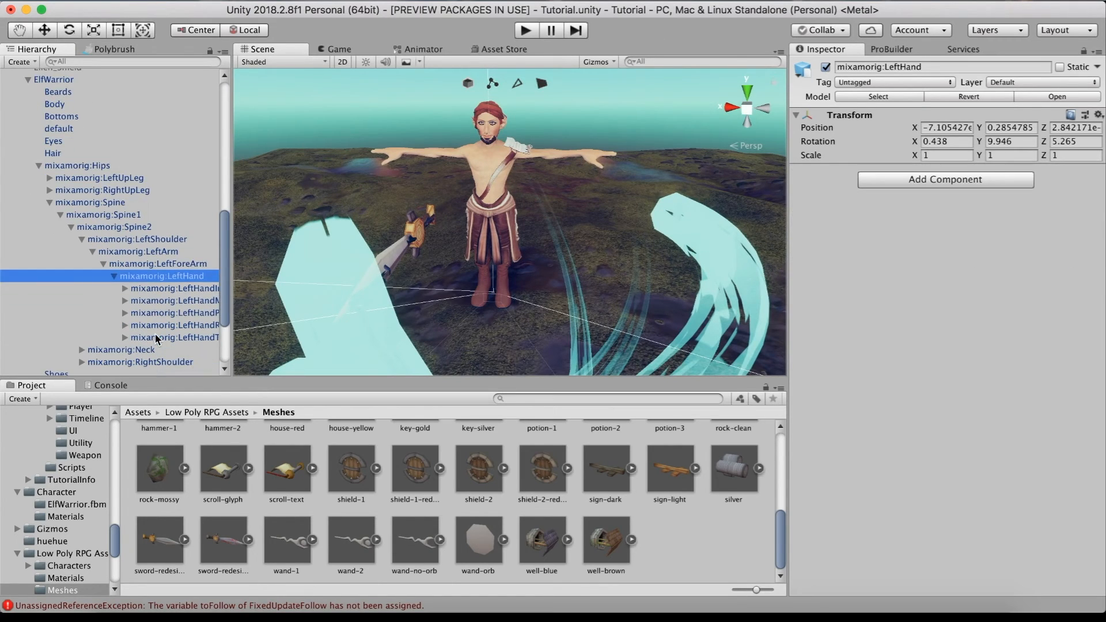
# Step: Create an empty child object under mixamorig:LeftHand and name it WeaponSlot
pyautogui.rightClick(162, 279)
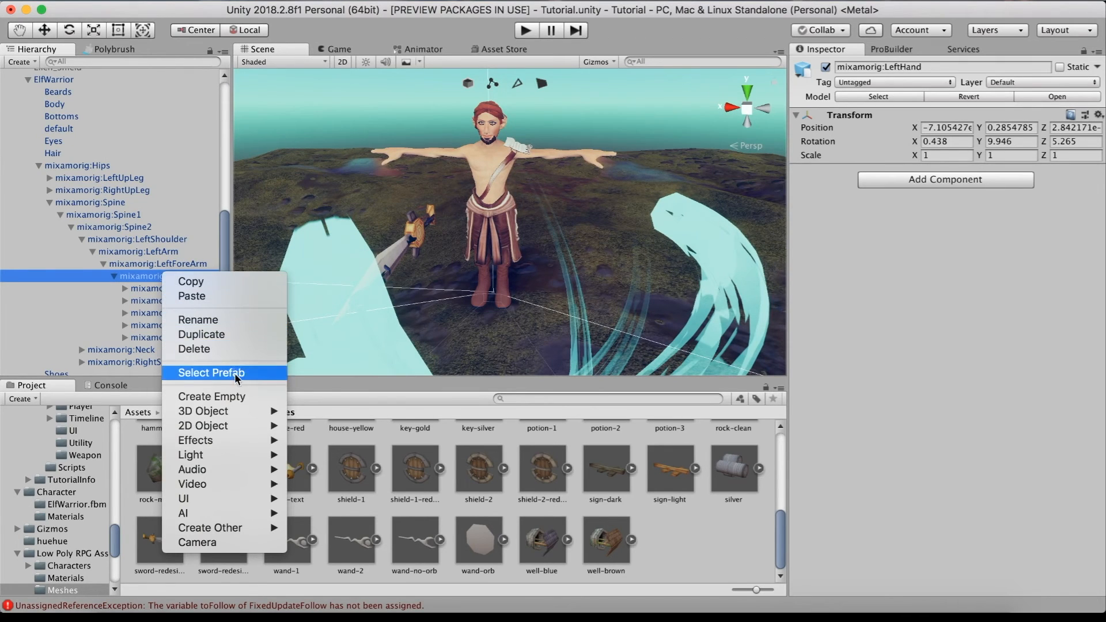
pyautogui.click(237, 397)
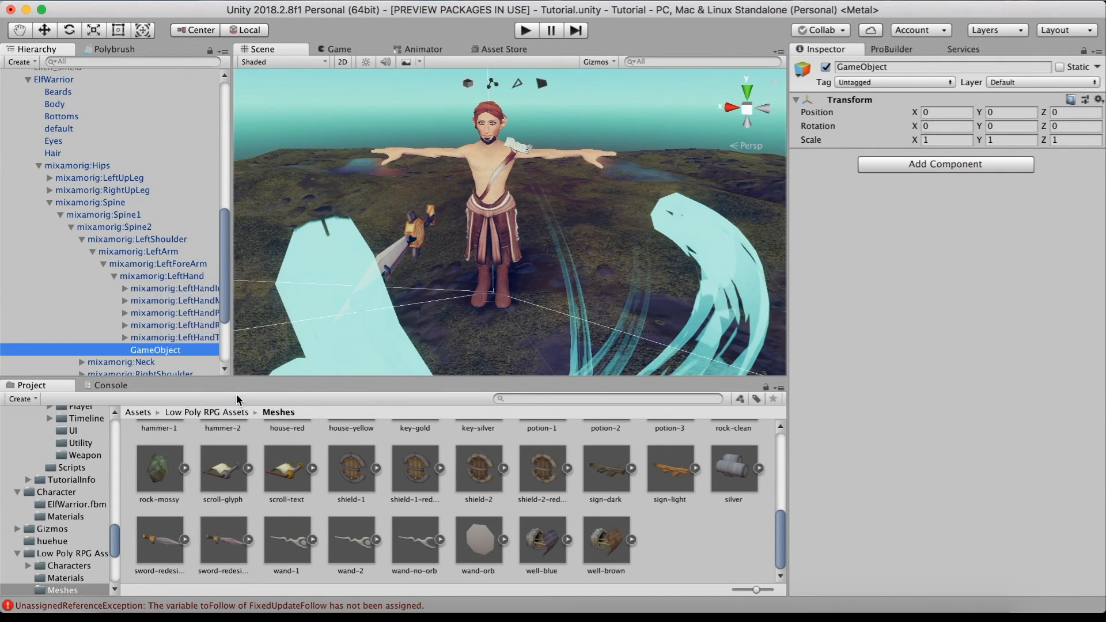
pyautogui.click(903, 68)
pyautogui.doubleClick(903, 68)
pyautogui.write('WeaponSl')
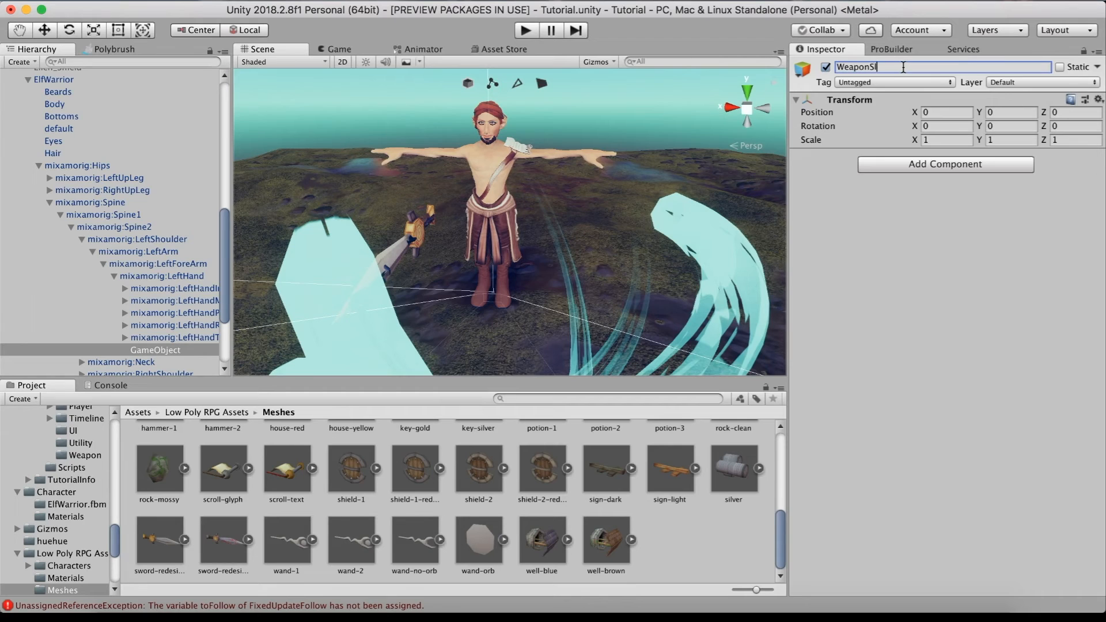
pyautogui.press('Return')
# Step: Delete Staff_Body, Staff_Skeleton and Particle System from Ellen's Staff object
pyautogui.scroll(10, 153, 204)
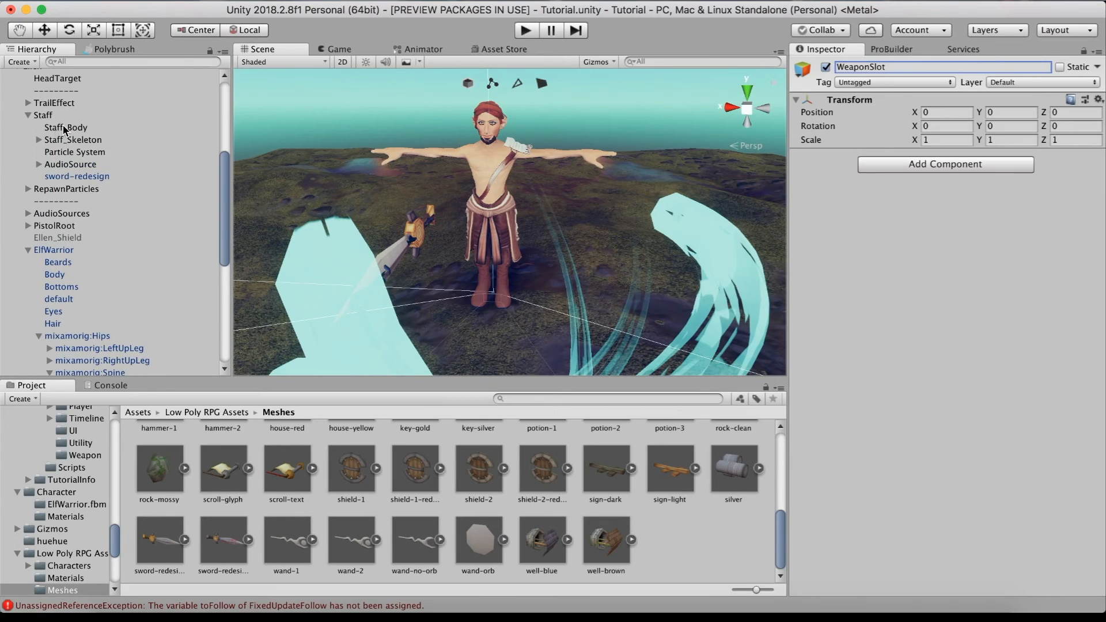
pyautogui.click(59, 129)
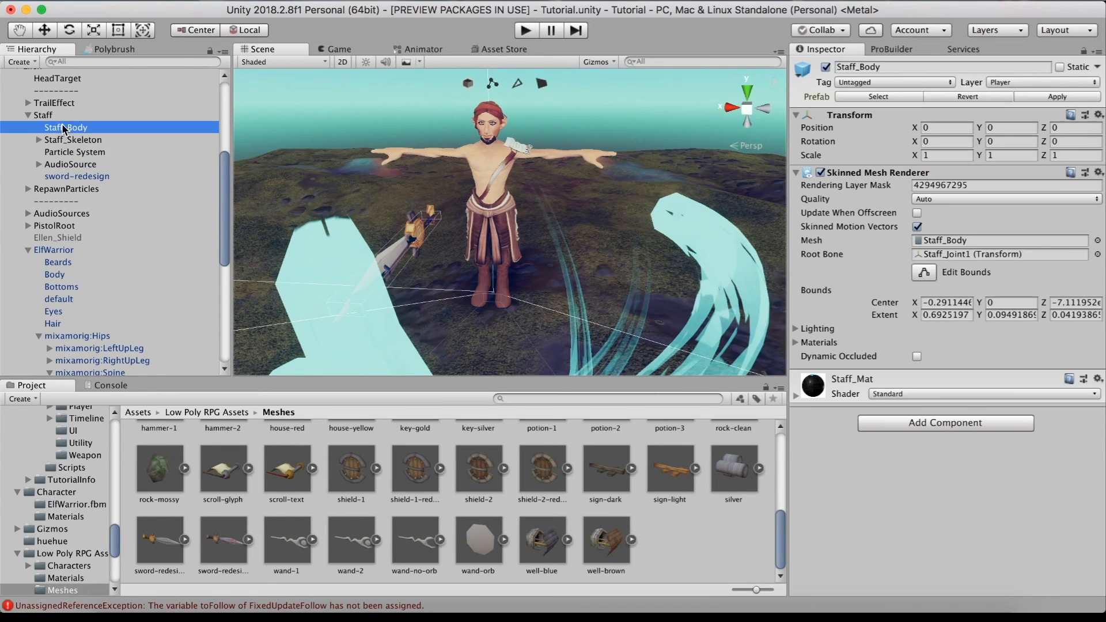
pyautogui.keyDown('super'); pyautogui.click(80, 153); pyautogui.keyUp('super')
pyautogui.keyDown('super'); pyautogui.click(72, 137); pyautogui.keyUp('super')
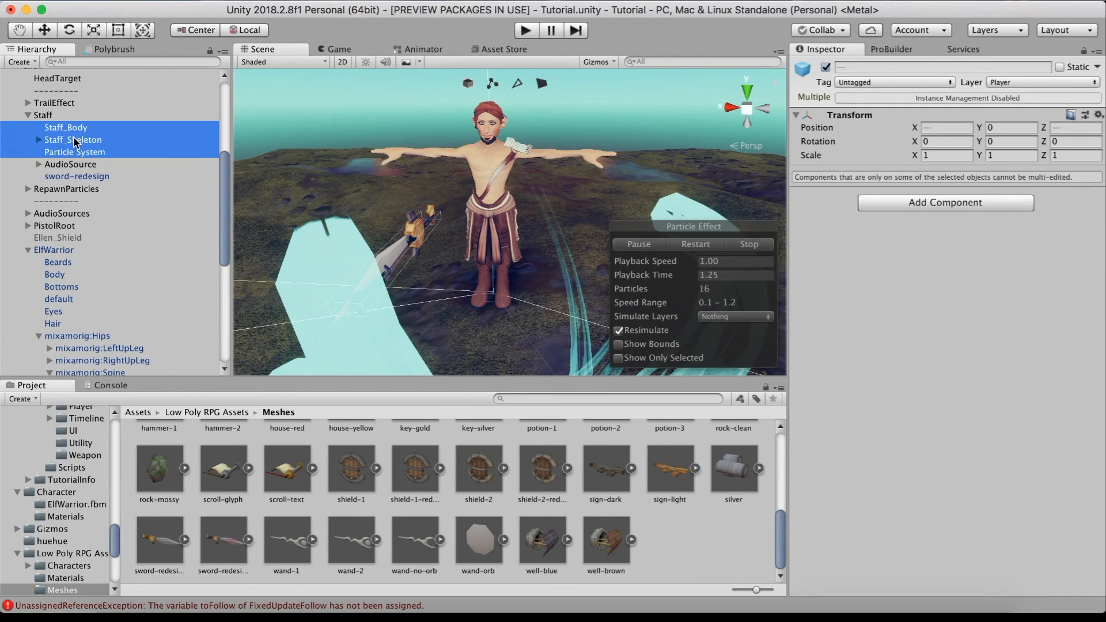
pyautogui.rightClick(74, 137)
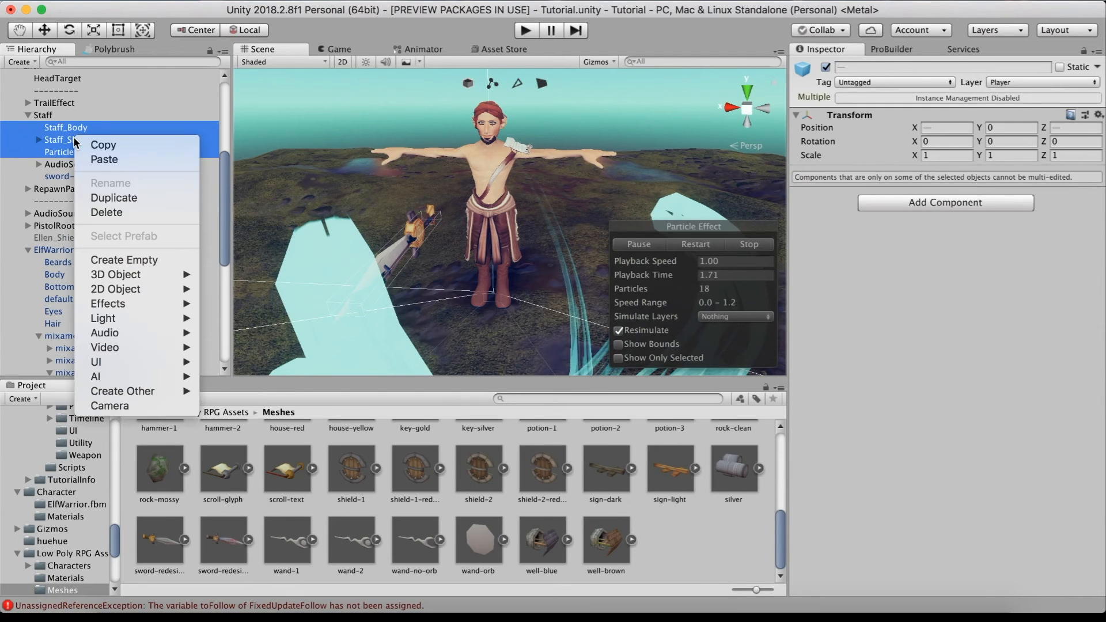
pyautogui.click(115, 212)
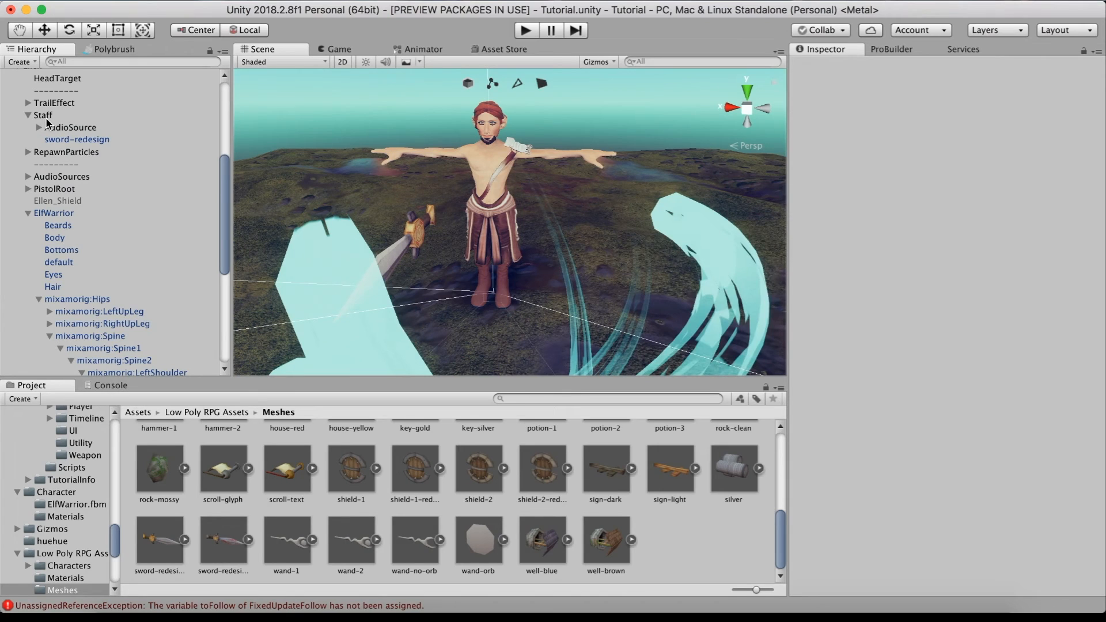
# Step: Make Staff a child of WeaponSlot in the left hand and reset its position
pyautogui.moveTo(46, 118); pyautogui.dragTo(150, 337)
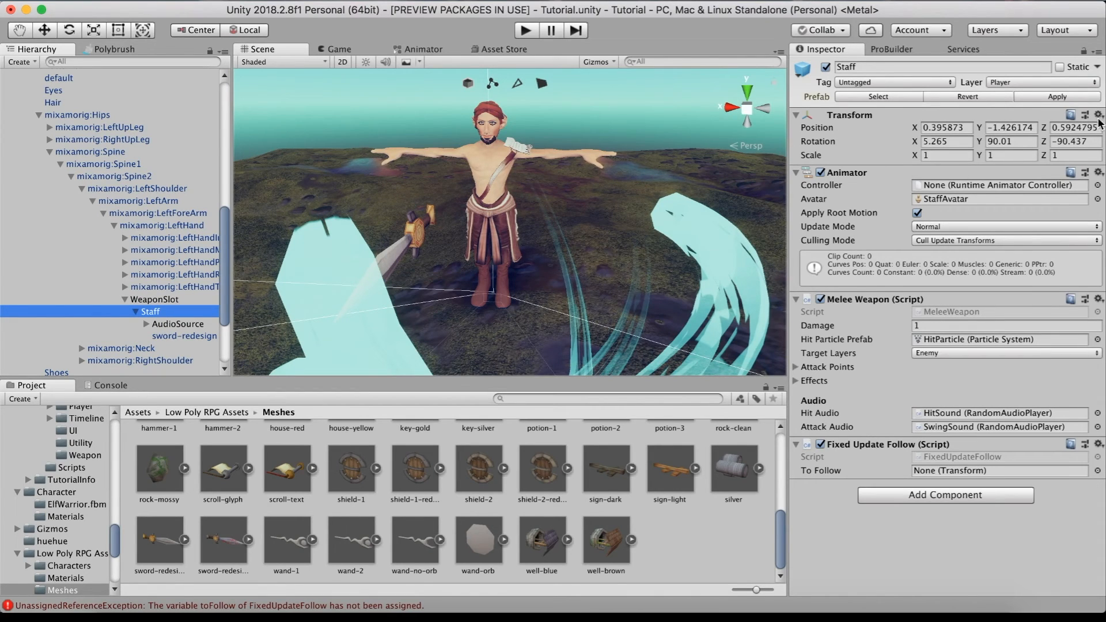
pyautogui.click(1098, 115)
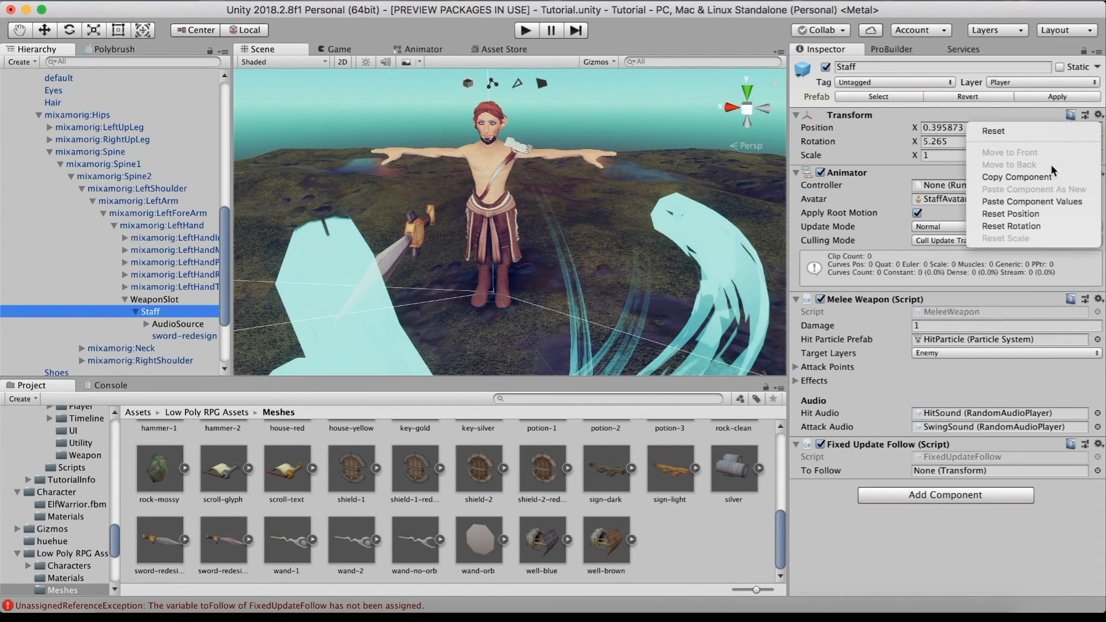
pyautogui.click(1044, 215)
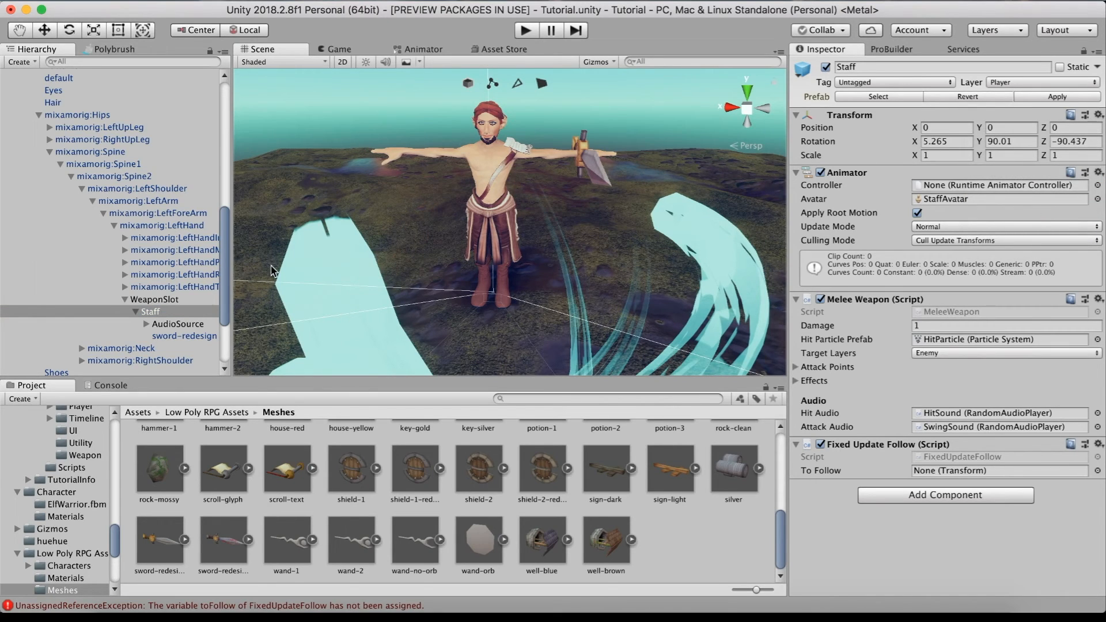
# Step: Move WeaponSlot to about X 0.188, Y 0.138, Z 0.09 to bring the sword's grip towards the left hand
pyautogui.click(163, 300)
pyautogui.moveTo(552, 201); pyautogui.dragTo(420, 222, button='right')
pyautogui.scroll(5, 651, 167)
pyautogui.scroll(-5, 429, 222)
pyautogui.scroll(-3, 491, 222)
pyautogui.scroll(5, 491, 222)
pyautogui.scroll(3, 491, 222)
pyautogui.scroll(2, 420, 222)
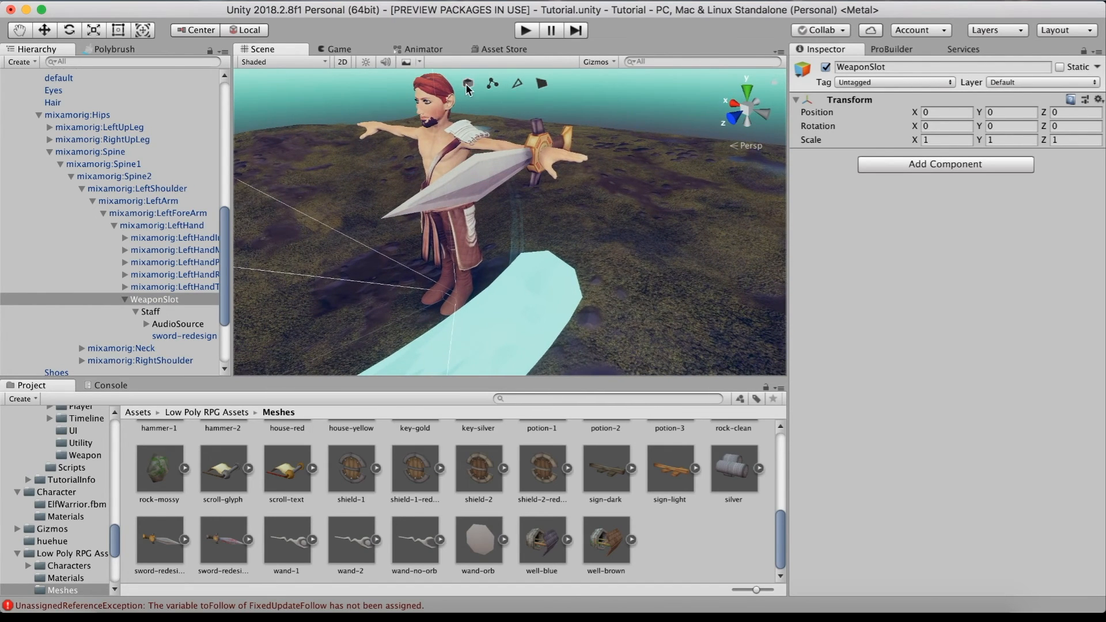
pyautogui.press('w')
pyautogui.moveTo(569, 177); pyautogui.dragTo(502, 226)
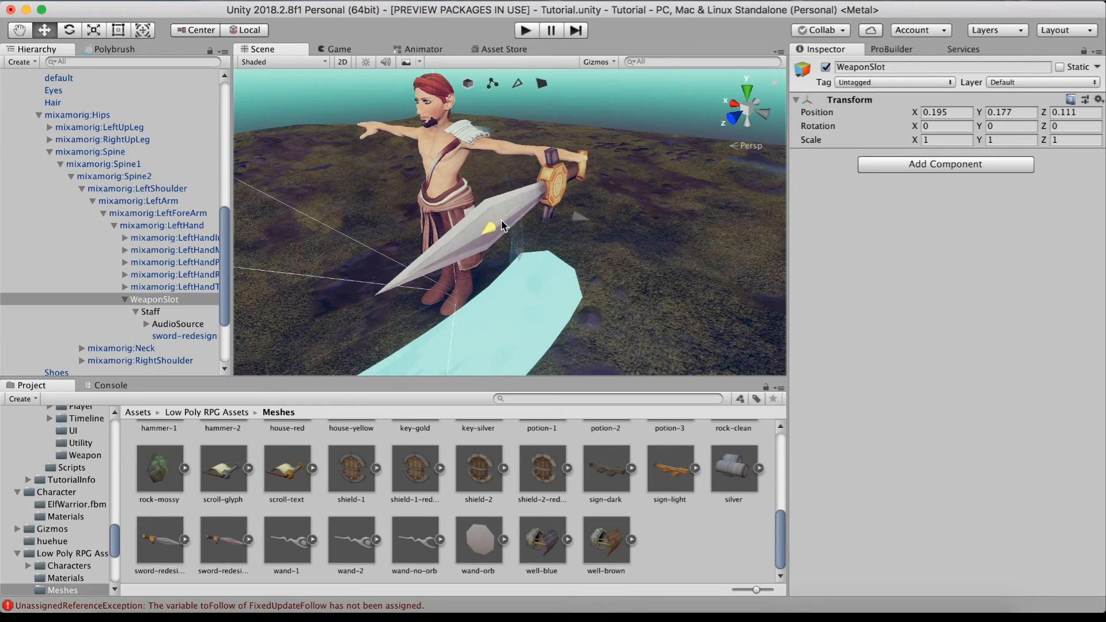
pyautogui.moveTo(502, 218); pyautogui.dragTo(502, 219)
pyautogui.moveTo(580, 217); pyautogui.dragTo(576, 222)
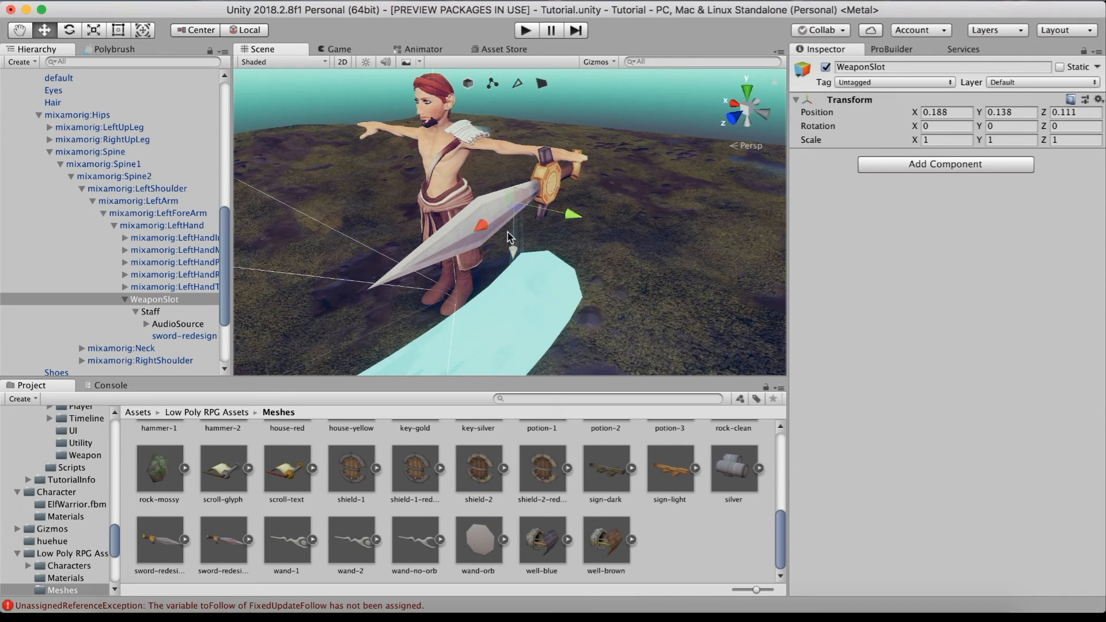
pyautogui.moveTo(514, 256); pyautogui.dragTo(513, 249)
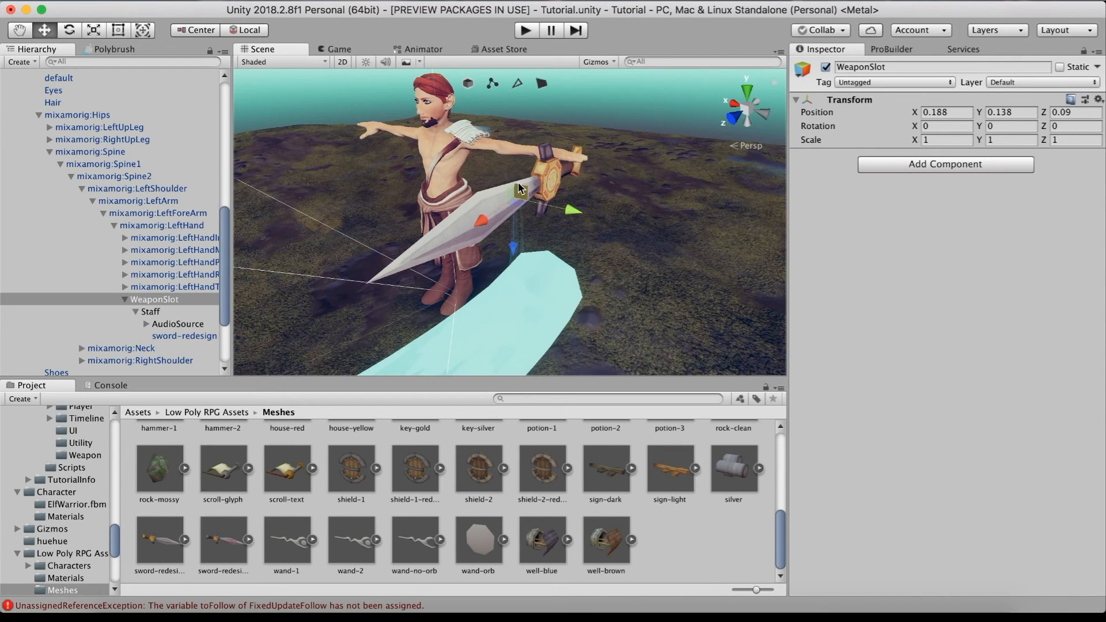
# Step: Rotate WeaponSlot to about -75.4 on X so the sword points forward from the left hand
pyautogui.press('e')
pyautogui.moveTo(579, 203); pyautogui.dragTo(421, 92)
pyautogui.moveTo(581, 210); pyautogui.dragTo(357, 185, button='right')
pyautogui.press('w')
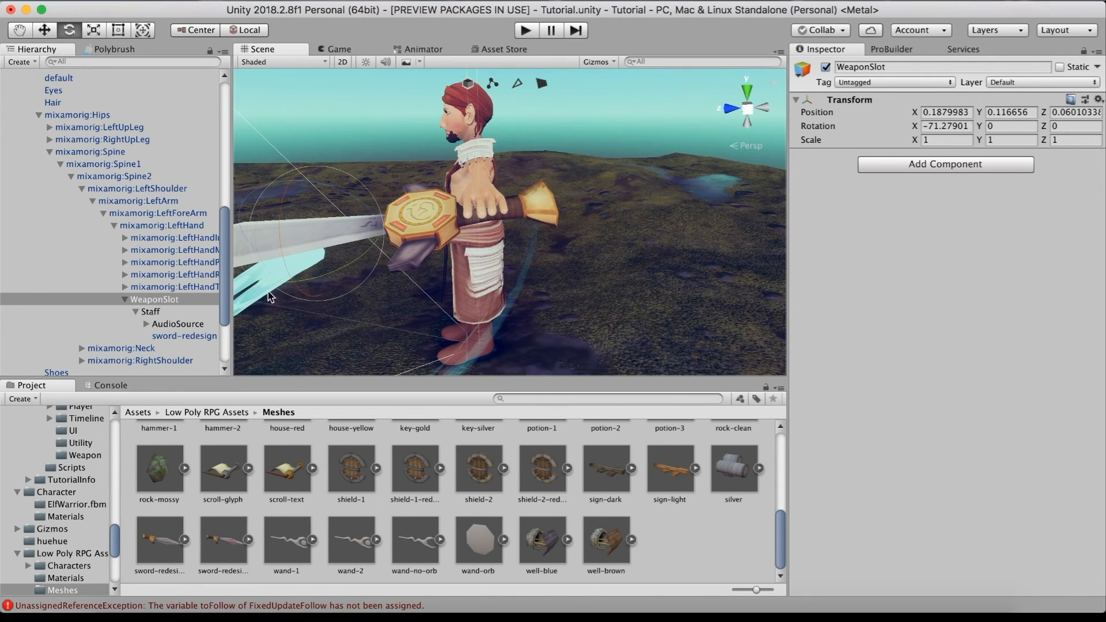
pyautogui.moveTo(279, 254); pyautogui.dragTo(673, 260)
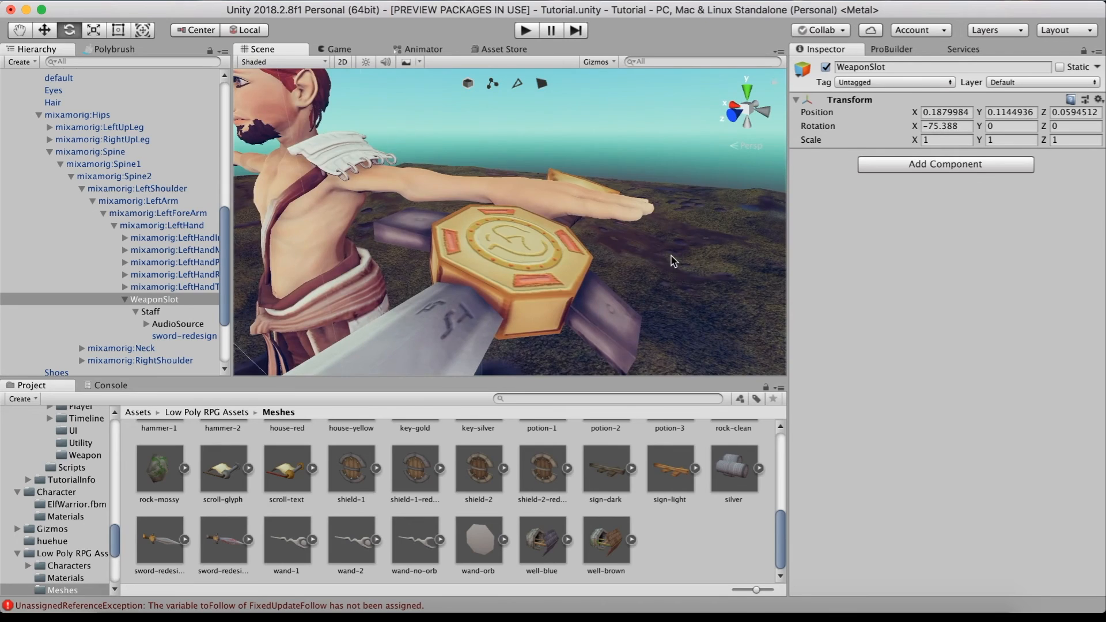
# Step: Fine-tune the WeaponSlot position to about Y 0.136 and Z 0.057 so the grip sits in the palm
pyautogui.scroll(-5, 672, 260)
pyautogui.press('w')
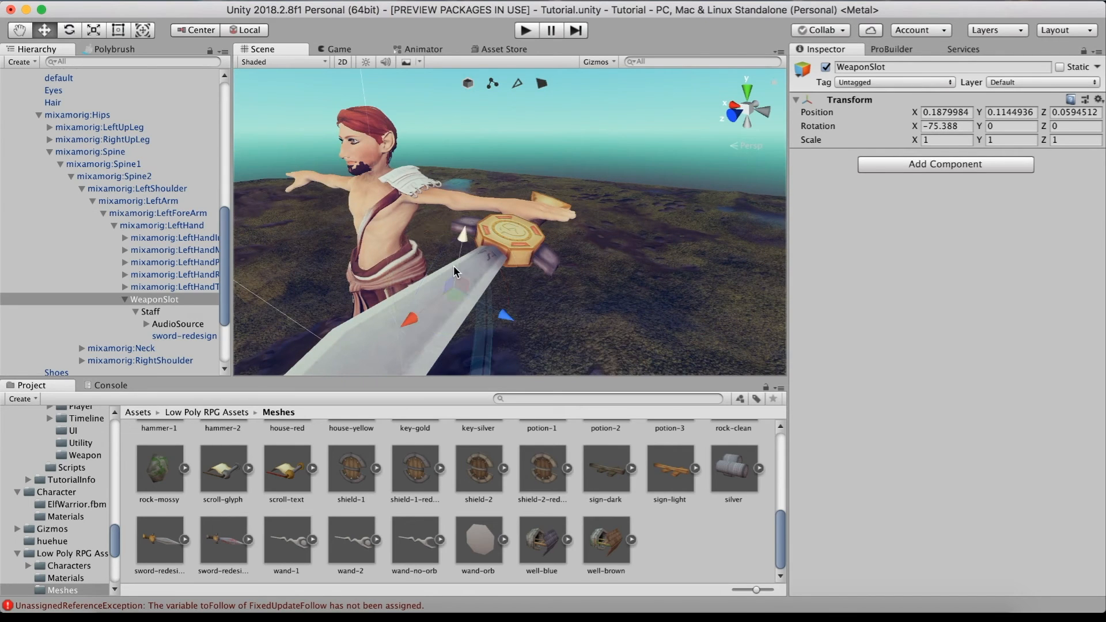
pyautogui.moveTo(500, 315); pyautogui.dragTo(508, 319)
pyautogui.moveTo(469, 239); pyautogui.dragTo(468, 234)
pyautogui.scroll(-5, 503, 316)
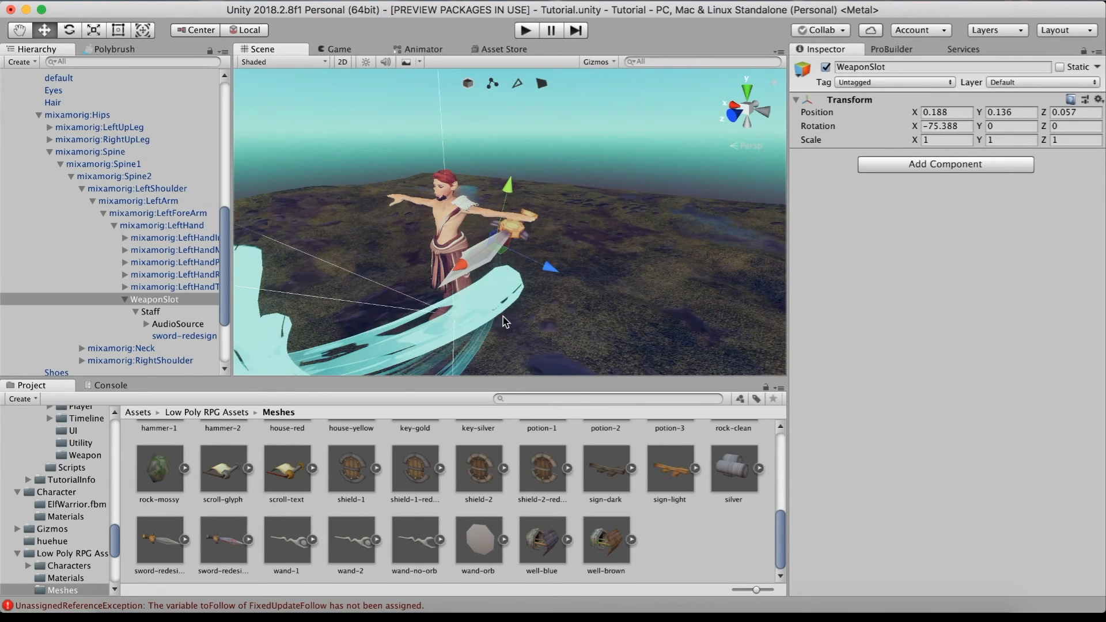
# Step: Move Staff out of WeaponSlot to directly under Ellen, above TrailEffect, and collapse it
pyautogui.click(125, 300)
pyautogui.click(124, 300)
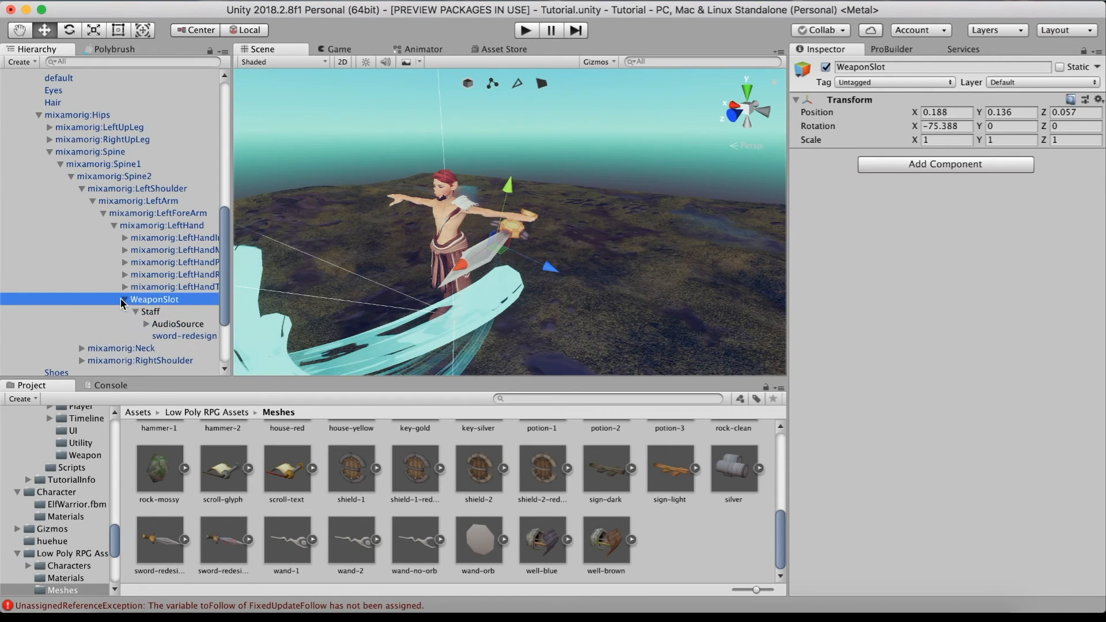
pyautogui.moveTo(155, 313); pyautogui.dragTo(65, 176)
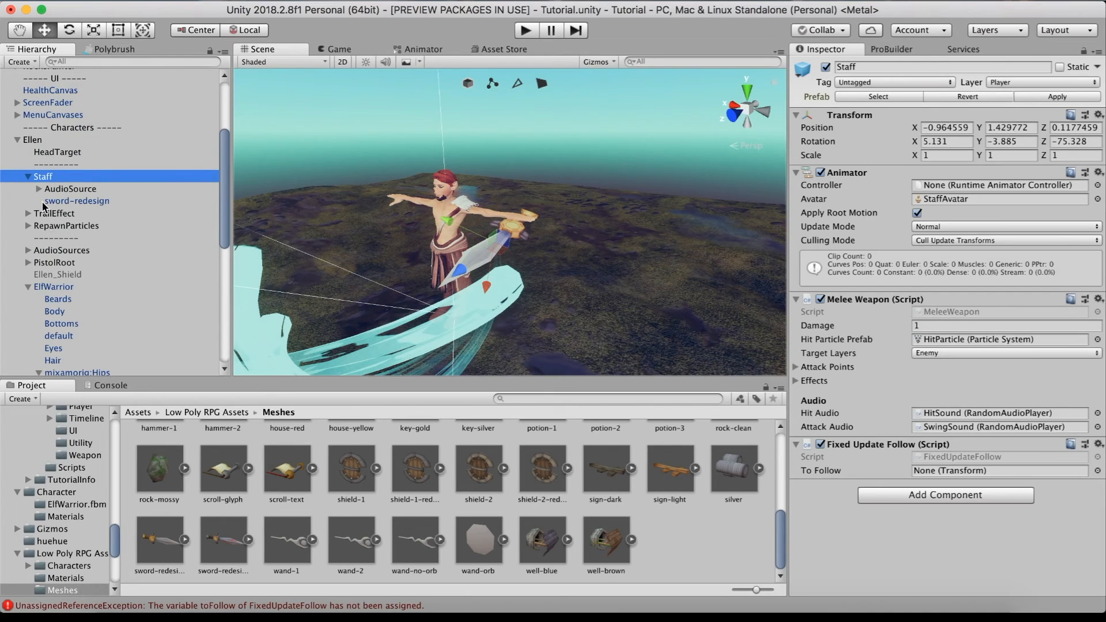
pyautogui.click(28, 176)
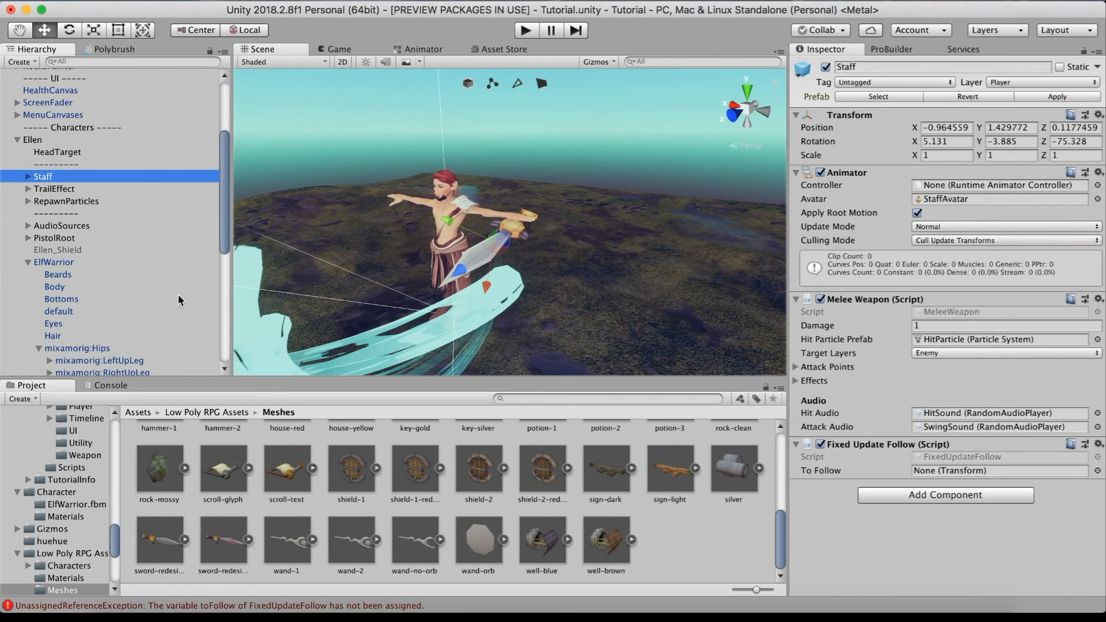
# Step: Assign WeaponSlot as the To Follow target of the Staff's Fixed Update Follow script and run the game
pyautogui.scroll(-8, 155, 296)
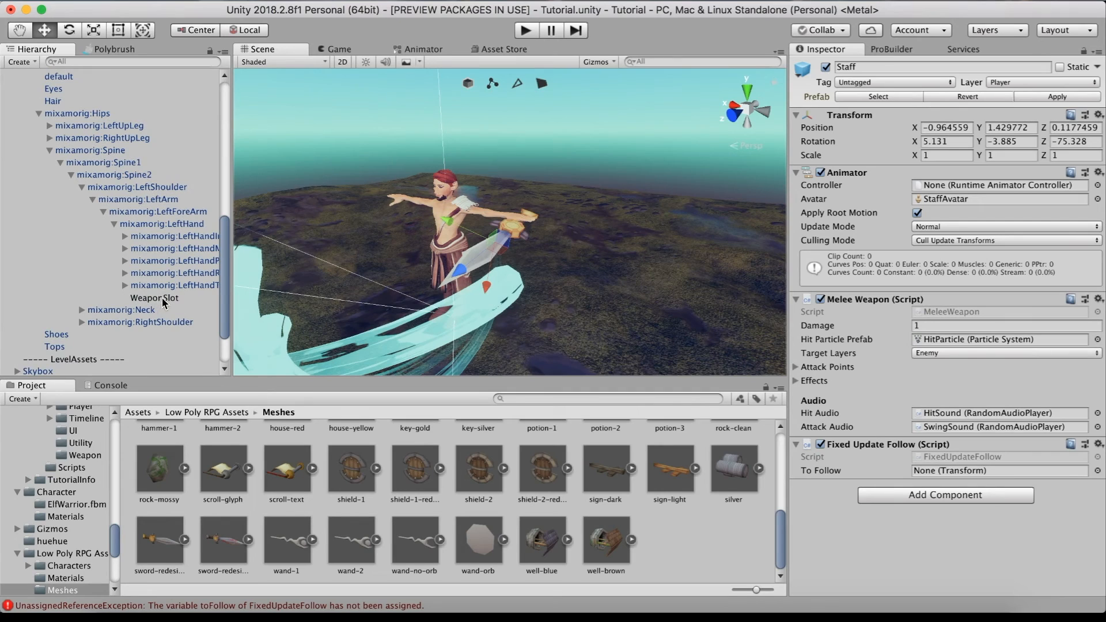
pyautogui.moveTo(163, 296); pyautogui.dragTo(922, 473)
pyautogui.click(521, 30)
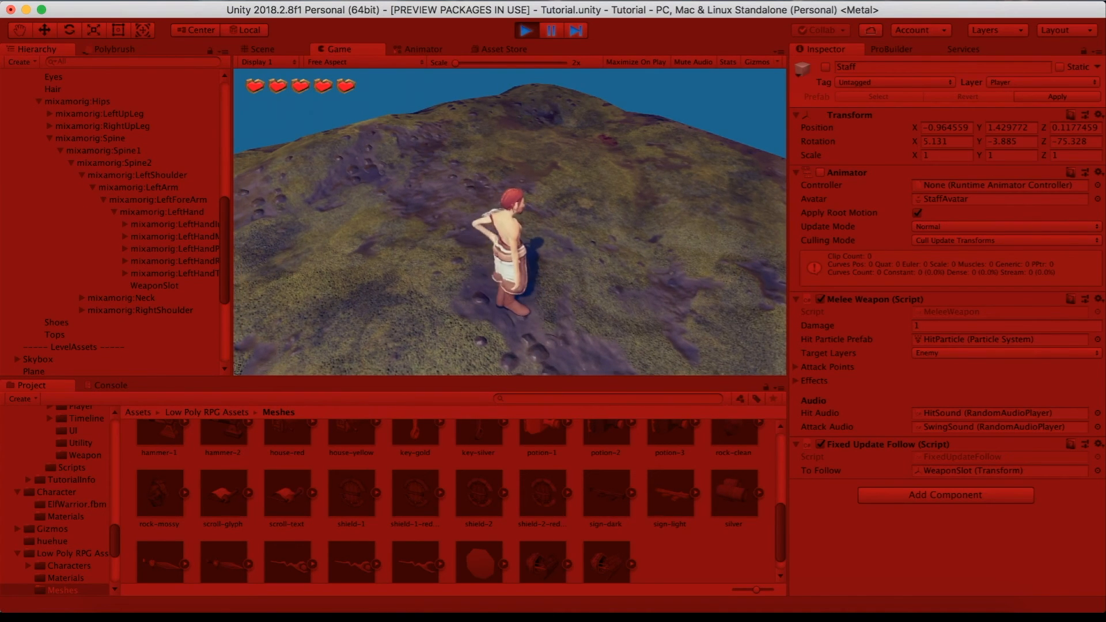
# Step: Playtest the character's jump and sword attacks in the running game, and exit play mode
pyautogui.press('space')
pyautogui.click(510, 222)
pyautogui.click(510, 222)
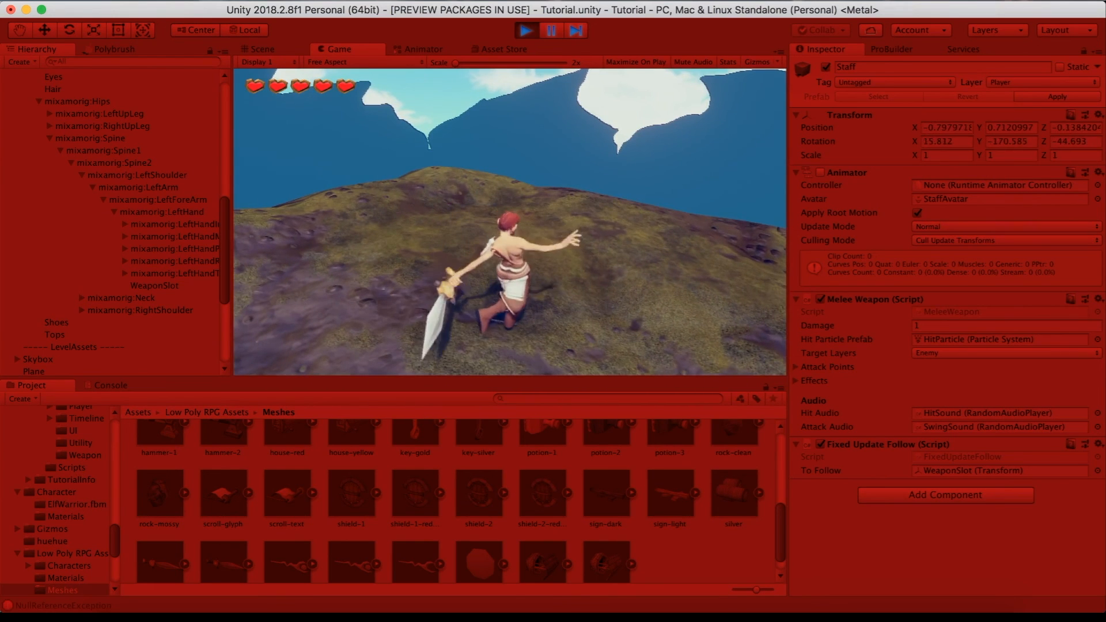
pyautogui.click(510, 222)
pyautogui.click(509, 222)
pyautogui.click(510, 222)
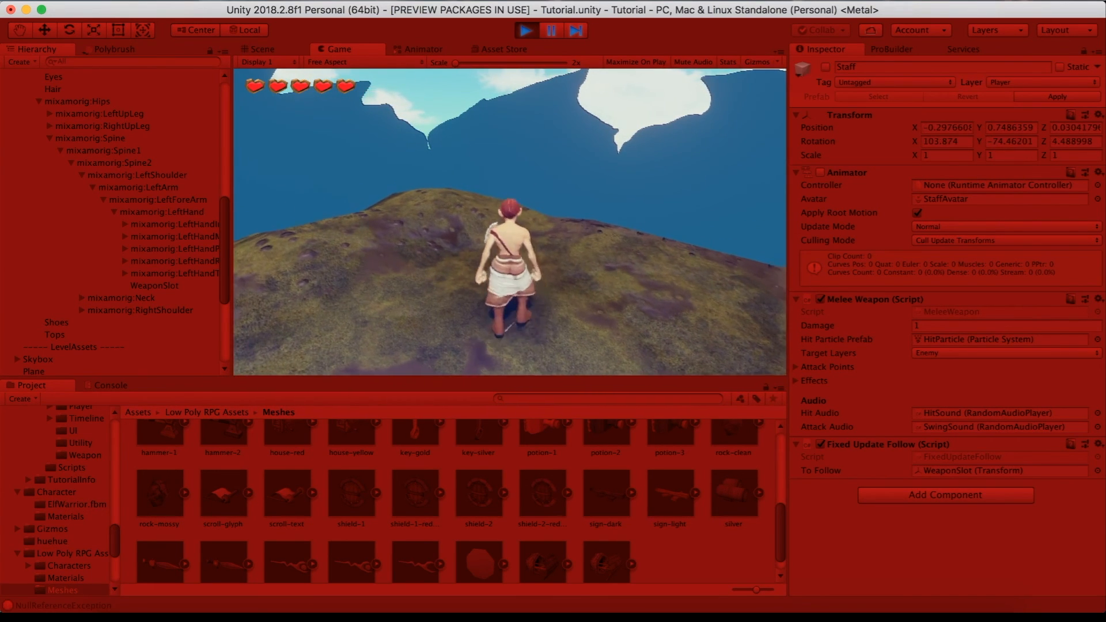
pyautogui.click(510, 222)
pyautogui.click(509, 221)
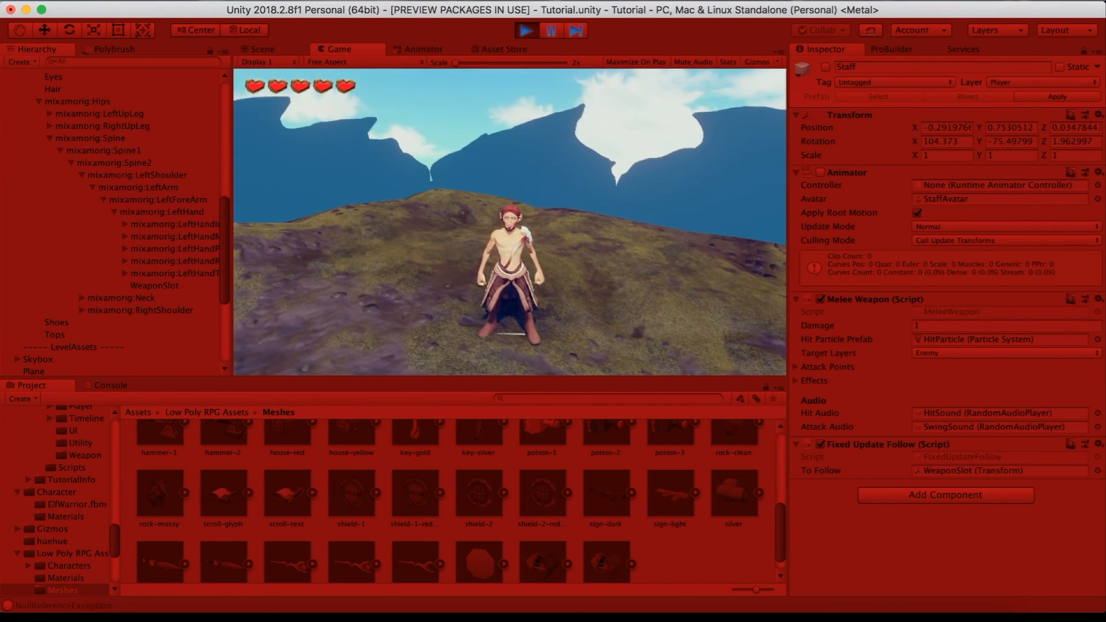
pyautogui.press('Escape')
pyautogui.click(525, 31)
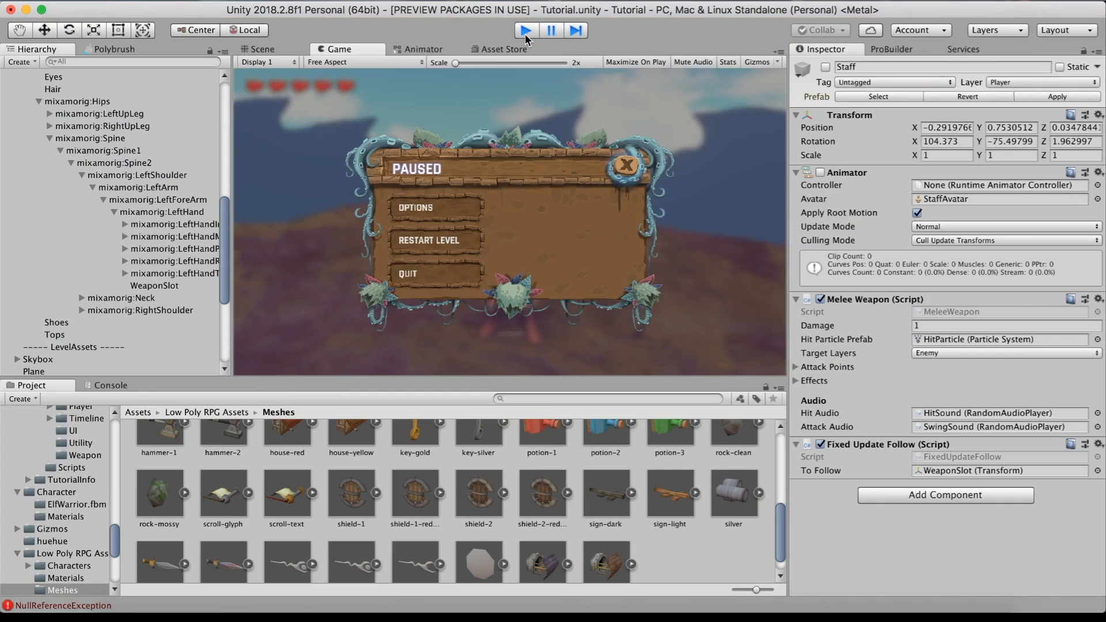
pyautogui.moveTo(546, 201); pyautogui.dragTo(257, 157, button='right')
pyautogui.scroll(5, 395, 202)
pyautogui.moveTo(508, 217); pyautogui.dragTo(482, 185, button='right')
pyautogui.scroll(3, 364, 195)
pyautogui.scroll(-3, 495, 191)
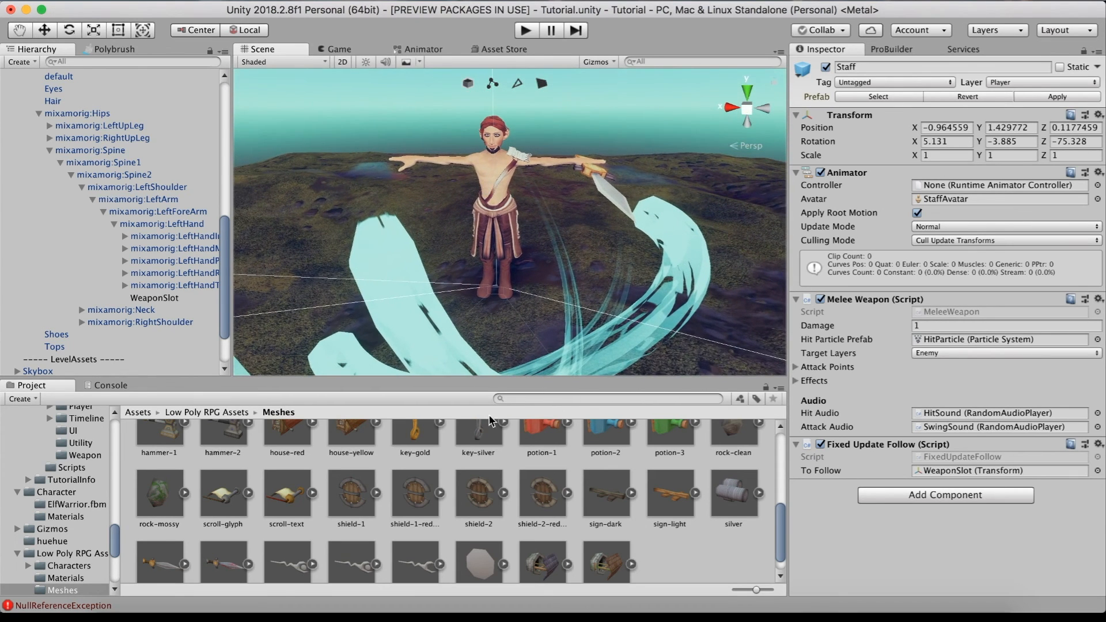
# Step: Create an Animator Override Controller named EllenOverride in the Assets/Character folder
pyautogui.click(142, 413)
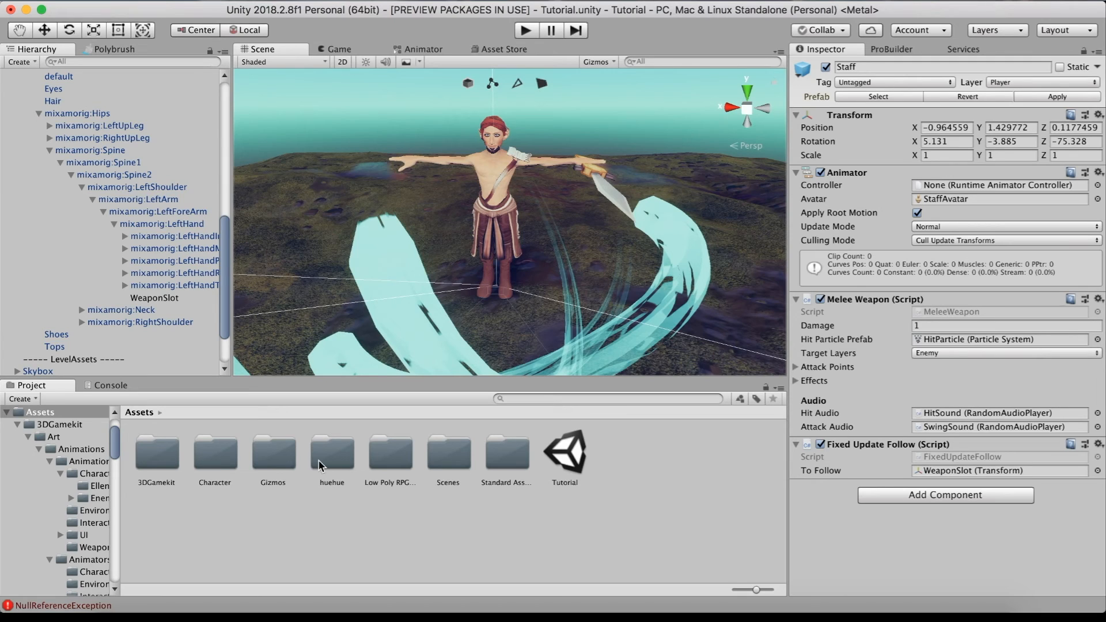
pyautogui.click(223, 468)
pyautogui.doubleClick(222, 466)
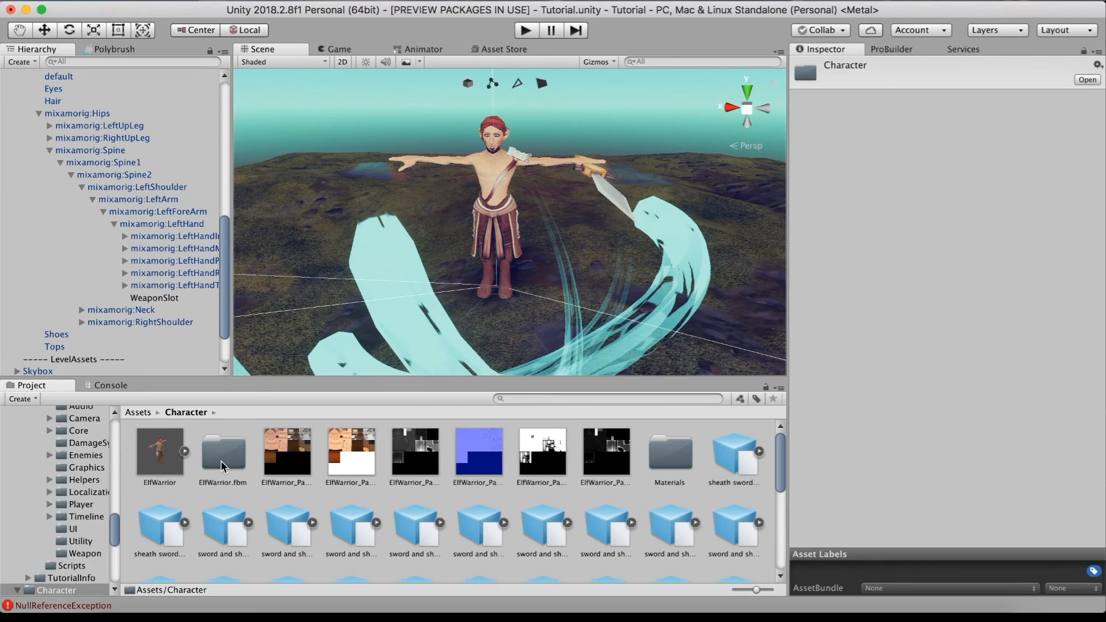
pyautogui.rightClick(640, 504)
pyautogui.moveTo(742, 265)
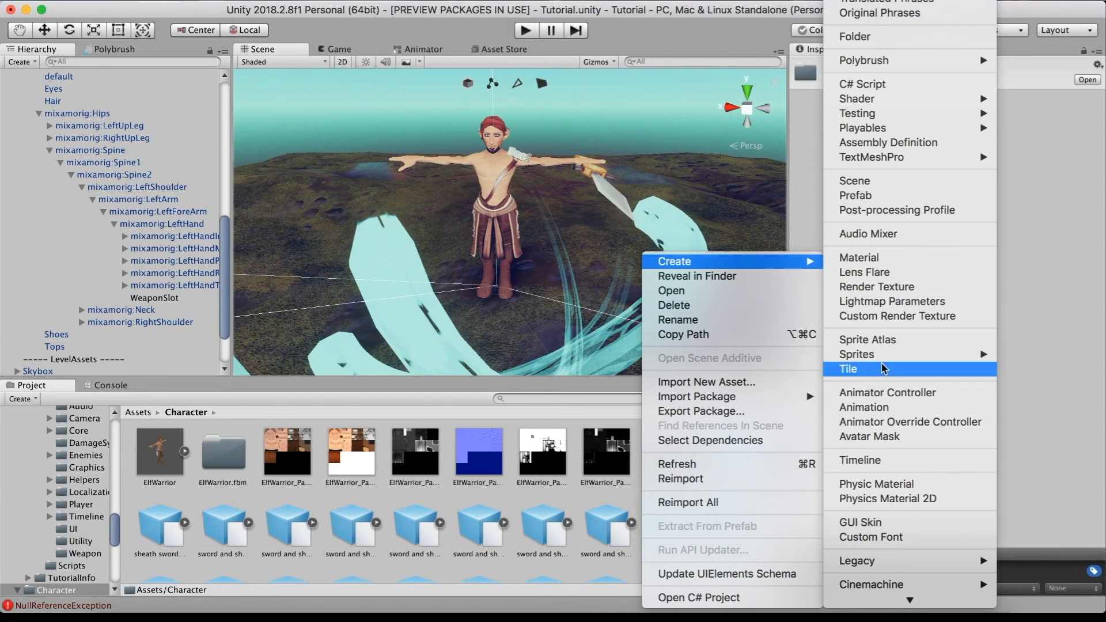
pyautogui.click(893, 422)
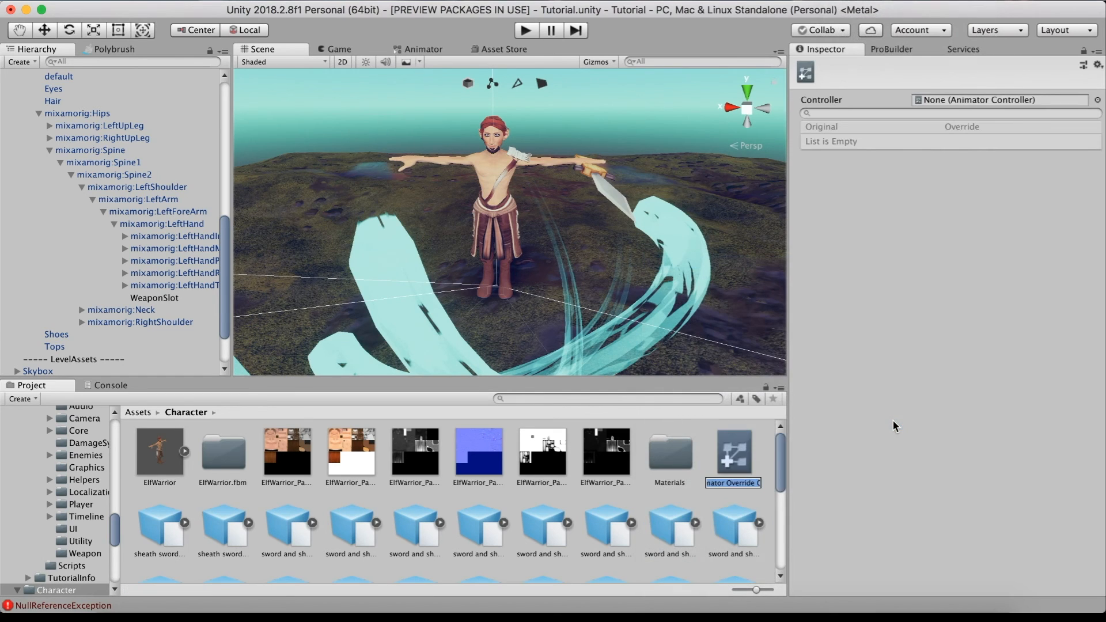
pyautogui.write('EllenOverride')
pyautogui.press('Return')
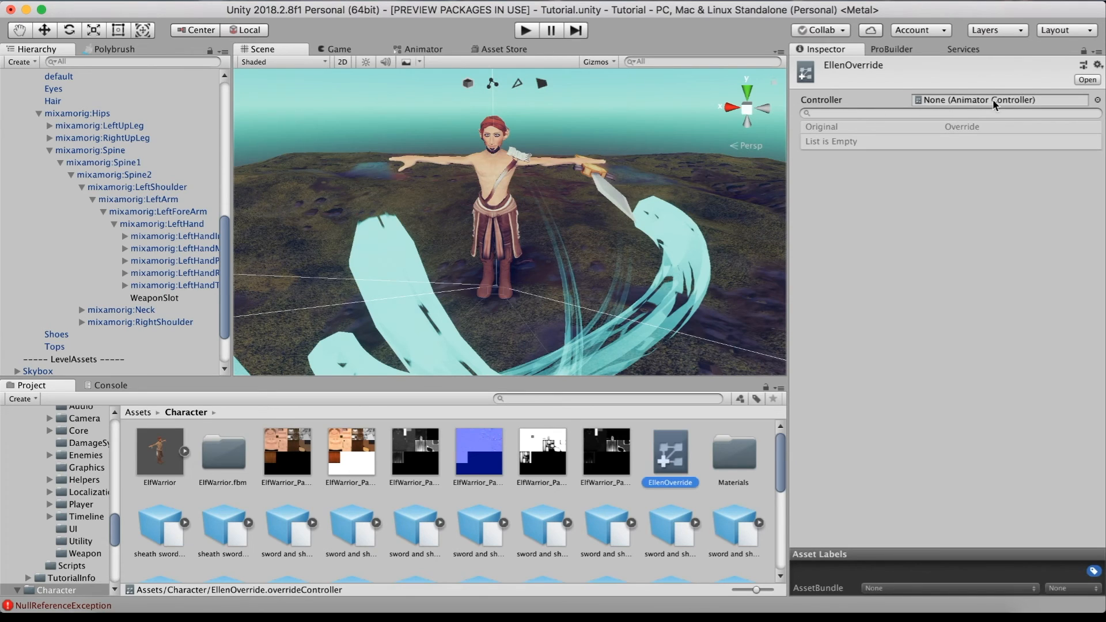
# Step: Set Ellen as the base animator controller of EllenOverride and review its list of original clips
pyautogui.click(1098, 100)
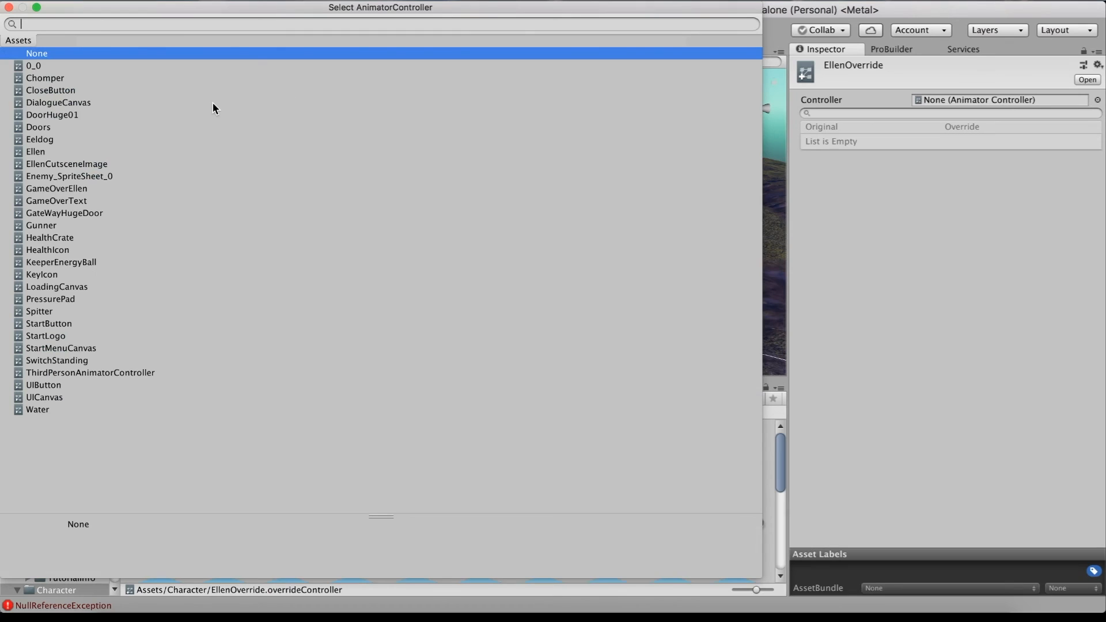
pyautogui.click(36, 152)
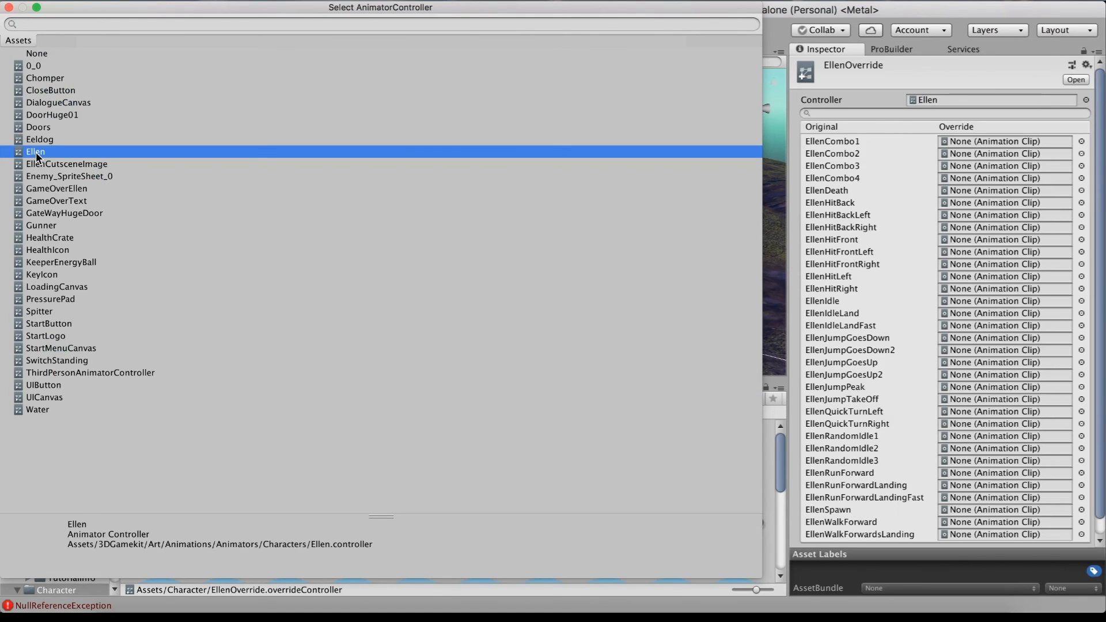
pyautogui.doubleClick(33, 151)
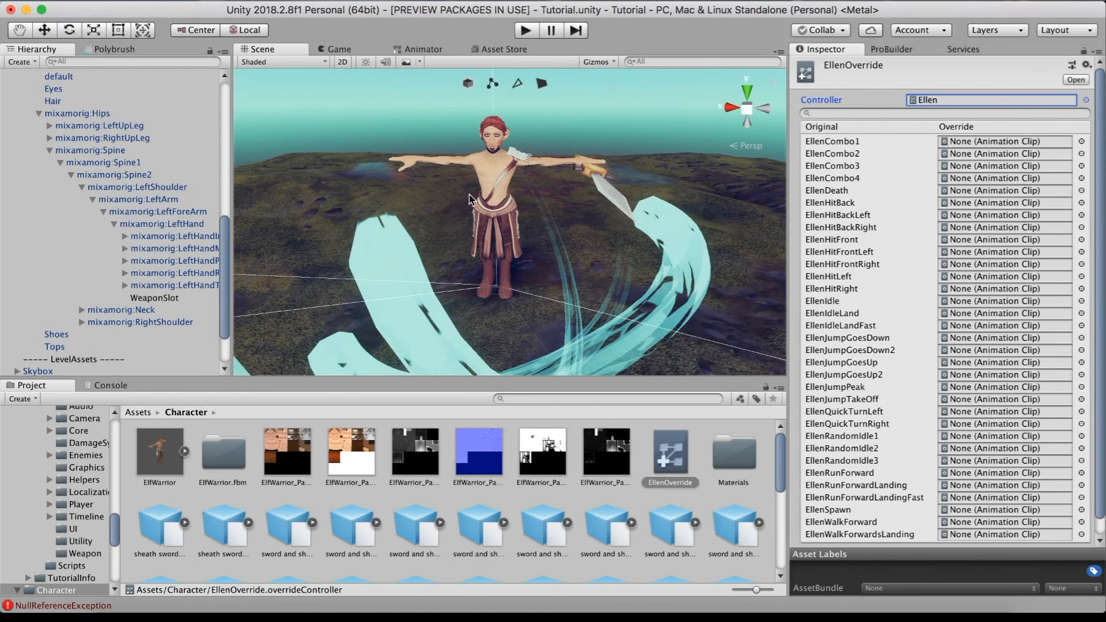
pyautogui.scroll(-1, 908, 245)
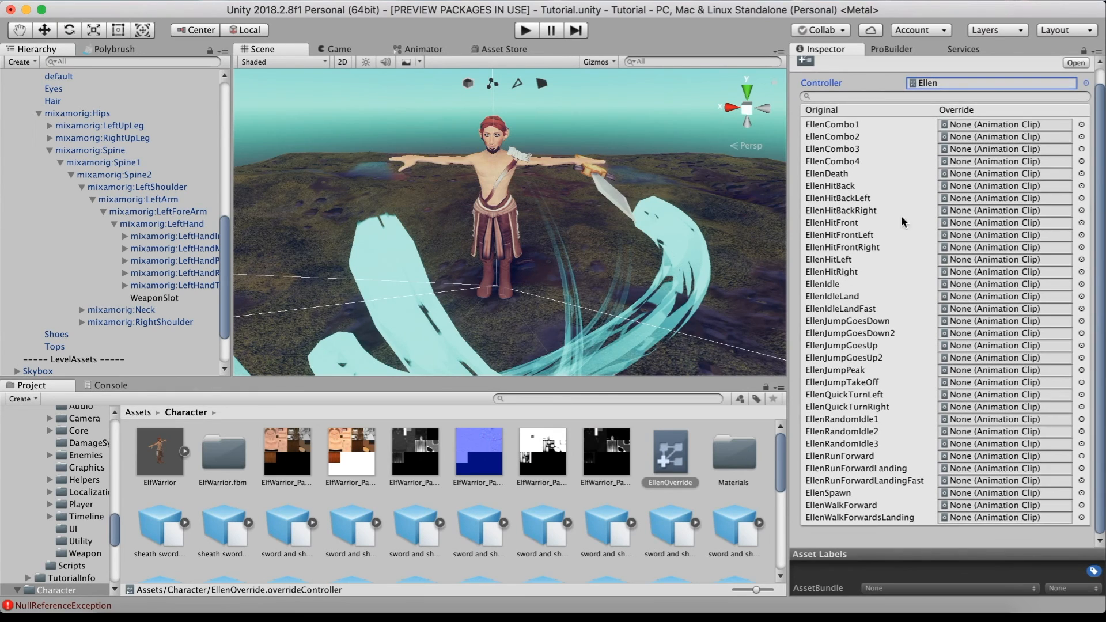
pyautogui.scroll(1, 893, 511)
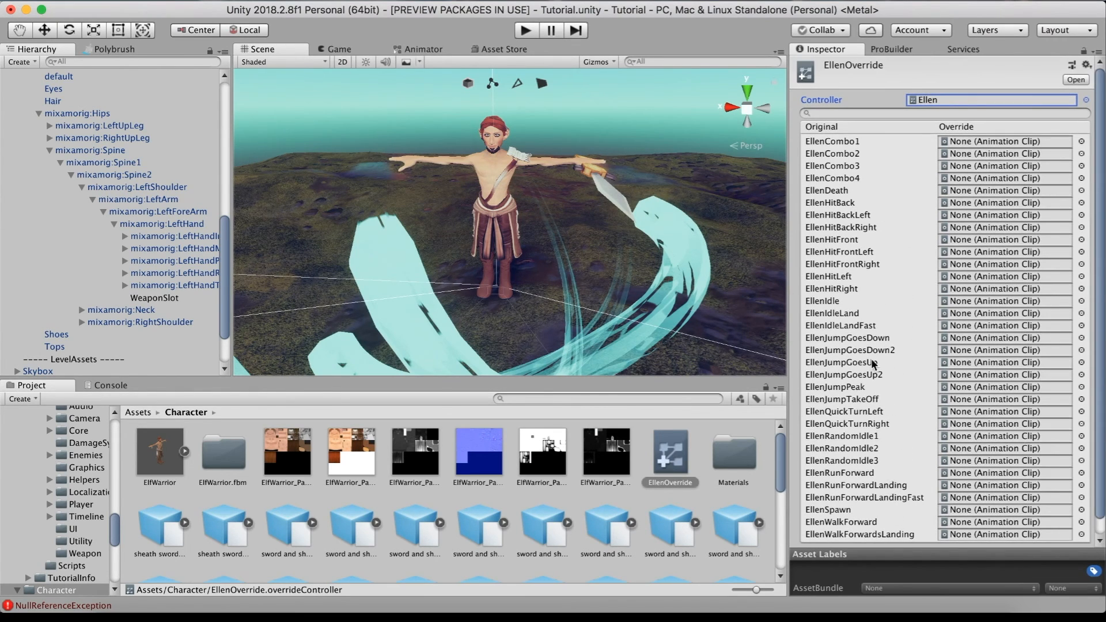
# Step: Assign EllenOverride as the Controller of the Ellen object's Animator
pyautogui.scroll(4, 121, 150)
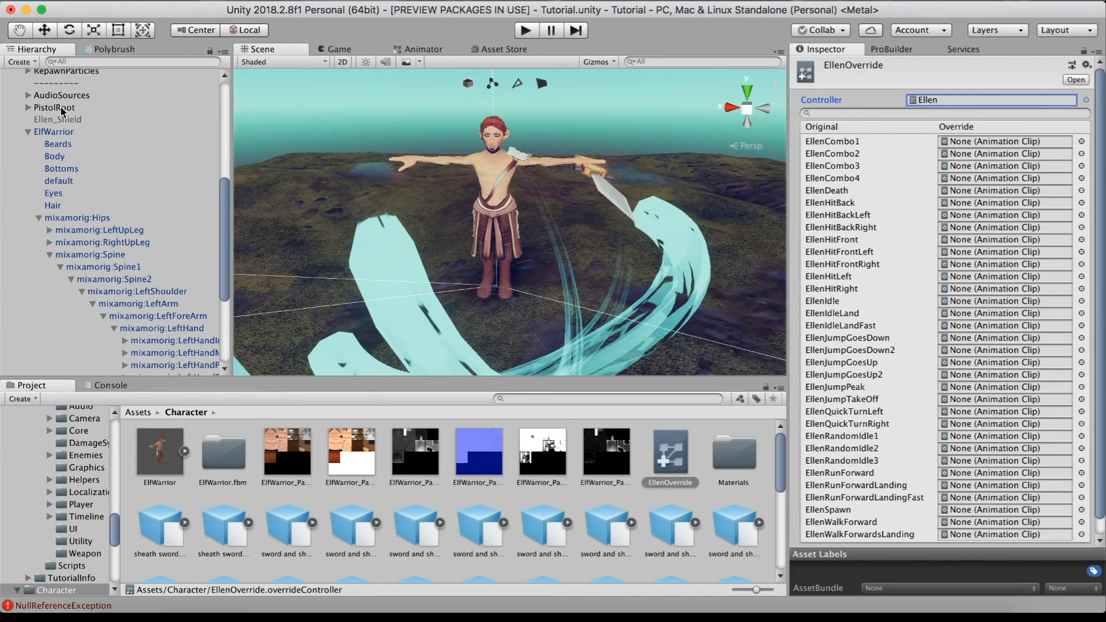
pyautogui.scroll(6, 62, 109)
pyautogui.click(35, 156)
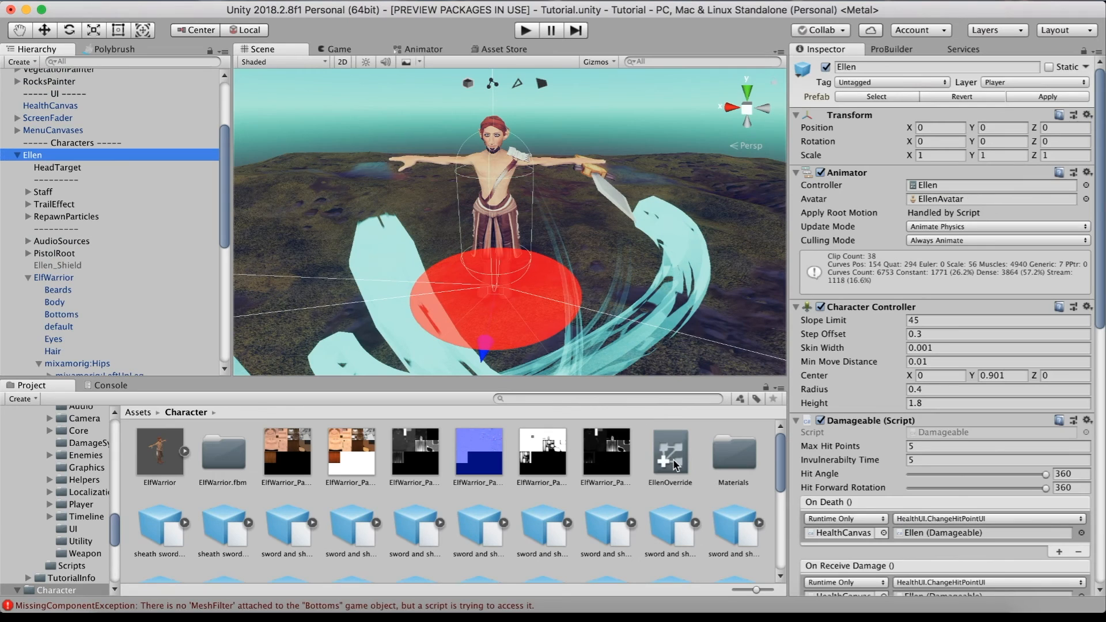
pyautogui.moveTo(673, 459); pyautogui.dragTo(925, 188)
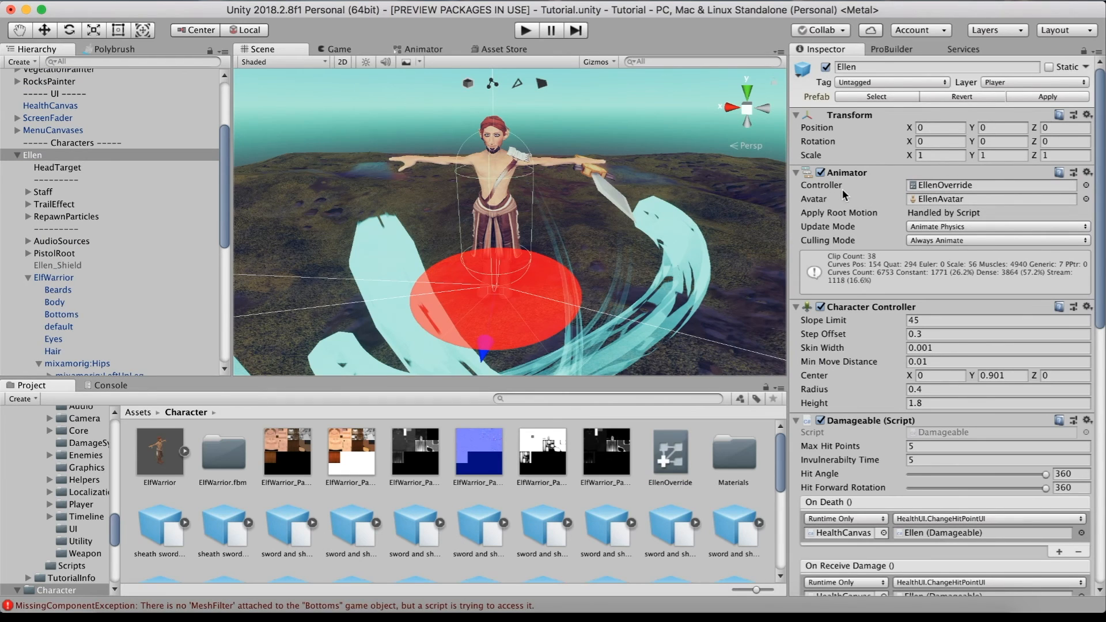
# Step: Keep the Inspector locked on EllenOverride and override EllenIdle with the mixamo.com clip from sword and shield idle
pyautogui.click(672, 455)
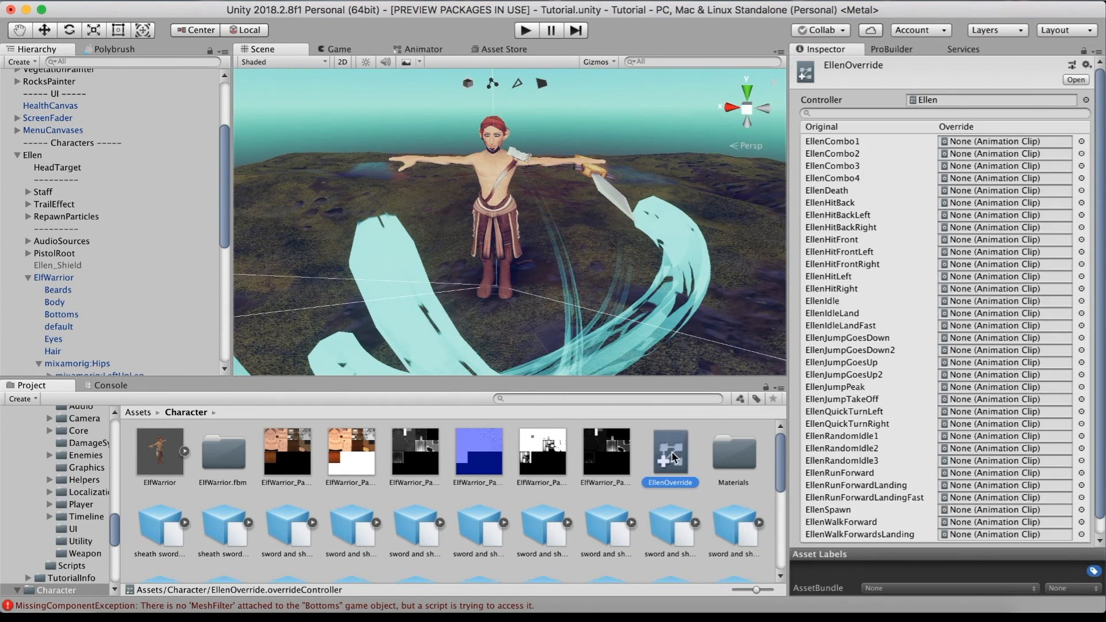
pyautogui.scroll(-1, 921, 331)
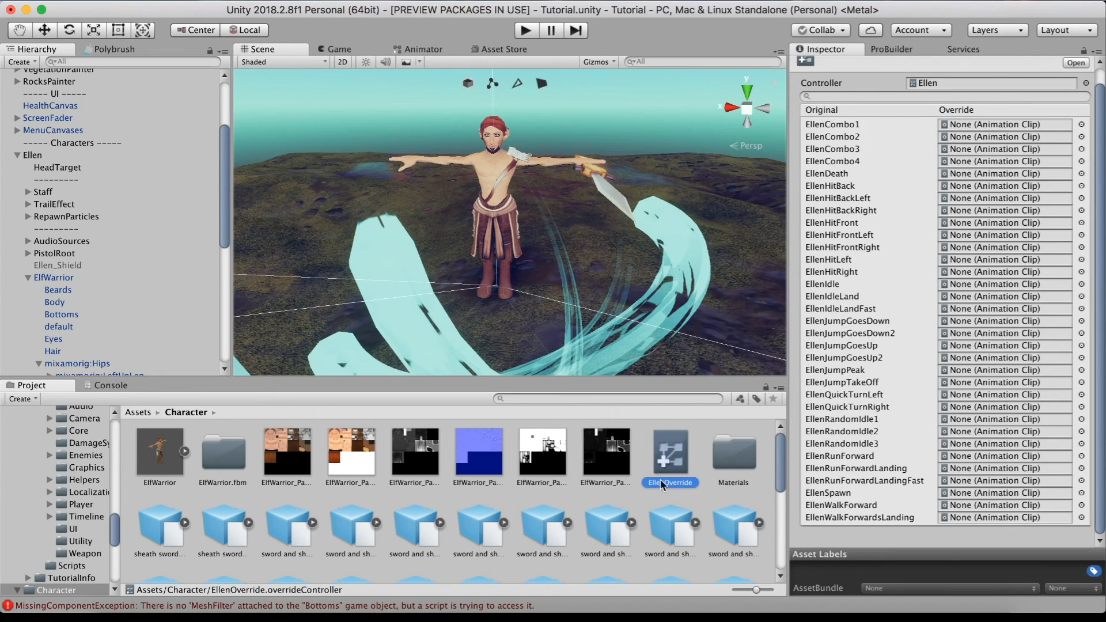
pyautogui.scroll(-3, 557, 539)
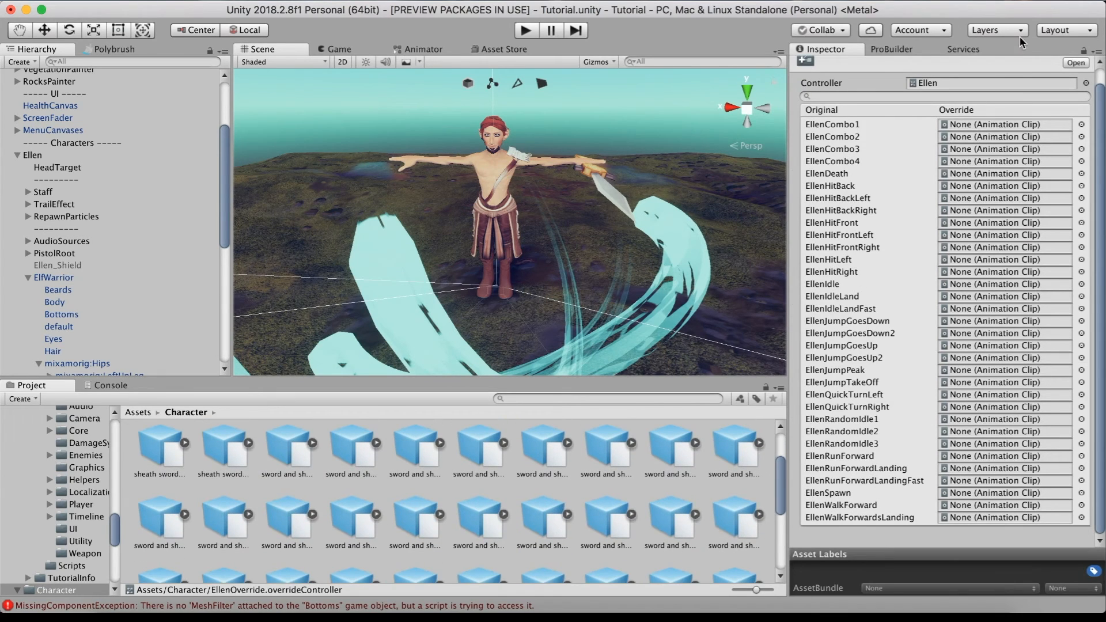
pyautogui.scroll(1, 1031, 193)
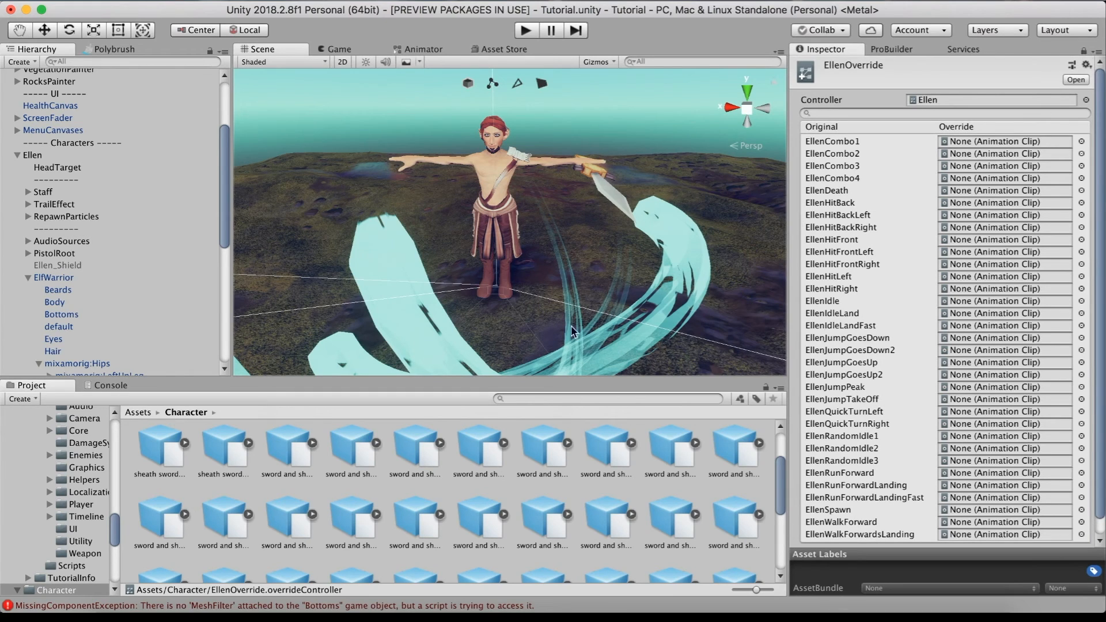
pyautogui.scroll(2, 533, 436)
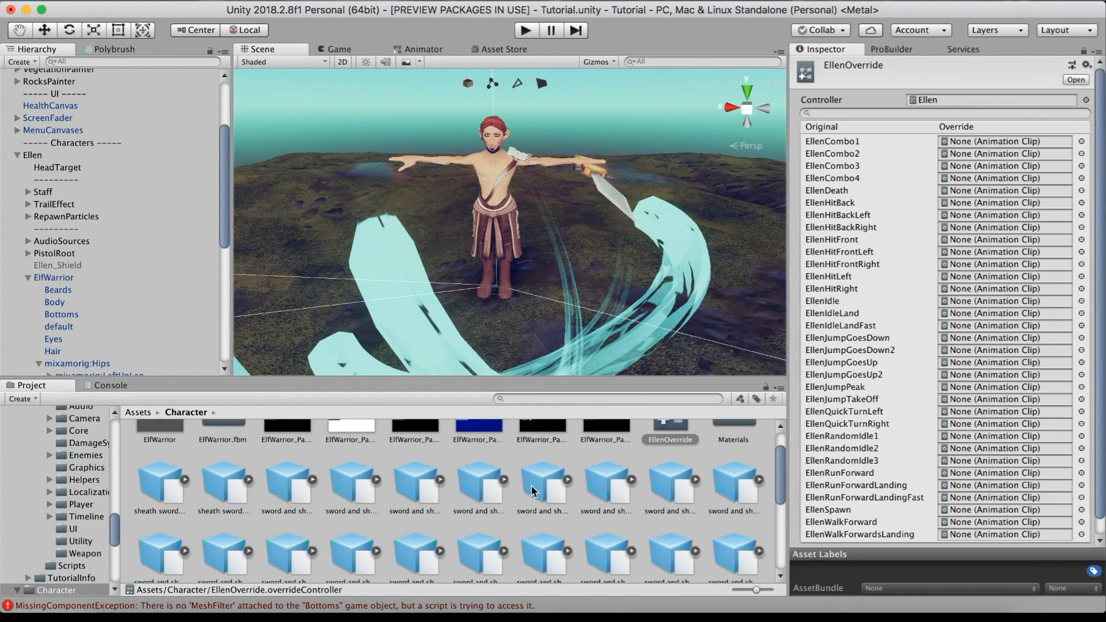
pyautogui.click(345, 491)
pyautogui.scroll(-4, 346, 490)
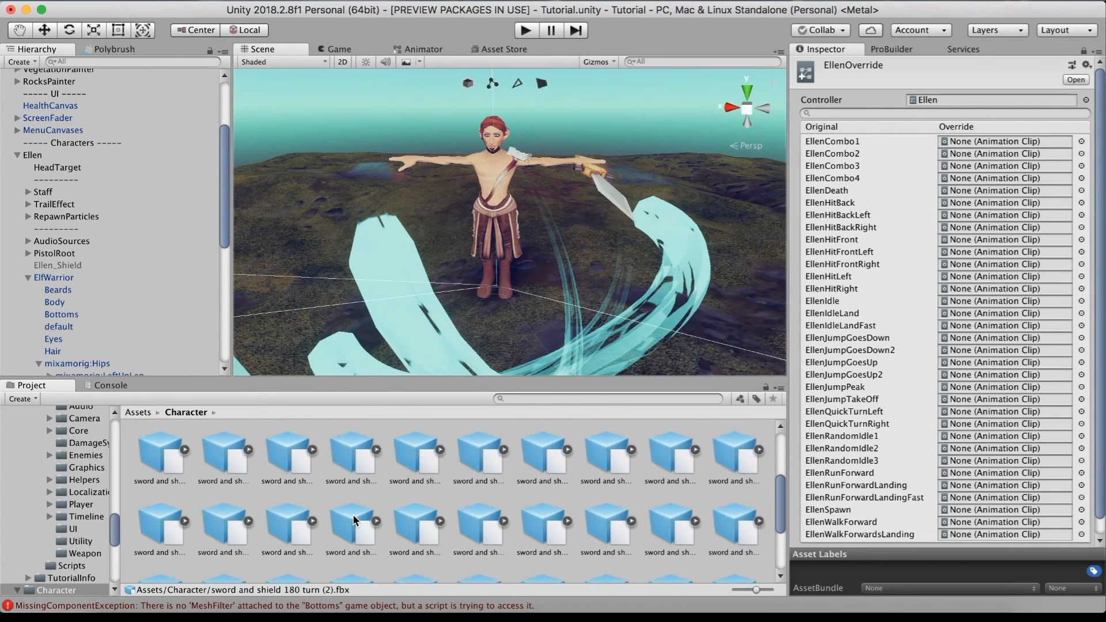
pyautogui.click(354, 521)
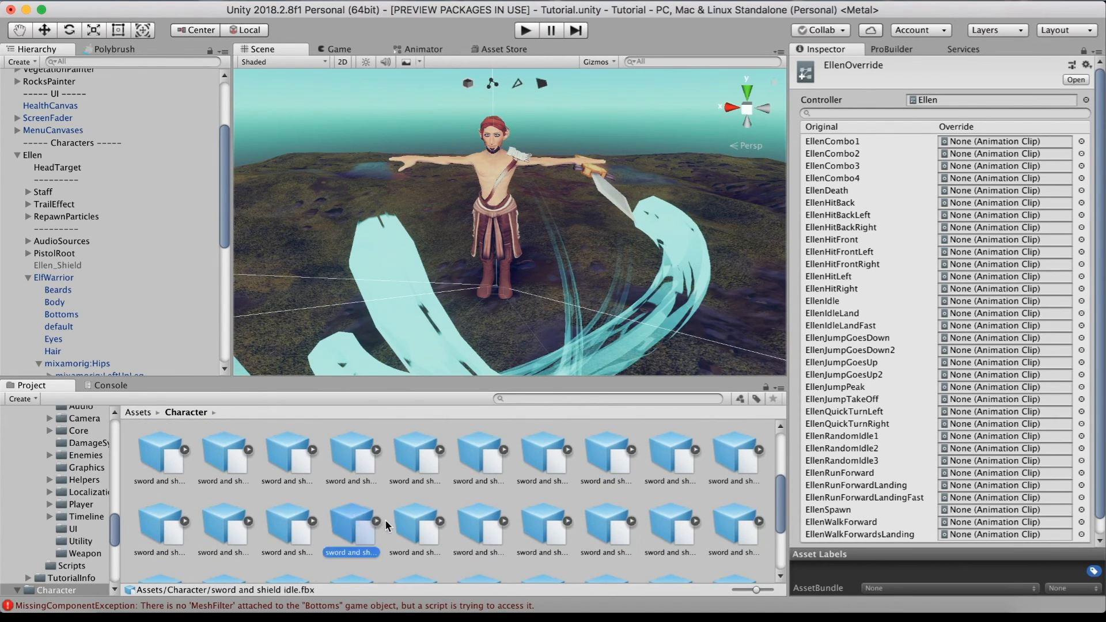
pyautogui.click(377, 521)
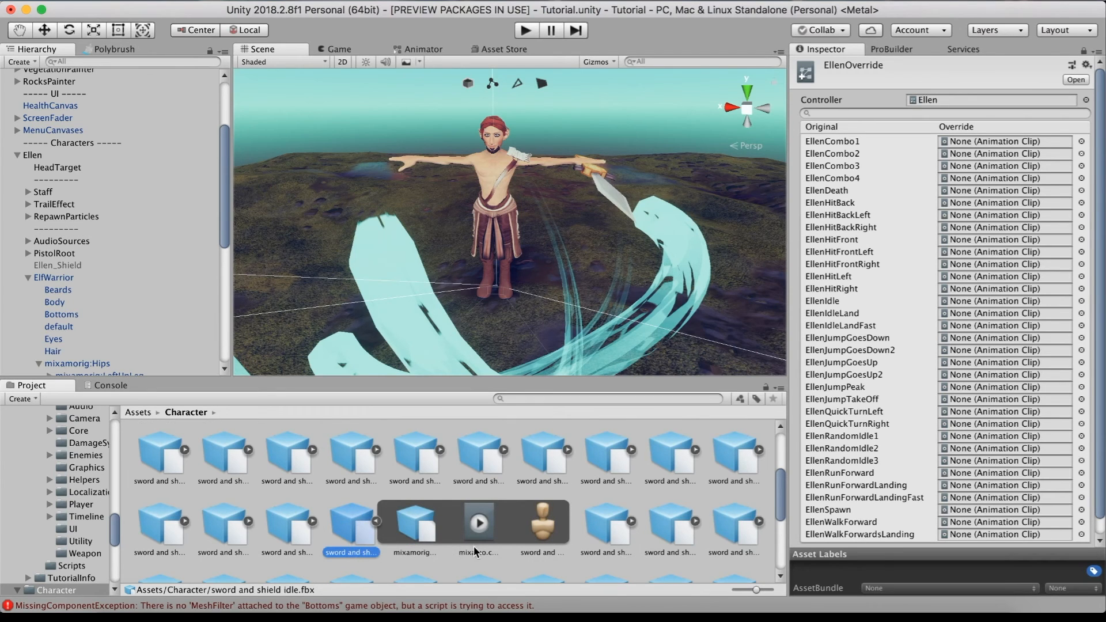
pyautogui.click(482, 526)
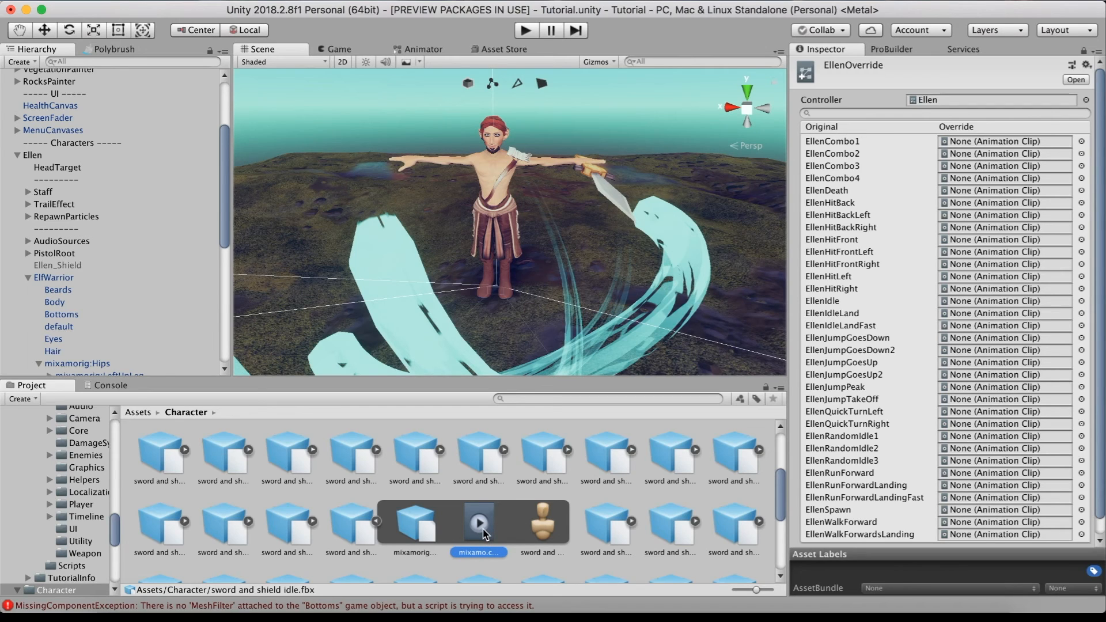
pyautogui.moveTo(477, 523); pyautogui.dragTo(952, 306)
# Step: Override EllenWalkForward and EllenWalkForwardsLanding with a mixamo.com clip from the sword and shield models
pyautogui.scroll(-1, 620, 544)
pyautogui.click(631, 491)
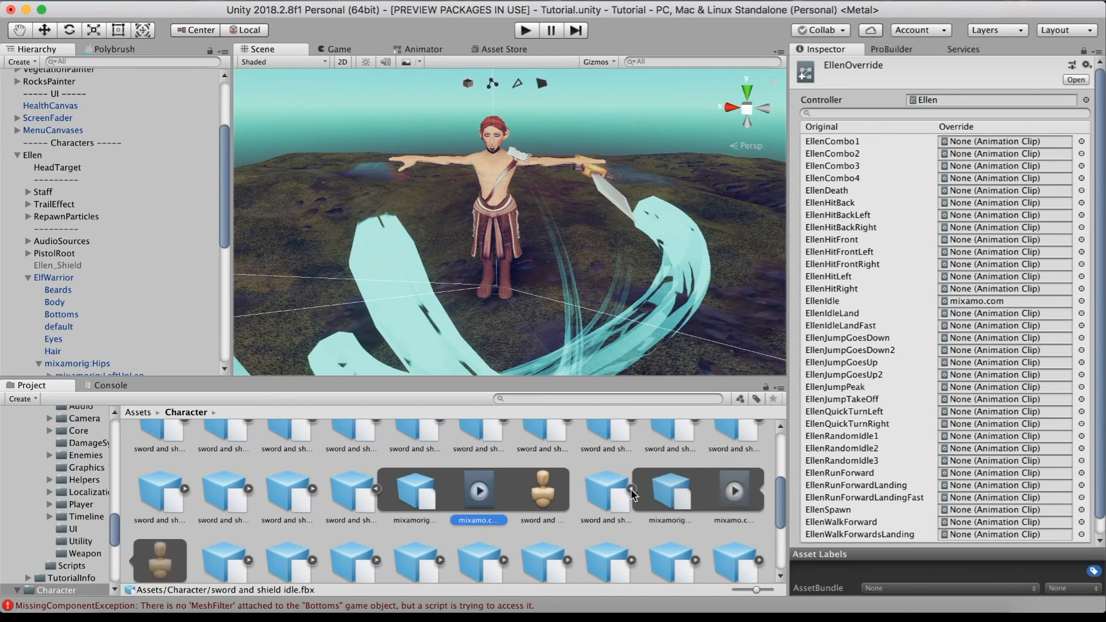
pyautogui.click(732, 492)
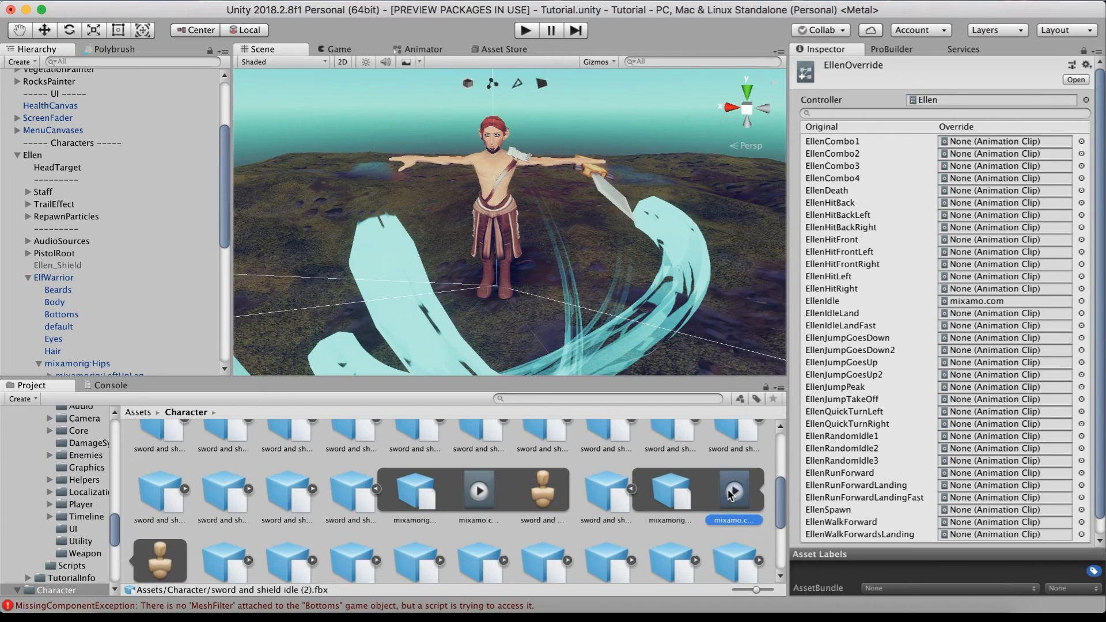
pyautogui.scroll(1, 732, 496)
pyautogui.moveTo(478, 540); pyautogui.dragTo(941, 508)
# Step: Preview the animation clips of the sword and shield turn and sword and shield slash models
pyautogui.click(311, 540)
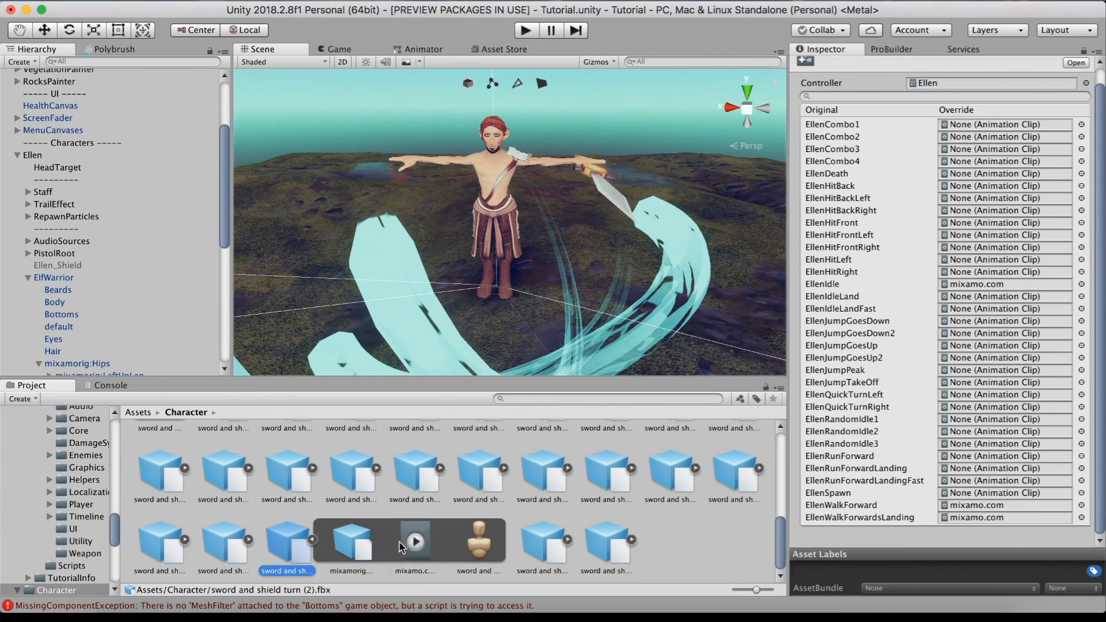
pyautogui.click(415, 541)
pyautogui.click(248, 540)
pyautogui.click(350, 541)
pyautogui.click(803, 360)
pyautogui.click(311, 468)
pyautogui.click(415, 469)
pyautogui.click(803, 360)
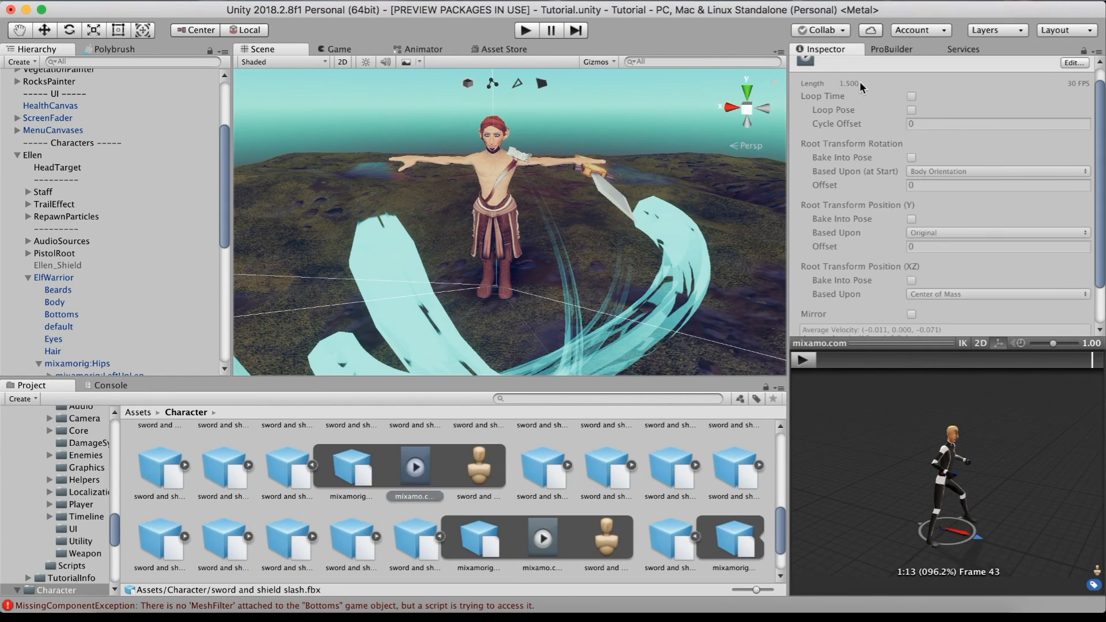
# Step: Lock the Inspector on EllenOverride again and assign sword and shield clips to EllenCombo1, EllenRunForward and EllenRunForwardLandingFast
pyautogui.scroll(10, 430, 526)
pyautogui.click(670, 452)
pyautogui.click(1083, 50)
pyautogui.scroll(-10, 417, 495)
pyautogui.moveTo(416, 465); pyautogui.dragTo(1002, 141)
pyautogui.scroll(-3, 1003, 460)
pyautogui.moveTo(542, 464); pyautogui.dragTo(1002, 456)
# Step: Override EllenRandomIdle1 with the sword and shield idle (3) clip, and assign other sword and shield clips to EllenRandomIdle2 and EllenDeath
pyautogui.scroll(5, 415, 495)
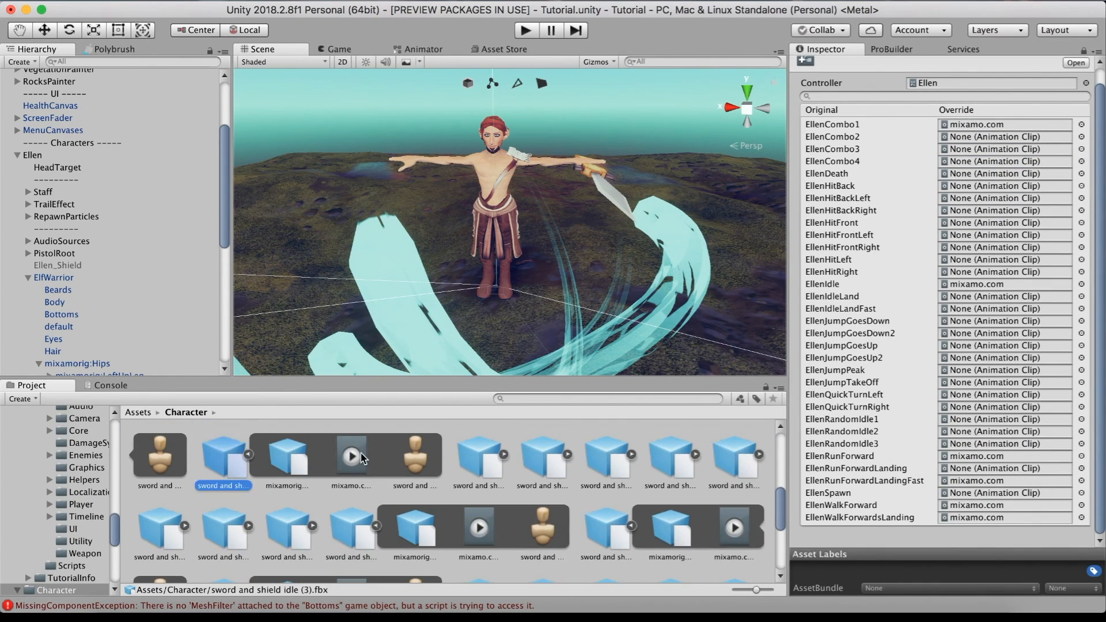
pyautogui.moveTo(355, 461); pyautogui.dragTo(1002, 419)
pyautogui.click(737, 469)
pyautogui.moveTo(737, 468); pyautogui.dragTo(1002, 431)
pyautogui.click(248, 459)
pyautogui.moveTo(352, 461); pyautogui.dragTo(1002, 174)
# Step: Try to override EllenQuickTurnRight and EllenQuickTurnLeft with sword and shield 180 turn clips
pyautogui.scroll(2, 634, 478)
pyautogui.click(695, 459)
pyautogui.scroll(5, 338, 481)
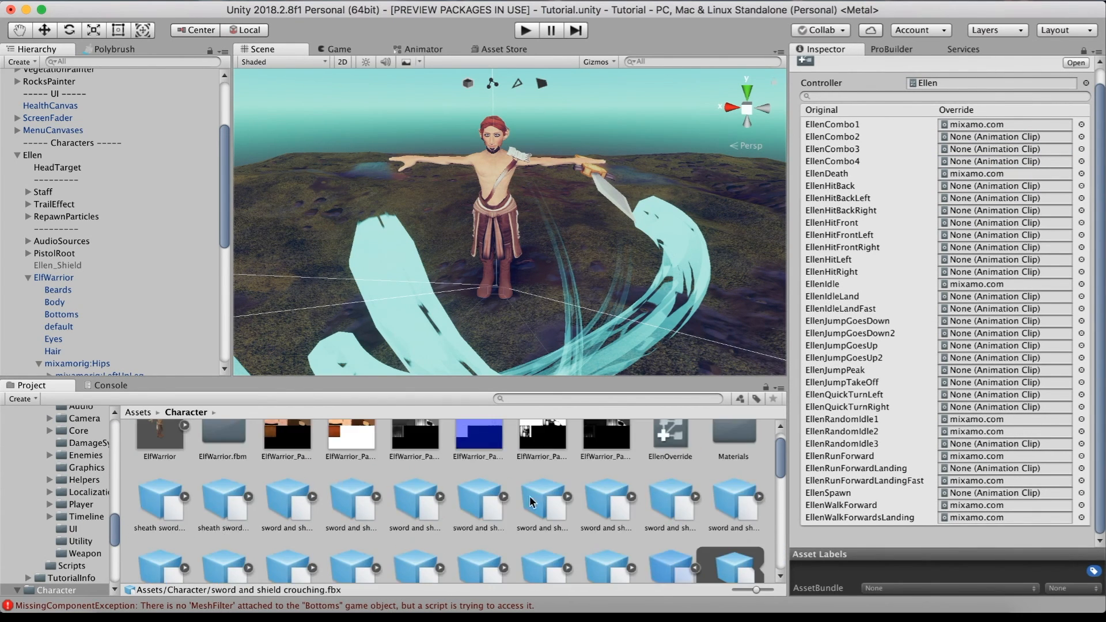
pyautogui.click(312, 496)
pyautogui.moveTo(426, 501); pyautogui.dragTo(1002, 407)
pyautogui.click(567, 496)
pyautogui.moveTo(669, 498); pyautogui.dragTo(1002, 394)
# Step: Override EllenCombo2, EllenCombo3 and EllenCombo4 with sword and shield attack clips, using attack (3) for EllenCombo4
pyautogui.click(630, 496)
pyautogui.moveTo(734, 498); pyautogui.dragTo(988, 139)
pyautogui.moveTo(350, 500); pyautogui.dragTo(1002, 149)
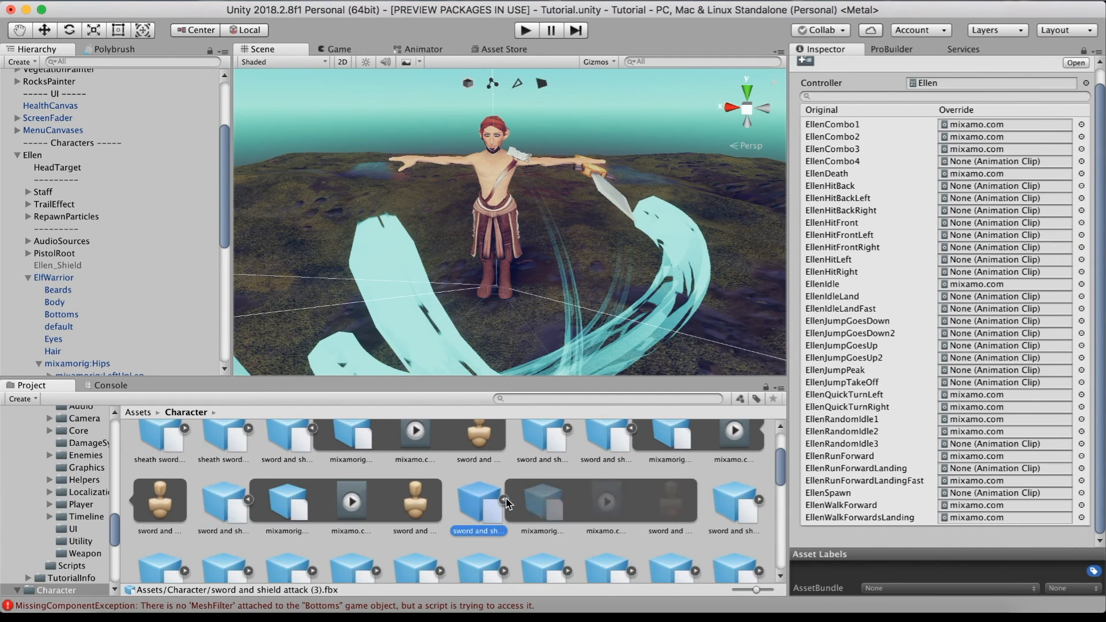
pyautogui.moveTo(606, 500); pyautogui.dragTo(1002, 161)
# Step: Assign sword and shield clips to EllenHitFront, EllenHitBack and their left and right variants in EllenOverride
pyautogui.click(377, 508)
pyautogui.moveTo(479, 510); pyautogui.dragTo(1002, 223)
pyautogui.moveTo(479, 510); pyautogui.dragTo(1003, 247)
pyautogui.click(631, 508)
pyautogui.moveTo(734, 510); pyautogui.dragTo(979, 186)
pyautogui.moveTo(734, 509); pyautogui.dragTo(1002, 198)
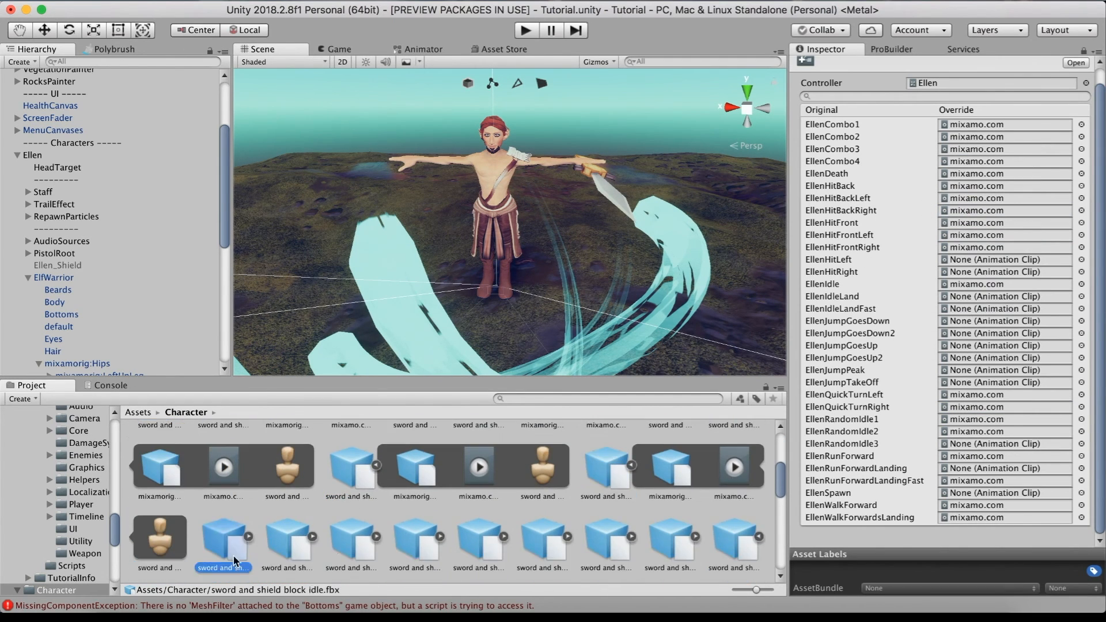
# Step: Assign sword and shield clips to EllenHitLeft and EllenHitRight in EllenOverride
pyautogui.scroll(-5, 304, 509)
pyautogui.click(734, 536)
pyautogui.click(759, 465)
pyautogui.moveTo(224, 536); pyautogui.dragTo(1002, 260)
pyautogui.moveTo(224, 536); pyautogui.dragTo(1002, 272)
# Step: Assign sword and shield clips to EllenRandomIdle3 and EllenSpawn in EllenOverride
pyautogui.click(543, 521)
pyautogui.click(670, 521)
pyautogui.click(696, 519)
pyautogui.scroll(-3, 695, 520)
pyautogui.scroll(-4, 543, 497)
pyautogui.click(543, 487)
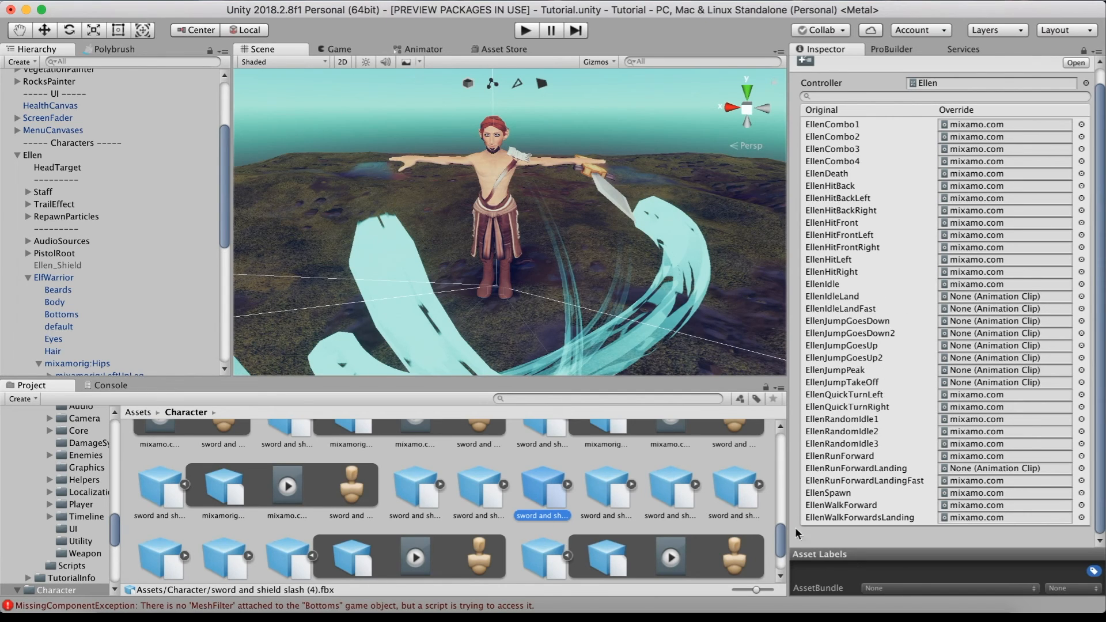
pyautogui.scroll(-2, 549, 479)
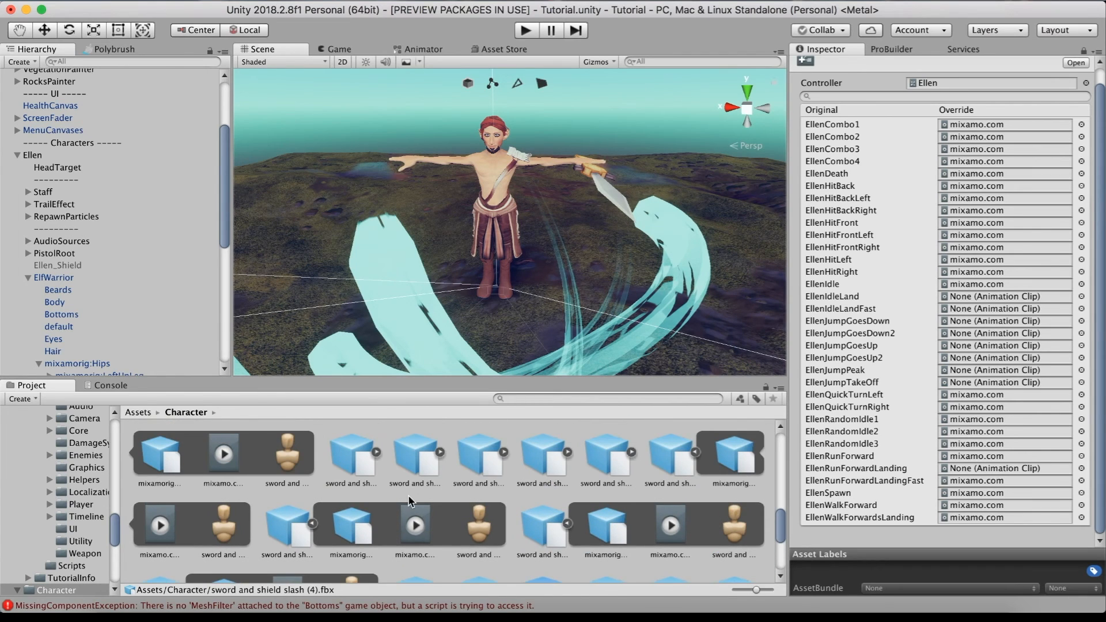
pyautogui.scroll(3, 407, 496)
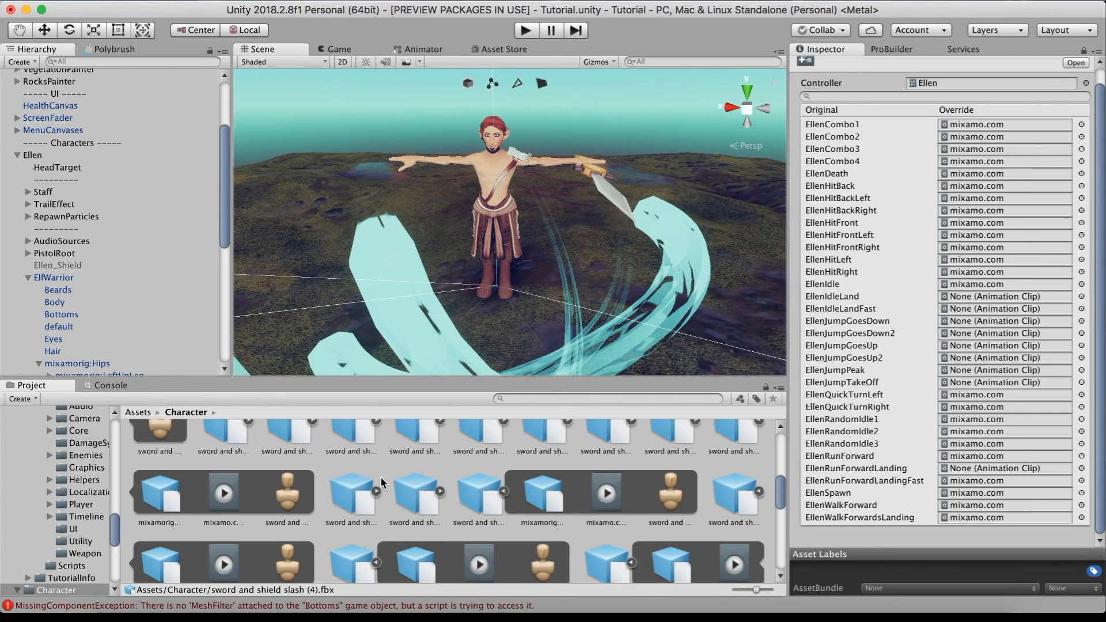
pyautogui.scroll(1, 380, 475)
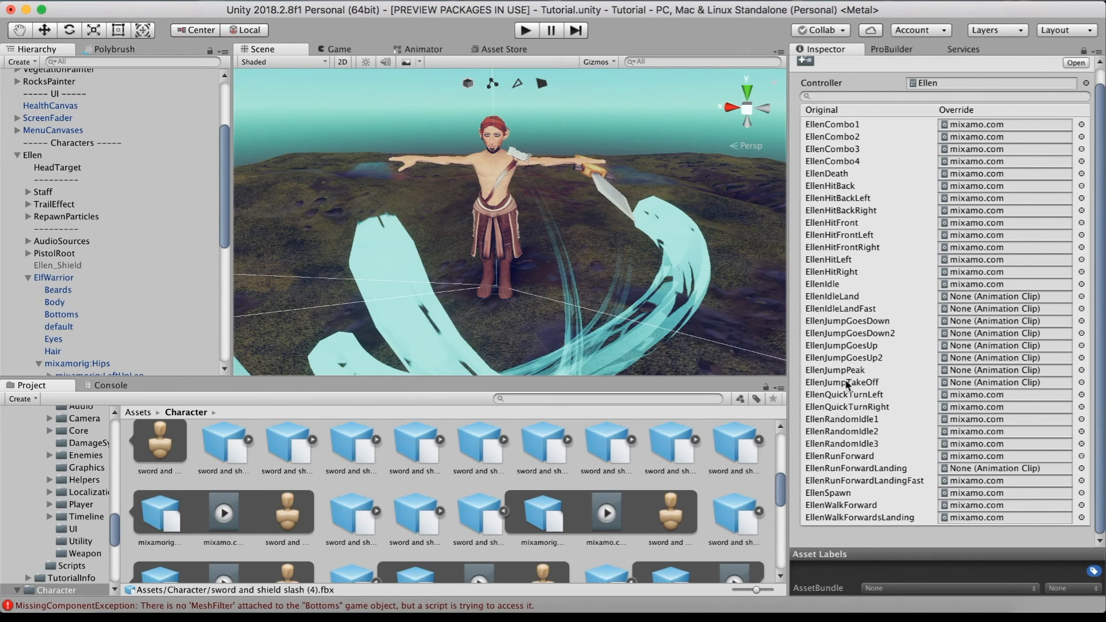
pyautogui.scroll(1, 860, 295)
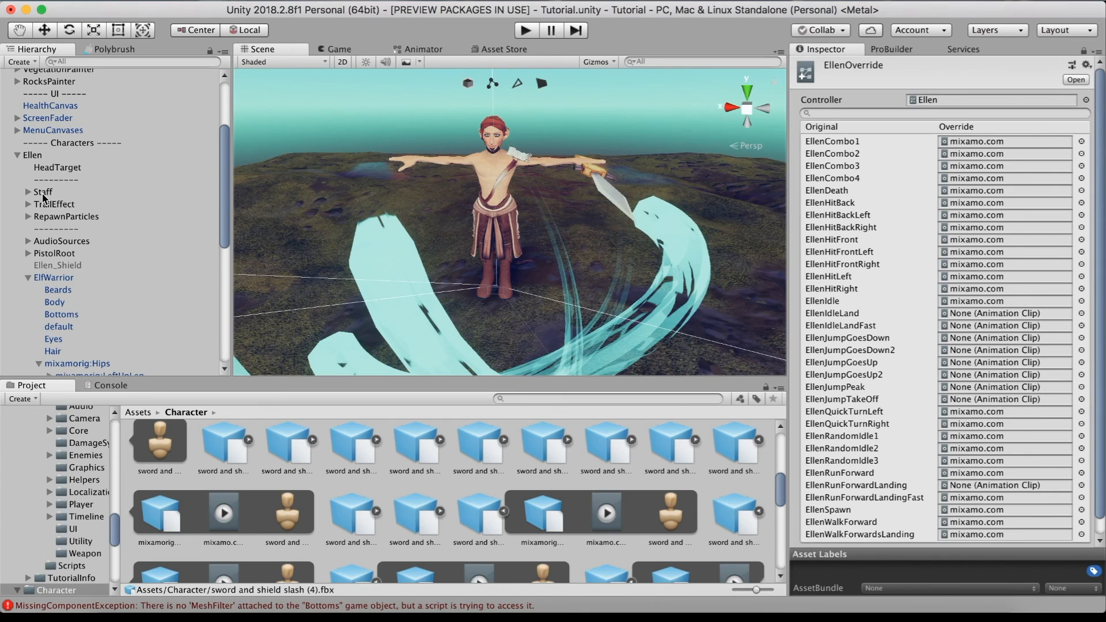
# Step: Unlock the Inspector from EllenOverride and show the components of the Ellen character object
pyautogui.click(30, 156)
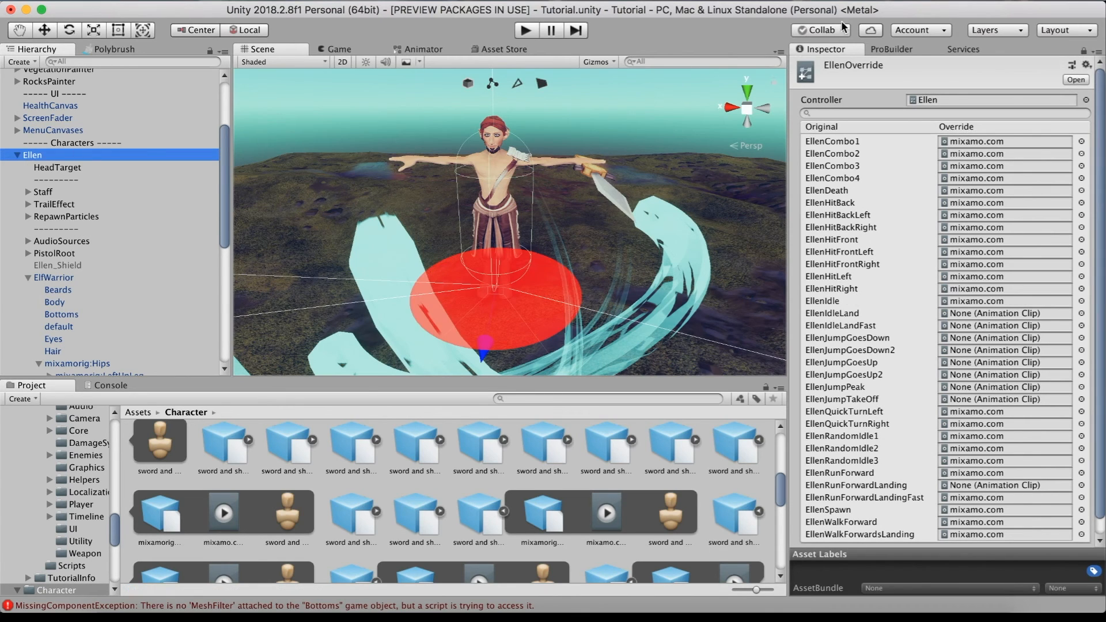
pyautogui.click(1084, 51)
pyautogui.keyDown('alt'); pyautogui.moveTo(607, 161); pyautogui.dragTo(666, 78); pyautogui.keyUp('alt')
pyautogui.scroll(3, 665, 78)
pyautogui.keyDown('alt'); pyautogui.moveTo(593, 181); pyautogui.dragTo(702, 281); pyautogui.keyUp('alt')
pyautogui.scroll(-10, 702, 275)
pyautogui.scroll(5, 701, 276)
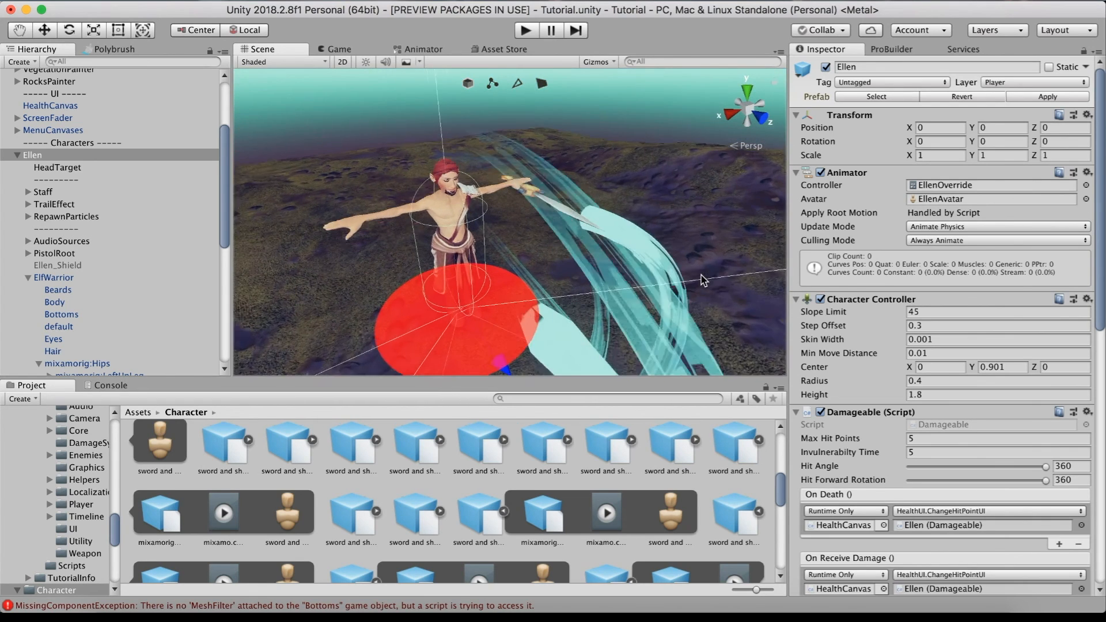
pyautogui.scroll(-9, 54, 240)
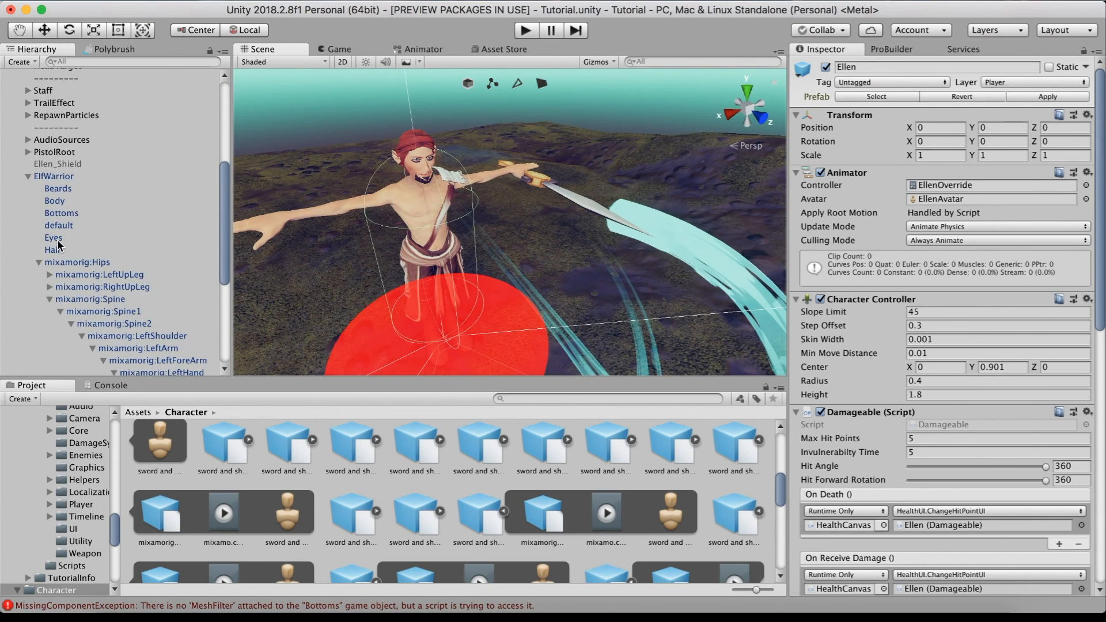
# Step: Place the Staff at the ElfWarrior's right hand, at position 0.9984786, 1.475542, 0.142574 and rotation -2.078, 5.288, -90.425
pyautogui.moveTo(167, 337); pyautogui.dragTo(166, 362)
pyautogui.click(1098, 114)
pyautogui.click(1071, 183)
pyautogui.scroll(10, 124, 230)
pyautogui.moveTo(44, 94); pyautogui.dragTo(155, 353)
pyautogui.click(1098, 114)
pyautogui.click(1098, 115)
pyautogui.click(1085, 193)
pyautogui.click(154, 353)
pyautogui.moveTo(461, 247); pyautogui.dragTo(501, 254)
pyautogui.press('w')
pyautogui.keyDown('alt'); pyautogui.moveTo(323, 196); pyautogui.dragTo(489, 219); pyautogui.keyUp('alt')
pyautogui.moveTo(755, 277); pyautogui.dragTo(645, 259)
pyautogui.keyDown('alt'); pyautogui.moveTo(518, 241); pyautogui.dragTo(640, 305); pyautogui.keyUp('alt')
pyautogui.click(143, 367)
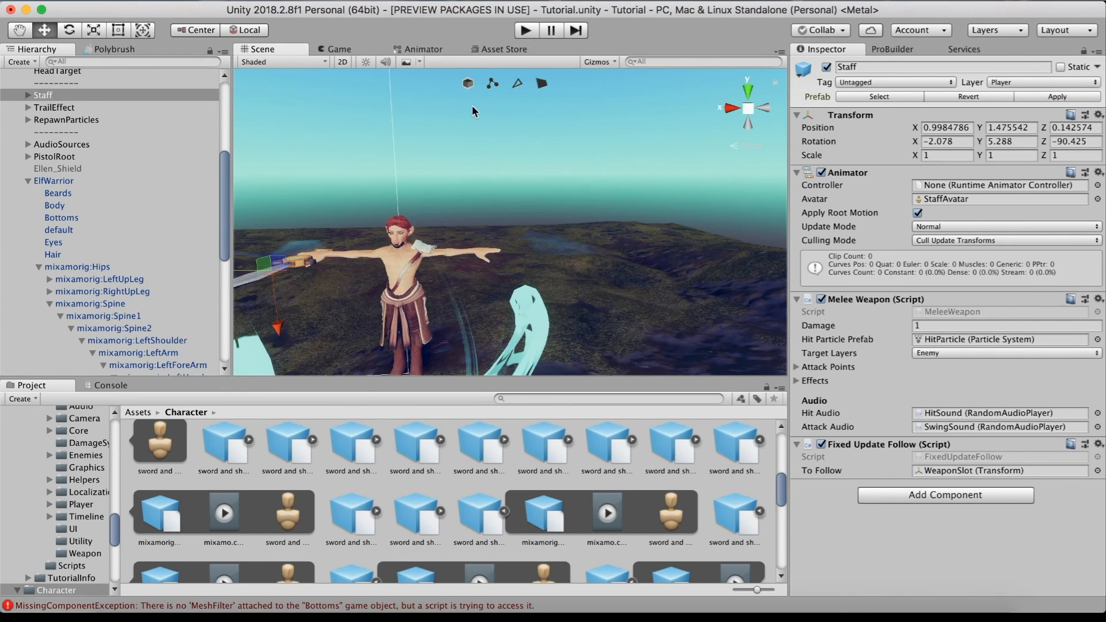
# Step: Run the game and test the ElfWarrior's running and jumping animations
pyautogui.click(526, 30)
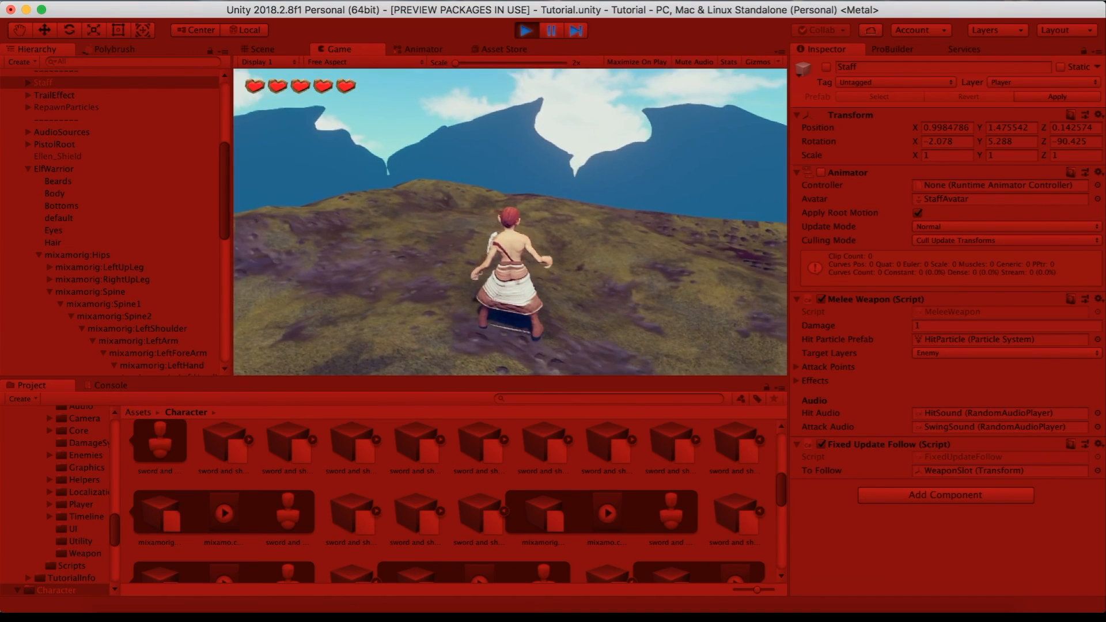
pyautogui.press('w')
pyautogui.press('d')
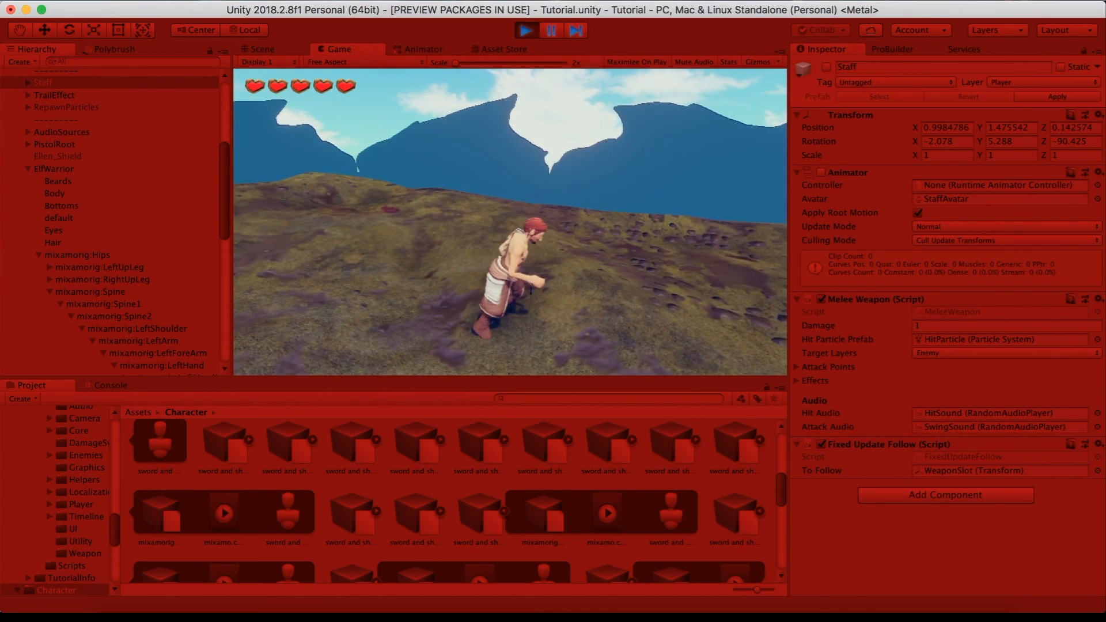
pyautogui.press('a')
pyautogui.press('w')
pyautogui.press('d')
pyautogui.press('space')
pyautogui.press('a')
pyautogui.press('space')
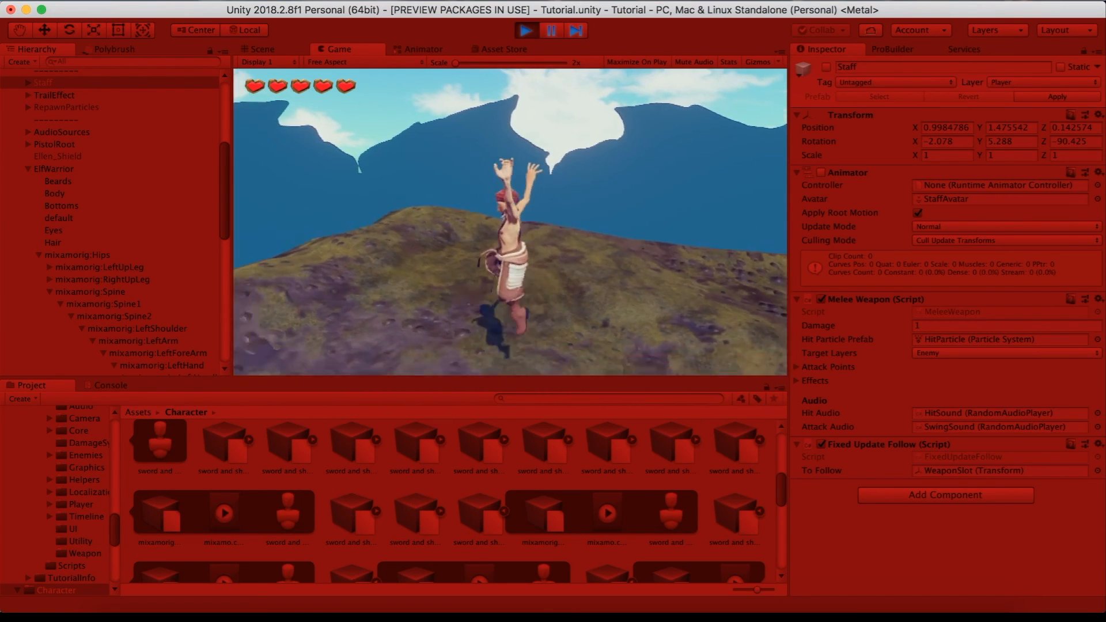
# Step: Test the ElfWarrior's turning, running and idle animations in every direction, and stop the game
pyautogui.press('w')
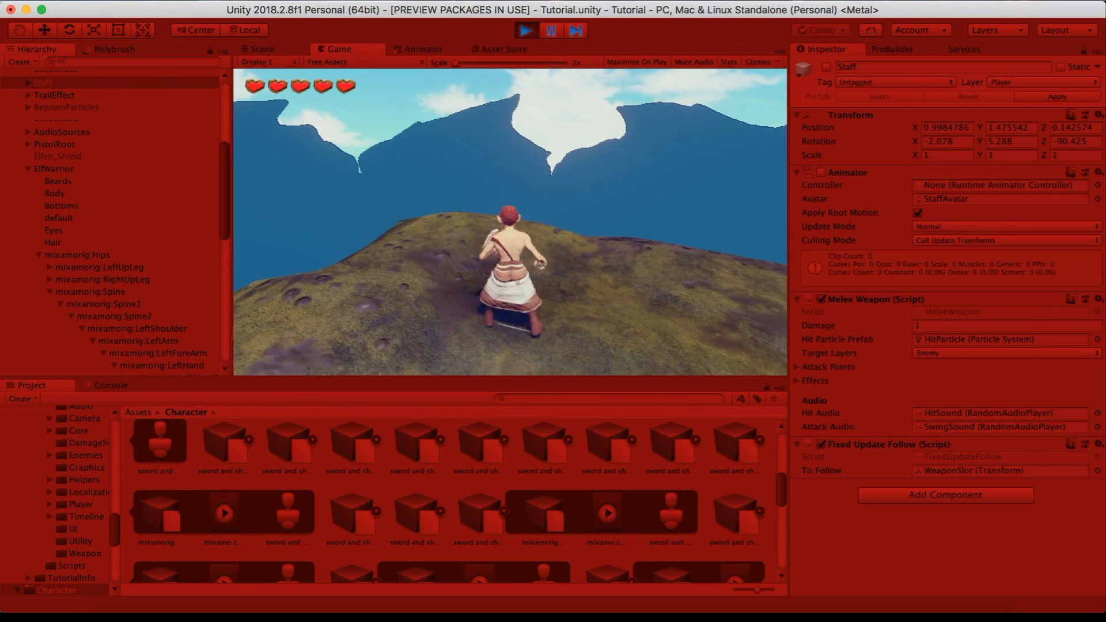
pyautogui.press('s')
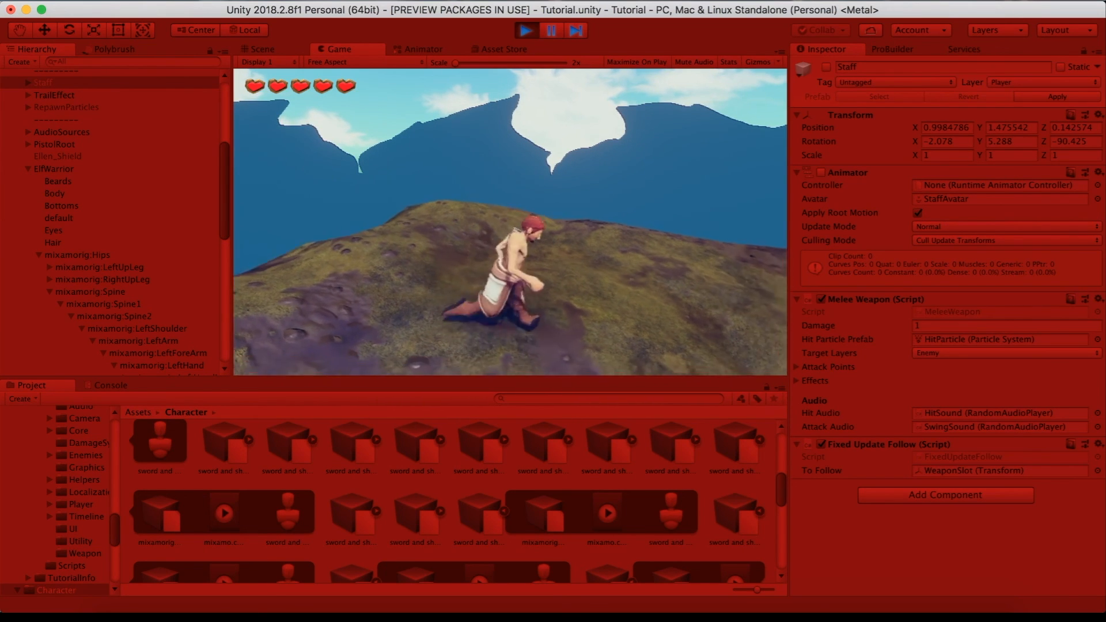
pyautogui.press('d')
pyautogui.press('d')
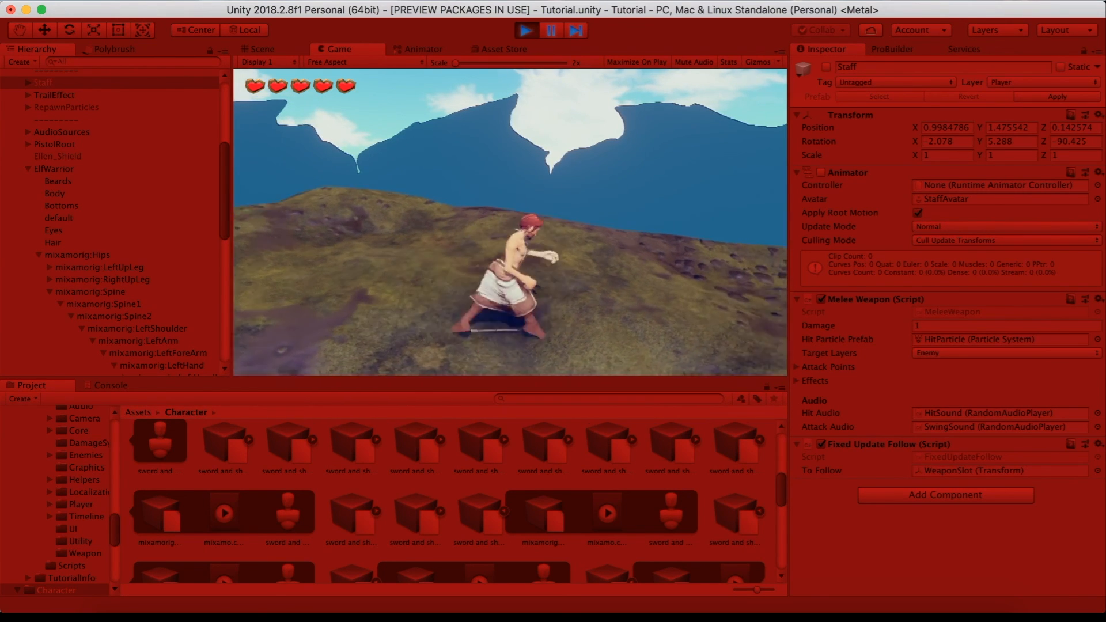
pyautogui.press('s')
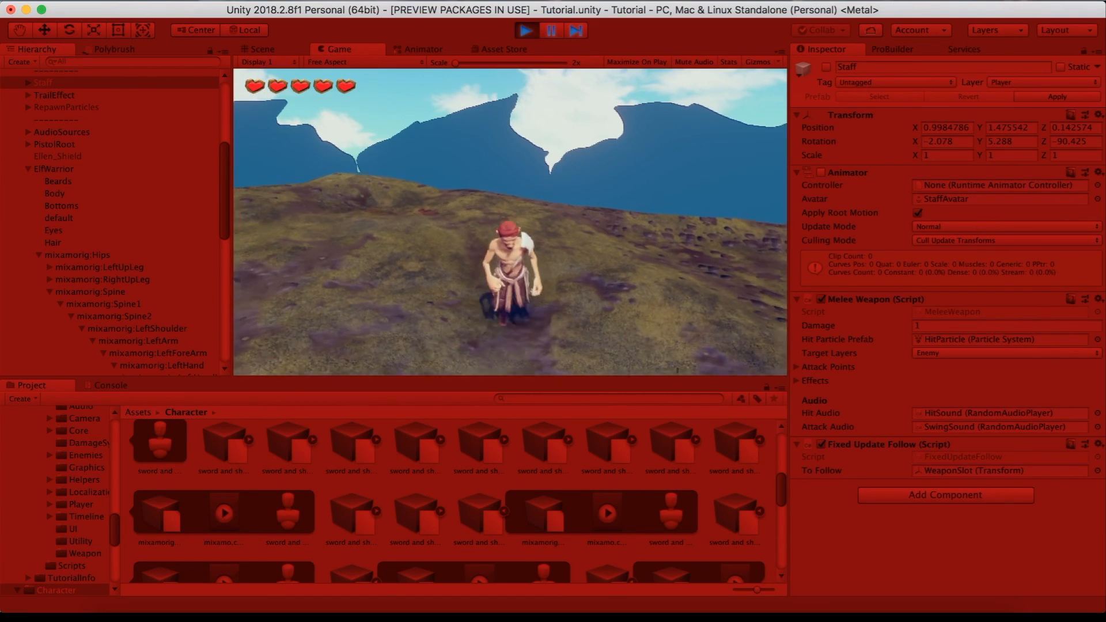
pyautogui.press('a')
pyautogui.press('a')
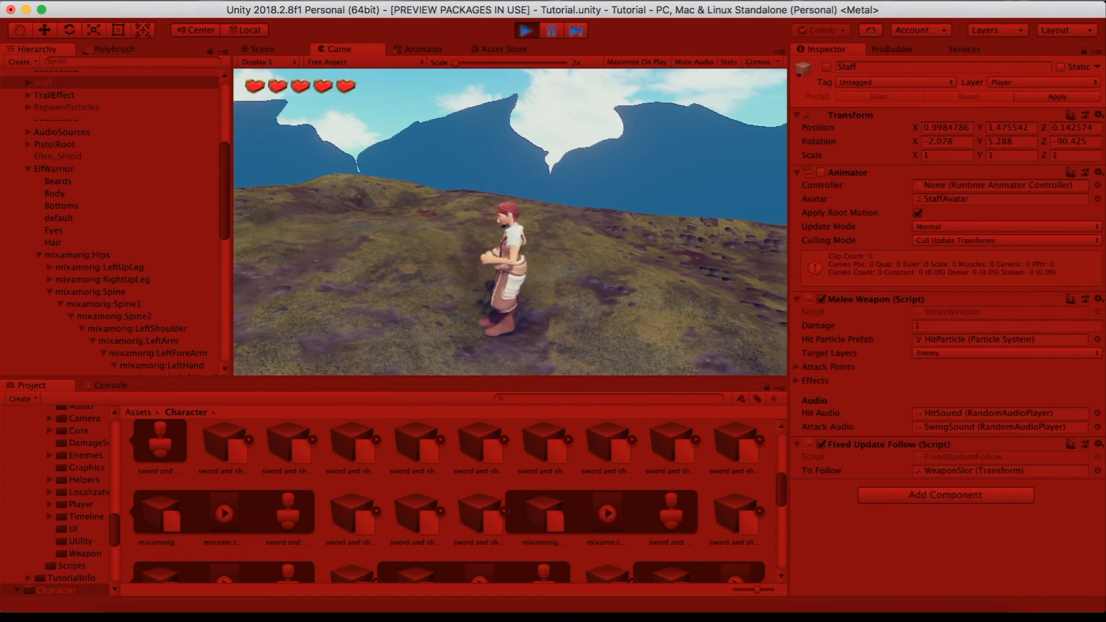
pyautogui.press('w')
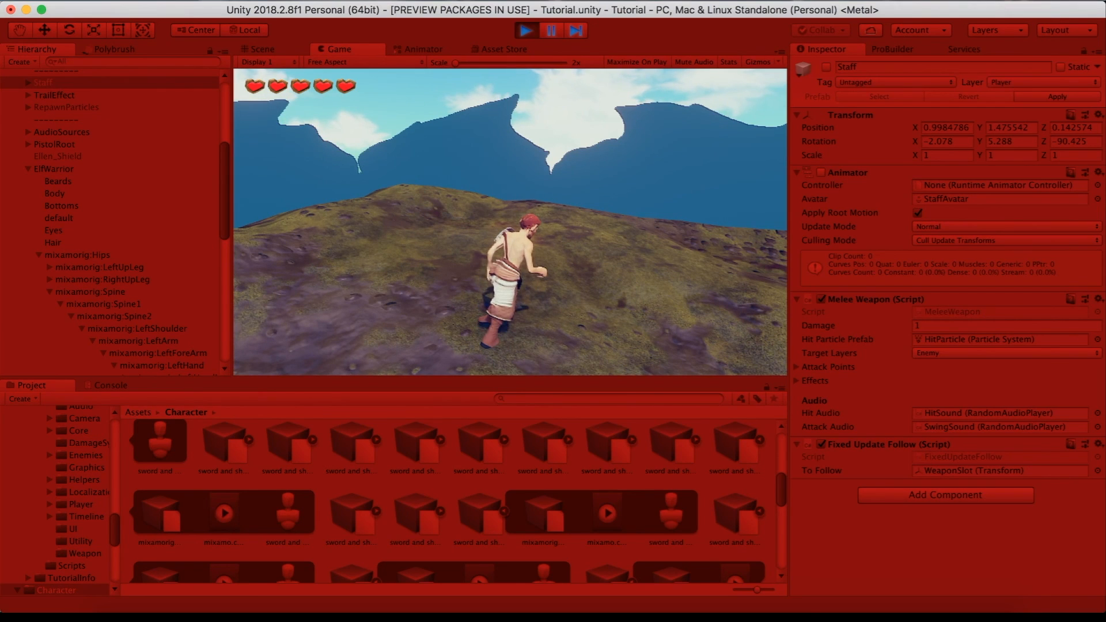
pyautogui.press('s')
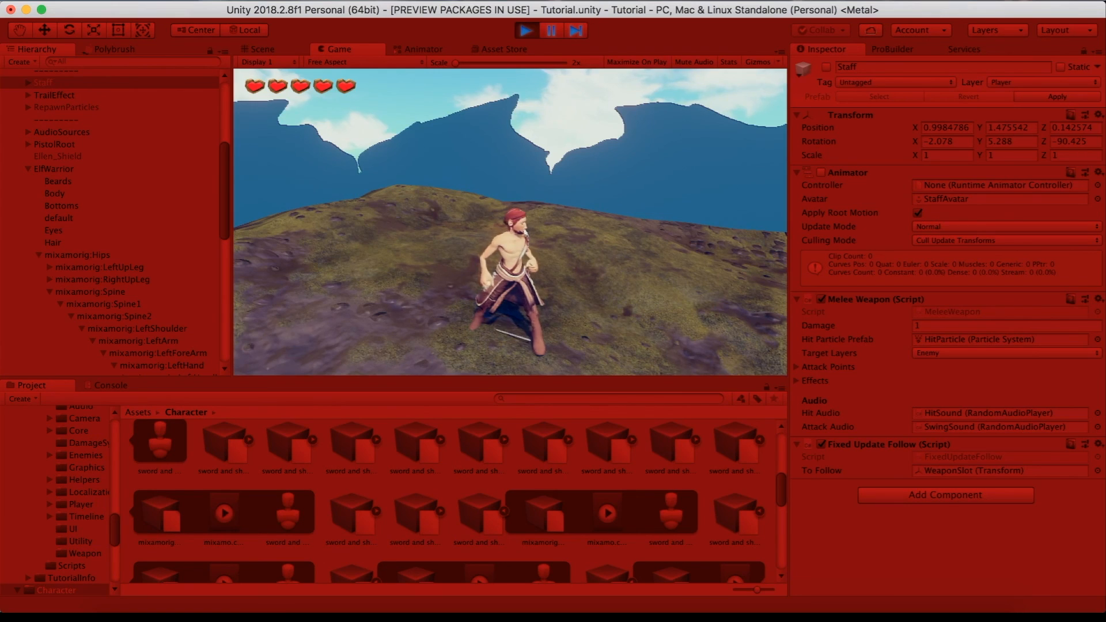
pyautogui.press('Escape')
pyautogui.click(525, 30)
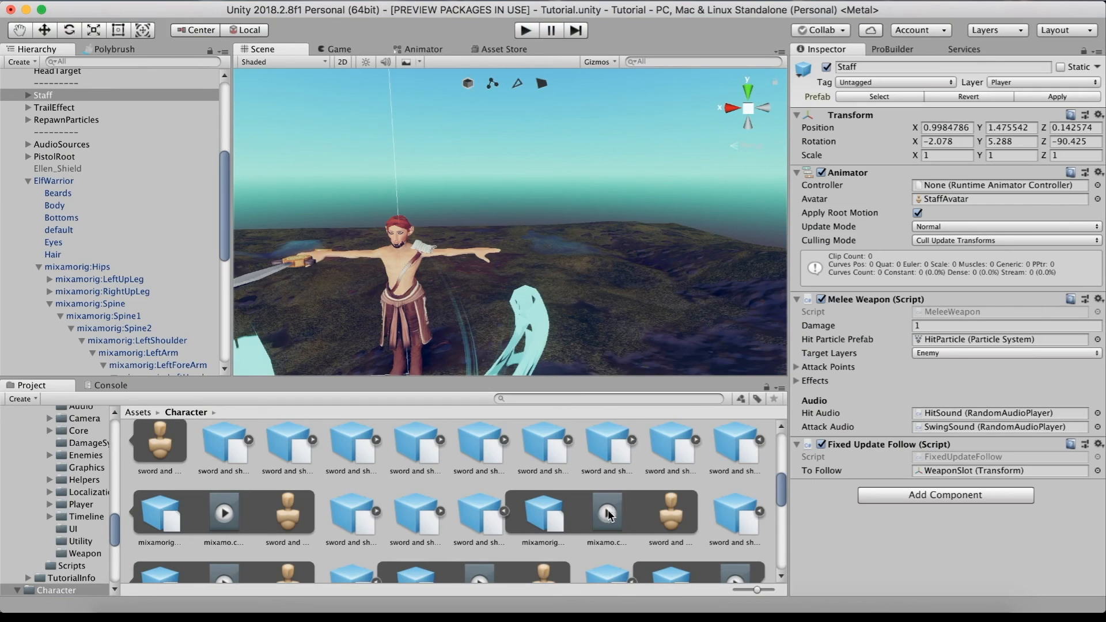
# Step: Enable Loop Time on the sword and shield idle clip and apply its import settings
pyautogui.scroll(-2, 607, 515)
pyautogui.click(609, 464)
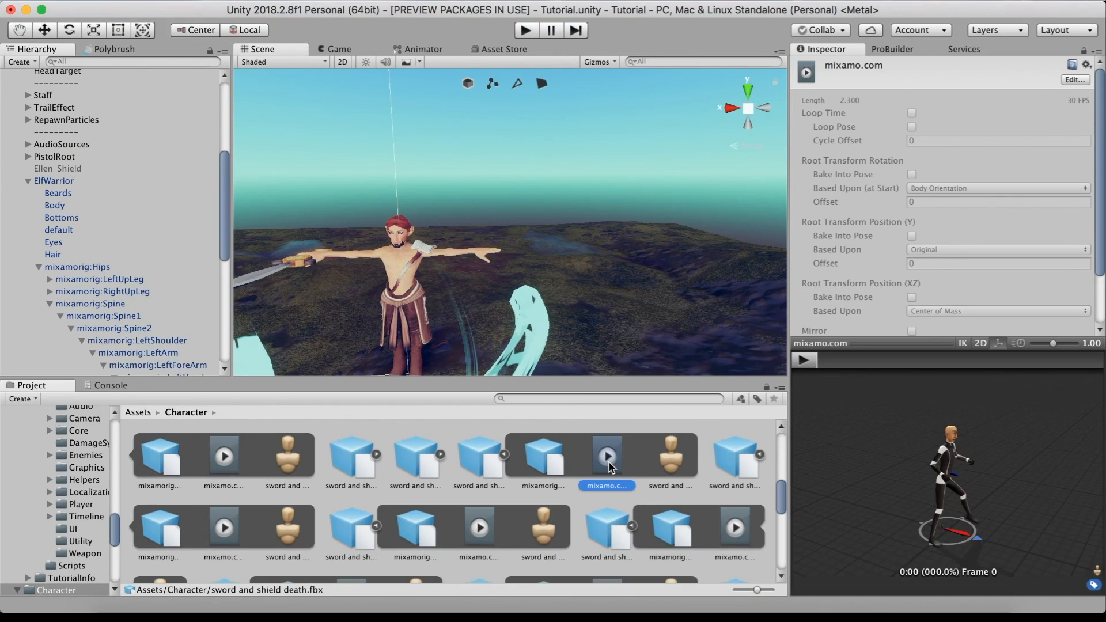
pyautogui.scroll(-2, 482, 496)
pyautogui.click(481, 468)
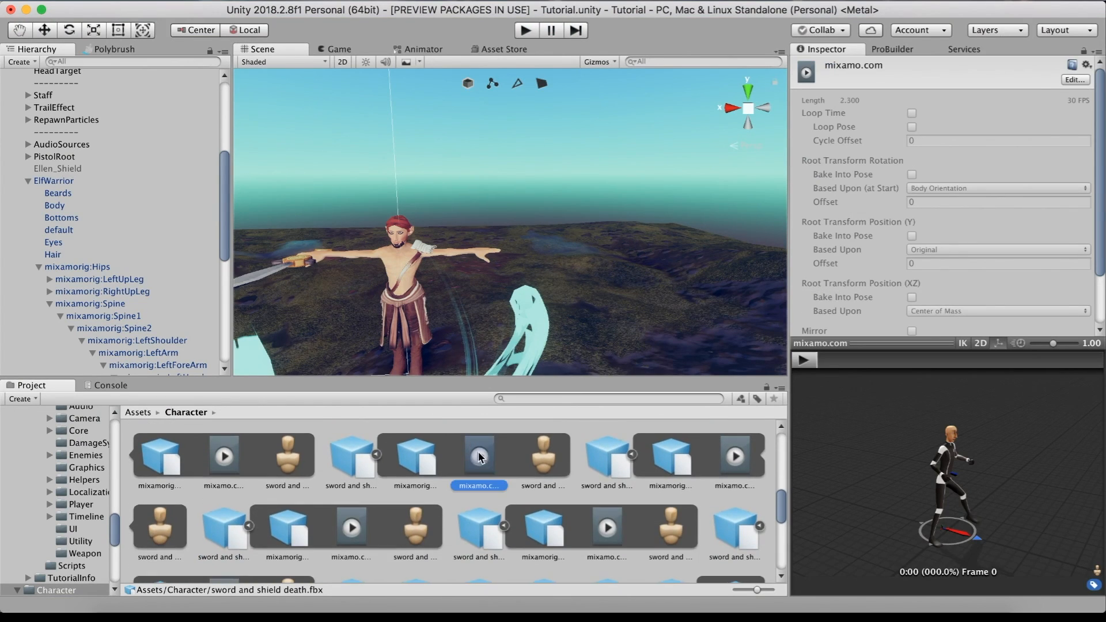
pyautogui.scroll(-1, 476, 498)
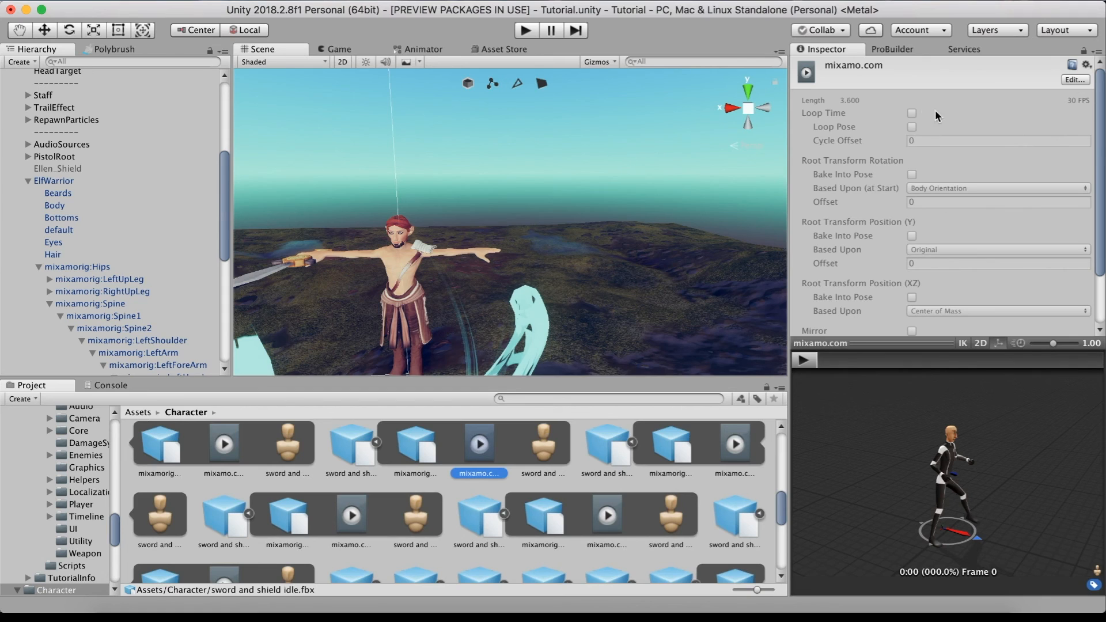
pyautogui.moveTo(1036, 478); pyautogui.dragTo(976, 473)
pyautogui.scroll(-2, 988, 234)
pyautogui.scroll(2, 988, 233)
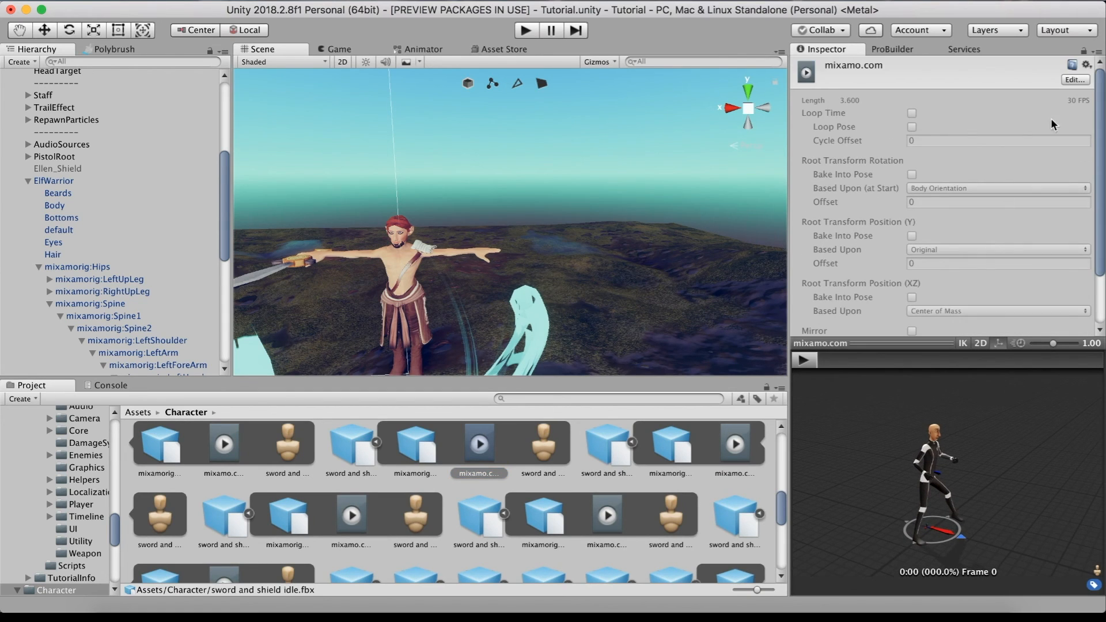
pyautogui.click(1070, 78)
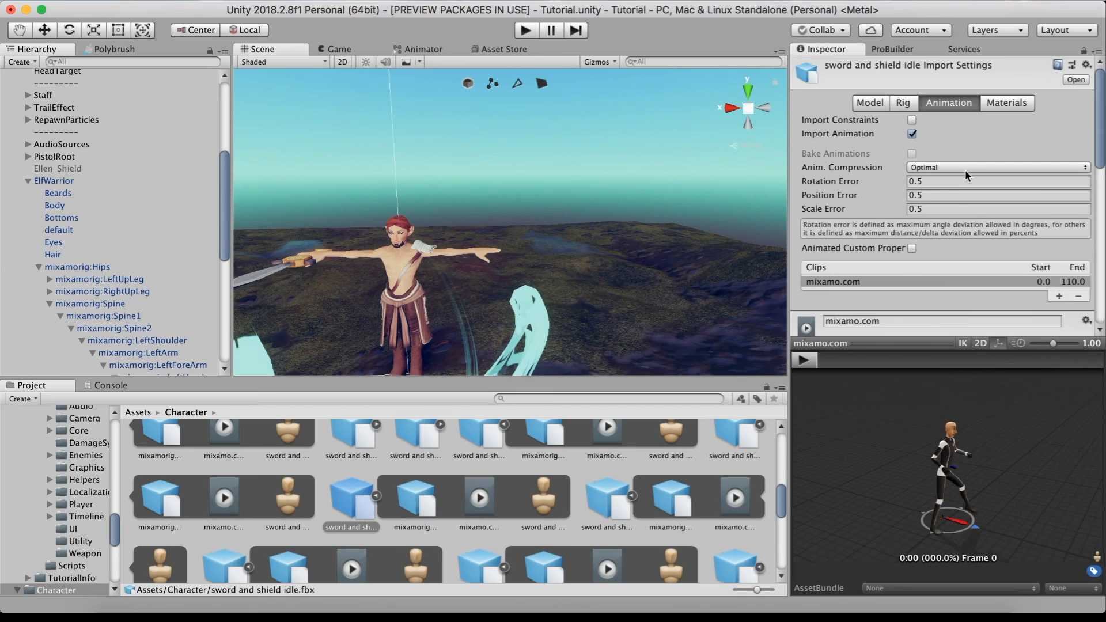
pyautogui.scroll(-3, 968, 176)
pyautogui.scroll(-3, 968, 176)
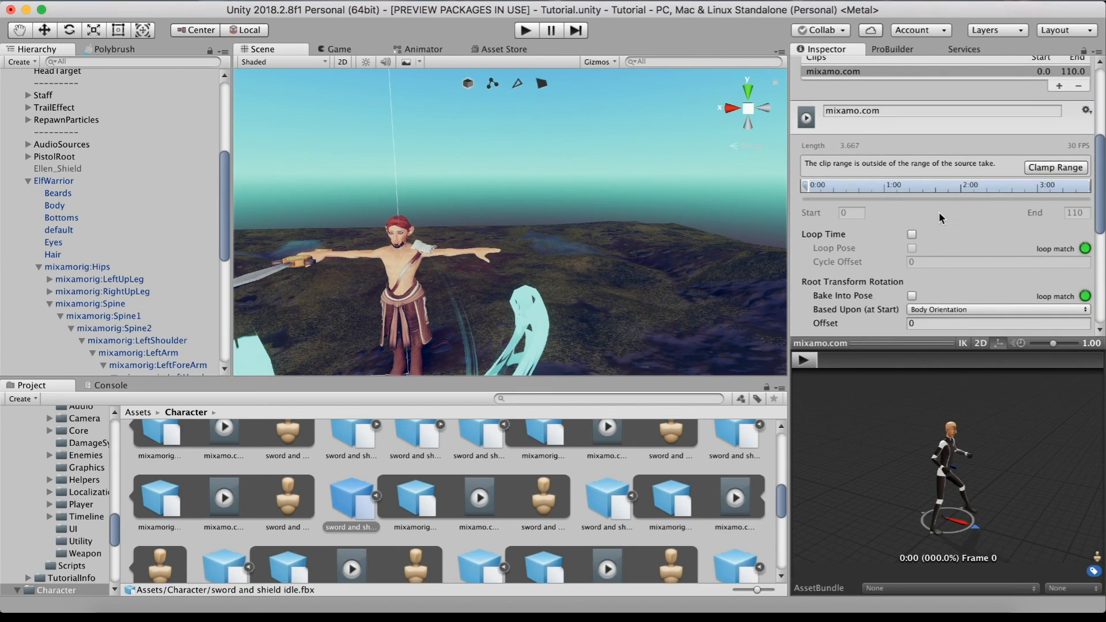
pyautogui.click(912, 235)
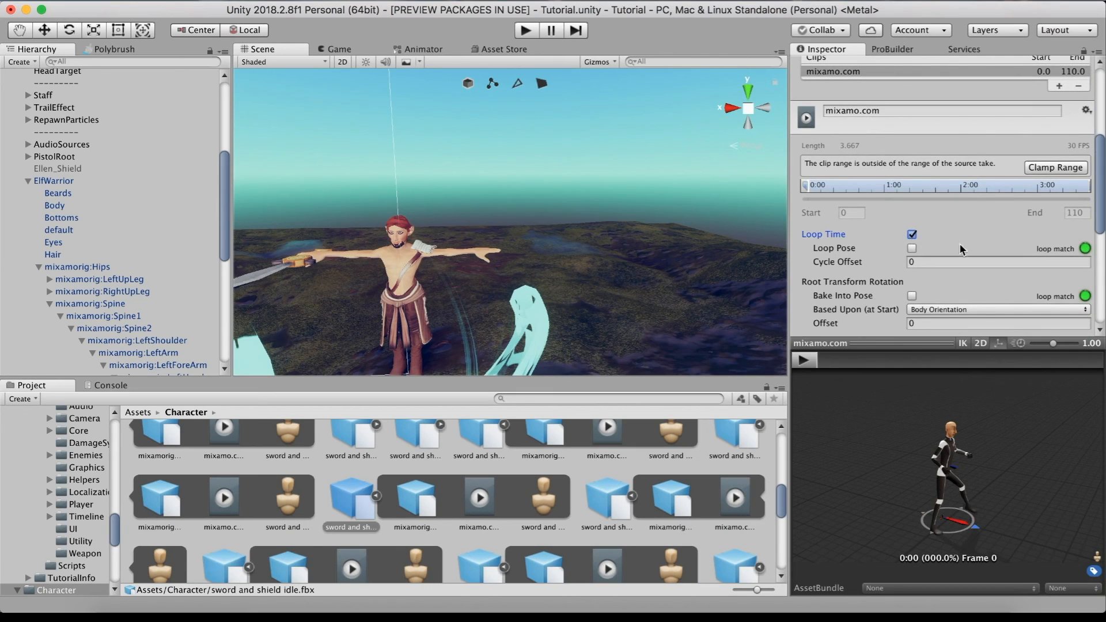
pyautogui.scroll(-10, 938, 220)
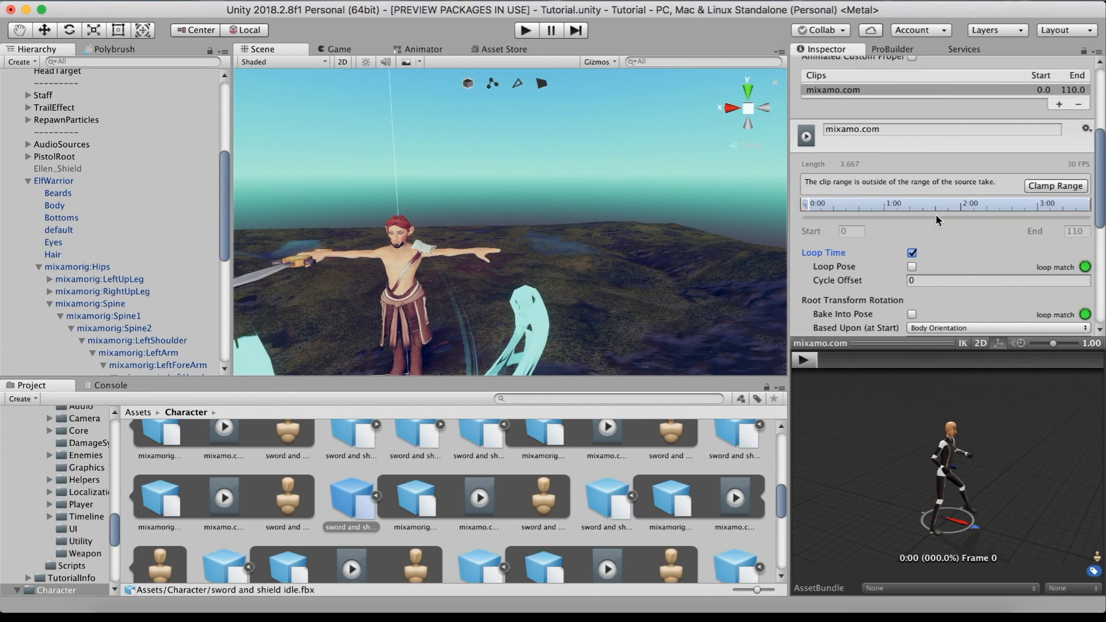
pyautogui.click(1077, 319)
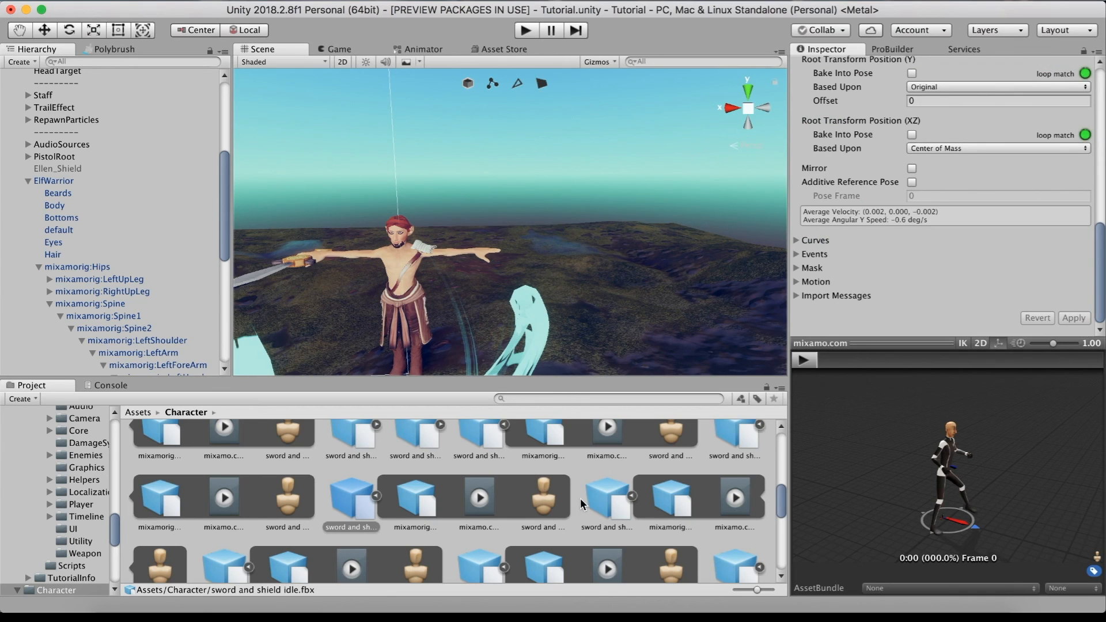
# Step: Enable Loop Time on the sword and shield idle (2) clip and apply its import settings
pyautogui.click(734, 500)
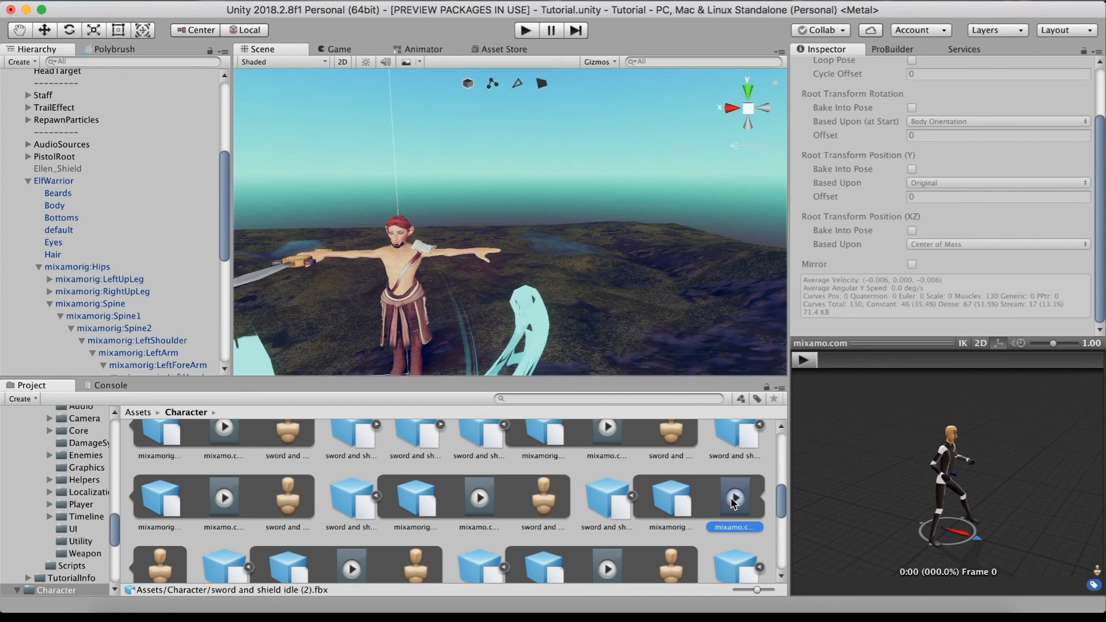
pyautogui.scroll(3, 1026, 127)
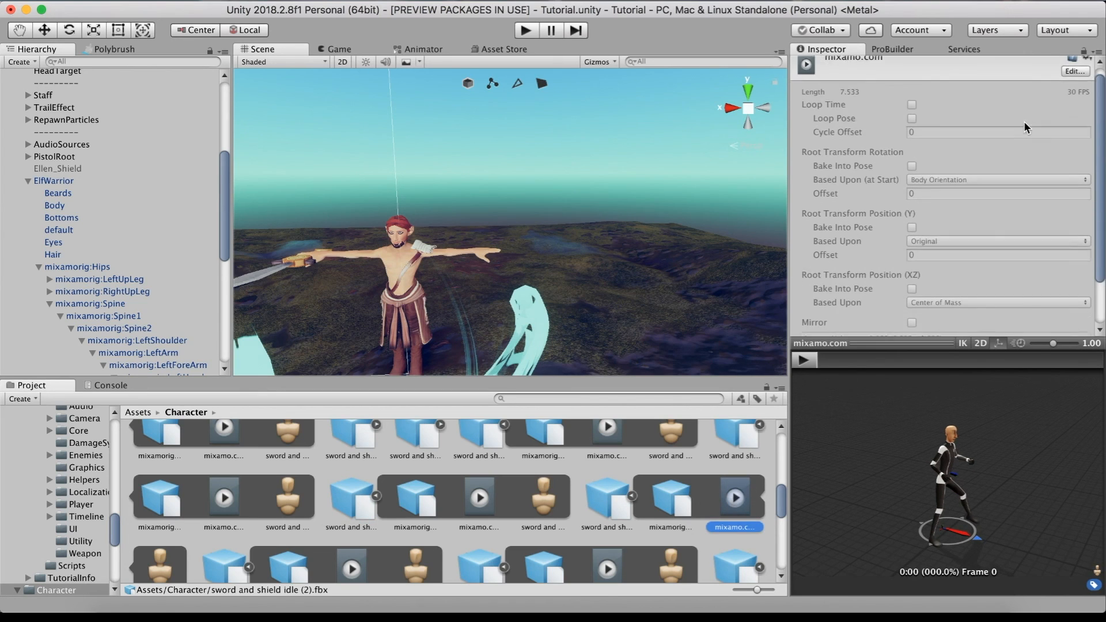
pyautogui.click(1074, 80)
pyautogui.scroll(-5, 1057, 201)
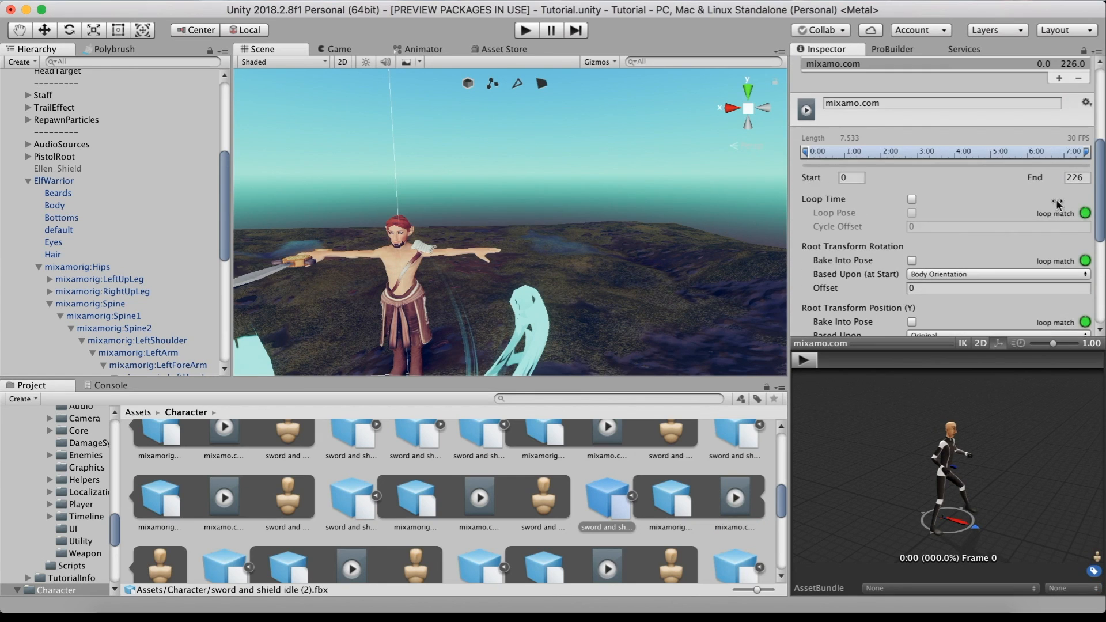
pyautogui.click(912, 199)
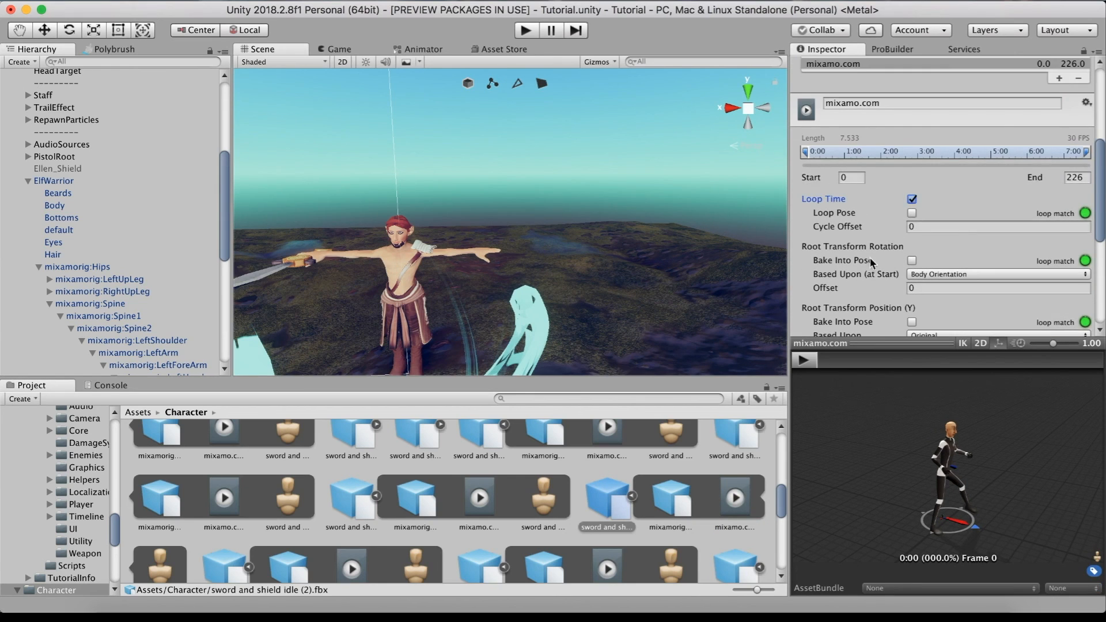
pyautogui.scroll(-5, 957, 248)
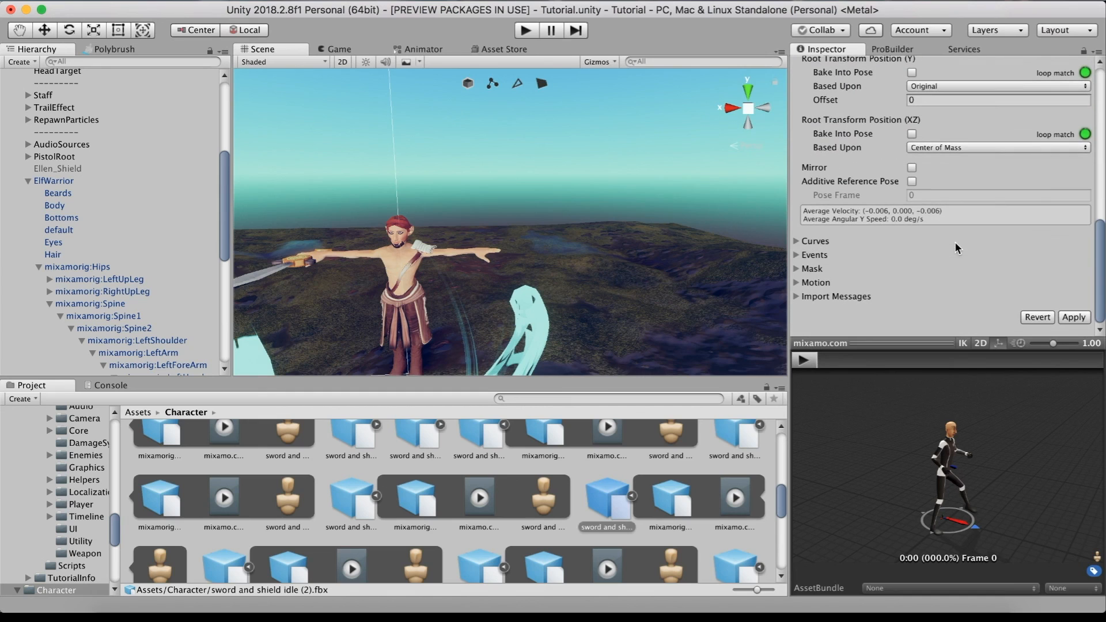
pyautogui.click(1073, 317)
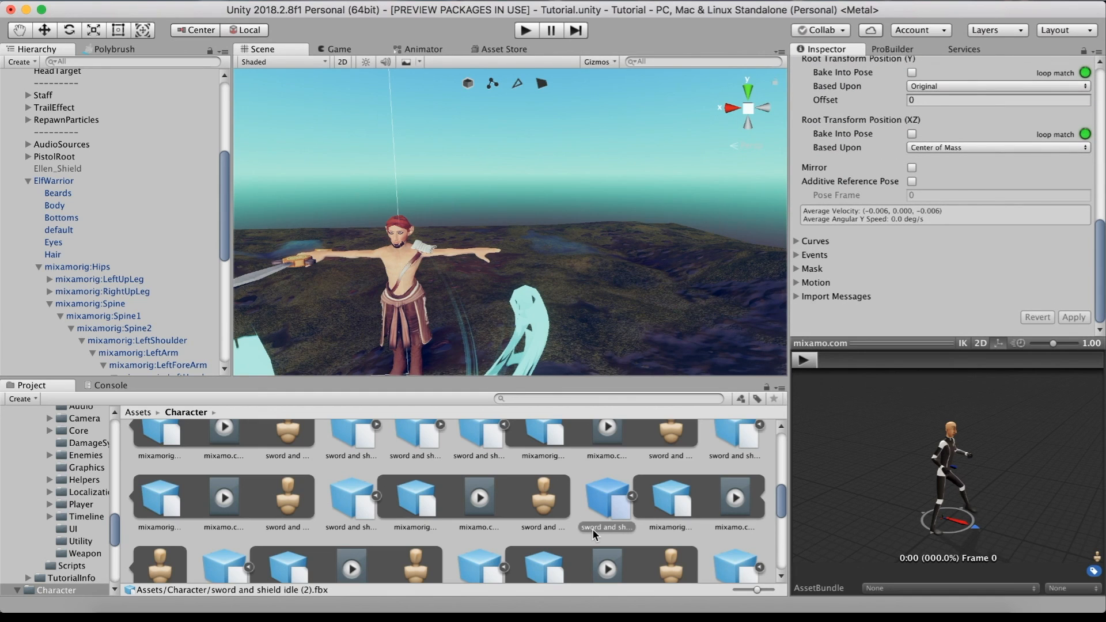
# Step: Enable Loop Time on the sword and shield idle (4) clip and apply its import settings
pyautogui.scroll(-3, 593, 535)
pyautogui.click(610, 458)
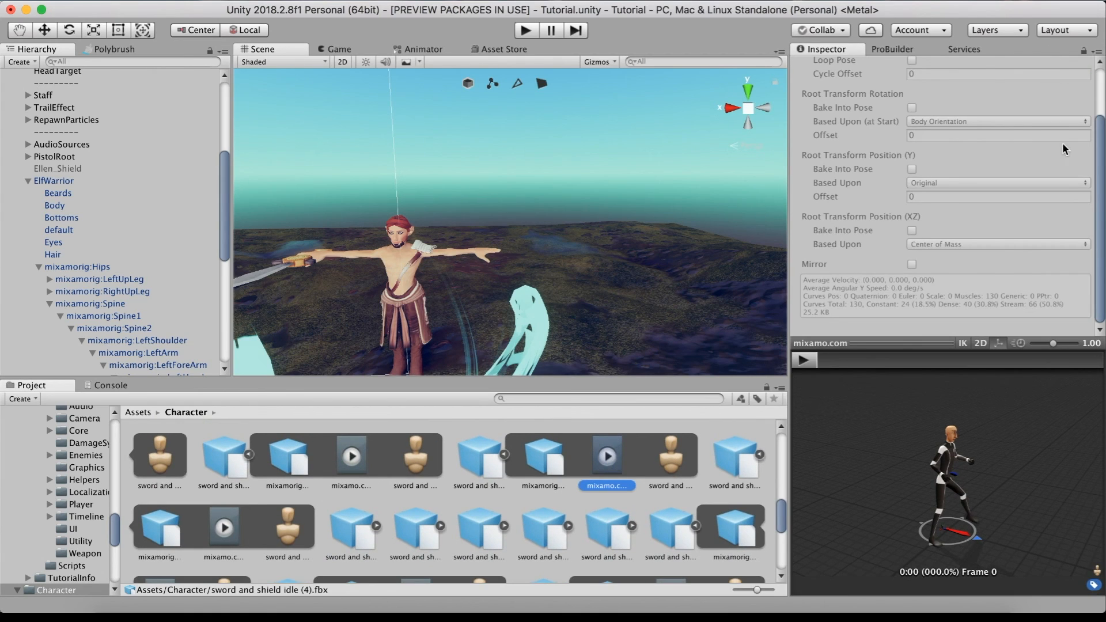
pyautogui.scroll(2, 1063, 144)
pyautogui.click(1073, 80)
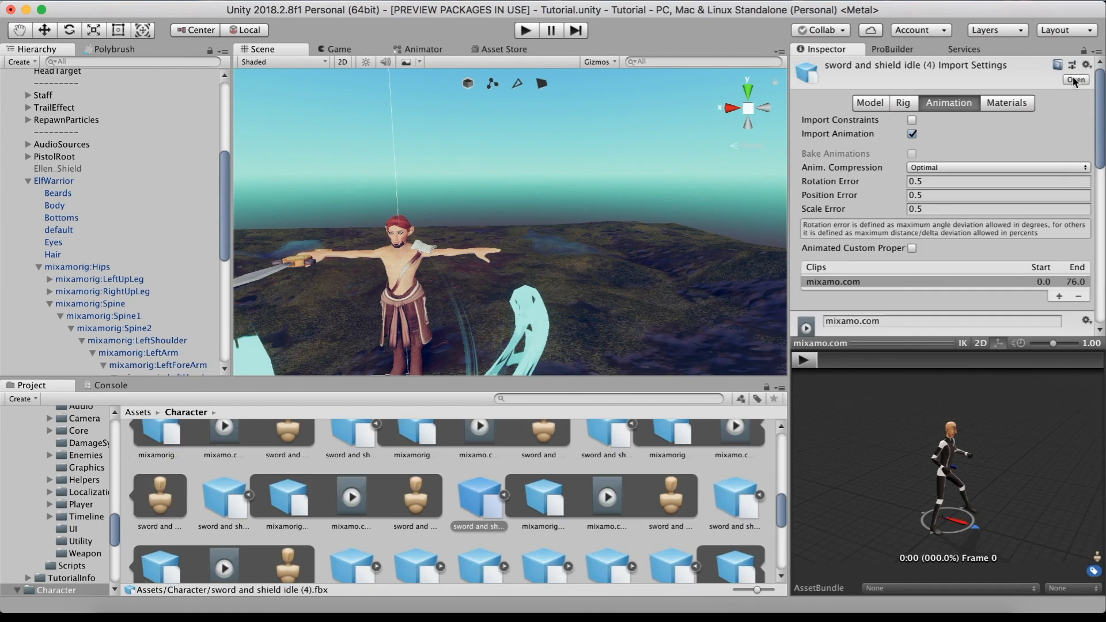
pyautogui.scroll(-10, 1060, 190)
pyautogui.click(1061, 192)
pyautogui.scroll(-10, 1061, 193)
pyautogui.click(1073, 317)
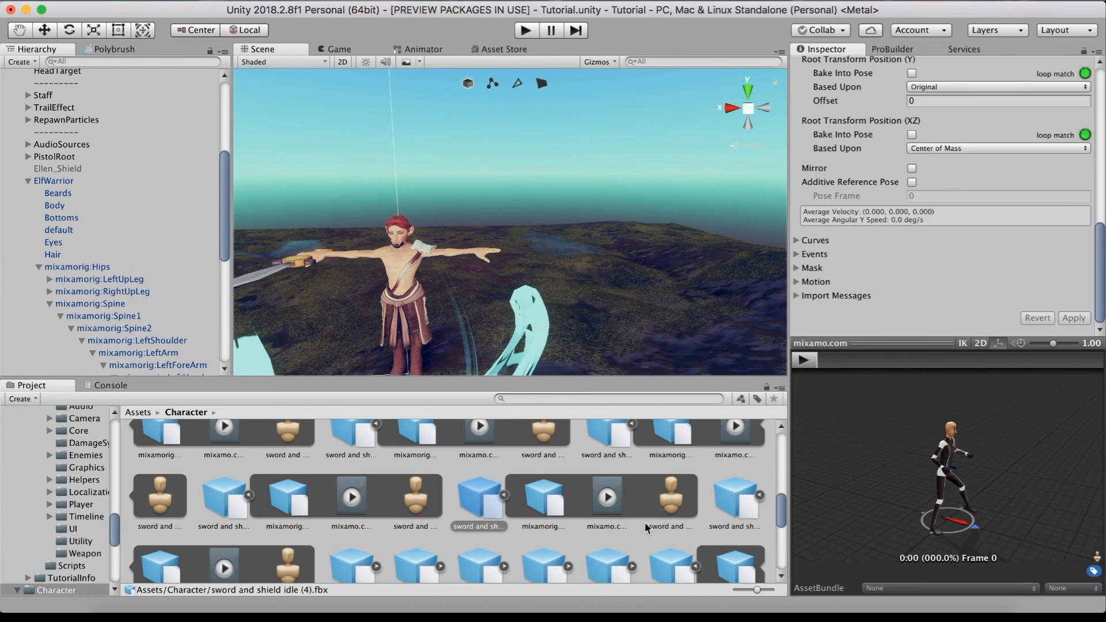
pyautogui.scroll(-10, 1060, 196)
pyautogui.click(1074, 318)
# Step: Review the animation import settings of the sword and shield turn and strafe (3) clips
pyautogui.click(414, 555)
pyautogui.click(1073, 79)
pyautogui.scroll(-5, 925, 251)
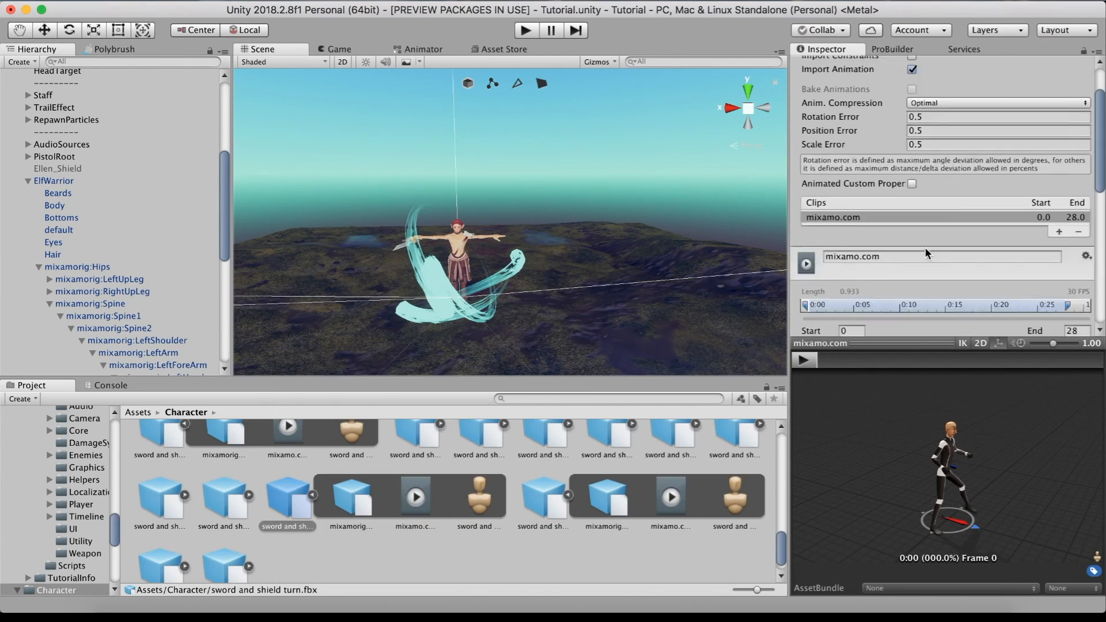
pyautogui.click(478, 544)
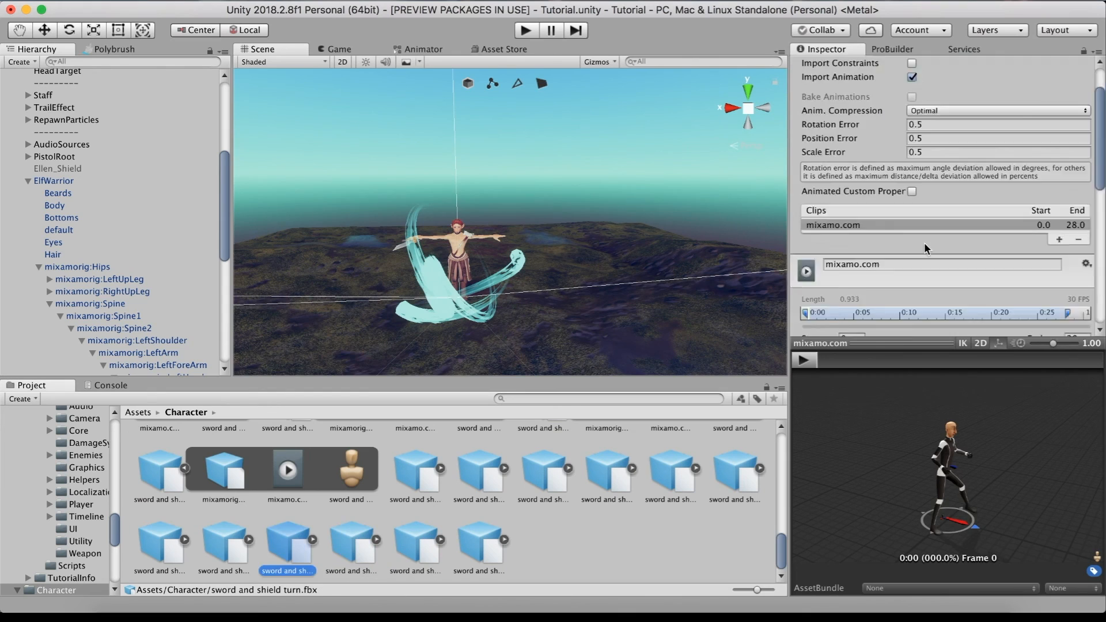
pyautogui.scroll(-5, 910, 230)
pyautogui.scroll(-5, 909, 229)
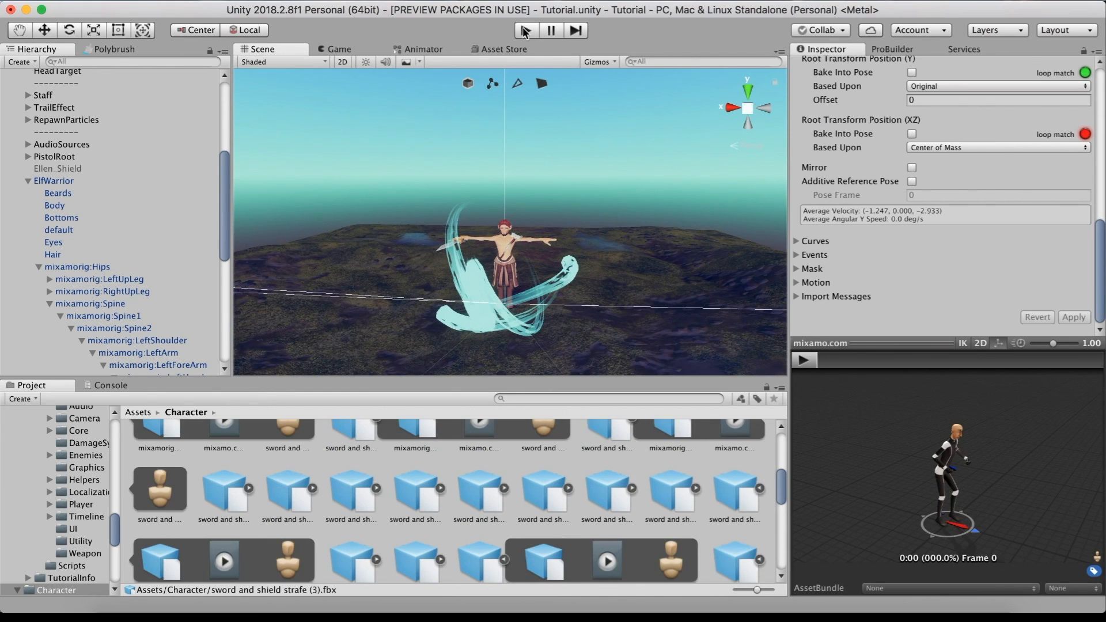
# Step: Run the game, test the ElfWarrior's idle, running and jumping animations, and stop the game
pyautogui.click(525, 30)
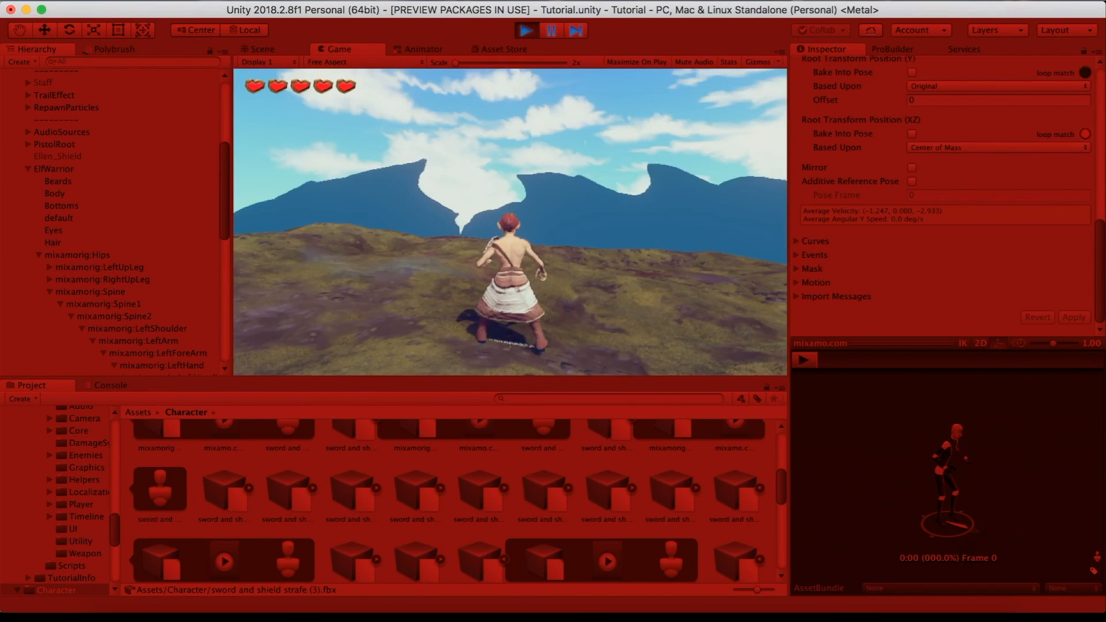
pyautogui.press('w')
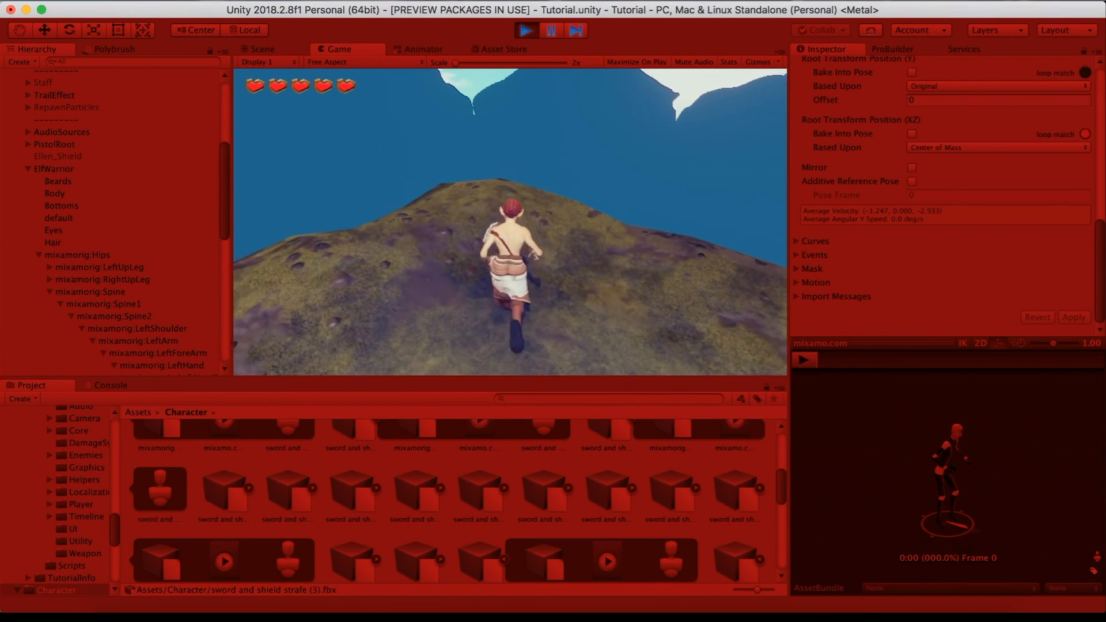
pyautogui.press('s')
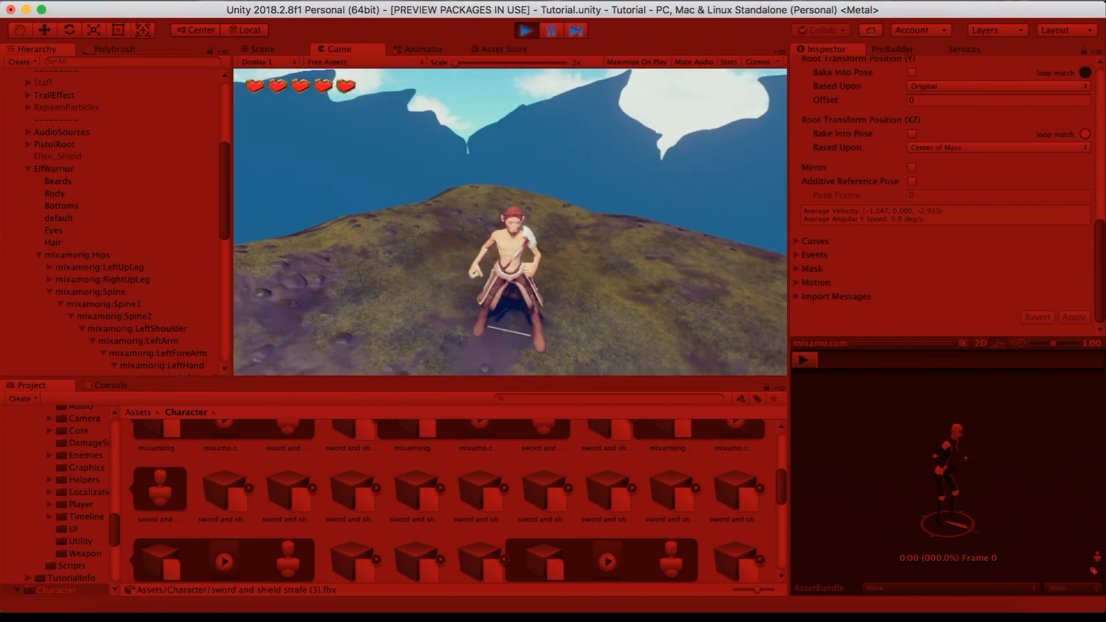
pyautogui.press('space')
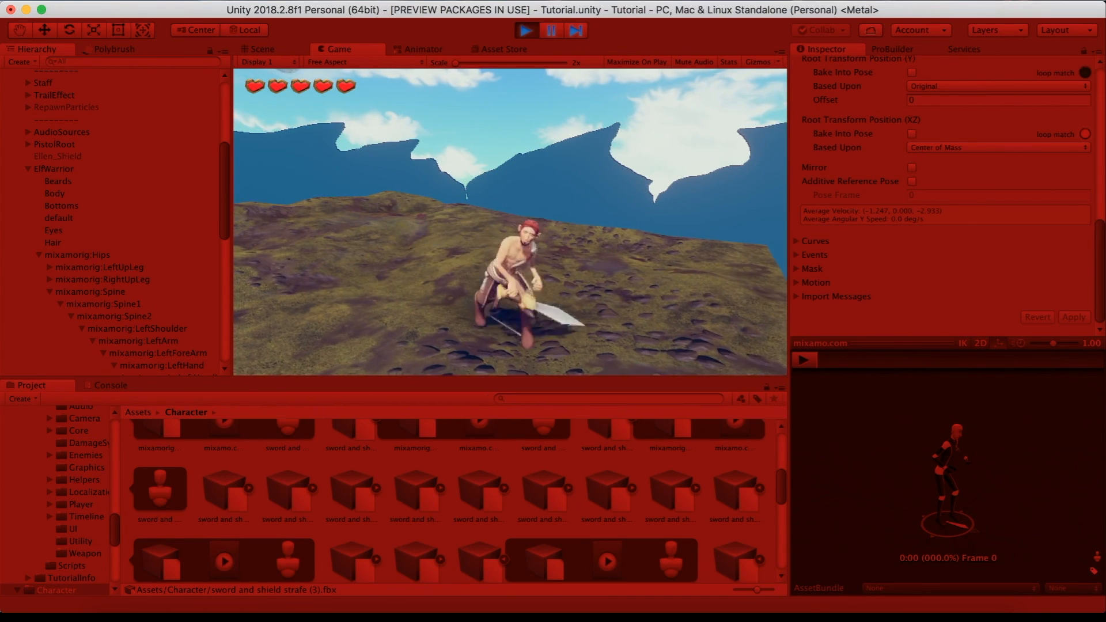
pyautogui.press('Escape')
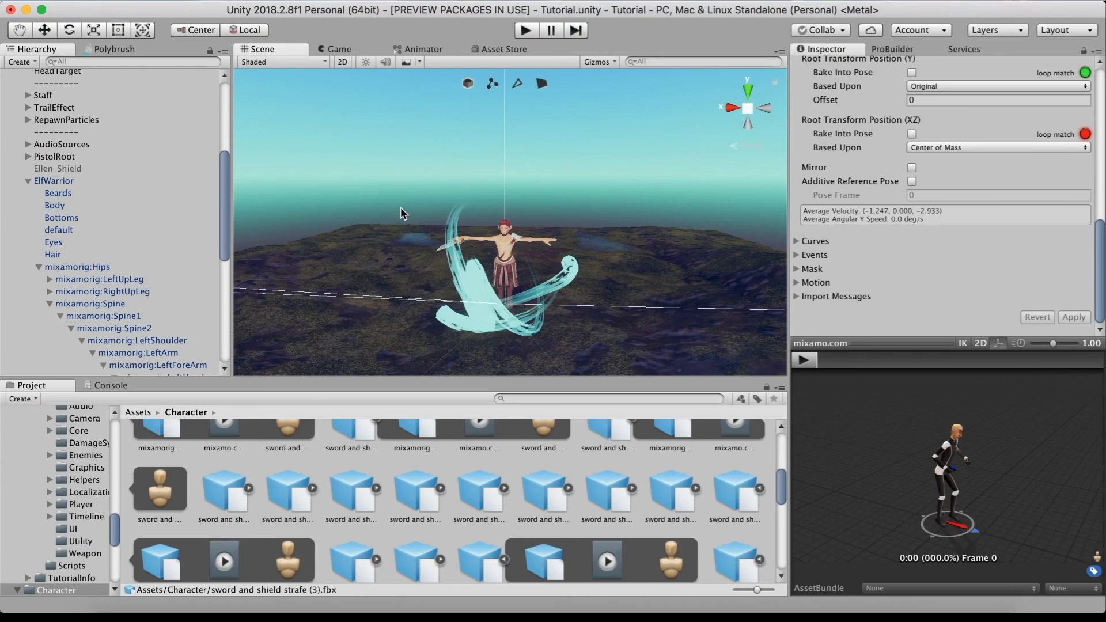
# Step: Delete the TrailEffect object from under Ellen in the scene hierarchy
pyautogui.scroll(4, 128, 275)
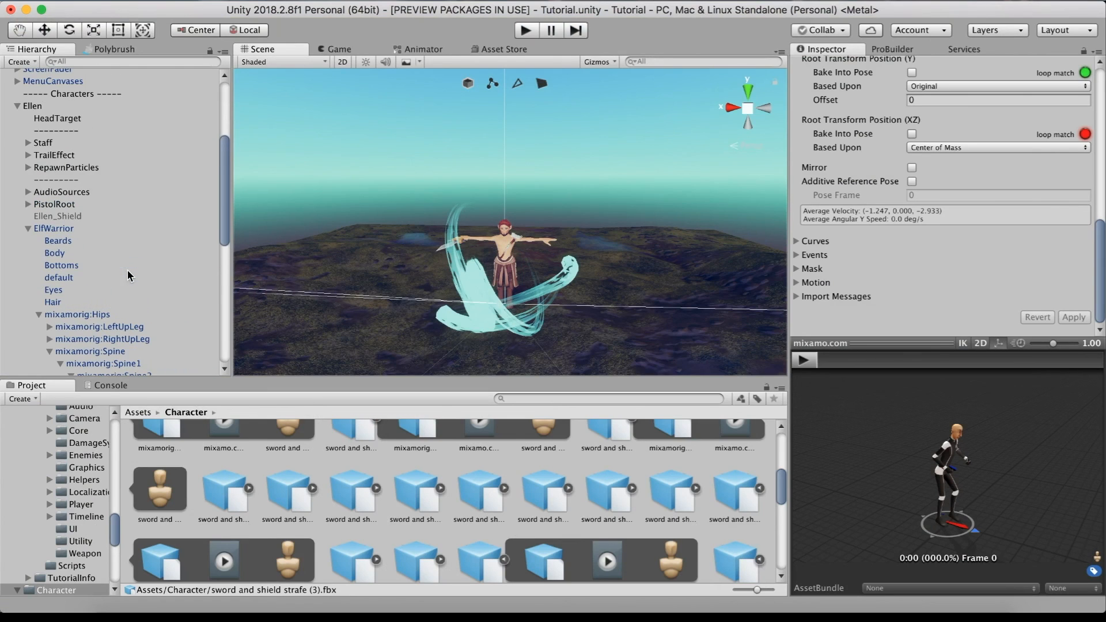
pyautogui.click(27, 142)
pyautogui.click(27, 142)
pyautogui.click(45, 155)
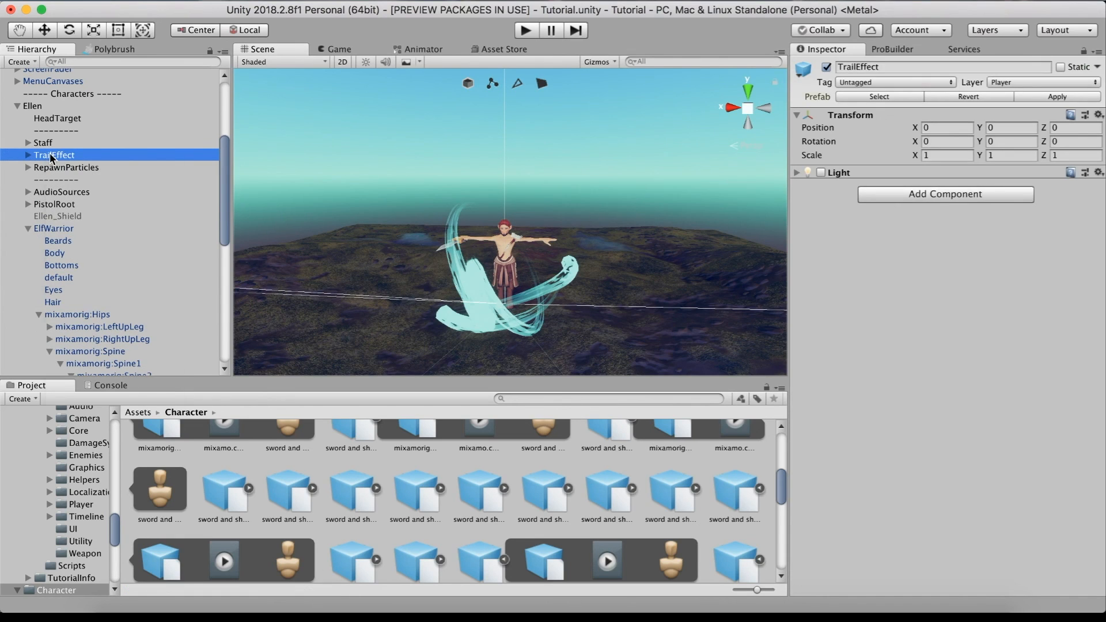
pyautogui.rightClick(51, 156)
pyautogui.click(114, 230)
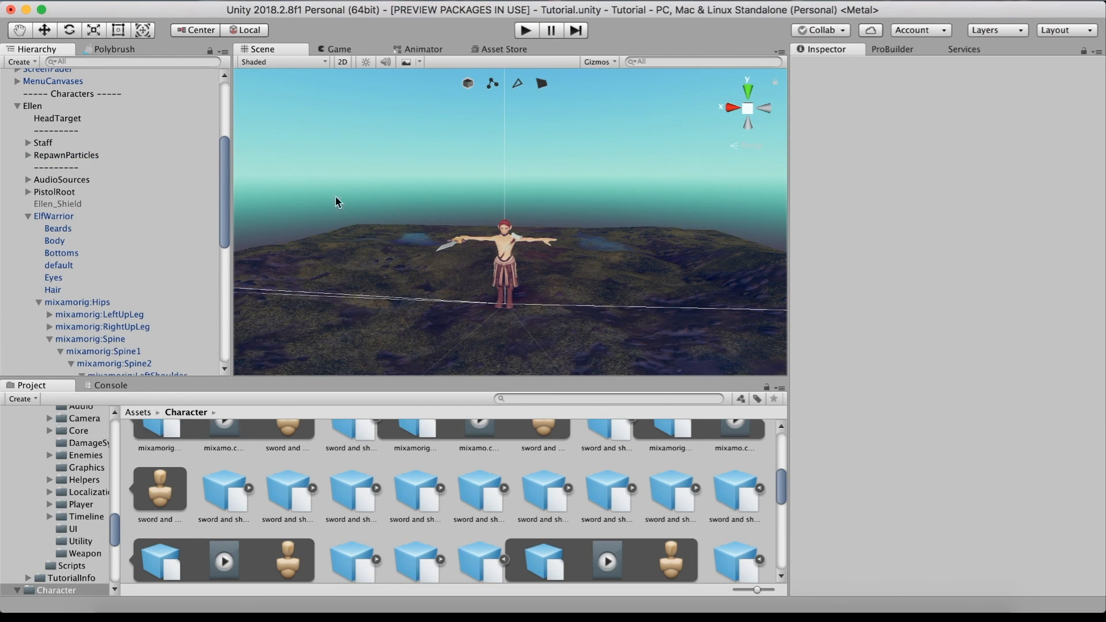
# Step: Run the game to test the character without the TrailEffect object, and stop it from the pause state
pyautogui.click(525, 31)
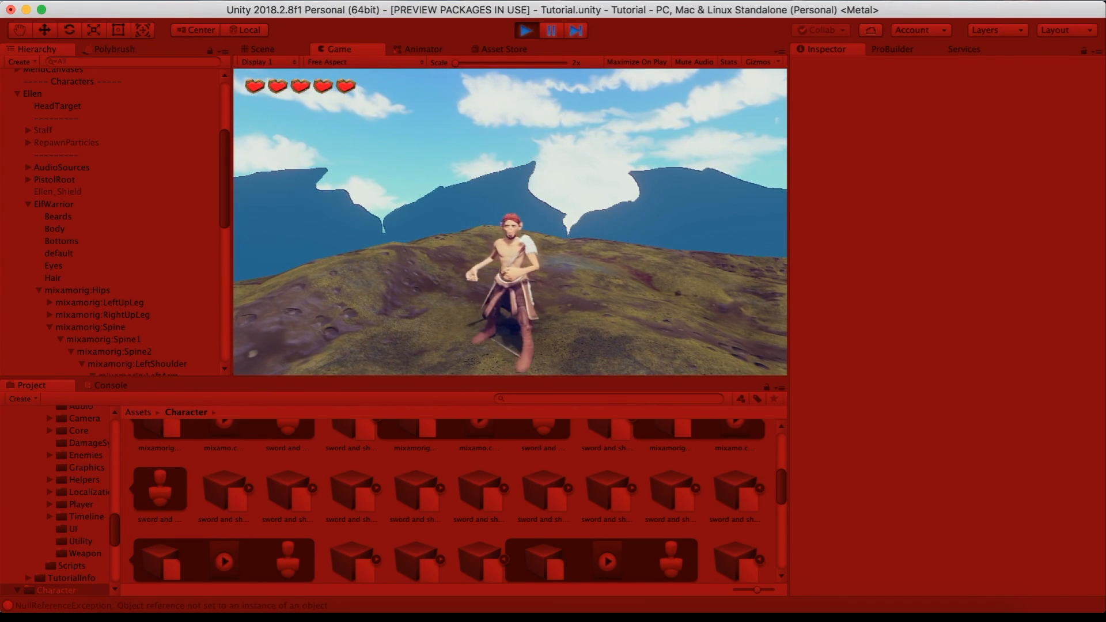
pyautogui.press('Escape')
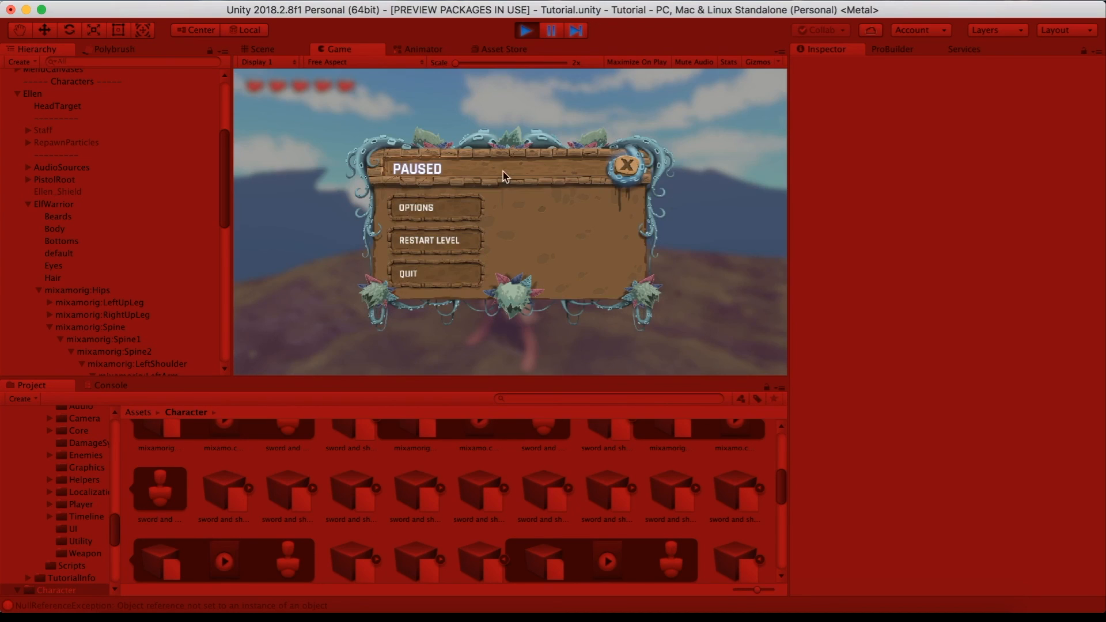
pyautogui.click(526, 31)
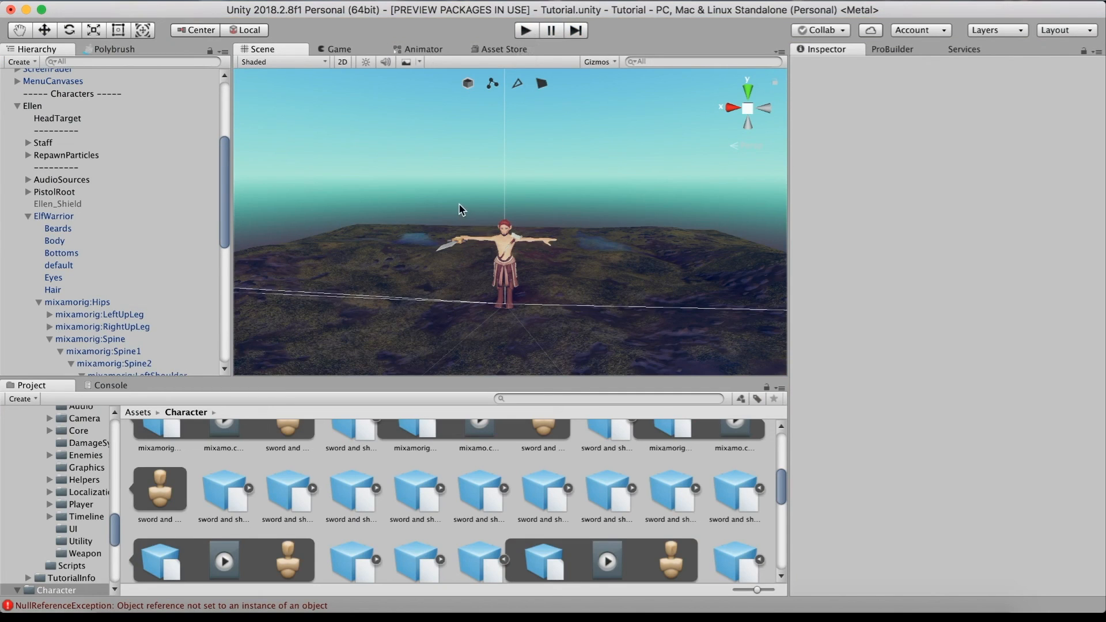
# Step: Open the Attacks folder of Ellen's audio at Assets/3DGamekit/Audio/Ellen/Attacks
pyautogui.scroll(-3, 136, 287)
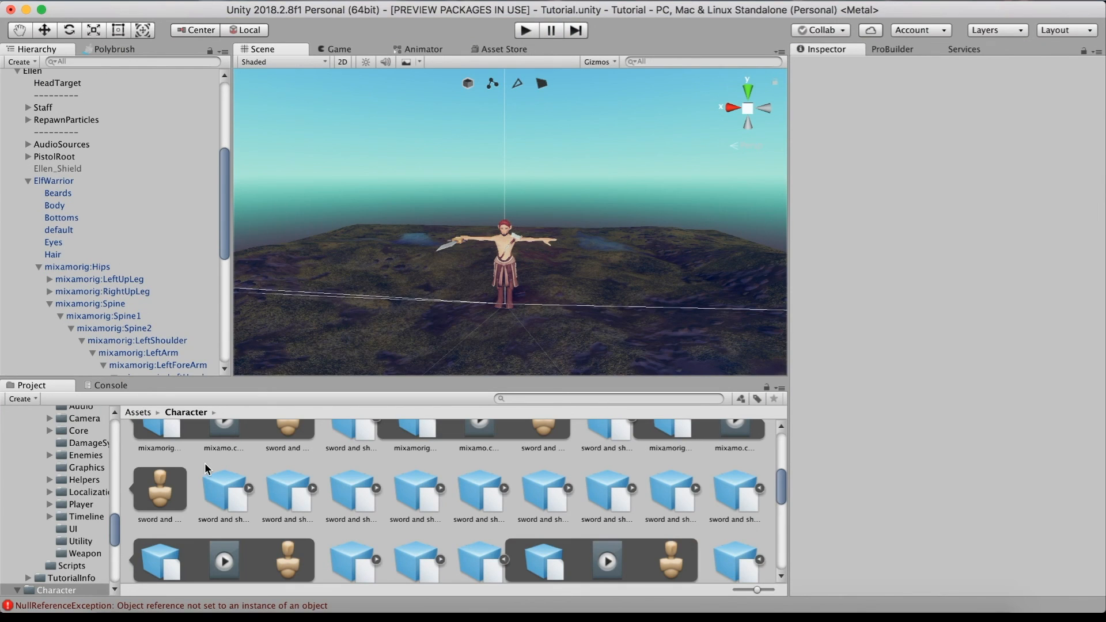
pyautogui.scroll(3, 206, 468)
pyautogui.scroll(2, 80, 436)
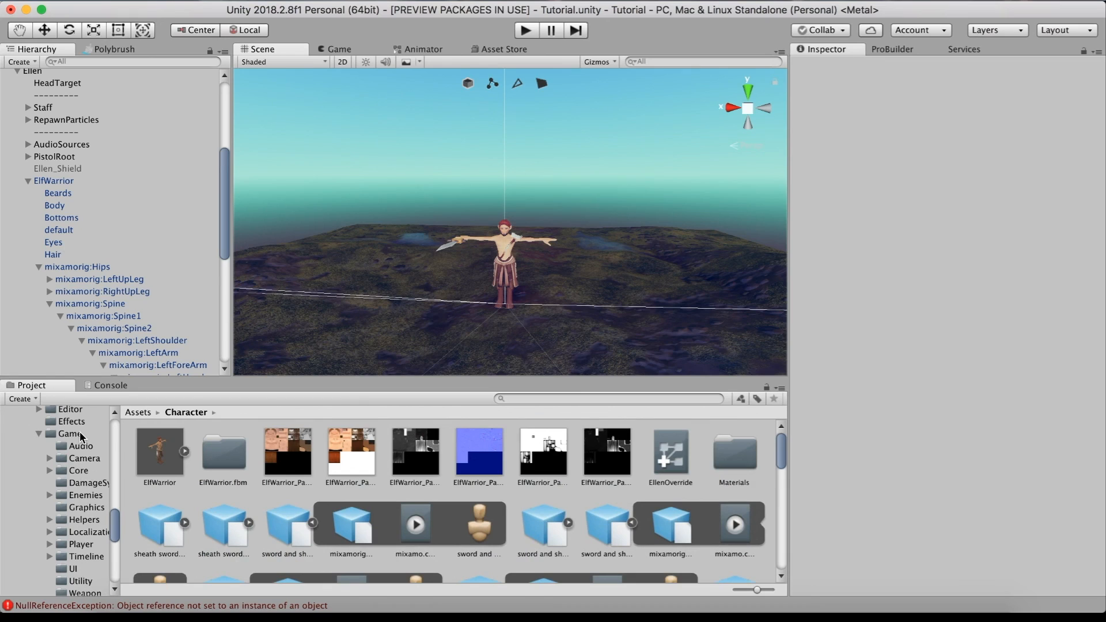
pyautogui.click(138, 413)
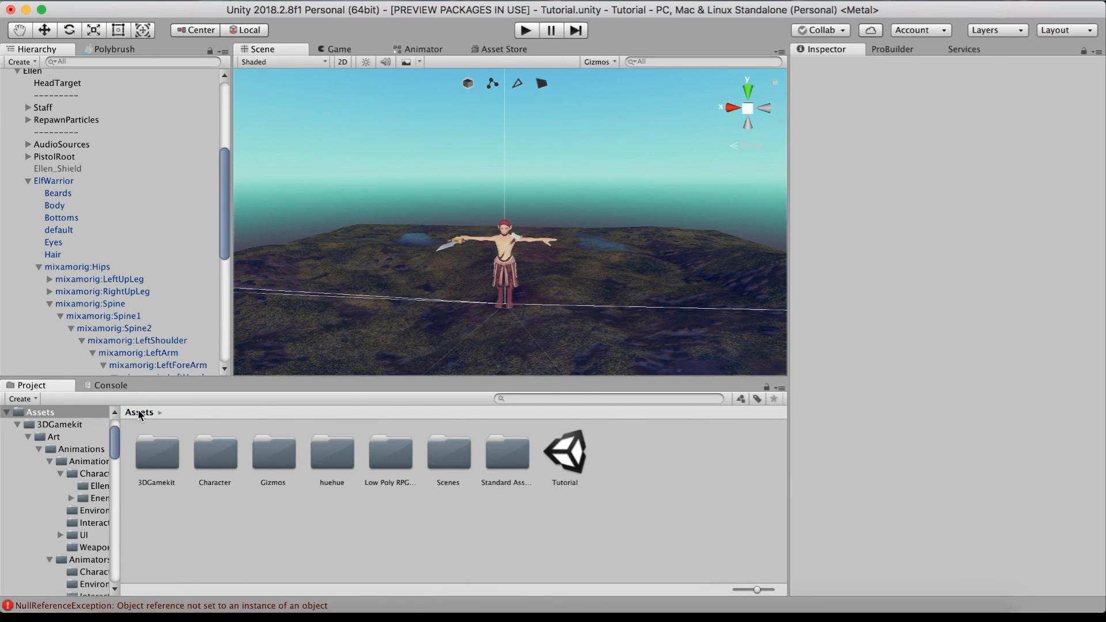
pyautogui.doubleClick(151, 458)
pyautogui.doubleClick(216, 455)
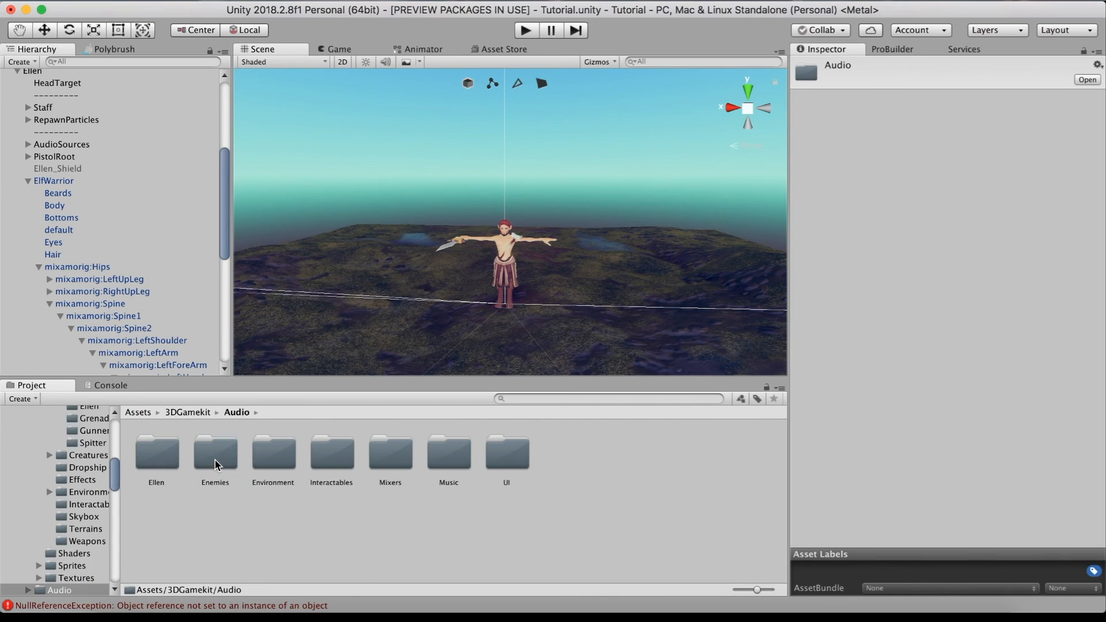
pyautogui.doubleClick(157, 458)
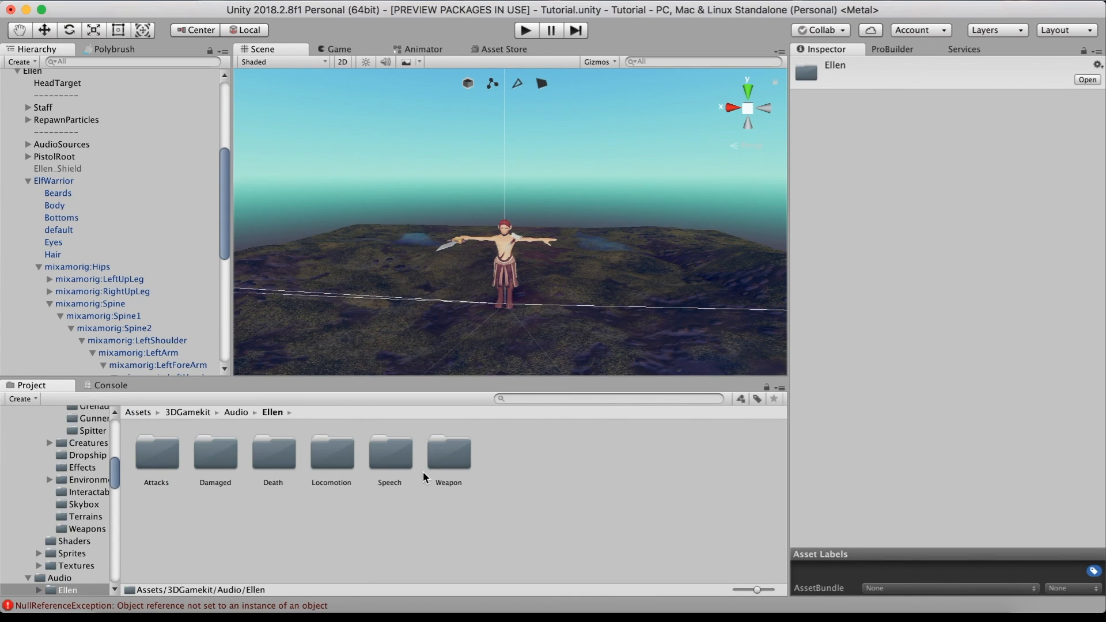
pyautogui.doubleClick(162, 464)
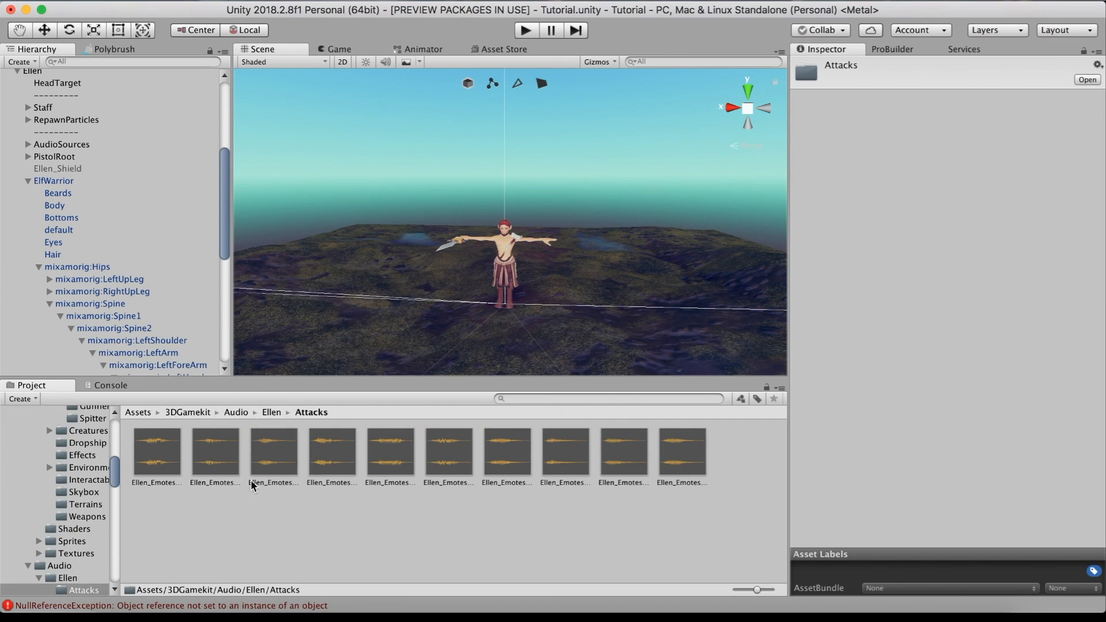
# Step: Preview Ellen's attack emote sounds from Ellen_Emotes_Attacks_02 through Ellen_Emotes_Attacks_10
pyautogui.click(227, 461)
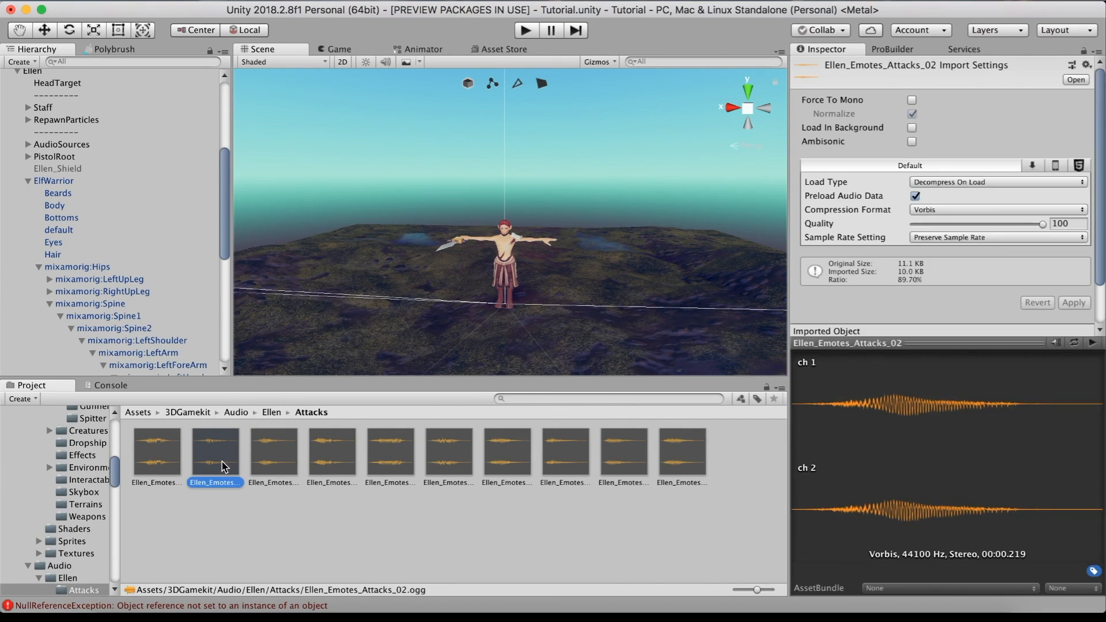
pyautogui.click(285, 458)
pyautogui.click(318, 459)
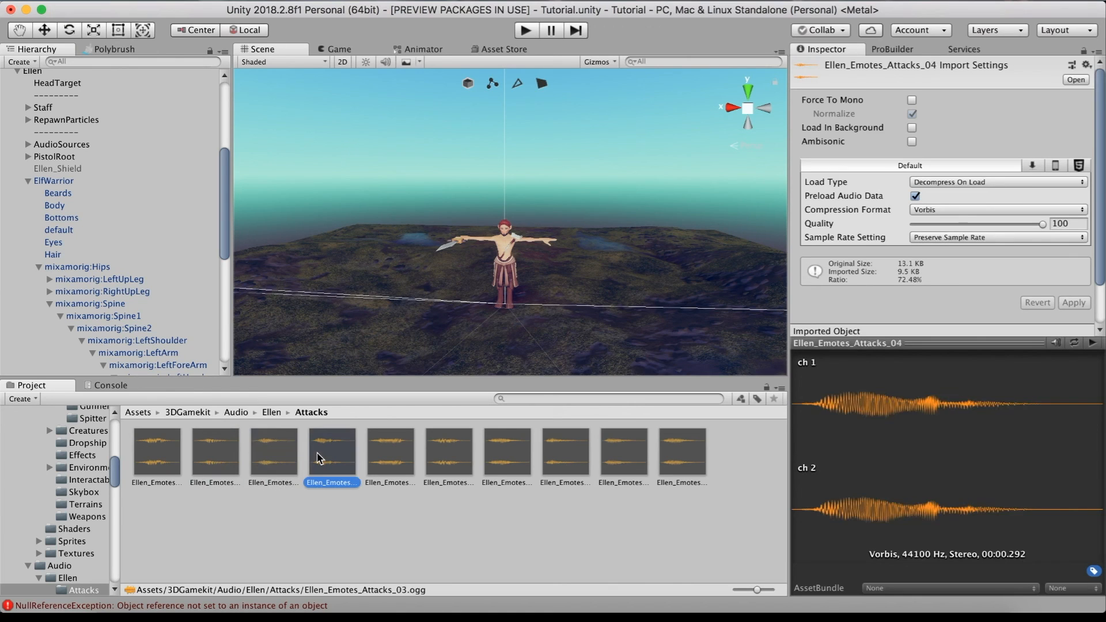
pyautogui.click(375, 456)
pyautogui.click(461, 459)
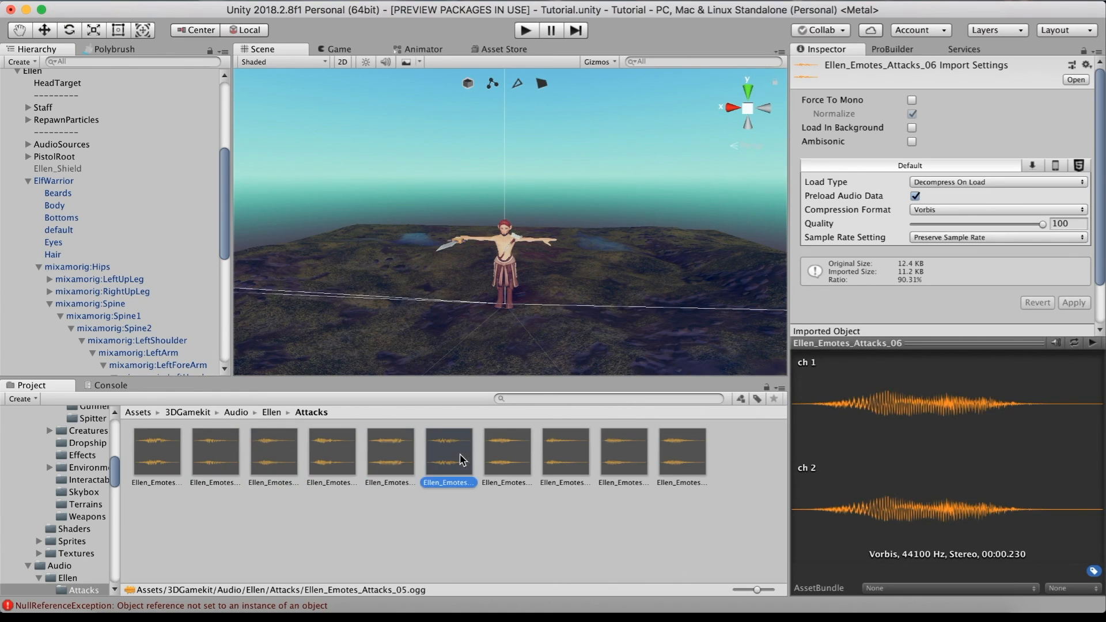
pyautogui.click(516, 461)
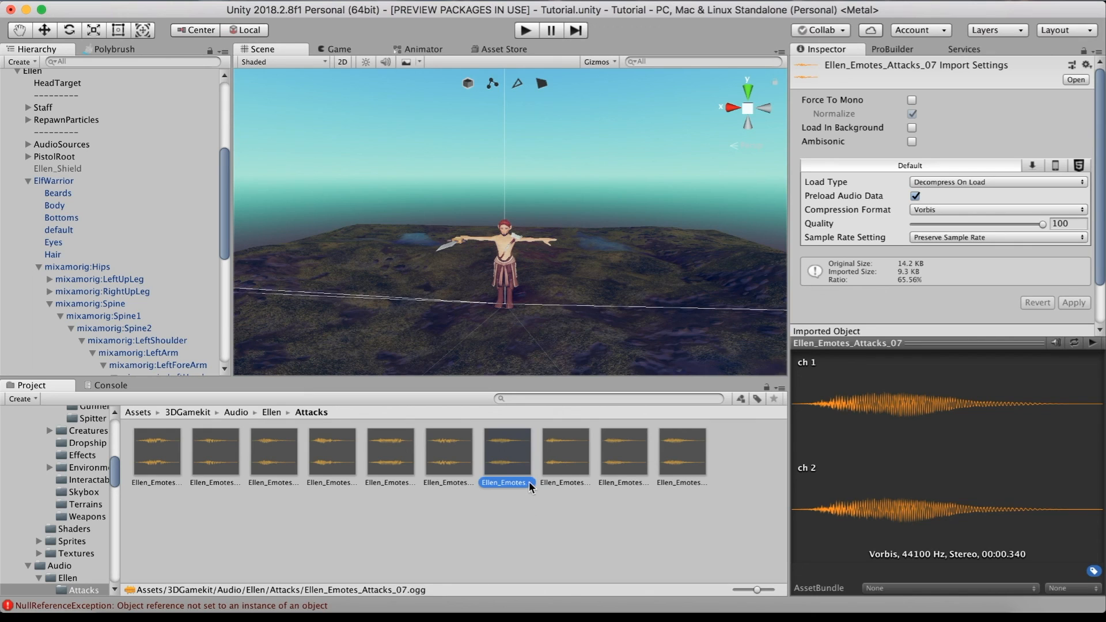
pyautogui.click(564, 463)
pyautogui.click(613, 461)
pyautogui.click(669, 464)
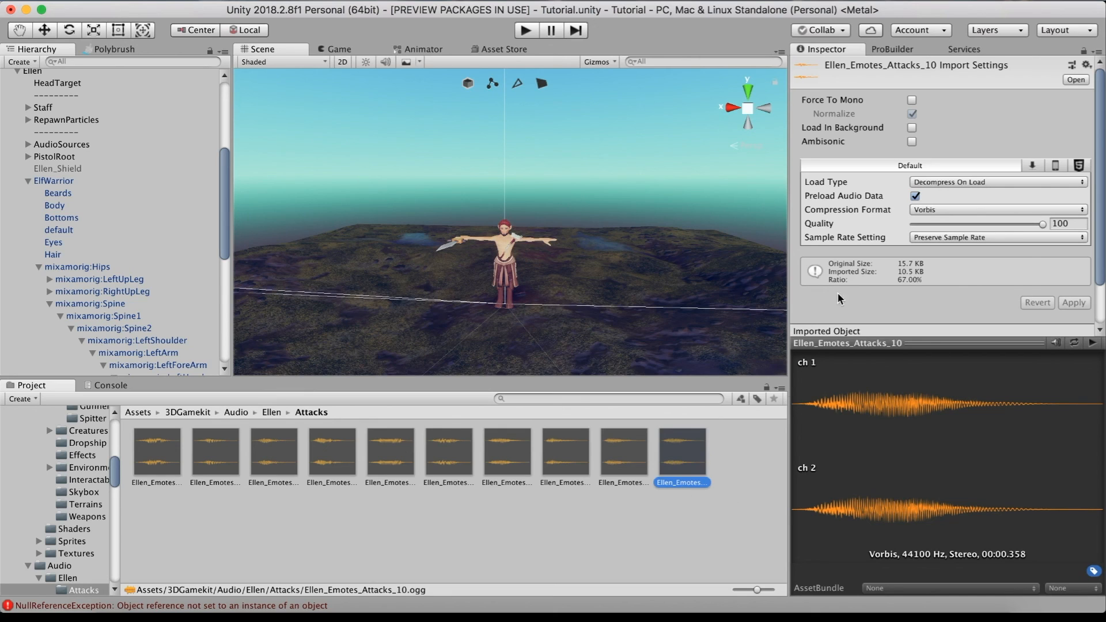
pyautogui.scroll(-2, 852, 264)
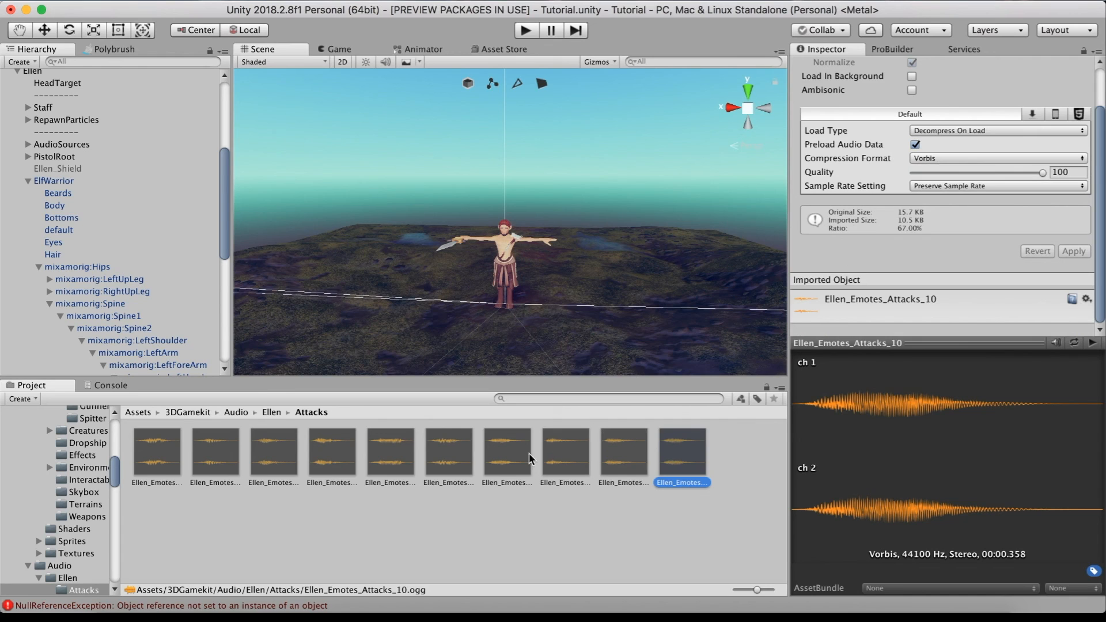
pyautogui.scroll(3, 514, 281)
pyautogui.scroll(5, 514, 281)
pyautogui.scroll(-3, 513, 281)
pyautogui.moveTo(513, 281); pyautogui.dragTo(478, 333, button='right')
pyautogui.scroll(-3, 466, 325)
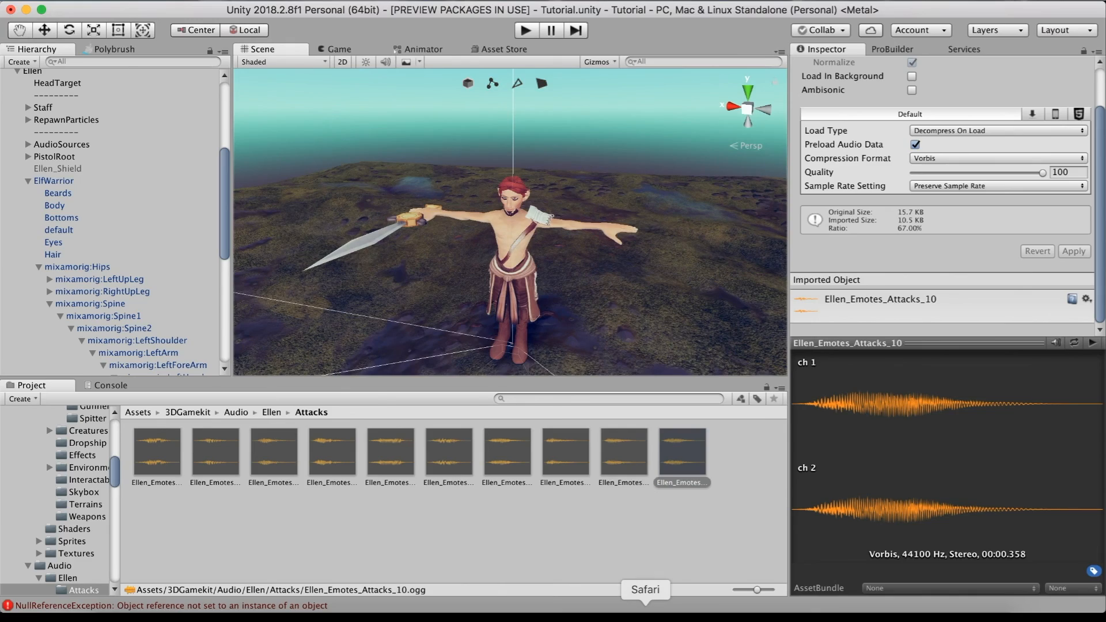
# Step: Switch to Safari to view the Mixamo and 3D Game Kit Asset Store pages, and return to Unity
pyautogui.click(645, 609)
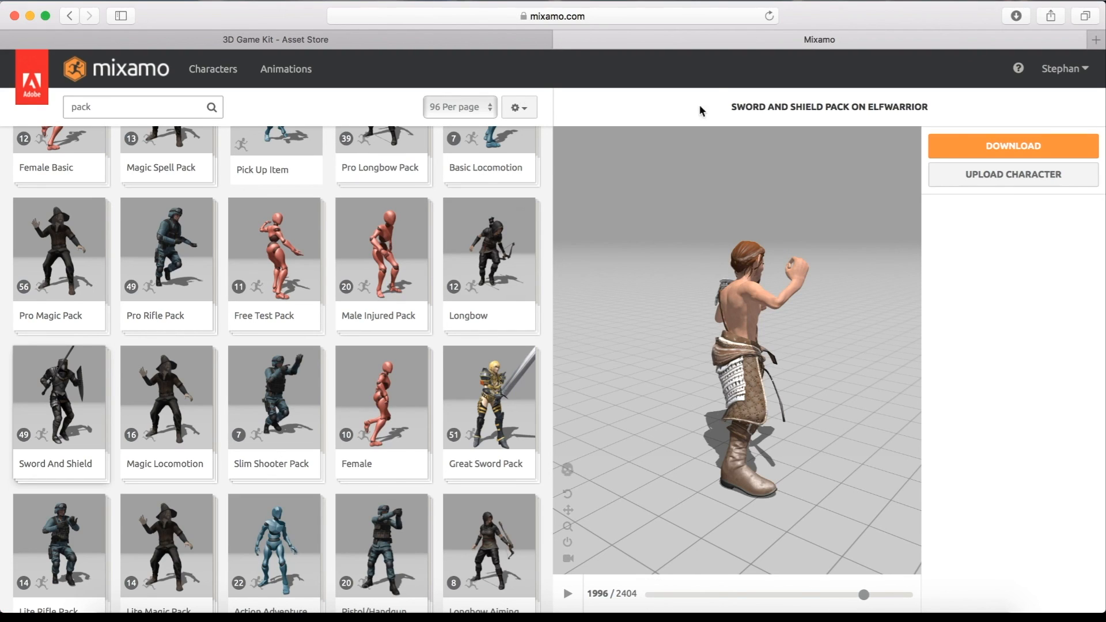
pyautogui.click(405, 40)
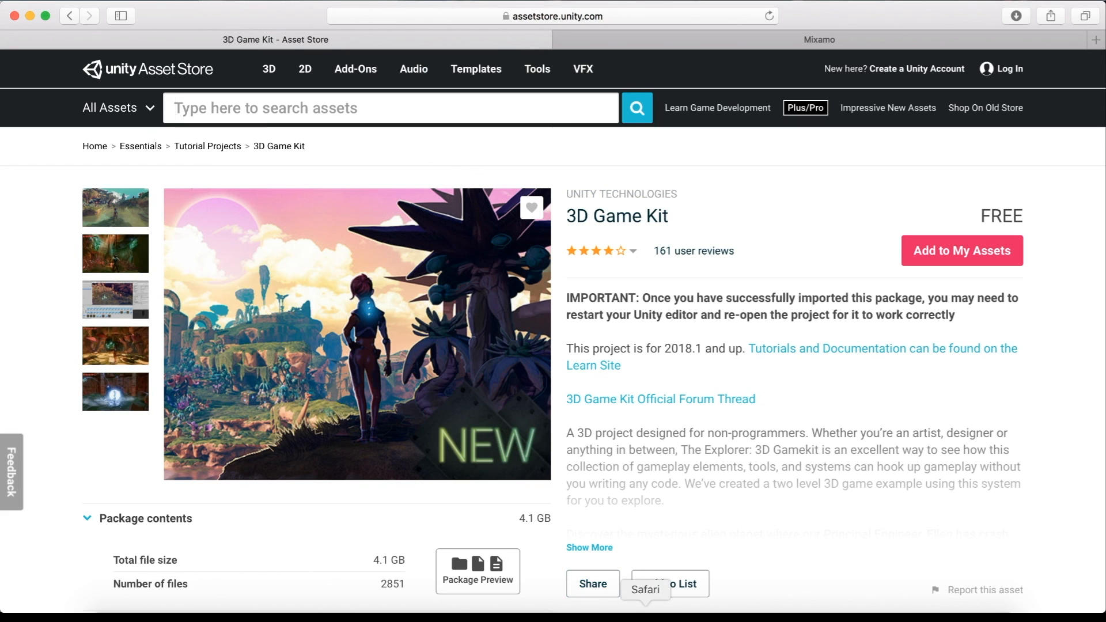
pyautogui.click(489, 615)
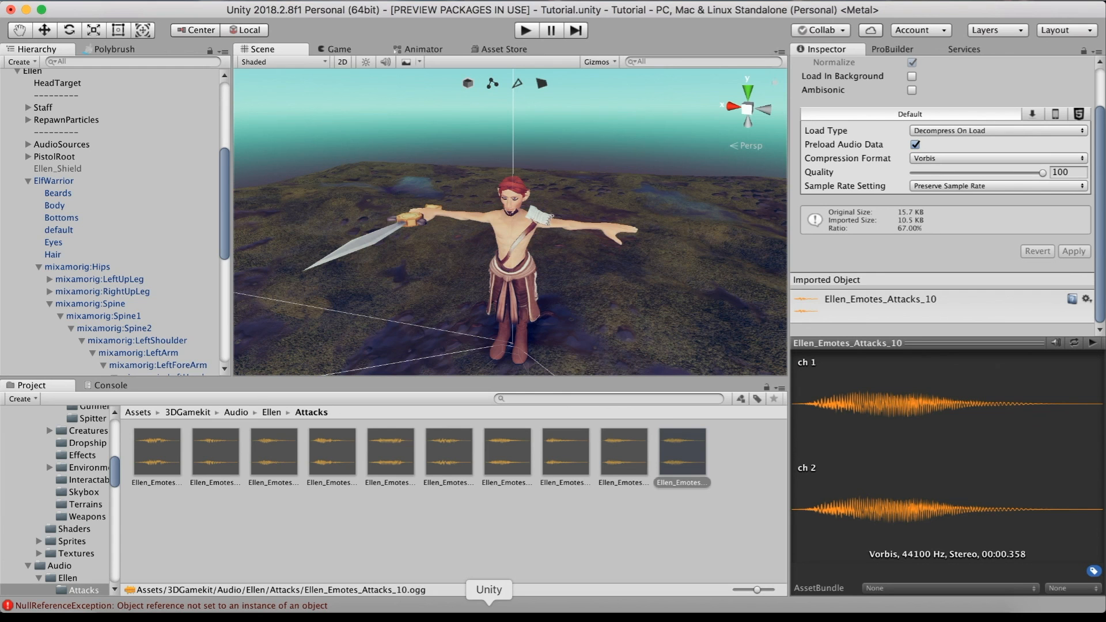